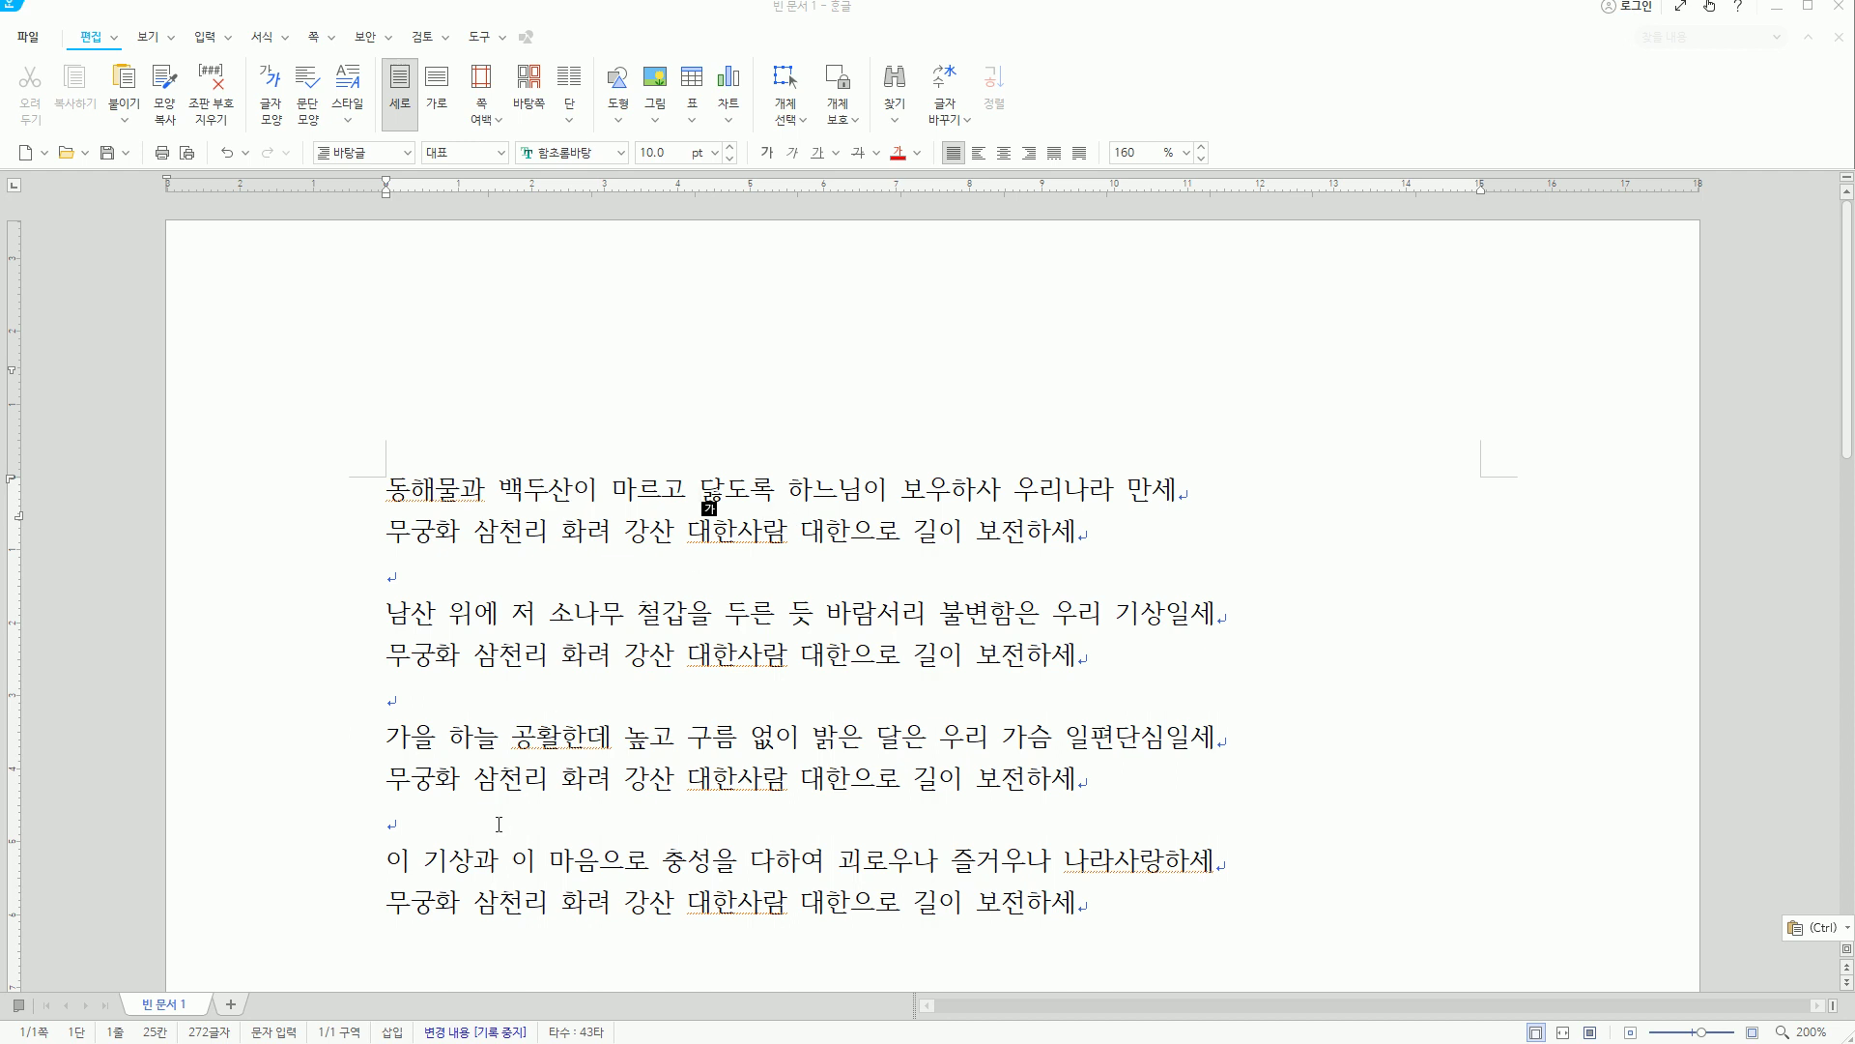
Place the text cursor within the line starting "이 기상과", and finally before "마르고" in the first line.
{"action": "left_click", "coordinate": [694, 860]}
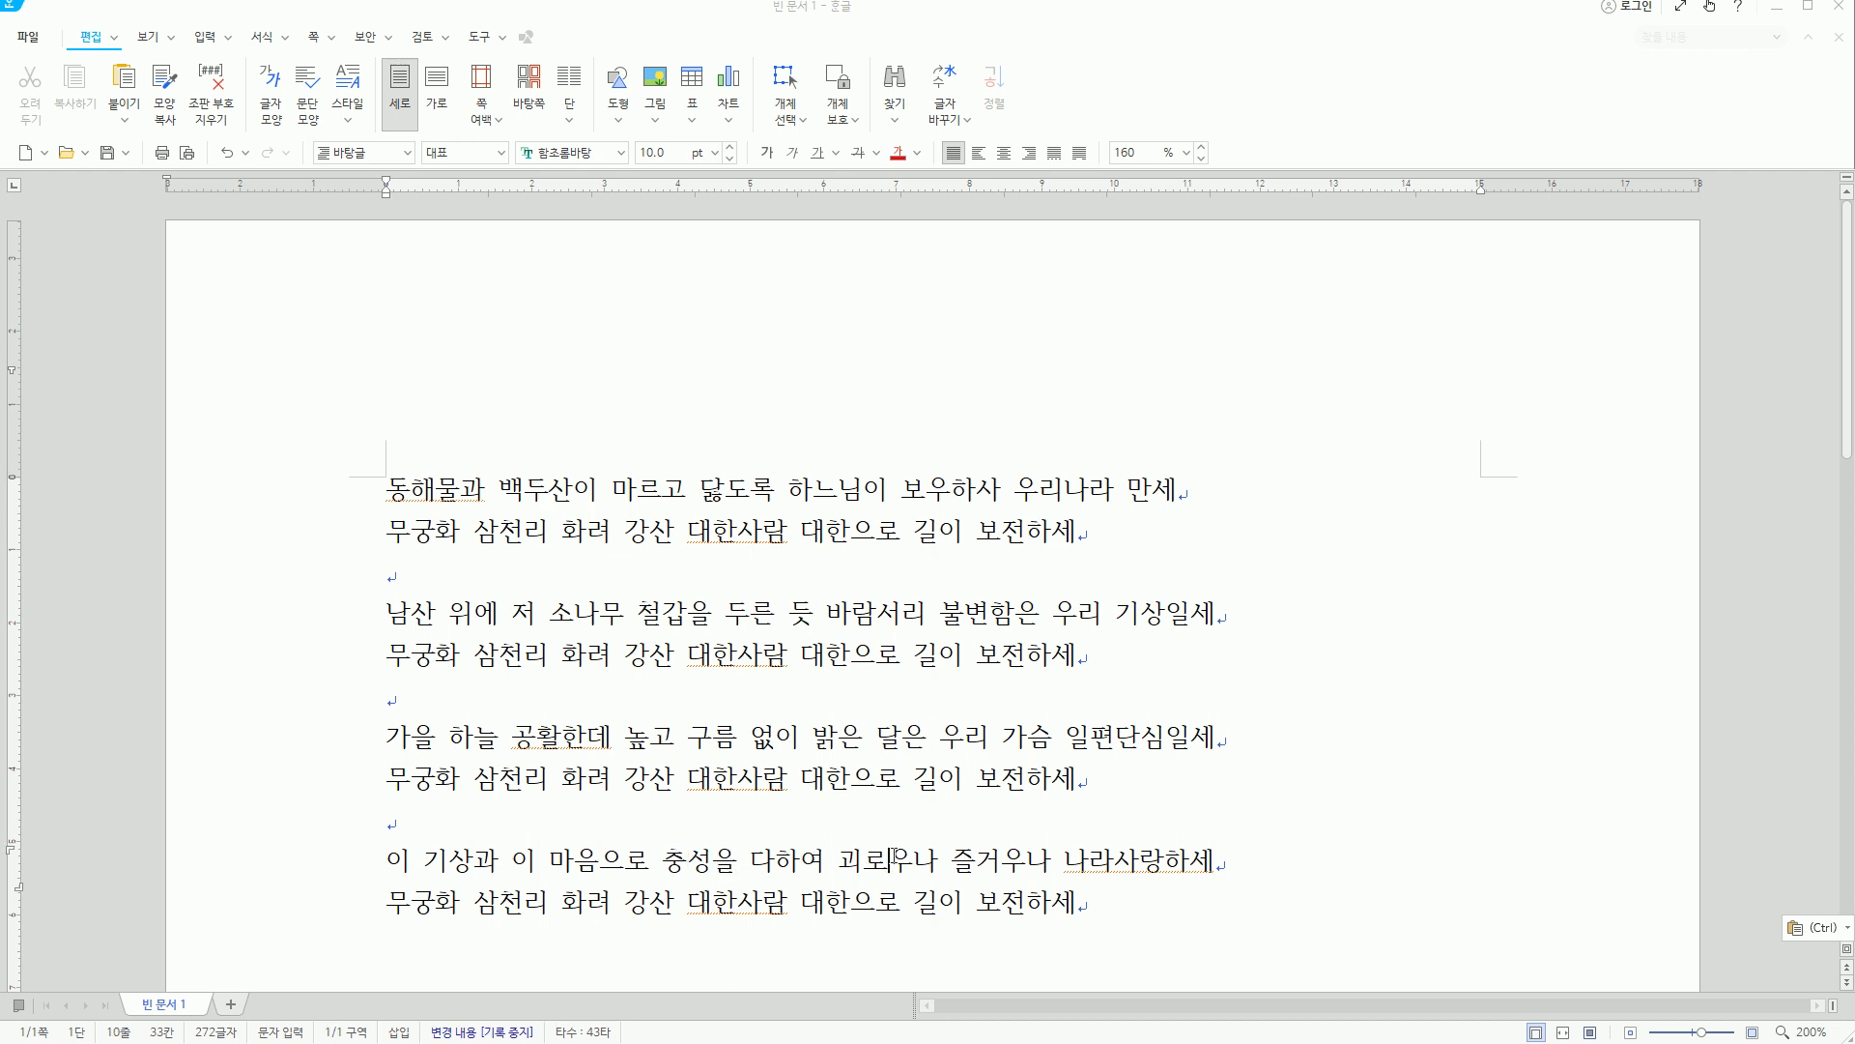
{"action": "left_click", "coordinate": [862, 859]}
{"action": "left_click", "coordinate": [617, 512]}
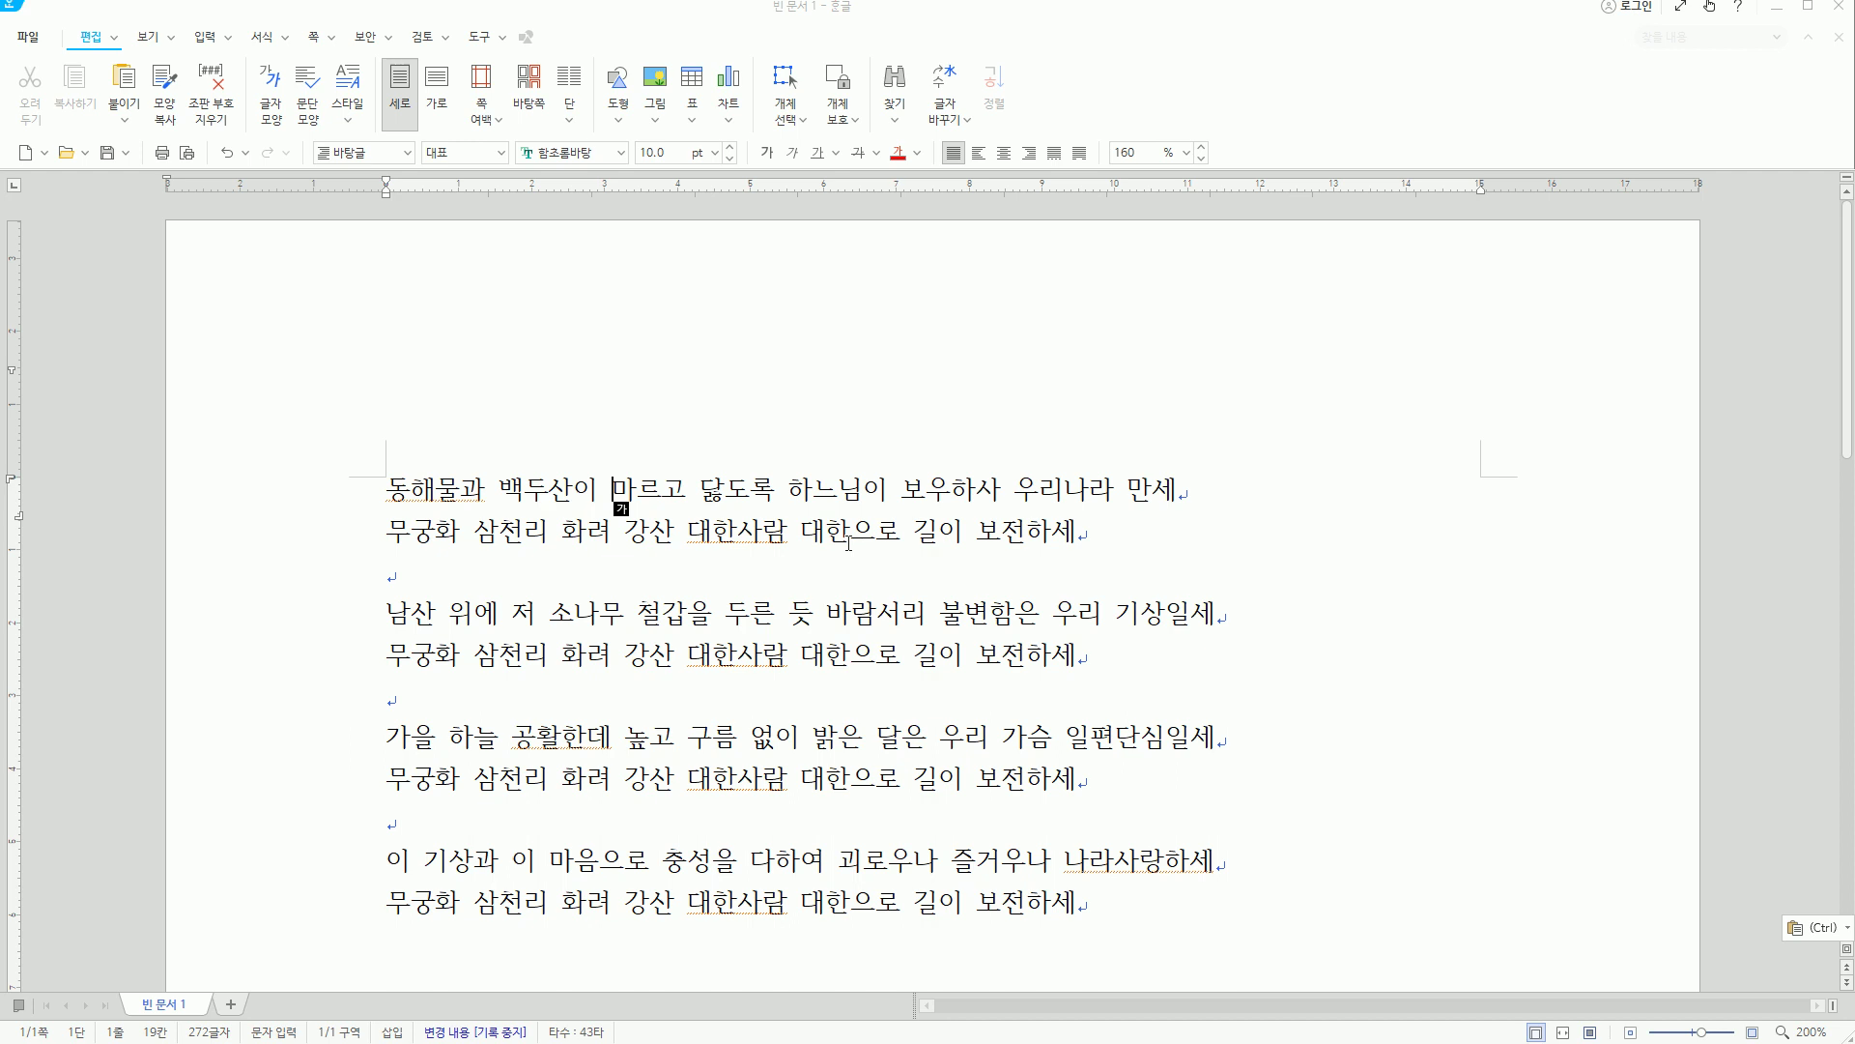
Move the text cursor back and forth between the start and the end of the first line, finishing at its end.
{"action": "key", "text": "Home"}
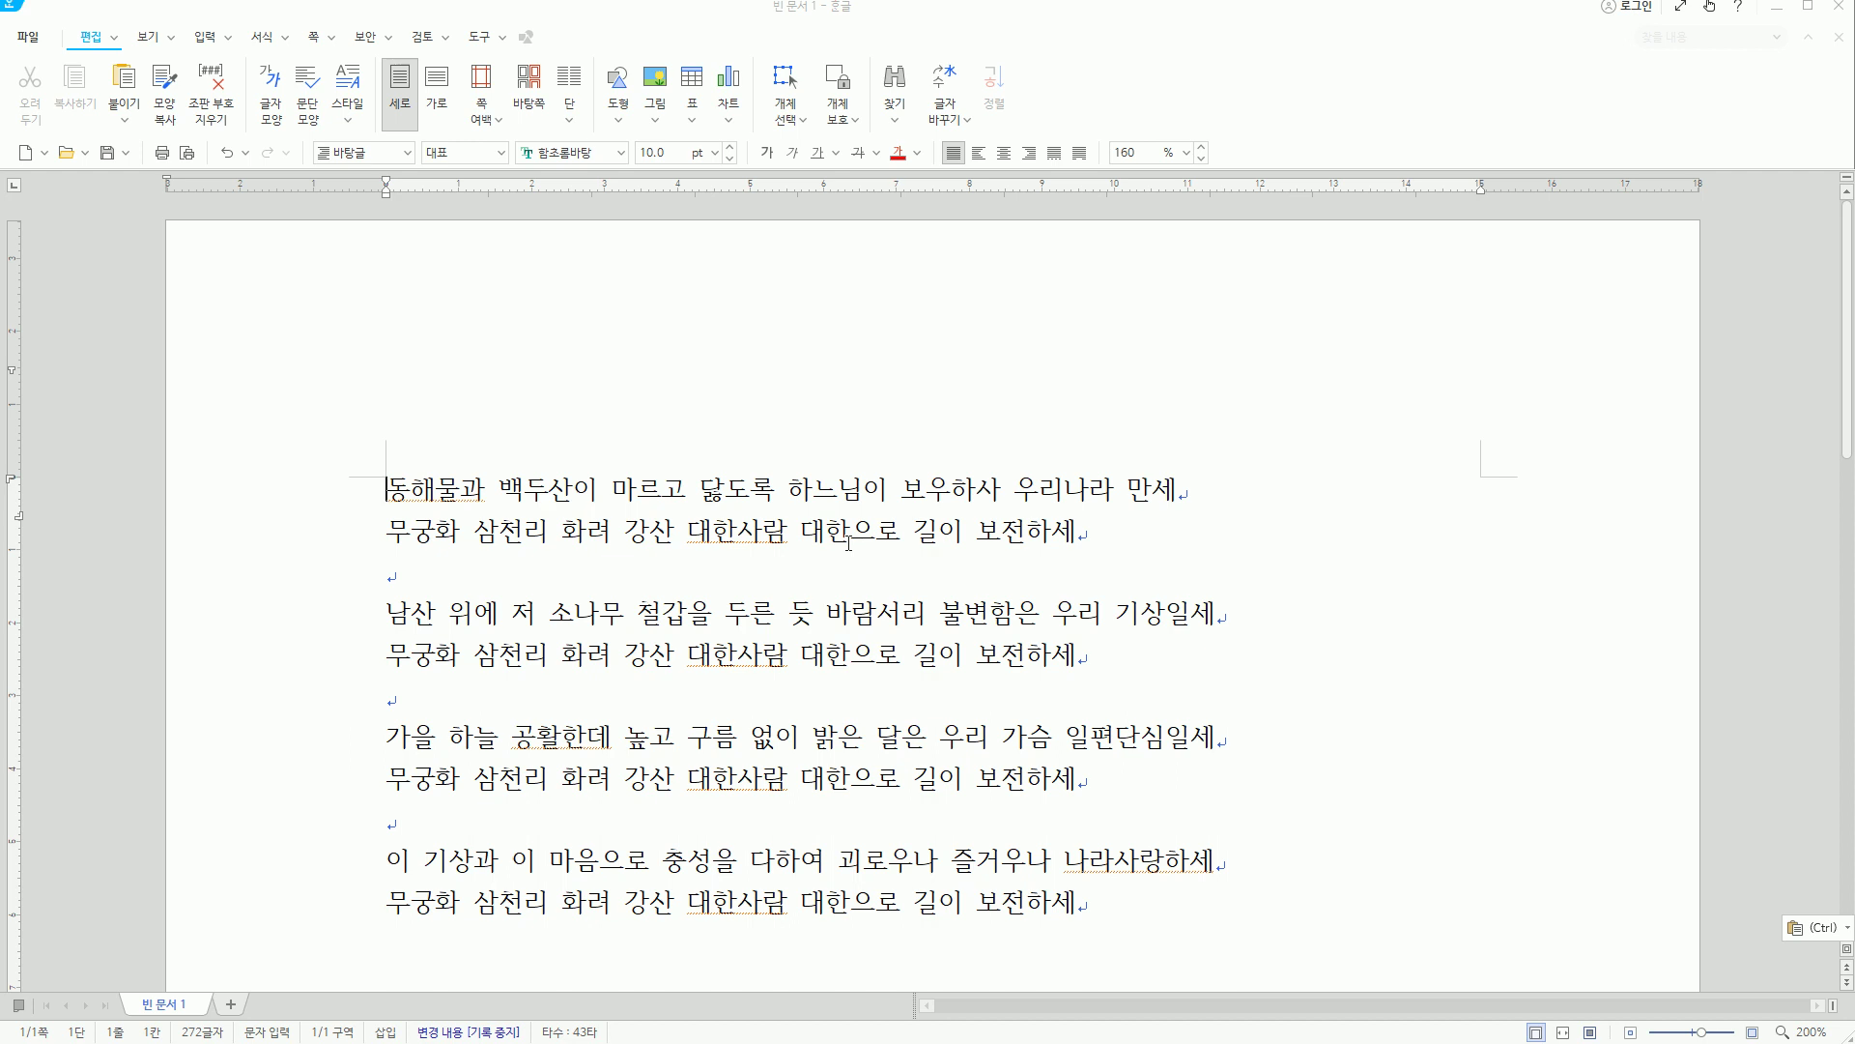
{"action": "key", "text": "Hangul"}
{"action": "key", "text": "End"}
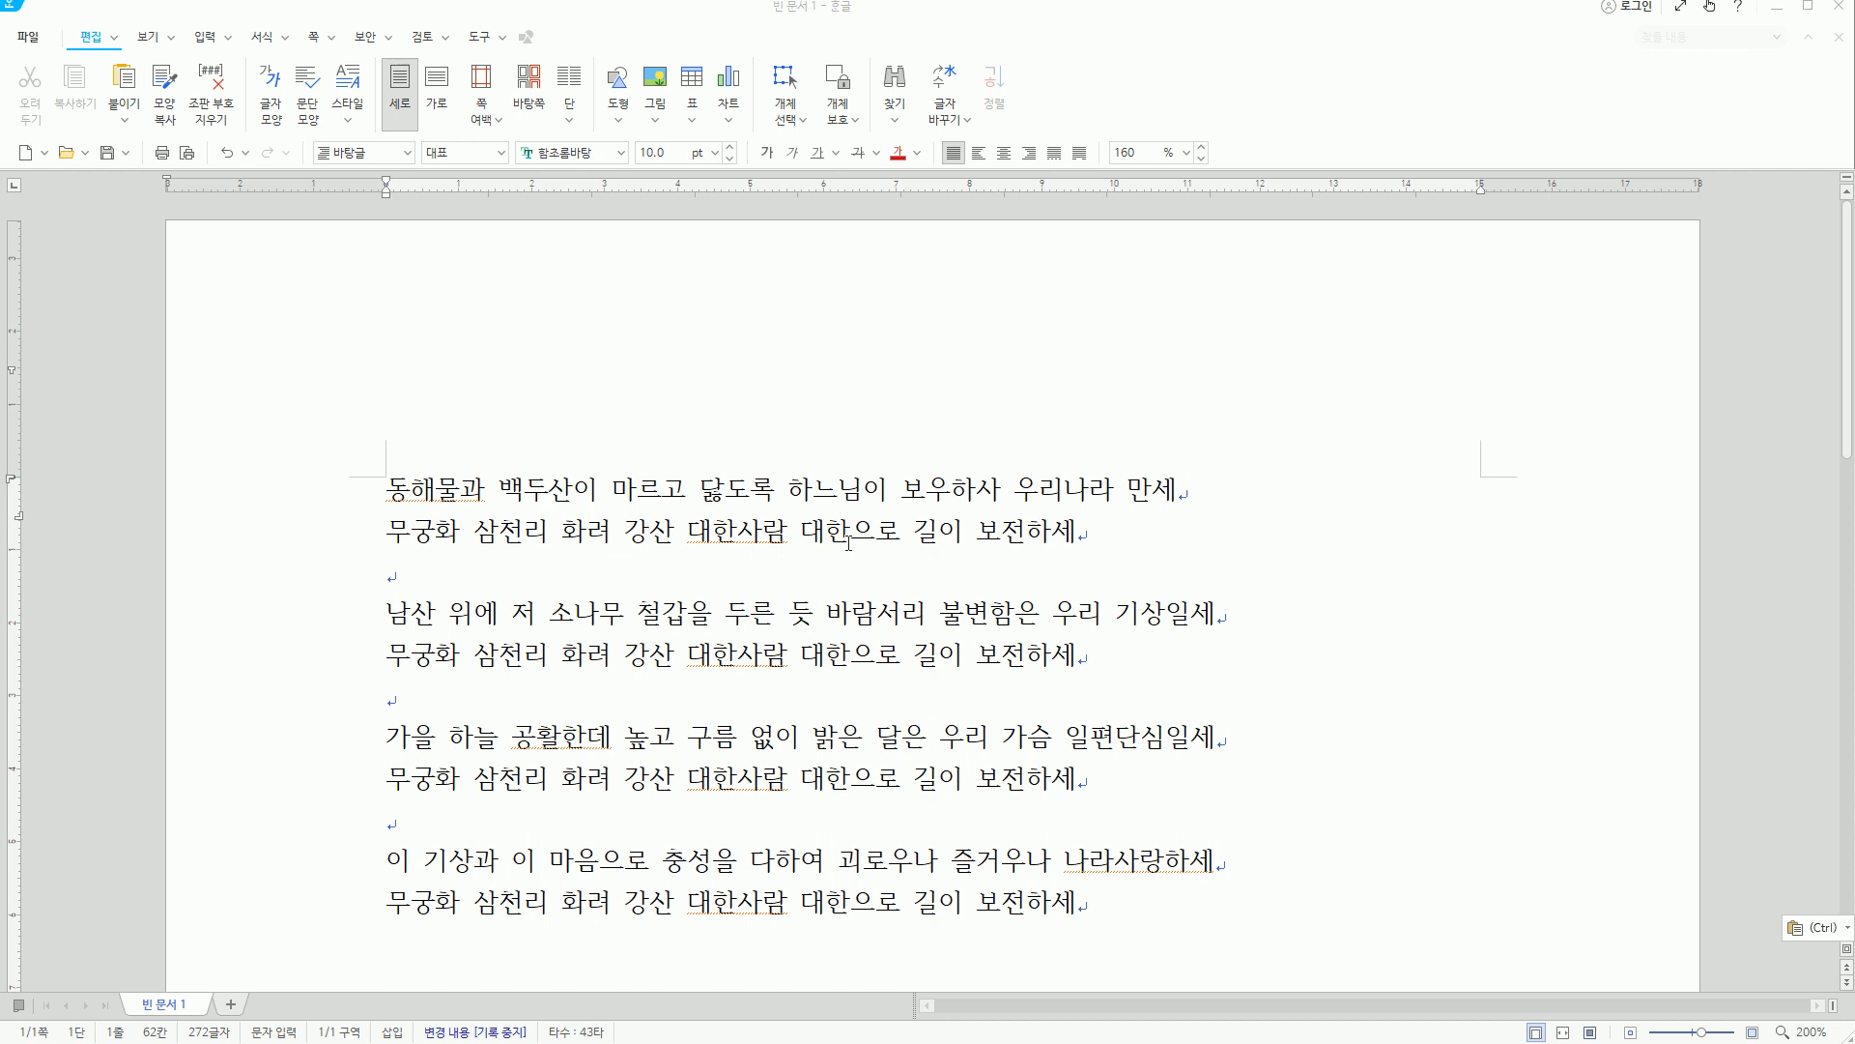
{"action": "key", "text": "Hangul"}
{"action": "key", "text": "Home"}
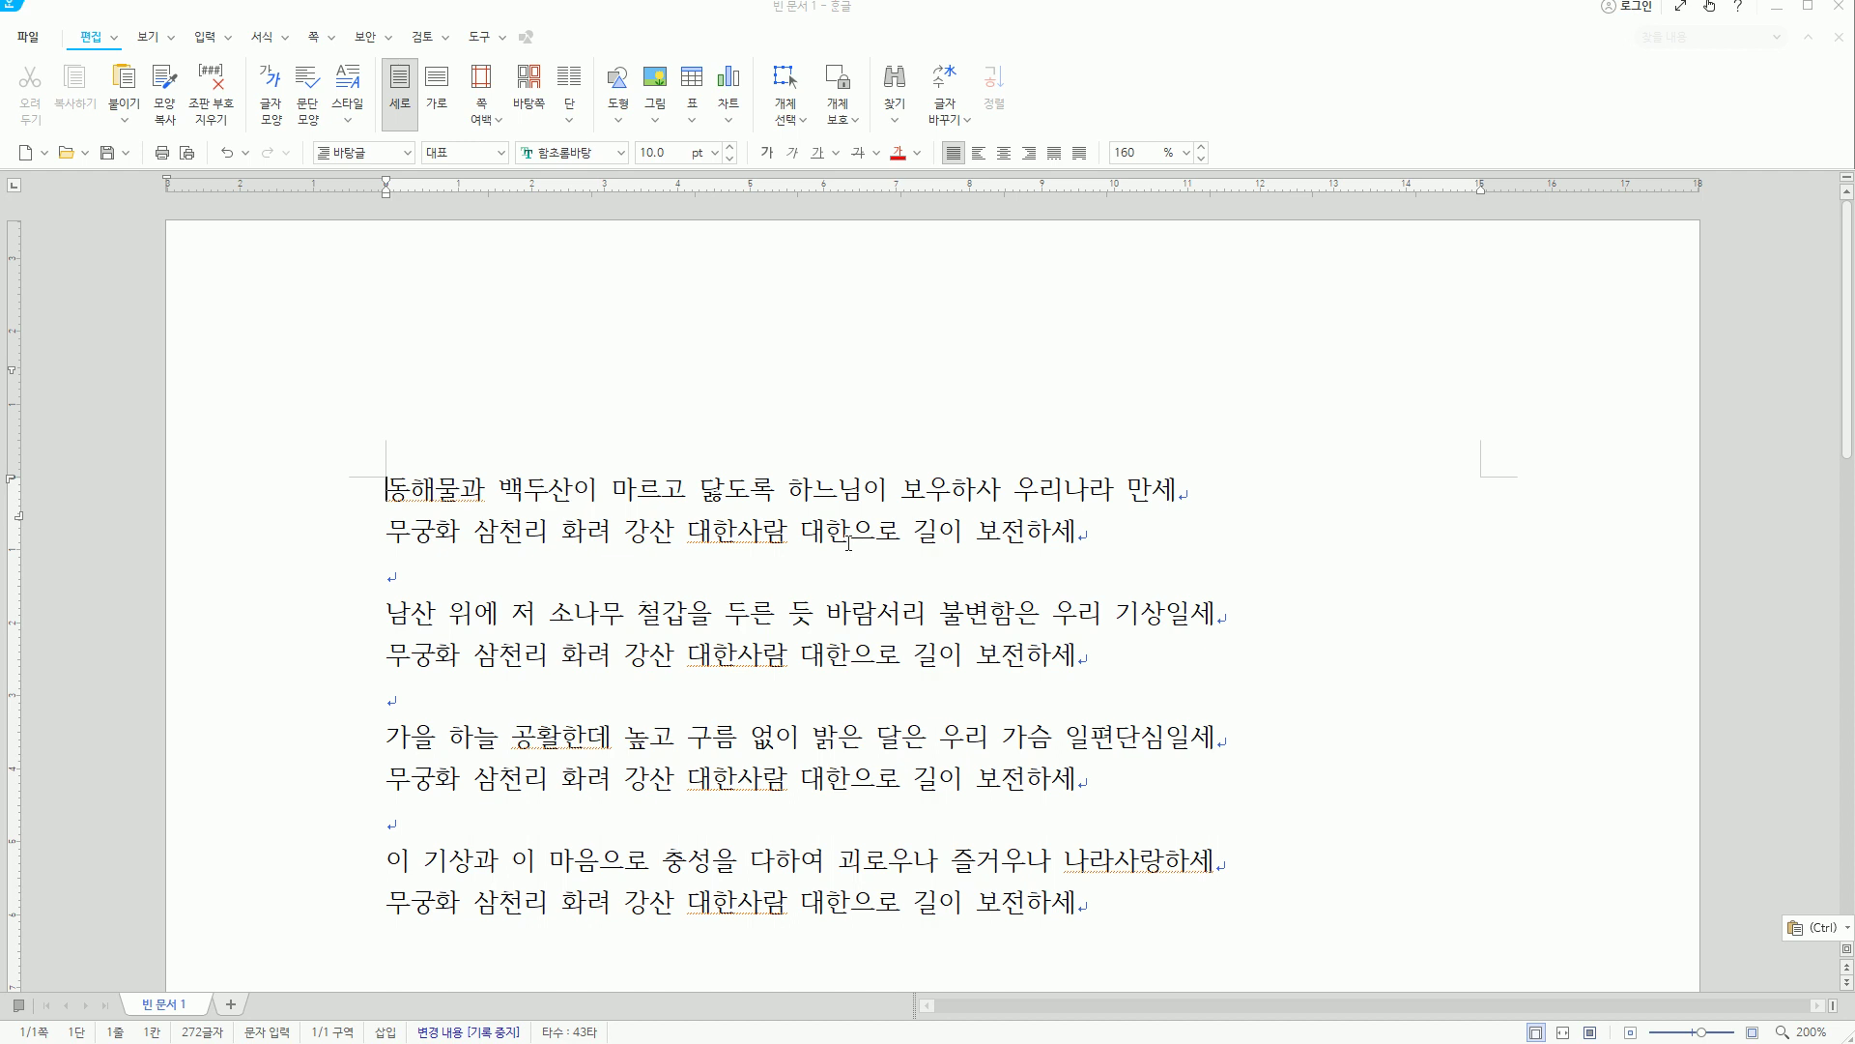
{"action": "key", "text": "End"}
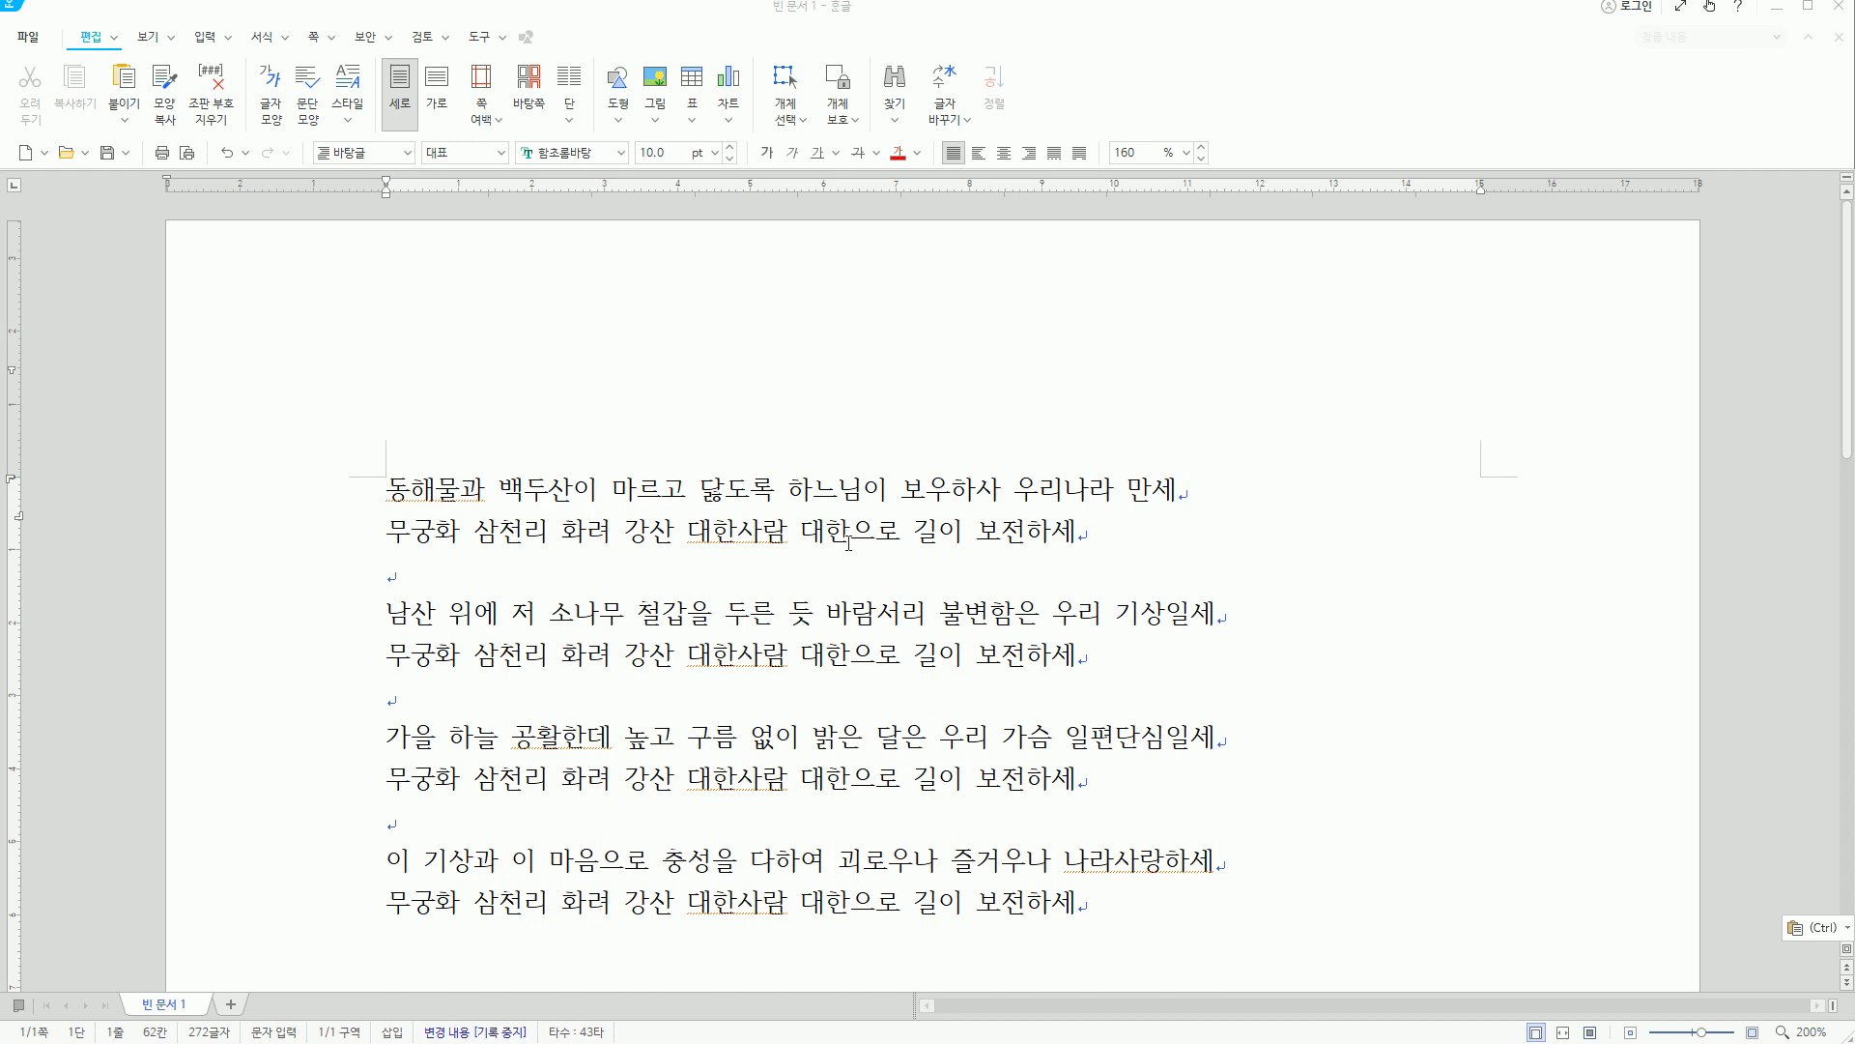
{"action": "key", "text": "Home"}
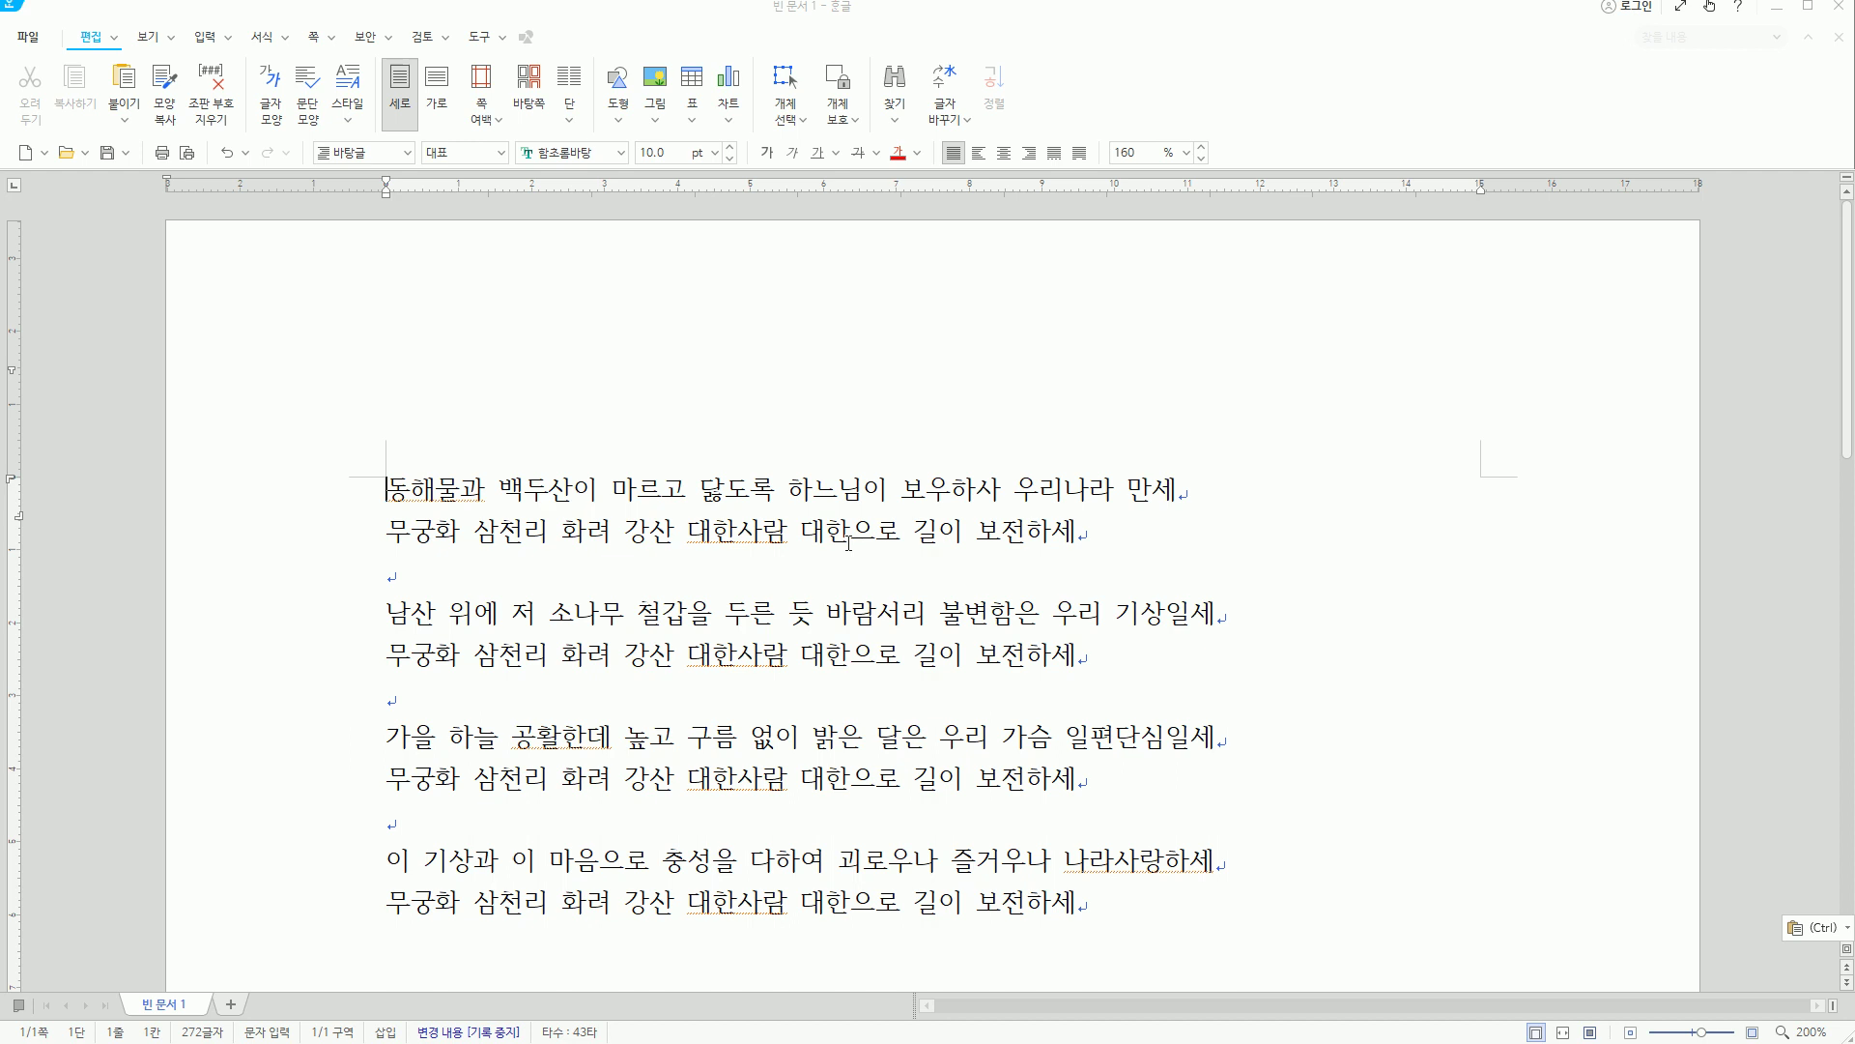
{"action": "key", "text": "End"}
{"action": "key", "text": "Home"}
{"action": "key", "text": "End"}
Move the text cursor word by word forward through the first line and back to the line's start.
{"action": "left_click", "coordinate": [789, 488]}
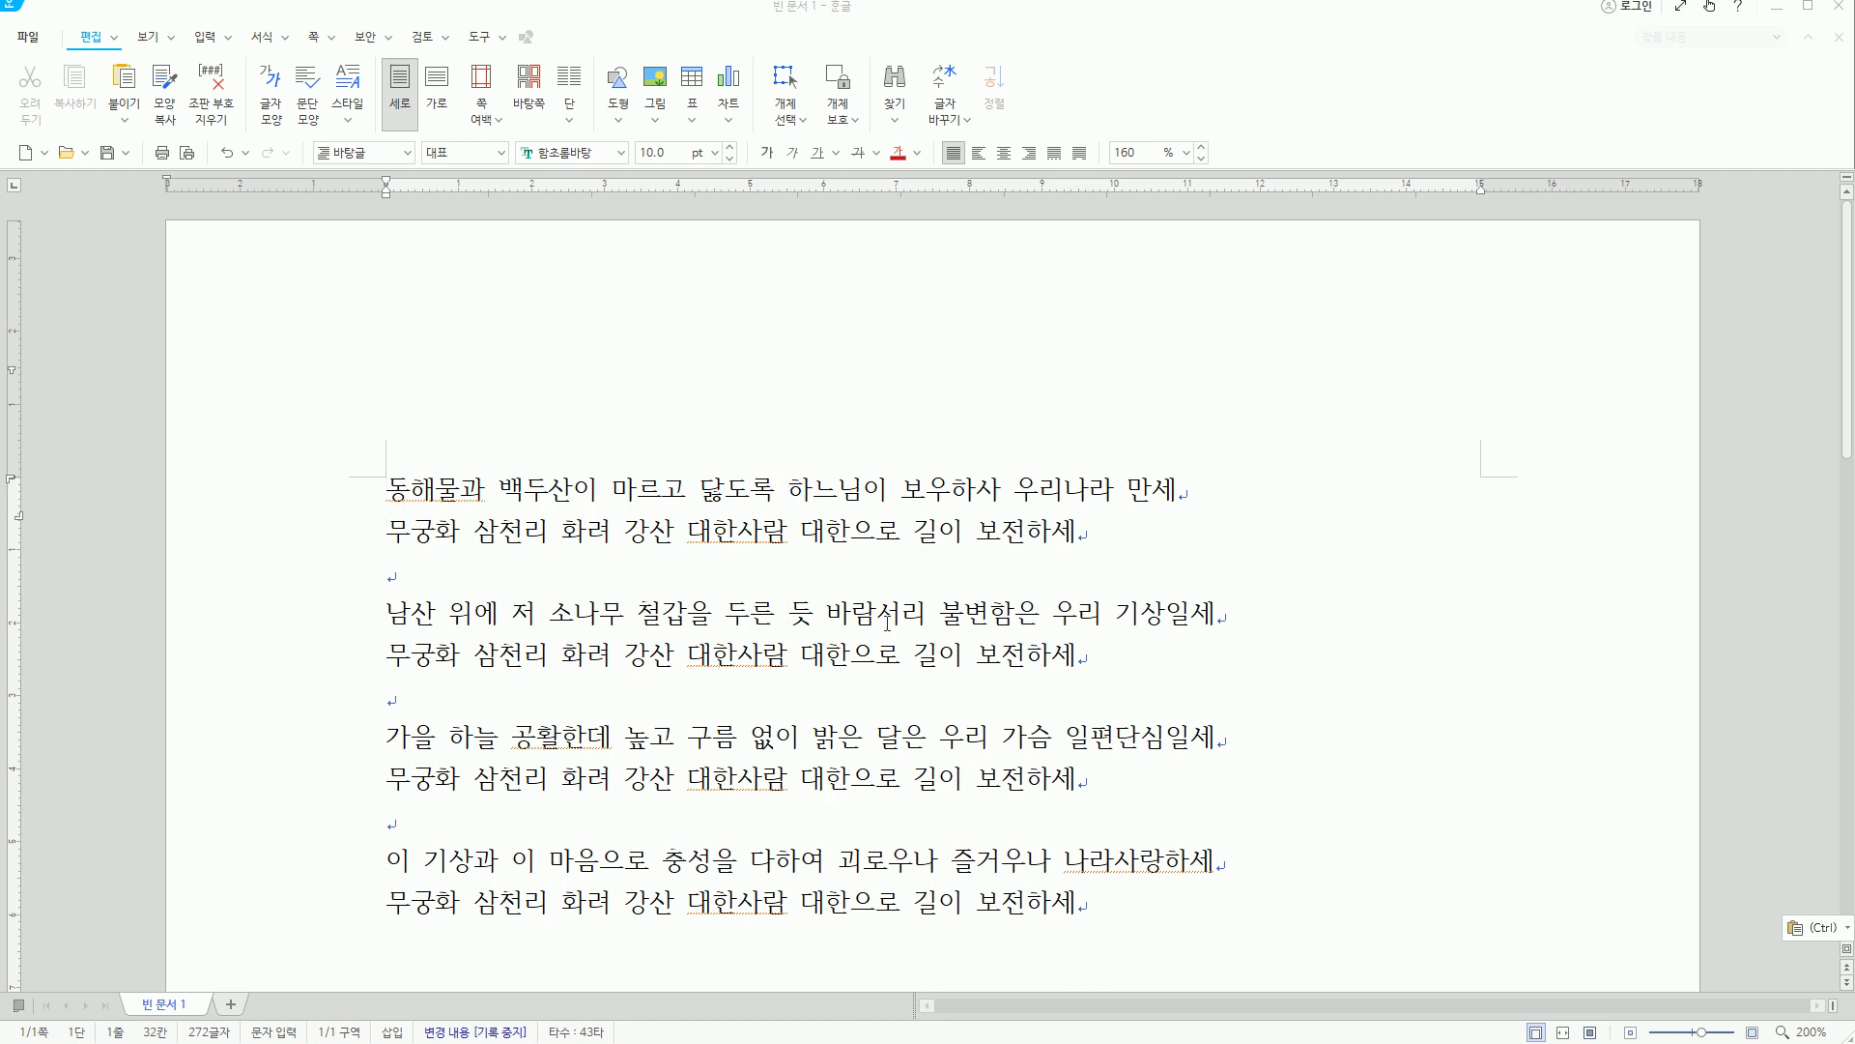
{"action": "left_click", "coordinate": [387, 488]}
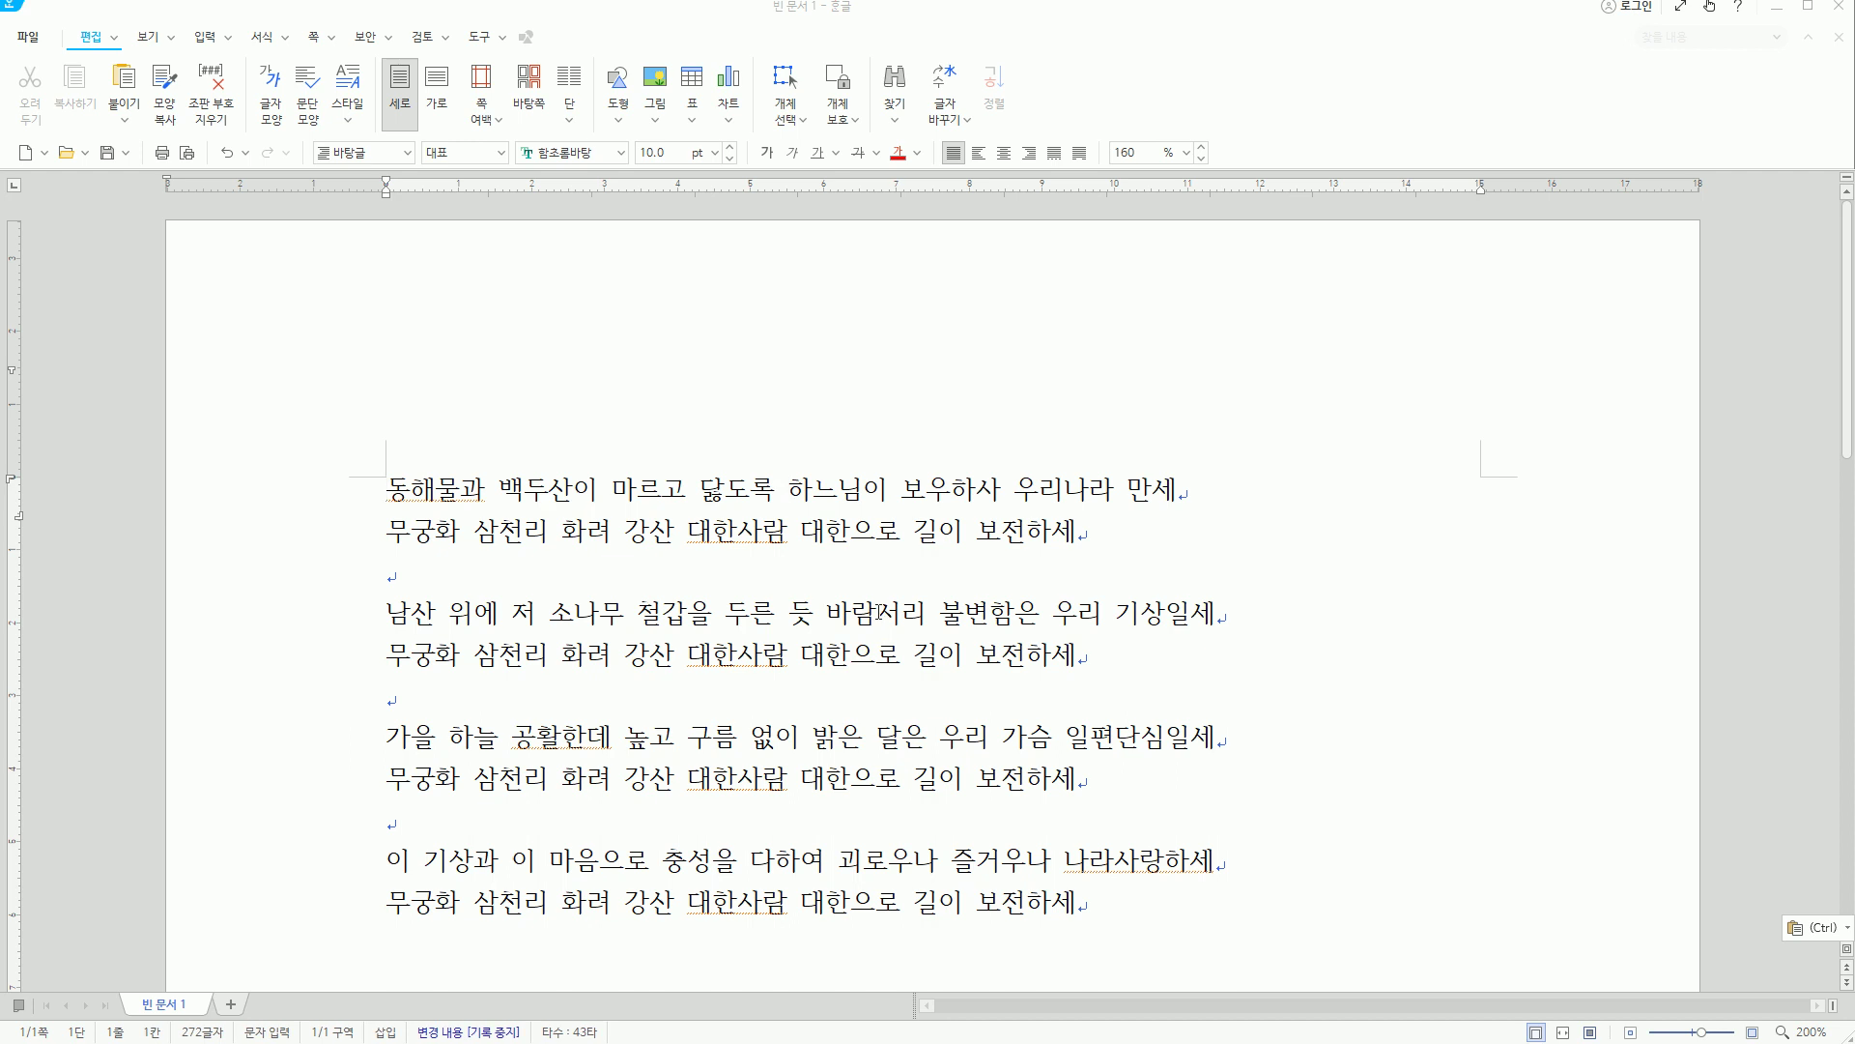
{"action": "key", "text": "Hangul"}
{"action": "key", "text": "ctrl+Right"}
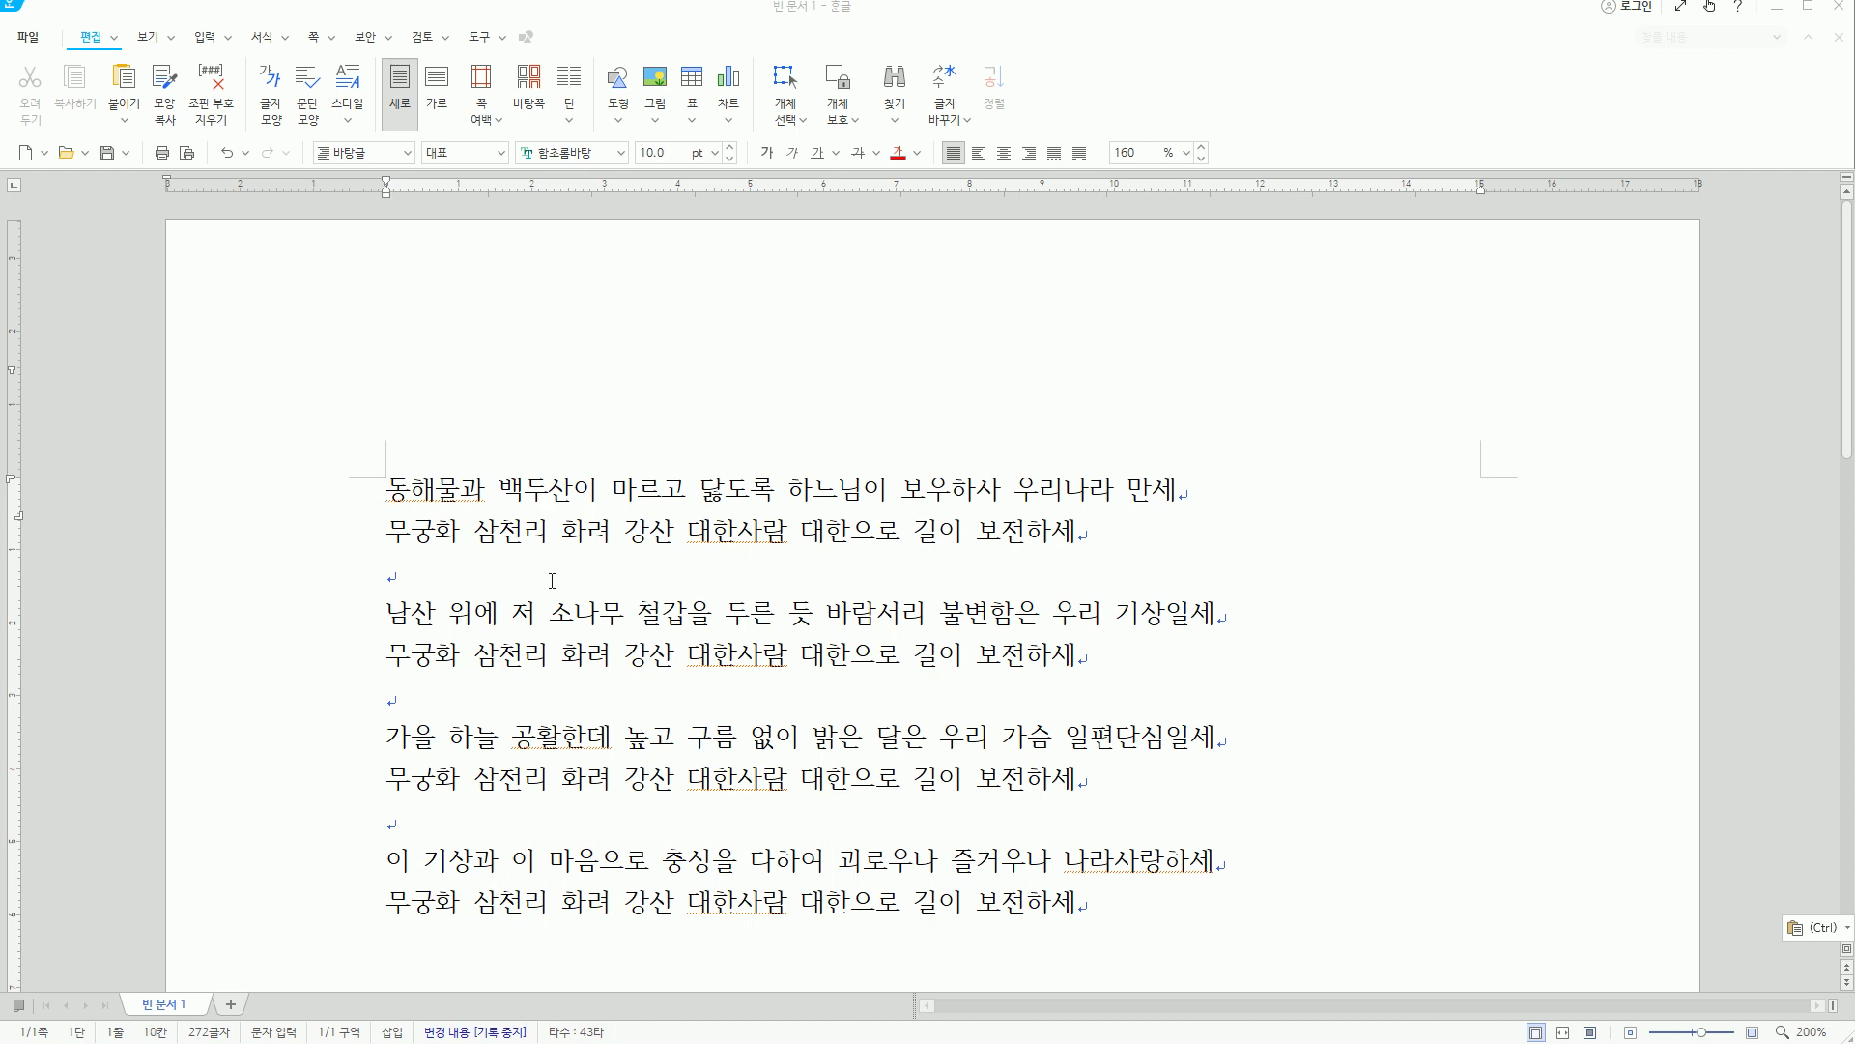
{"action": "key", "text": "ctrl+Right"}
{"action": "key", "text": "ctrl+Right"}
{"action": "key", "text": "ctrl+Right"}
{"action": "key", "text": "ctrl+Right"}
{"action": "key", "text": "ctrl+Left"}
{"action": "key", "text": "ctrl+Left"}
{"action": "key", "text": "ctrl+Left"}
{"action": "key", "text": "ctrl+Left"}
{"action": "key", "text": "Home"}
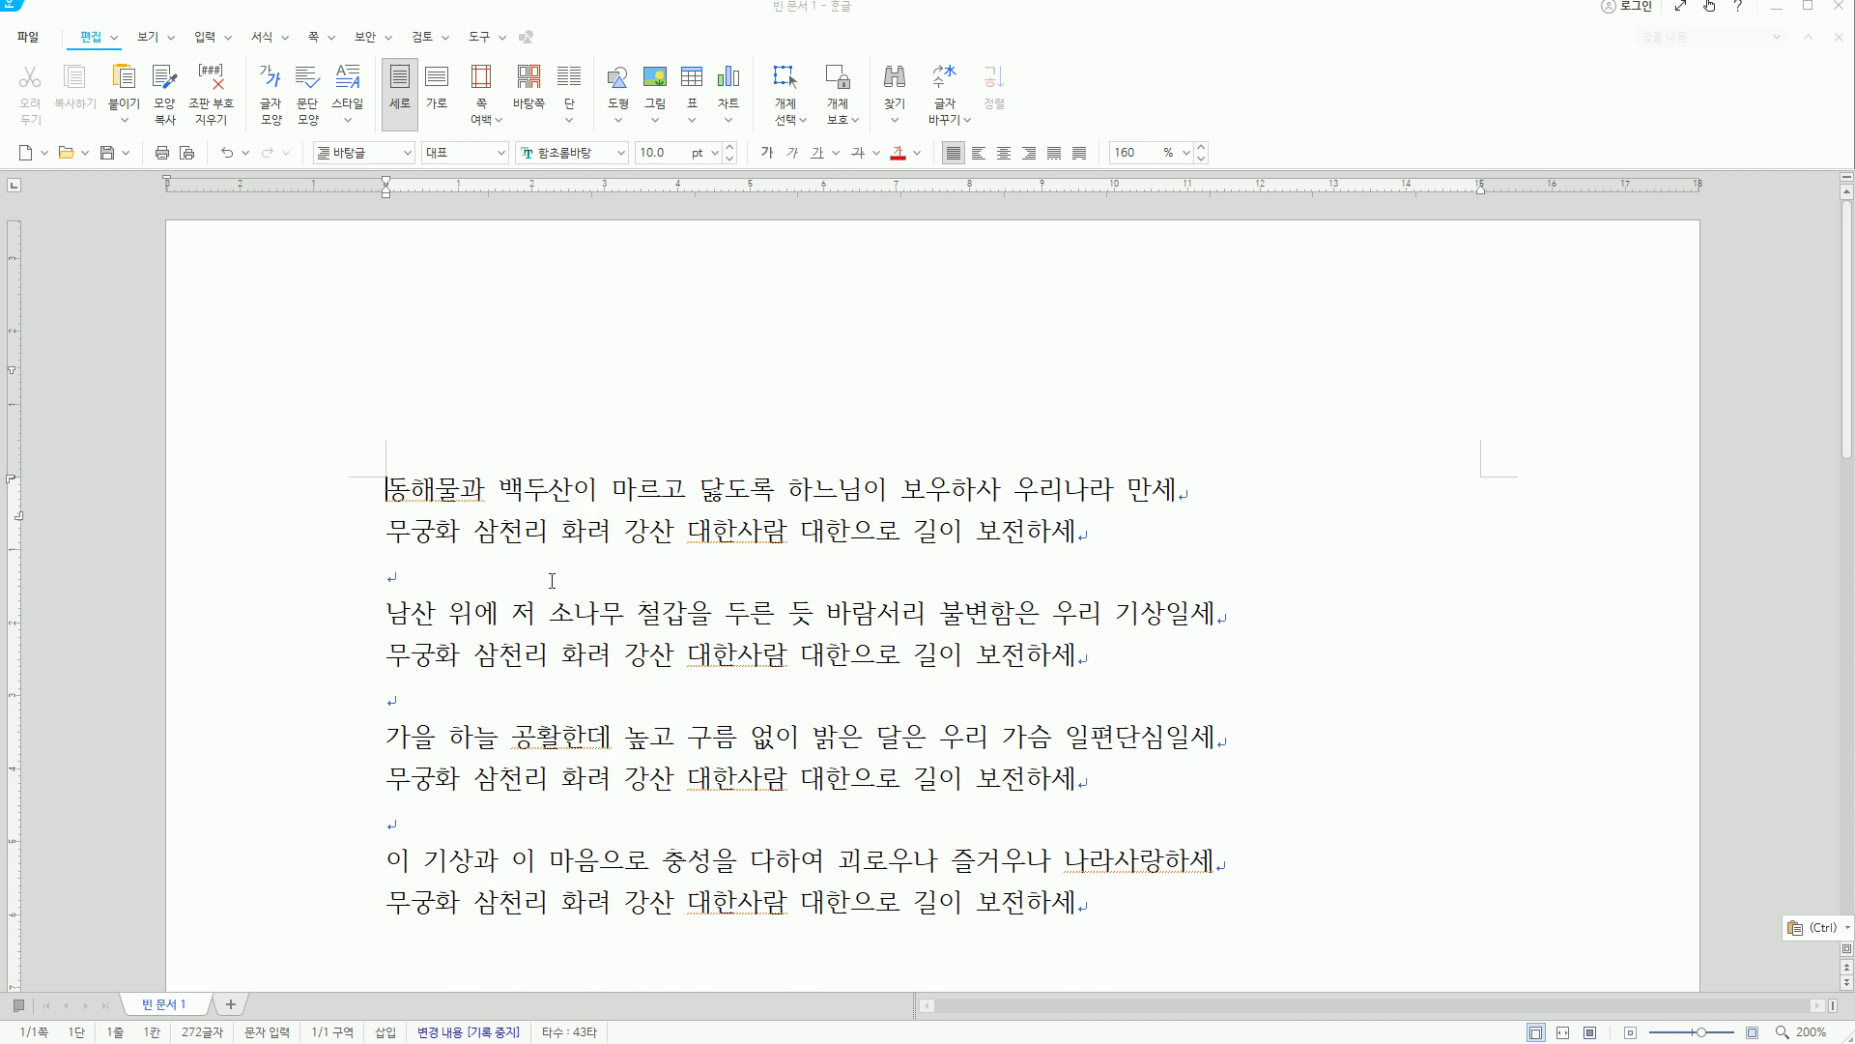
Advance the text cursor from the start of the first line to just before "마르고", moving character by character.
{"action": "key", "text": "ctrl+Right"}
{"action": "key", "text": "Right"}
{"action": "key", "text": "Right"}
{"action": "key", "text": "Right"}
{"action": "key", "text": "Right"}
{"action": "key", "text": "Right"}
{"action": "key", "text": "Right"}
{"action": "key", "text": "Right"}
{"action": "key", "text": "Right"}
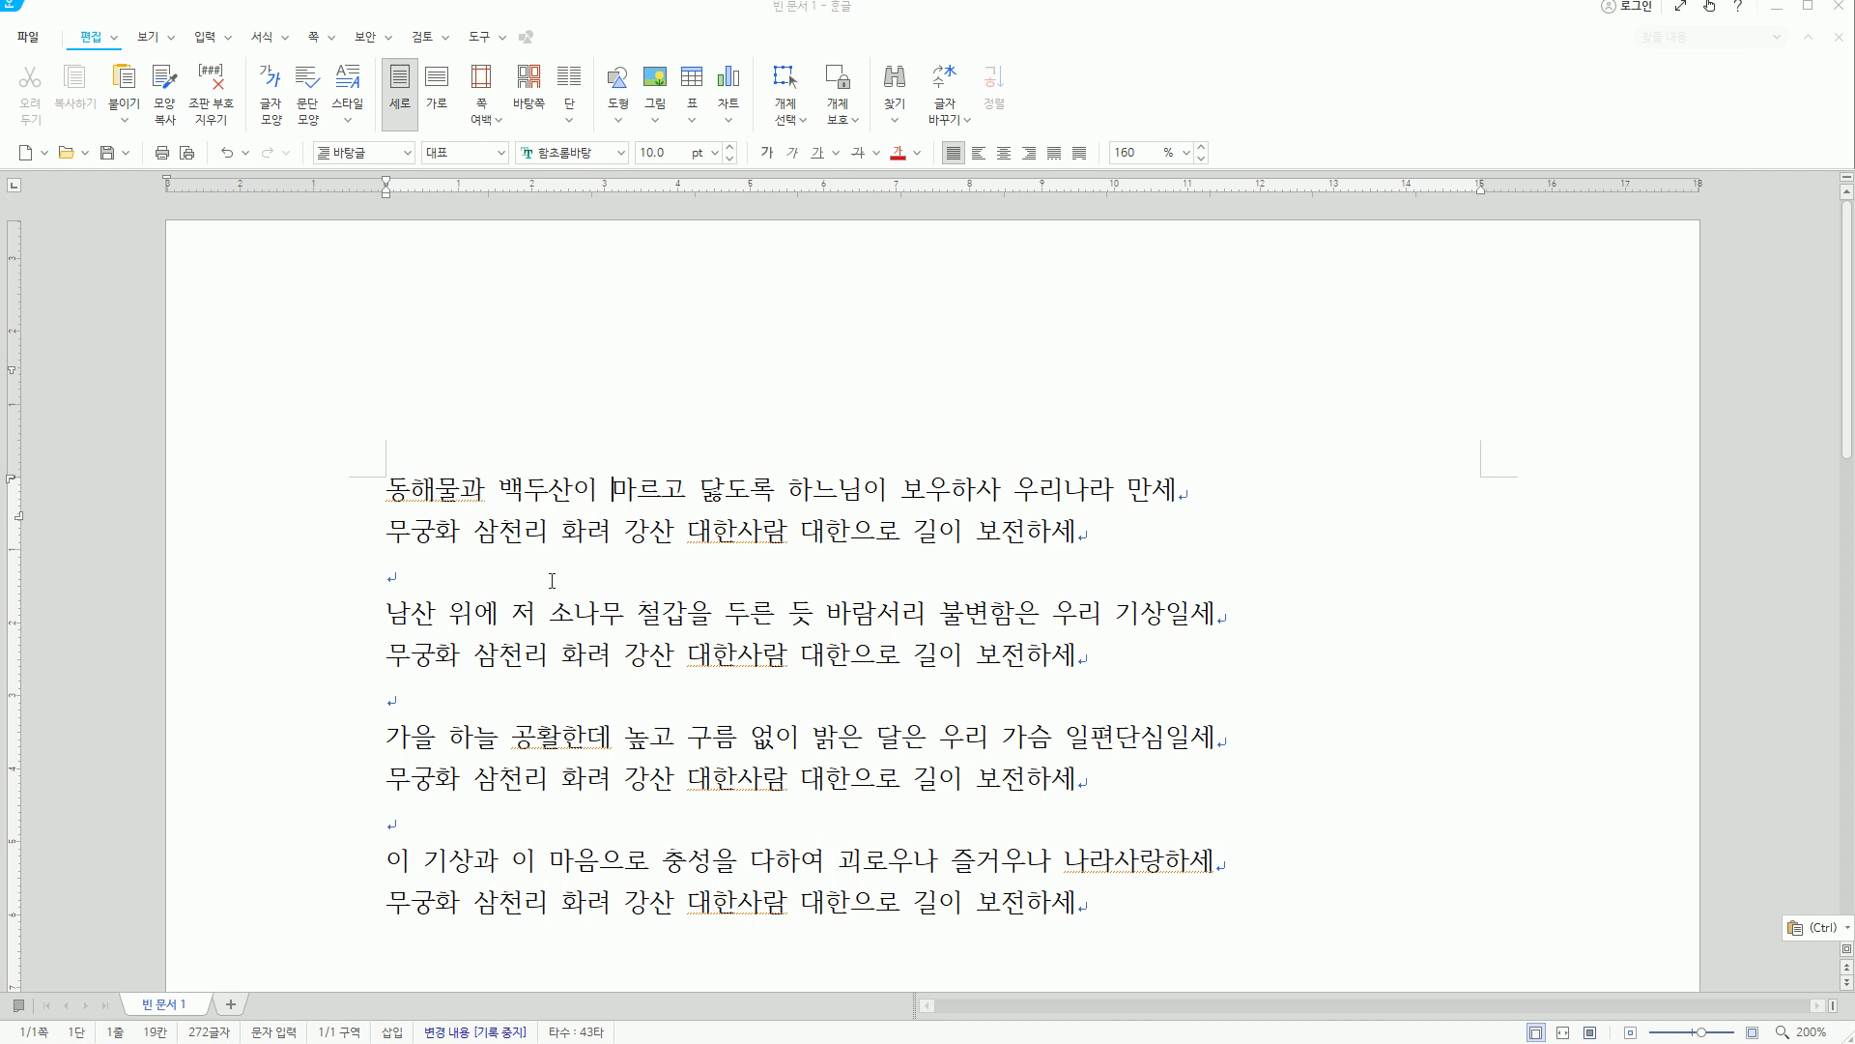
Move the text cursor word by word back and forth along the first line, finishing just before "하느님이".
{"action": "key", "text": "Home"}
{"action": "key", "text": "ctrl+Right"}
{"action": "key", "text": "ctrl+Right"}
{"action": "key", "text": "ctrl+Right"}
{"action": "key", "text": "ctrl+Right"}
{"action": "key", "text": "ctrl+Right"}
{"action": "key", "text": "ctrl+Left"}
{"action": "key", "text": "ctrl+Left"}
{"action": "key", "text": "ctrl+Left"}
{"action": "key", "text": "ctrl+Right"}
{"action": "key", "text": "ctrl+Right"}
{"action": "key", "text": "ctrl+Left"}
{"action": "key", "text": "ctrl+Left"}
{"action": "key", "text": "ctrl+Left"}
{"action": "key", "text": "ctrl+Left"}
{"action": "key", "text": "ctrl+Right"}
{"action": "key", "text": "ctrl+Right"}
{"action": "key", "text": "ctrl+Left"}
{"action": "key", "text": "ctrl+Left"}
{"action": "key", "text": "ctrl+Left"}
{"action": "key", "text": "ctrl+Left"}
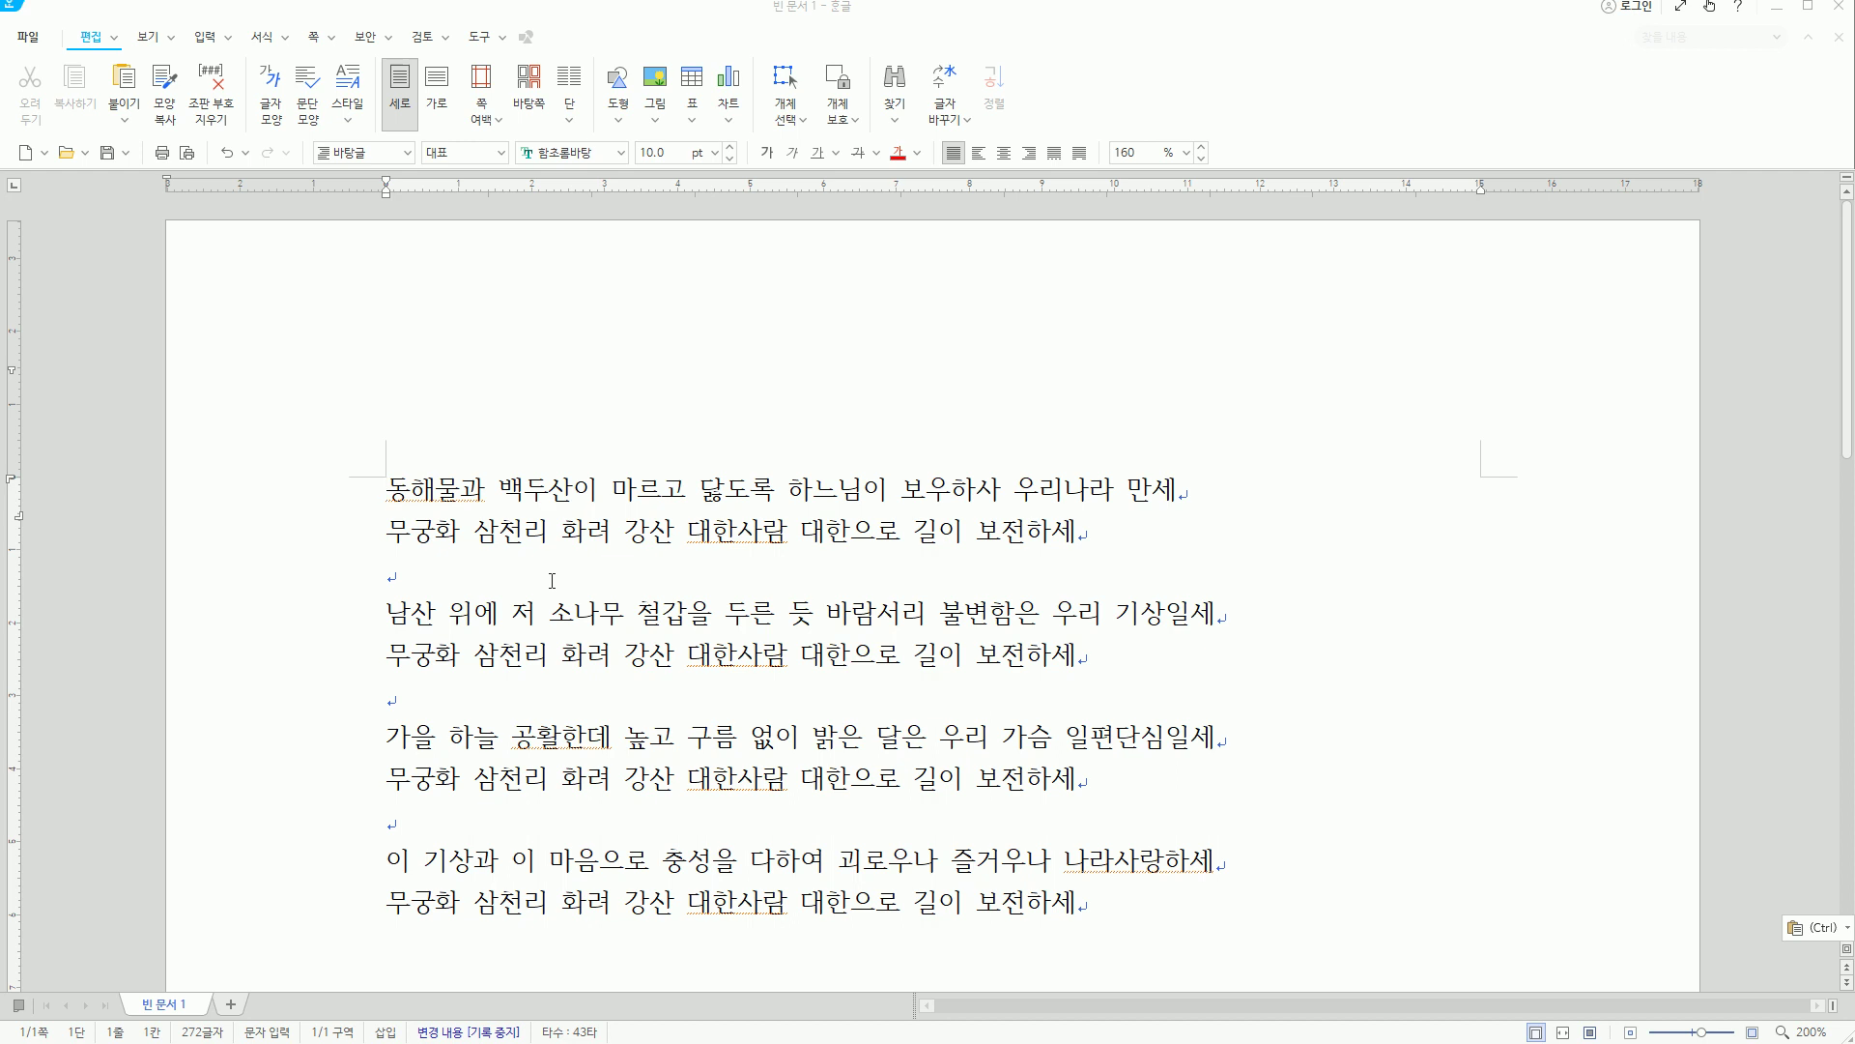
{"action": "key", "text": "ctrl+Right"}
{"action": "key", "text": "ctrl+Right"}
{"action": "key", "text": "ctrl+Right"}
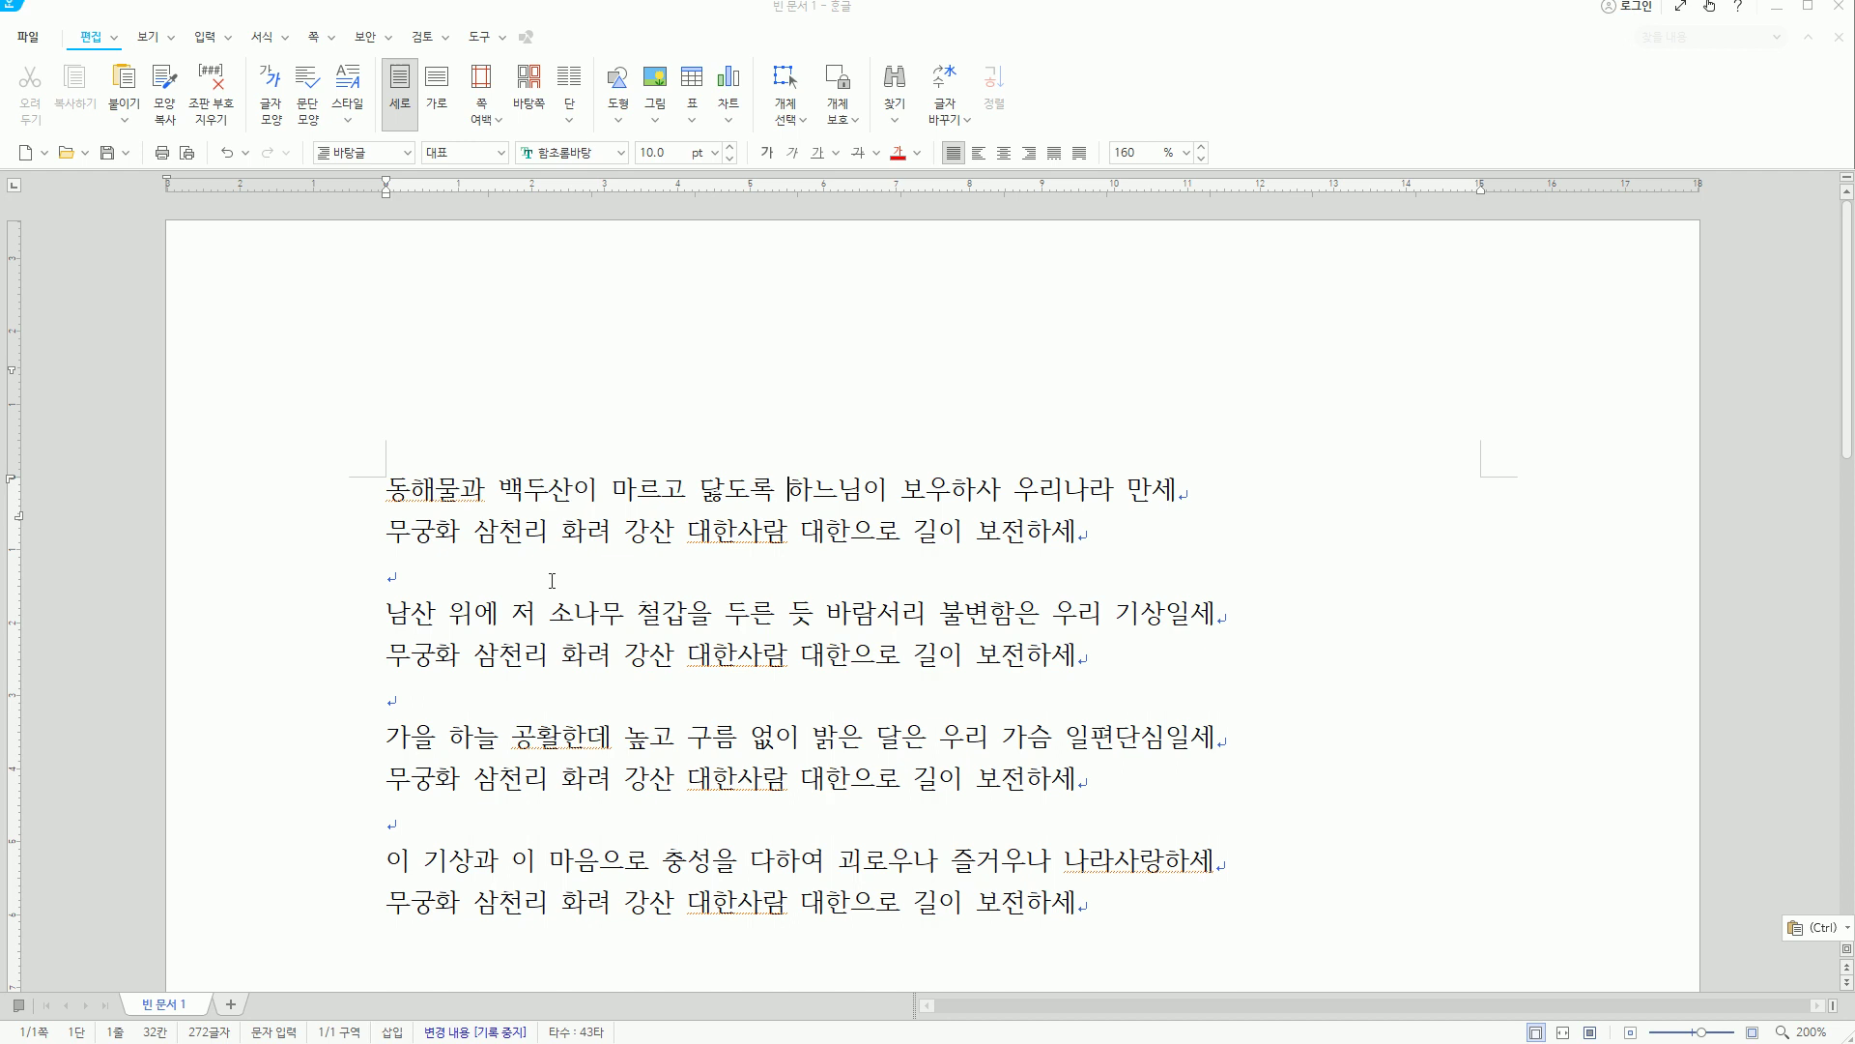
Select the first line's text character by character from its start through "닳도록", and release the selection before "하느님이".
{"action": "key", "text": "Hangul"}
{"action": "key", "text": "Home"}
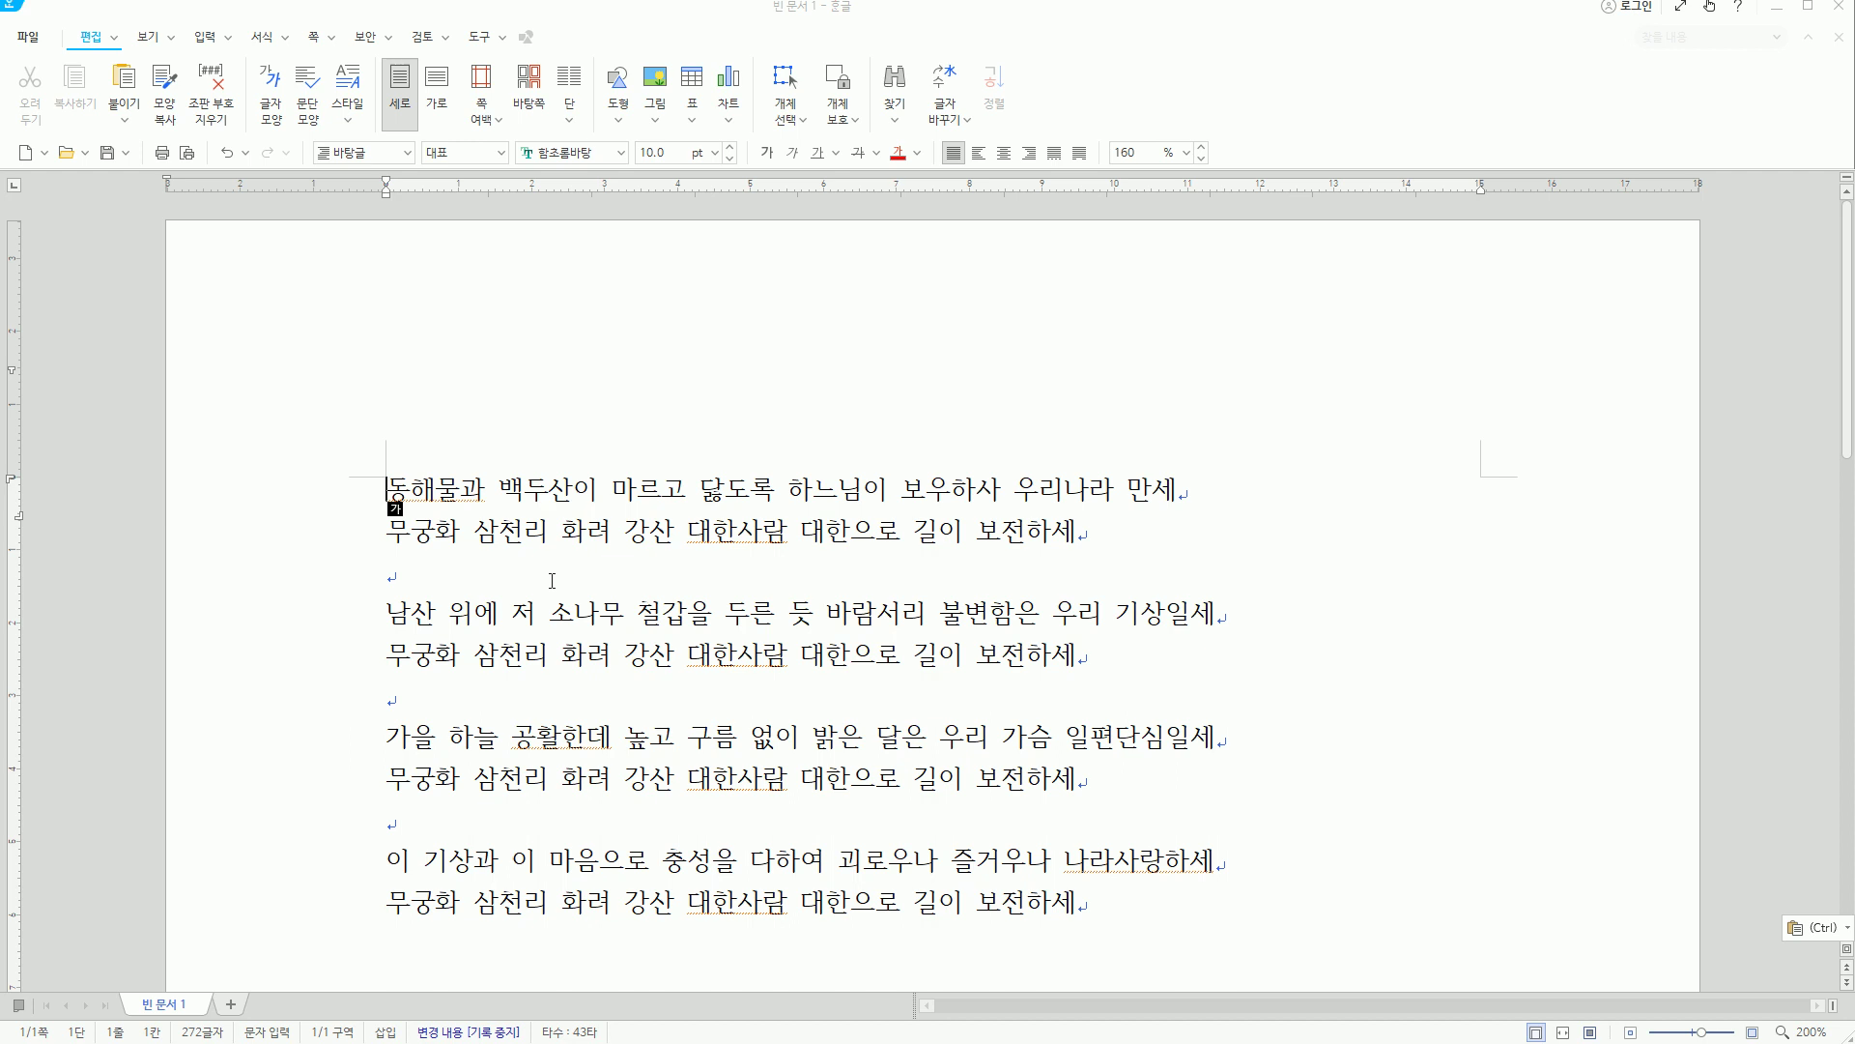
{"action": "key", "text": "shift+Right"}
{"action": "key", "text": "shift+Right"}
{"action": "key", "text": "shift+Right"}
{"action": "key", "text": "shift+Right"}
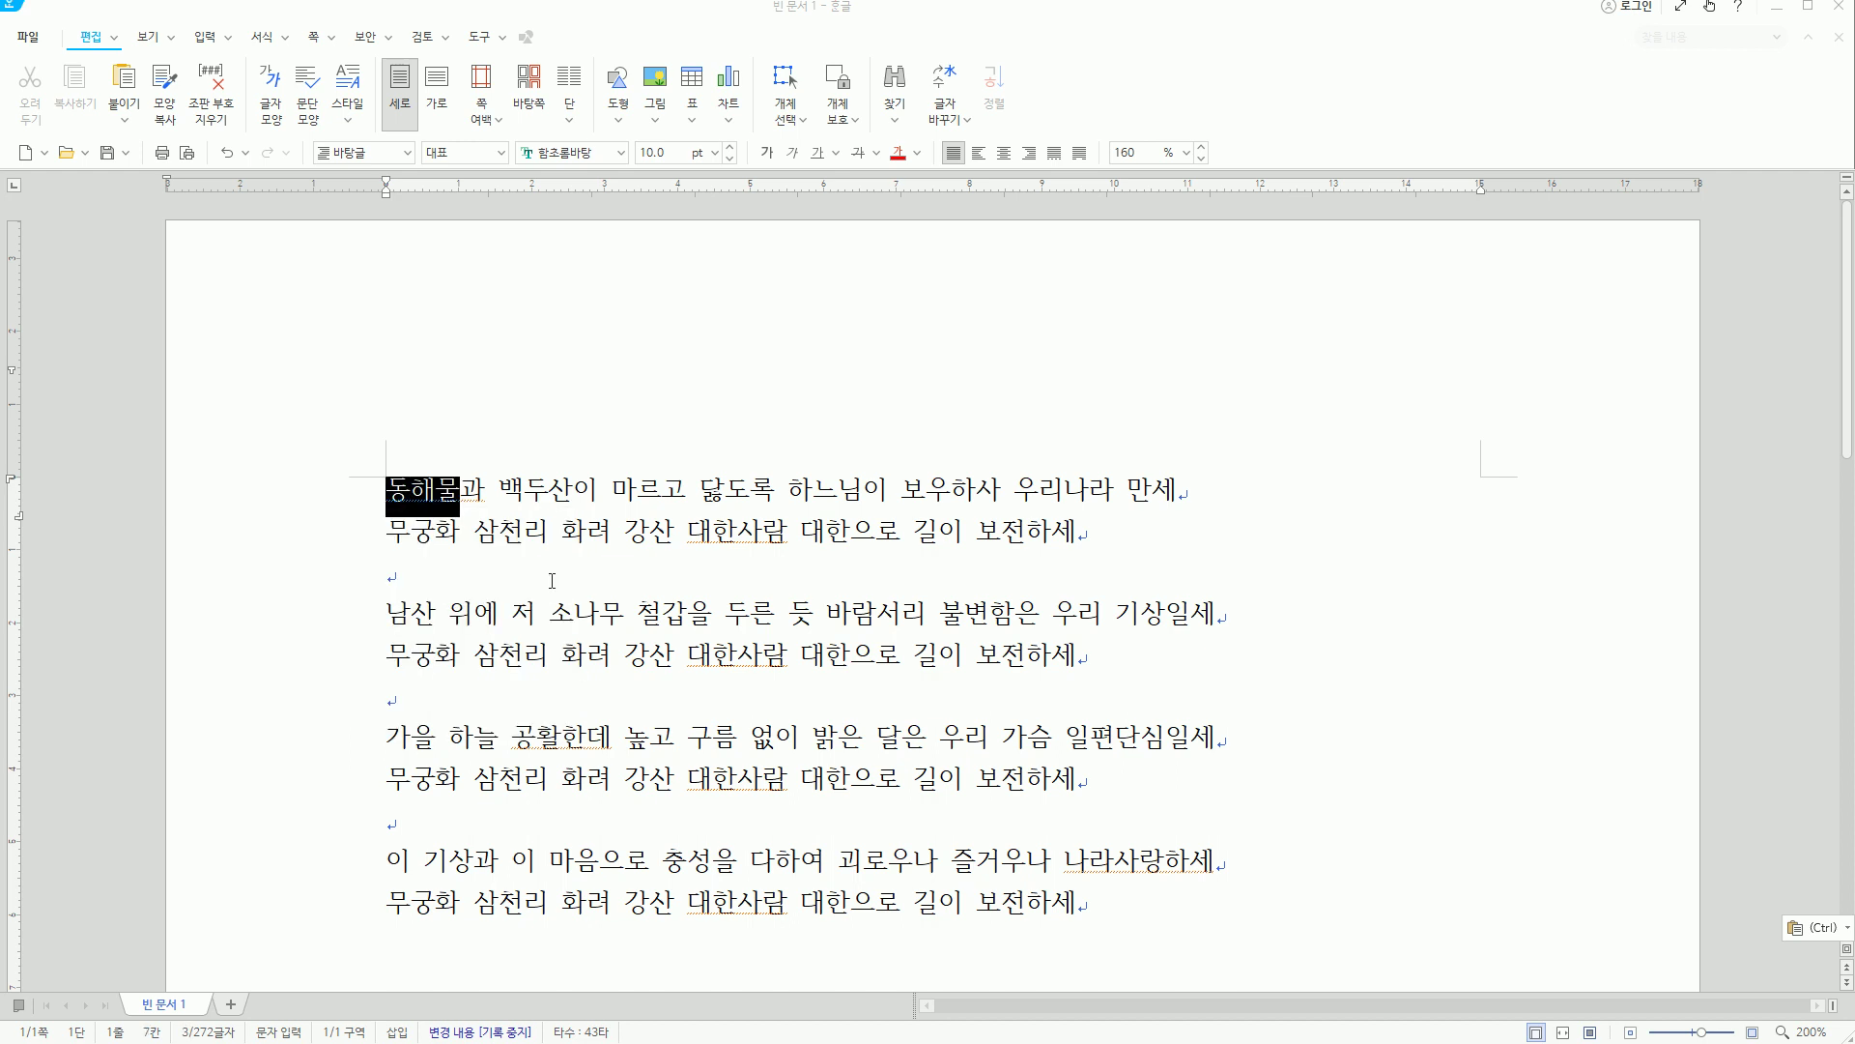
{"action": "key", "text": "shift+Right"}
{"action": "key", "text": "shift+Right"}
{"action": "key", "text": "shift+Right"}
{"action": "key", "text": "shift+Right"}
{"action": "key", "text": "shift+Right"}
{"action": "key", "text": "shift+Right"}
{"action": "key", "text": "shift+Right"}
{"action": "key", "text": "shift+Right"}
{"action": "key", "text": "shift+Right"}
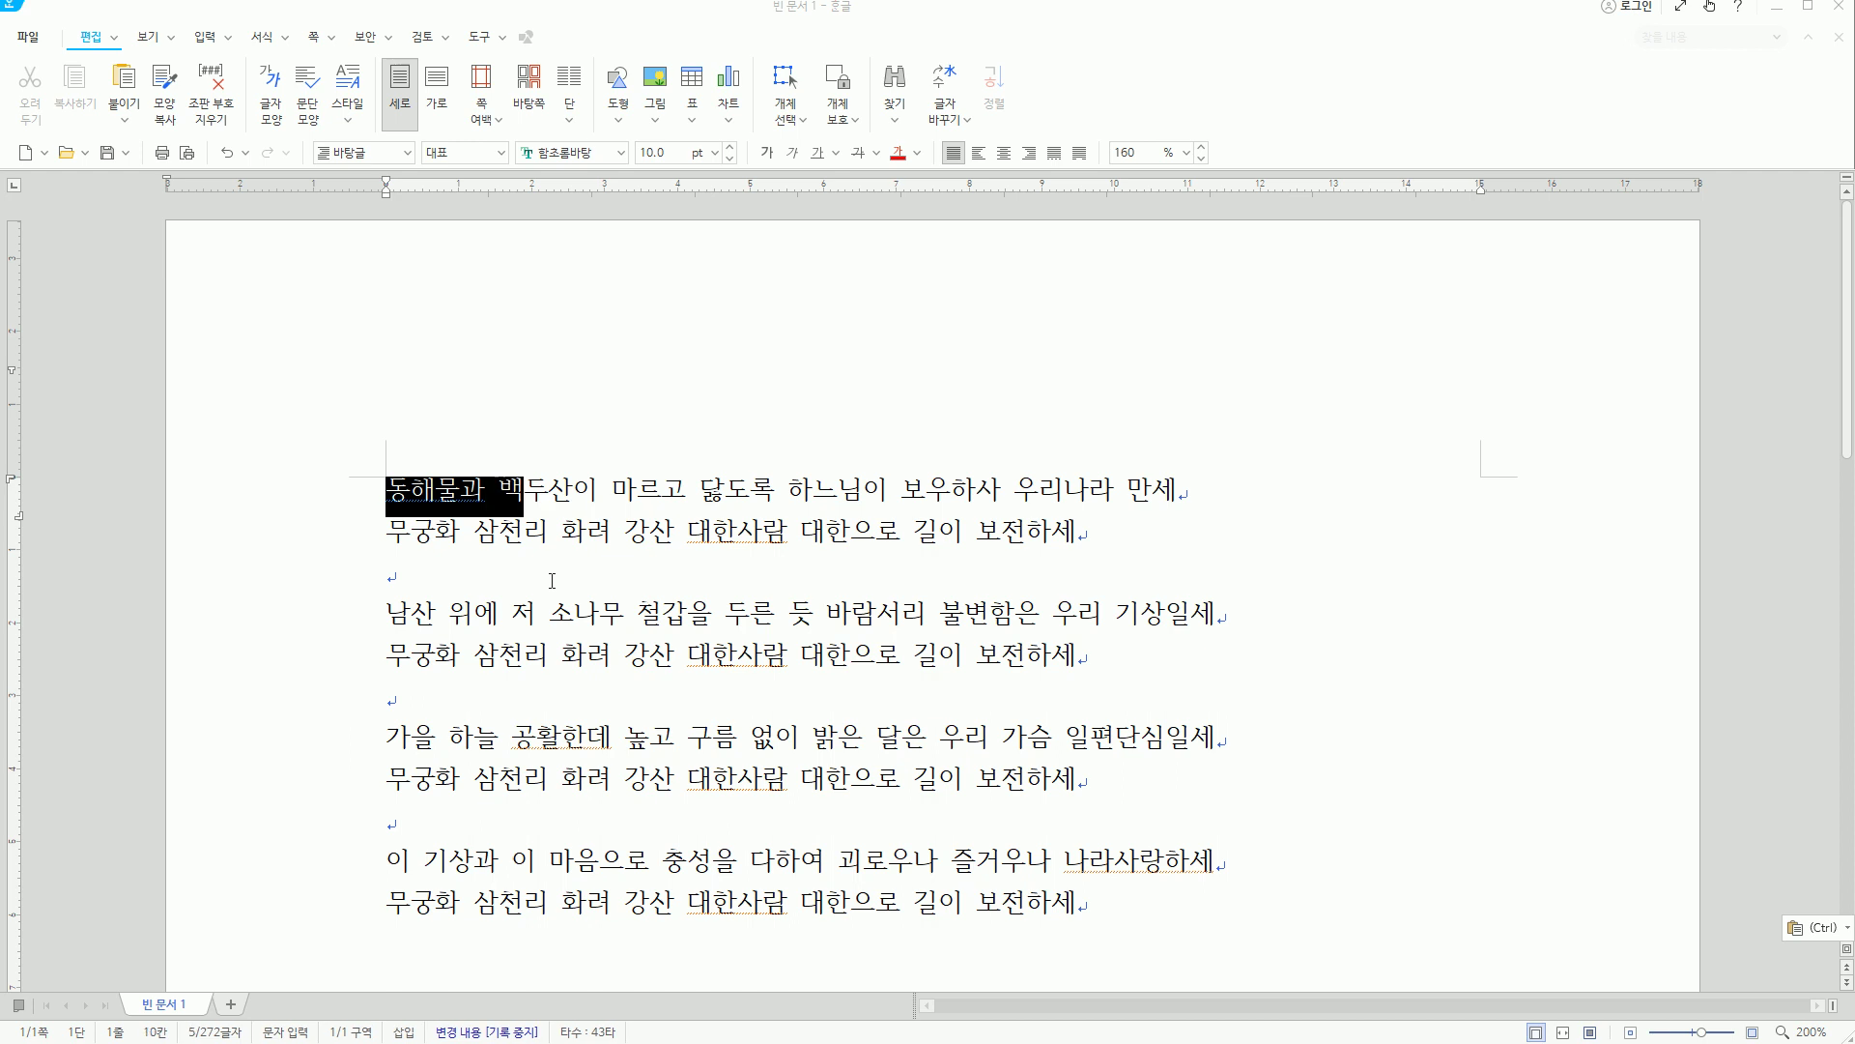
{"action": "key", "text": "shift+Right"}
{"action": "key", "text": "shift+Right"}
{"action": "key", "text": "shift+Right"}
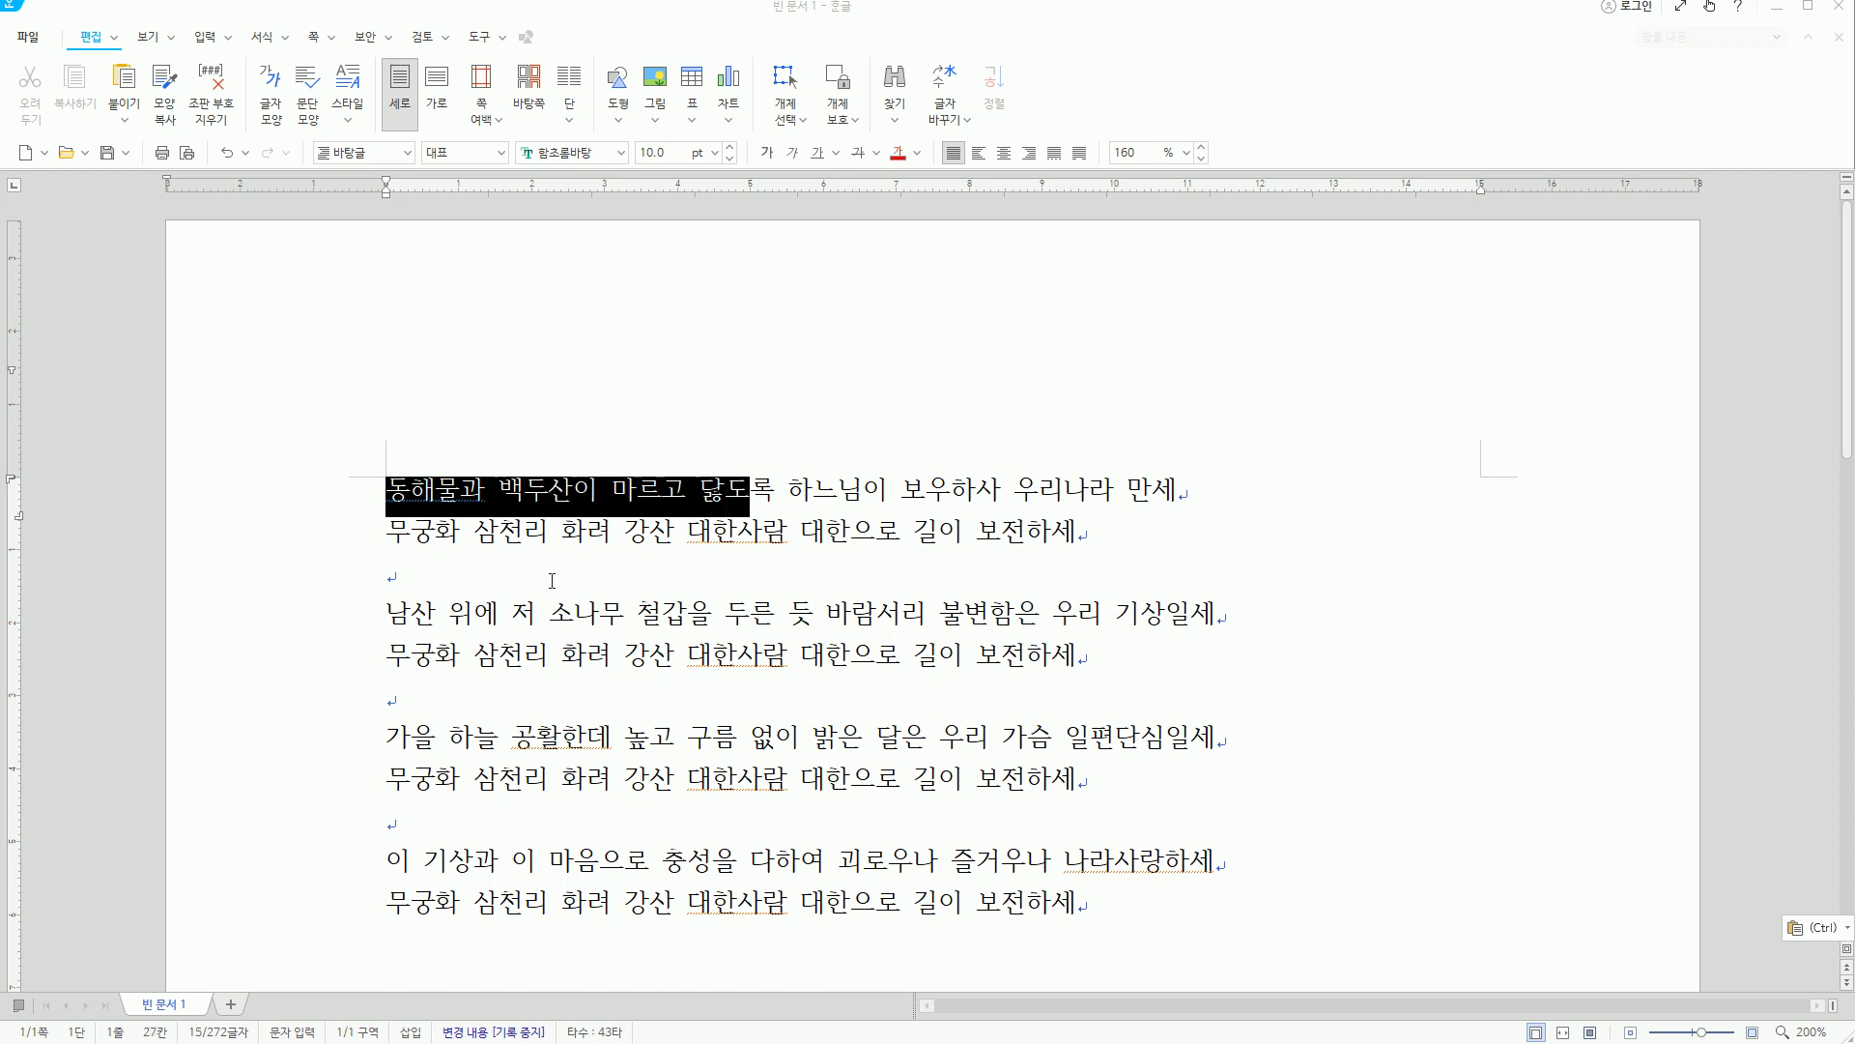
{"action": "key", "text": "shift+Right"}
{"action": "key", "text": "Right"}
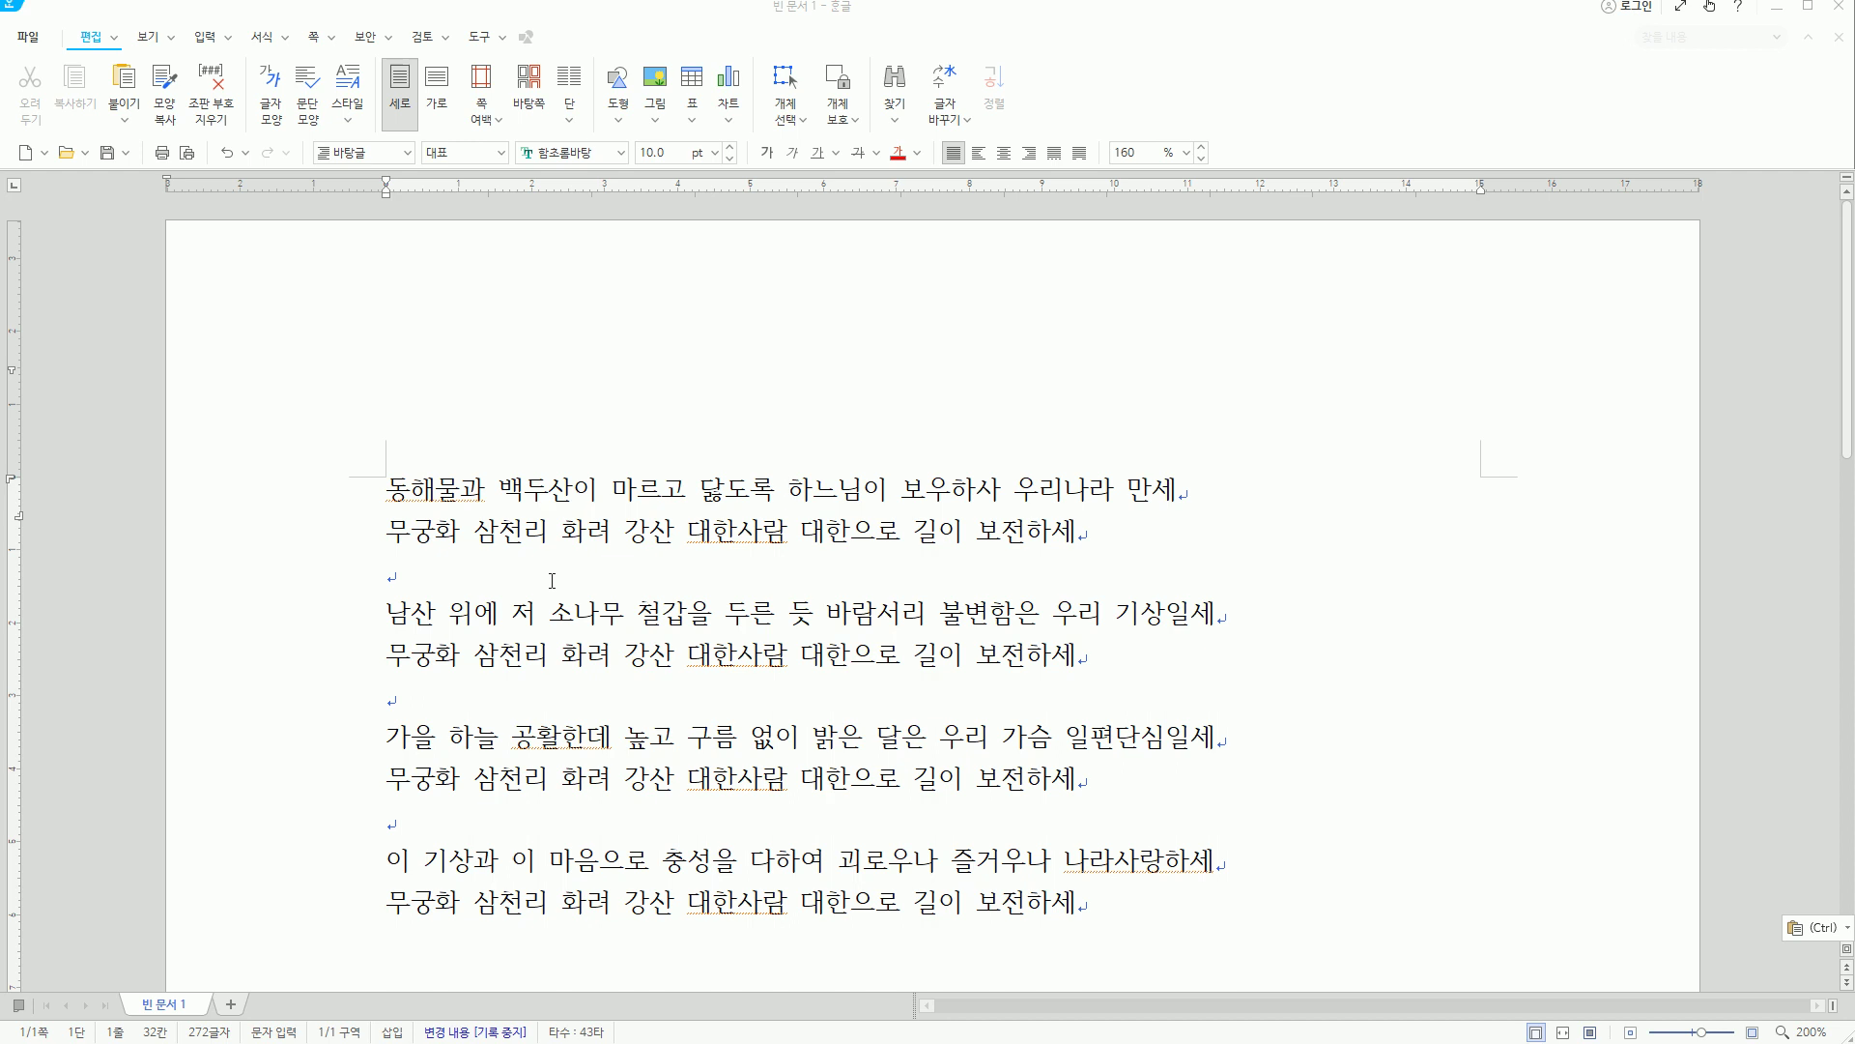
Select the entire first line from start to end, and release the selection with the cursor at the line's end.
{"action": "key", "text": "Home"}
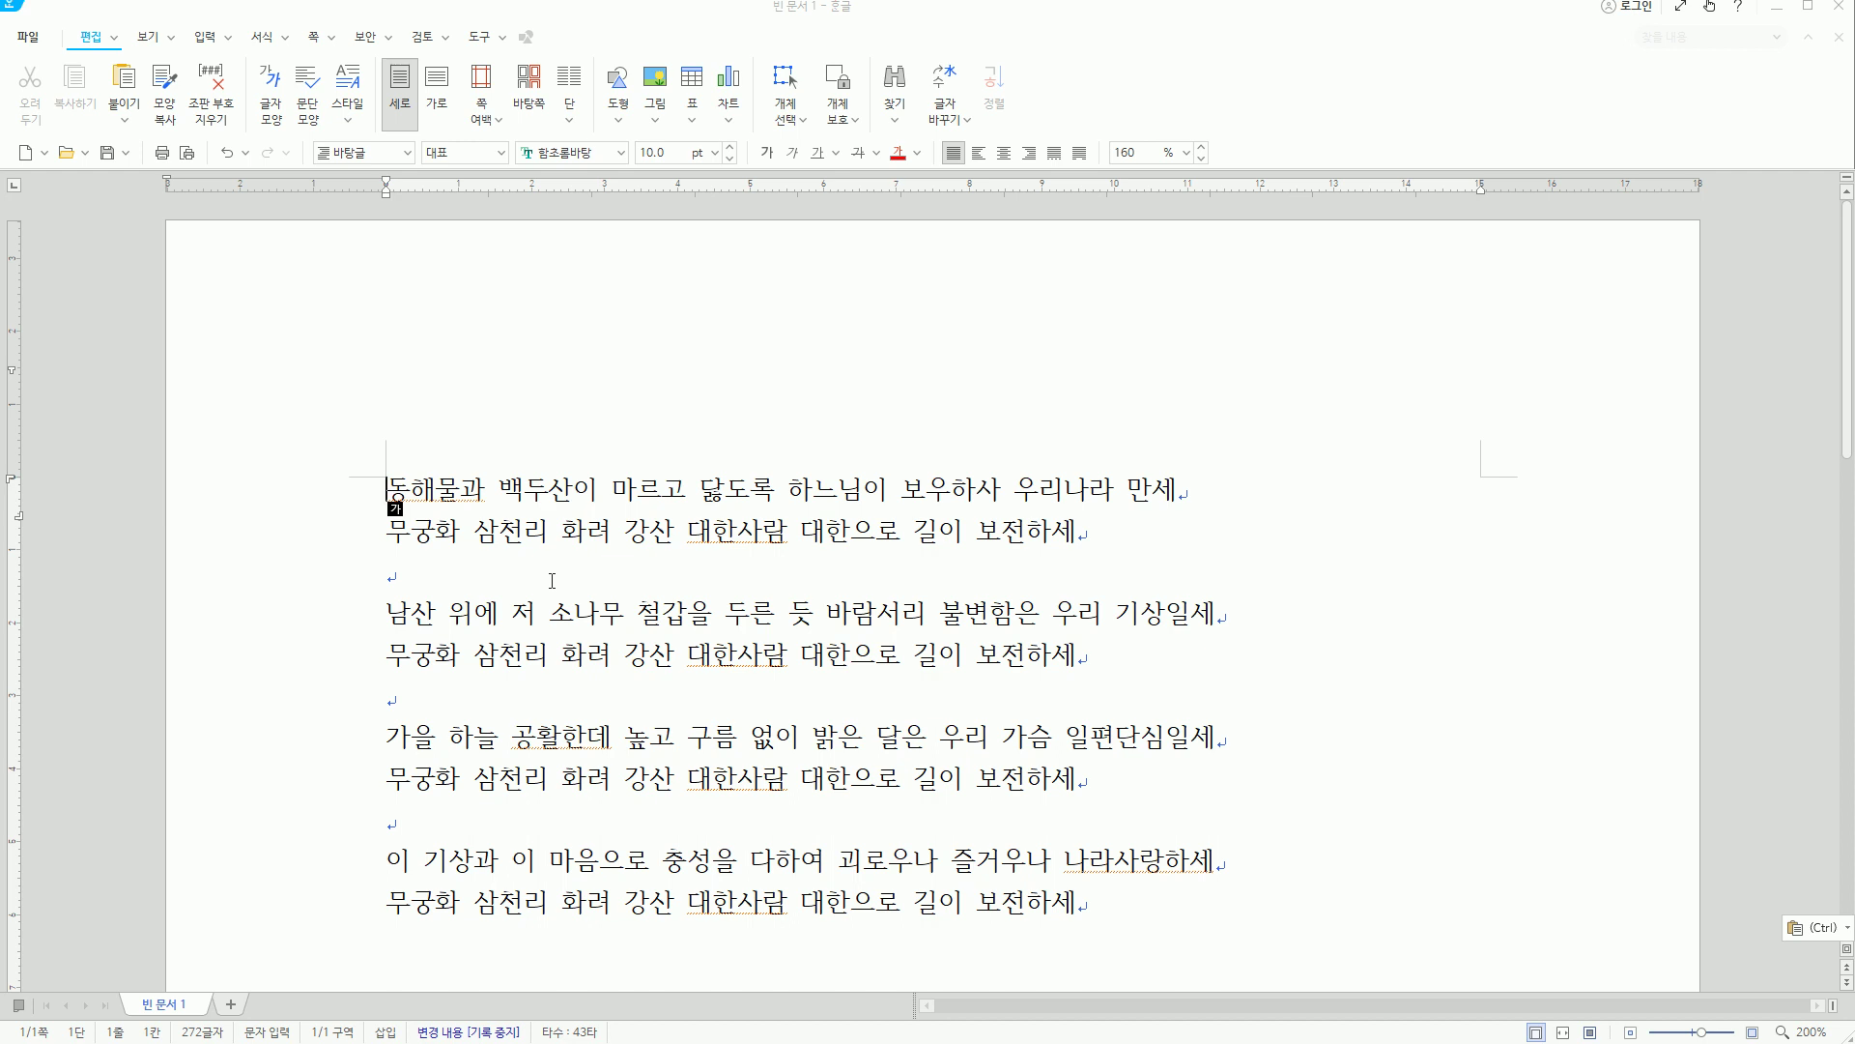
{"action": "key", "text": "shift+End"}
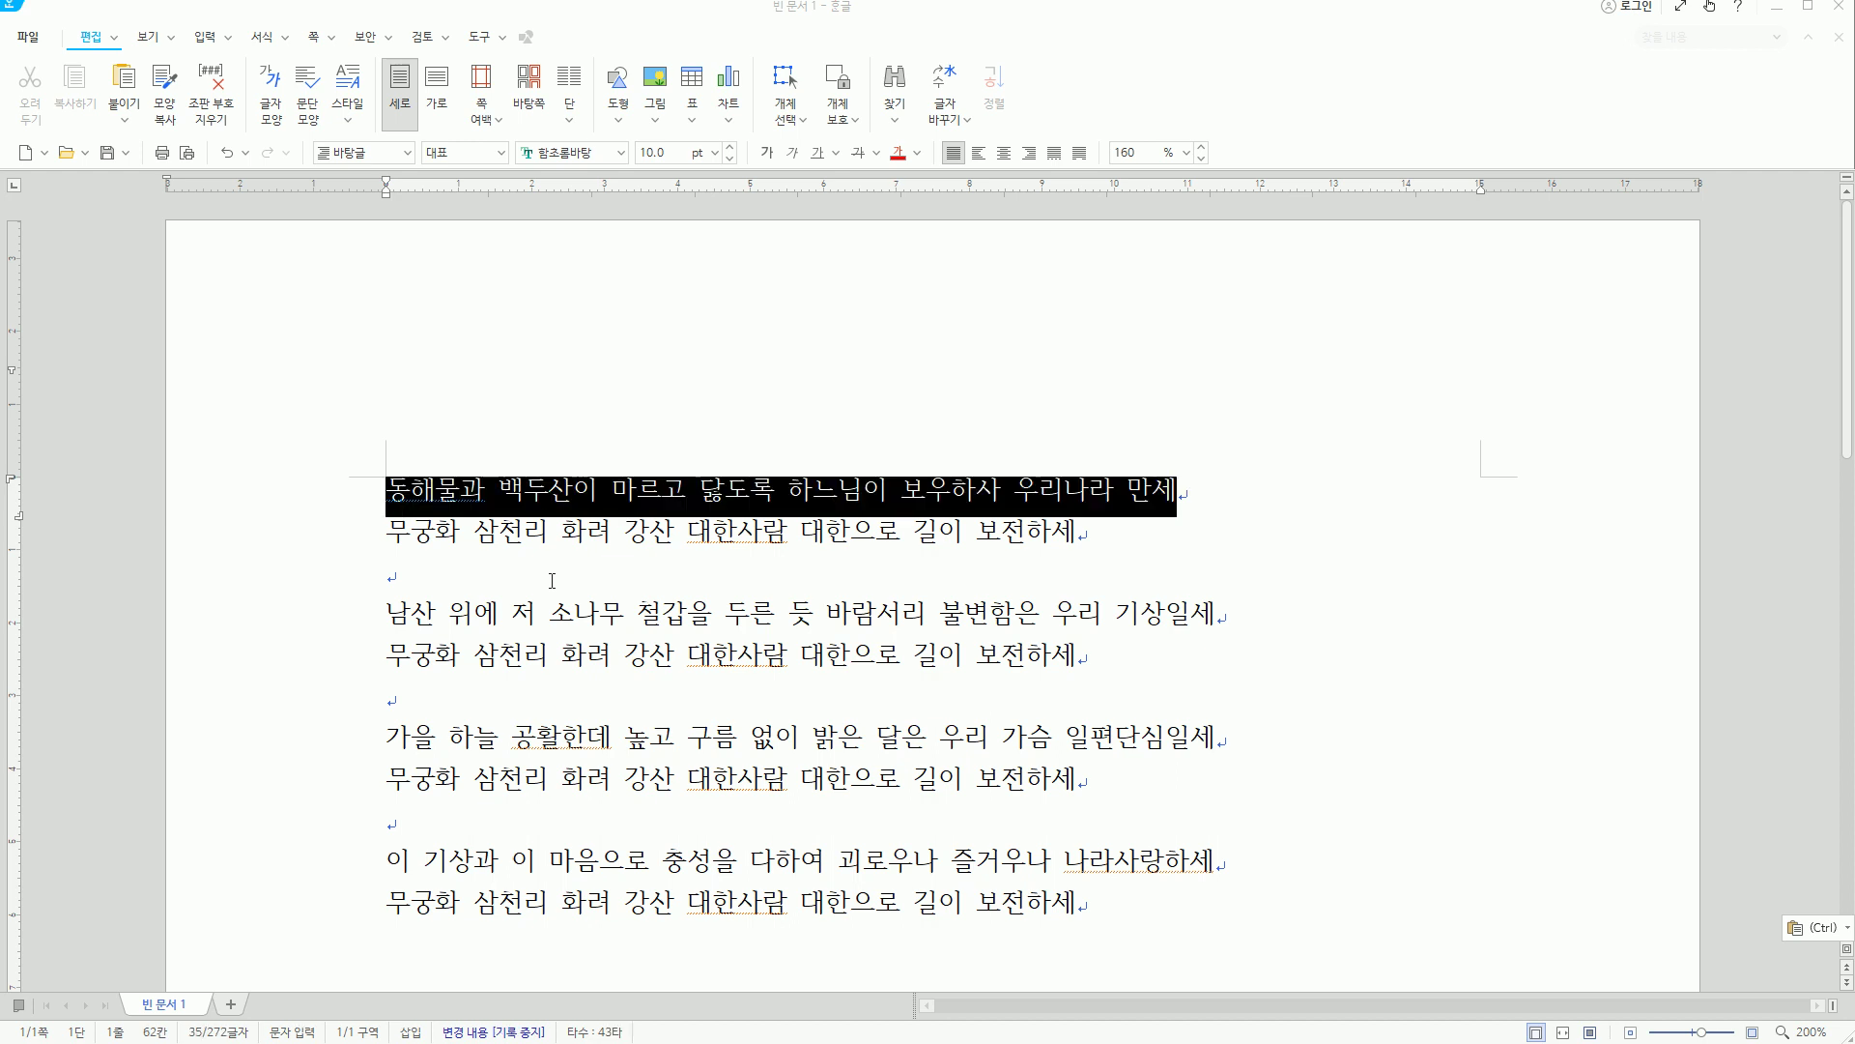
{"action": "key", "text": "Home"}
{"action": "key", "text": "End"}
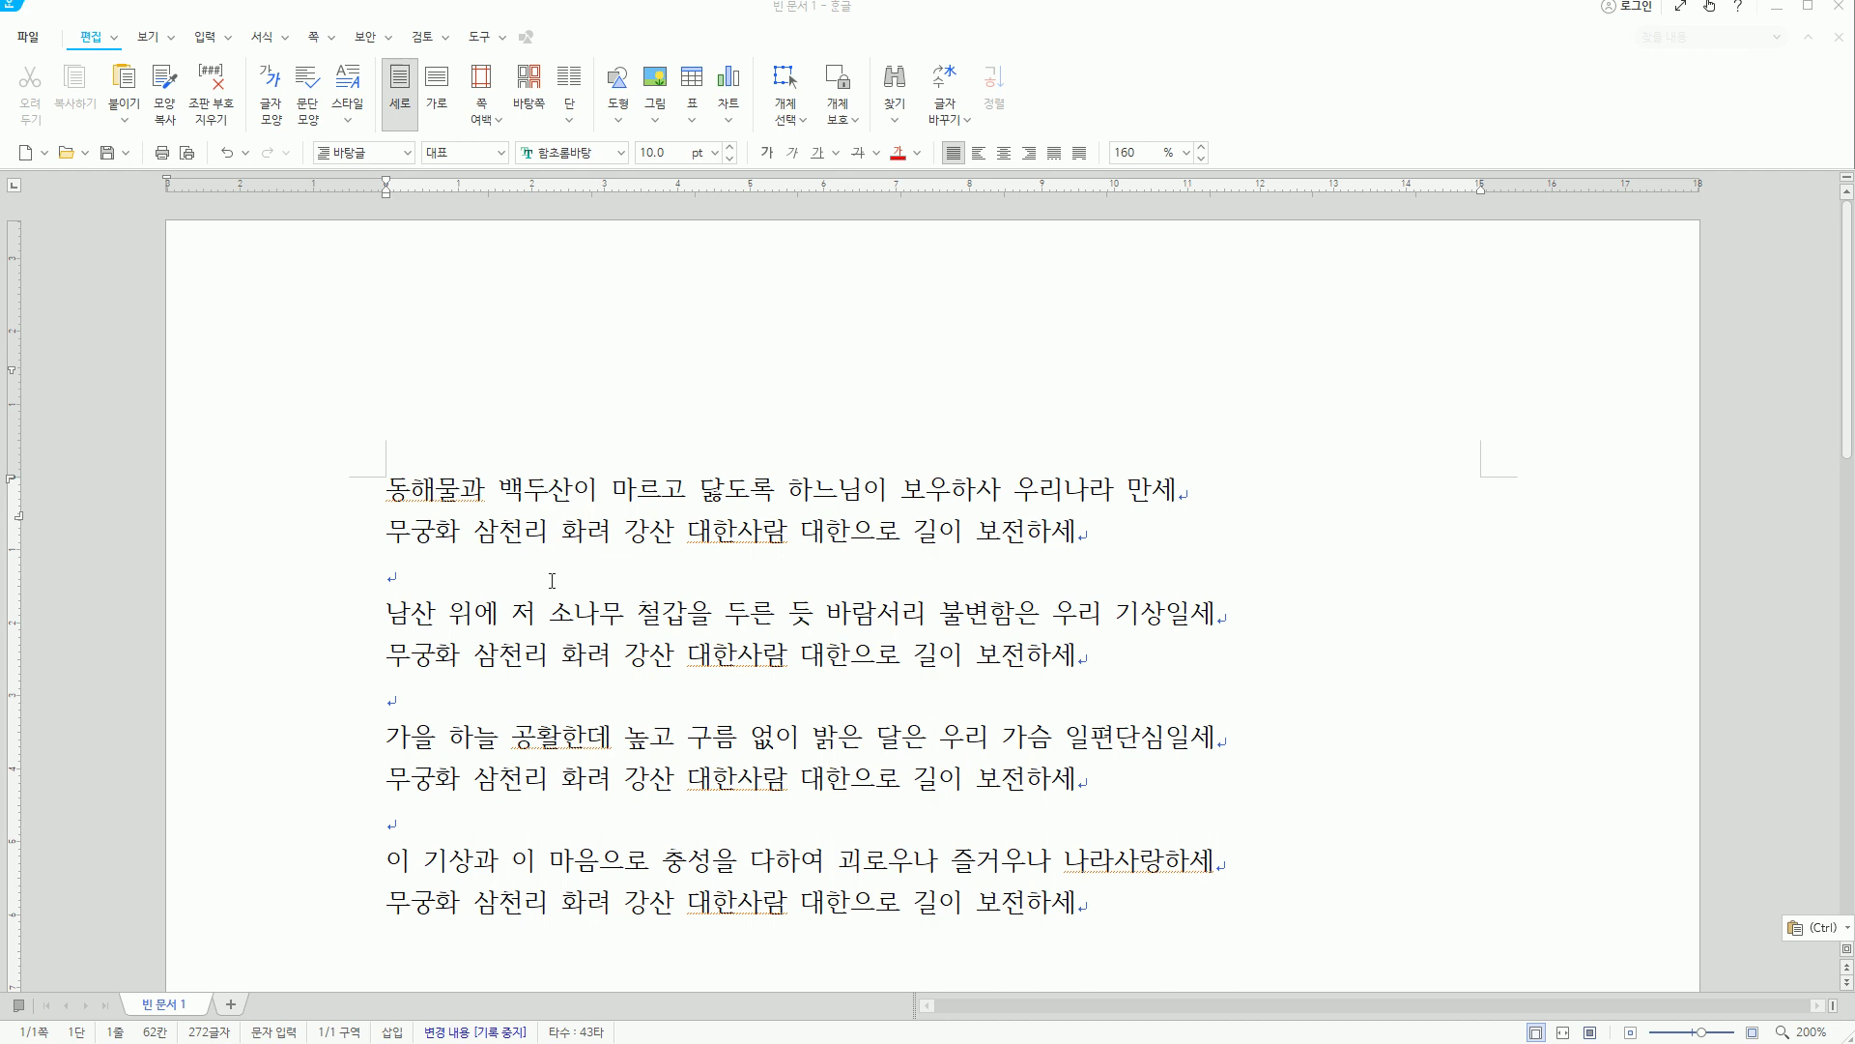
Select the first line, extend the selection downward through the end of the second verse, and release it at the document's start.
{"action": "key", "text": "Home"}
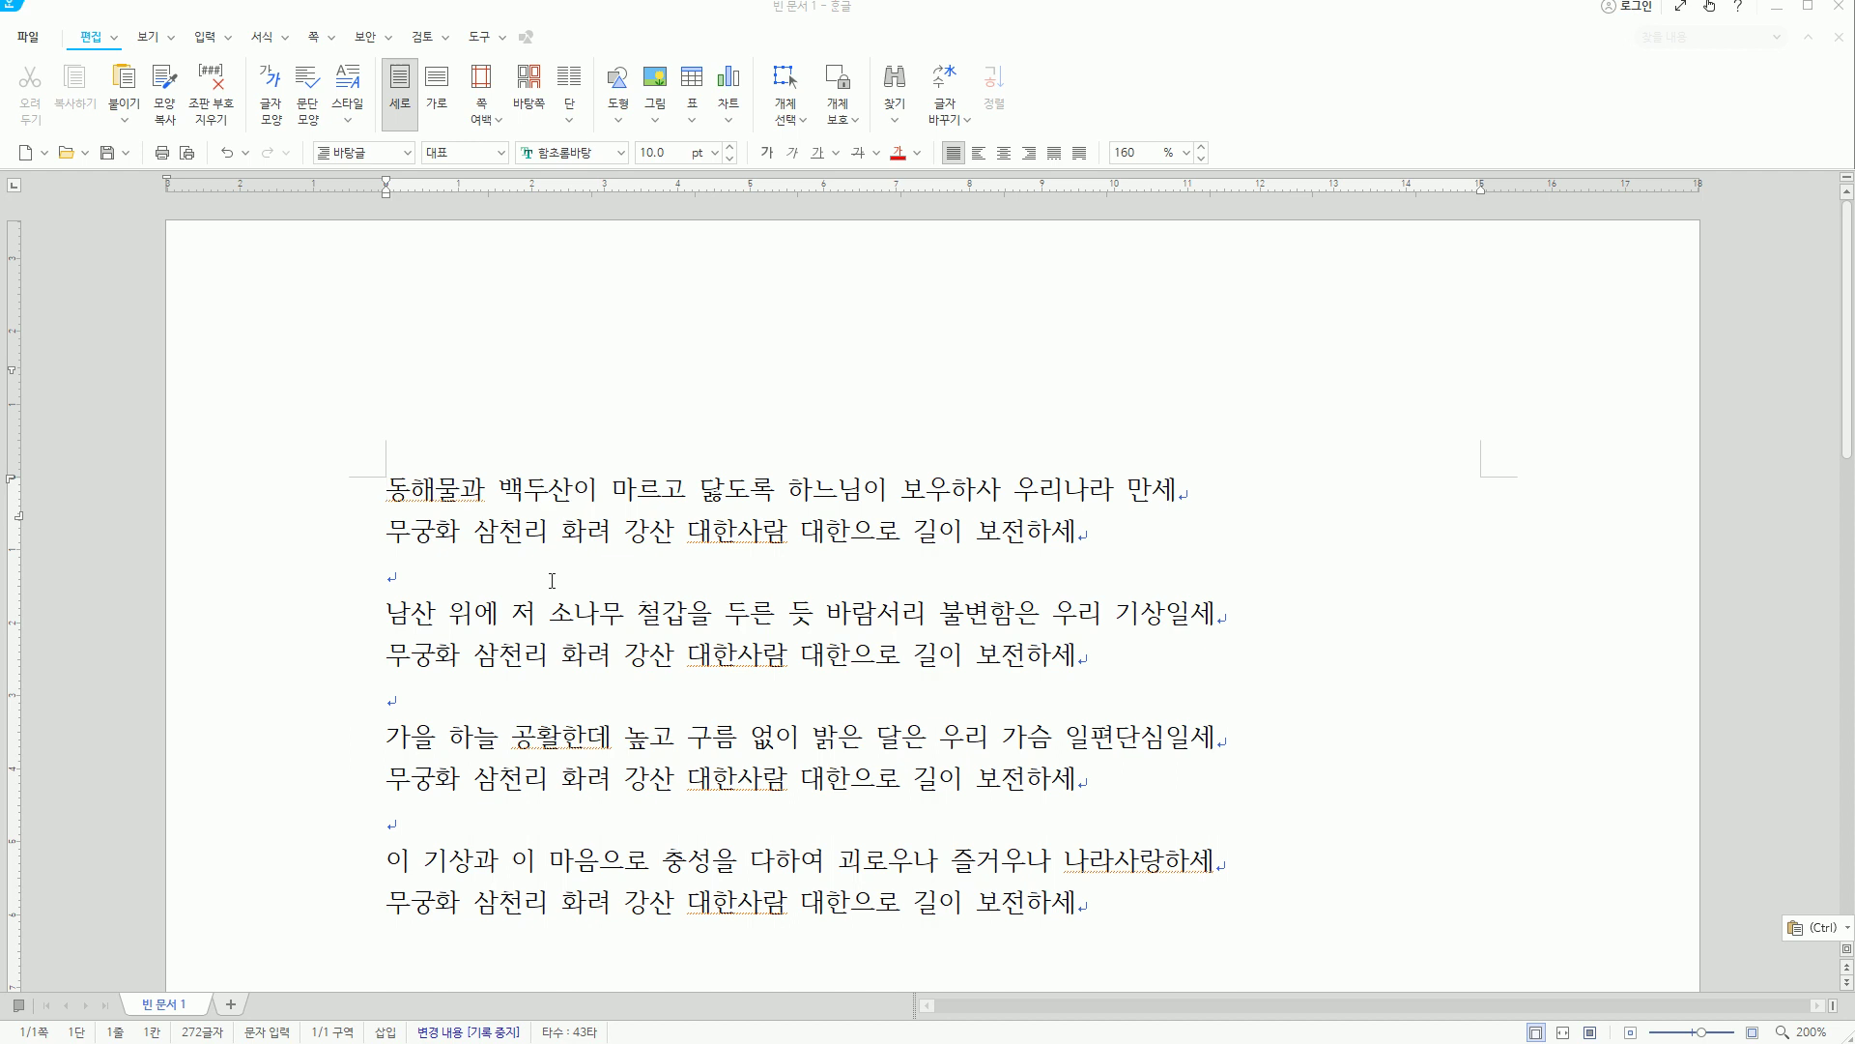
{"action": "key", "text": "shift+End"}
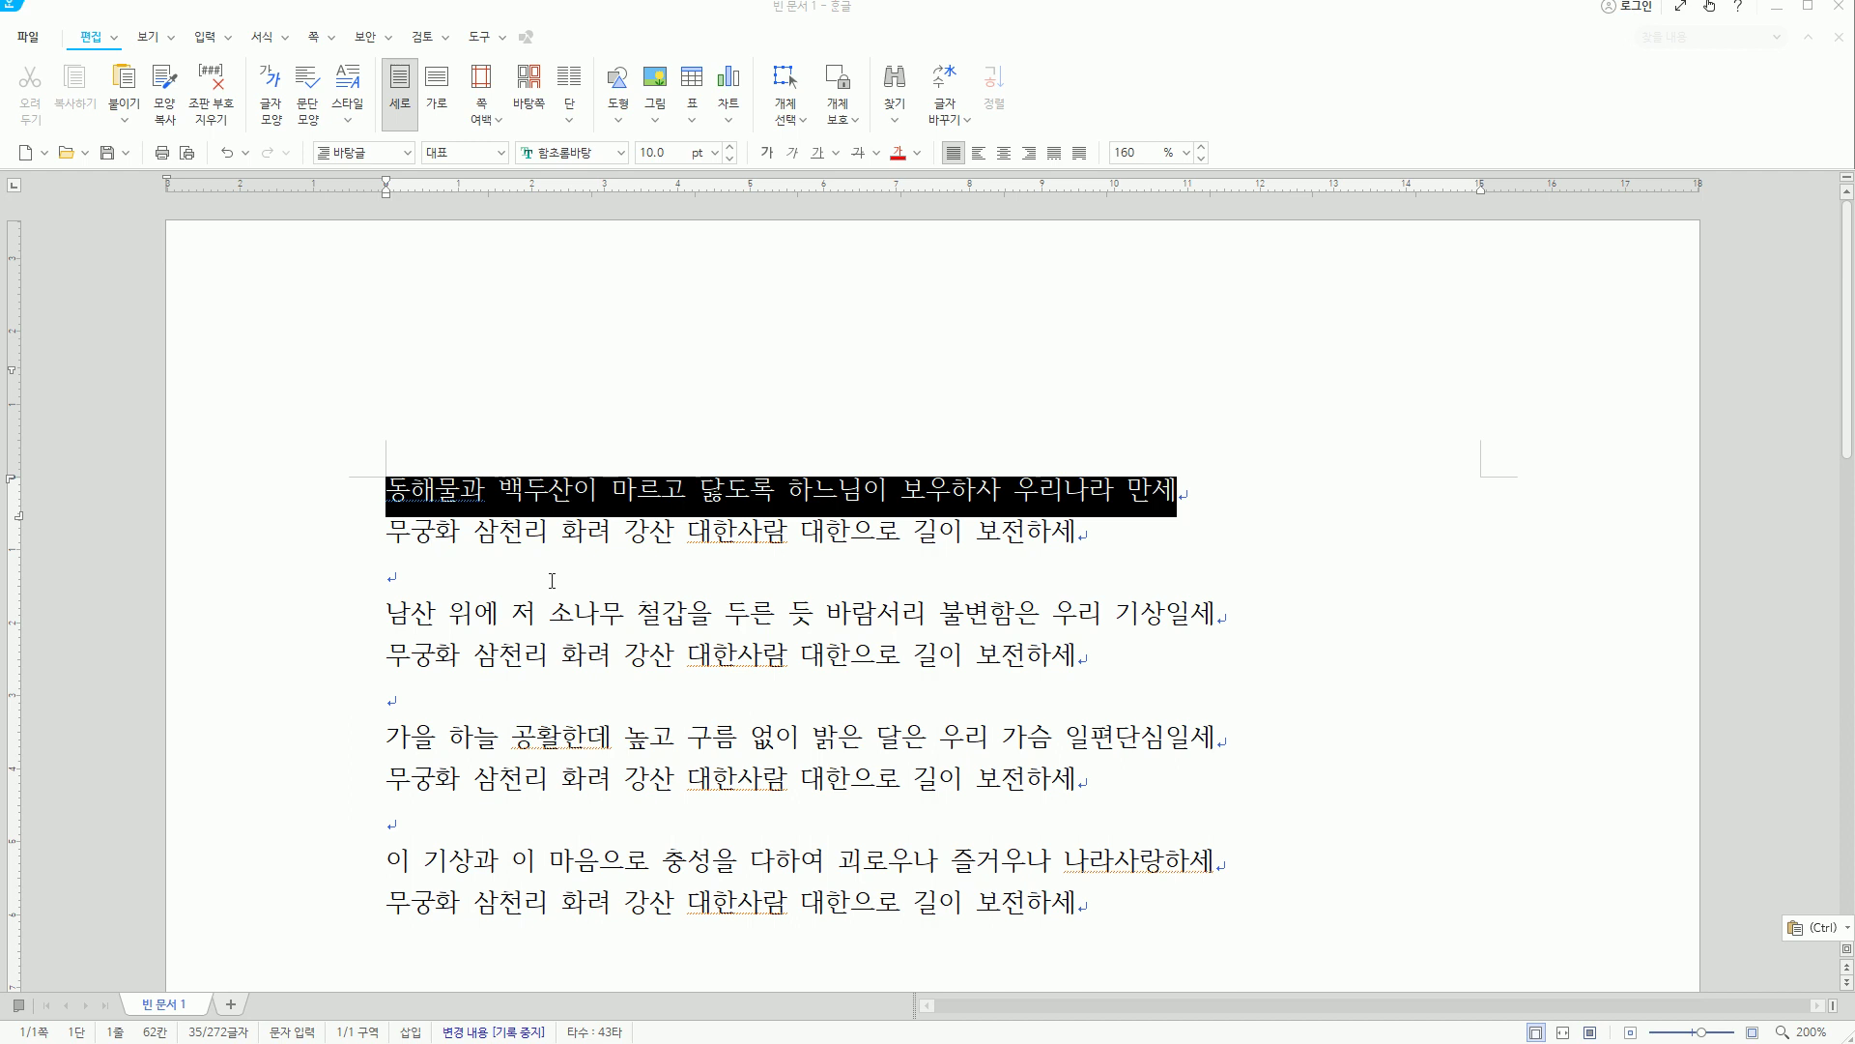
{"action": "key", "text": "shift+Down"}
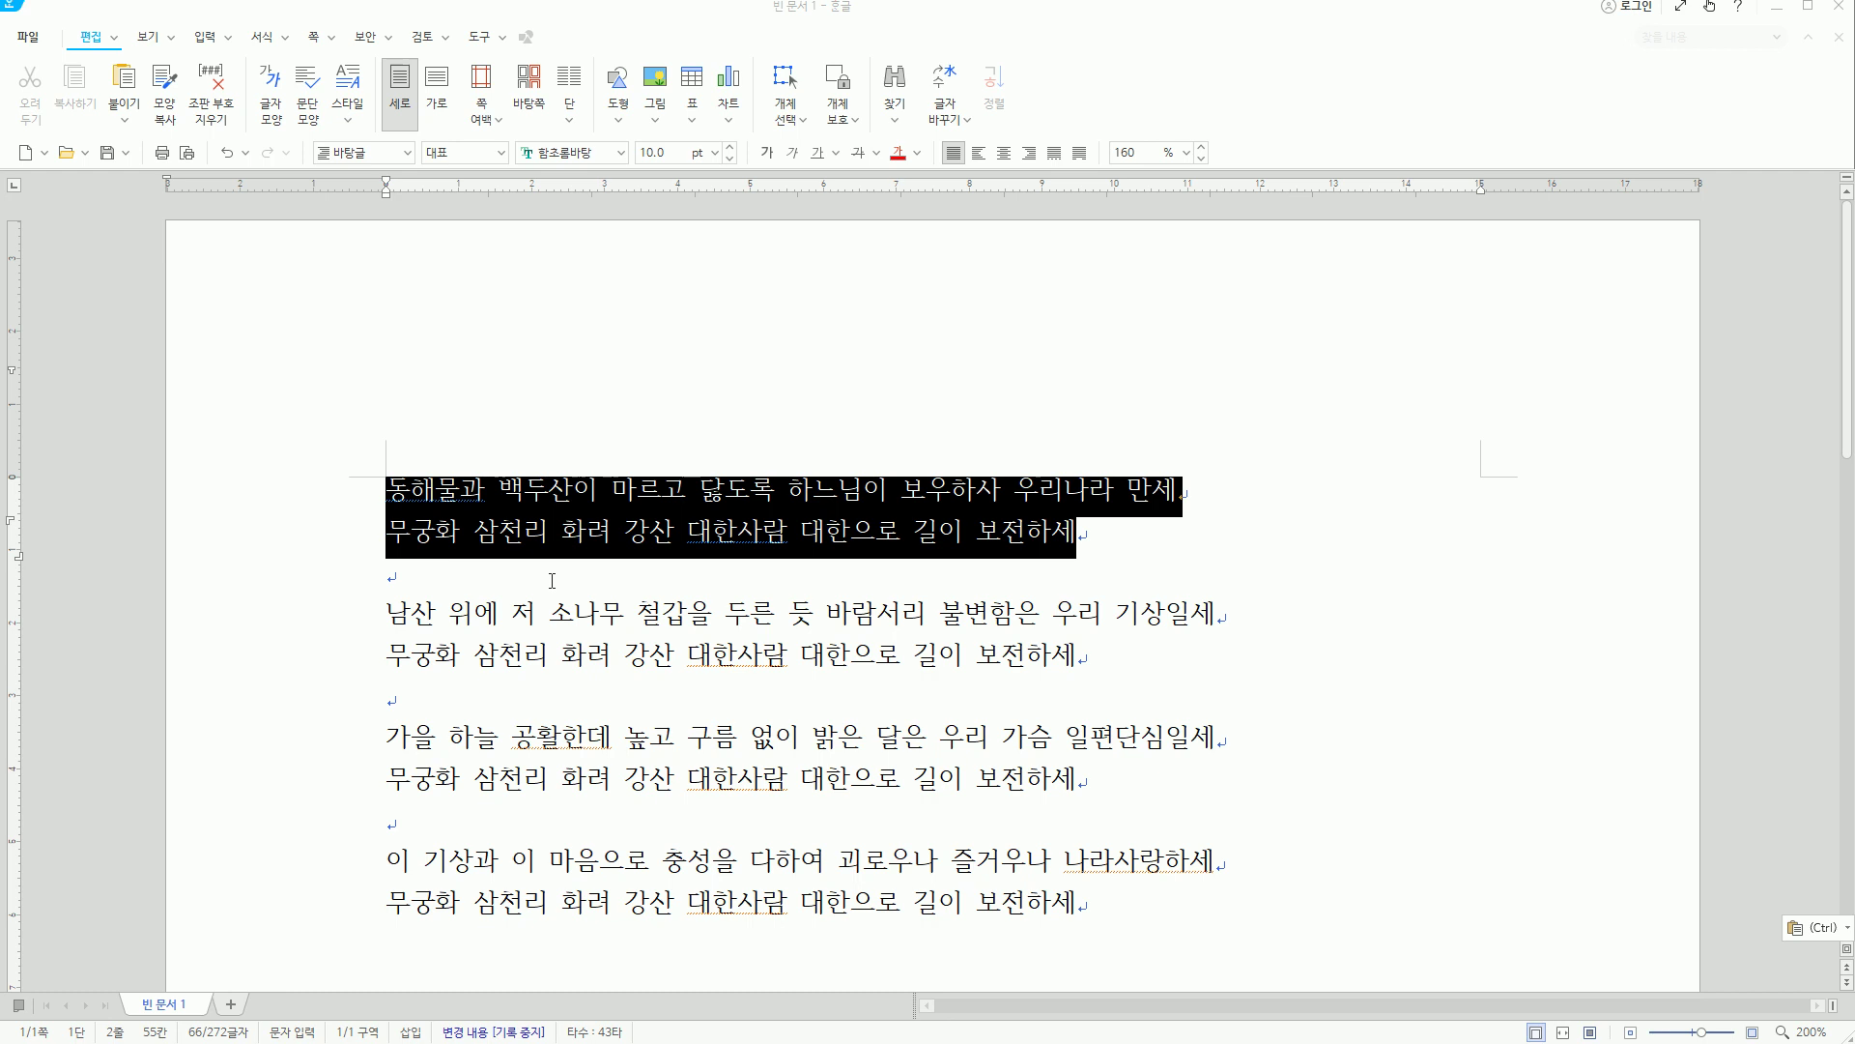
{"action": "key", "text": "shift+Down"}
{"action": "key", "text": "shift+Down"}
{"action": "key", "text": "shift+Down"}
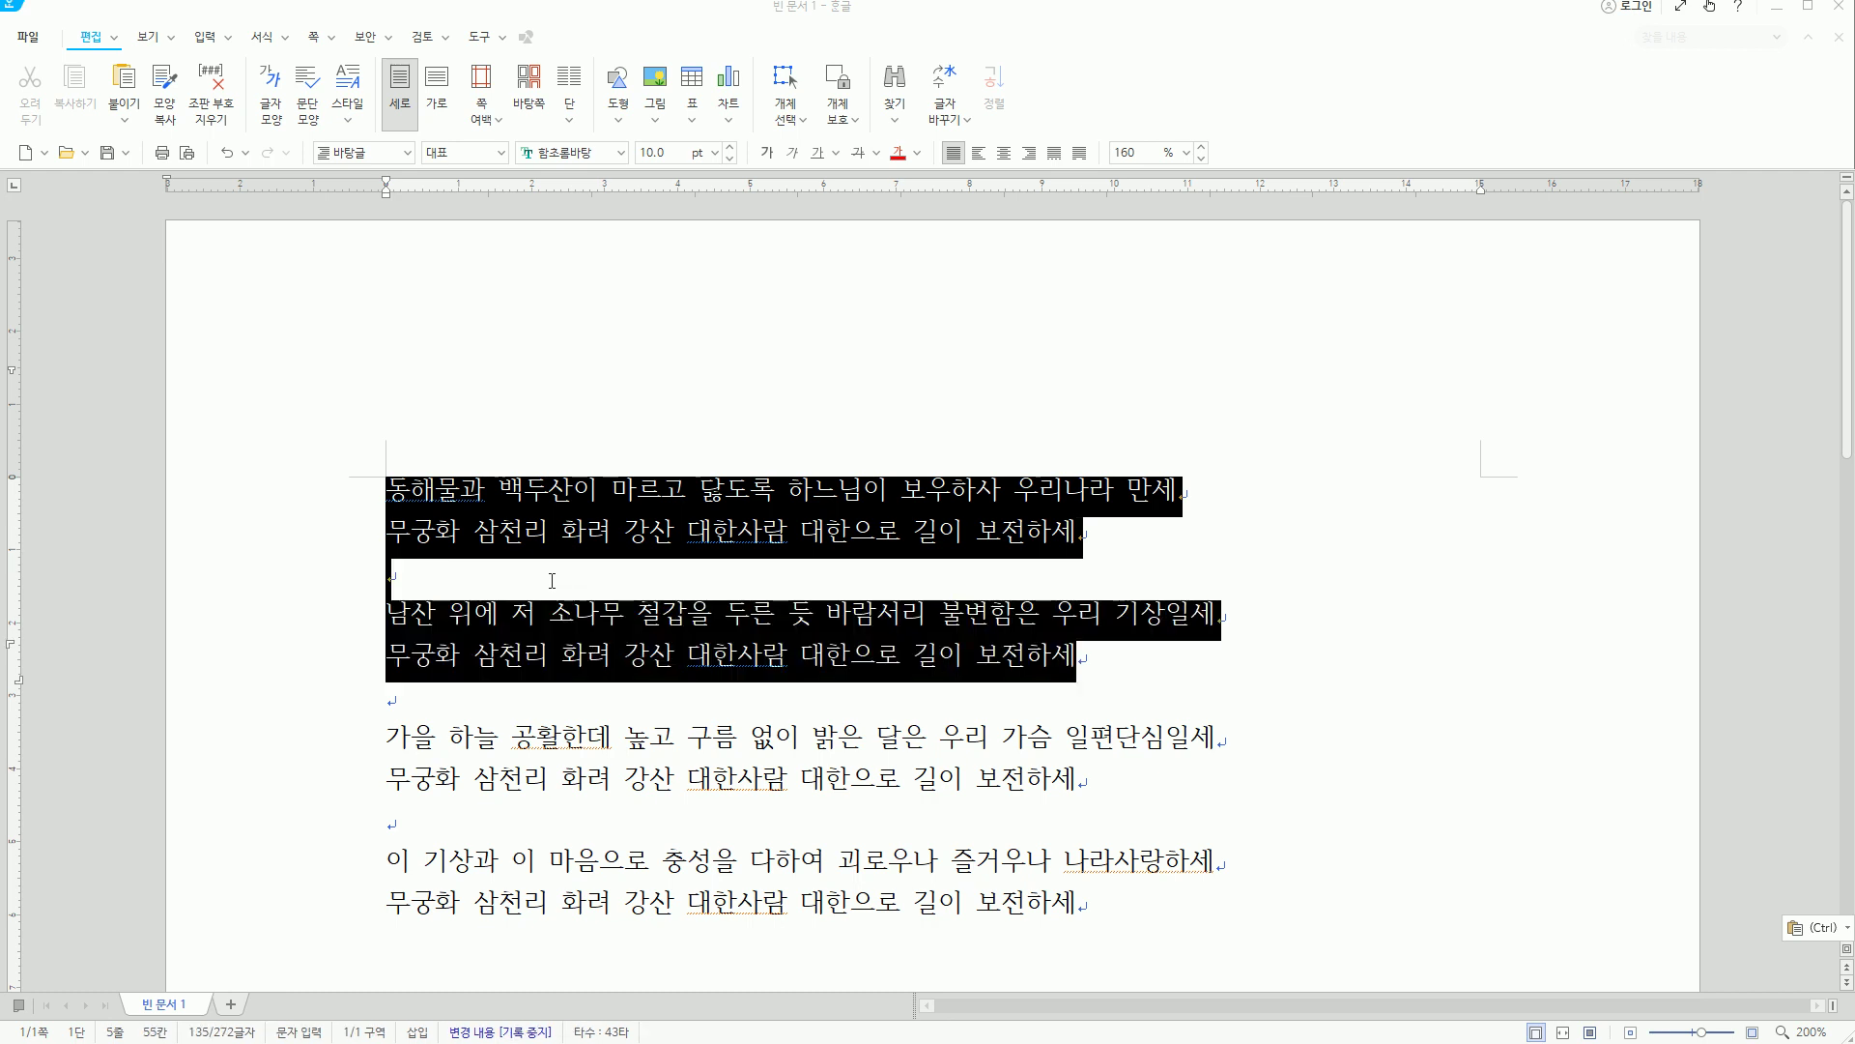
{"action": "key", "text": "ctrl+Home"}
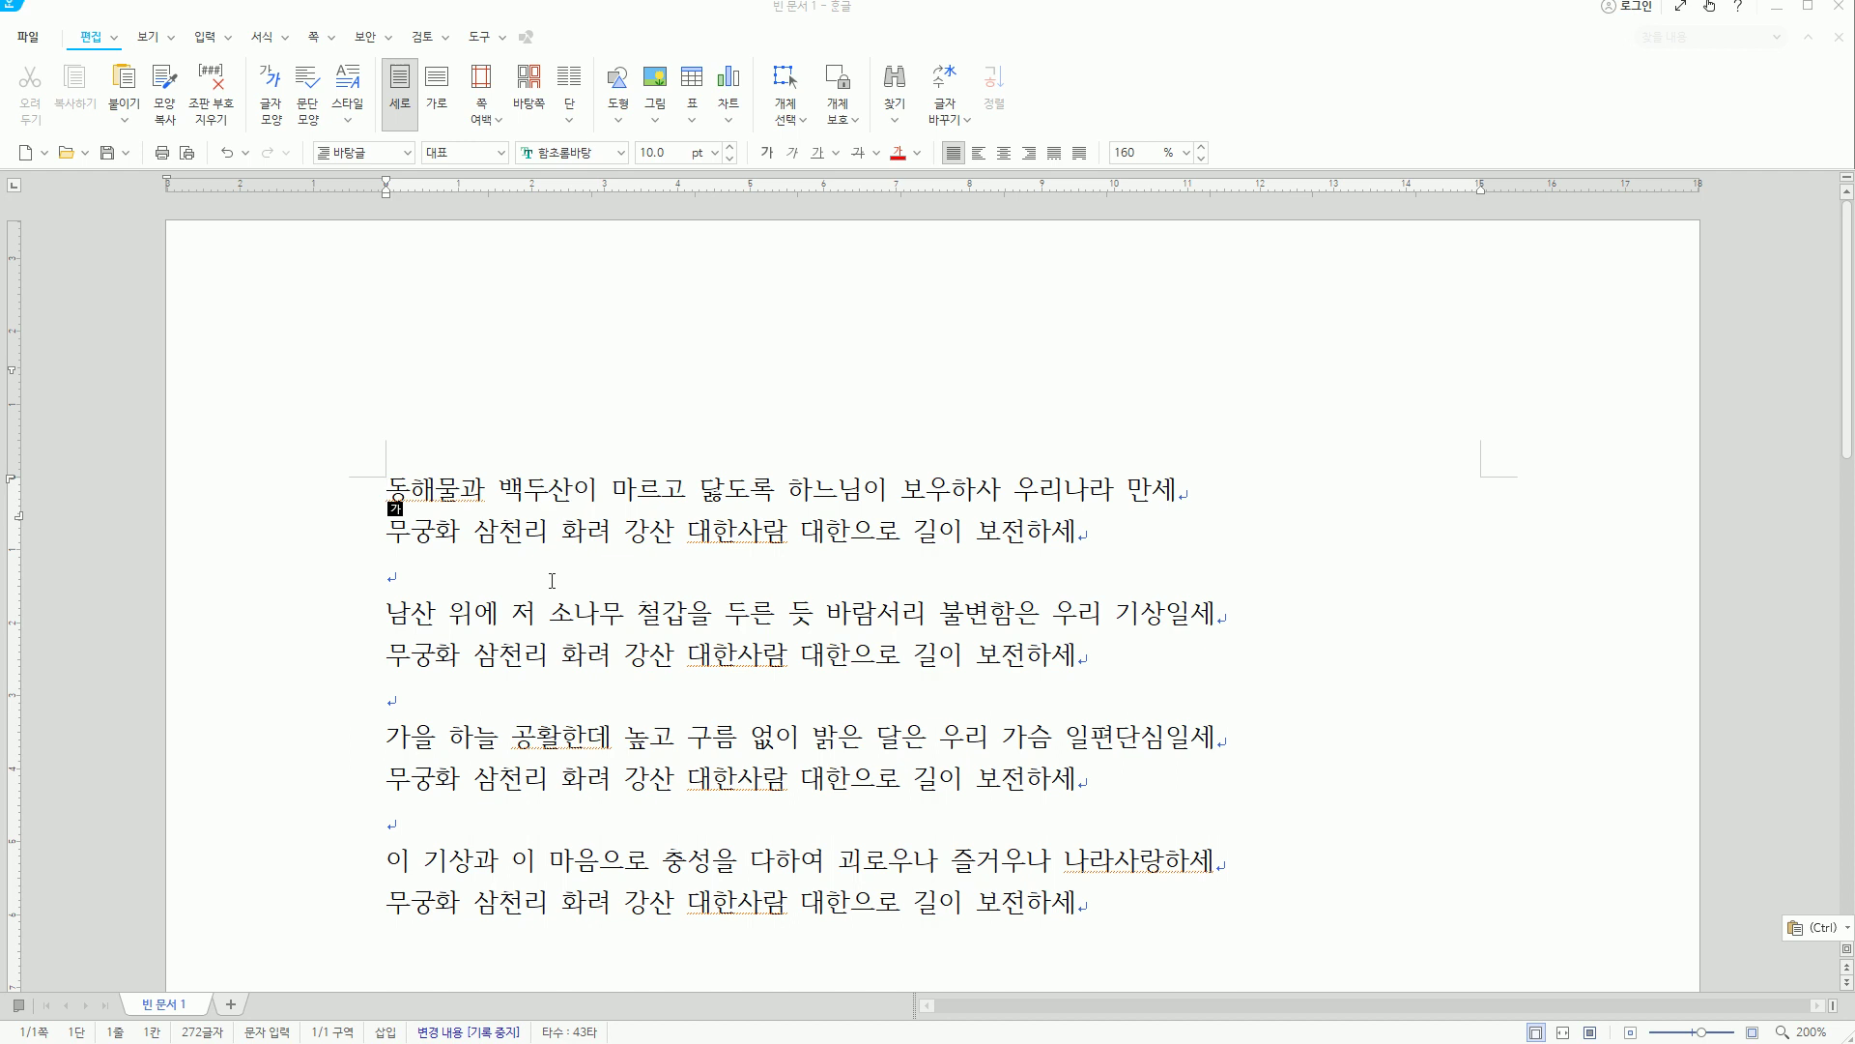
Extend and shrink a word-by-word selection from the start of the first line so that it ends after "하느님이".
{"action": "key", "text": "ctrl"}
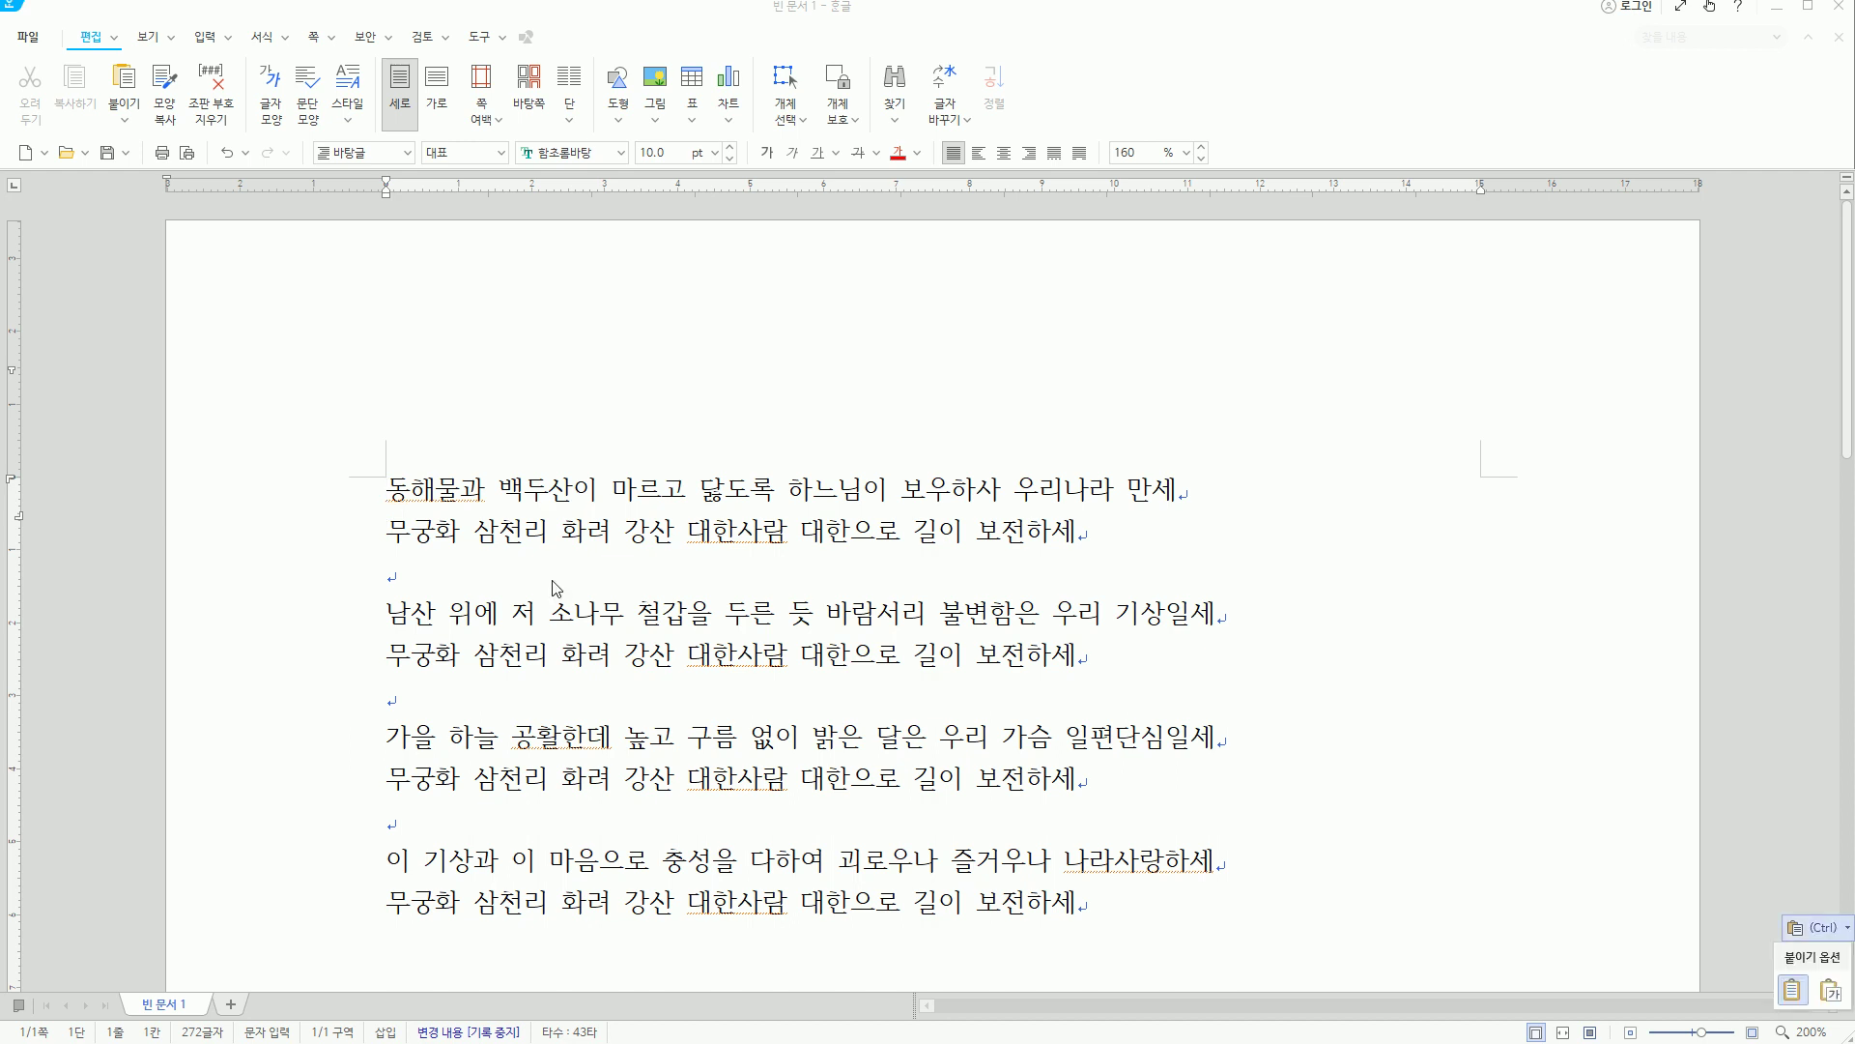
{"action": "left_click", "coordinate": [388, 489]}
{"action": "key", "text": "ctrl+shift+Right"}
{"action": "key", "text": "ctrl+shift+Right"}
{"action": "key", "text": "ctrl+shift+Right"}
{"action": "key", "text": "ctrl+shift+Right"}
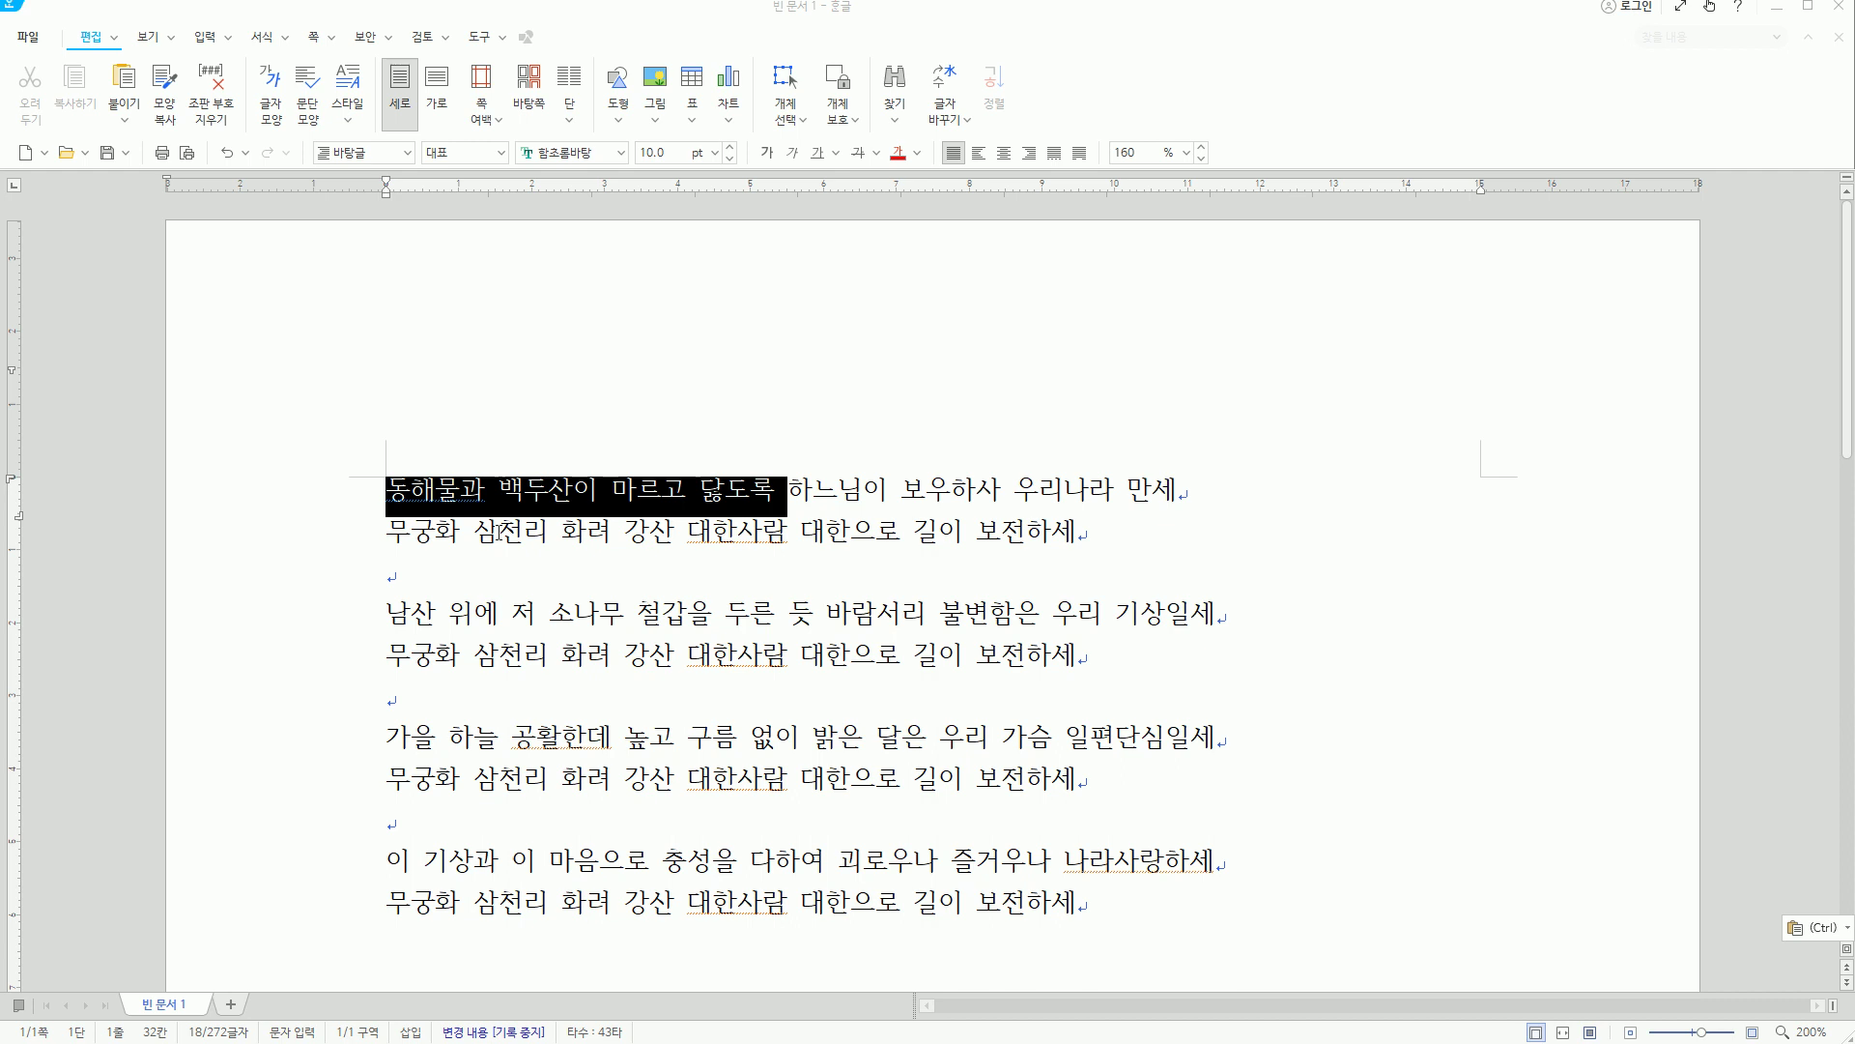
{"action": "key", "text": "ctrl+shift+Right"}
{"action": "key", "text": "ctrl+shift+Right"}
{"action": "key", "text": "ctrl+shift+Right"}
{"action": "key", "text": "ctrl+shift+Left"}
{"action": "key", "text": "ctrl+shift+Left"}
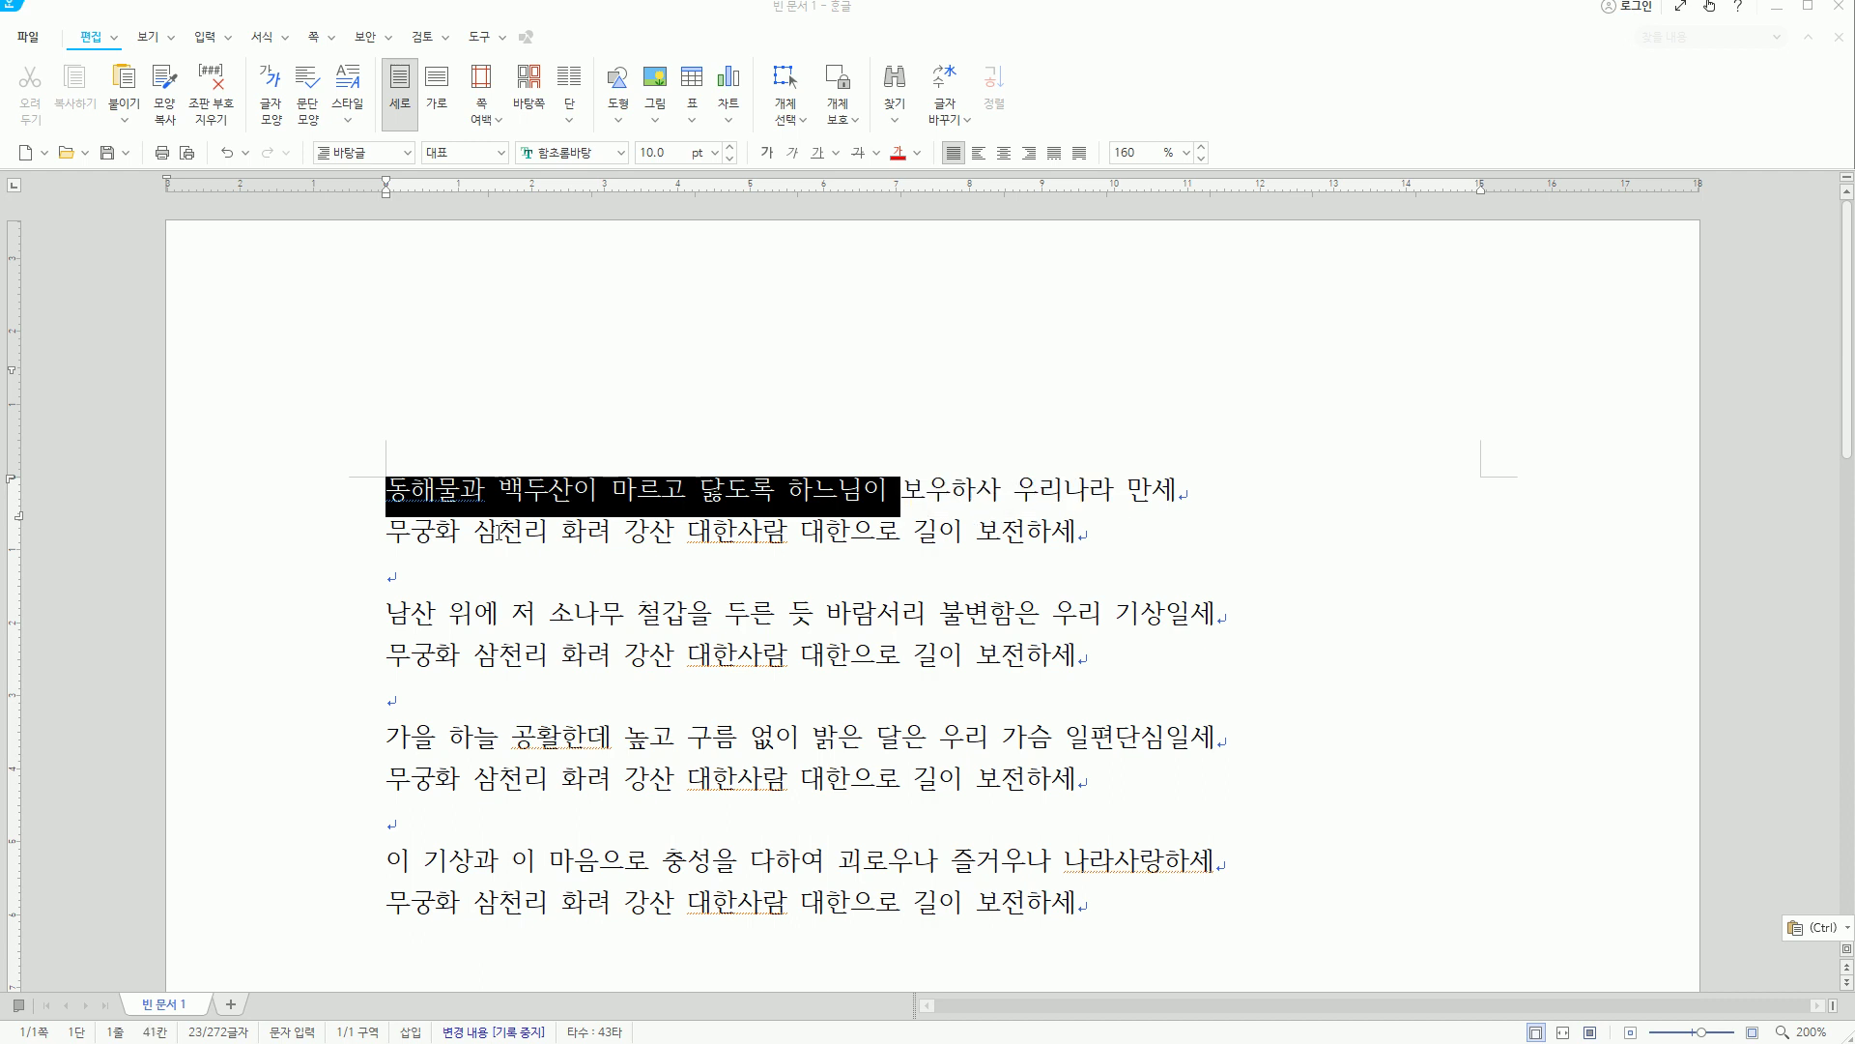
Select the entire first line backward from its end to its start, and release the selection at the start.
{"action": "key", "text": "End"}
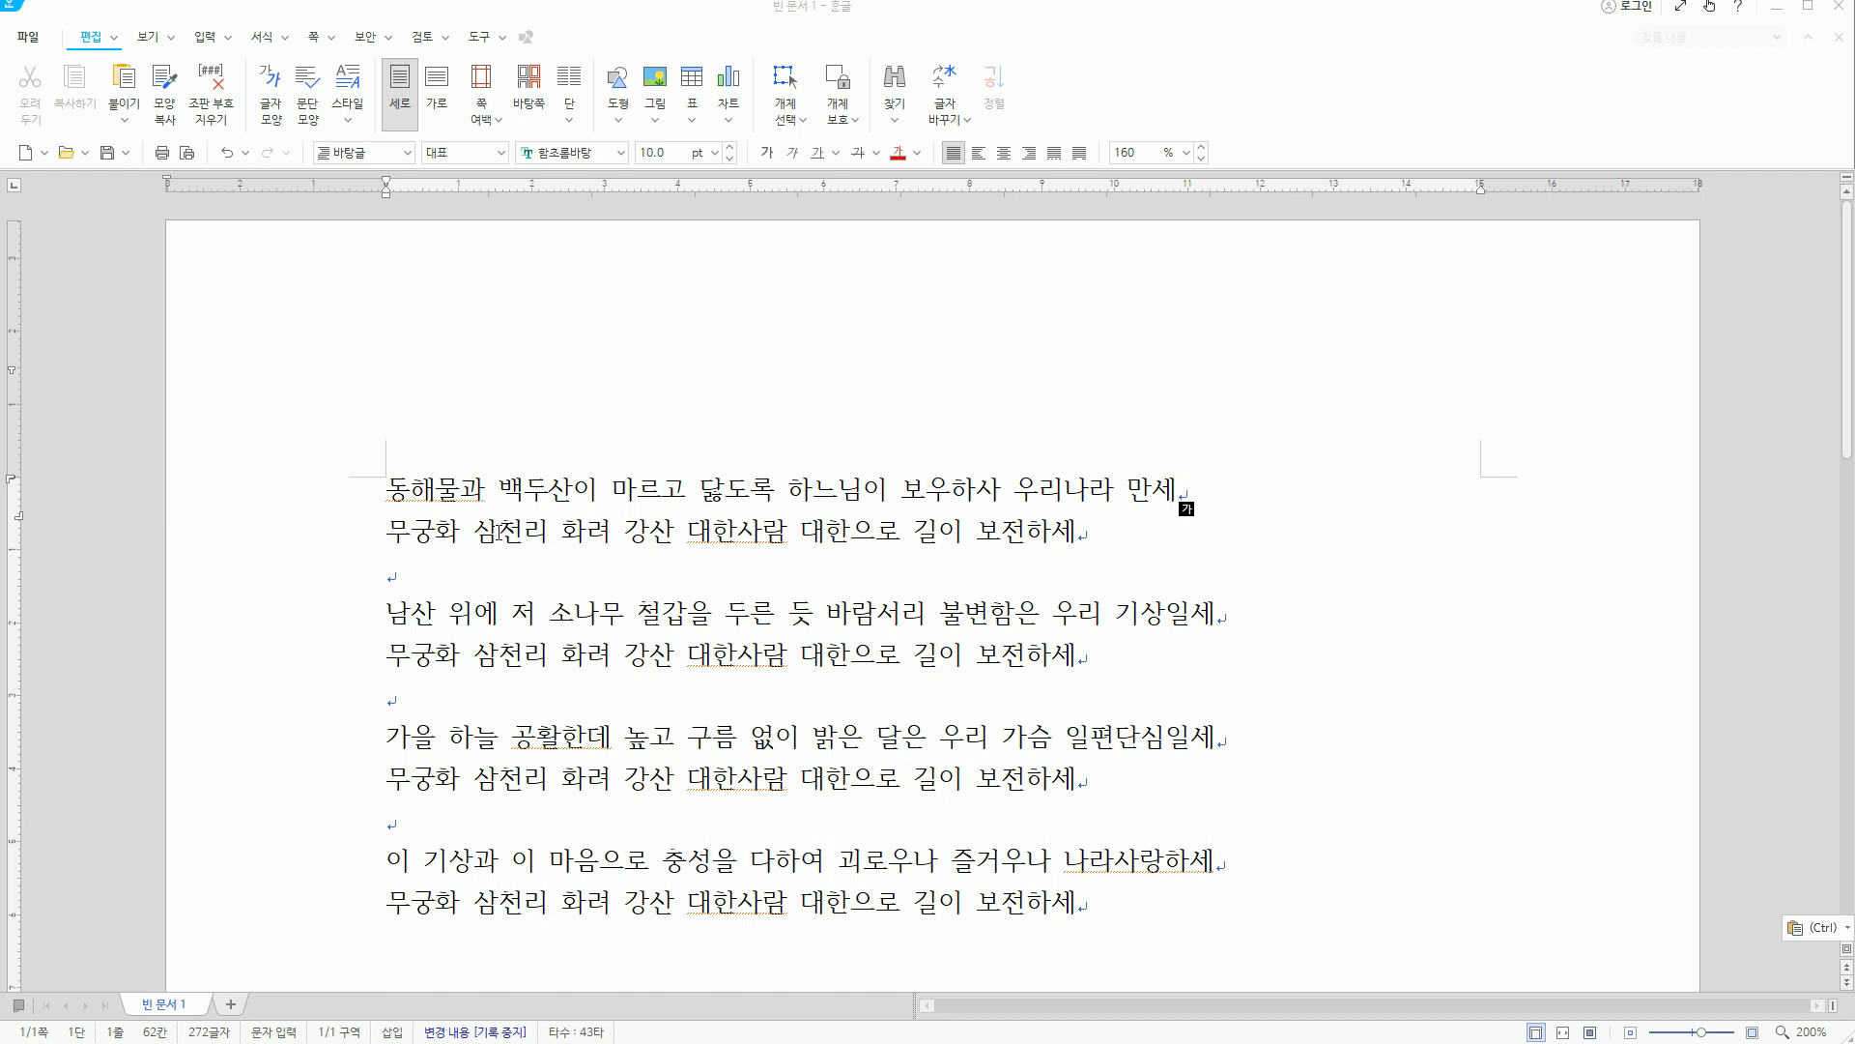
{"action": "key", "text": "shift+Home"}
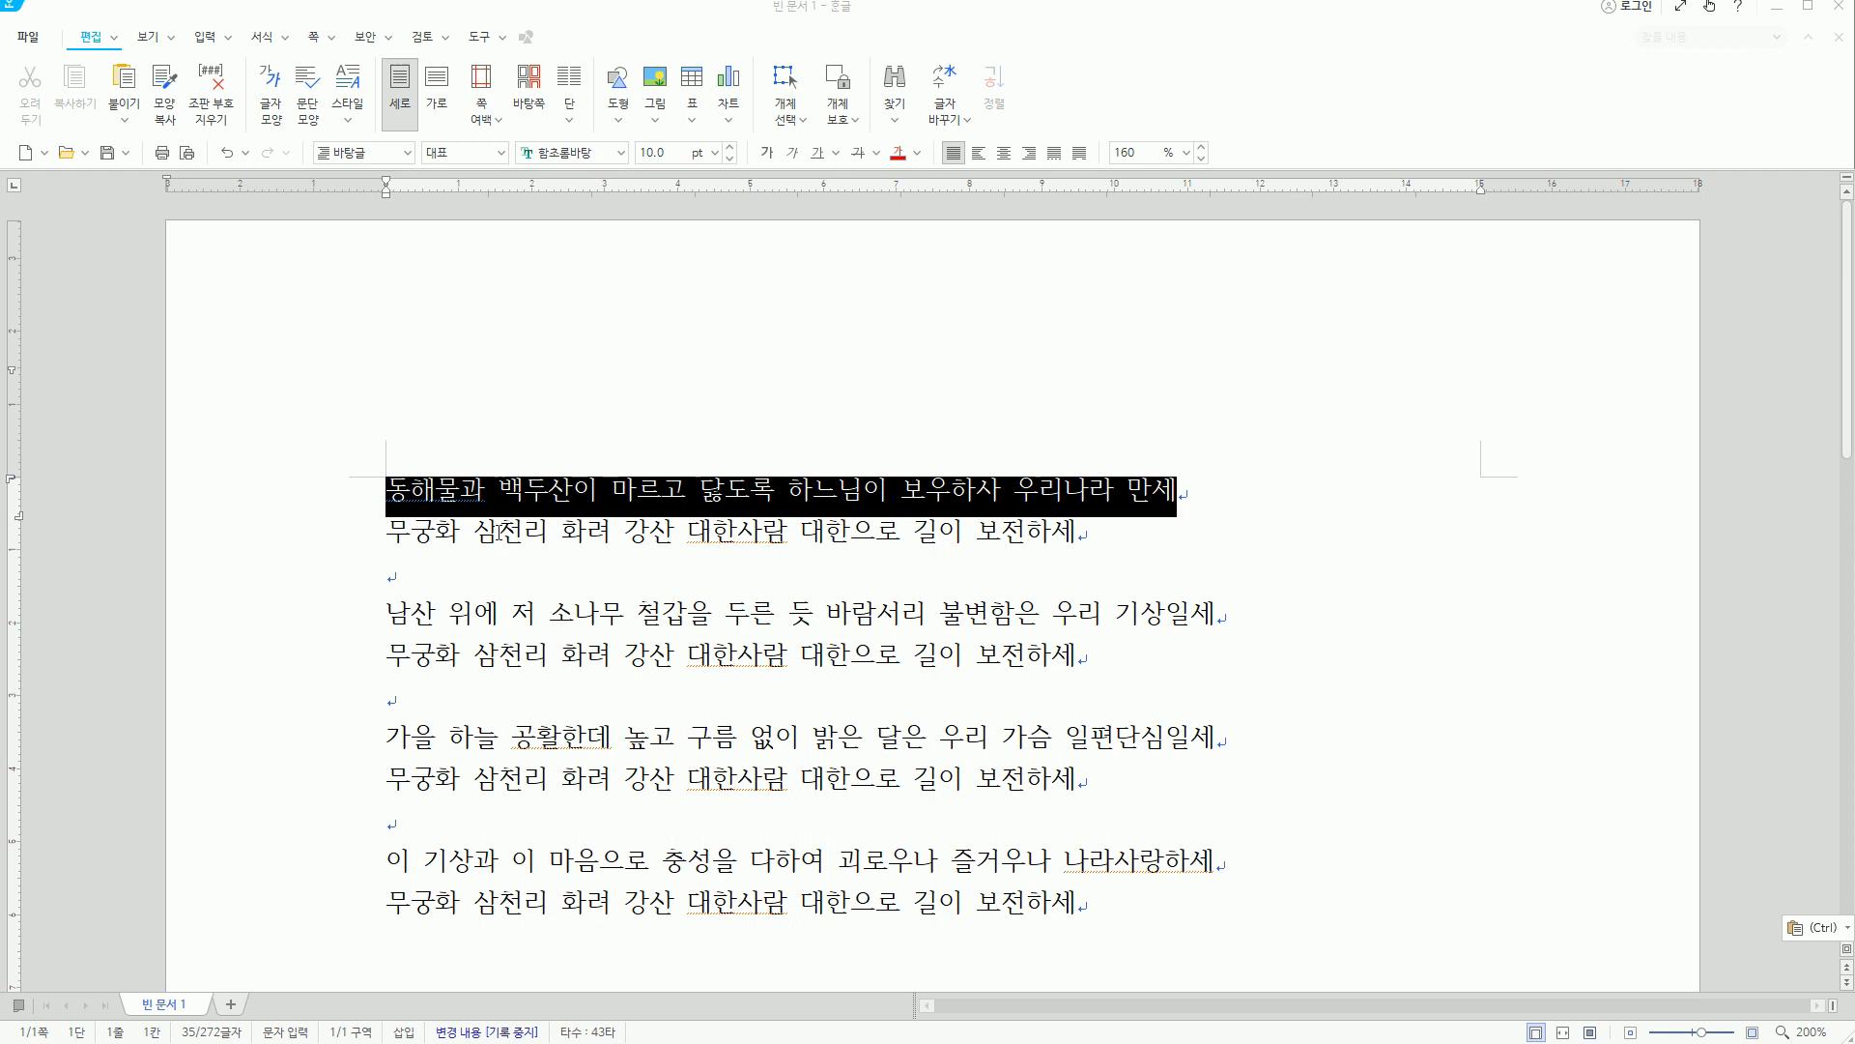
{"action": "key", "text": "Left"}
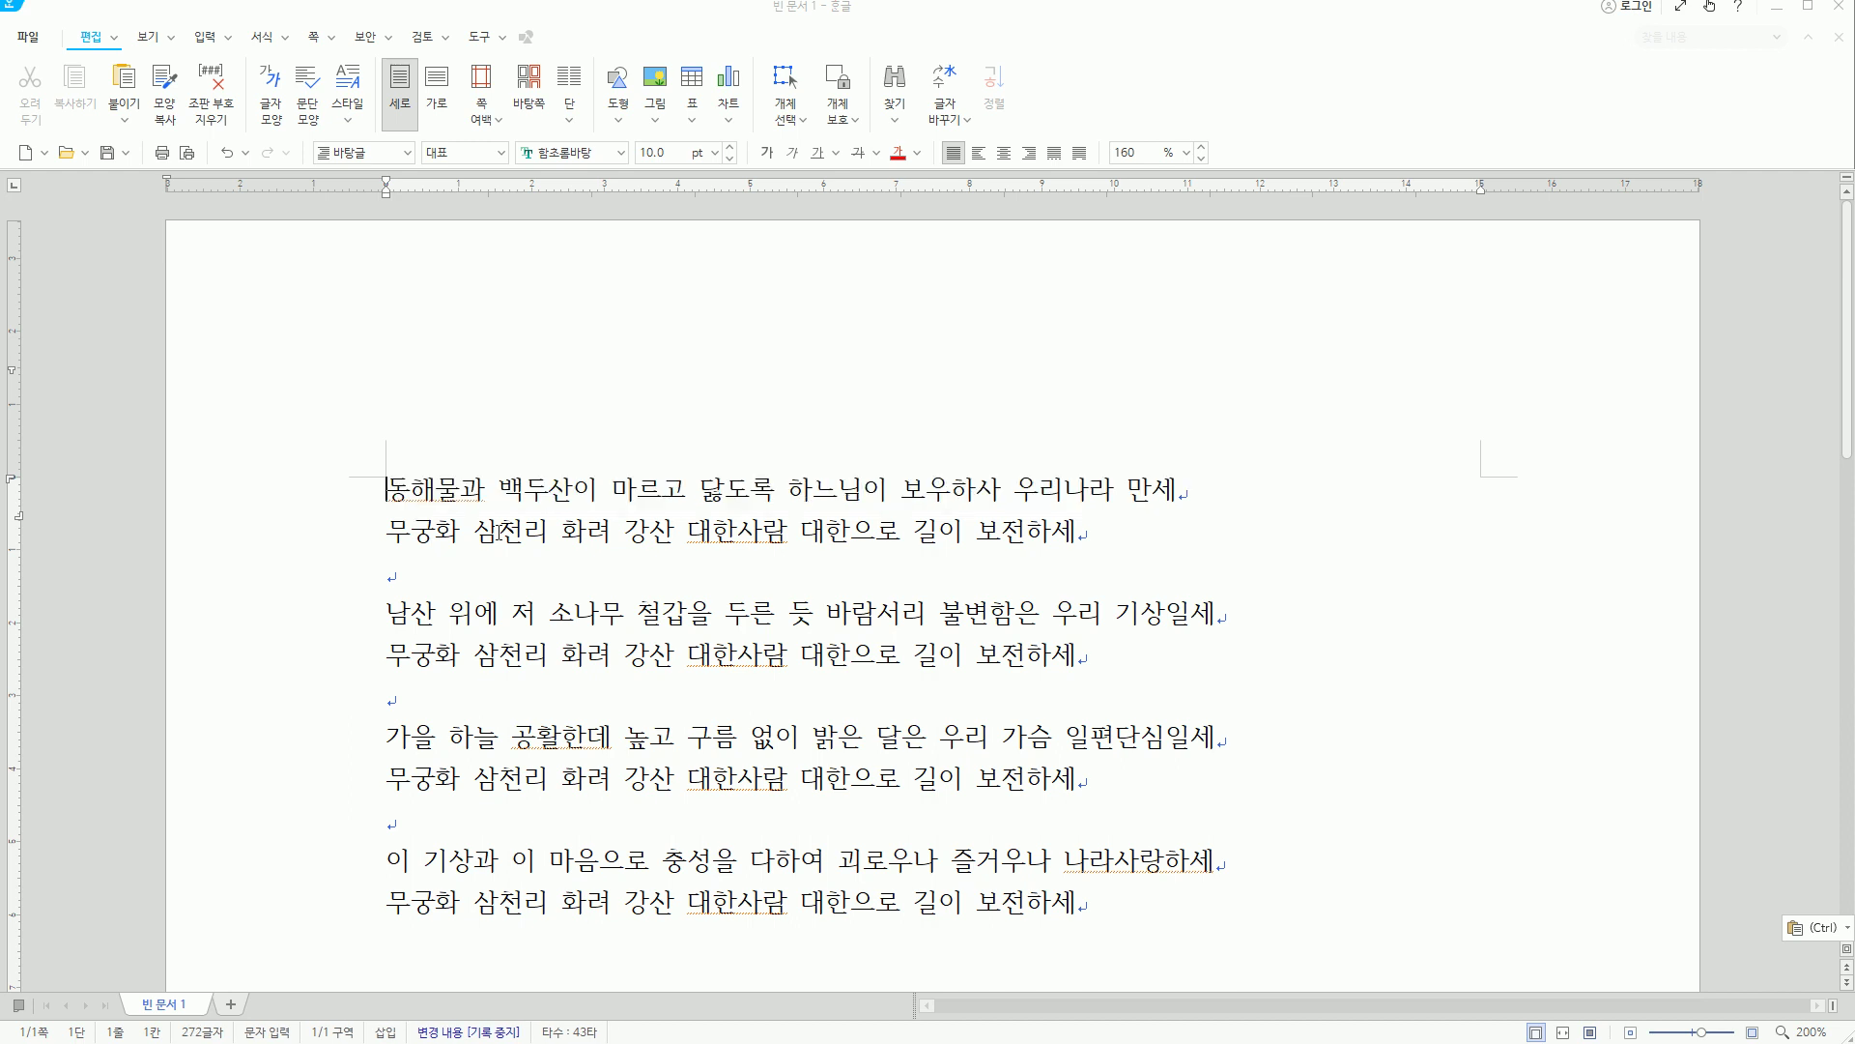
Delete the word "마르고" from the first line, character by character, starting with the cursor in front of it.
{"action": "key", "text": "Right"}
{"action": "key", "text": "Right"}
{"action": "key", "text": "Right"}
{"action": "key", "text": "Right"}
{"action": "key", "text": "Right"}
{"action": "key", "text": "Right"}
{"action": "key", "text": "Right"}
{"action": "key", "text": "Right"}
{"action": "key", "text": "Right"}
{"action": "key", "text": "Right"}
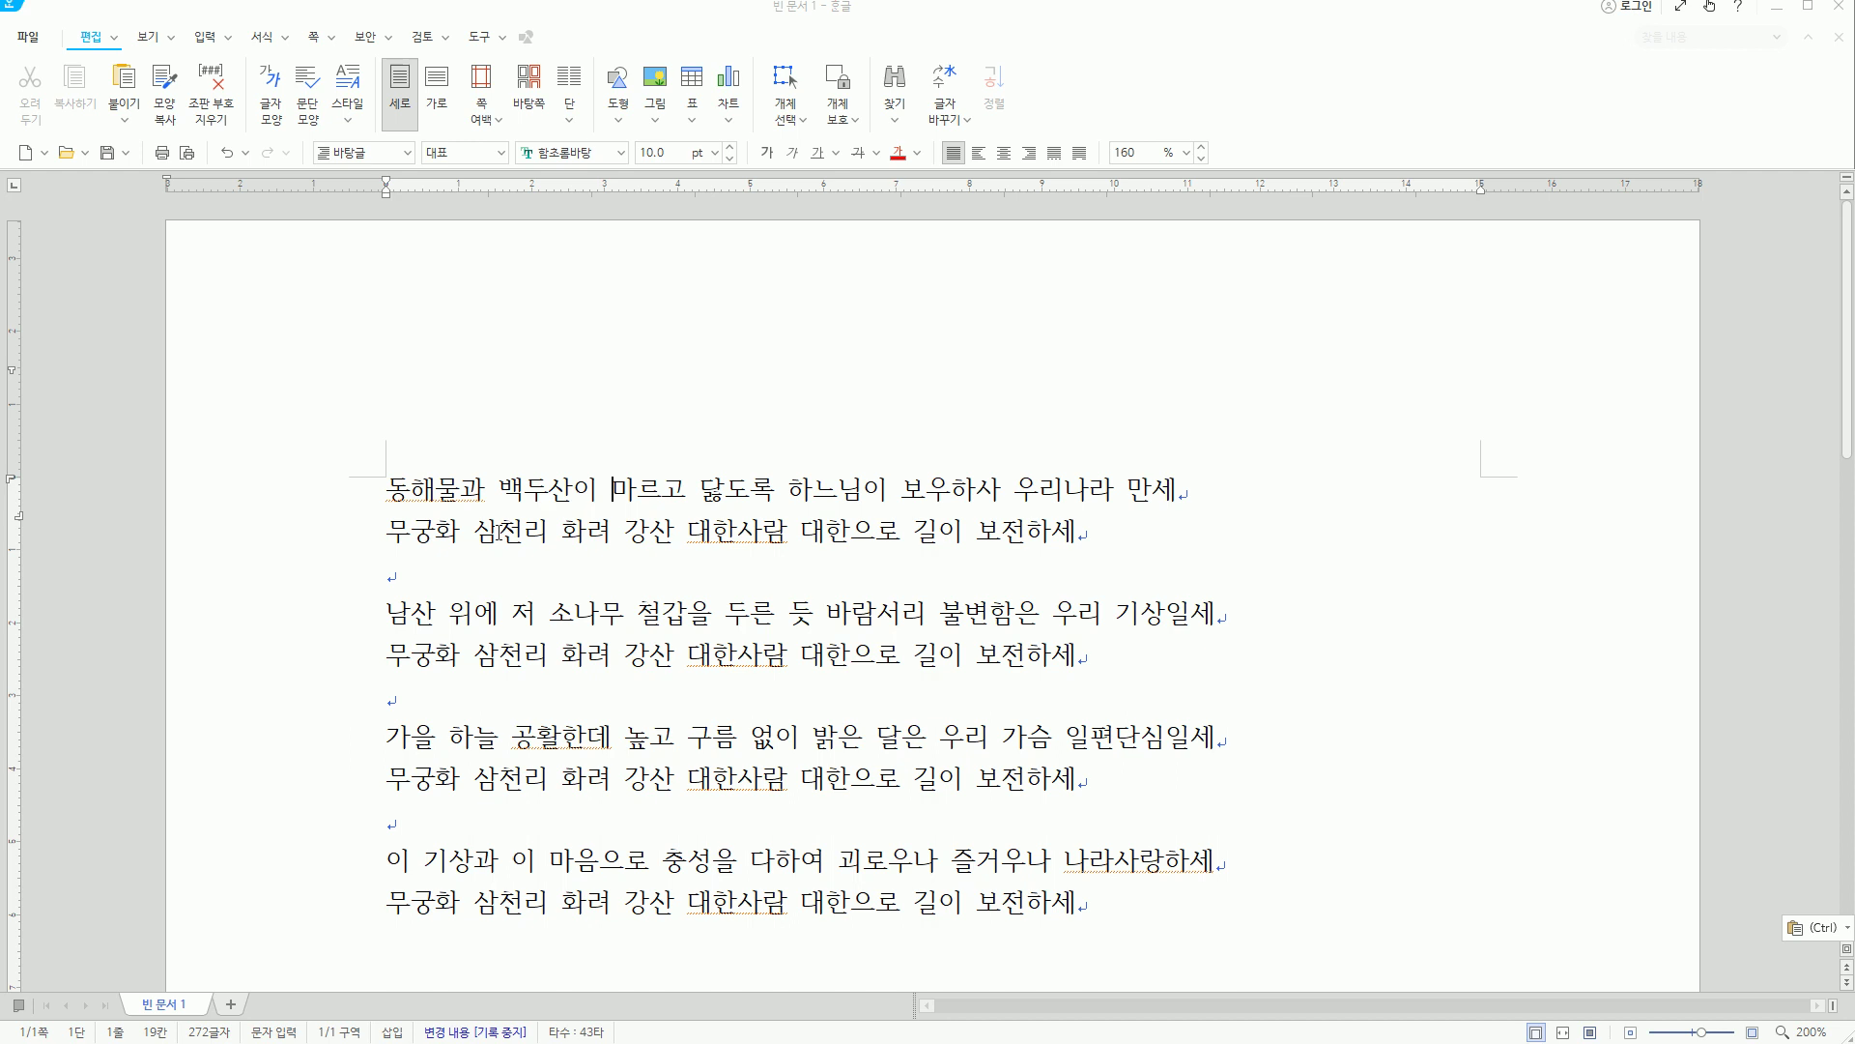
{"action": "key", "text": "Delete"}
{"action": "key", "text": "Delete"}
{"action": "key", "text": "Delete"}
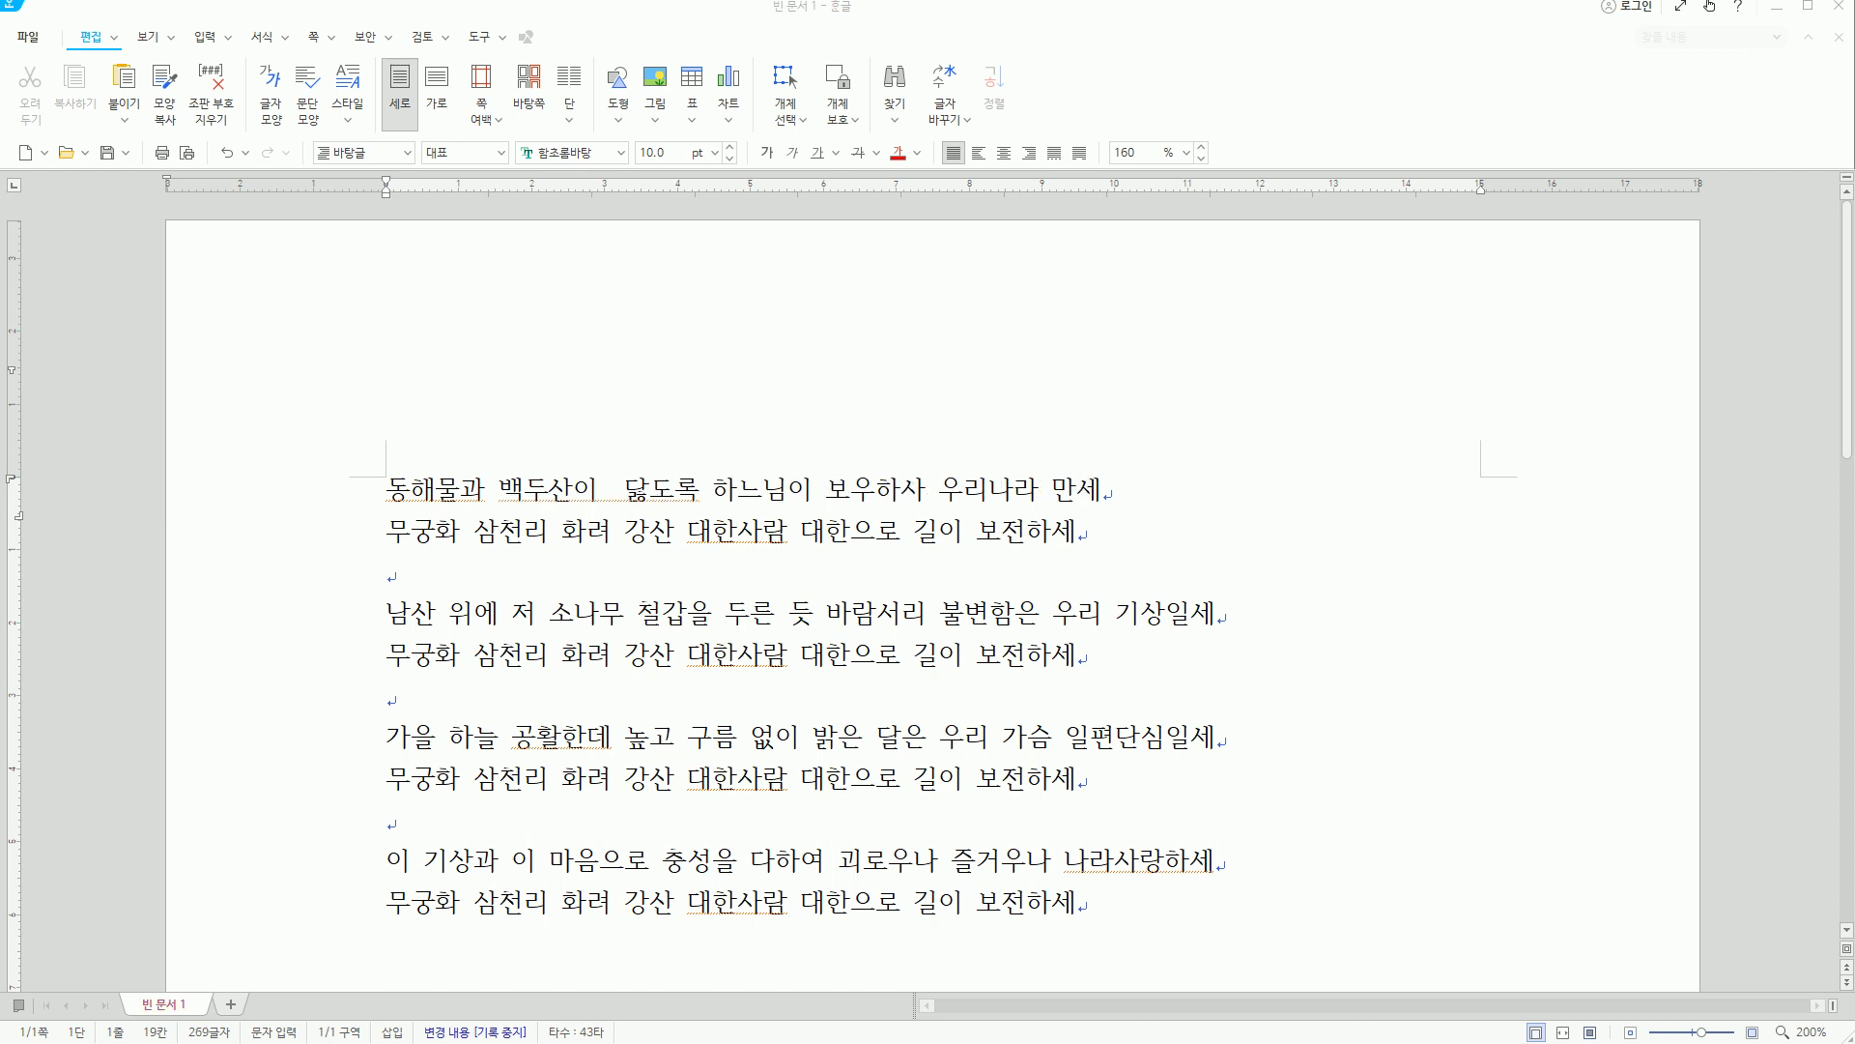
Delete the extra space after "백두산이" and remove the words "닳도록", "하느님이" and "보우하사" one whole word at a time.
{"action": "key", "text": "Delete"}
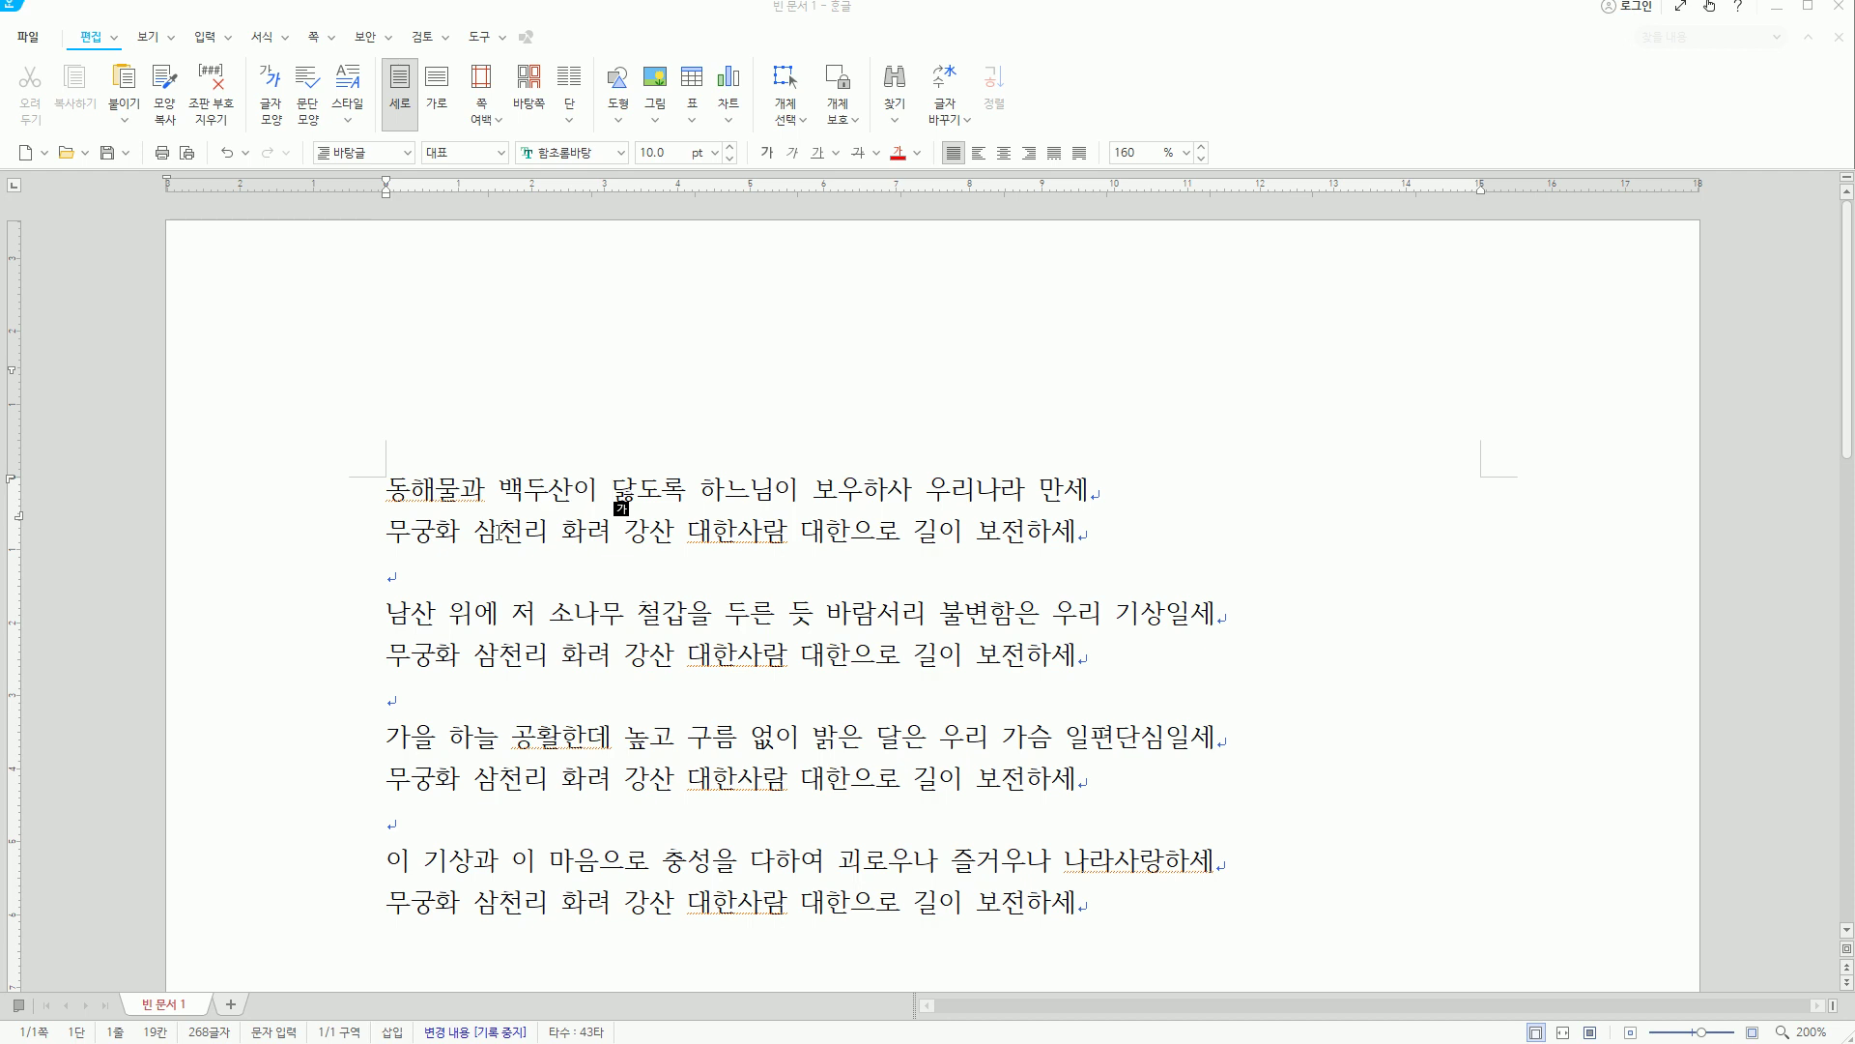
{"action": "key", "text": "ctrl+t"}
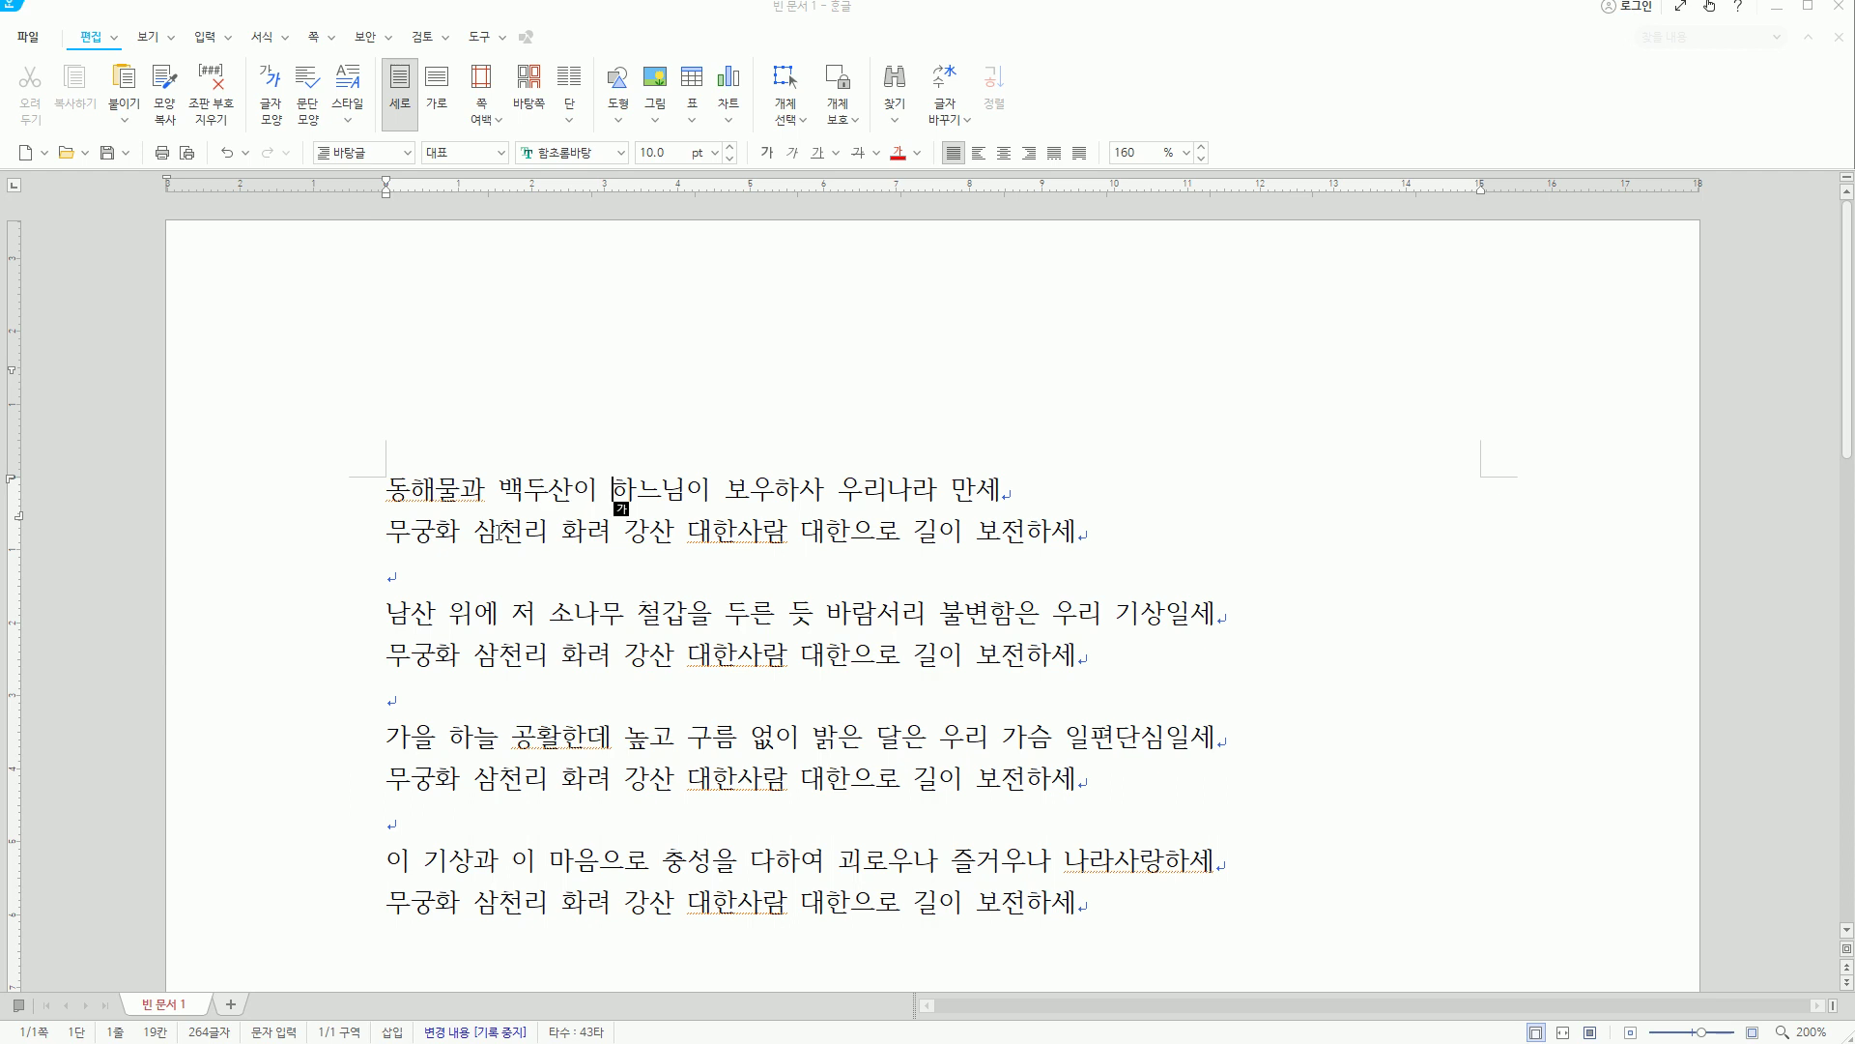
{"action": "key", "text": "ctrl+t"}
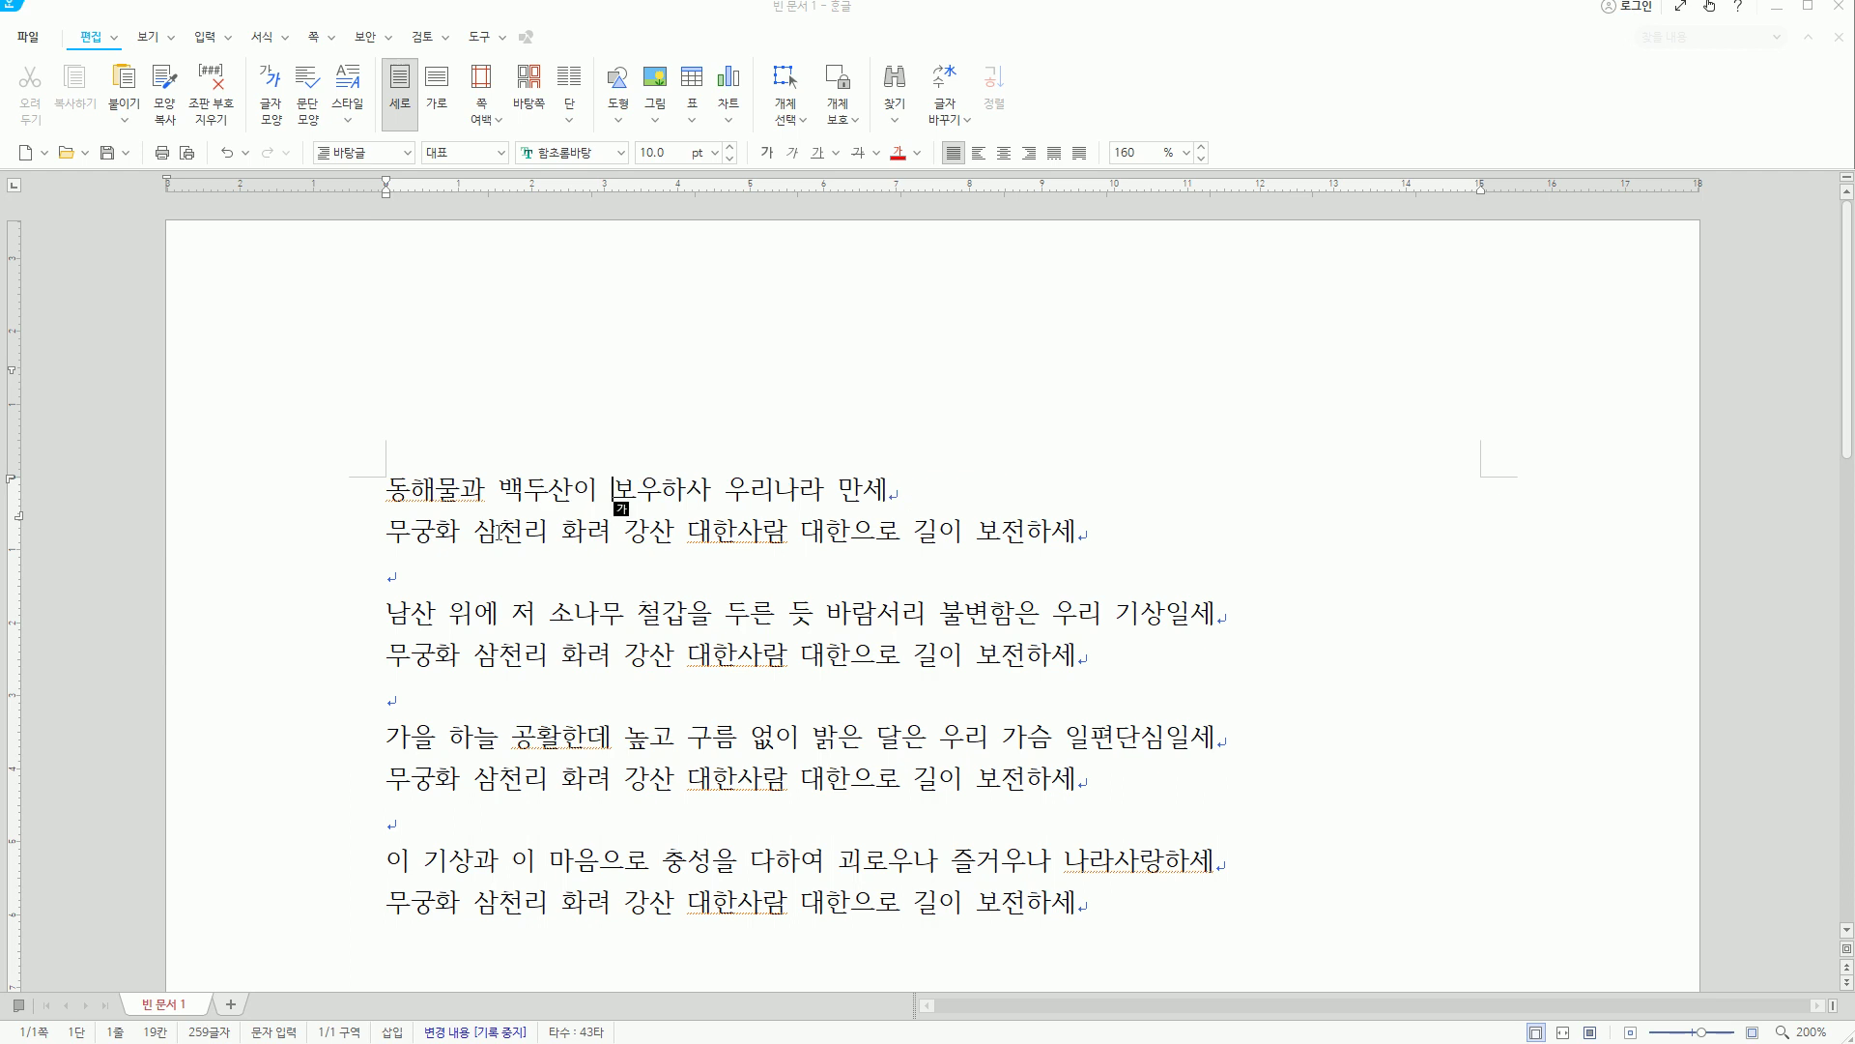
{"action": "key", "text": "ctrl+t"}
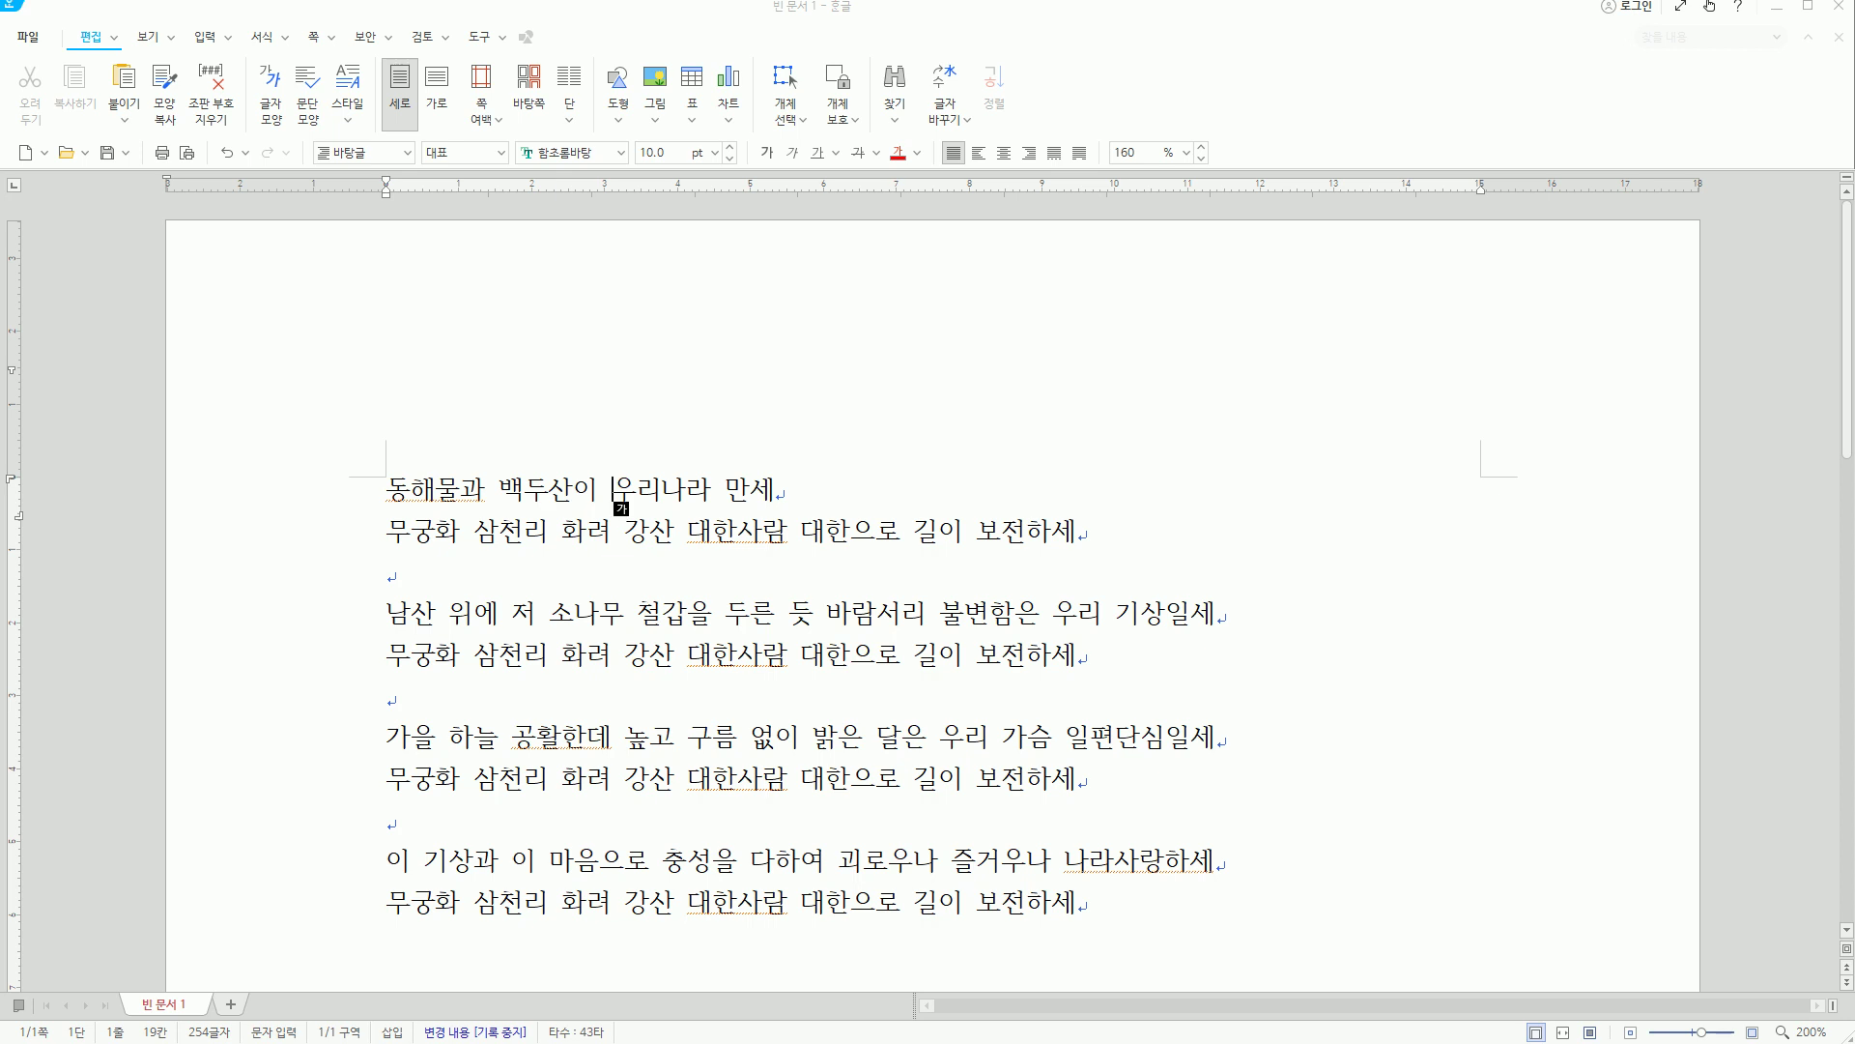
Select the entire second line of the first verse from its start to its end and delete its text.
{"action": "key", "text": "Down"}
{"action": "key", "text": "End"}
{"action": "key", "text": "shift+Home"}
{"action": "key", "text": "Escape"}
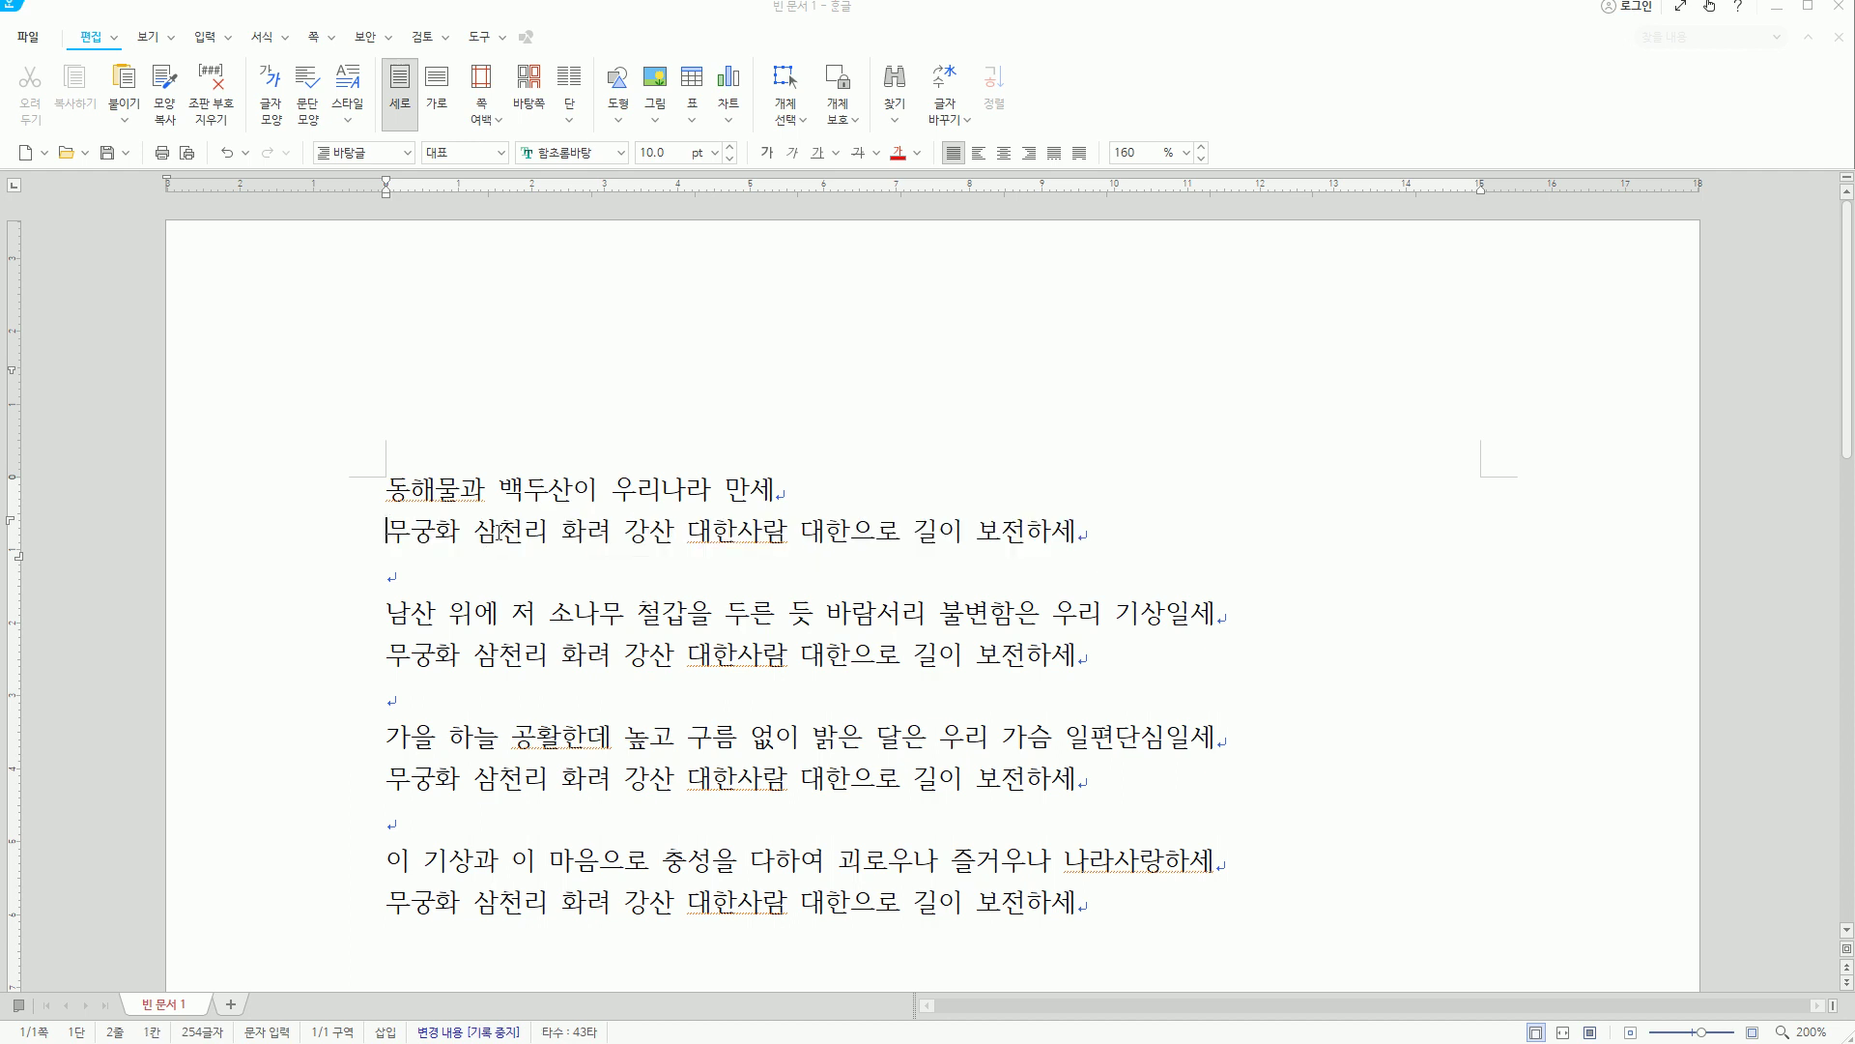
{"action": "key", "text": "shift+End"}
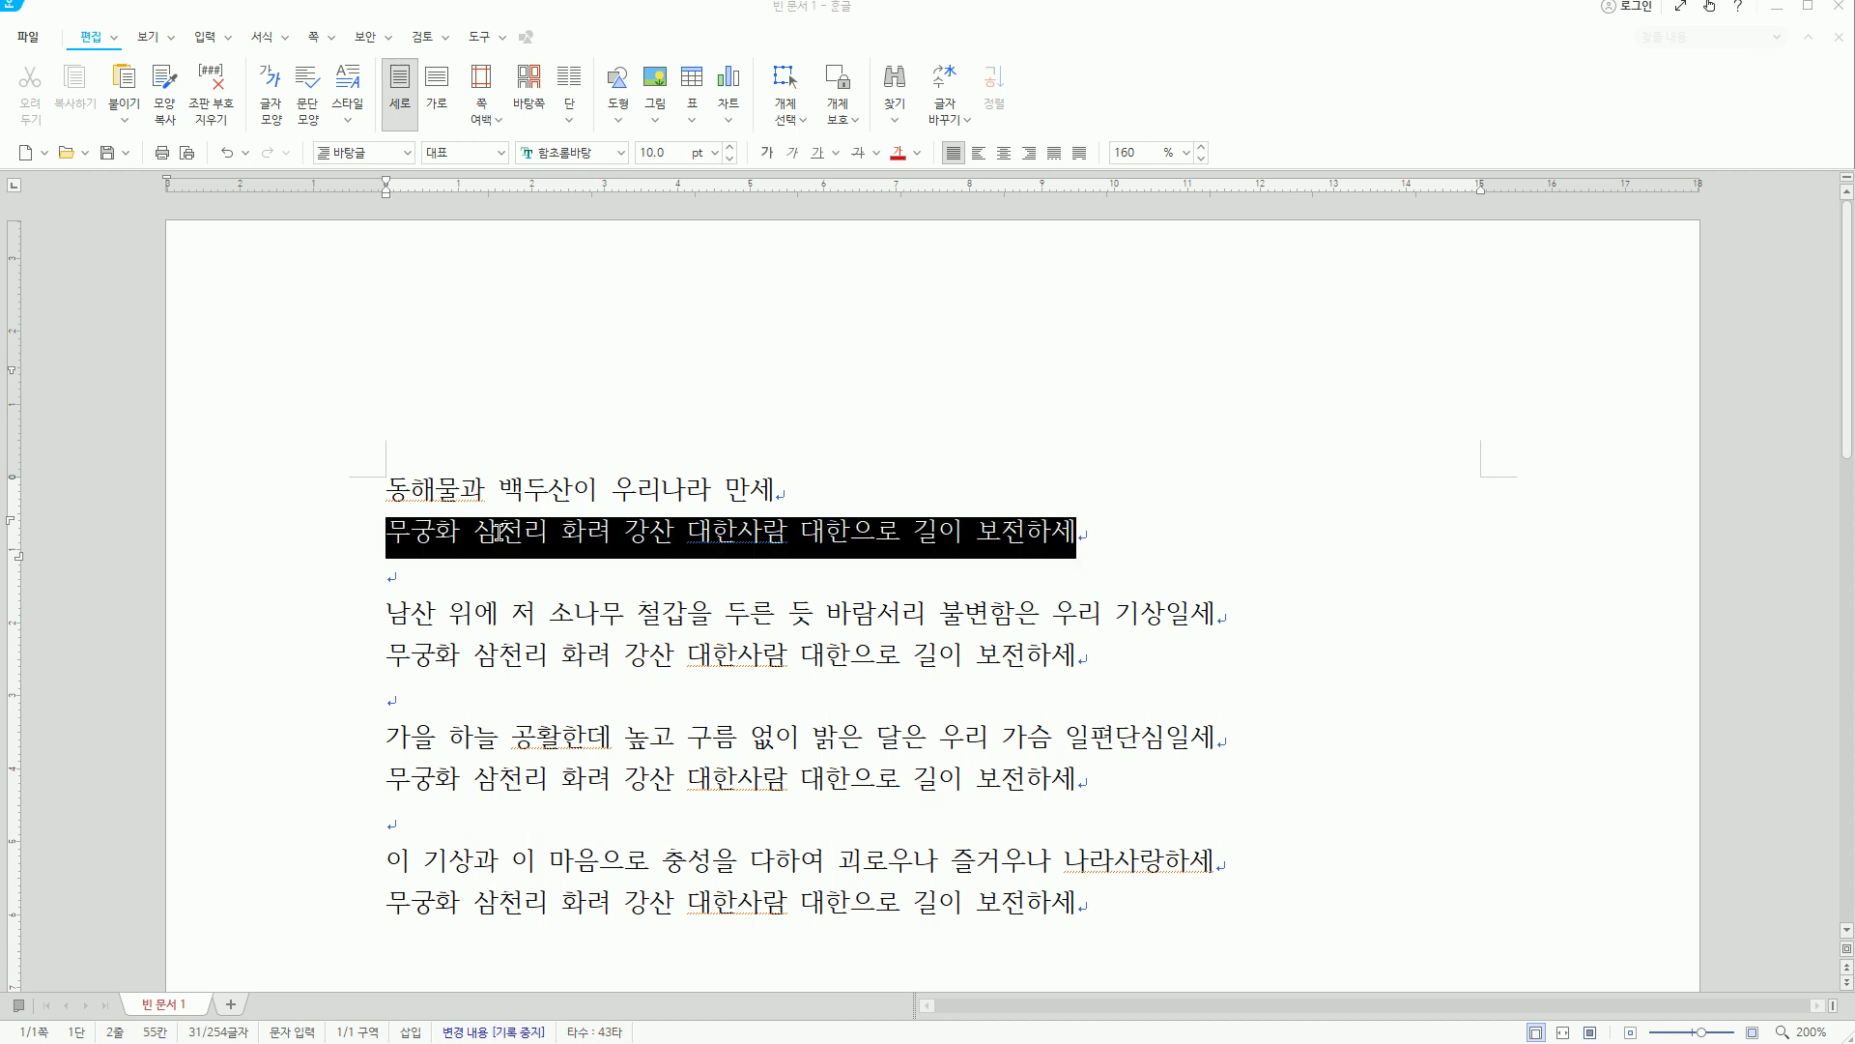
{"action": "key", "text": "Delete"}
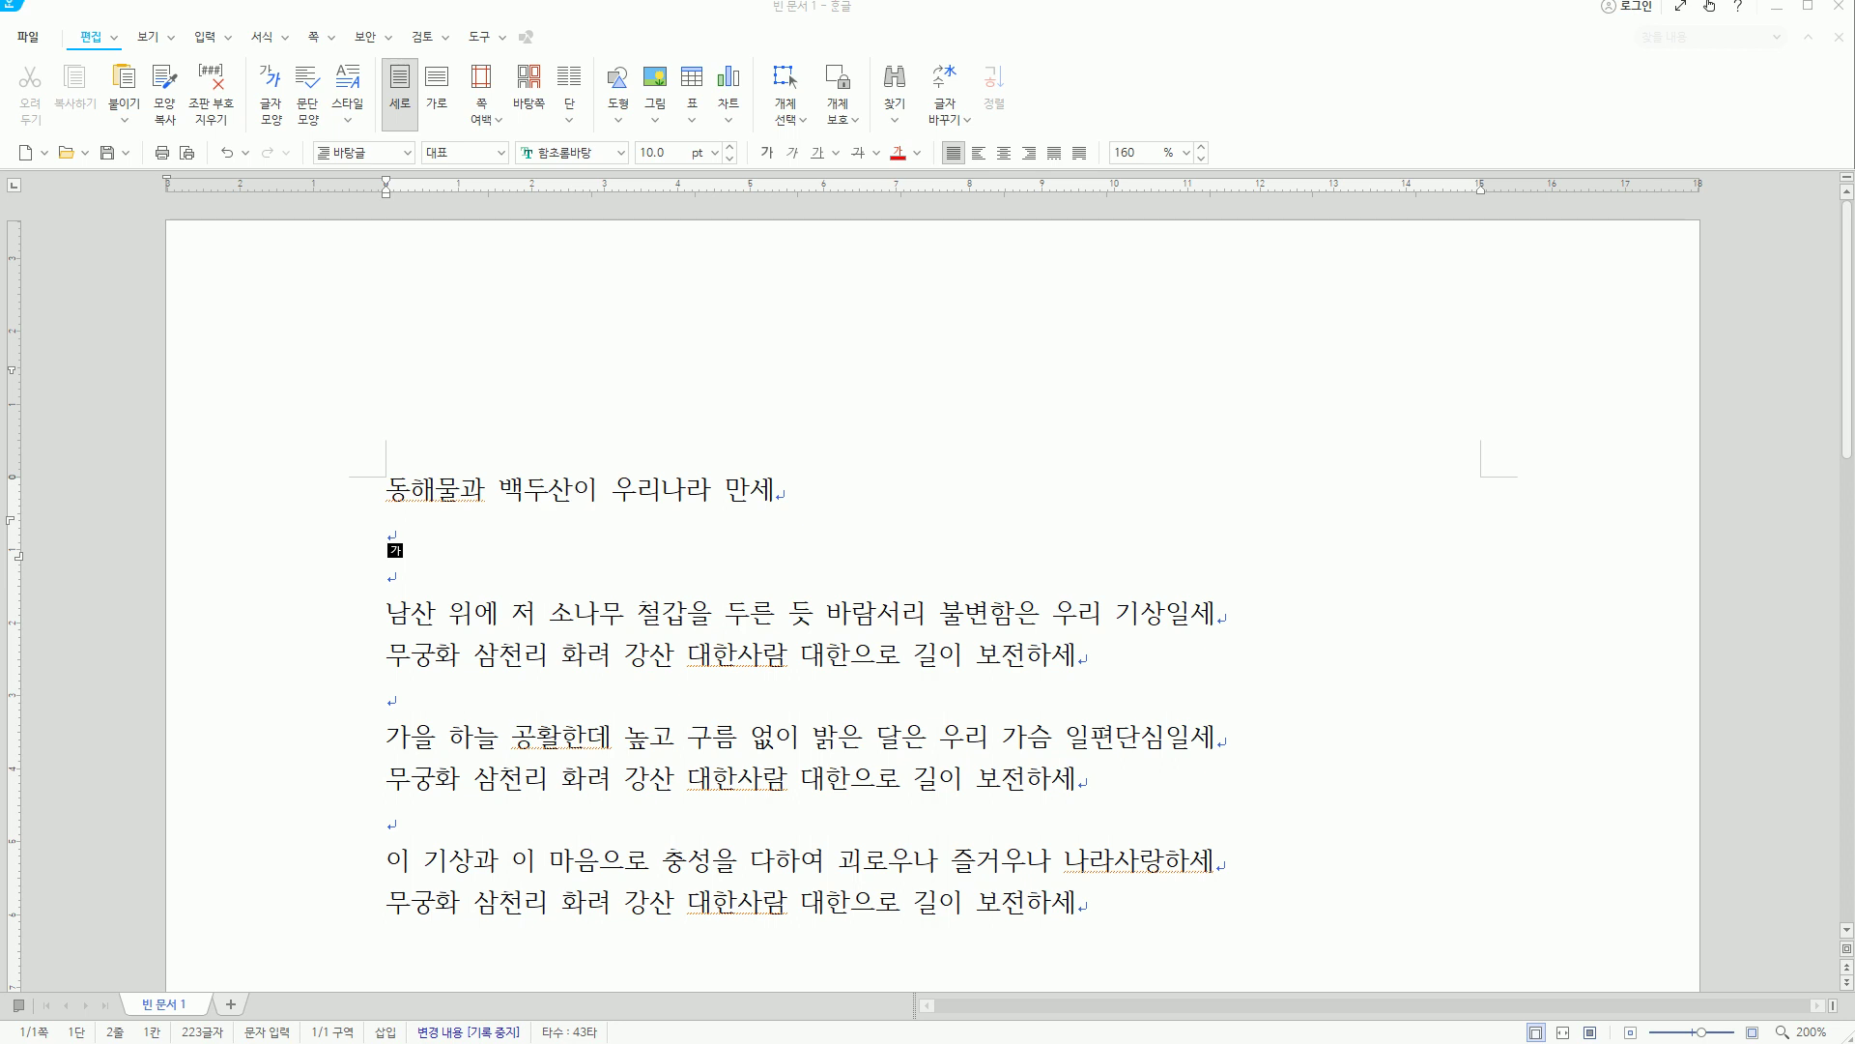
{"action": "key", "text": "Page_Down"}
{"action": "key", "text": "Page_Up"}
{"action": "scroll", "coordinate": [667, 535], "scroll_direction": "down", "scroll_amount": 7}
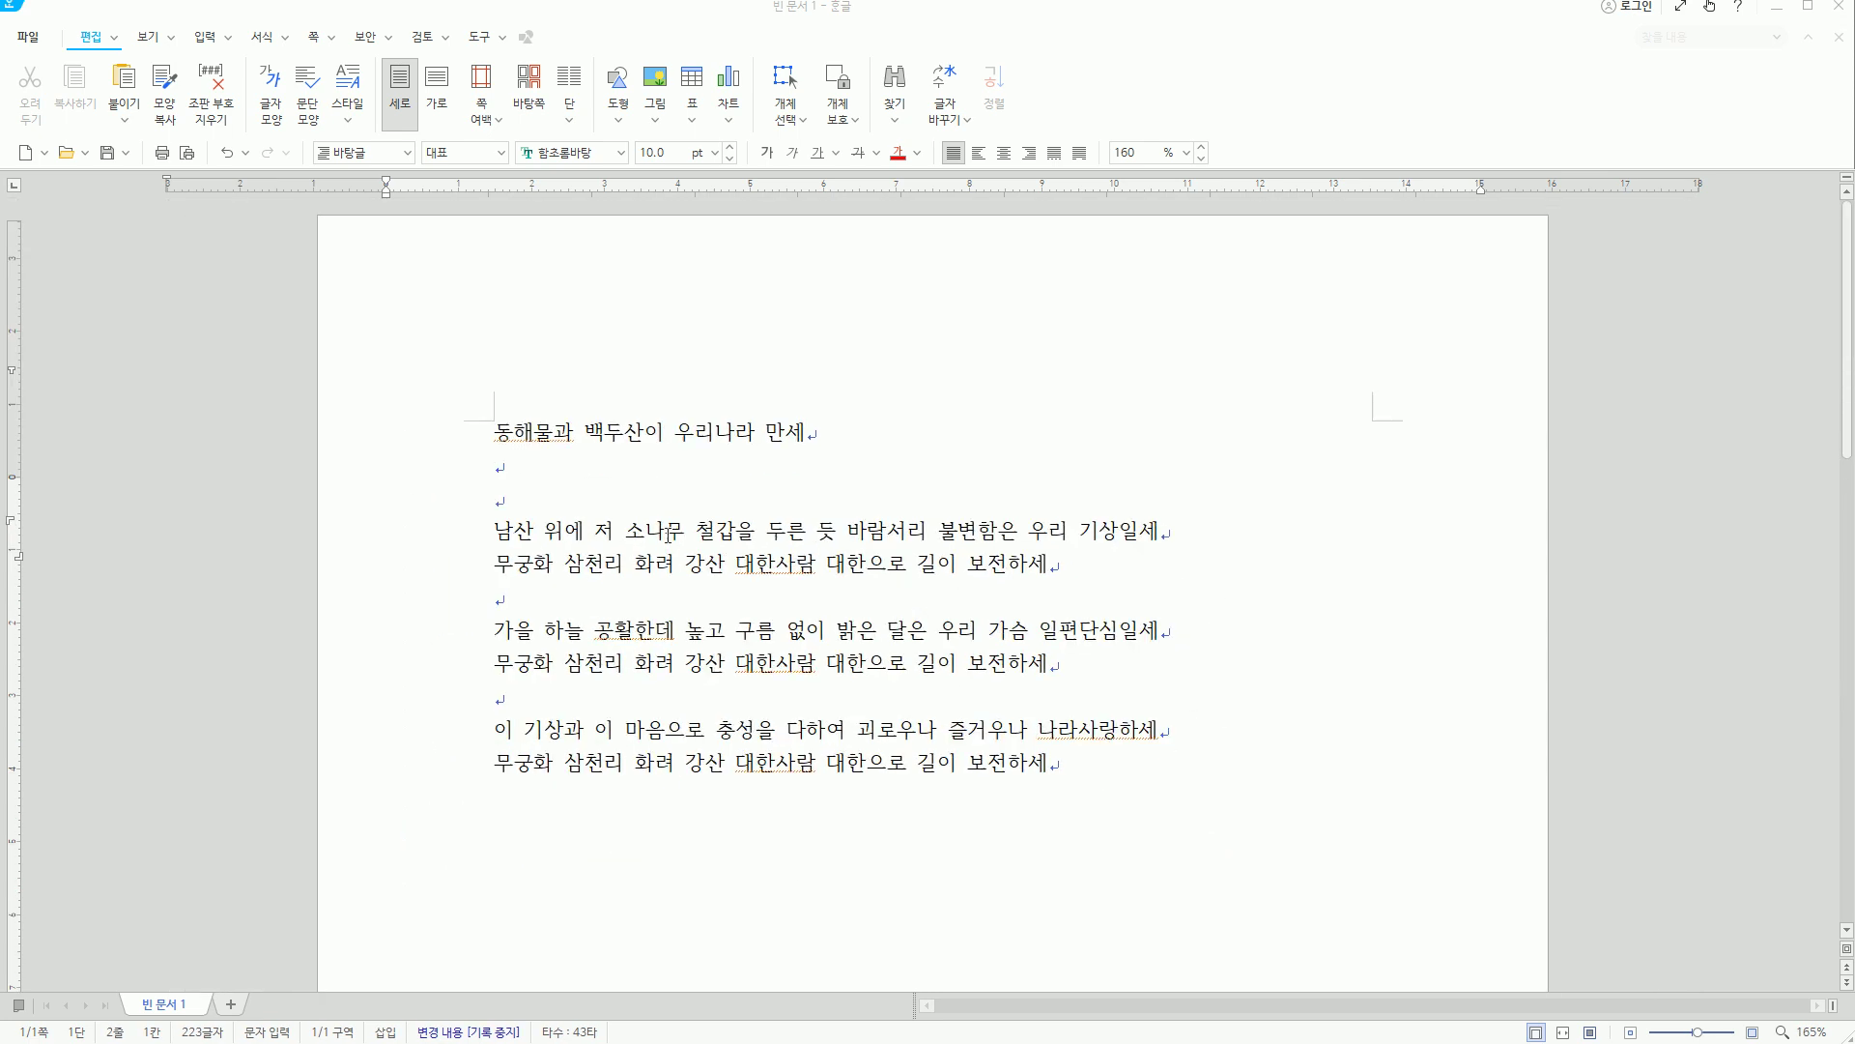
{"action": "scroll", "coordinate": [667, 535], "scroll_direction": "down", "scroll_amount": 2}
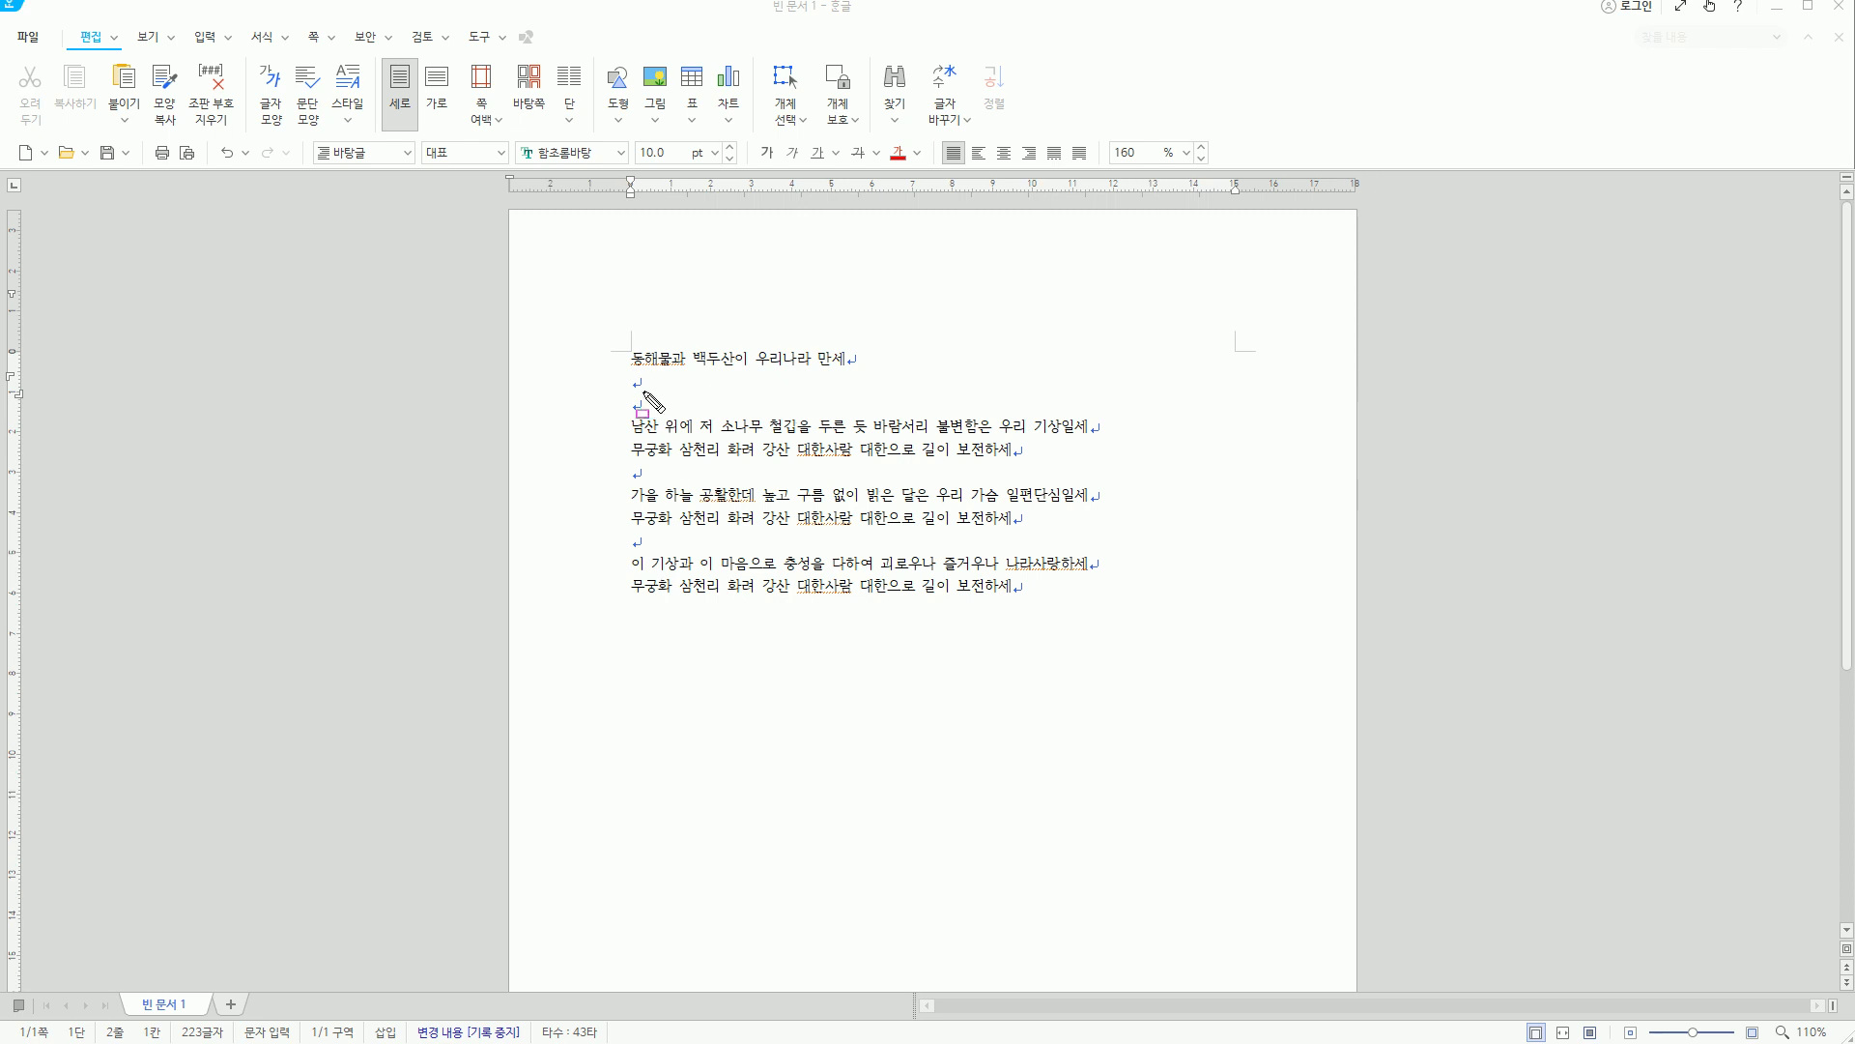
{"action": "left_click_drag", "start_coordinate": [633, 353], "coordinate": [1214, 983]}
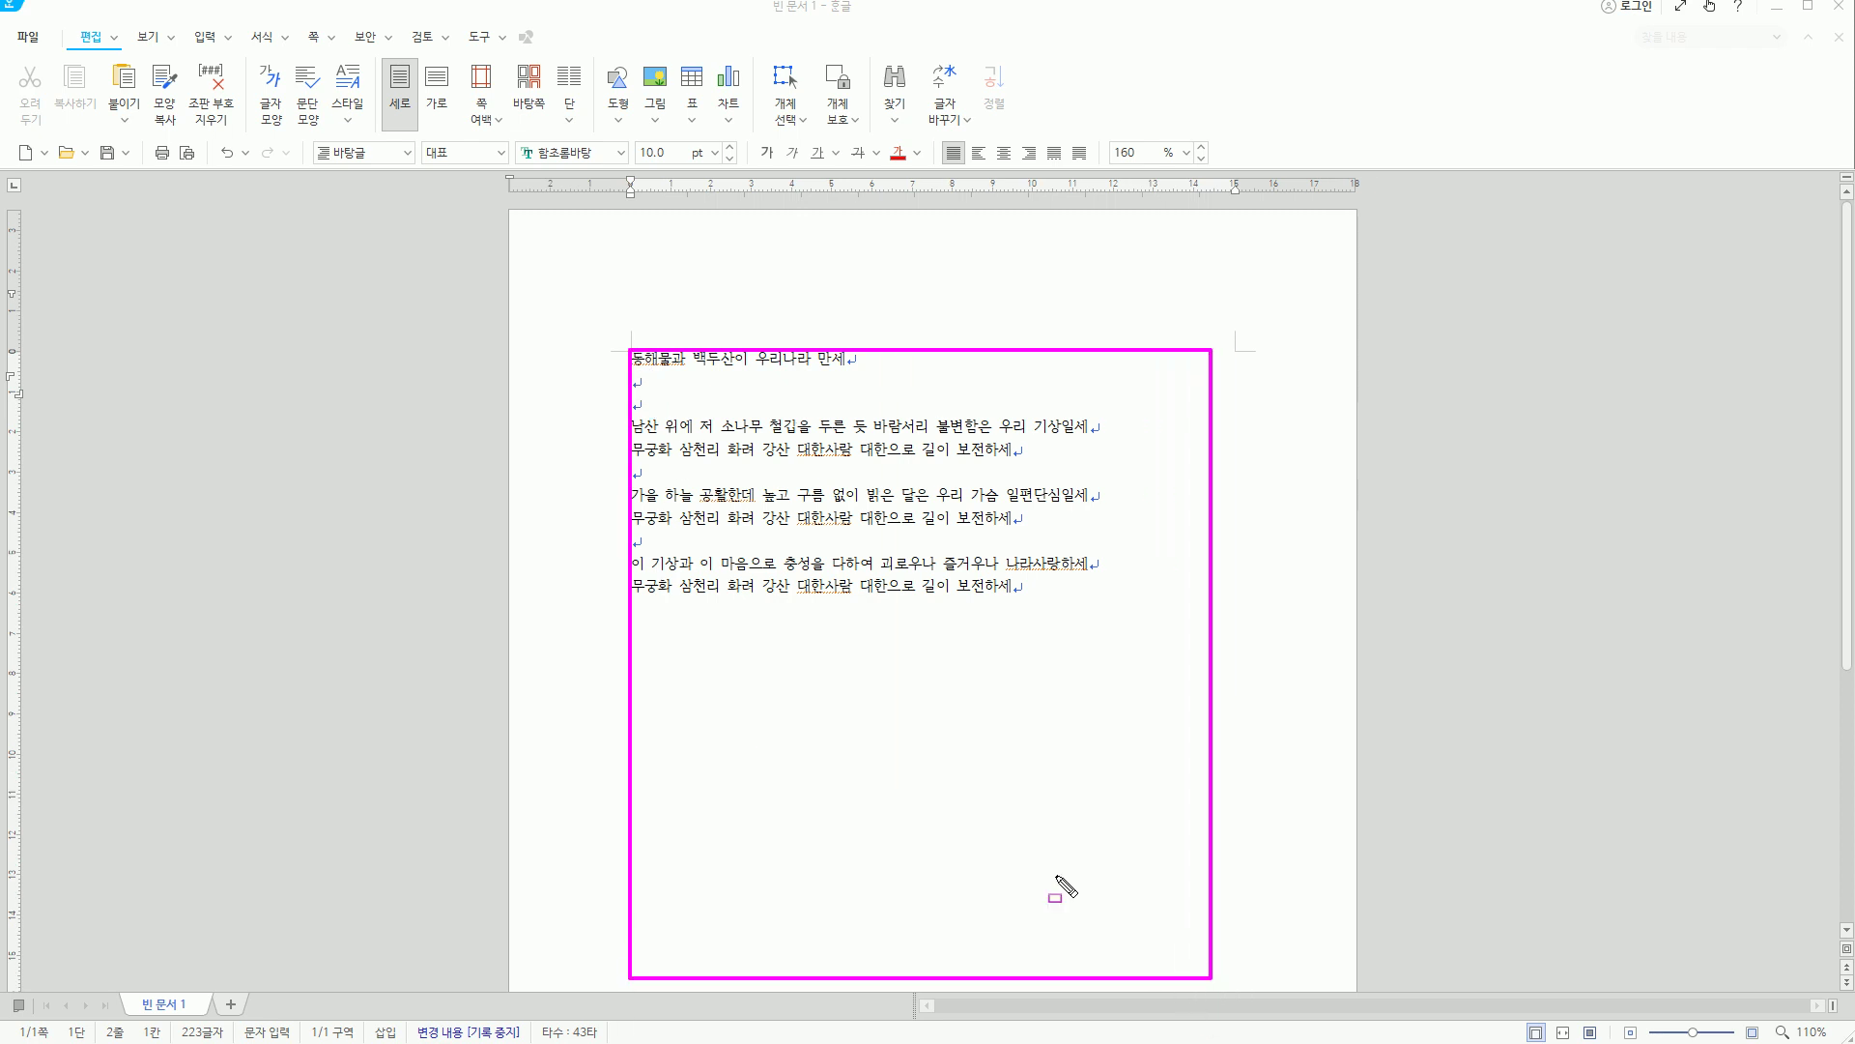
{"action": "left_click_drag", "start_coordinate": [633, 354], "coordinate": [644, 369]}
{"action": "left_click_drag", "start_coordinate": [640, 647], "coordinate": [641, 659]}
{"action": "key", "text": "Escape"}
{"action": "scroll", "coordinate": [686, 660], "scroll_direction": "up", "scroll_amount": 6}
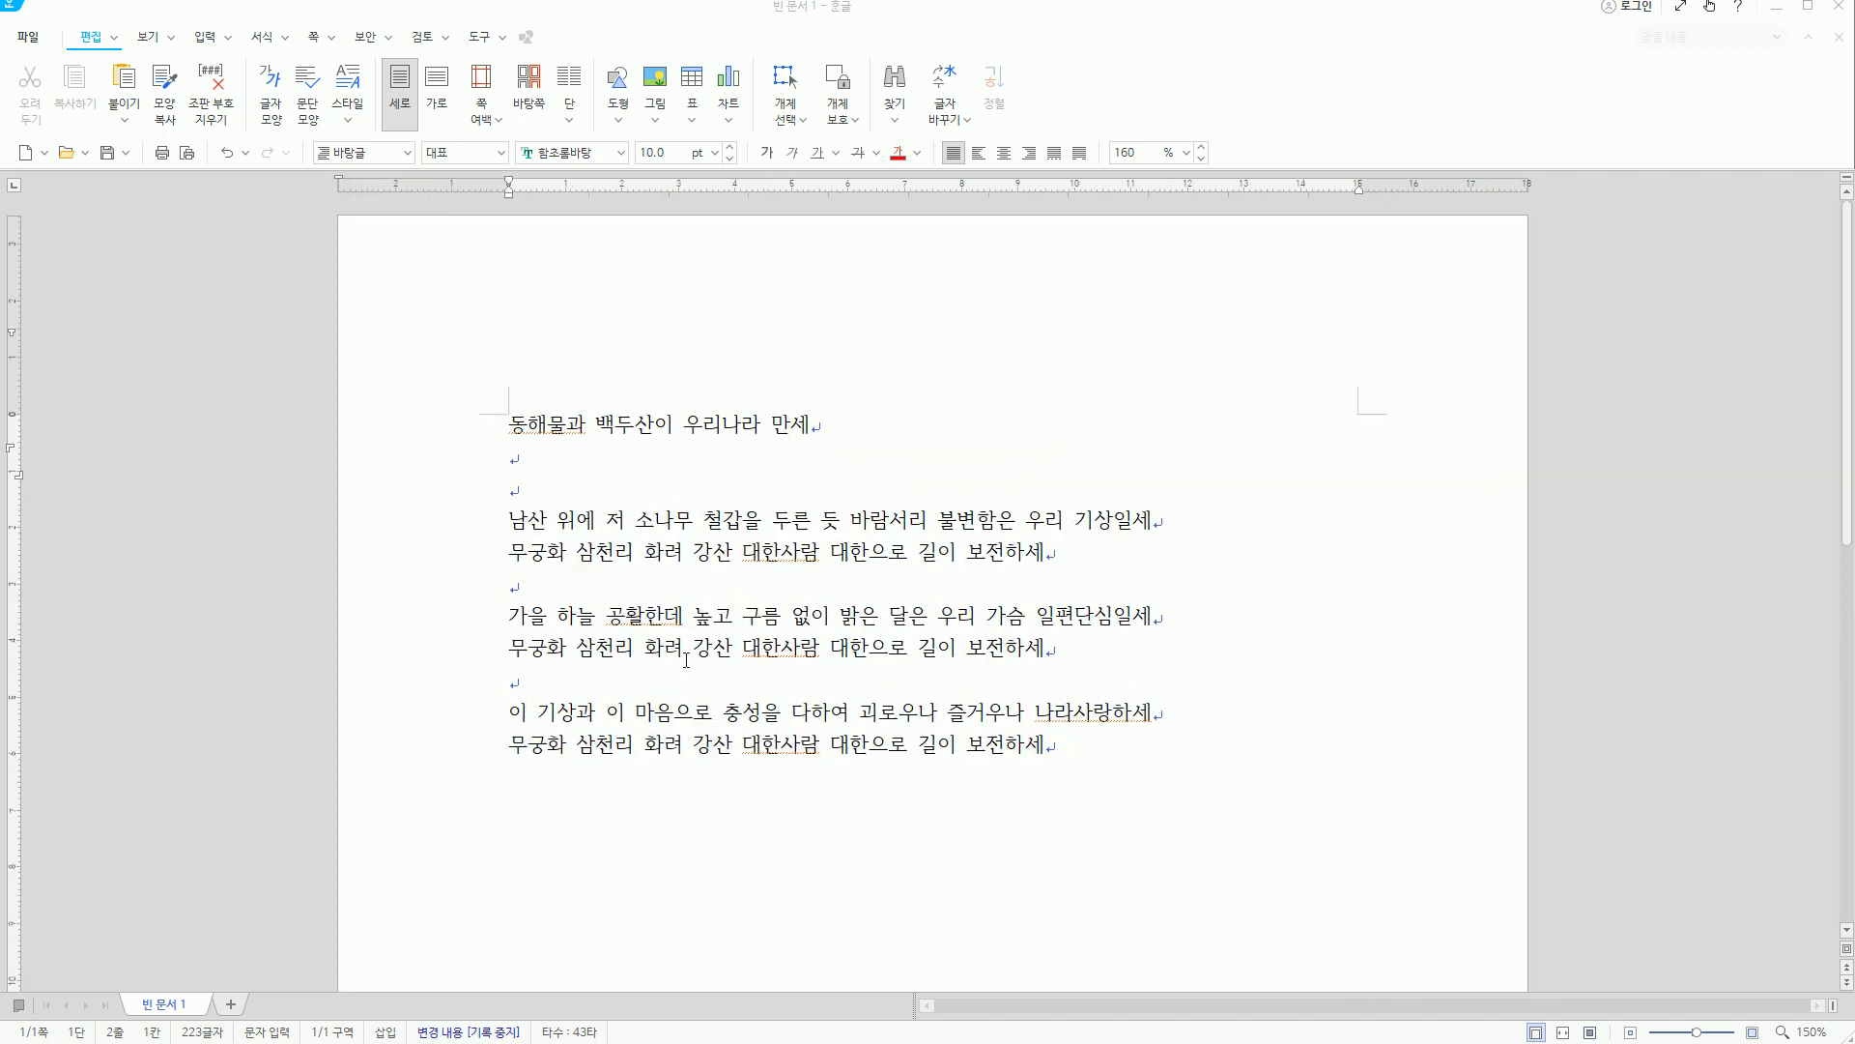
{"action": "scroll", "coordinate": [686, 660], "scroll_direction": "up", "scroll_amount": 1}
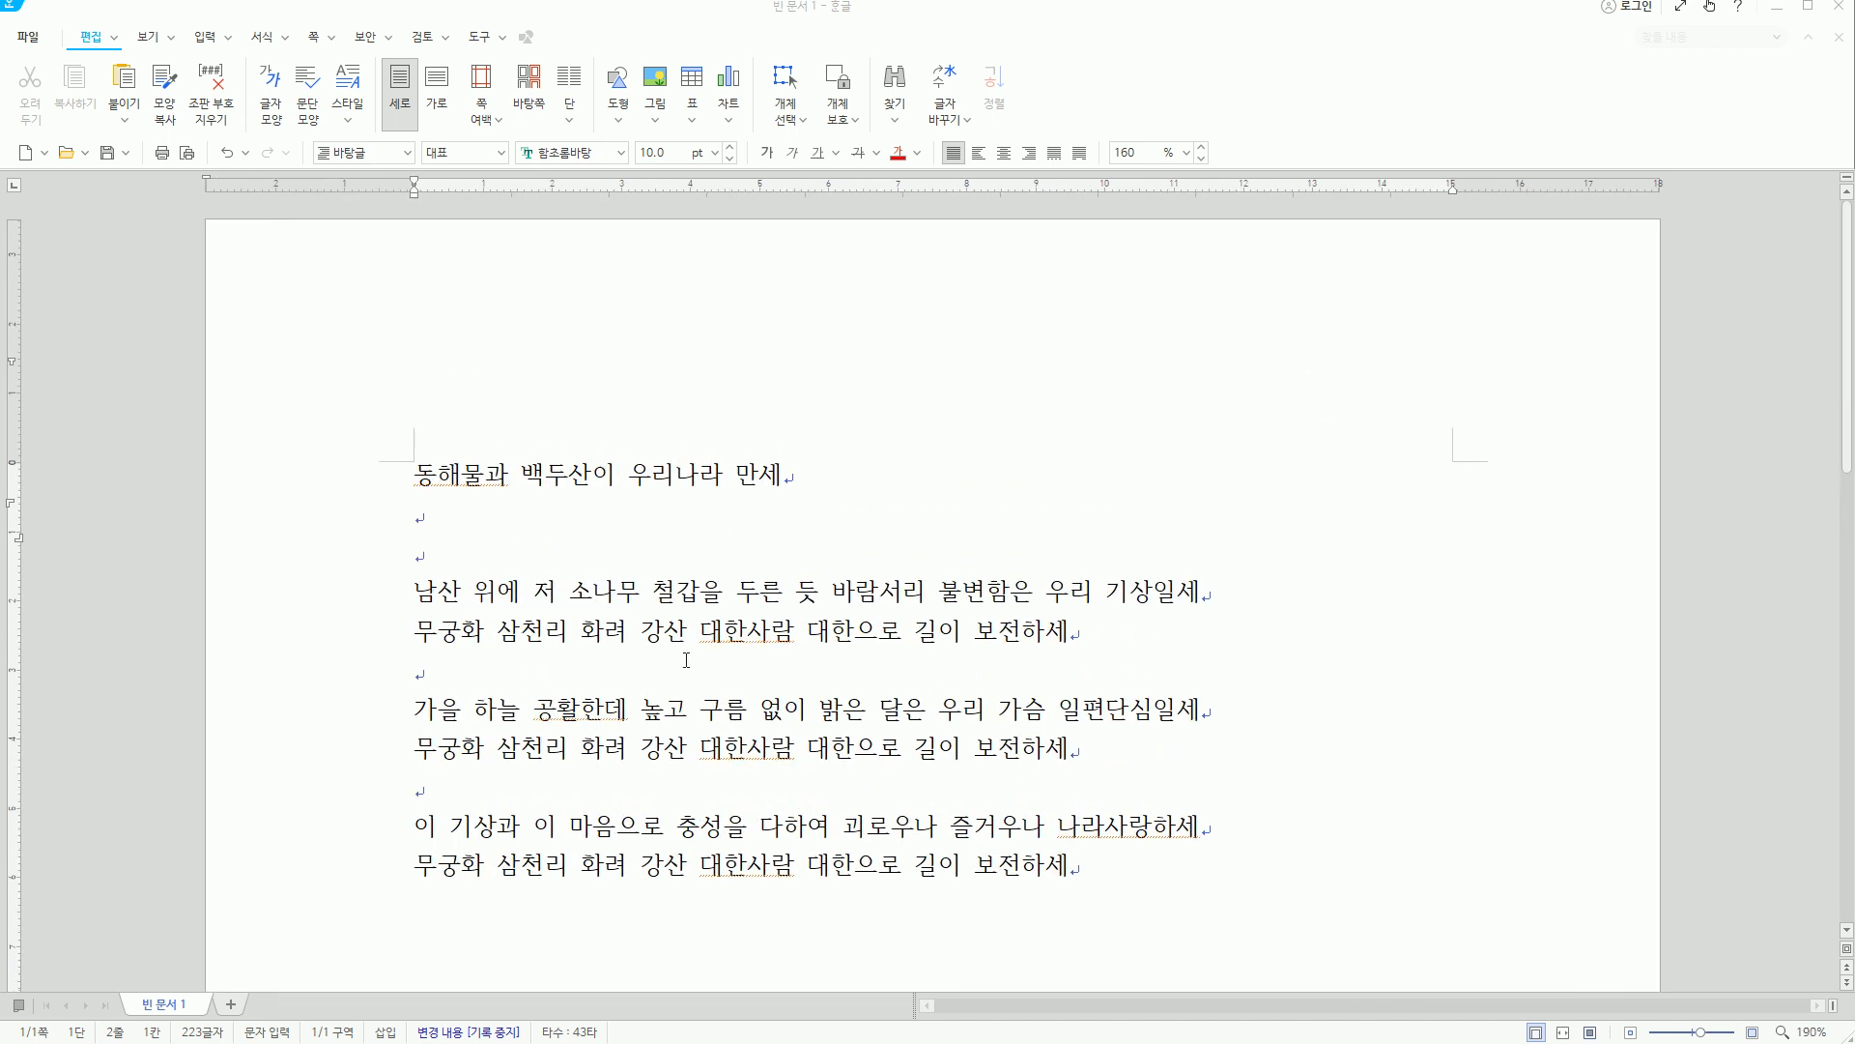
{"action": "scroll", "coordinate": [686, 660], "scroll_direction": "up", "scroll_amount": 1}
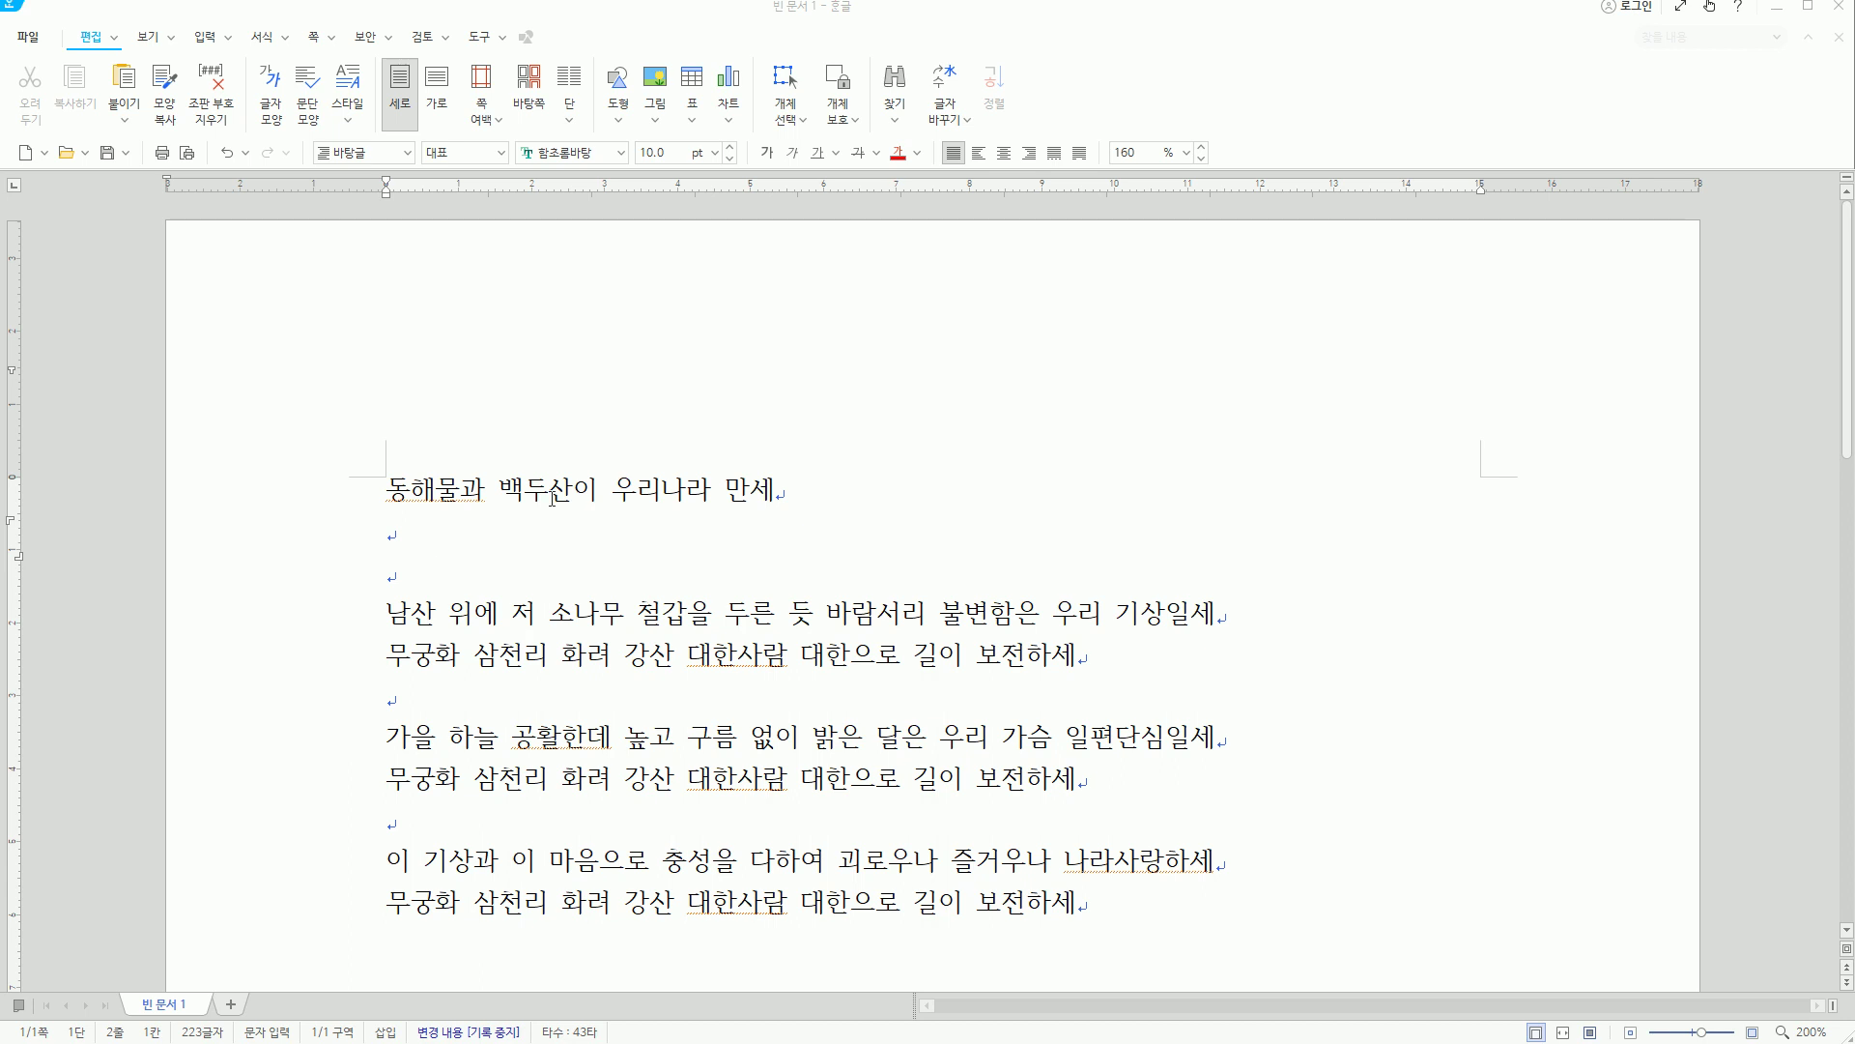
Select all the remaining lyrics from the first line through the last line and delete them.
{"action": "left_click", "coordinate": [390, 490]}
{"action": "left_click", "coordinate": [302, 494]}
{"action": "left_click_drag", "start_coordinate": [302, 494], "coordinate": [1147, 908]}
{"action": "key", "text": "Delete"}
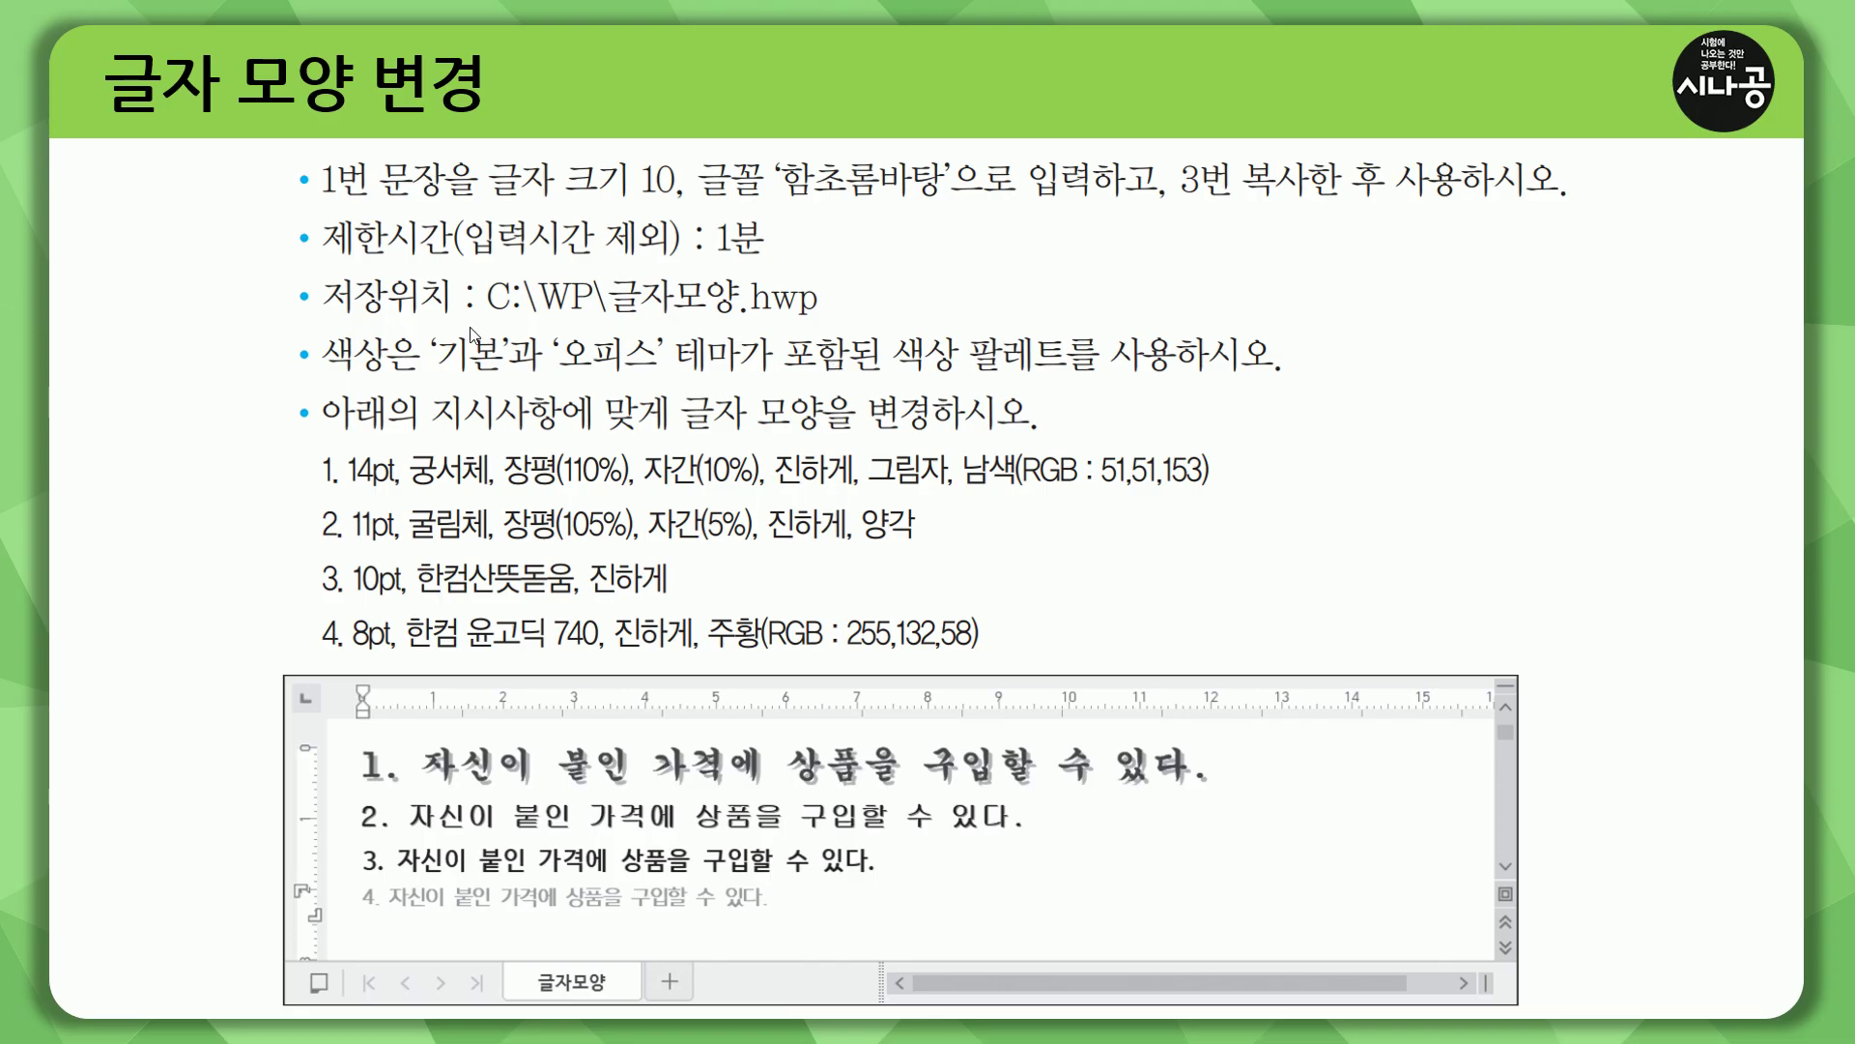
{"action": "mouse_move", "coordinate": [321, 204]}
{"action": "left_mouse_down"}
{"action": "mouse_move", "coordinate": [476, 205]}
{"action": "mouse_move", "coordinate": [522, 184]}
{"action": "mouse_move", "coordinate": [684, 224]}
{"action": "mouse_move", "coordinate": [965, 208]}
{"action": "left_mouse_up"}
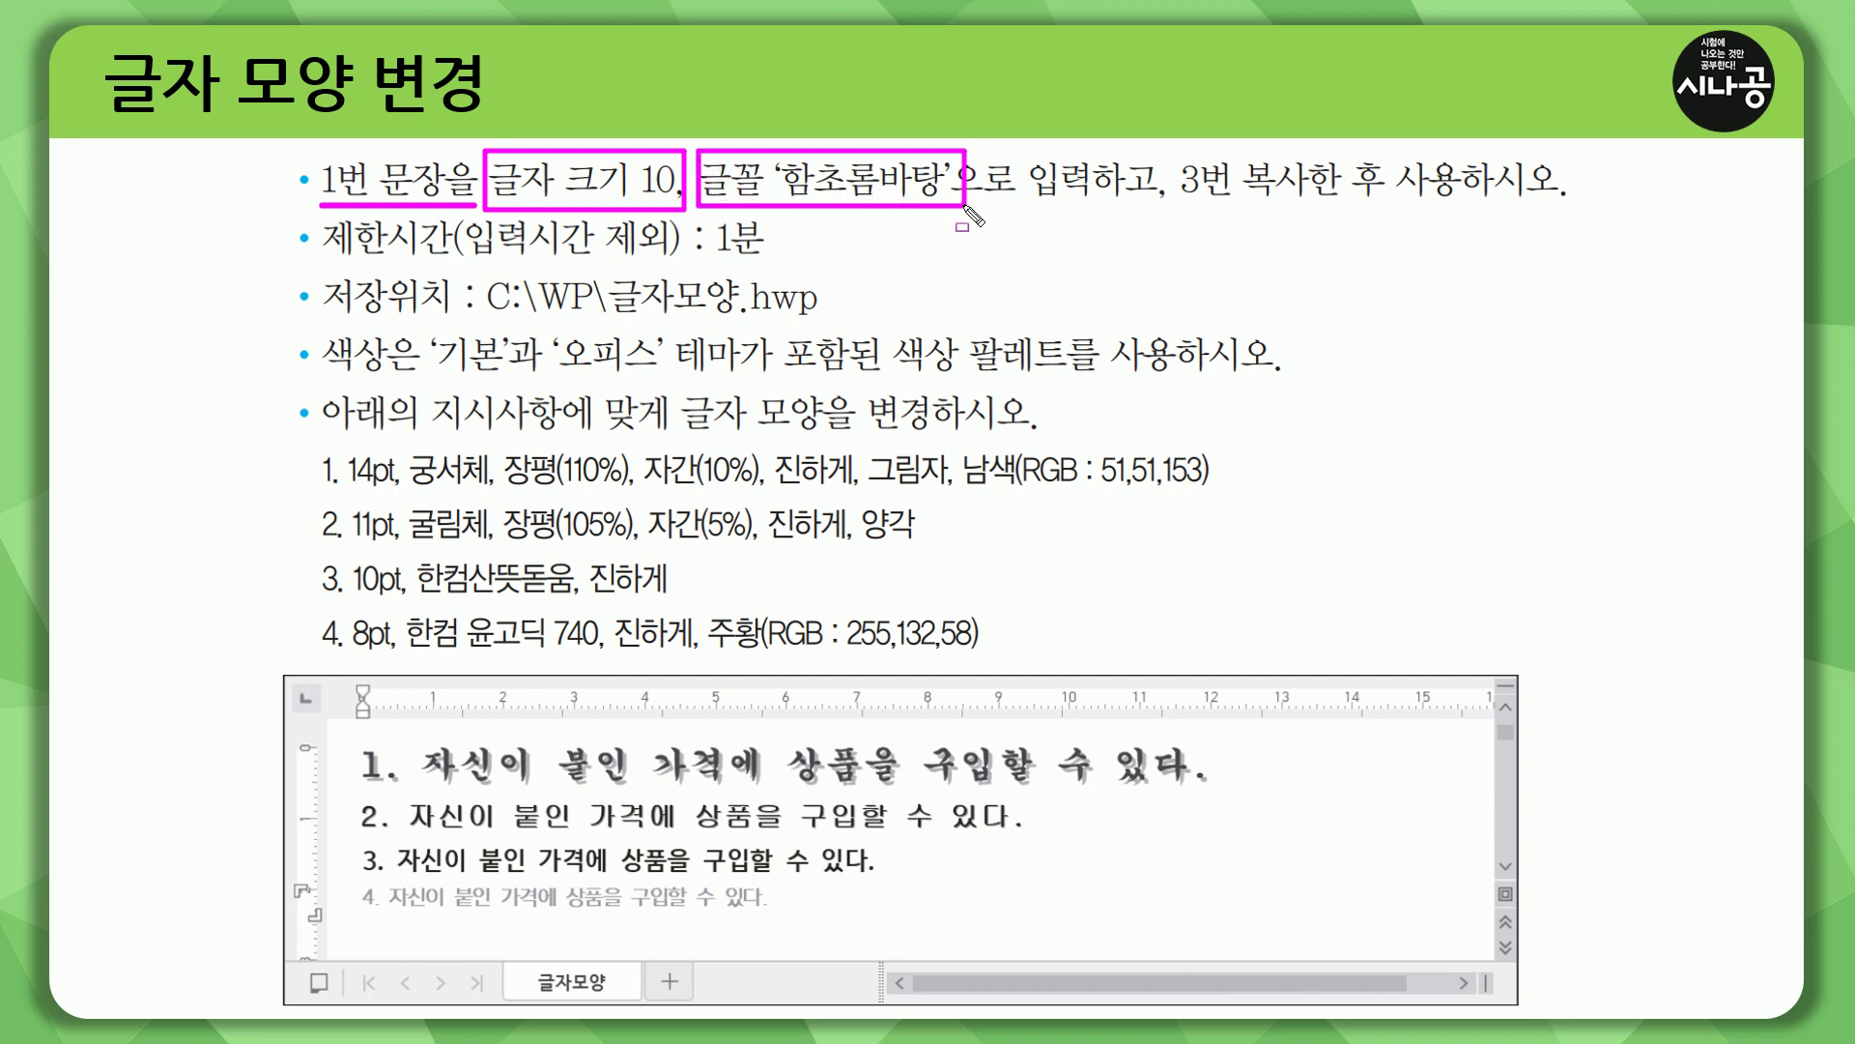
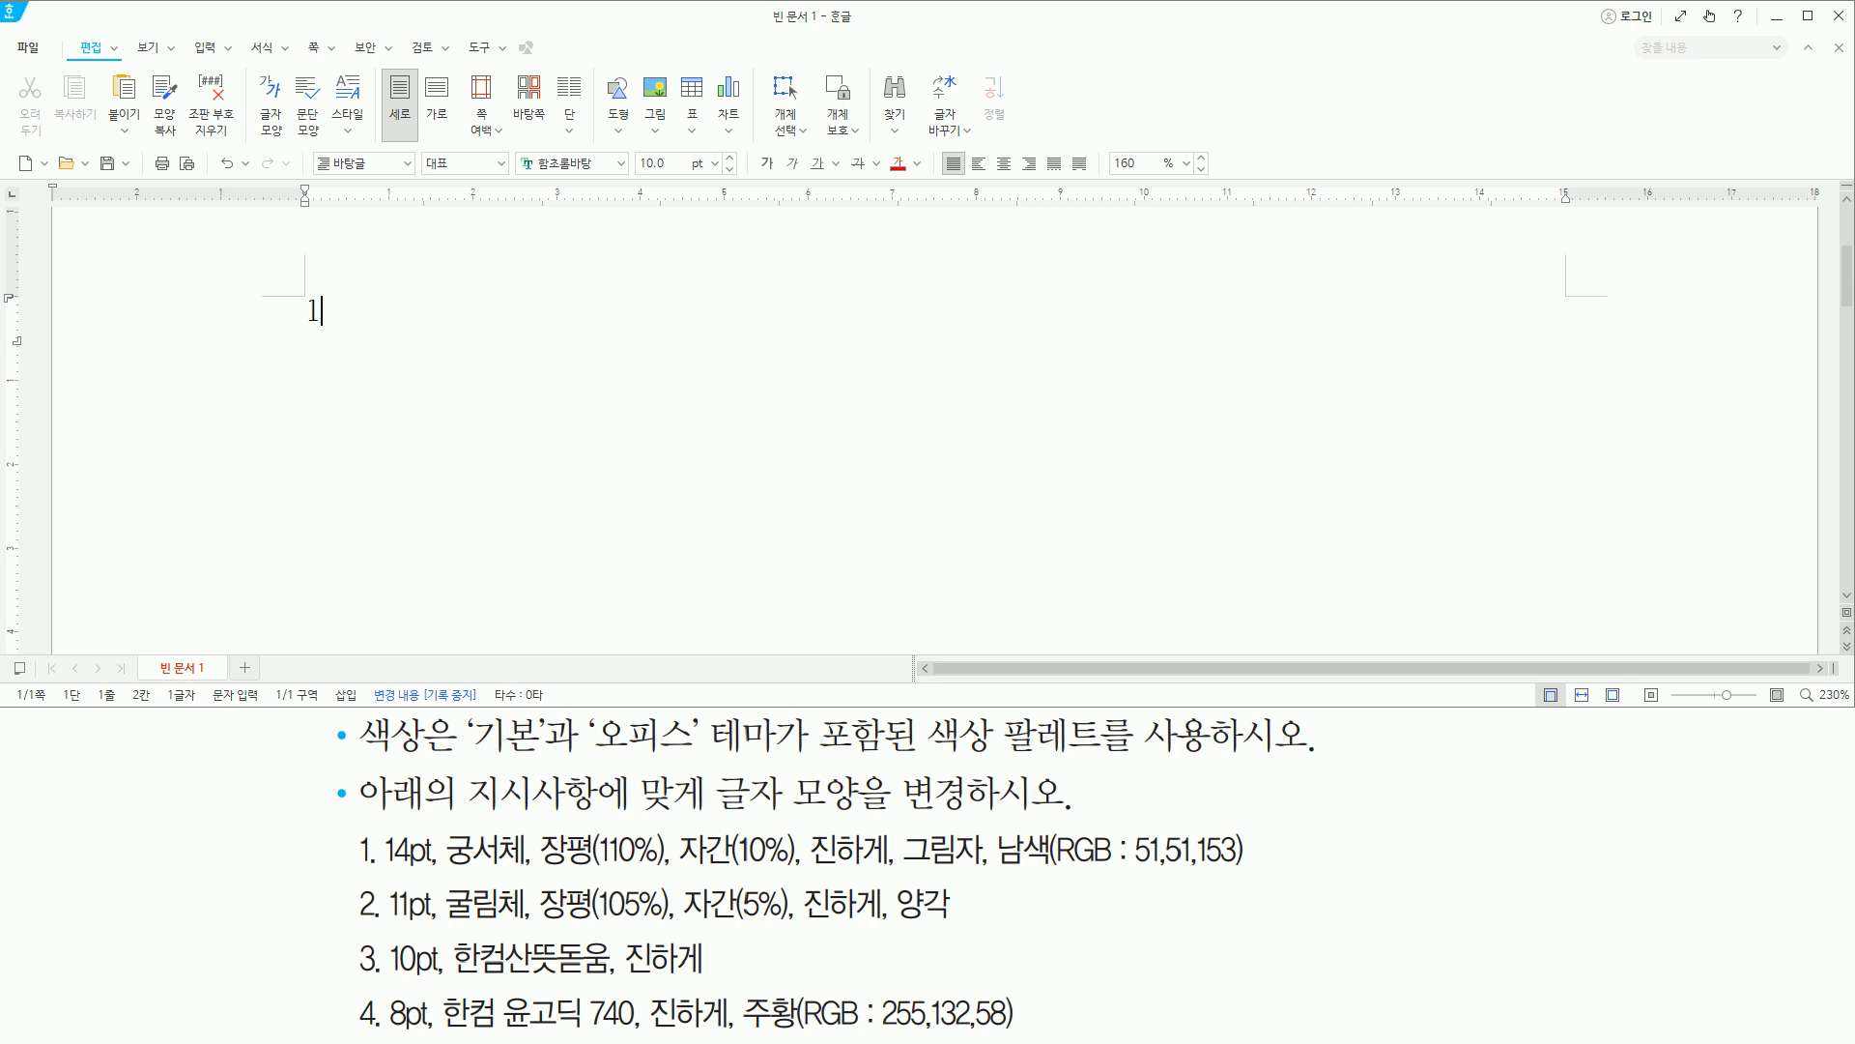
Write "자신이 붙인 가격에 상품을 구입할 수 있다." as numbered item 1 and start item 2 on a new line.
{"action": "type", "text": "자신이 붙인"}
{"action": "type", "text": " 가격에 "}
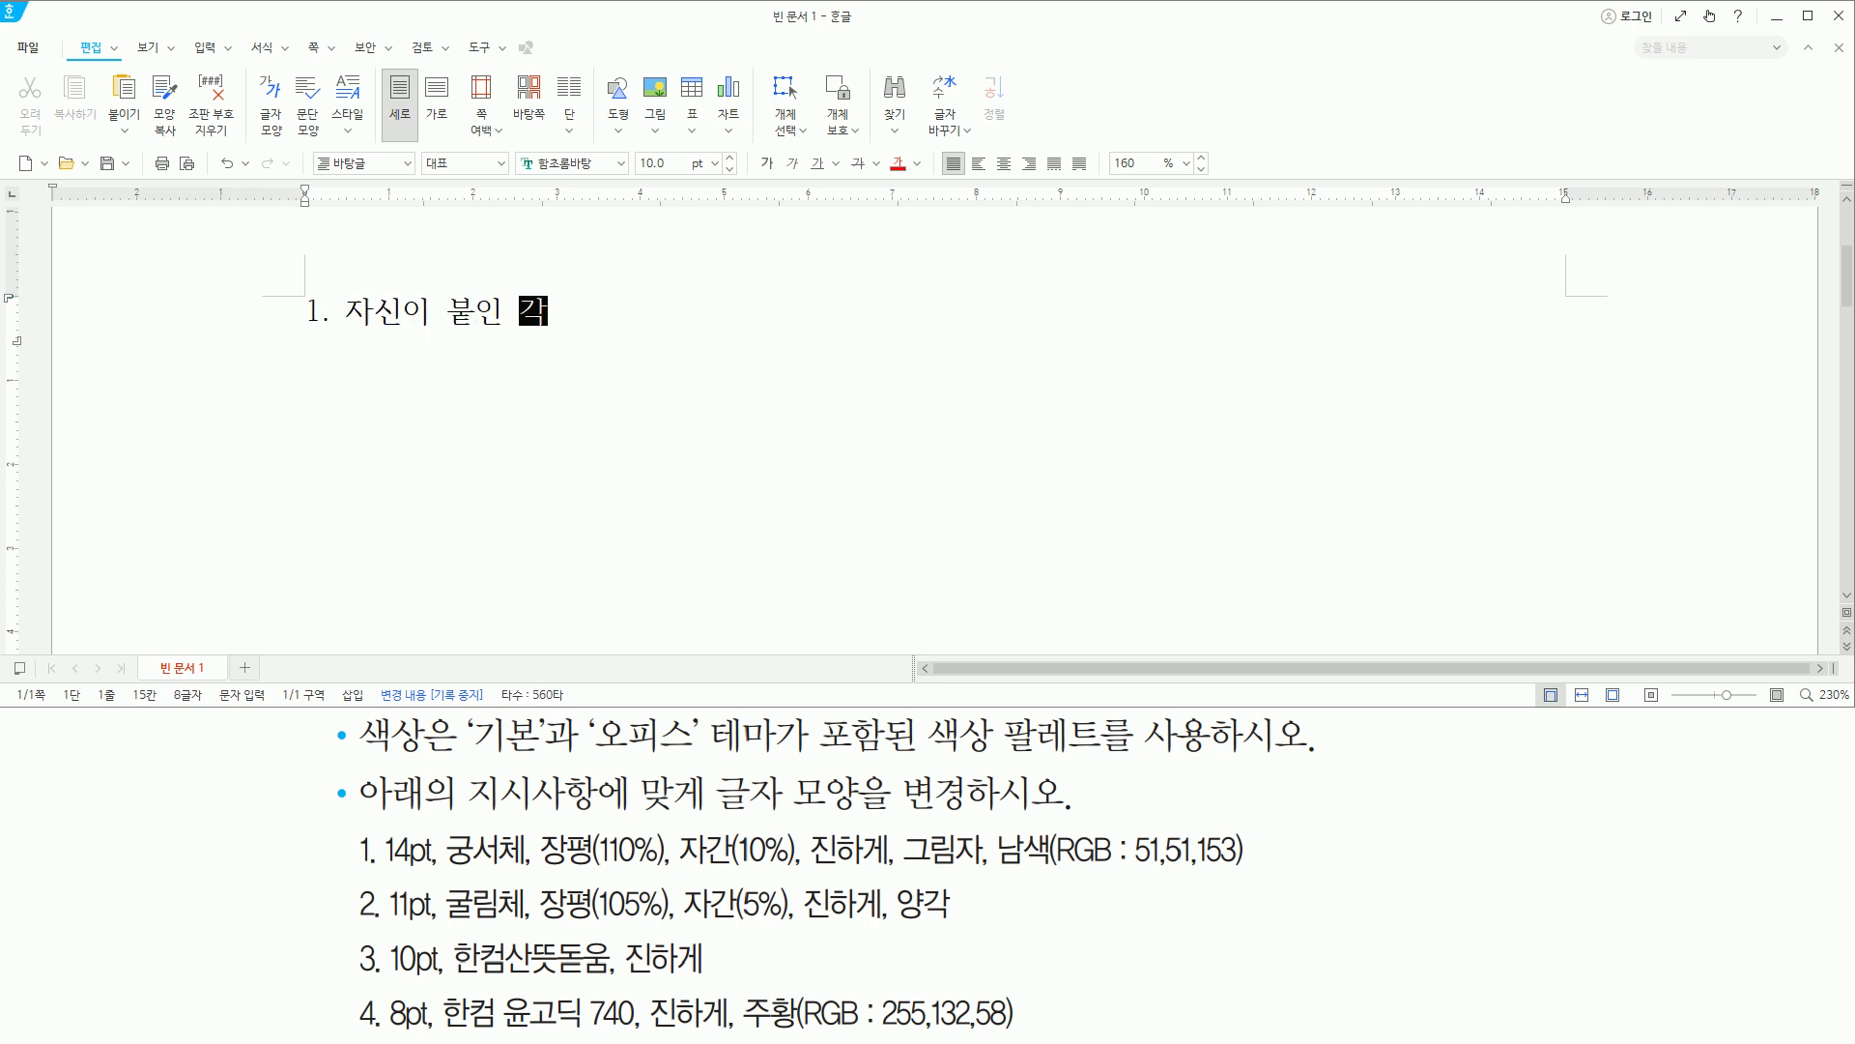
{"action": "type", "text": "상"}
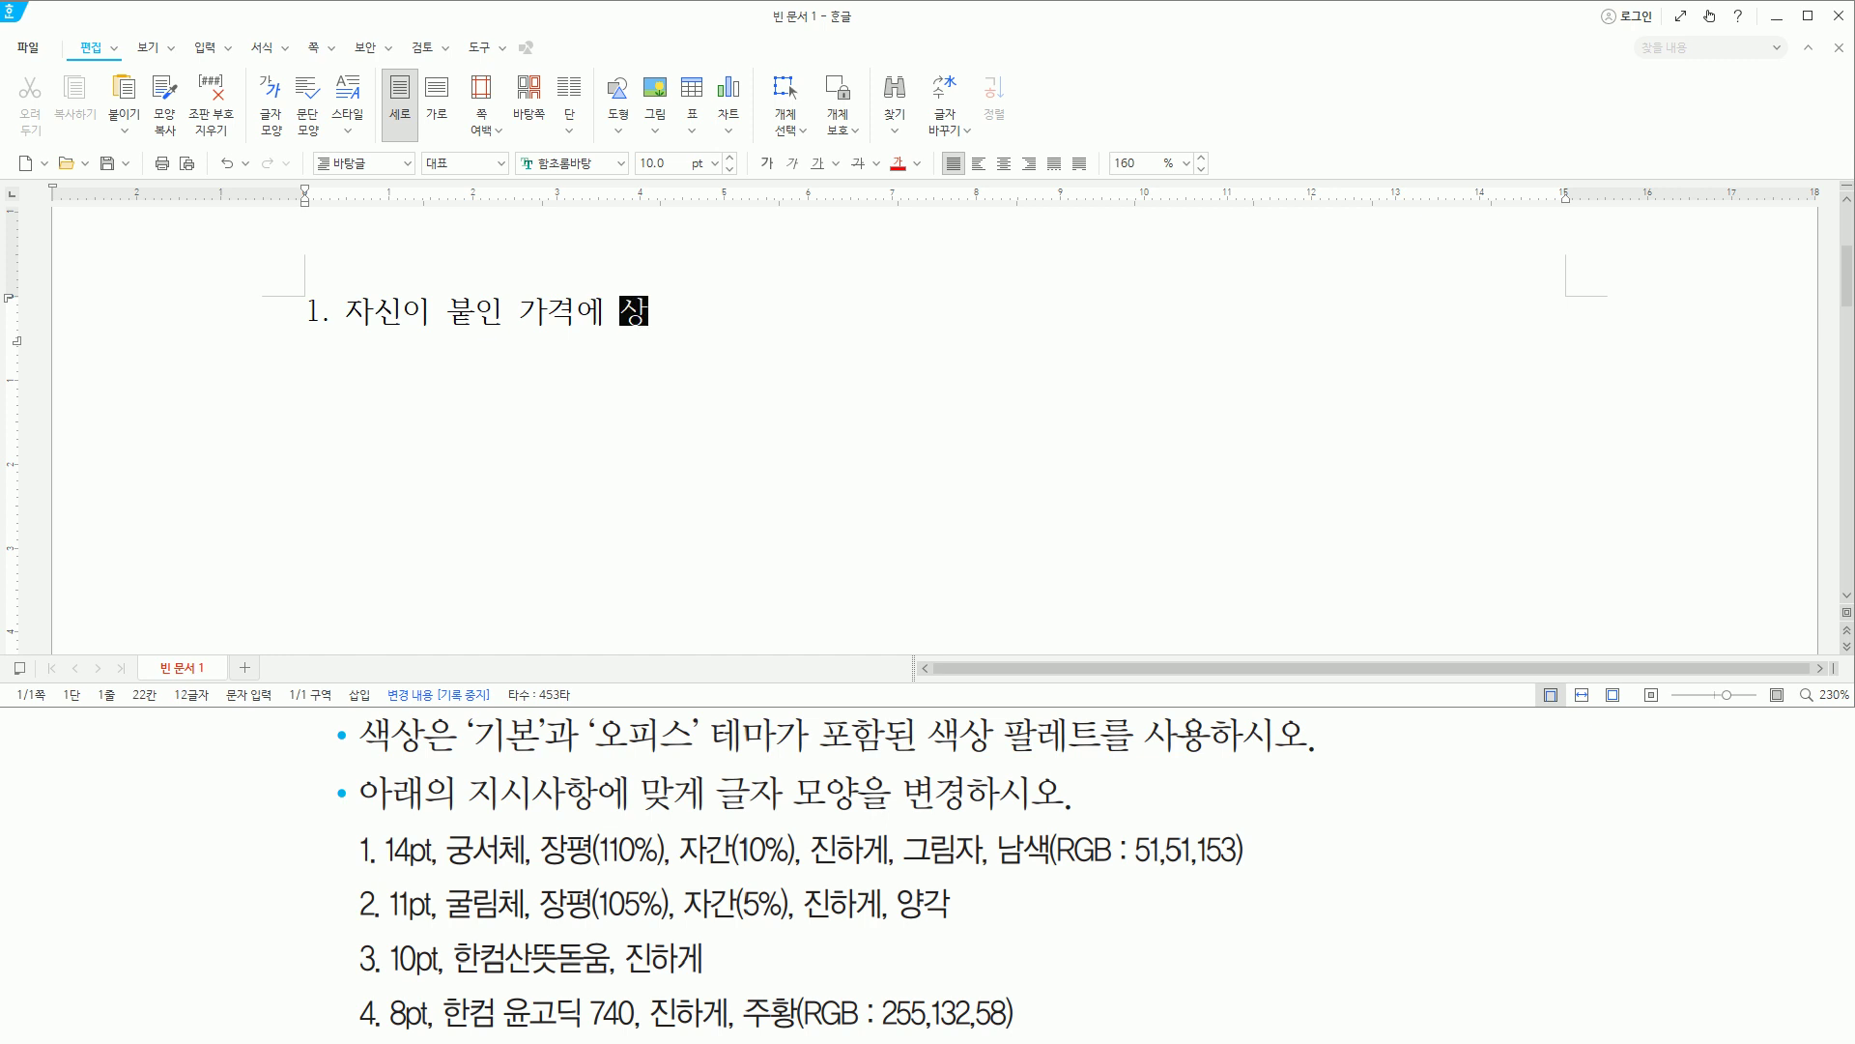
{"action": "type", "text": "품을 구입할"}
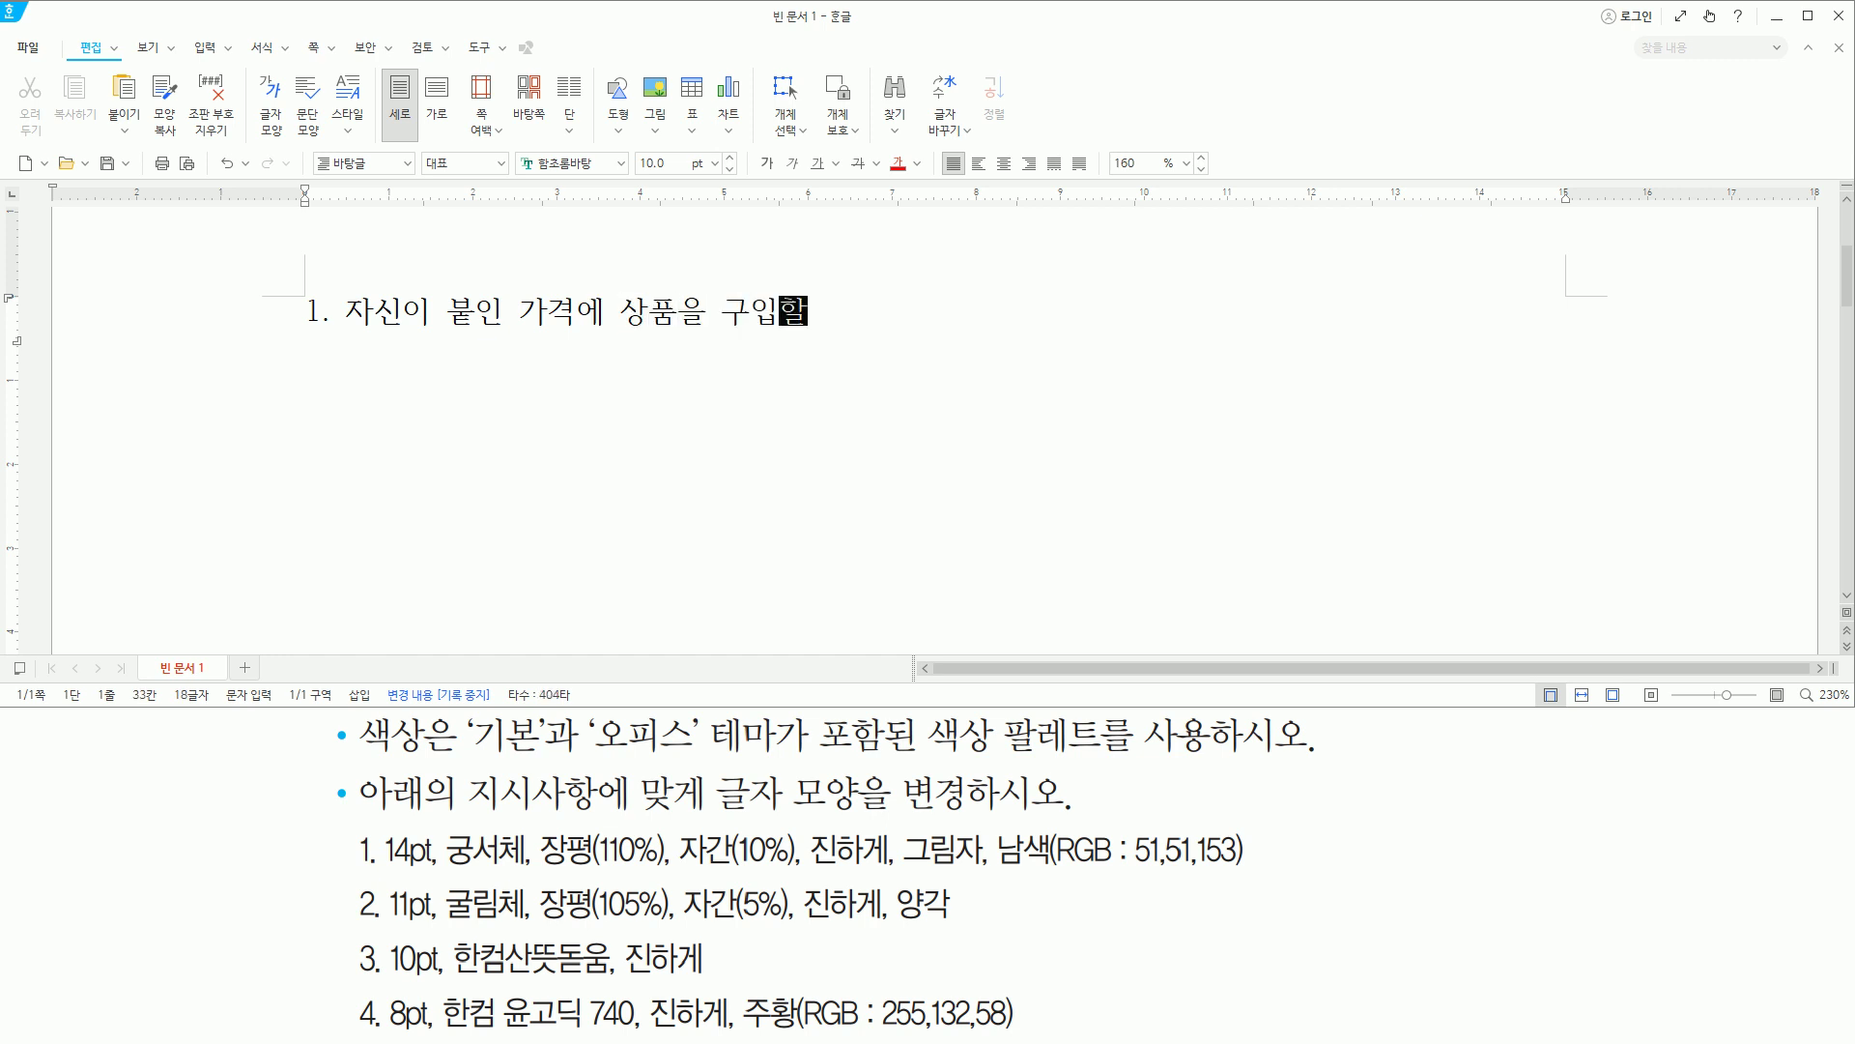
{"action": "type", "text": " 수 있다."}
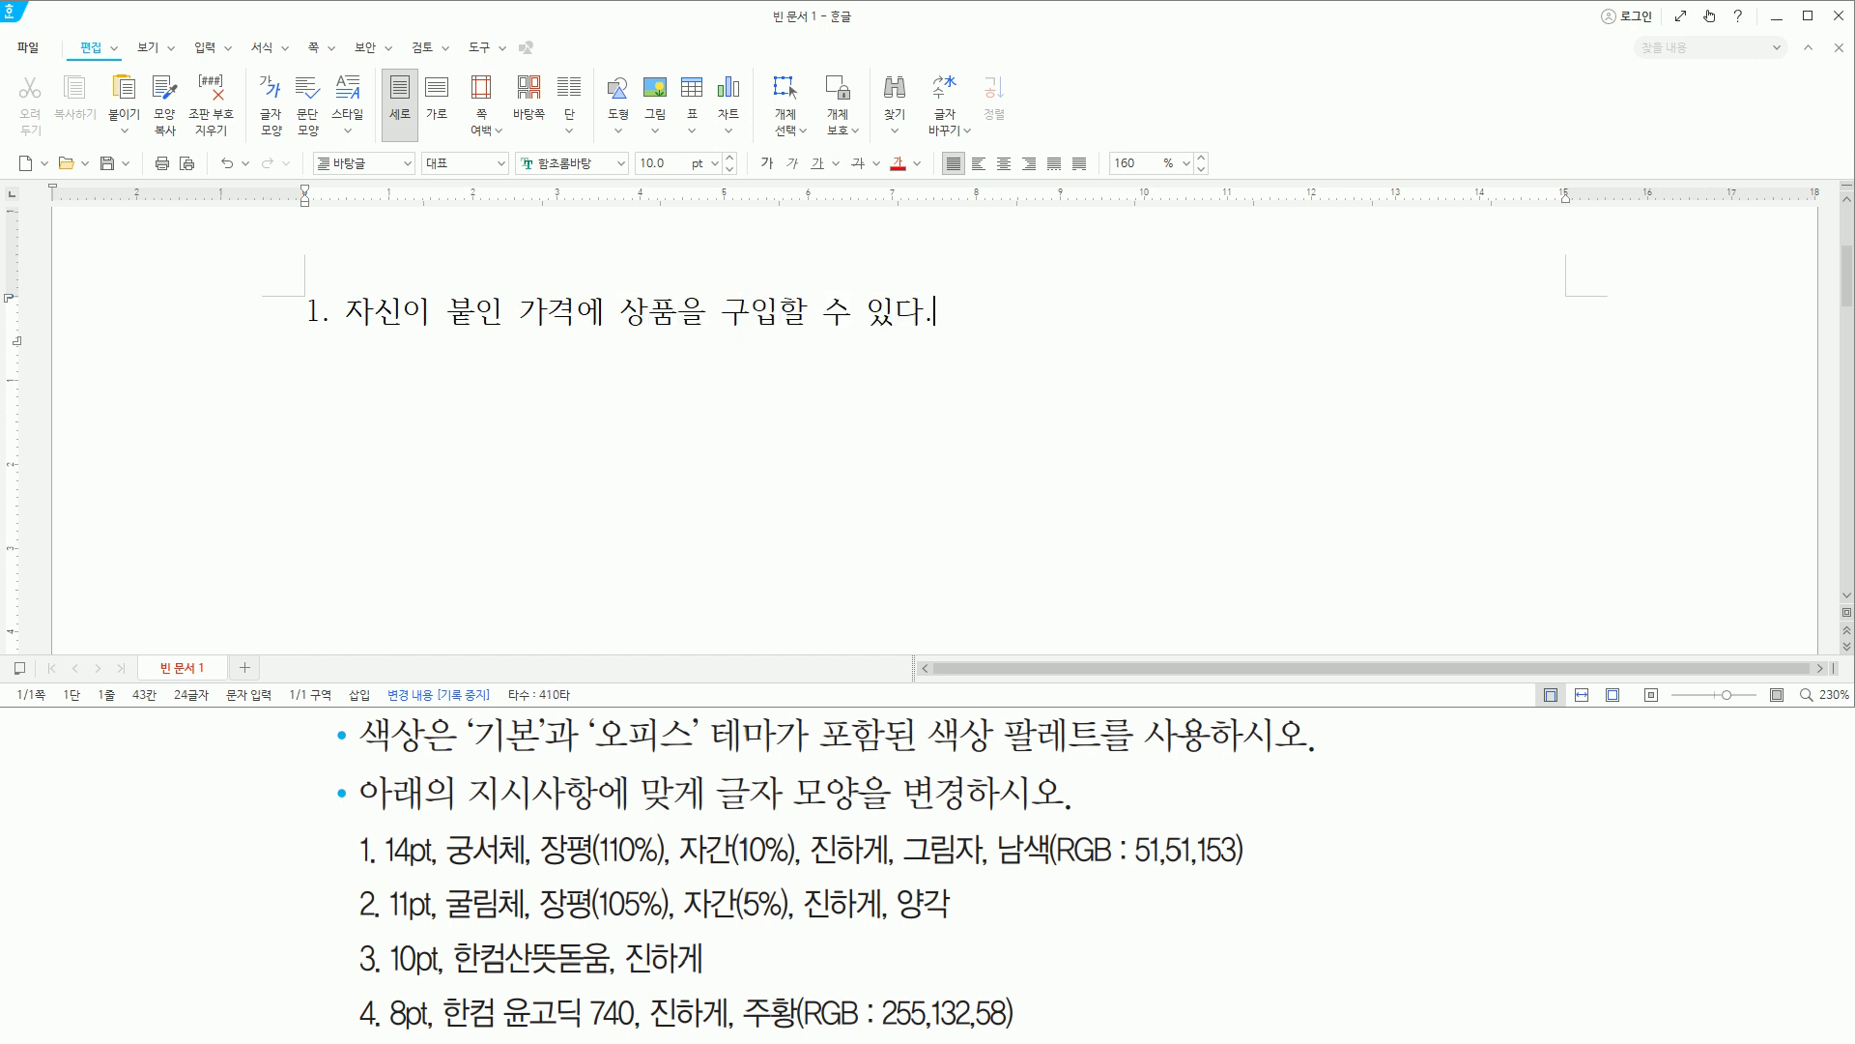
{"action": "key", "text": "Return"}
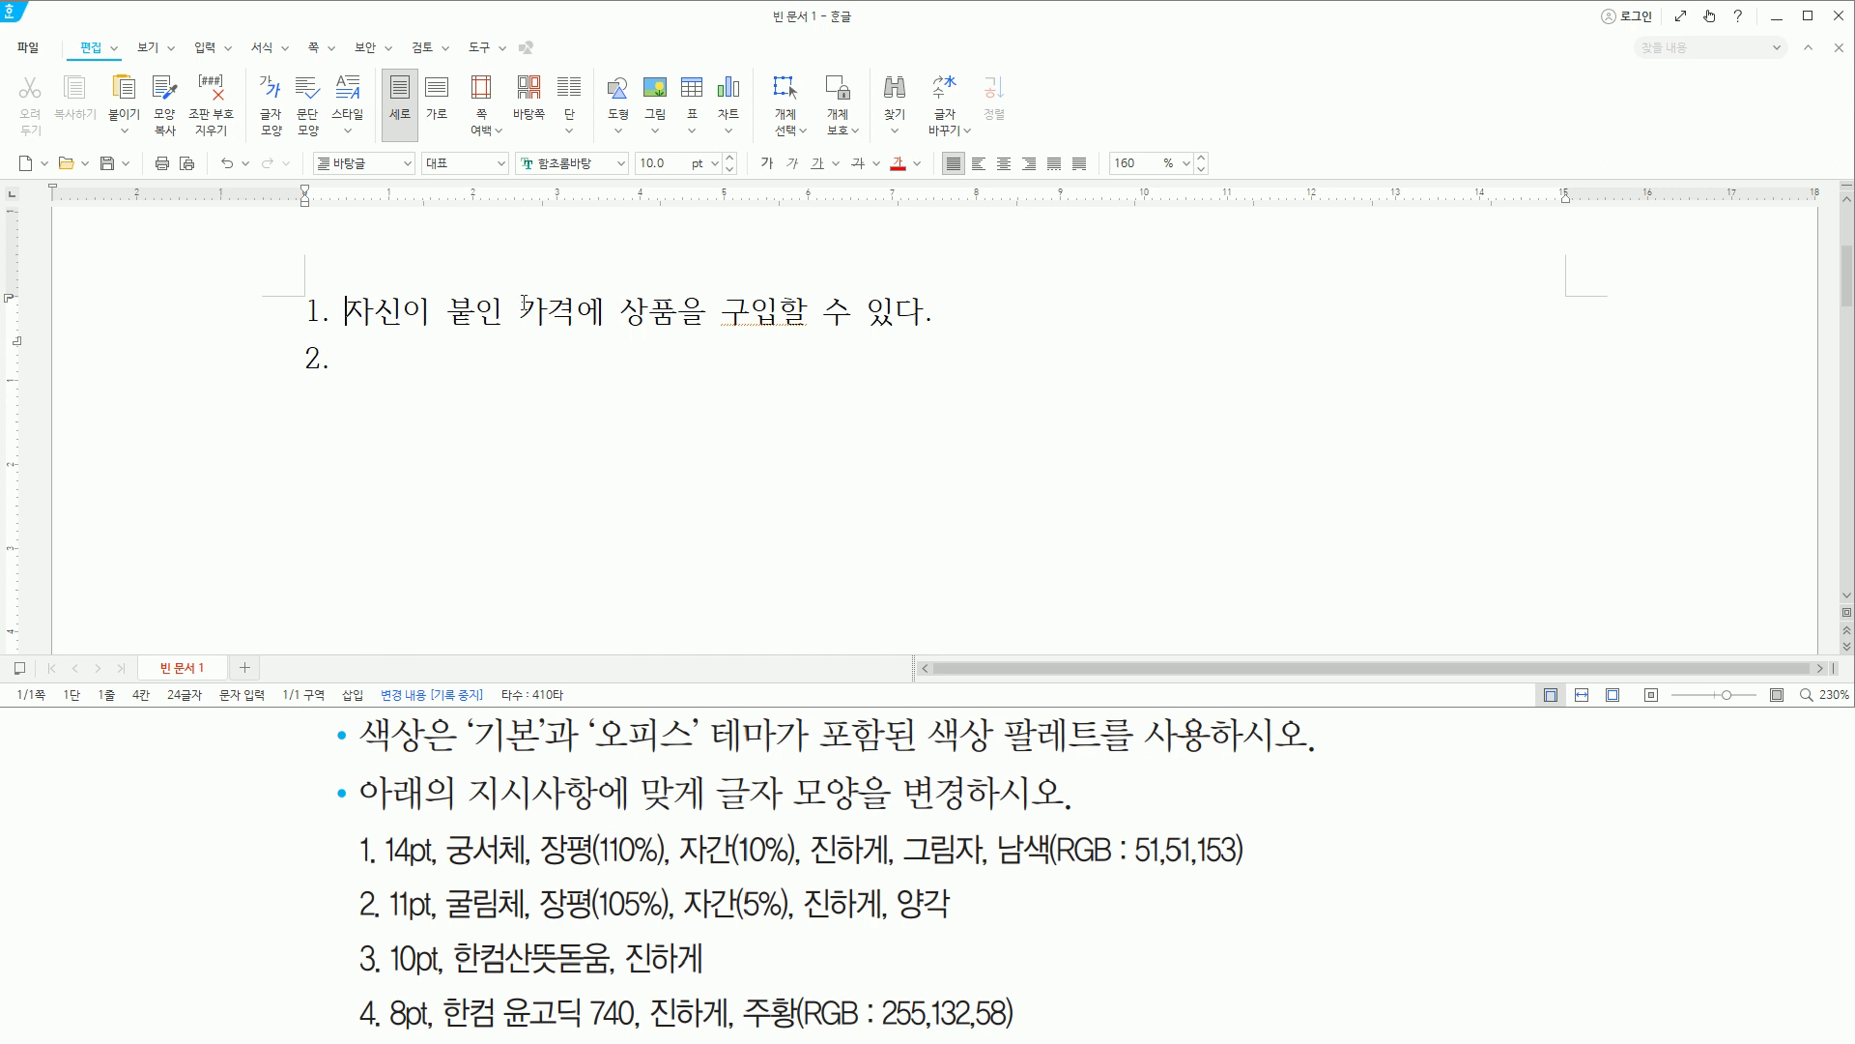
Copy the sentence of item 1 from its first word to the period, leaving out the number.
{"action": "triple_click", "coordinate": [524, 303]}
{"action": "key", "text": "Home"}
{"action": "key", "text": "Hangul"}
{"action": "key", "text": "shift+End"}
{"action": "key", "text": "ctrl+c"}
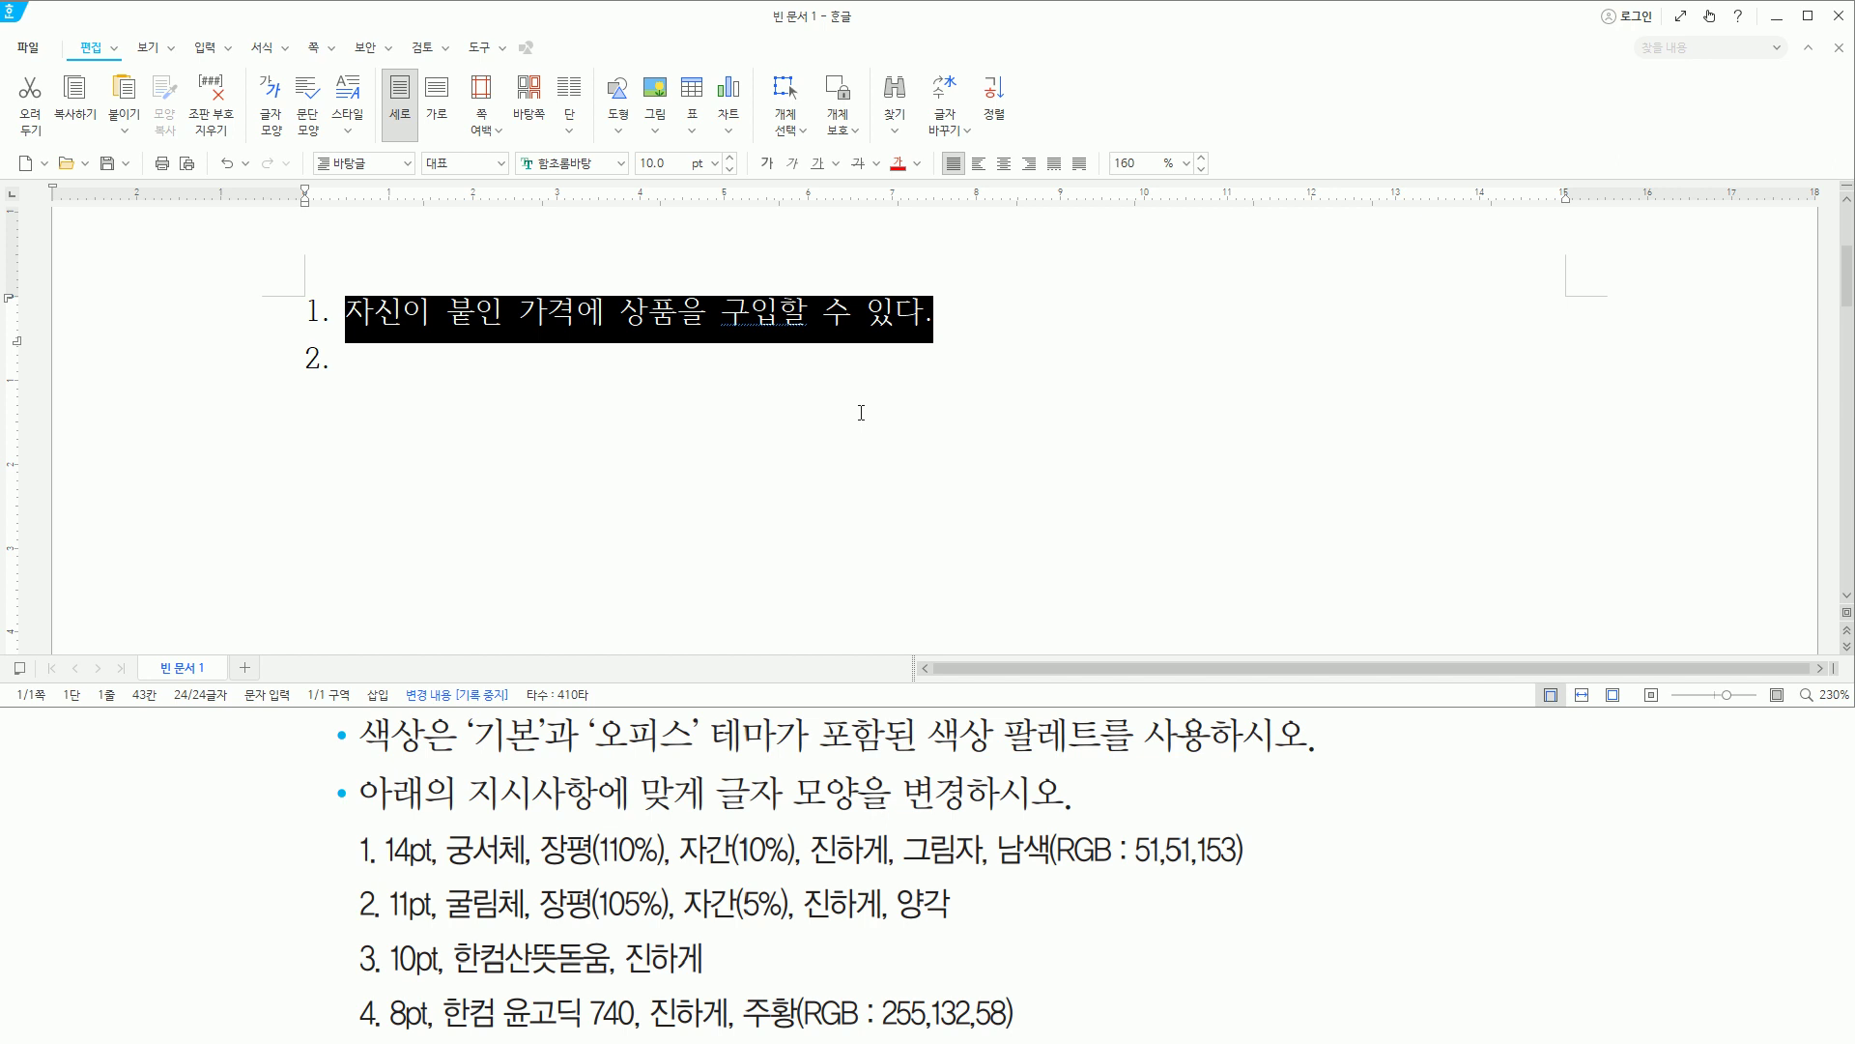
Paste the copied sentence into item 2 and into new numbered items 3 and 4.
{"action": "left_click", "coordinate": [861, 413]}
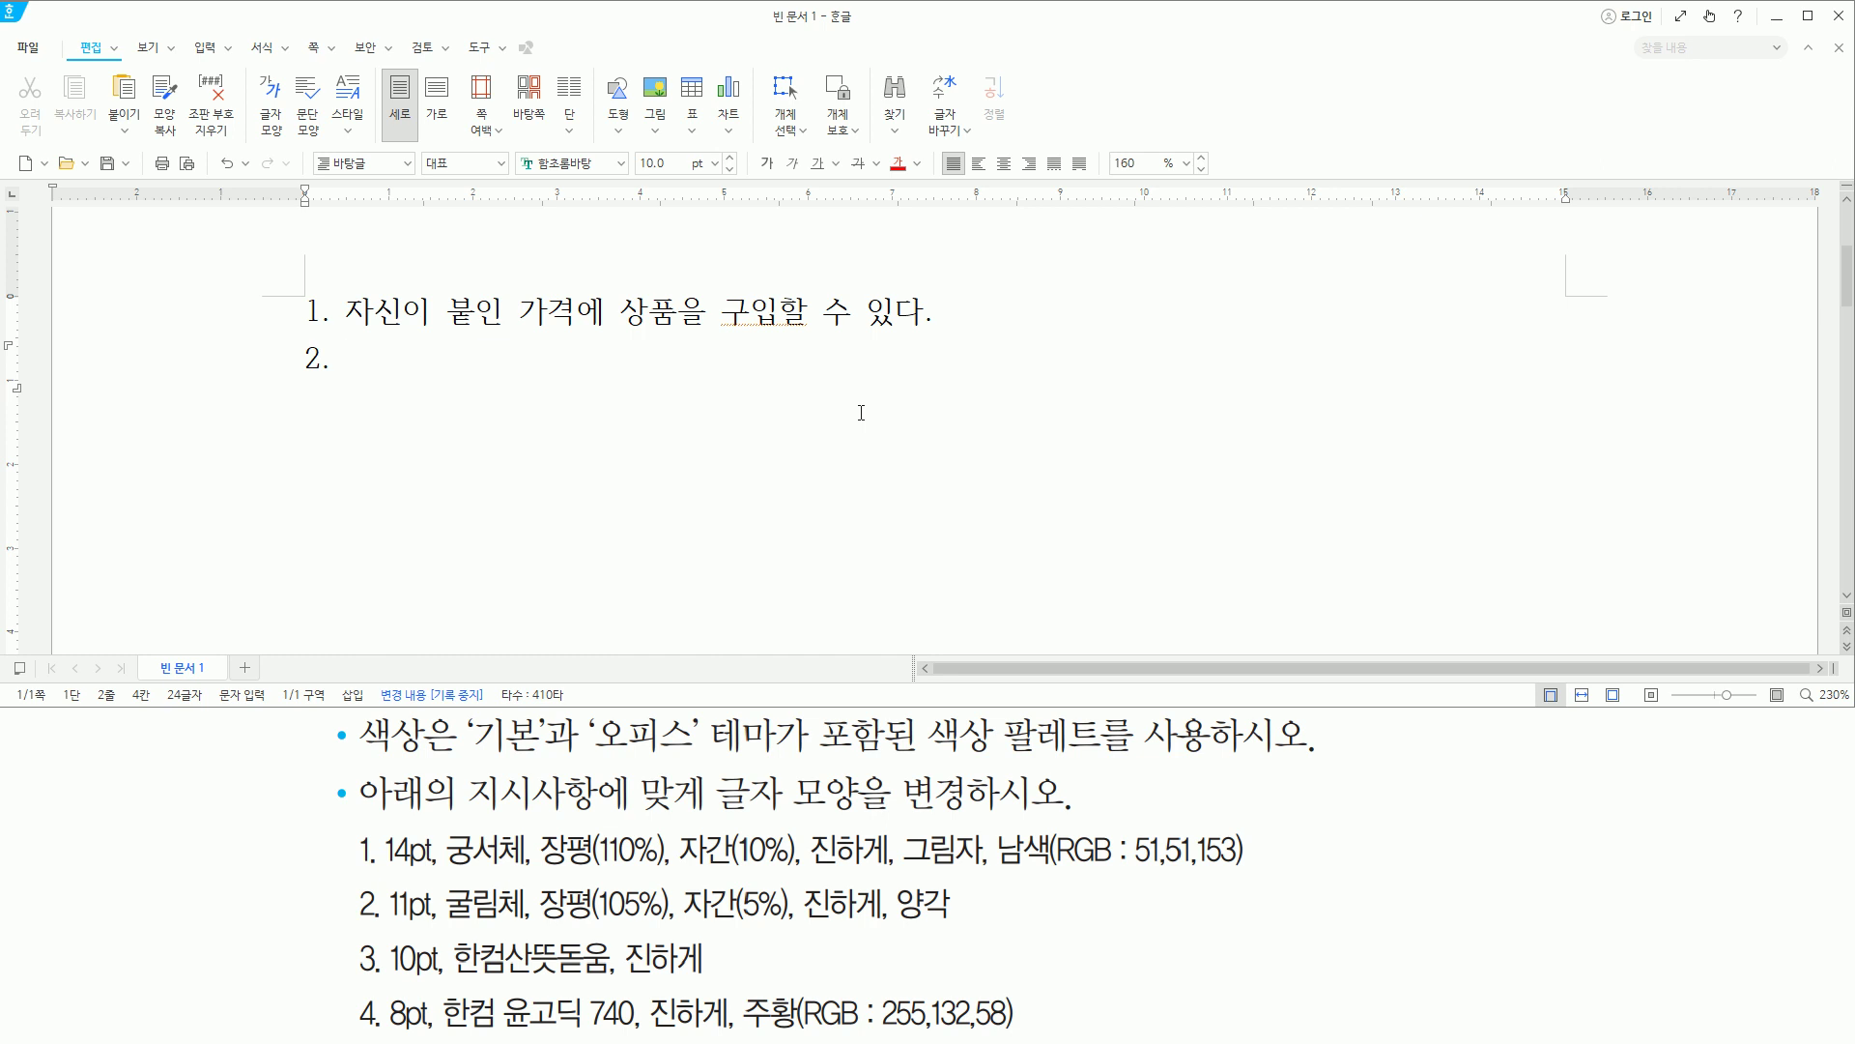
{"action": "key", "text": "ctrl+v"}
{"action": "key", "text": "Return"}
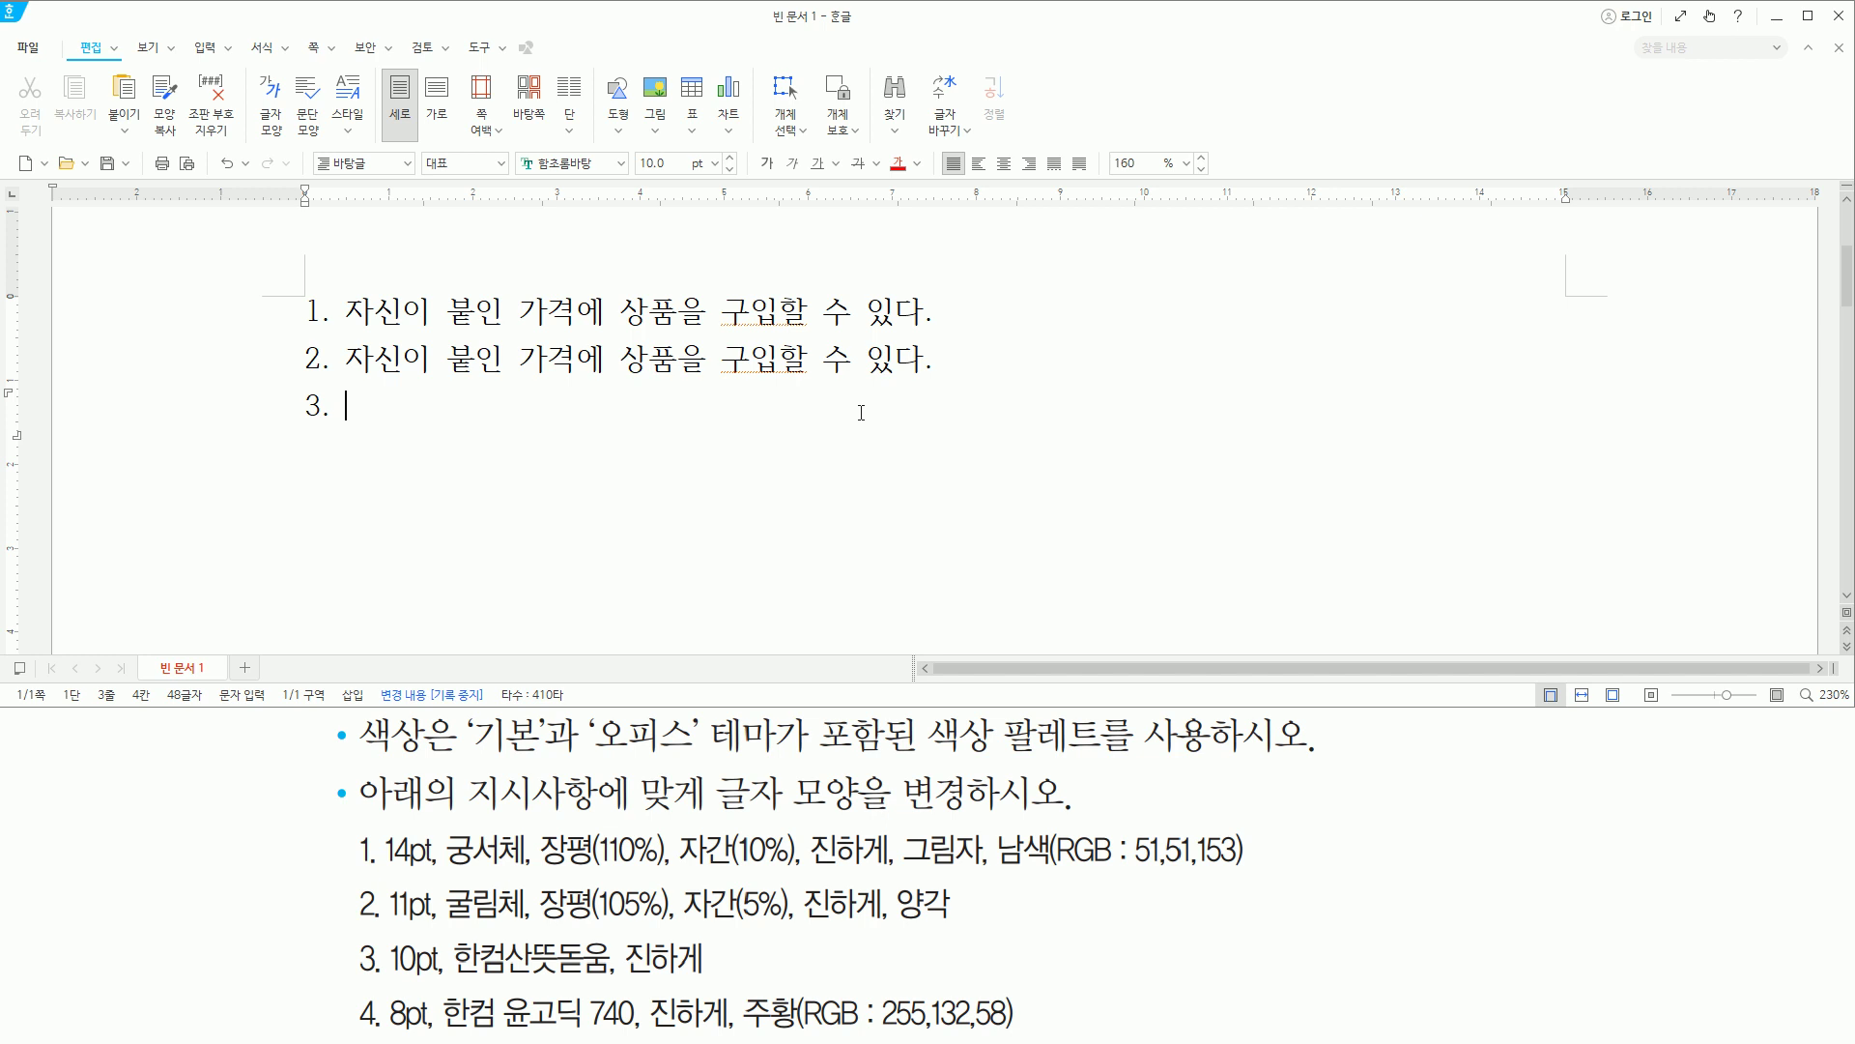
{"action": "key", "text": "ctrl+v"}
{"action": "key", "text": "Return"}
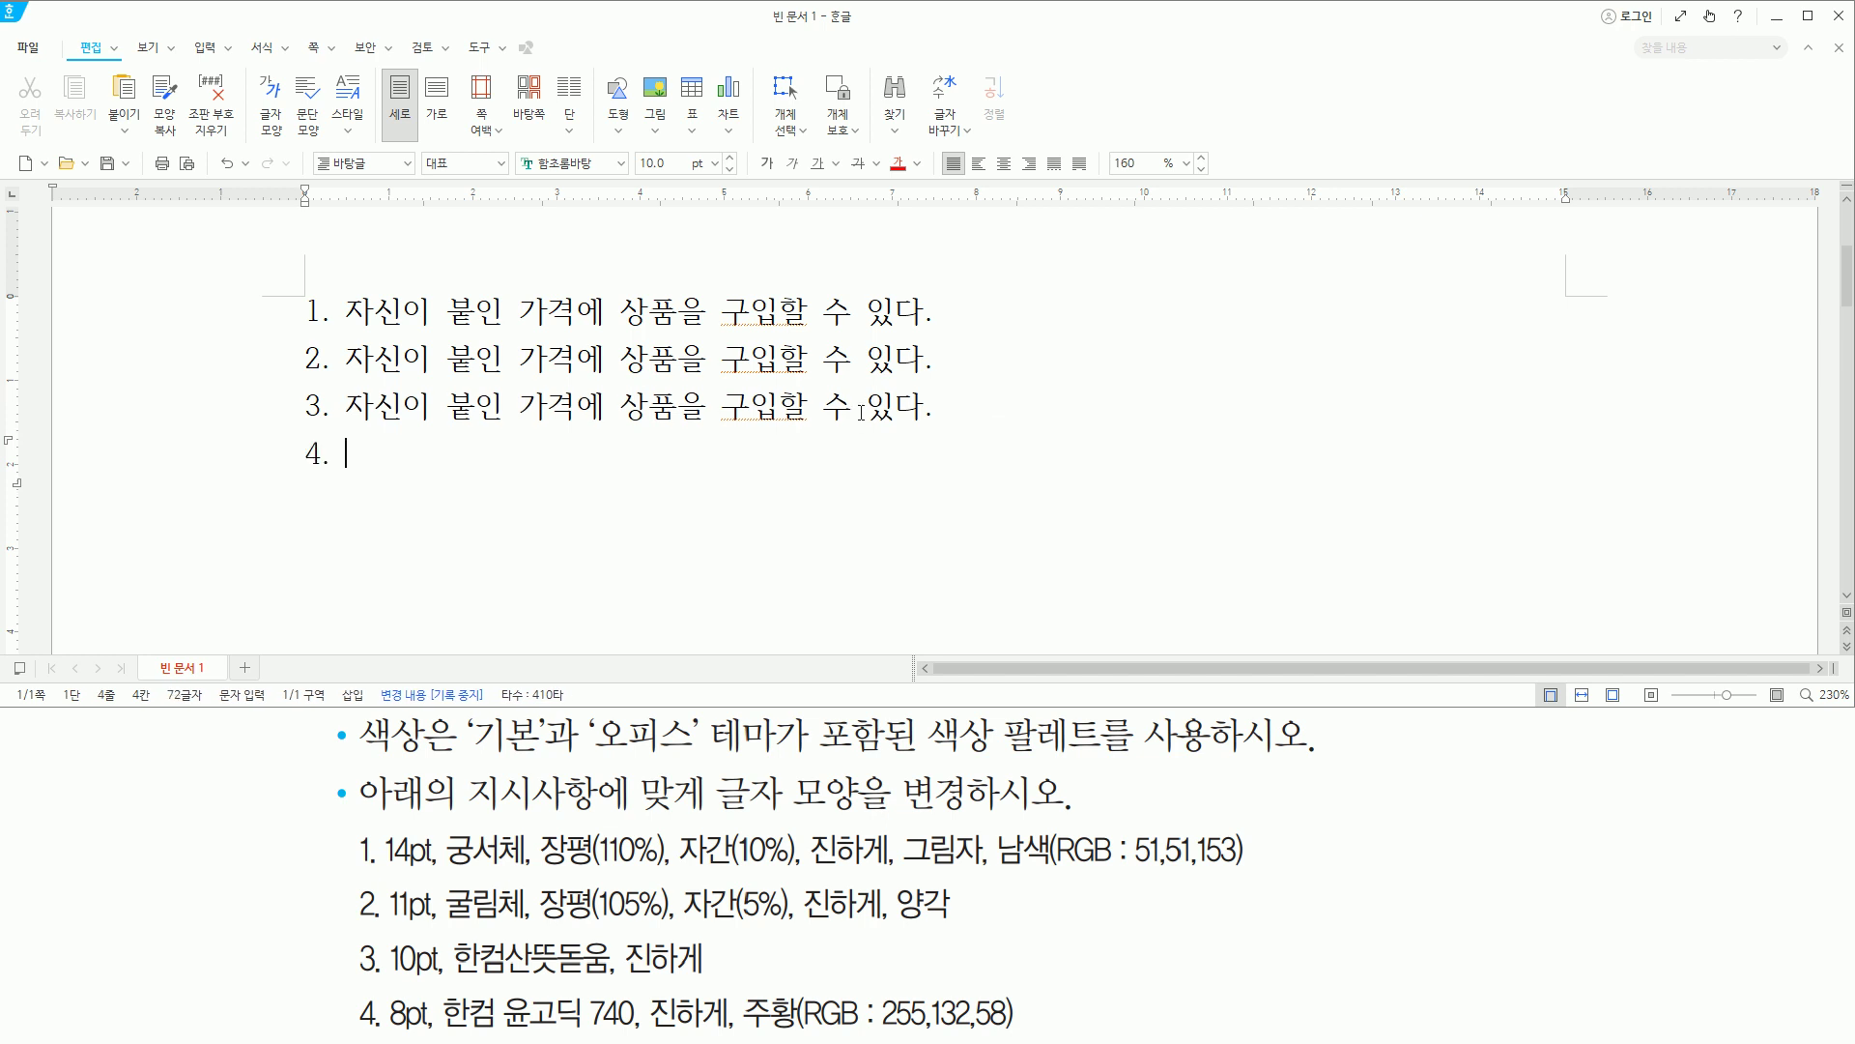
{"action": "key", "text": "ctrl+v"}
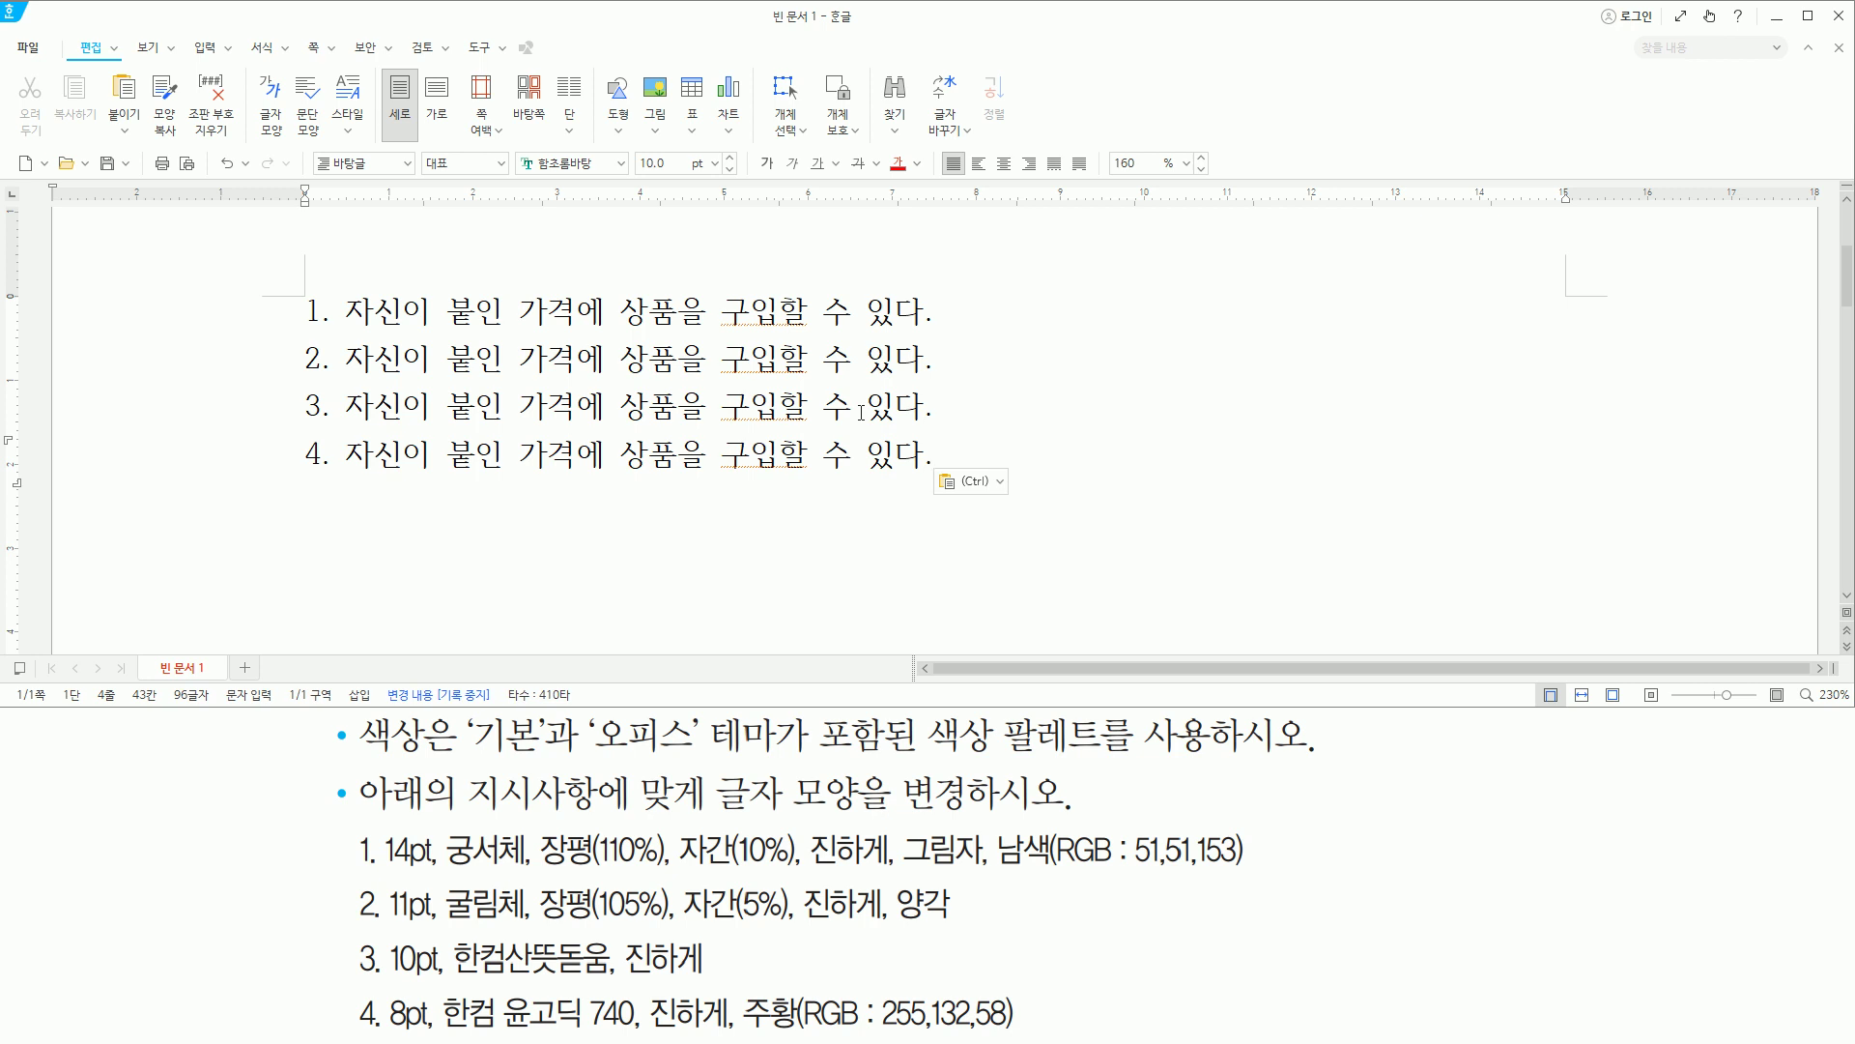
{"action": "key", "text": "Up"}
{"action": "key", "text": "Up"}
{"action": "key", "text": "Up"}
{"action": "mouse_move", "coordinate": [350, 820]}
{"action": "left_mouse_down"}
{"action": "mouse_move", "coordinate": [366, 952]}
{"action": "mouse_move", "coordinate": [1259, 1032]}
{"action": "left_mouse_up"}
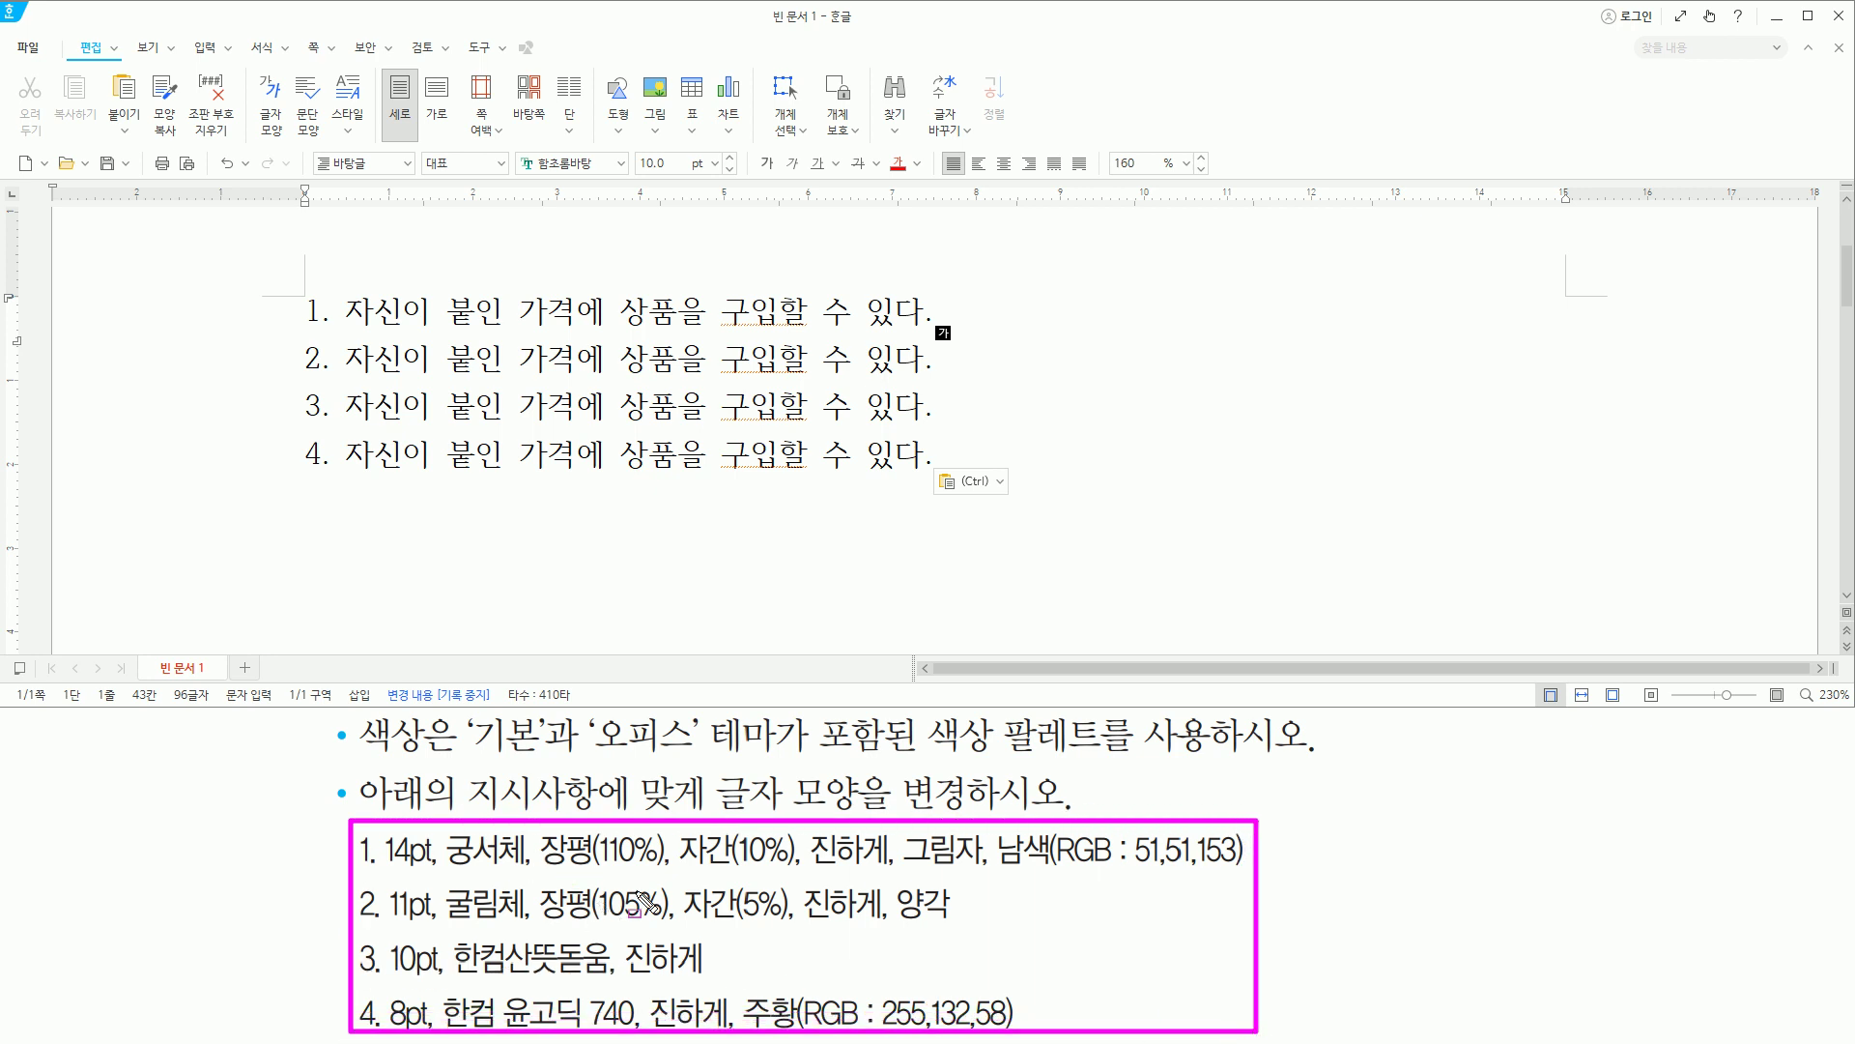
{"action": "key", "text": "Escape"}
{"action": "left_click", "coordinate": [428, 569]}
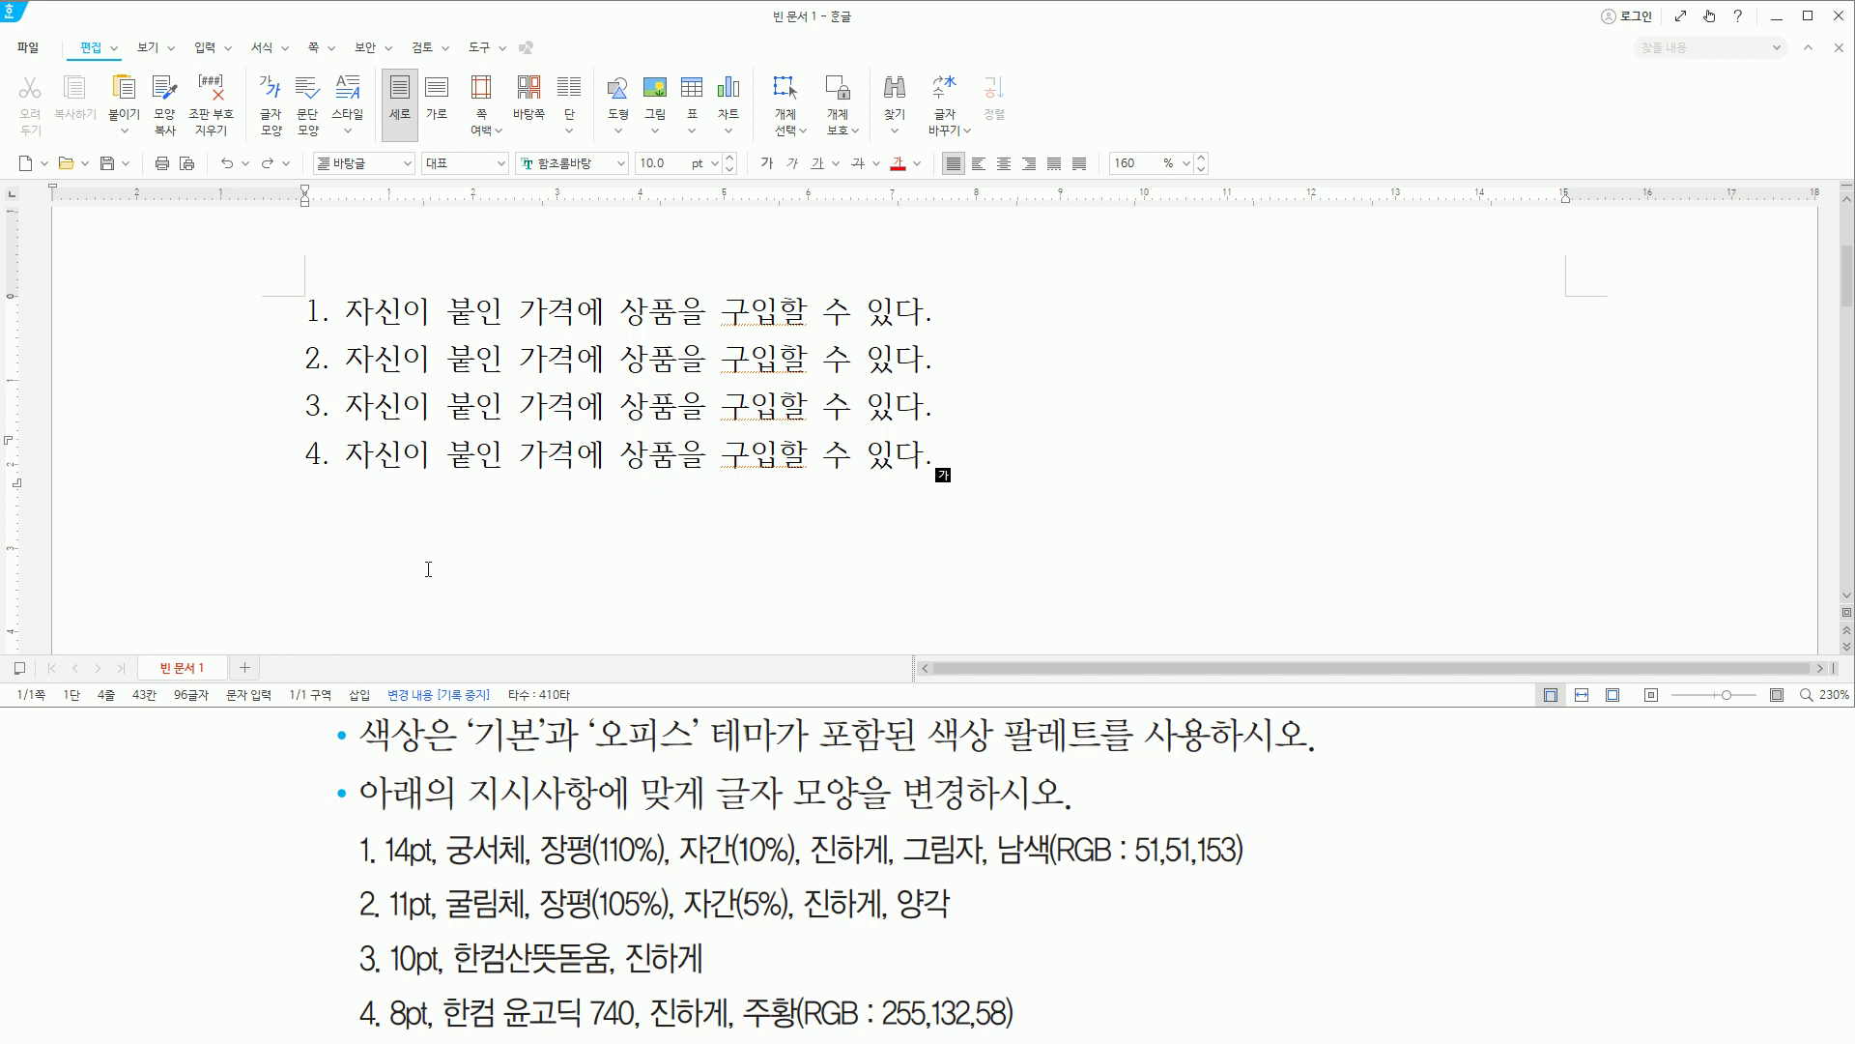
{"action": "key", "text": "Up"}
{"action": "key", "text": "Up"}
{"action": "key", "text": "Up"}
{"action": "left_click_drag", "start_coordinate": [923, 432], "coordinate": [948, 483]}
{"action": "left_click_drag", "start_coordinate": [935, 295], "coordinate": [935, 328]}
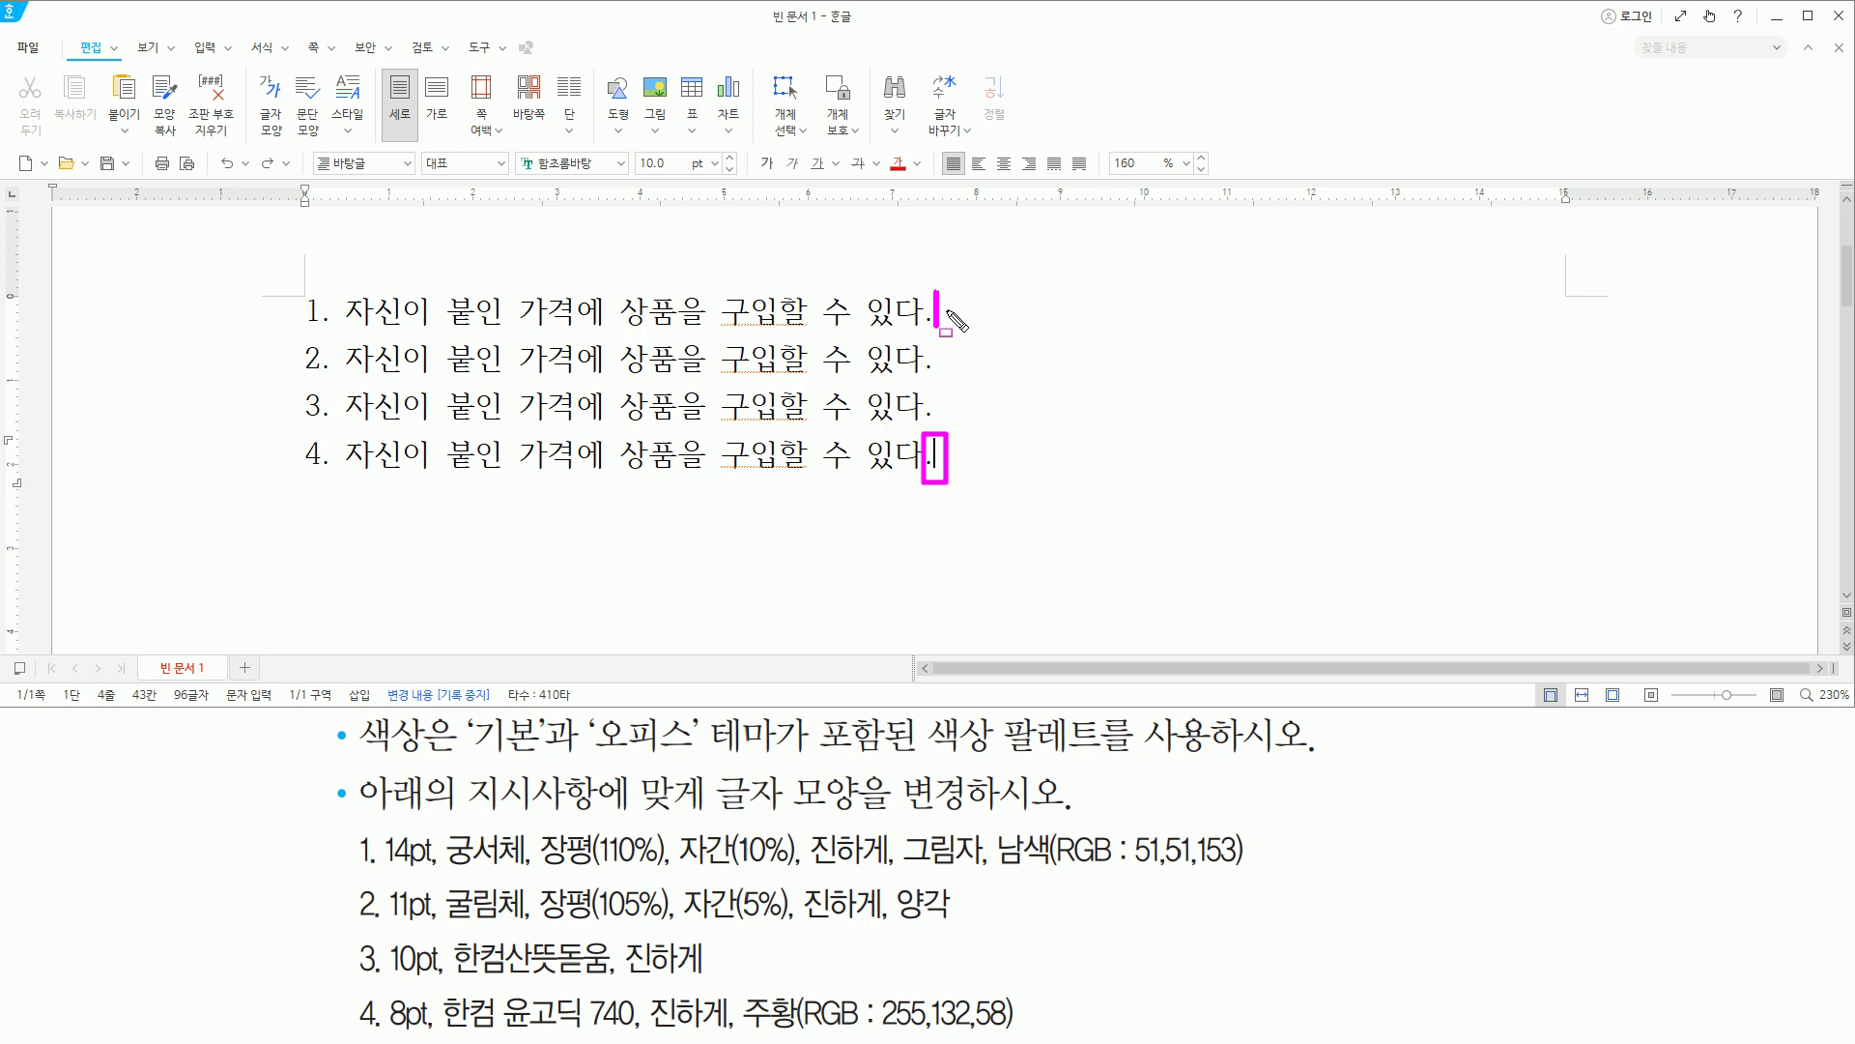
{"action": "key", "text": "Escape"}
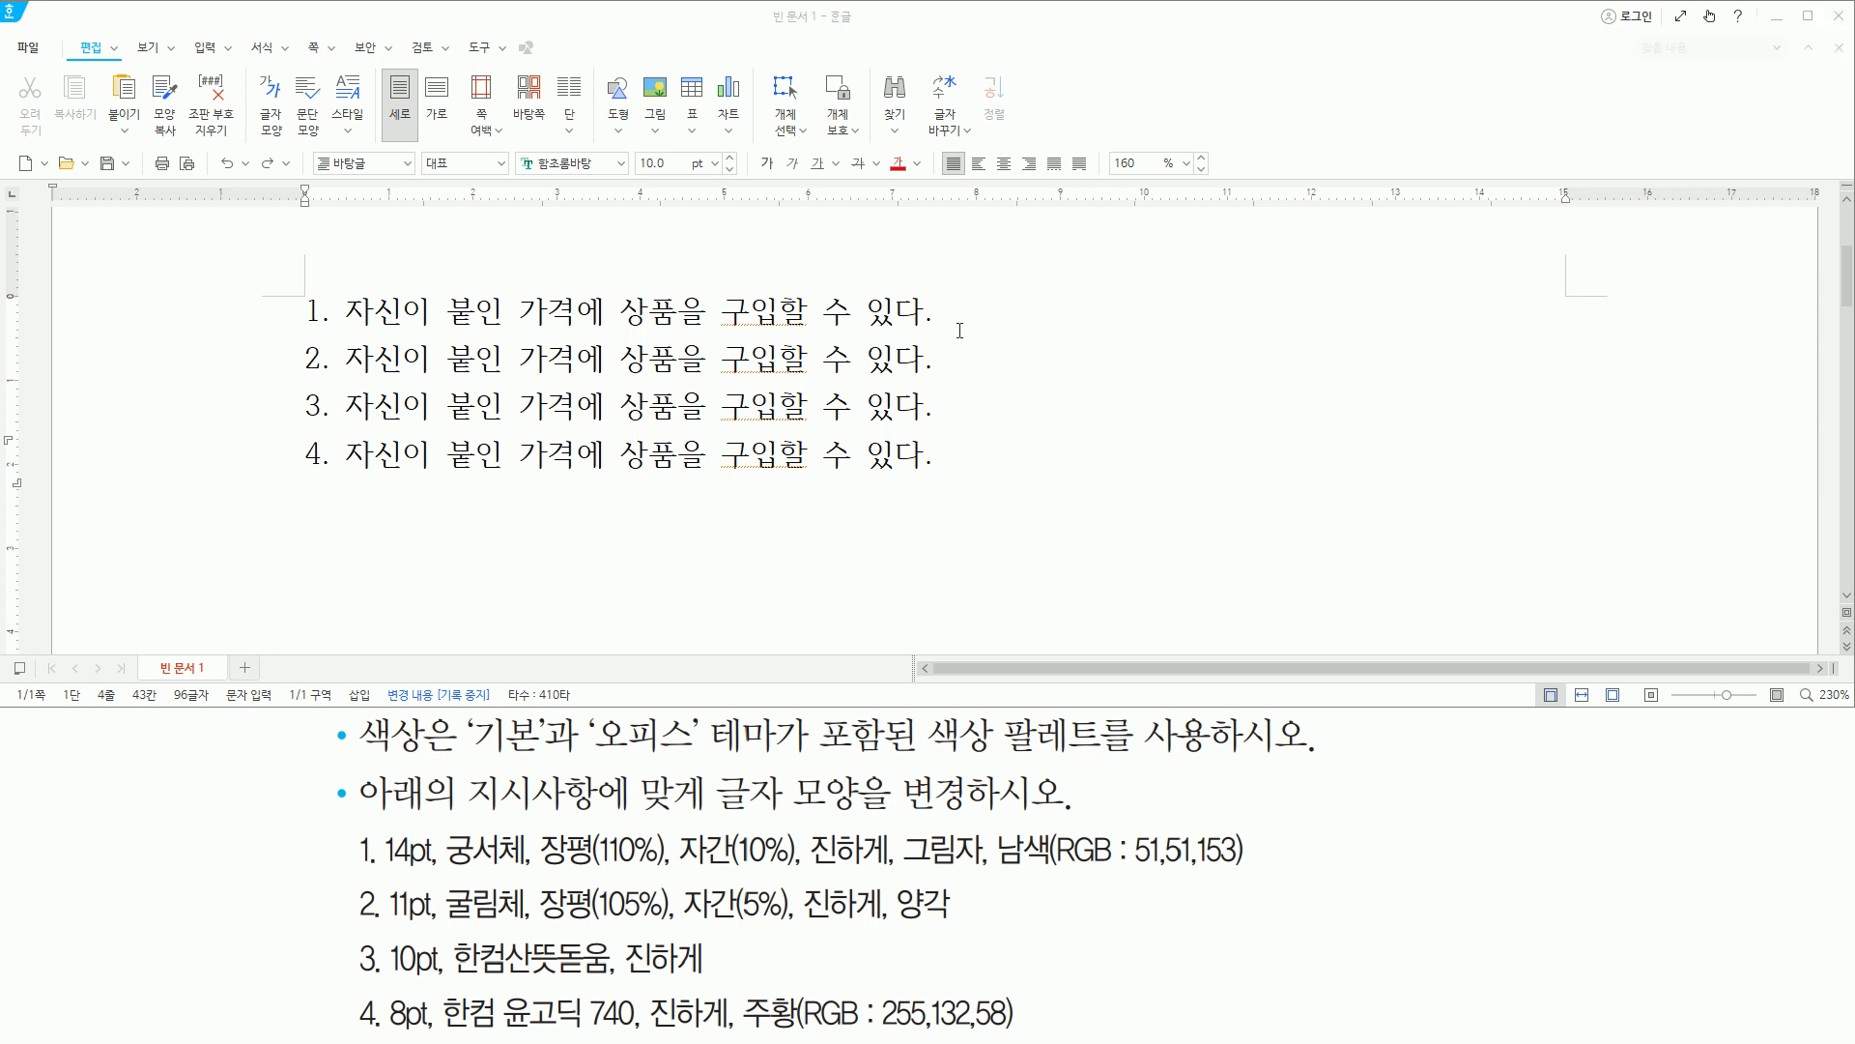
Select the sentence of item 1 without its number and open the 글자 모양 character formatting settings for it.
{"action": "key", "text": "Up"}
{"action": "key", "text": "Up"}
{"action": "mouse_move", "coordinate": [923, 280]}
{"action": "left_mouse_down"}
{"action": "mouse_move", "coordinate": [942, 344]}
{"action": "mouse_move", "coordinate": [957, 335]}
{"action": "left_mouse_up"}
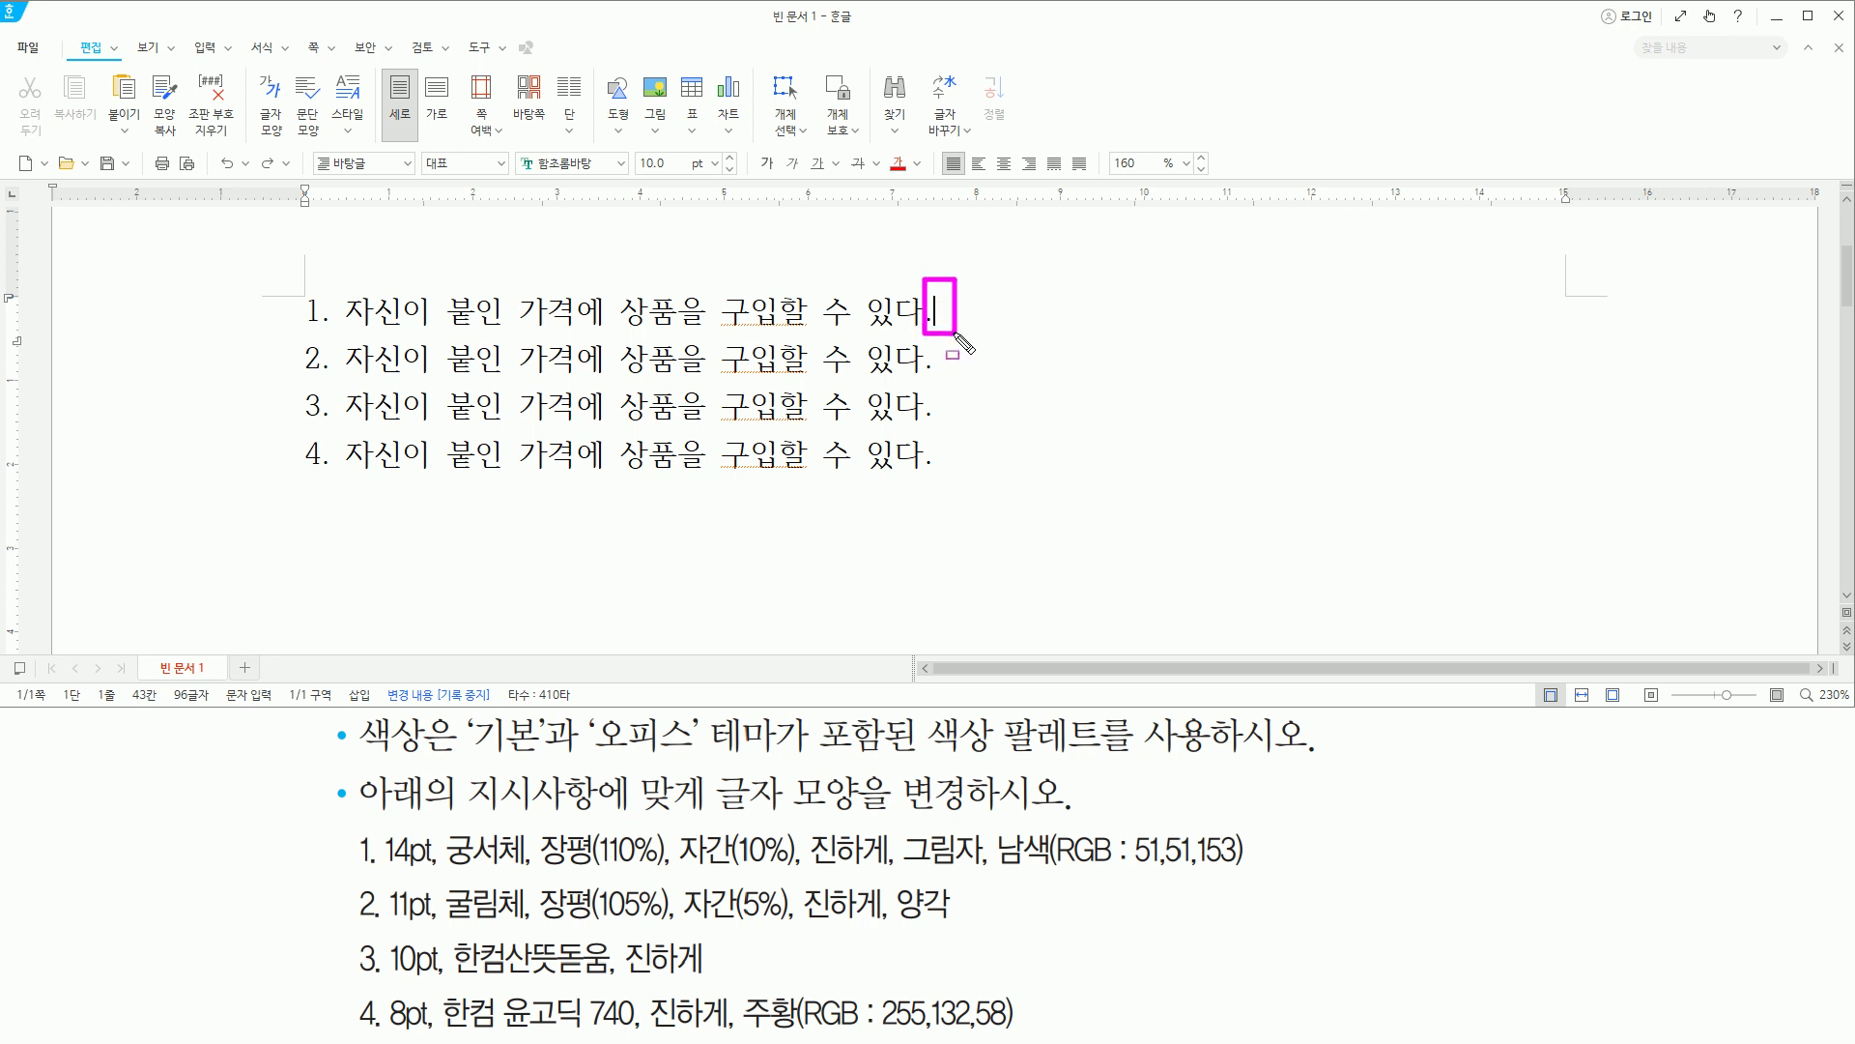
{"action": "left_click_drag", "start_coordinate": [348, 327], "coordinate": [923, 328]}
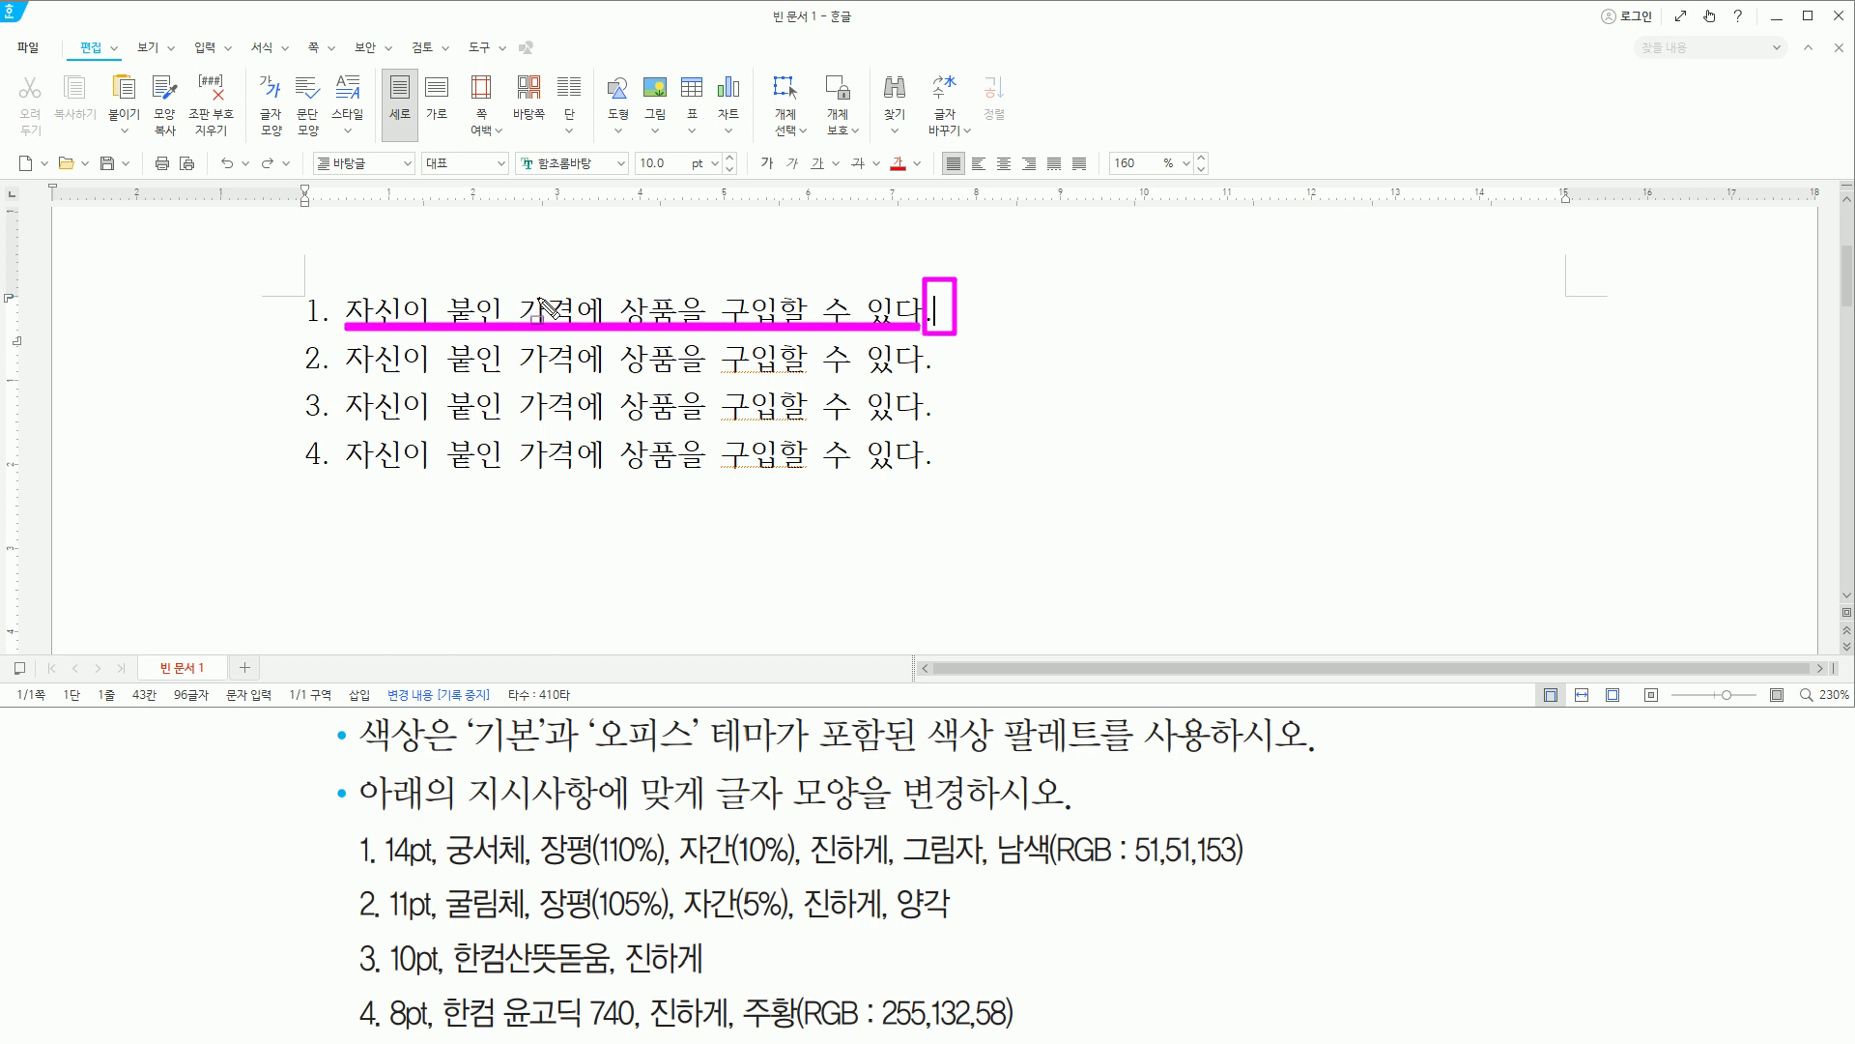
{"action": "mouse_move", "coordinate": [354, 822]}
{"action": "left_mouse_down"}
{"action": "mouse_move", "coordinate": [372, 875]}
{"action": "mouse_move", "coordinate": [1253, 874]}
{"action": "left_mouse_up"}
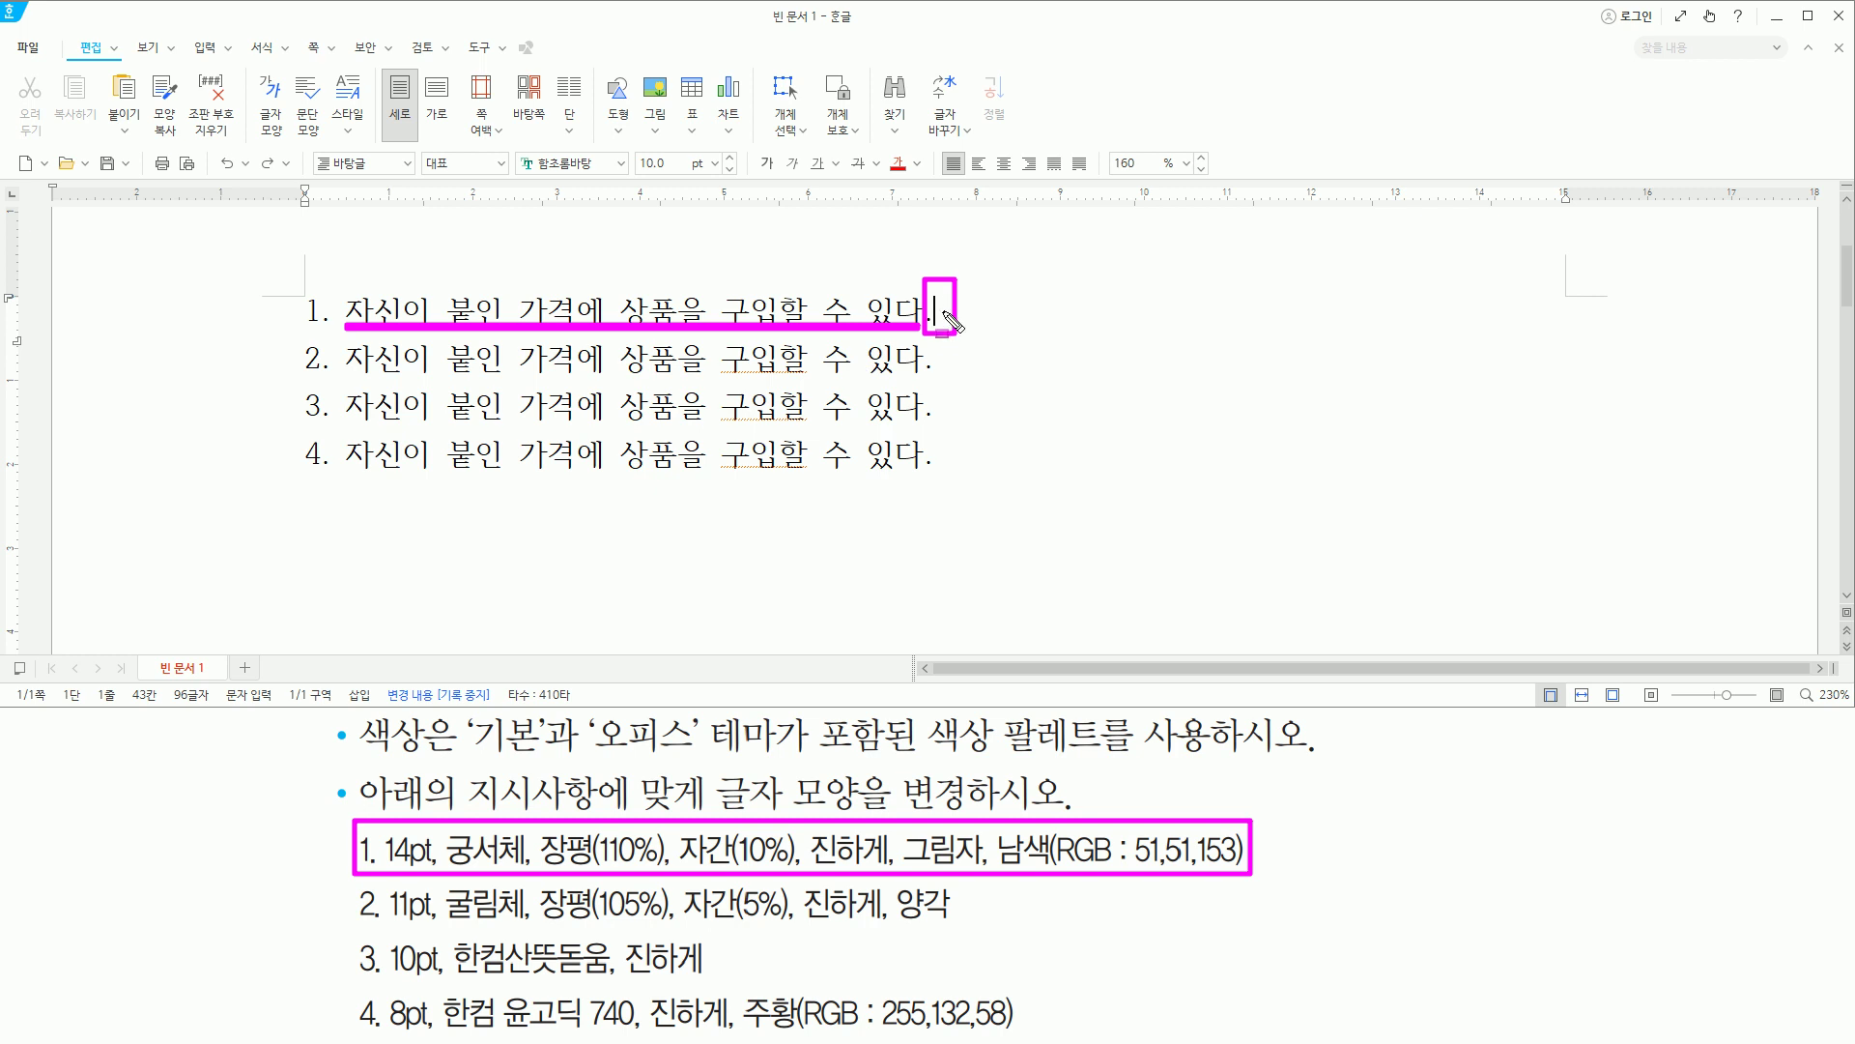
{"action": "key", "text": "Escape"}
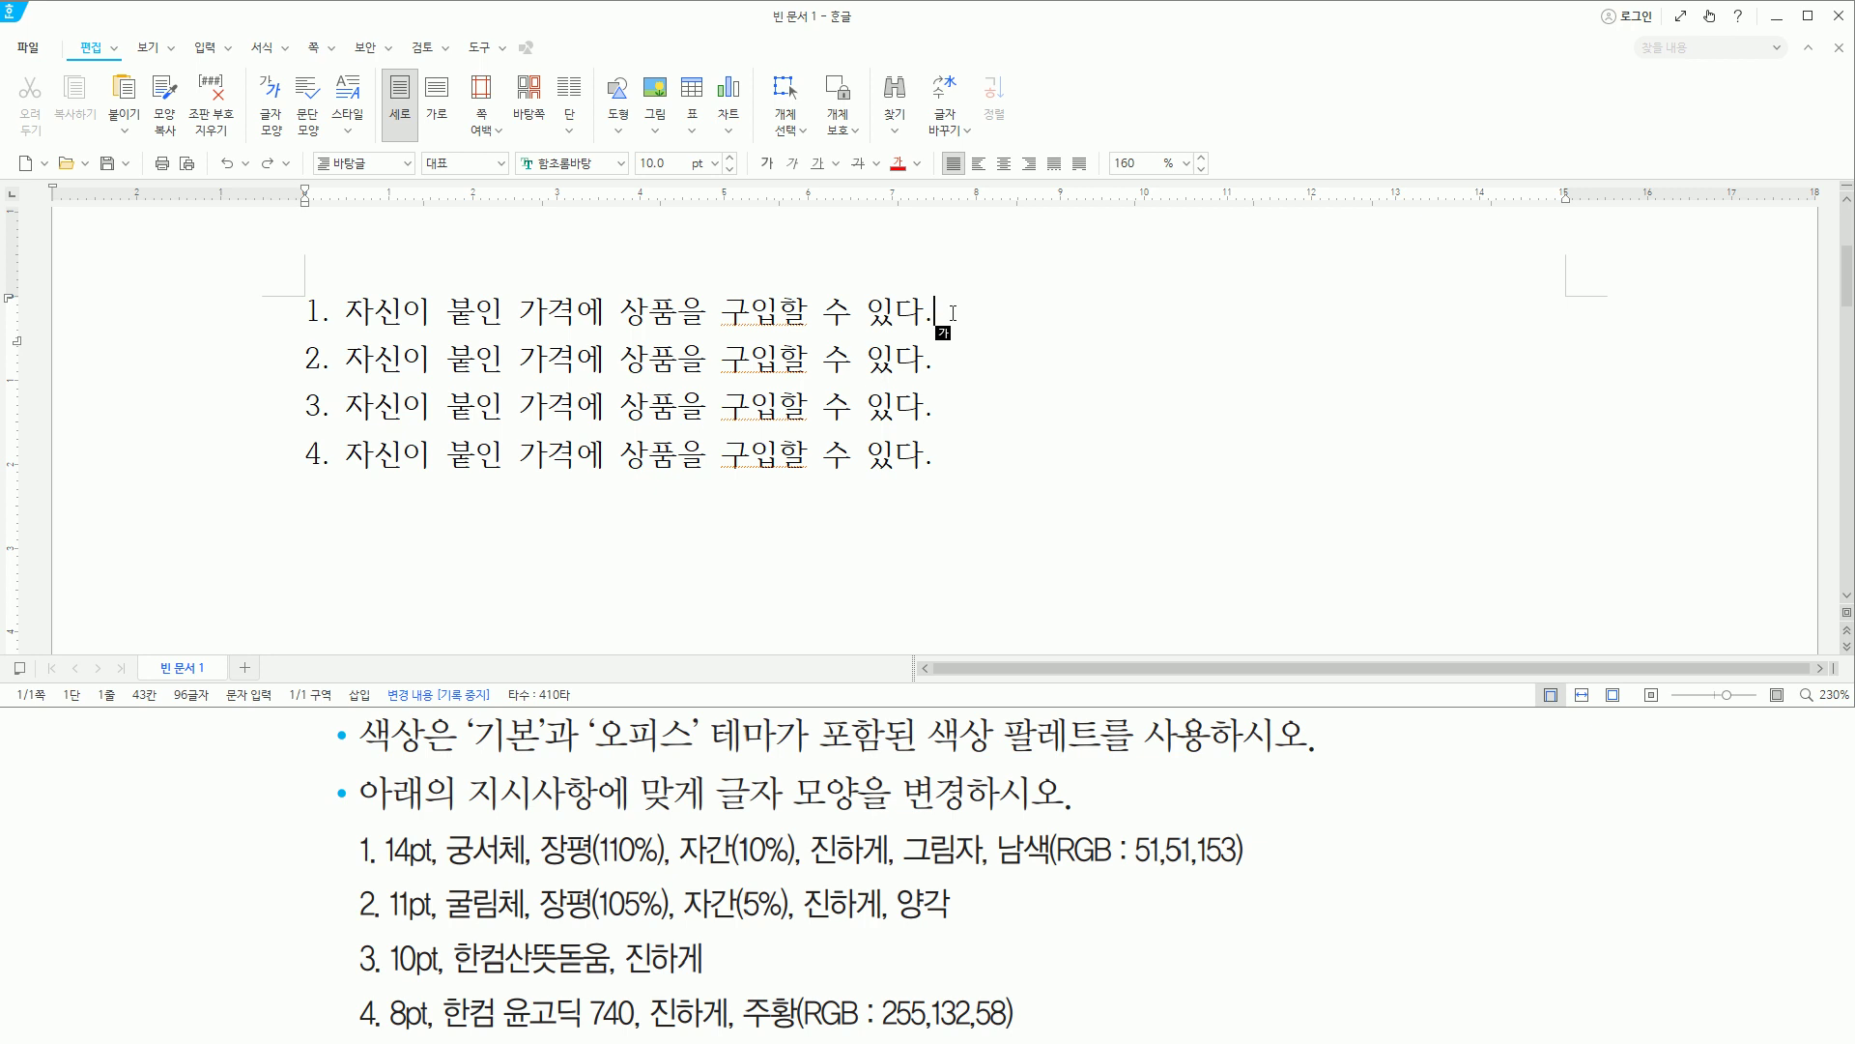
{"action": "key", "text": "shift+Home"}
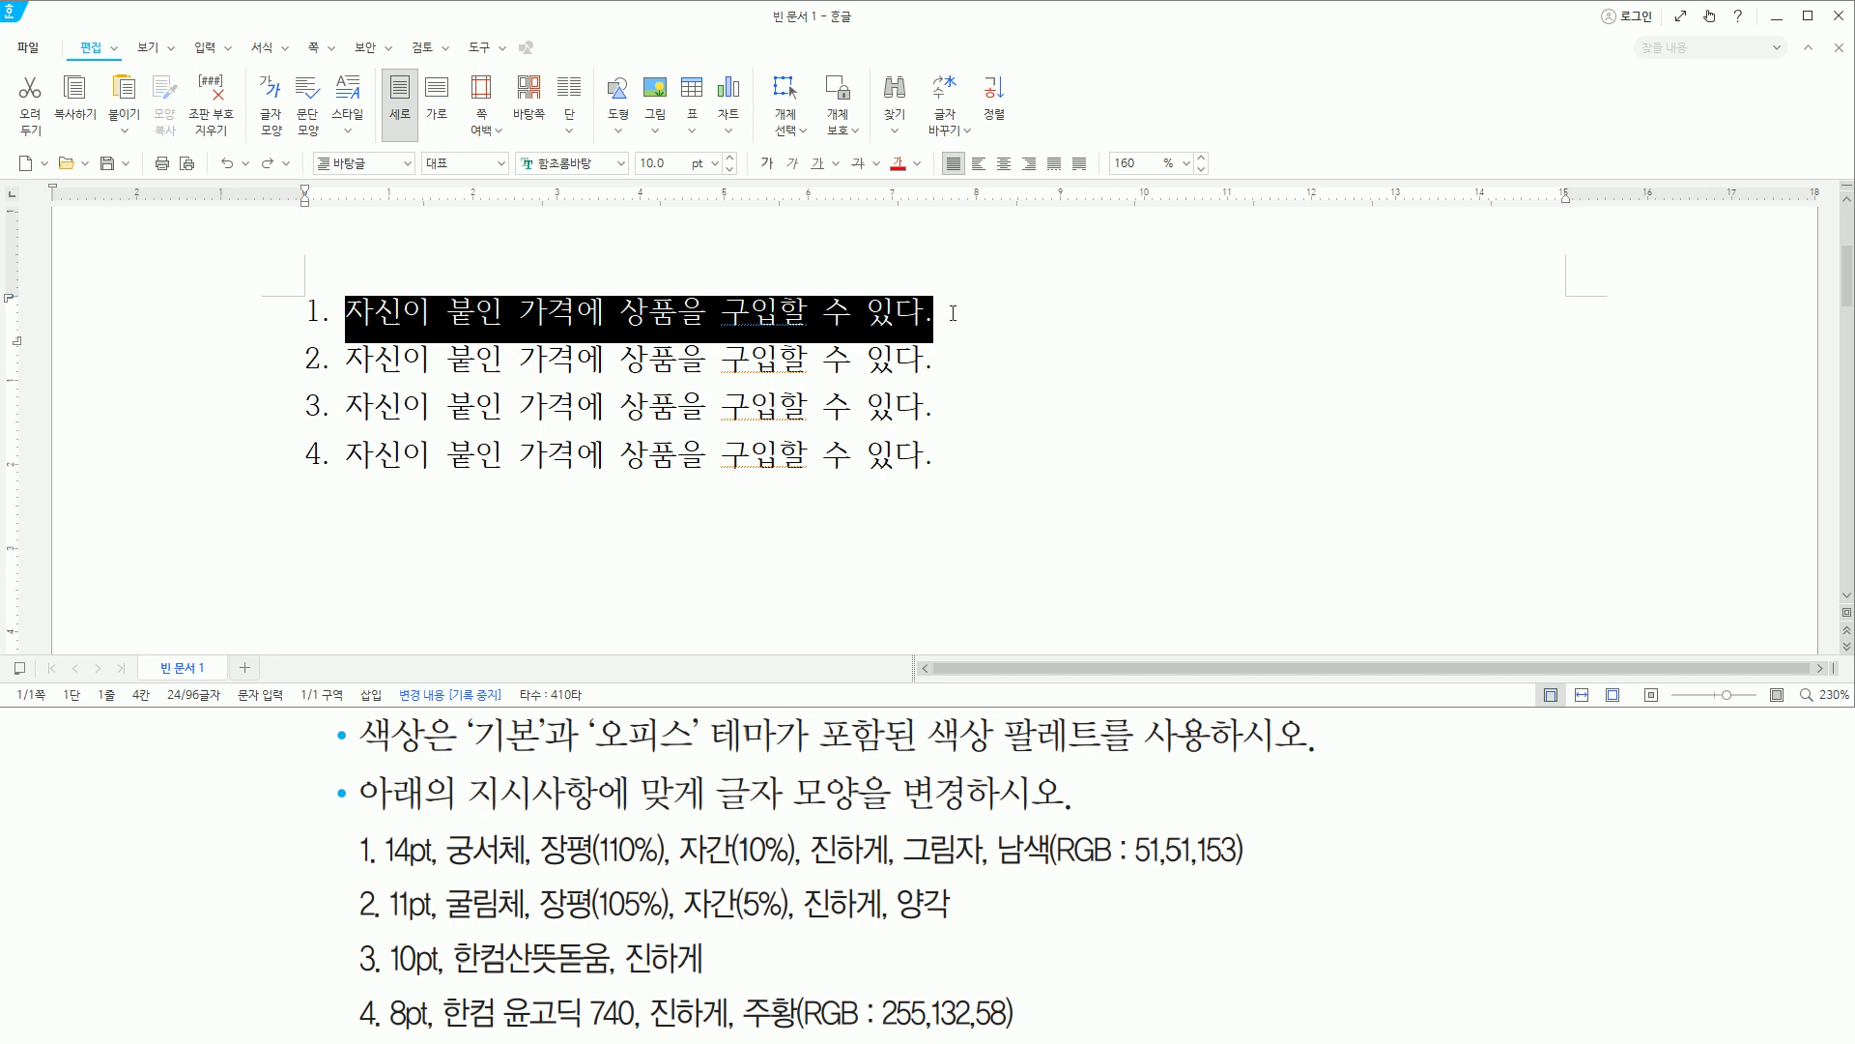
{"action": "key", "text": "alt+l"}
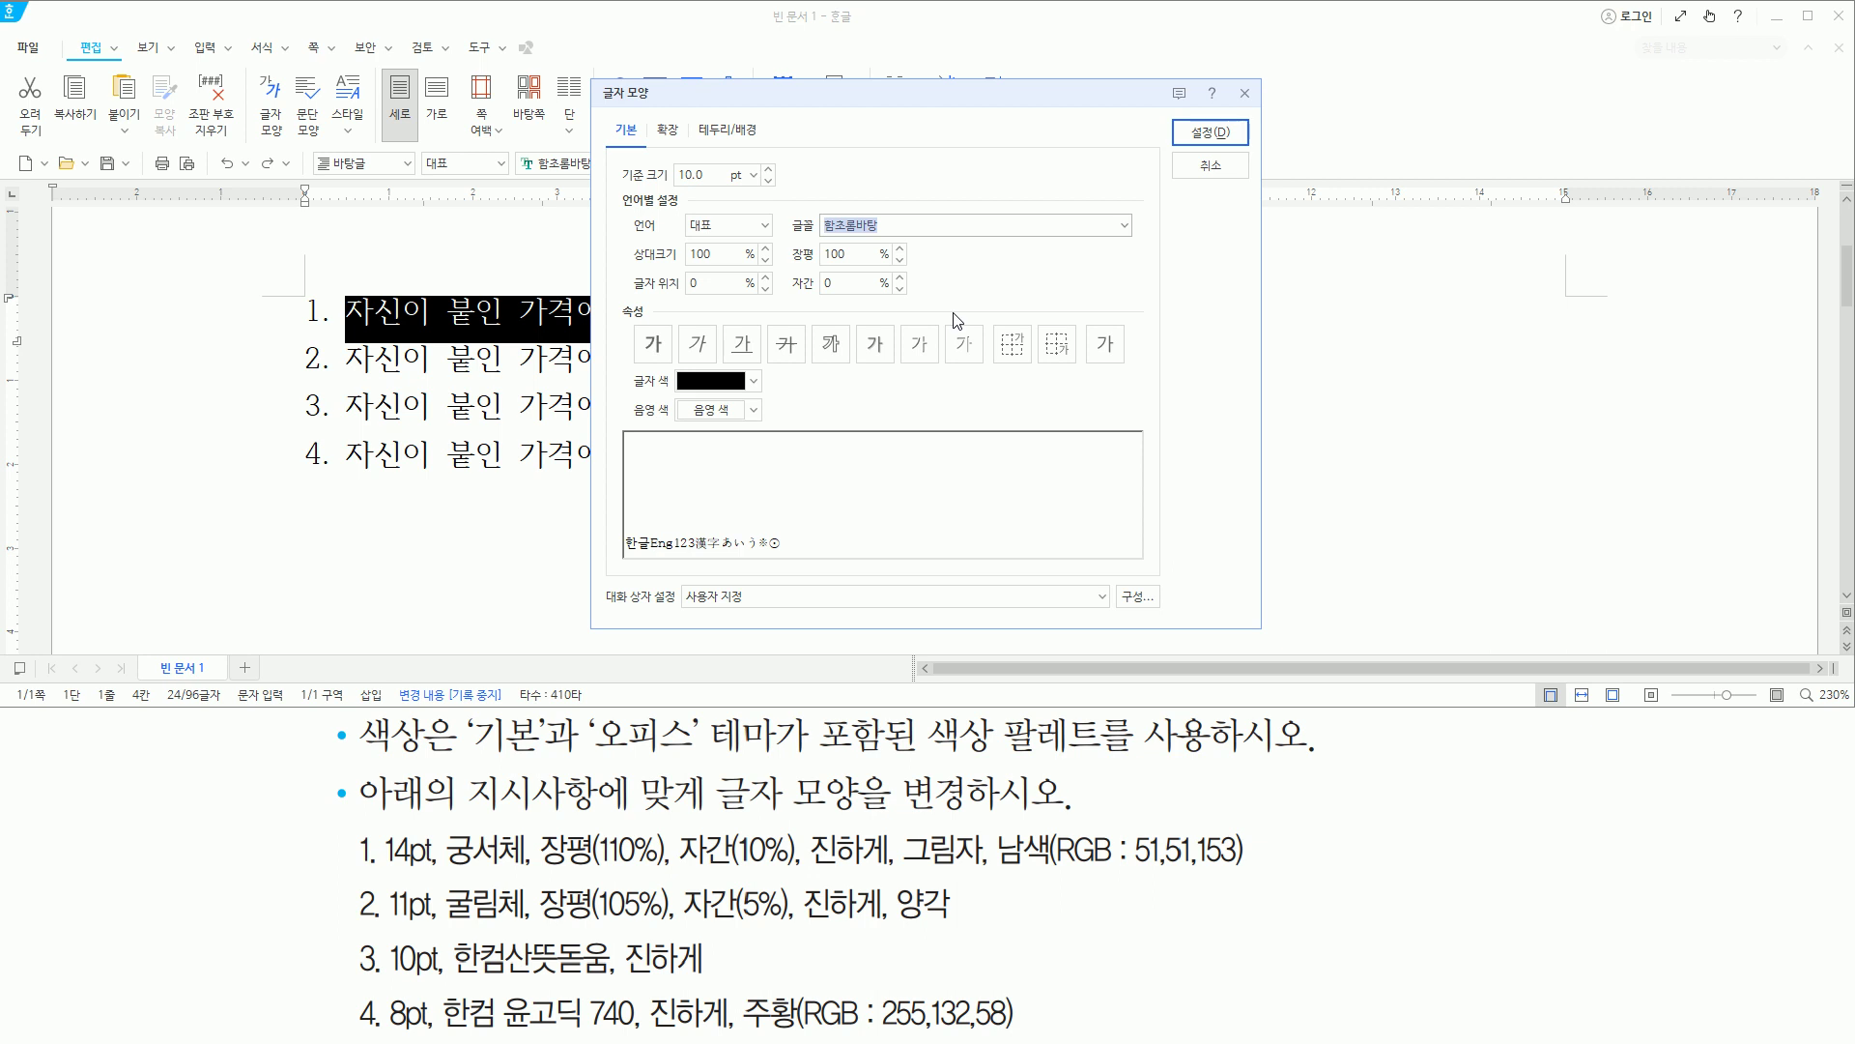
{"action": "key", "text": "alt"}
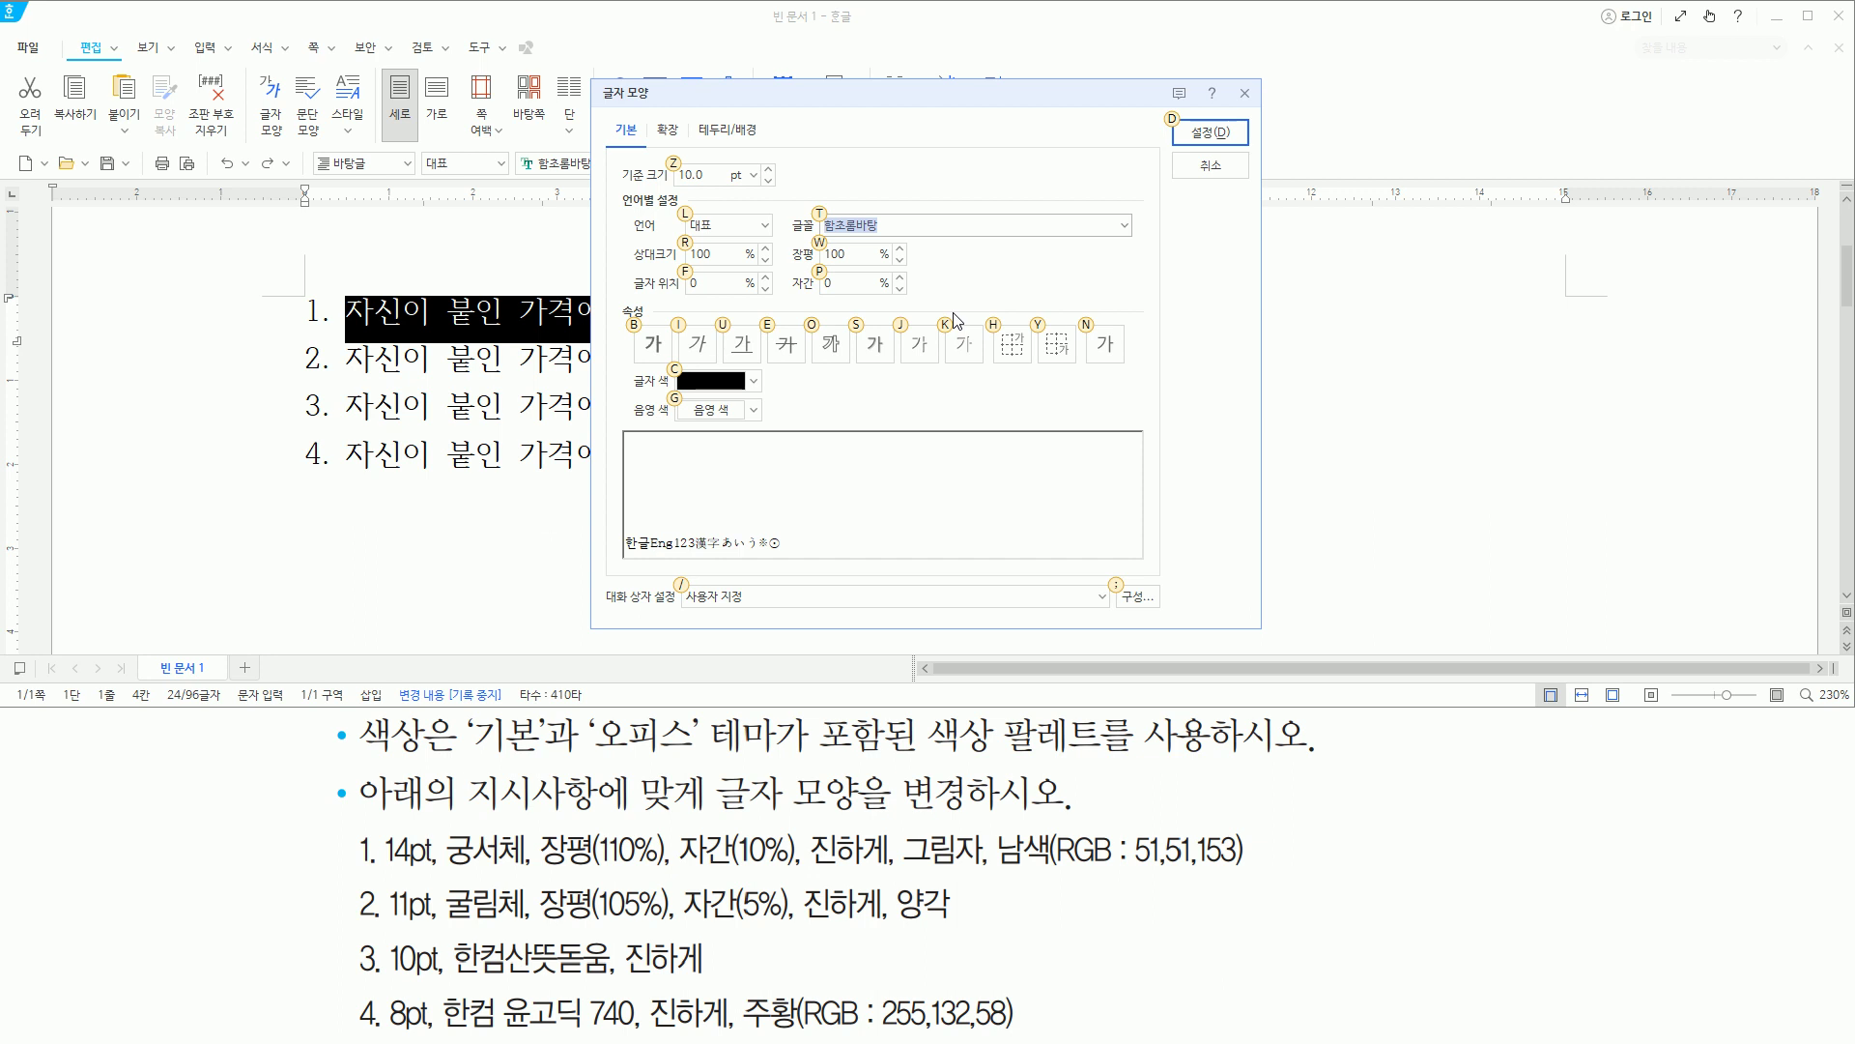
{"action": "key", "text": "alt"}
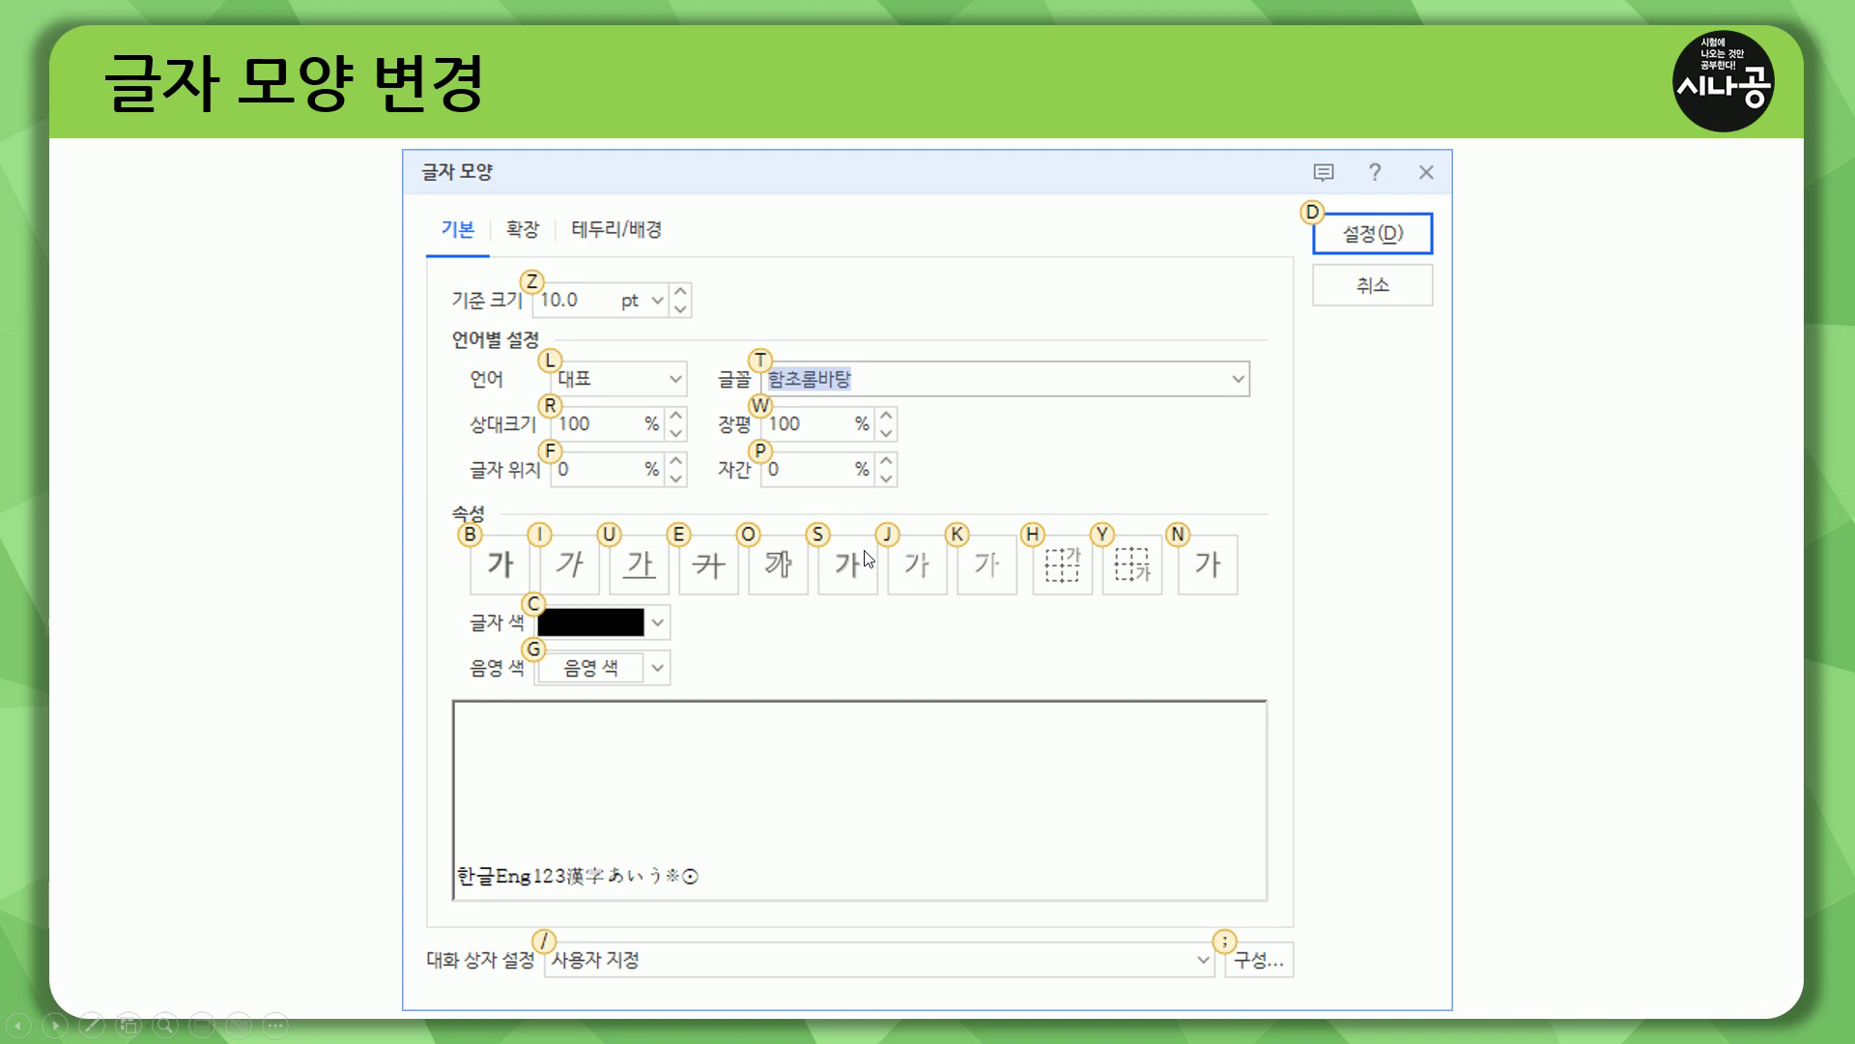
{"action": "key", "text": "ctrl+shift+d"}
{"action": "mouse_move", "coordinate": [515, 290]}
{"action": "left_mouse_down"}
{"action": "mouse_move", "coordinate": [516, 259]}
{"action": "mouse_move", "coordinate": [552, 261]}
{"action": "left_mouse_up"}
{"action": "mouse_move", "coordinate": [536, 344]}
{"action": "left_mouse_down"}
{"action": "mouse_move", "coordinate": [567, 360]}
{"action": "mouse_move", "coordinate": [537, 375]}
{"action": "left_mouse_up"}
{"action": "mouse_move", "coordinate": [741, 372]}
{"action": "left_mouse_down"}
{"action": "mouse_move", "coordinate": [754, 342]}
{"action": "mouse_move", "coordinate": [777, 377]}
{"action": "left_mouse_up"}
{"action": "key", "text": "e"}
{"action": "left_click_drag", "start_coordinate": [720, 436], "coordinate": [911, 437]}
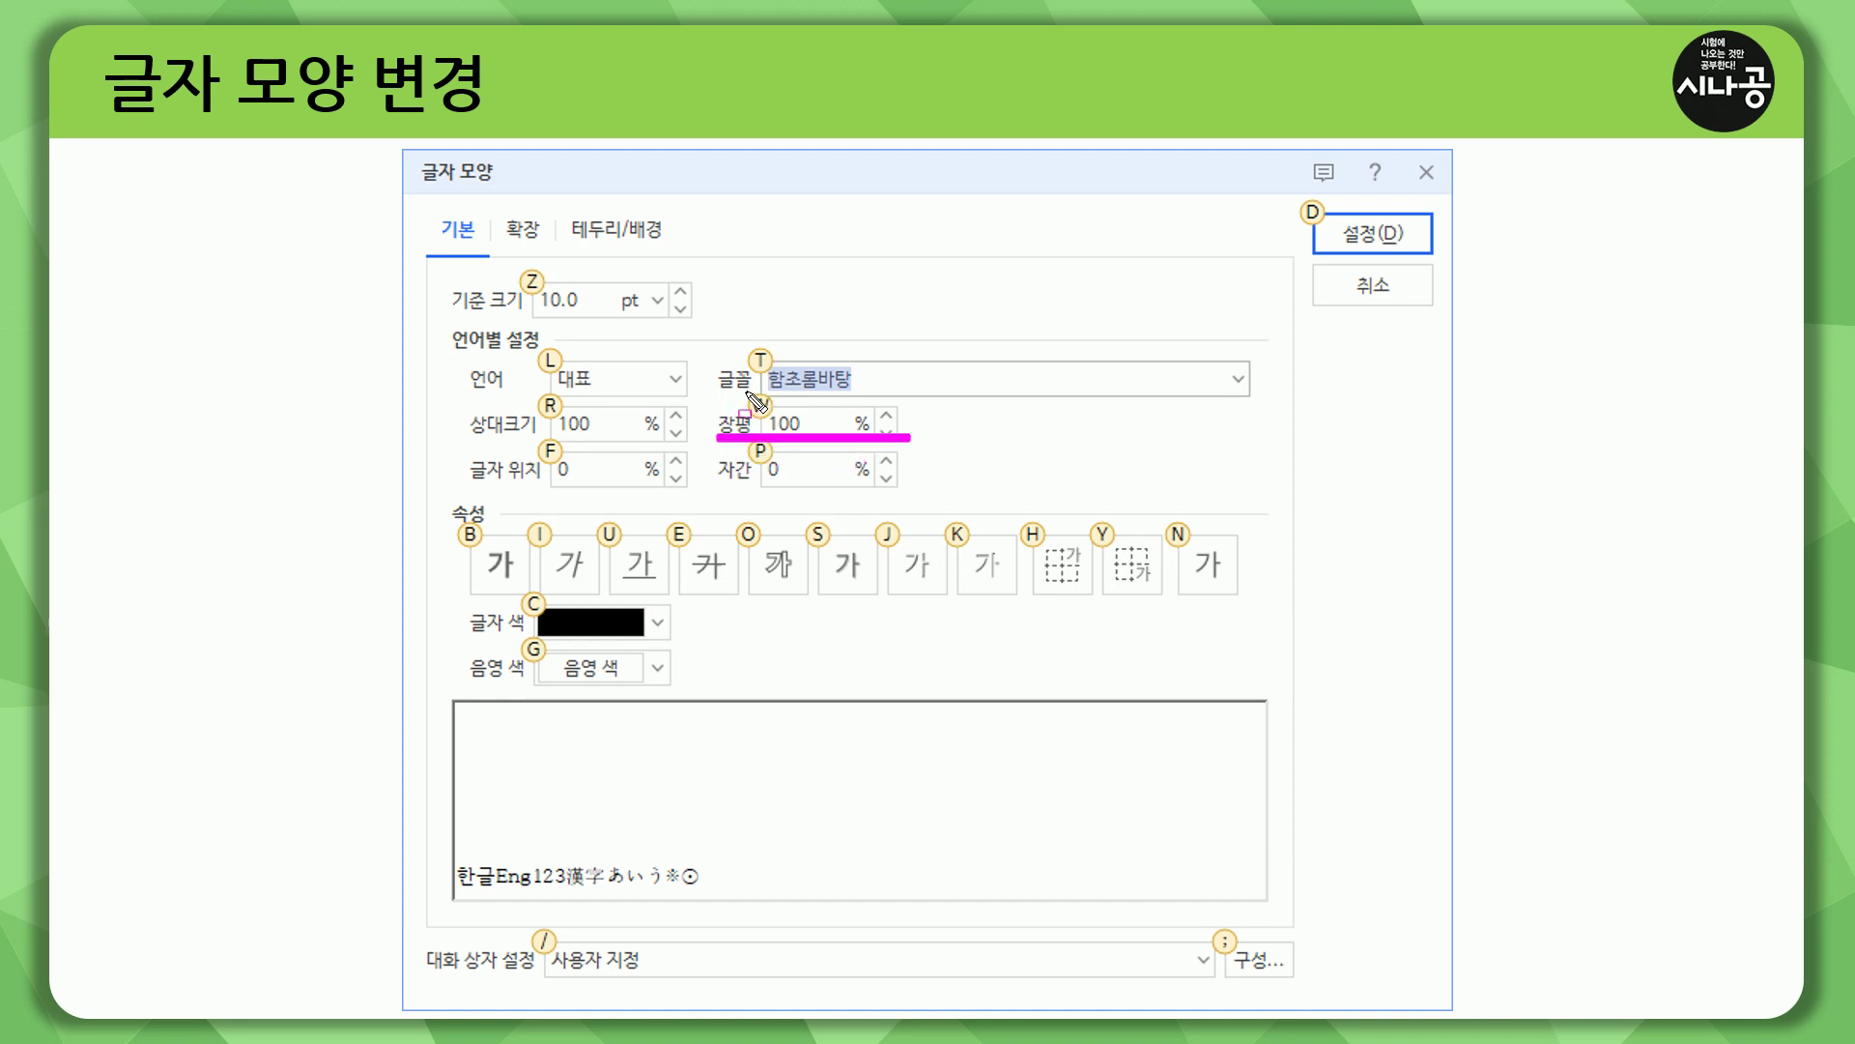
{"action": "left_click_drag", "start_coordinate": [747, 390], "coordinate": [772, 416]}
{"action": "left_click_drag", "start_coordinate": [769, 410], "coordinate": [804, 436]}
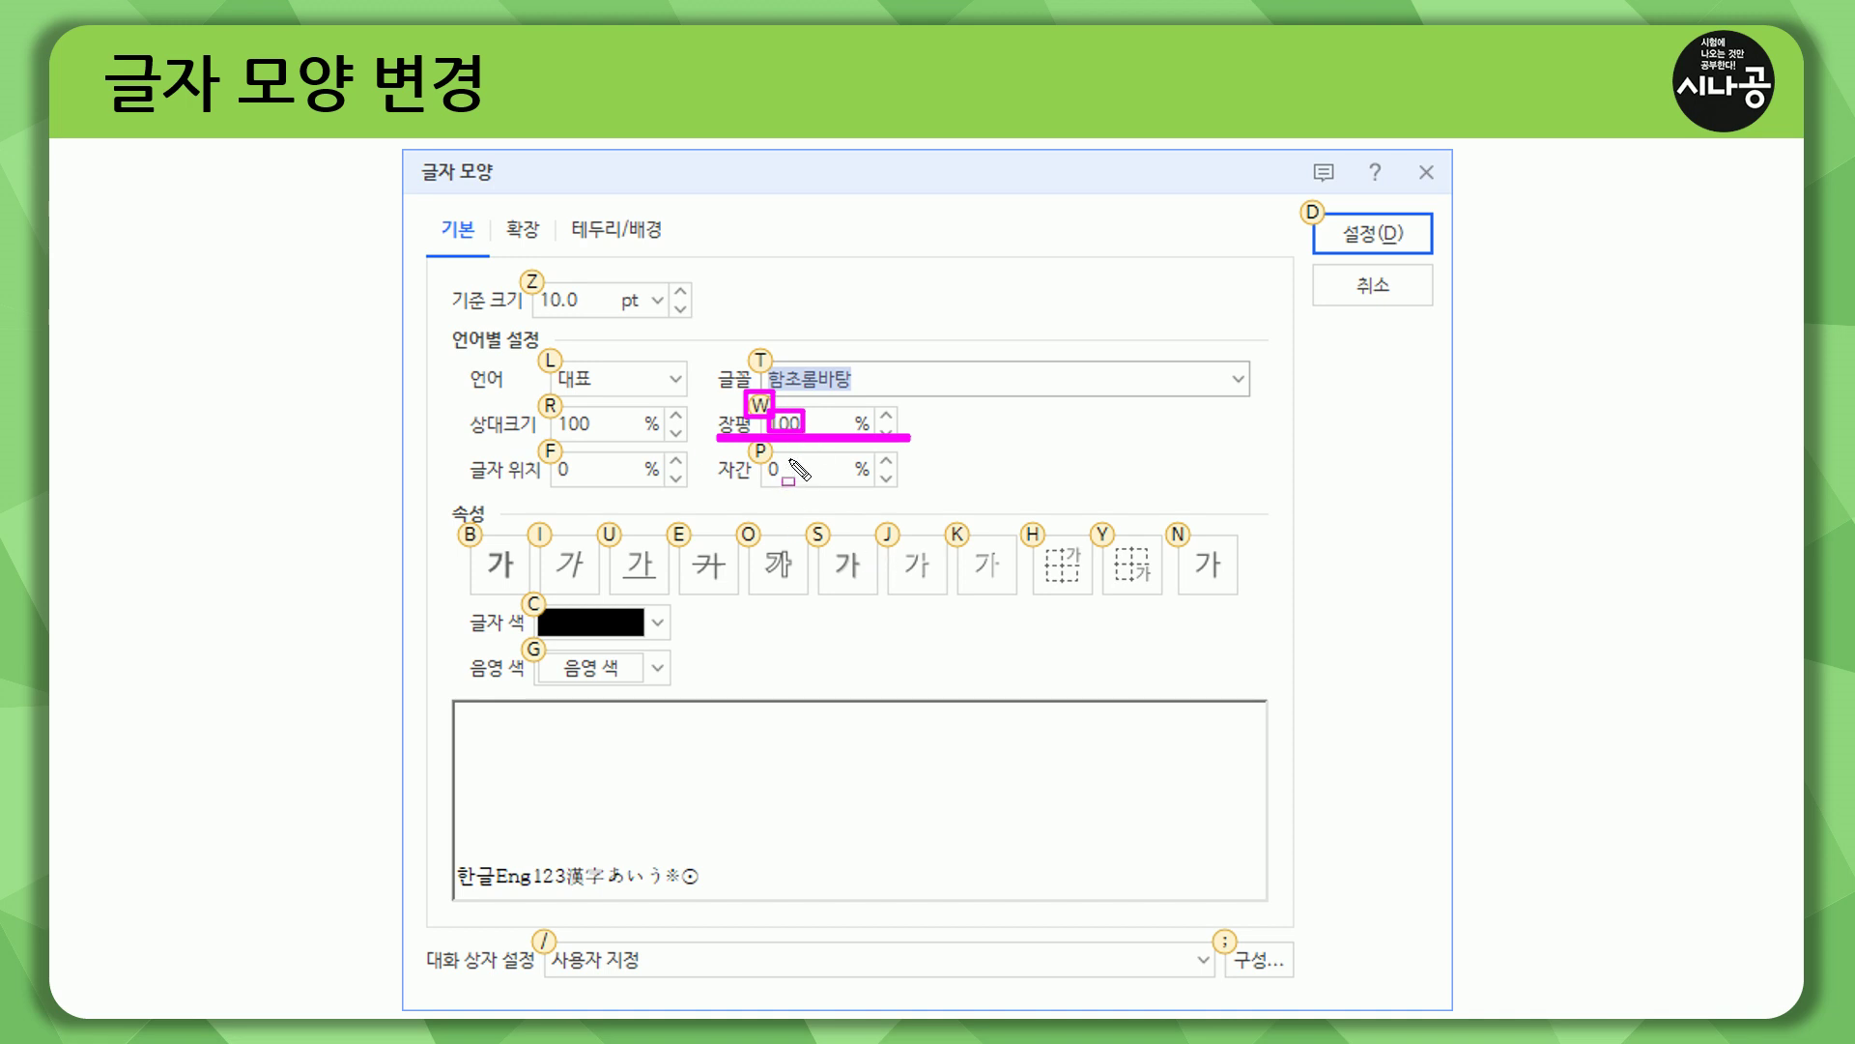
{"action": "key", "text": "Escape"}
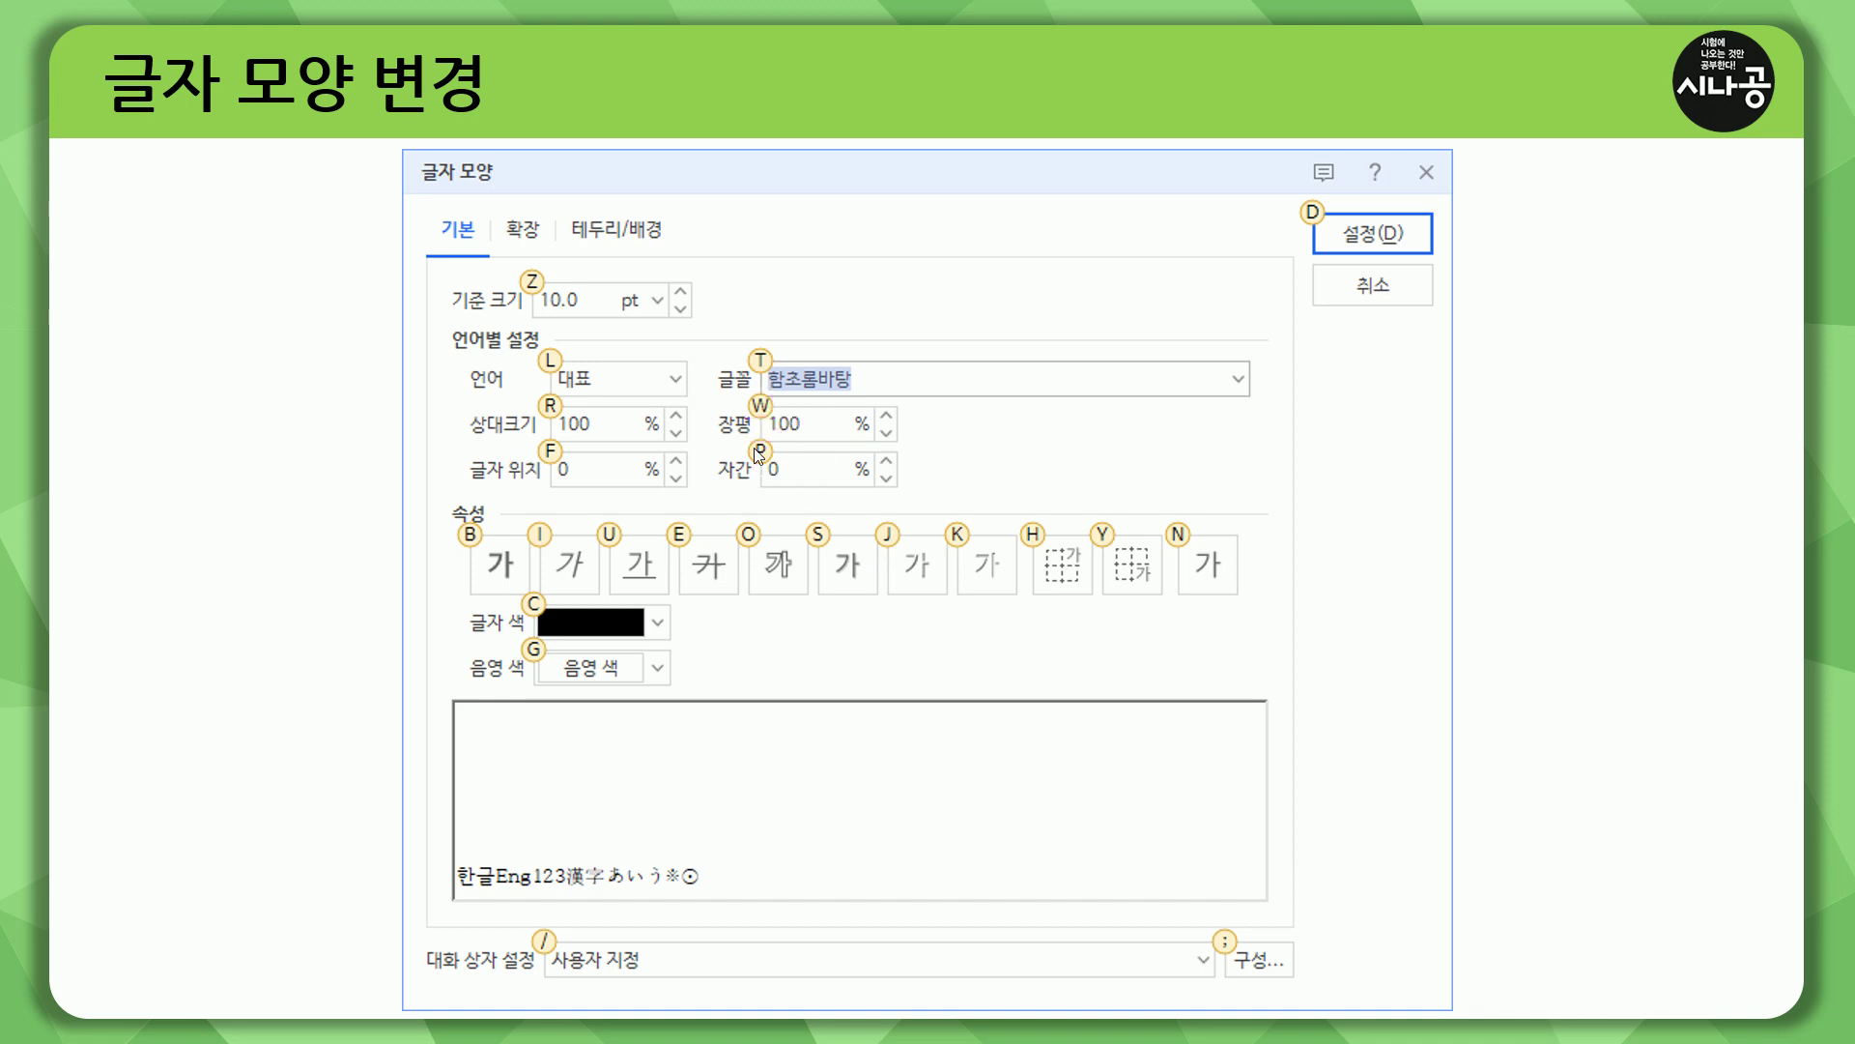
{"action": "mouse_move", "coordinate": [749, 439]}
{"action": "left_mouse_down"}
{"action": "mouse_move", "coordinate": [771, 466]}
{"action": "mouse_move", "coordinate": [866, 486]}
{"action": "left_mouse_up"}
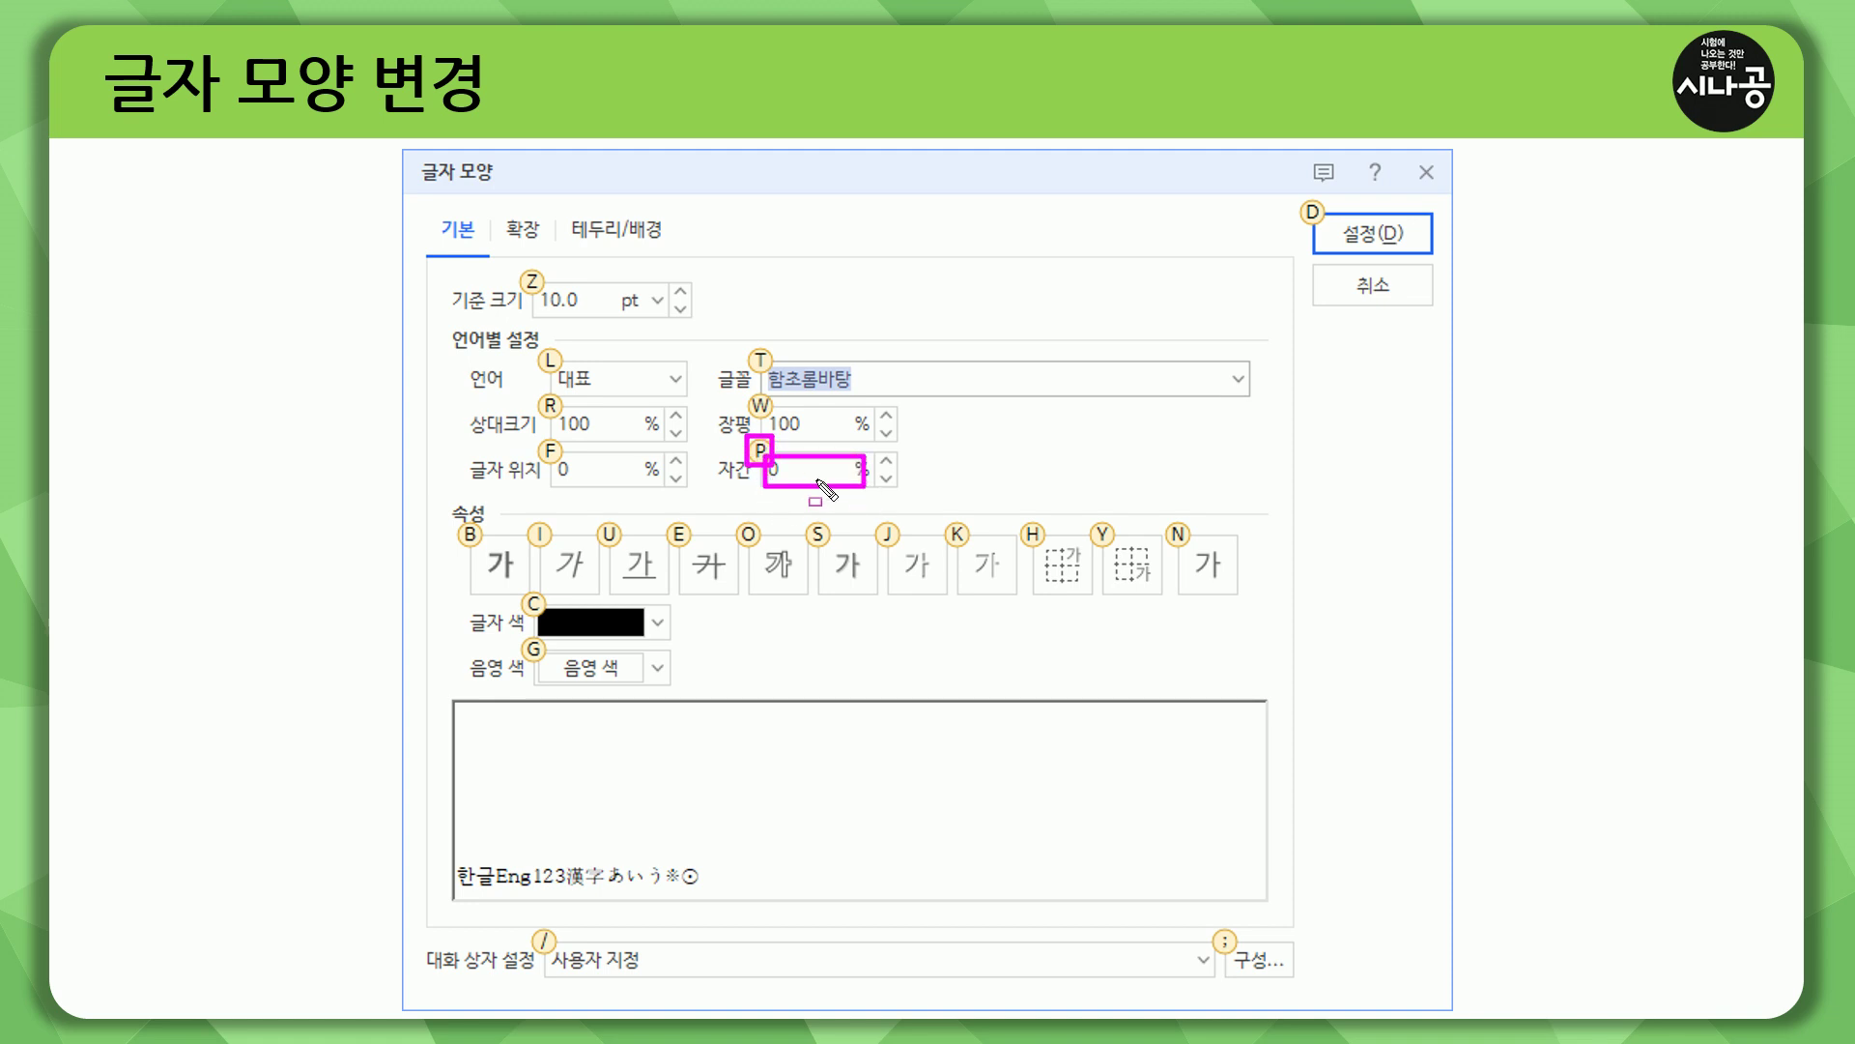
{"action": "key", "text": "e"}
{"action": "mouse_move", "coordinate": [441, 492]}
{"action": "left_mouse_down"}
{"action": "mouse_move", "coordinate": [554, 593]}
{"action": "mouse_move", "coordinate": [1145, 633]}
{"action": "mouse_move", "coordinate": [1252, 611]}
{"action": "left_mouse_up"}
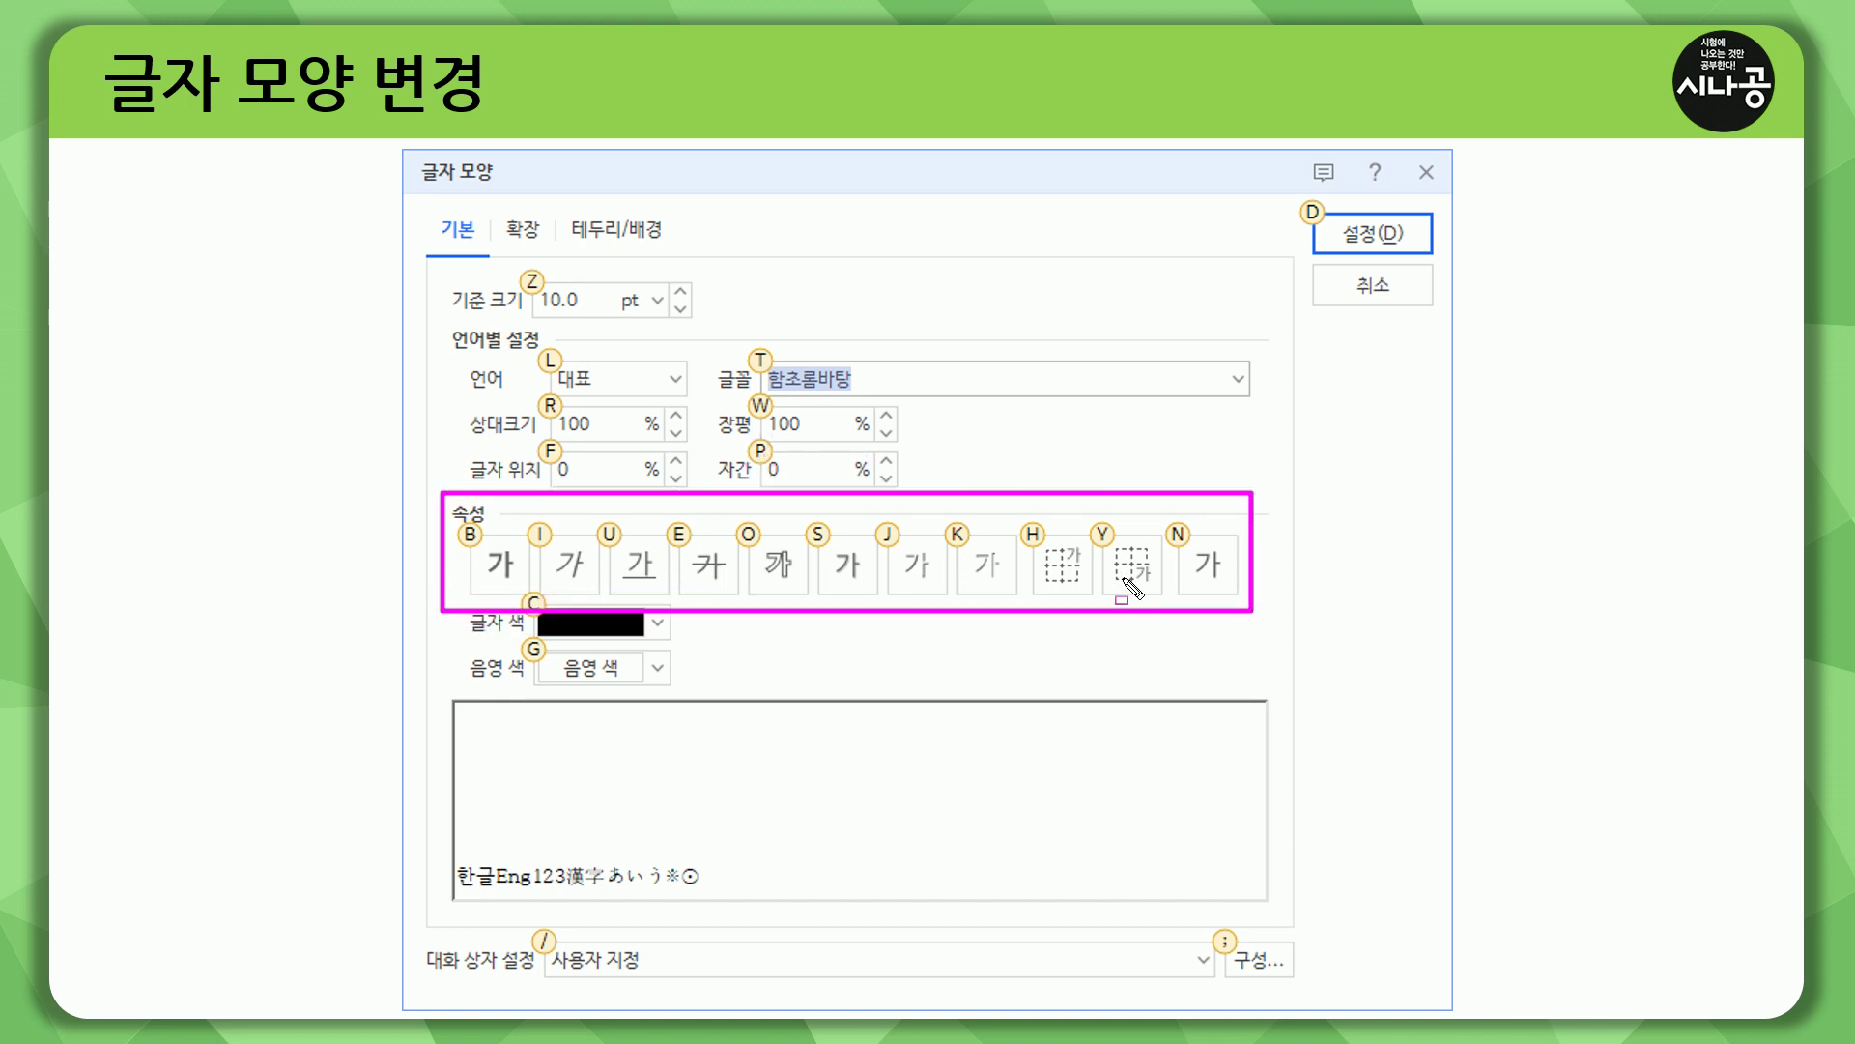
{"action": "mouse_move", "coordinate": [480, 538]}
{"action": "left_mouse_down"}
{"action": "mouse_move", "coordinate": [482, 607]}
{"action": "mouse_move", "coordinate": [518, 584]}
{"action": "mouse_move", "coordinate": [801, 588]}
{"action": "mouse_move", "coordinate": [800, 539]}
{"action": "mouse_move", "coordinate": [841, 584]}
{"action": "mouse_move", "coordinate": [871, 539]}
{"action": "mouse_move", "coordinate": [939, 587]}
{"action": "mouse_move", "coordinate": [940, 539]}
{"action": "mouse_move", "coordinate": [962, 584]}
{"action": "mouse_move", "coordinate": [999, 589]}
{"action": "mouse_move", "coordinate": [1073, 589]}
{"action": "mouse_move", "coordinate": [1096, 541]}
{"action": "mouse_move", "coordinate": [1154, 585]}
{"action": "mouse_move", "coordinate": [1108, 544]}
{"action": "mouse_move", "coordinate": [1241, 609]}
{"action": "mouse_move", "coordinate": [1181, 536]}
{"action": "left_mouse_up"}
{"action": "left_click", "coordinate": [888, 539]}
{"action": "key", "text": "e"}
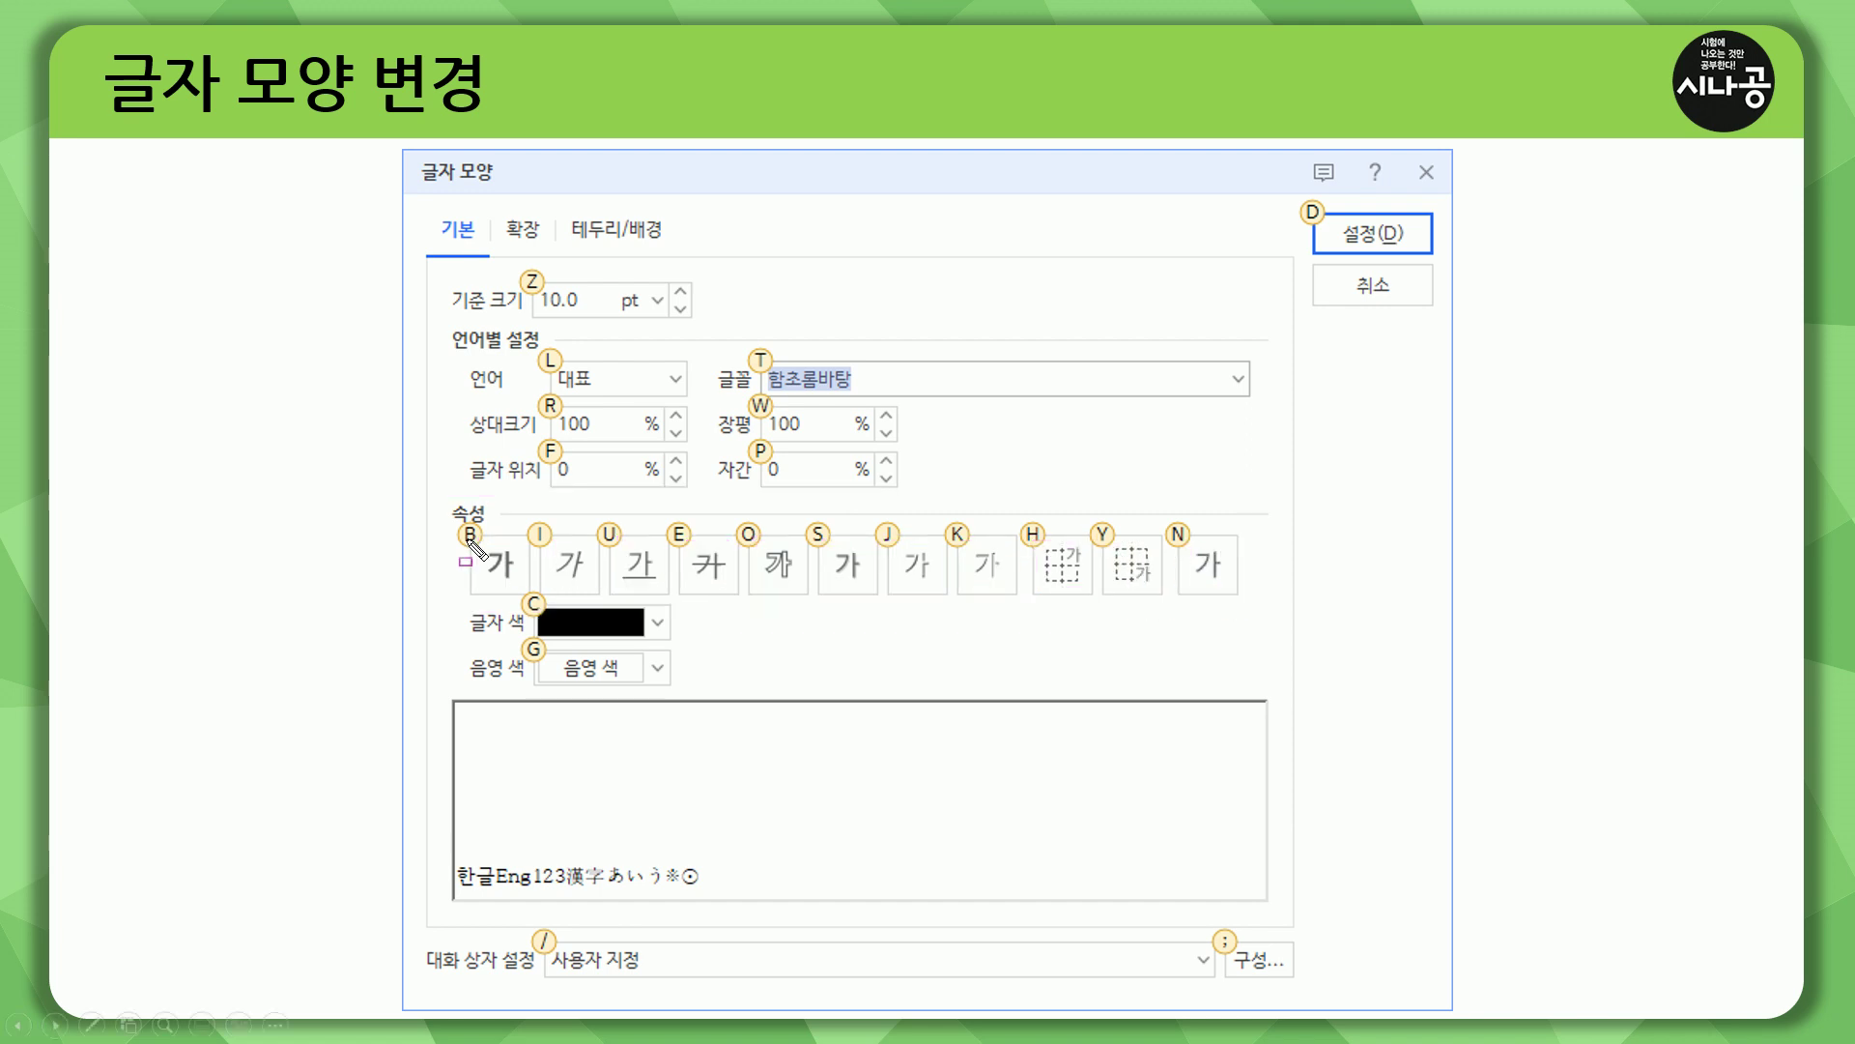
{"action": "mouse_move", "coordinate": [443, 502]}
{"action": "left_mouse_down"}
{"action": "mouse_move", "coordinate": [464, 580]}
{"action": "mouse_move", "coordinate": [1241, 600]}
{"action": "left_mouse_up"}
{"action": "key", "text": "Escape"}
{"action": "mouse_move", "coordinate": [522, 591]}
{"action": "left_mouse_down"}
{"action": "mouse_move", "coordinate": [530, 619]}
{"action": "mouse_move", "coordinate": [663, 639]}
{"action": "mouse_move", "coordinate": [682, 591]}
{"action": "left_mouse_up"}
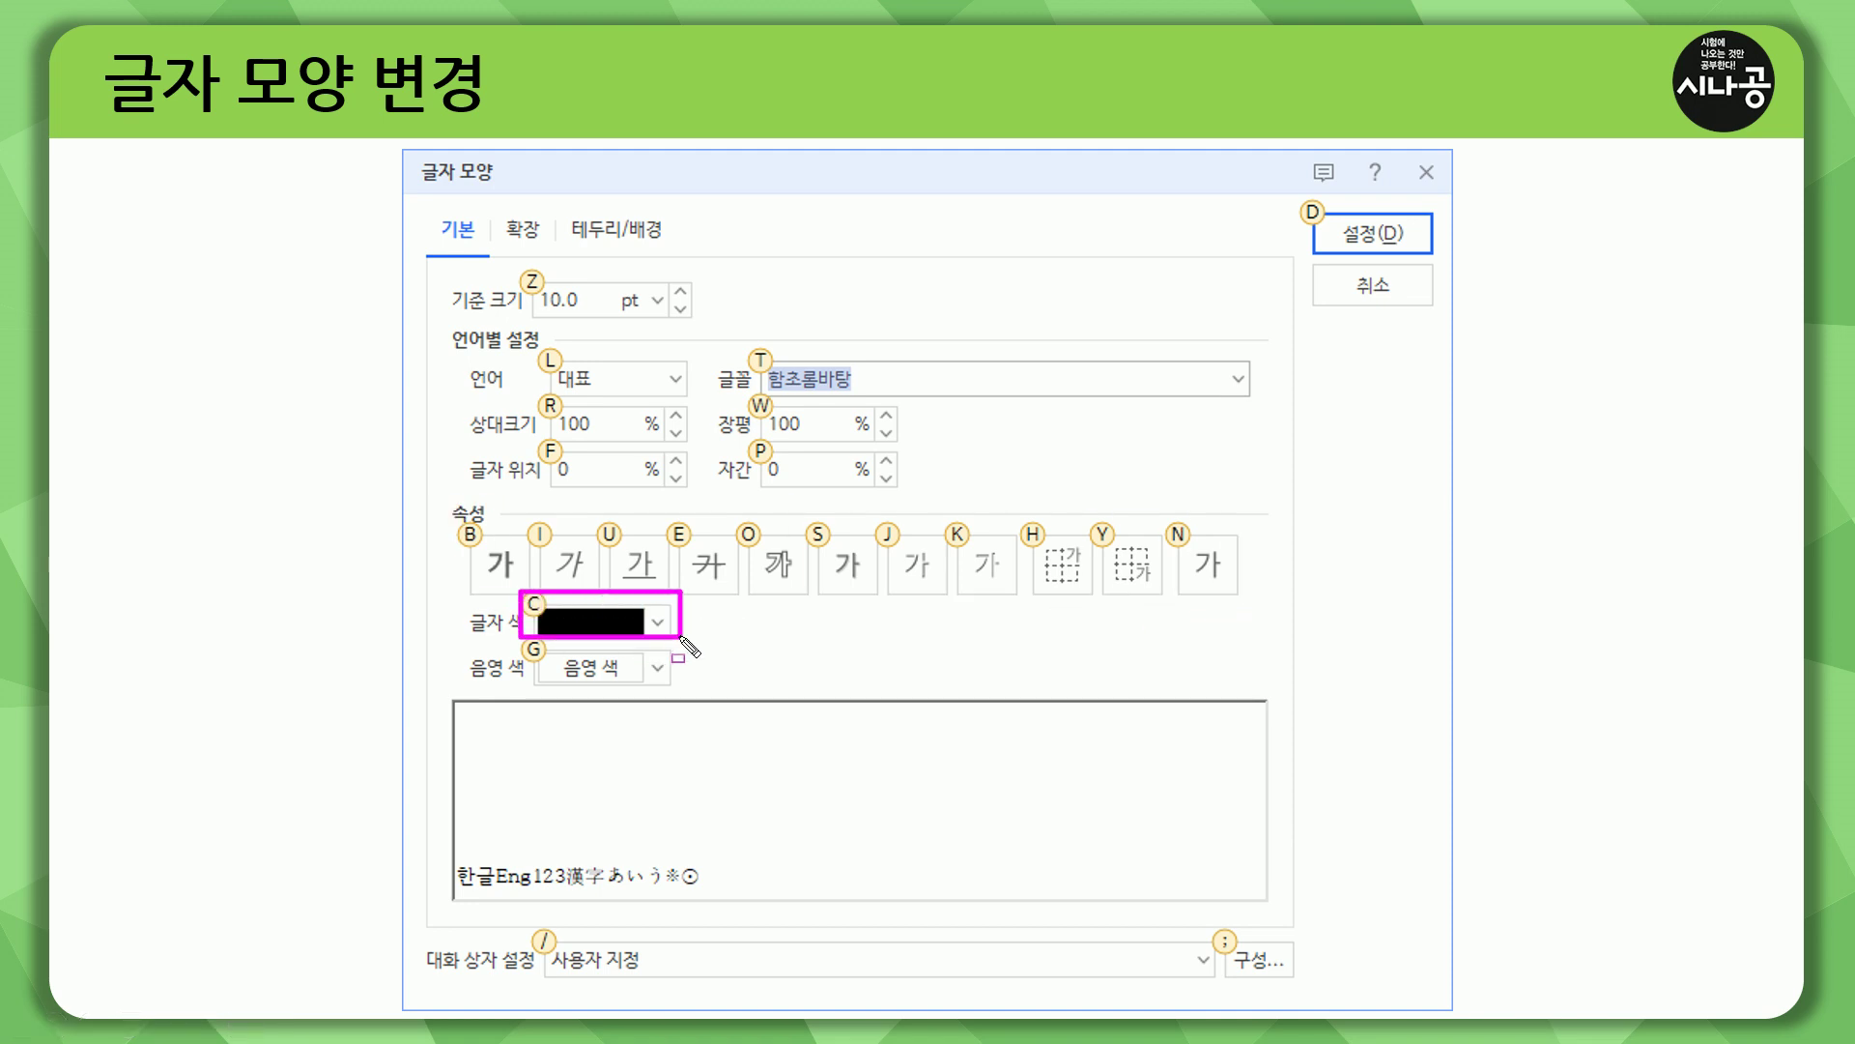
{"action": "left_click_drag", "start_coordinate": [518, 638], "coordinate": [675, 689]}
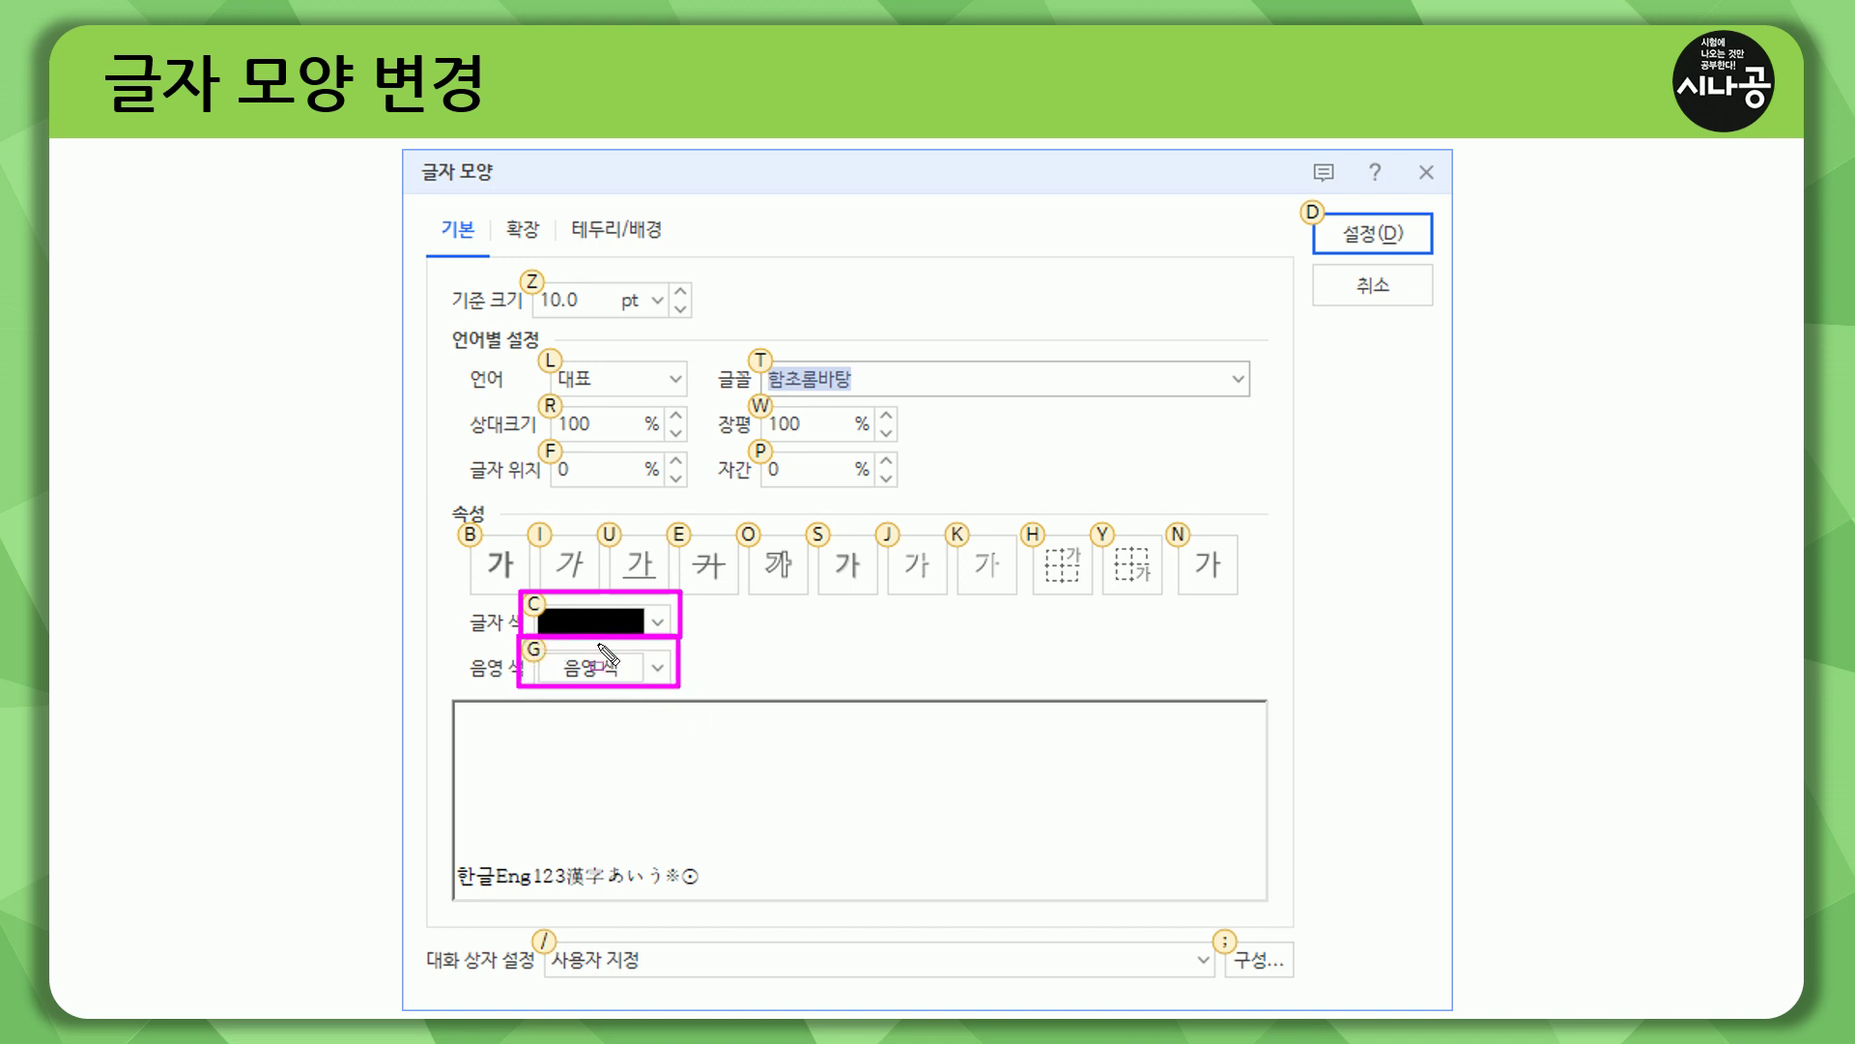
{"action": "left_click_drag", "start_coordinate": [455, 703], "coordinate": [1262, 899]}
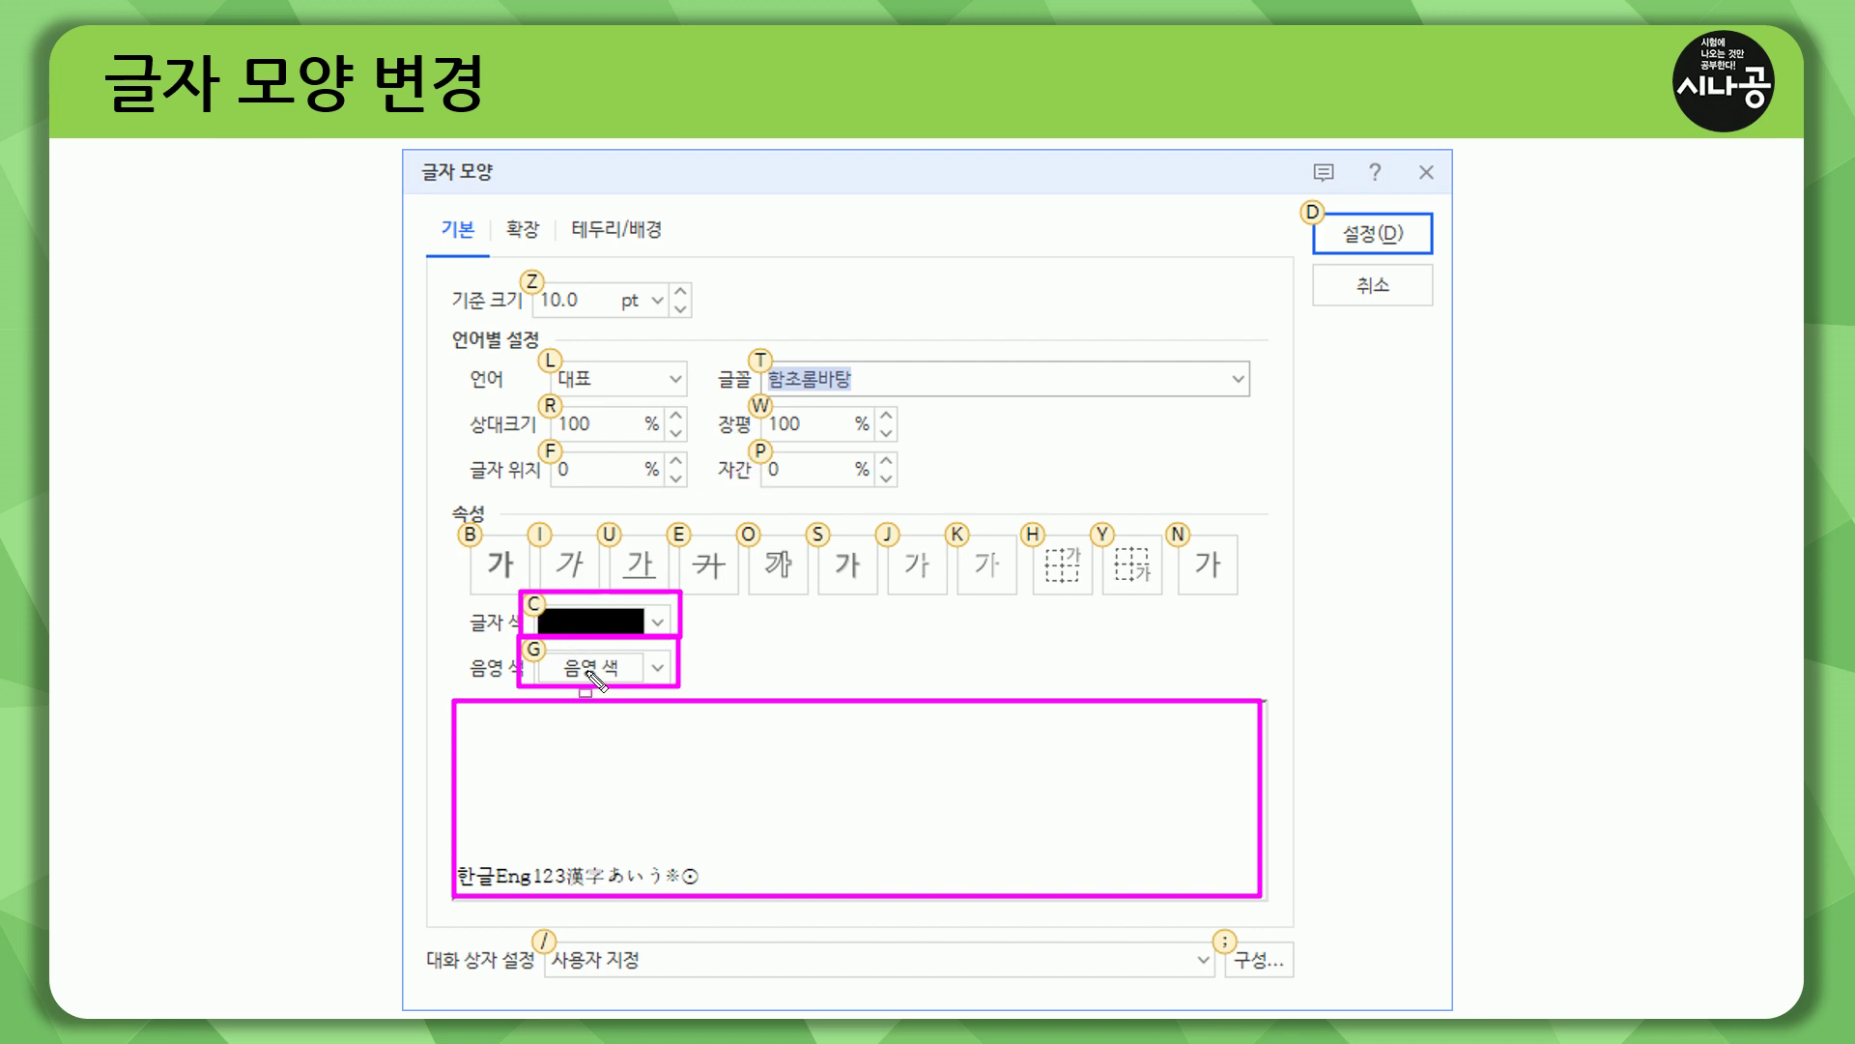
{"action": "key", "text": "Escape"}
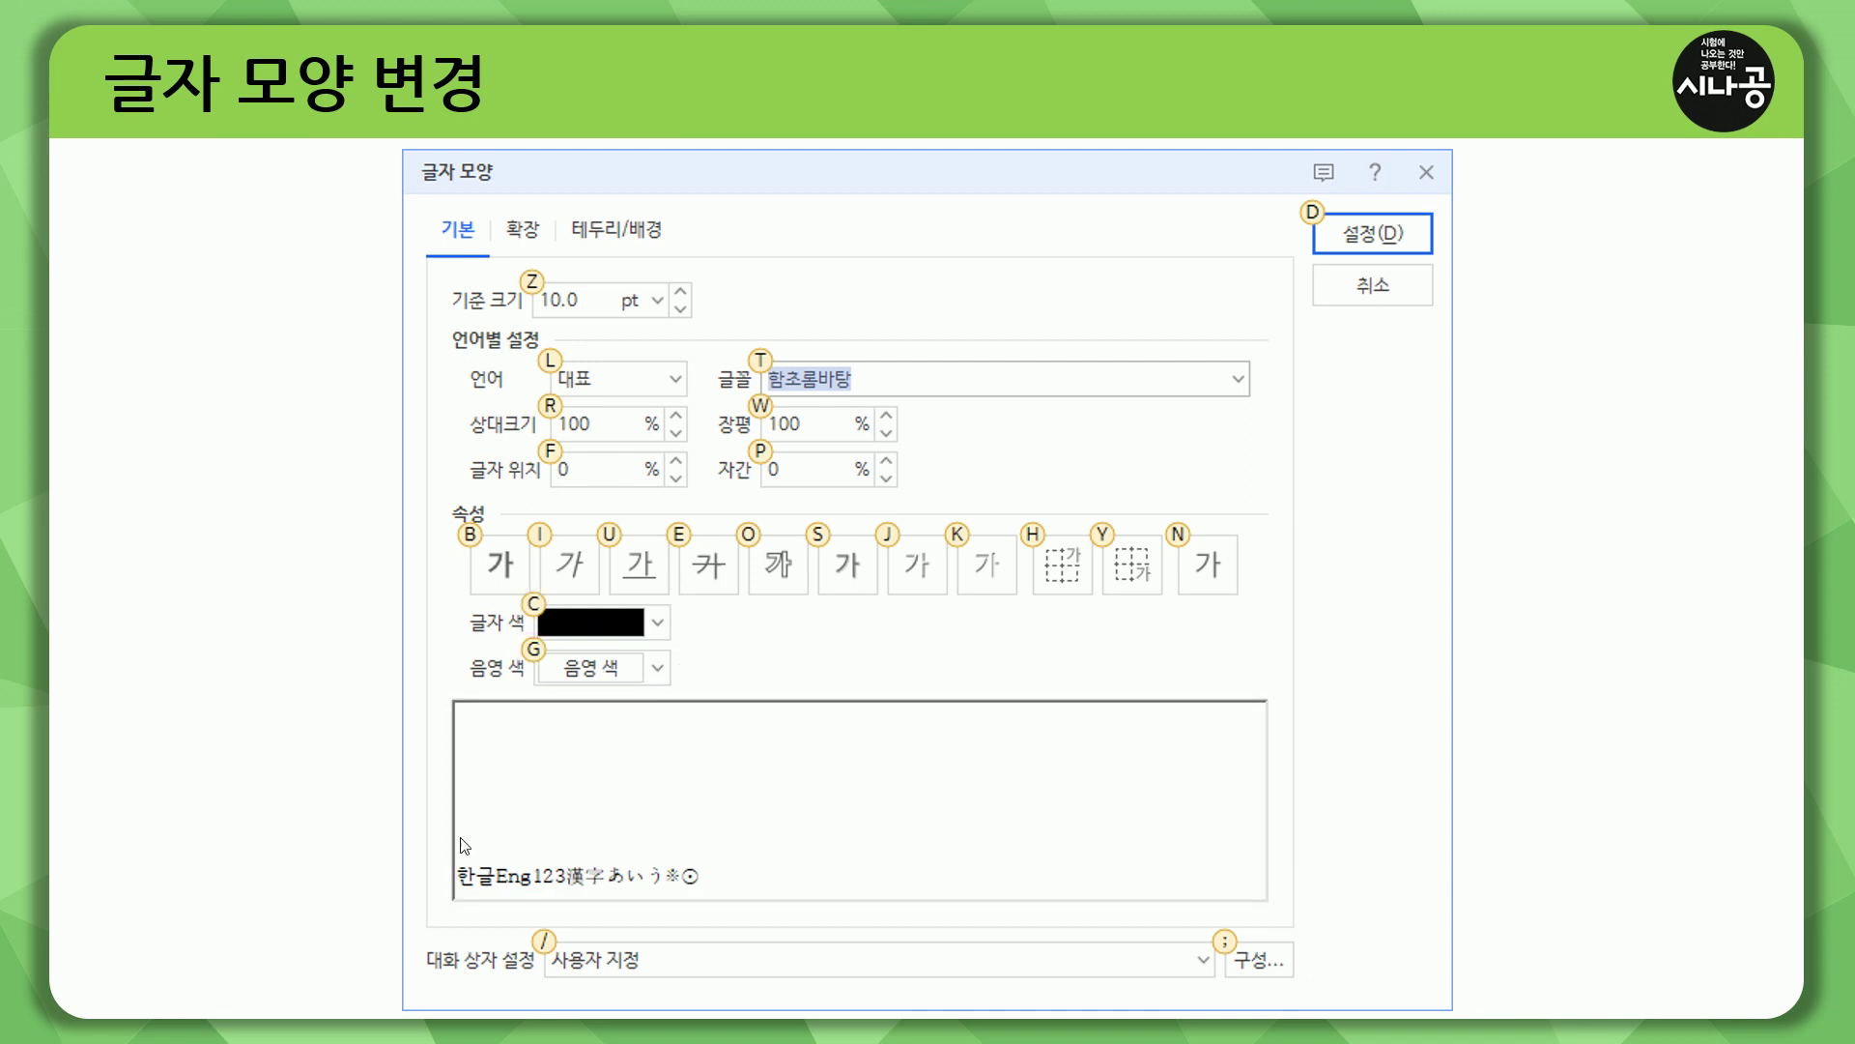
{"action": "mouse_move", "coordinate": [451, 703]}
{"action": "left_mouse_down"}
{"action": "mouse_move", "coordinate": [464, 738]}
{"action": "mouse_move", "coordinate": [1172, 902]}
{"action": "mouse_move", "coordinate": [1262, 904]}
{"action": "left_mouse_up"}
{"action": "key", "text": "Escape"}
{"action": "mouse_move", "coordinate": [448, 523]}
{"action": "left_mouse_down"}
{"action": "mouse_move", "coordinate": [547, 607]}
{"action": "mouse_move", "coordinate": [1421, 621]}
{"action": "mouse_move", "coordinate": [1247, 603]}
{"action": "left_mouse_up"}
{"action": "key", "text": "ctrl+2"}
{"action": "mouse_move", "coordinate": [401, 148]}
{"action": "left_mouse_down"}
{"action": "mouse_move", "coordinate": [1333, 867]}
{"action": "mouse_move", "coordinate": [1458, 1015]}
{"action": "left_mouse_up"}
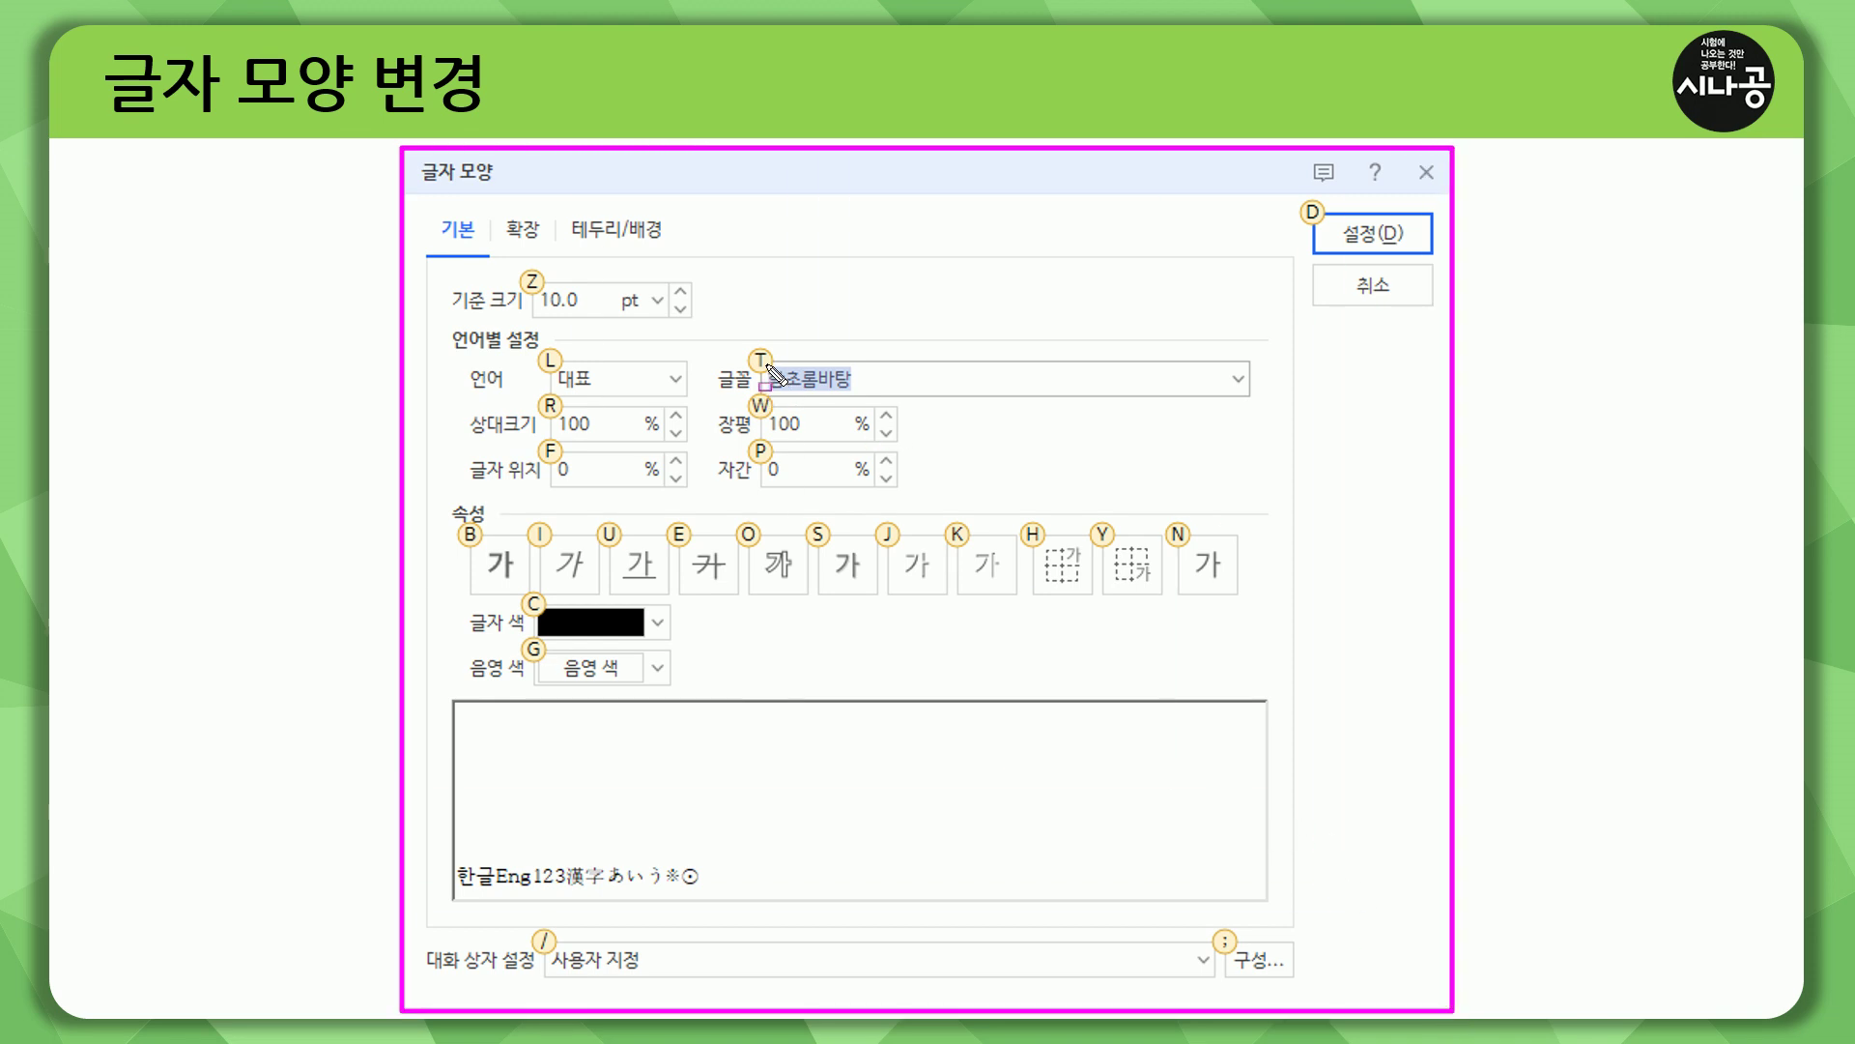
{"action": "left_click_drag", "start_coordinate": [769, 364], "coordinate": [858, 393]}
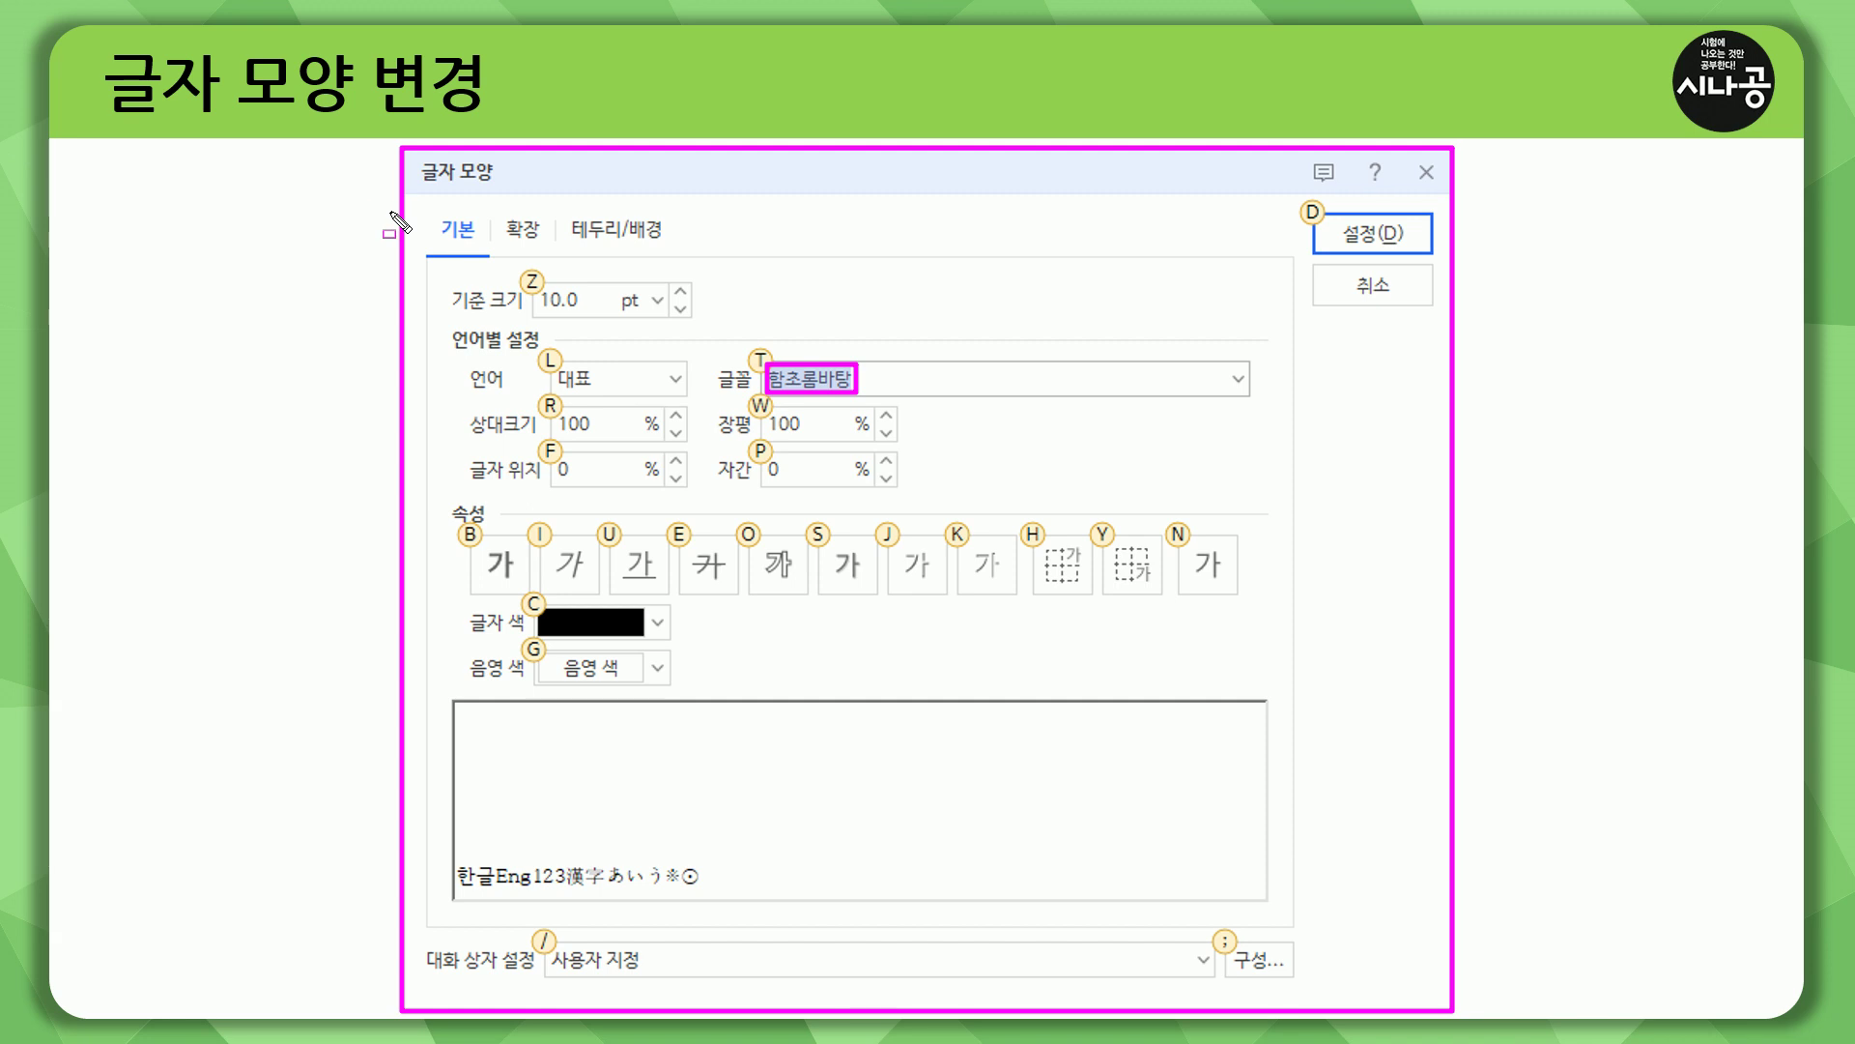
{"action": "left_click_drag", "start_coordinate": [773, 383], "coordinate": [841, 381]}
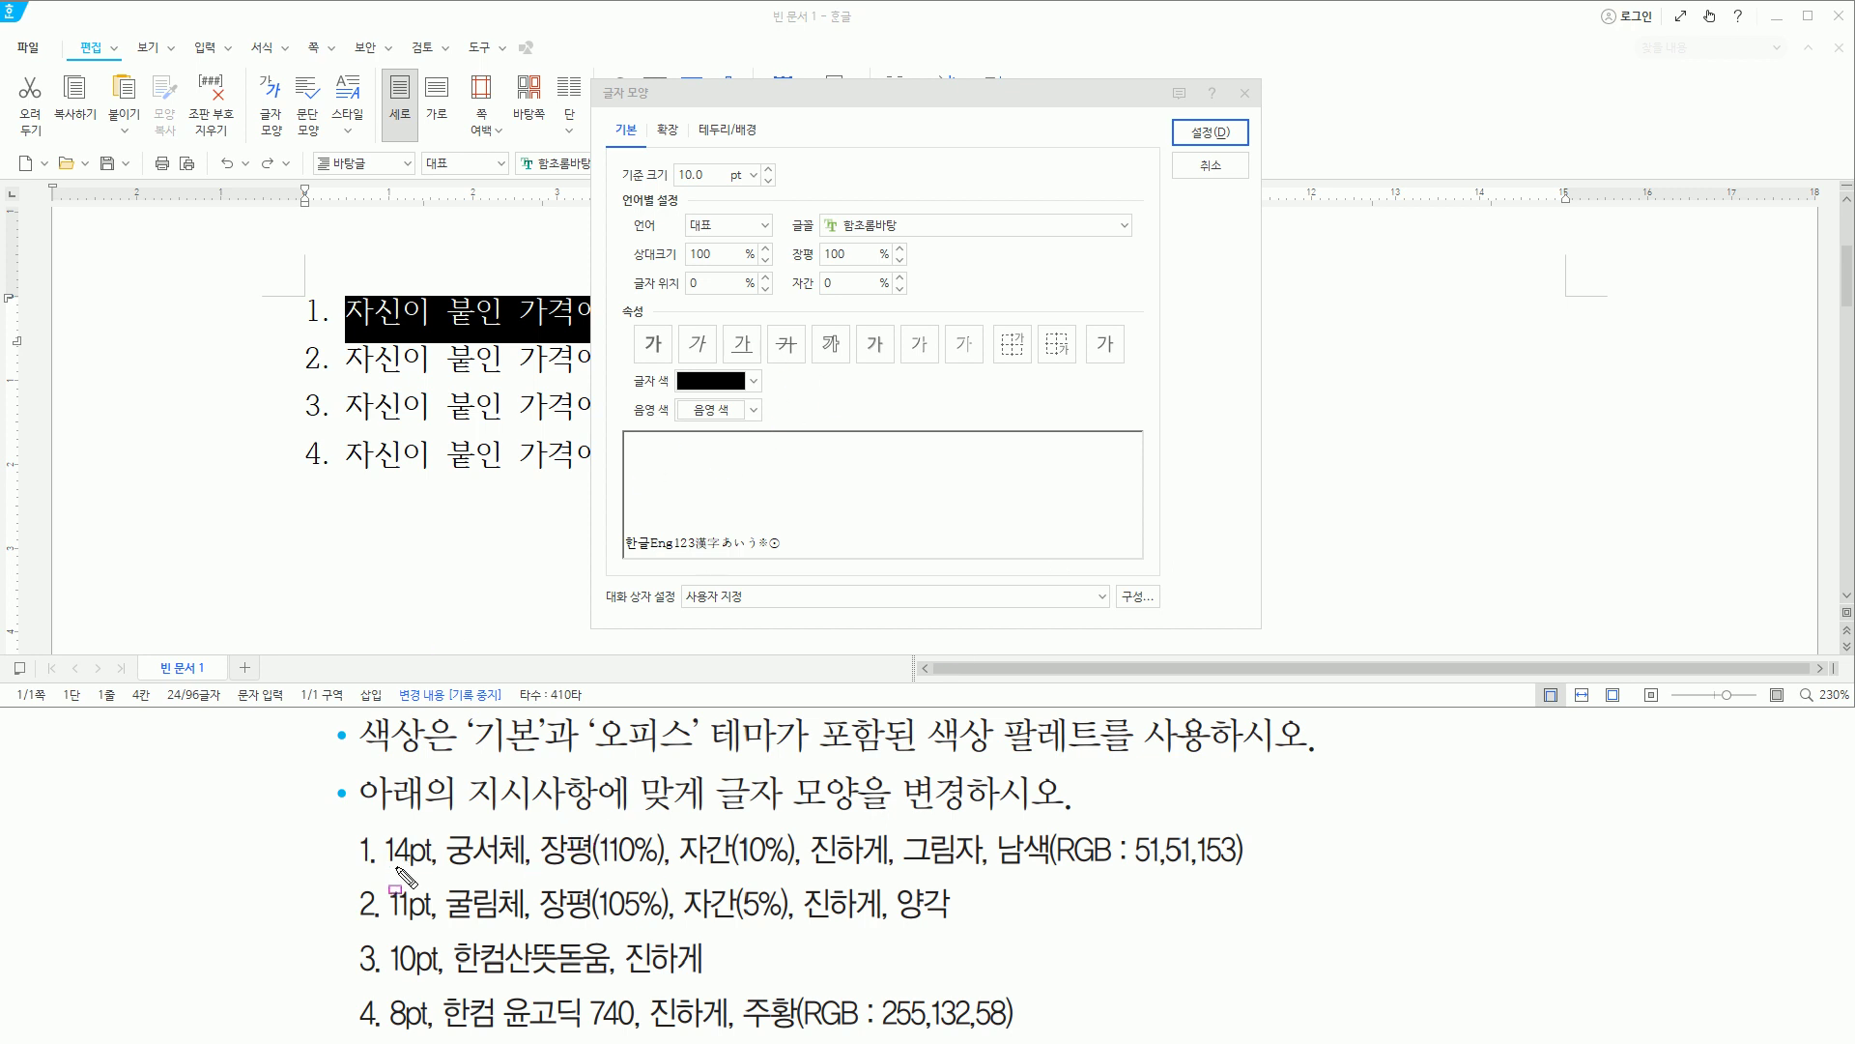
Set the font of the selected item 1 sentence to 궁서체.
{"action": "left_click_drag", "start_coordinate": [381, 868], "coordinate": [1244, 868]}
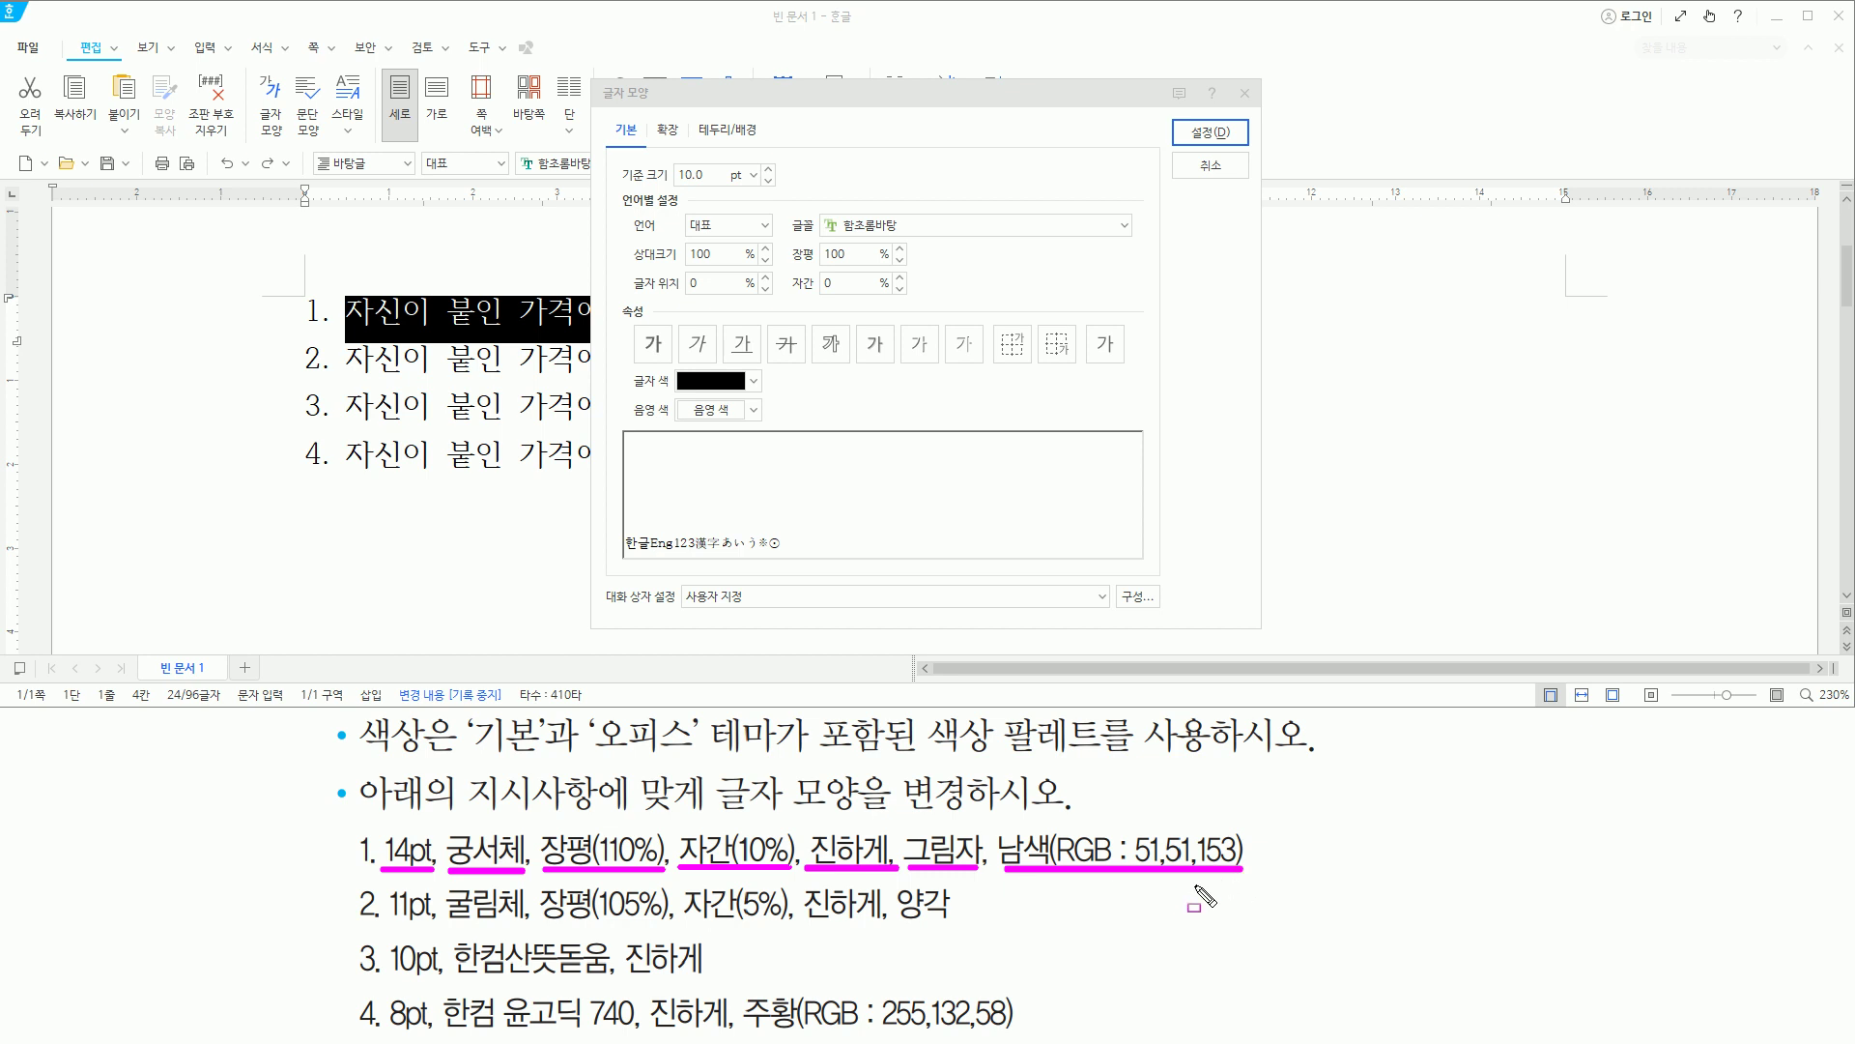
{"action": "key", "text": "Escape"}
{"action": "left_click", "coordinate": [861, 103]}
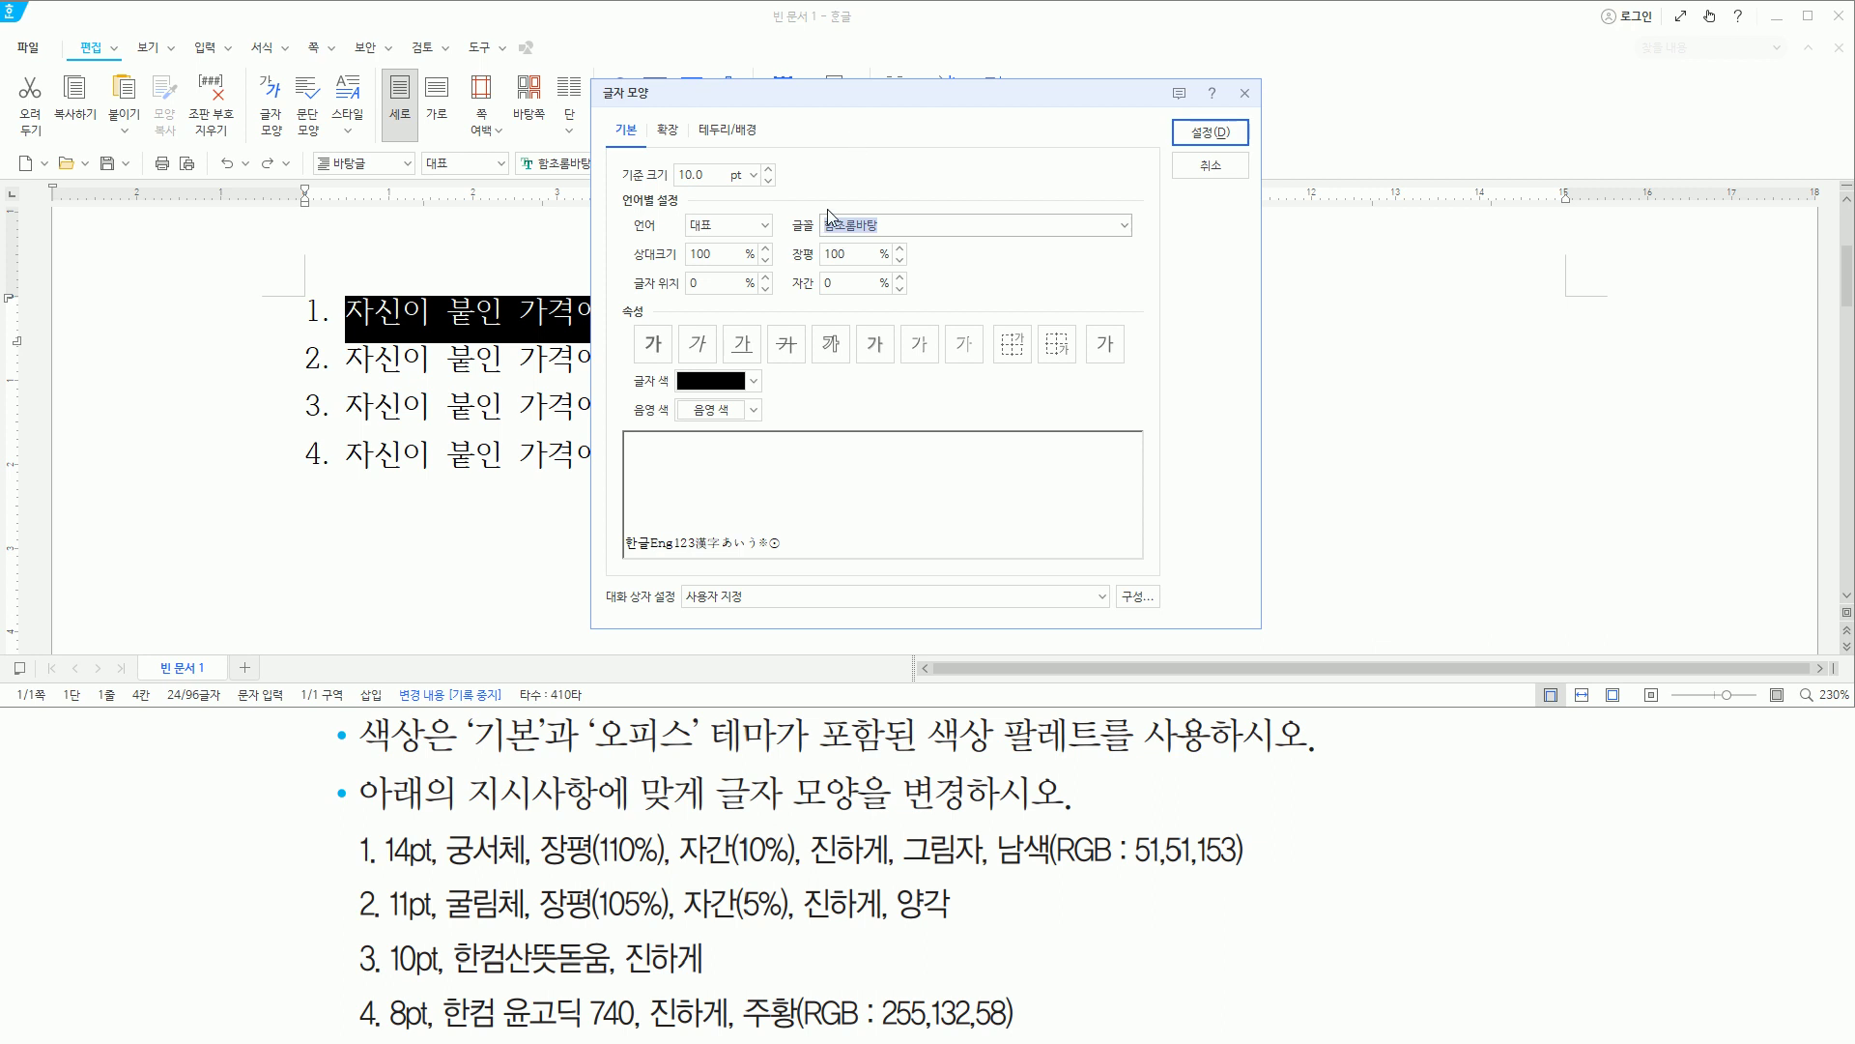
{"action": "left_click_drag", "start_coordinate": [813, 200], "coordinate": [894, 240]}
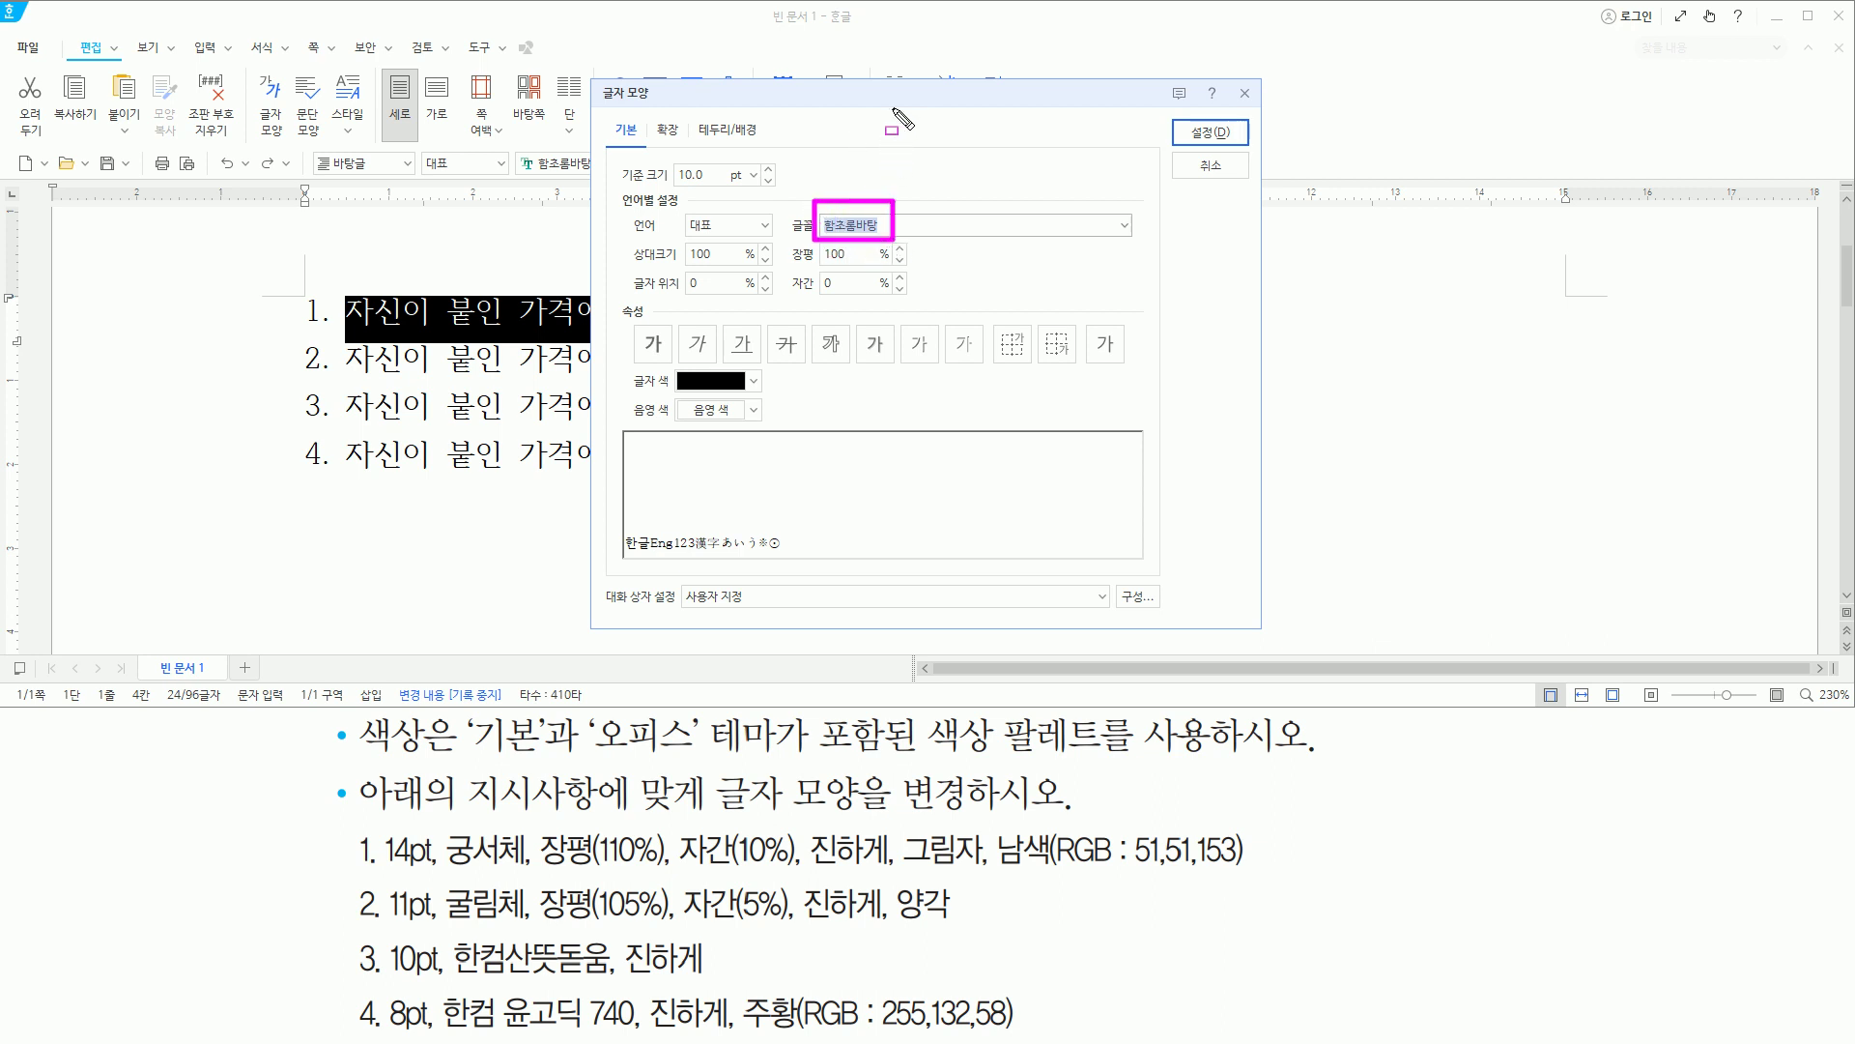
{"action": "mouse_move", "coordinate": [447, 822]}
{"action": "left_mouse_down"}
{"action": "mouse_move", "coordinate": [478, 863]}
{"action": "mouse_move", "coordinate": [528, 869]}
{"action": "left_mouse_up"}
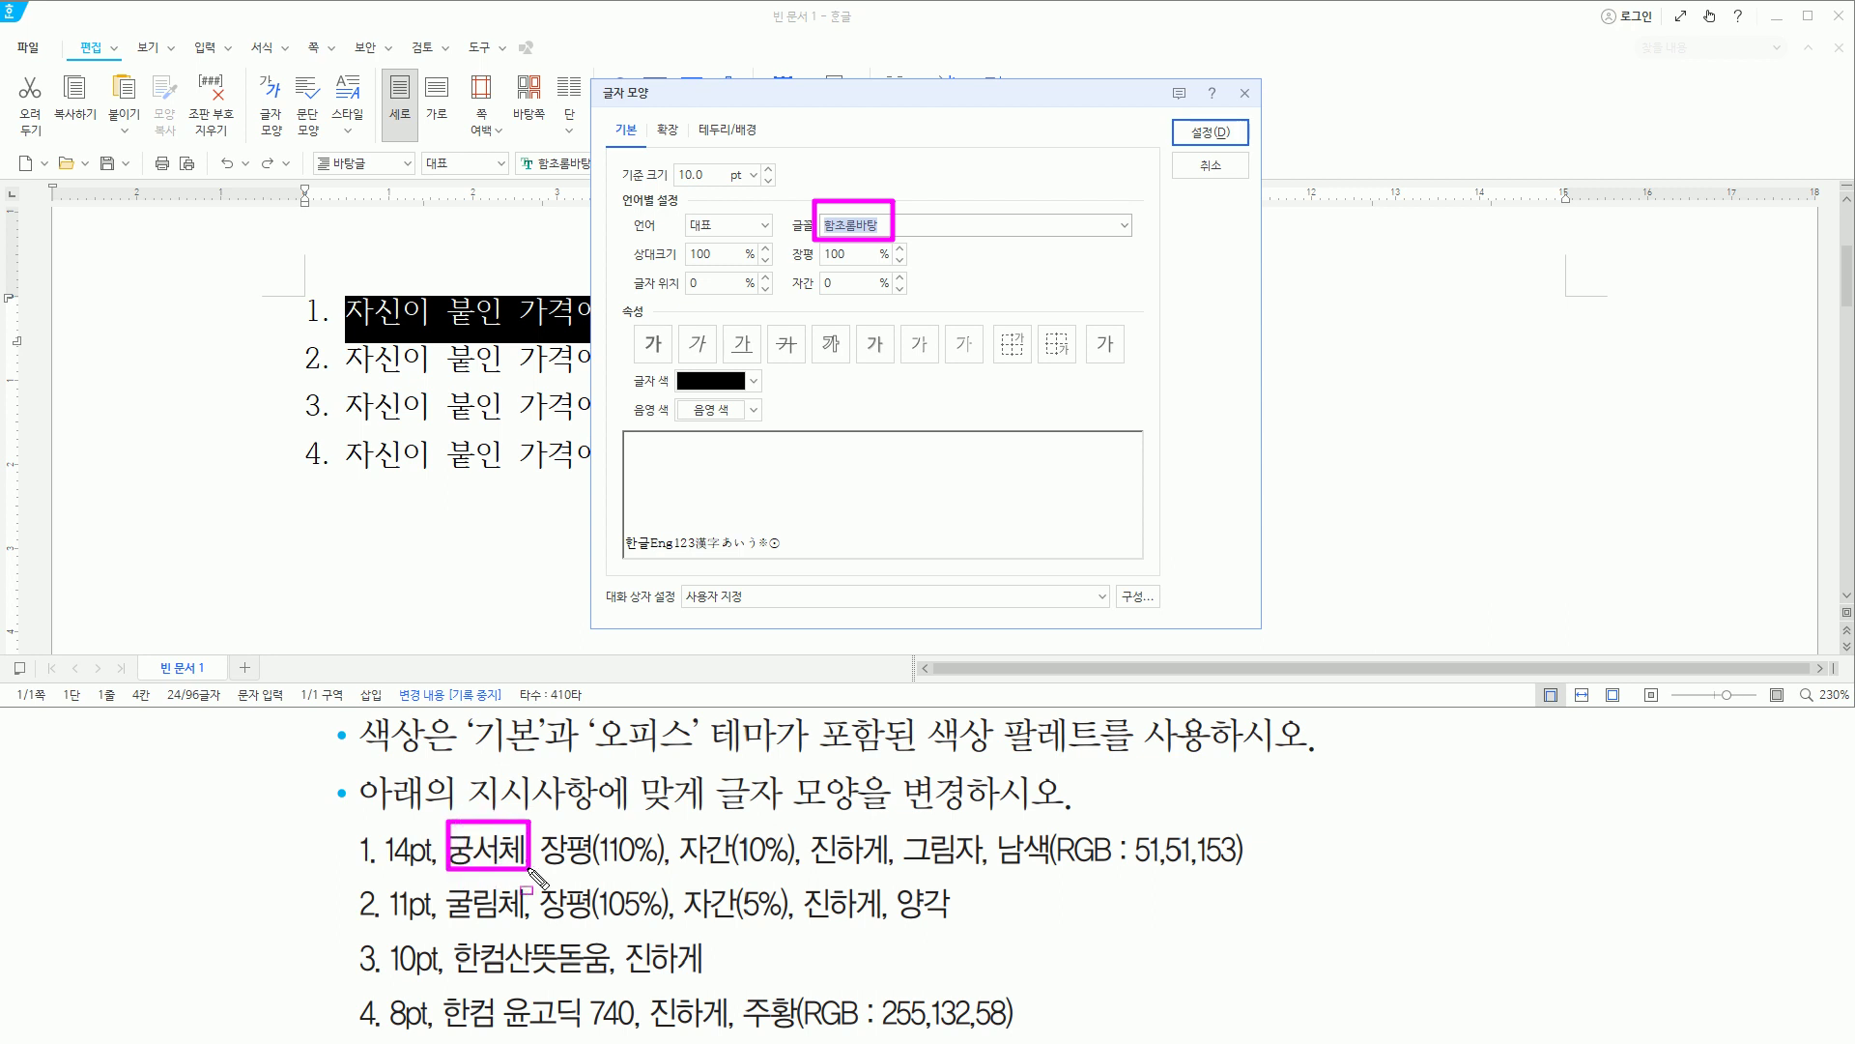
{"action": "key", "text": "Escape"}
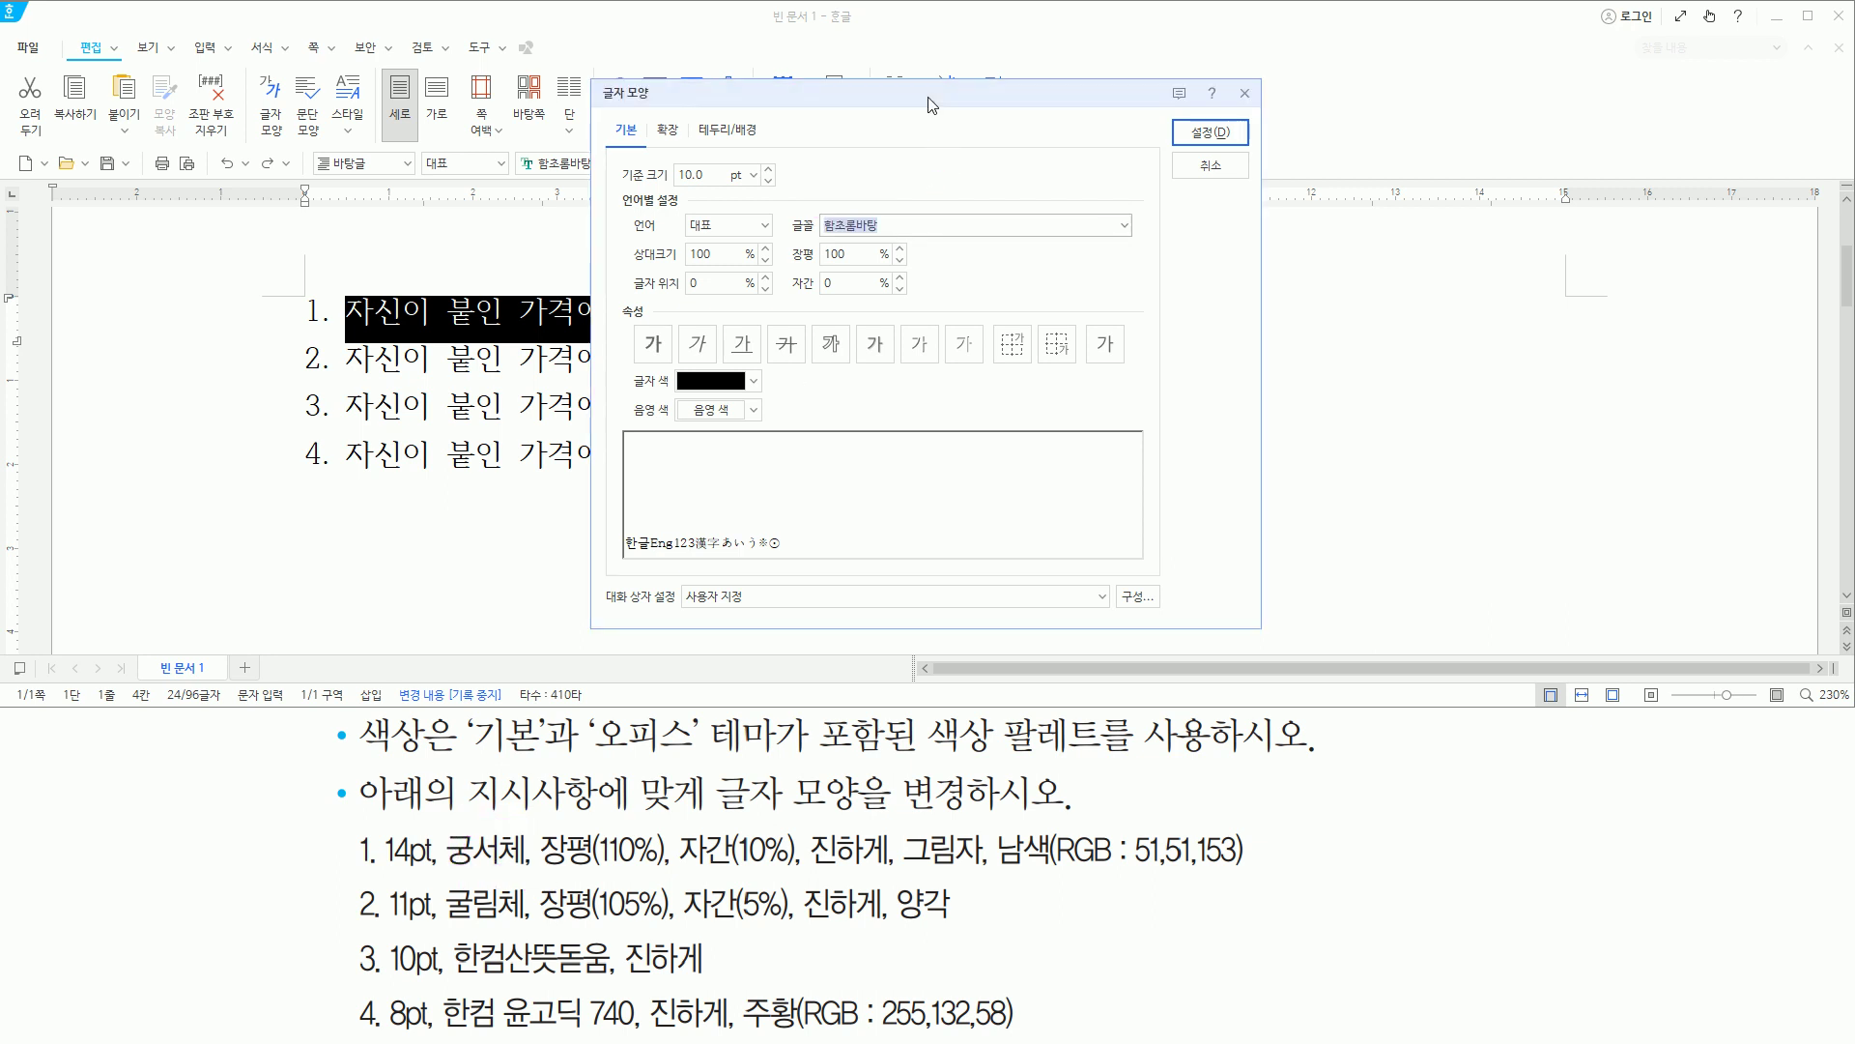
{"action": "type", "text": "궁서"}
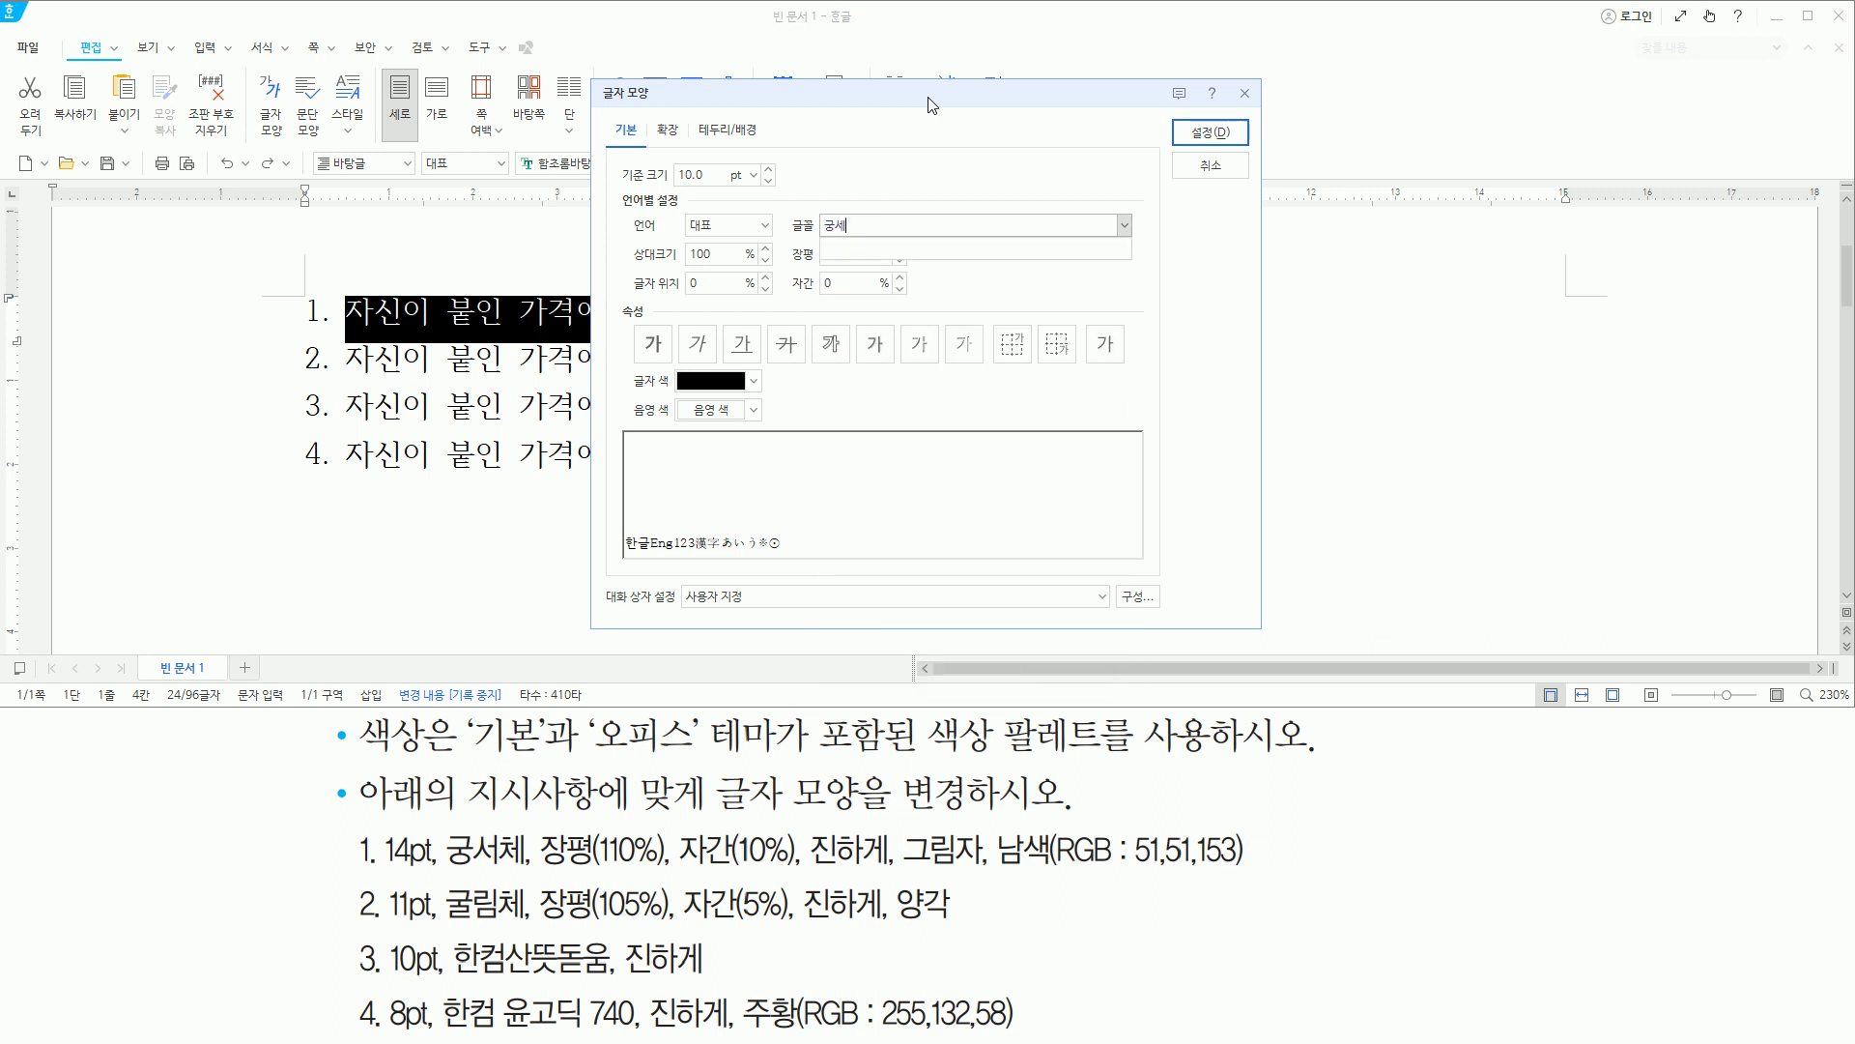
{"action": "key", "text": "BackSpace"}
{"action": "type", "text": "체"}
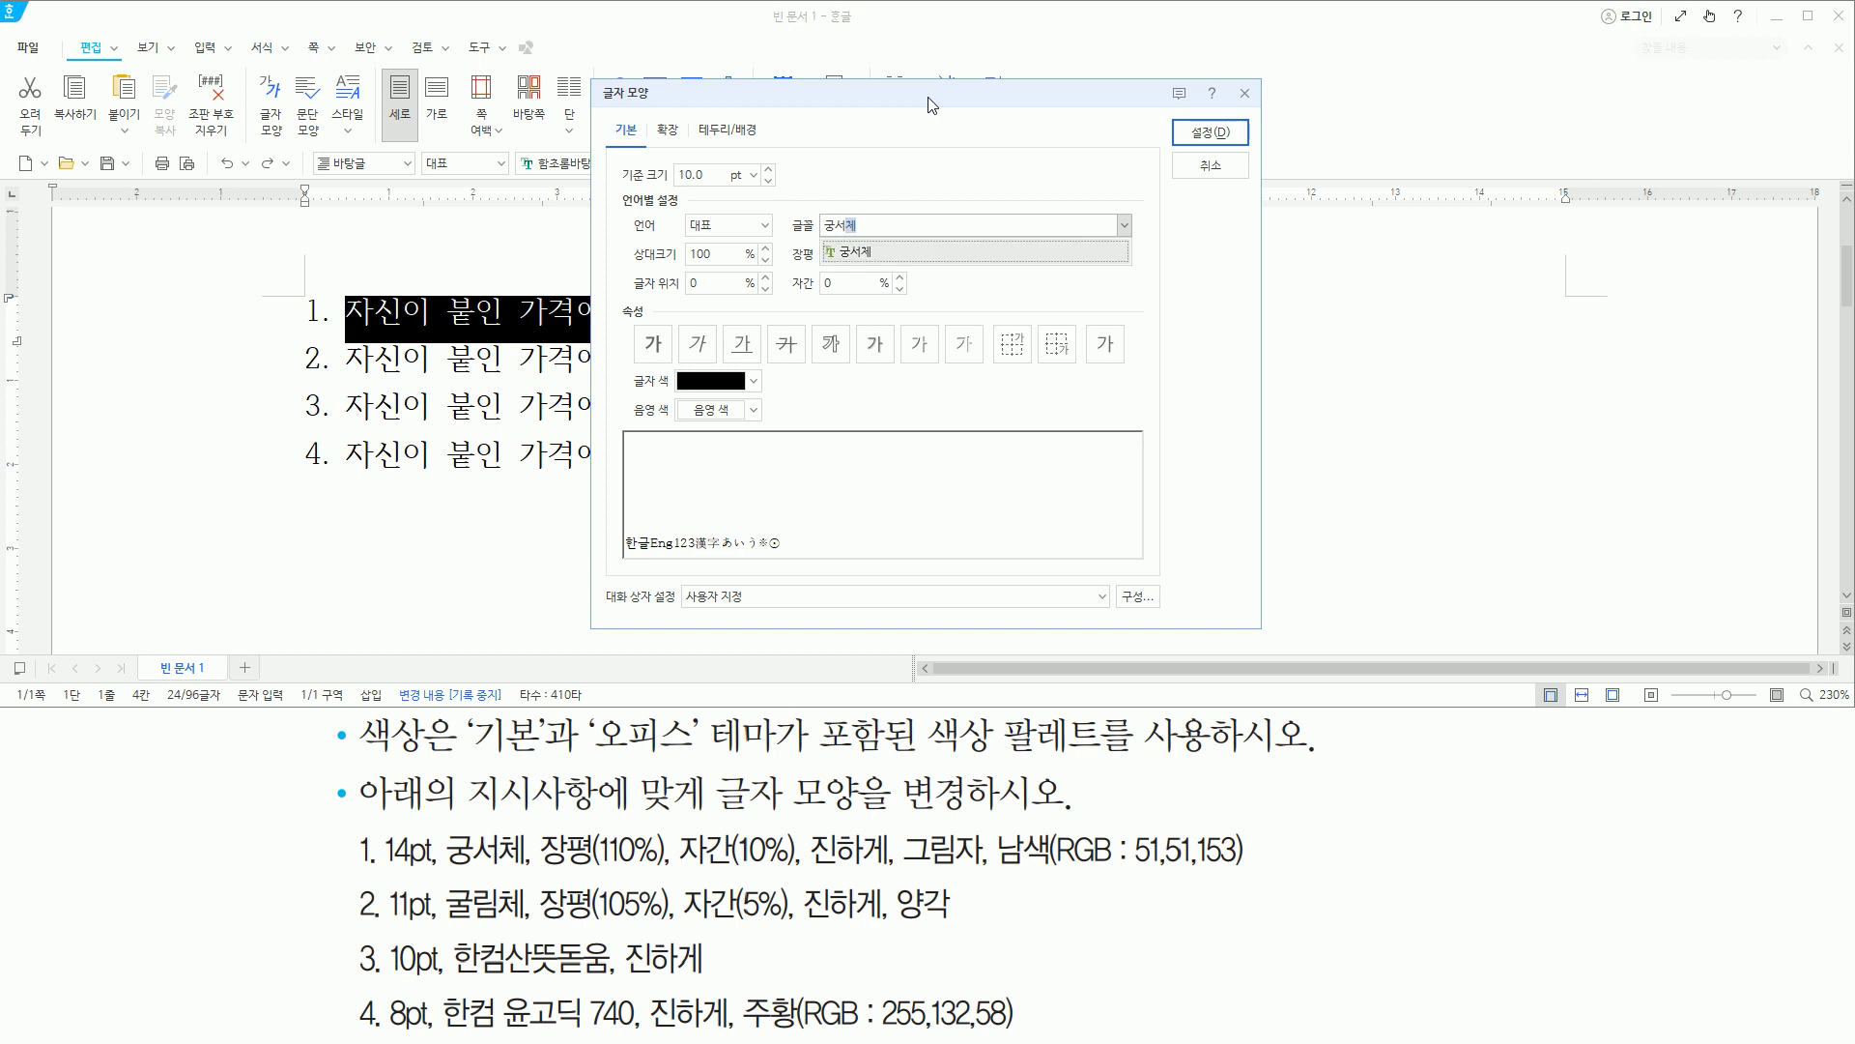
{"action": "key", "text": "Return"}
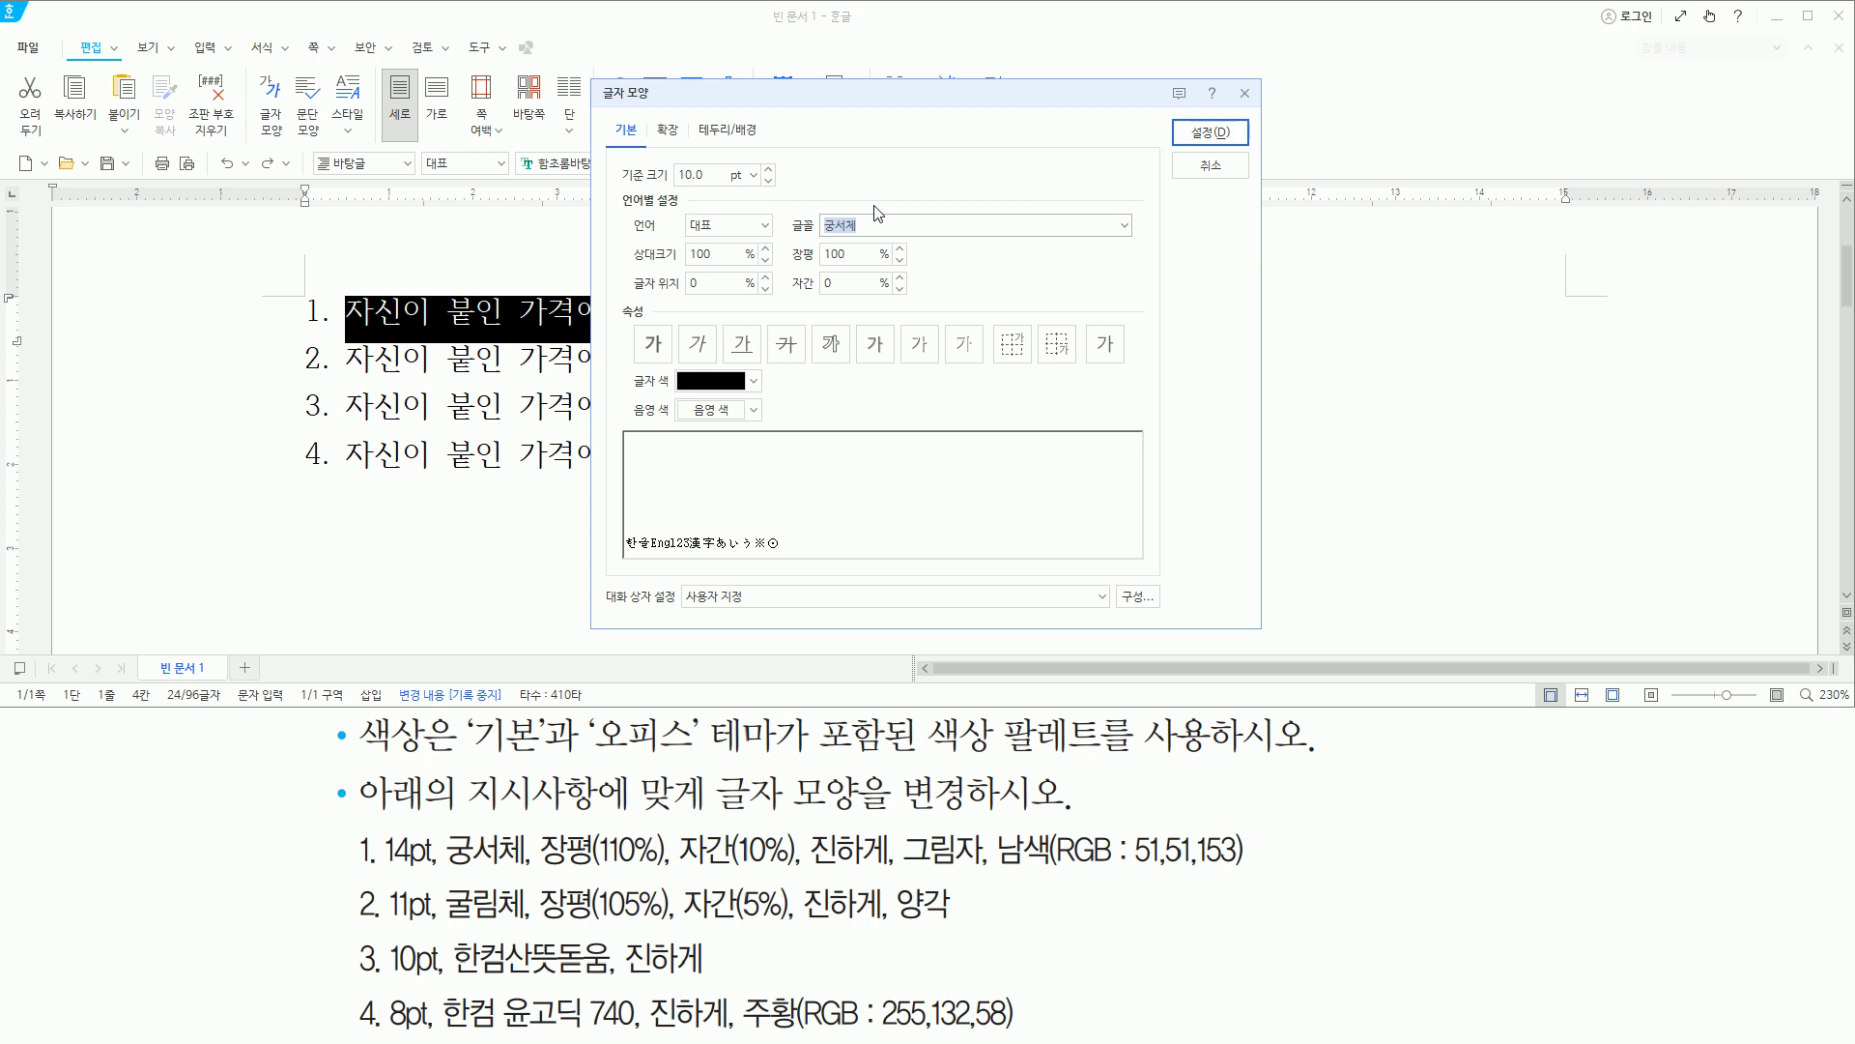
Set the base size (기준 크기) of the item 1 sentence to 14 pt.
{"action": "left_click_drag", "start_coordinate": [377, 872], "coordinate": [441, 872]}
{"action": "left_click", "coordinate": [621, 161]}
{"action": "left_click_drag", "start_coordinate": [629, 168], "coordinate": [789, 186]}
{"action": "key", "text": "Escape"}
{"action": "key", "text": "alt"}
{"action": "key", "text": "alt+z"}
{"action": "type", "text": "14"}
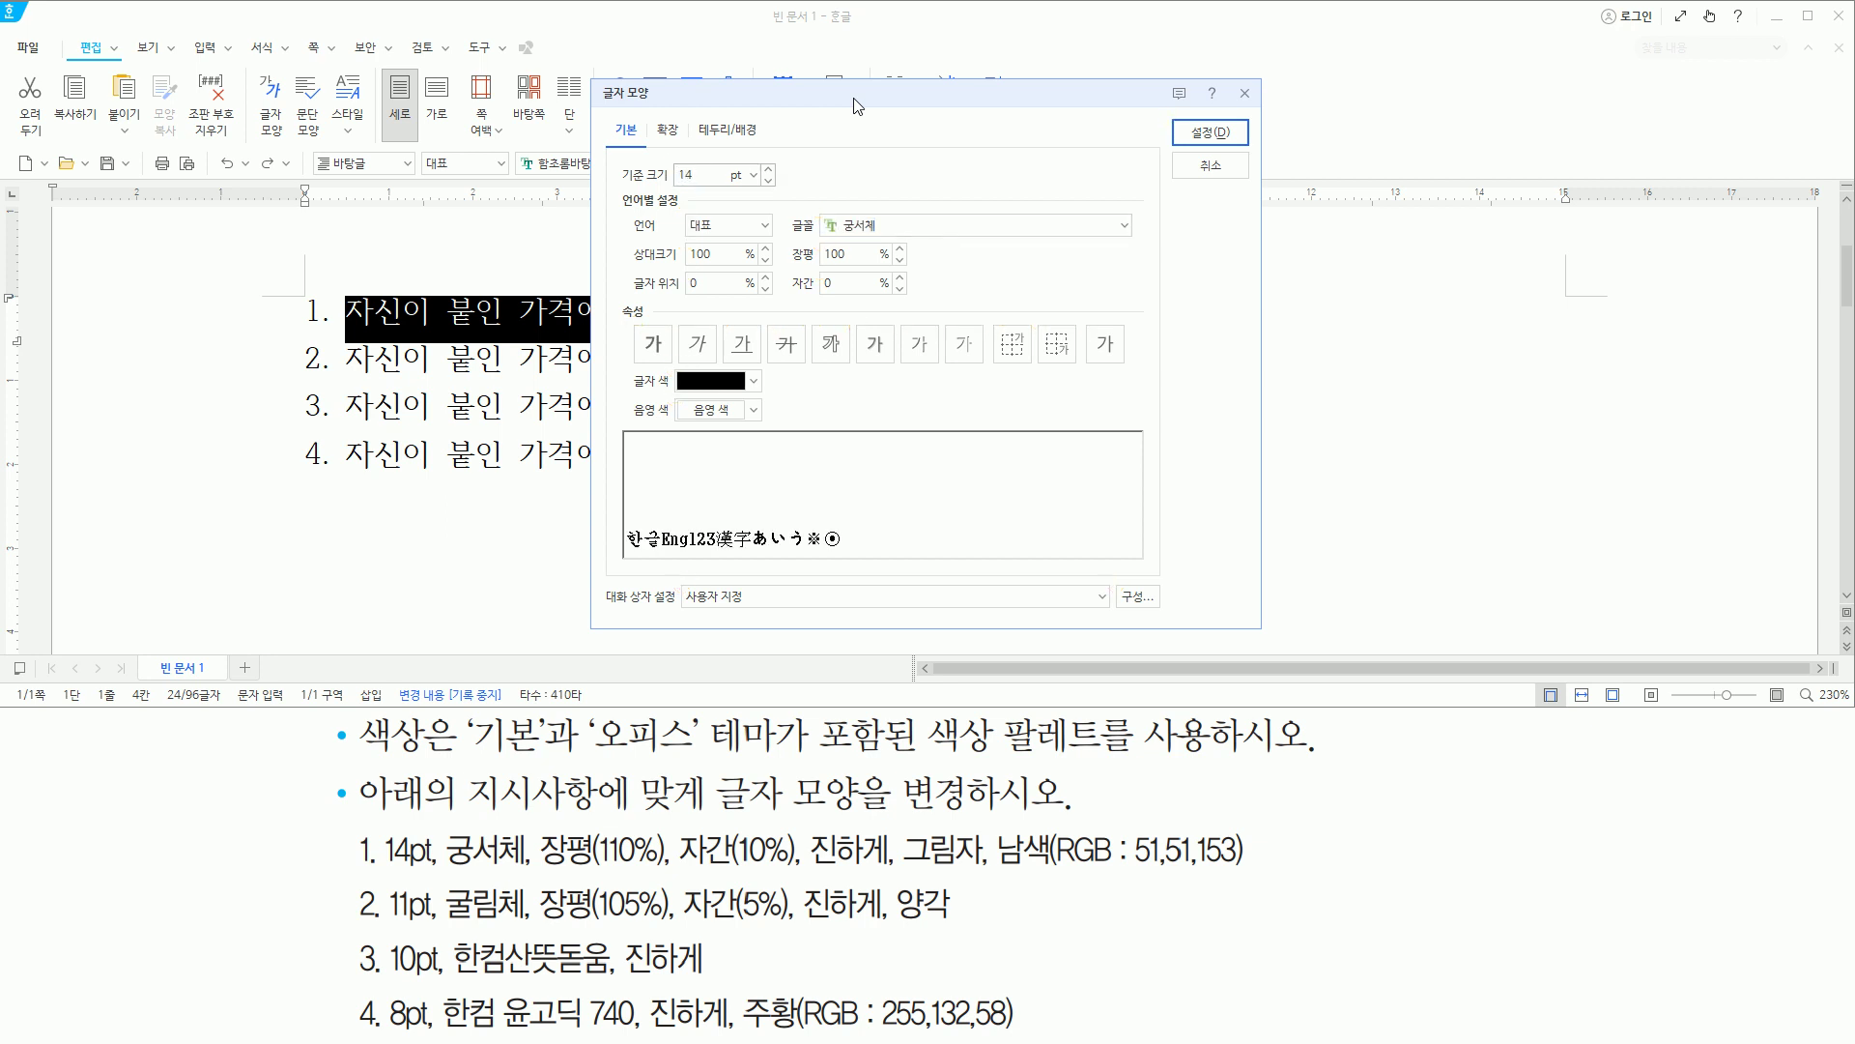
{"action": "left_click_drag", "start_coordinate": [543, 867], "coordinate": [793, 868]}
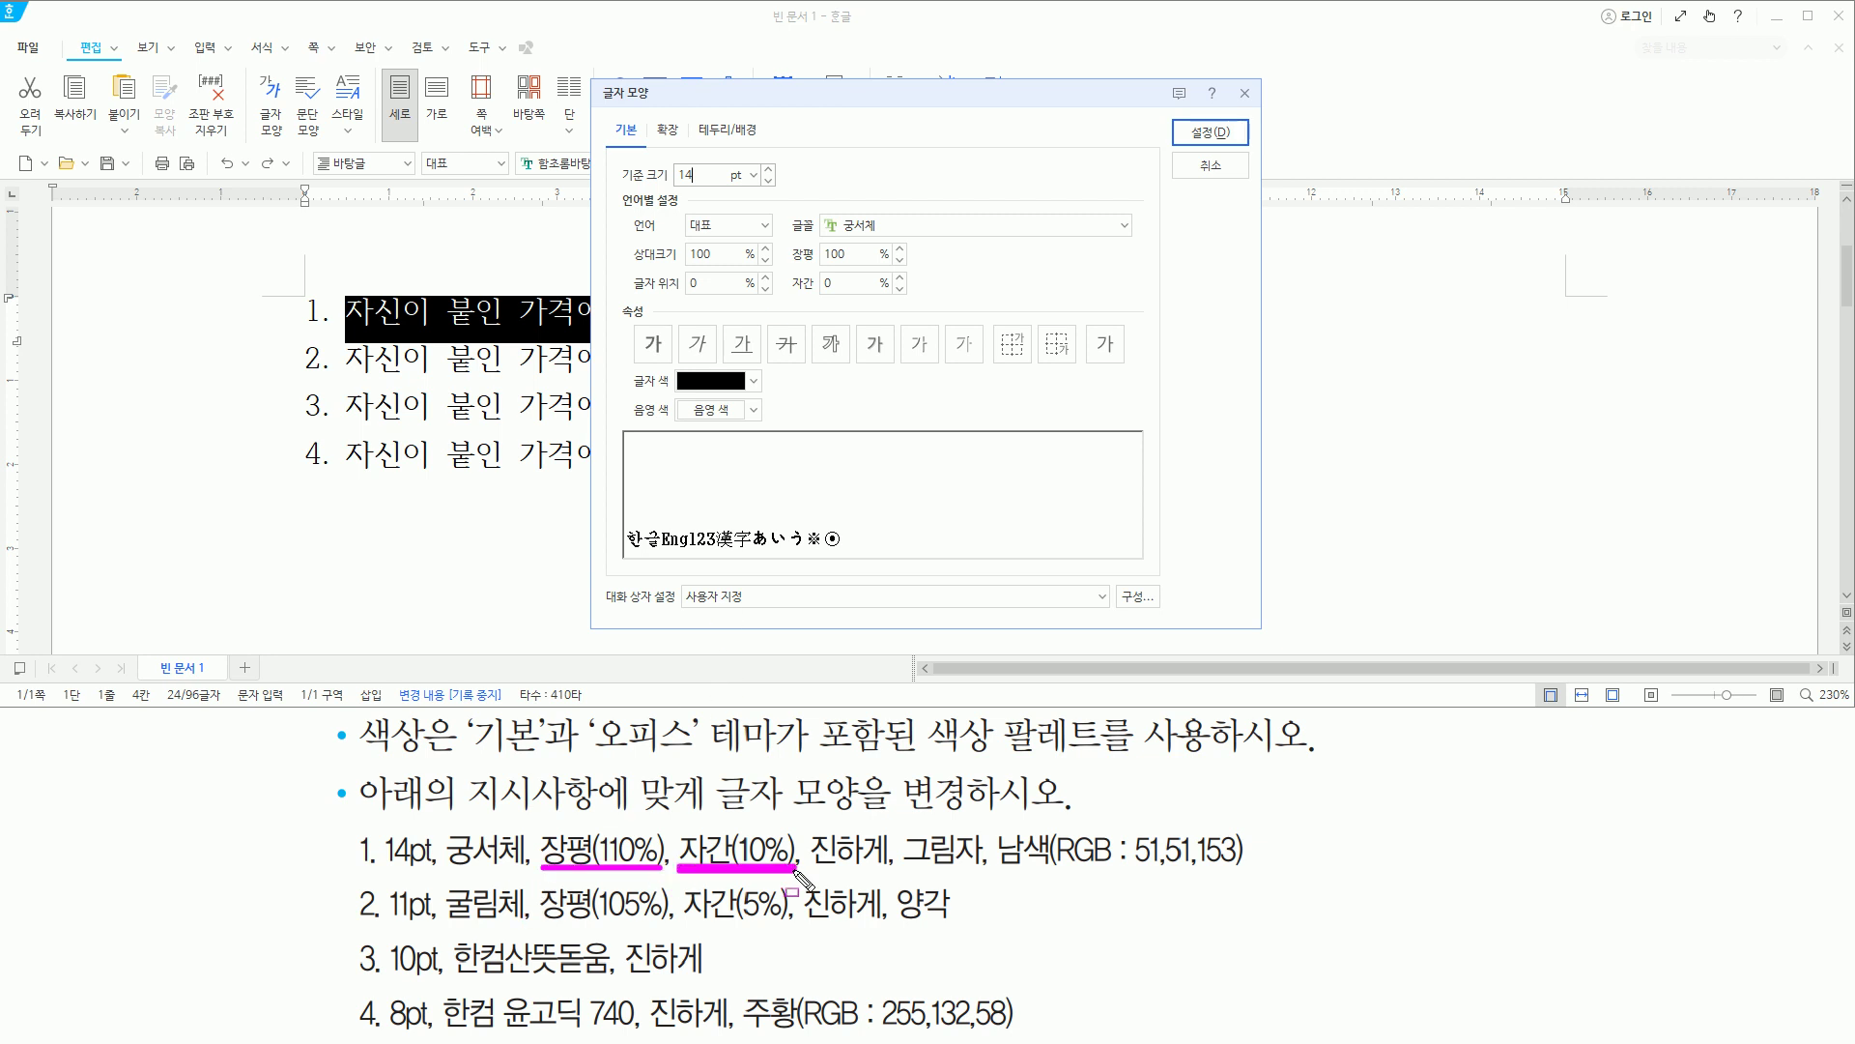
{"action": "type", "text": "14"}
{"action": "left_click_drag", "start_coordinate": [671, 155], "coordinate": [710, 190]}
{"action": "key", "text": "Escape"}
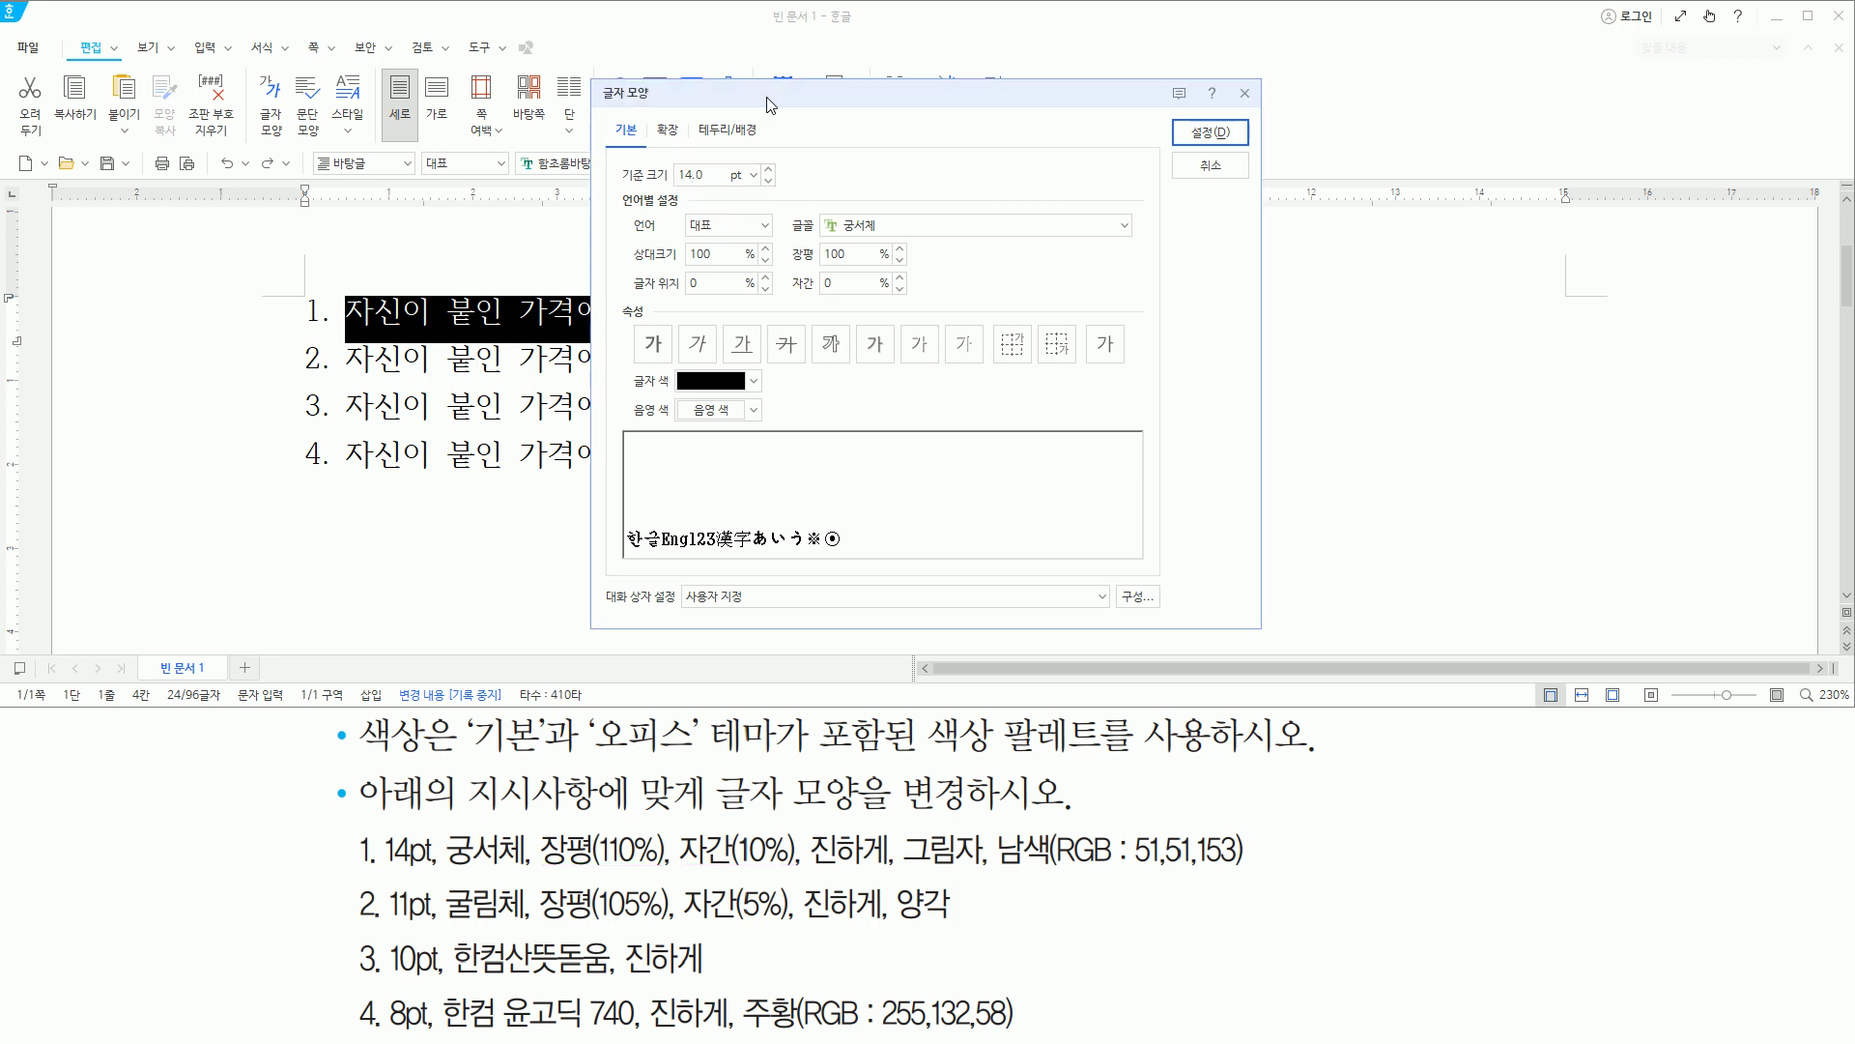
Set the character width ratio (장평) of the item 1 sentence to 110%.
{"action": "key", "text": "alt"}
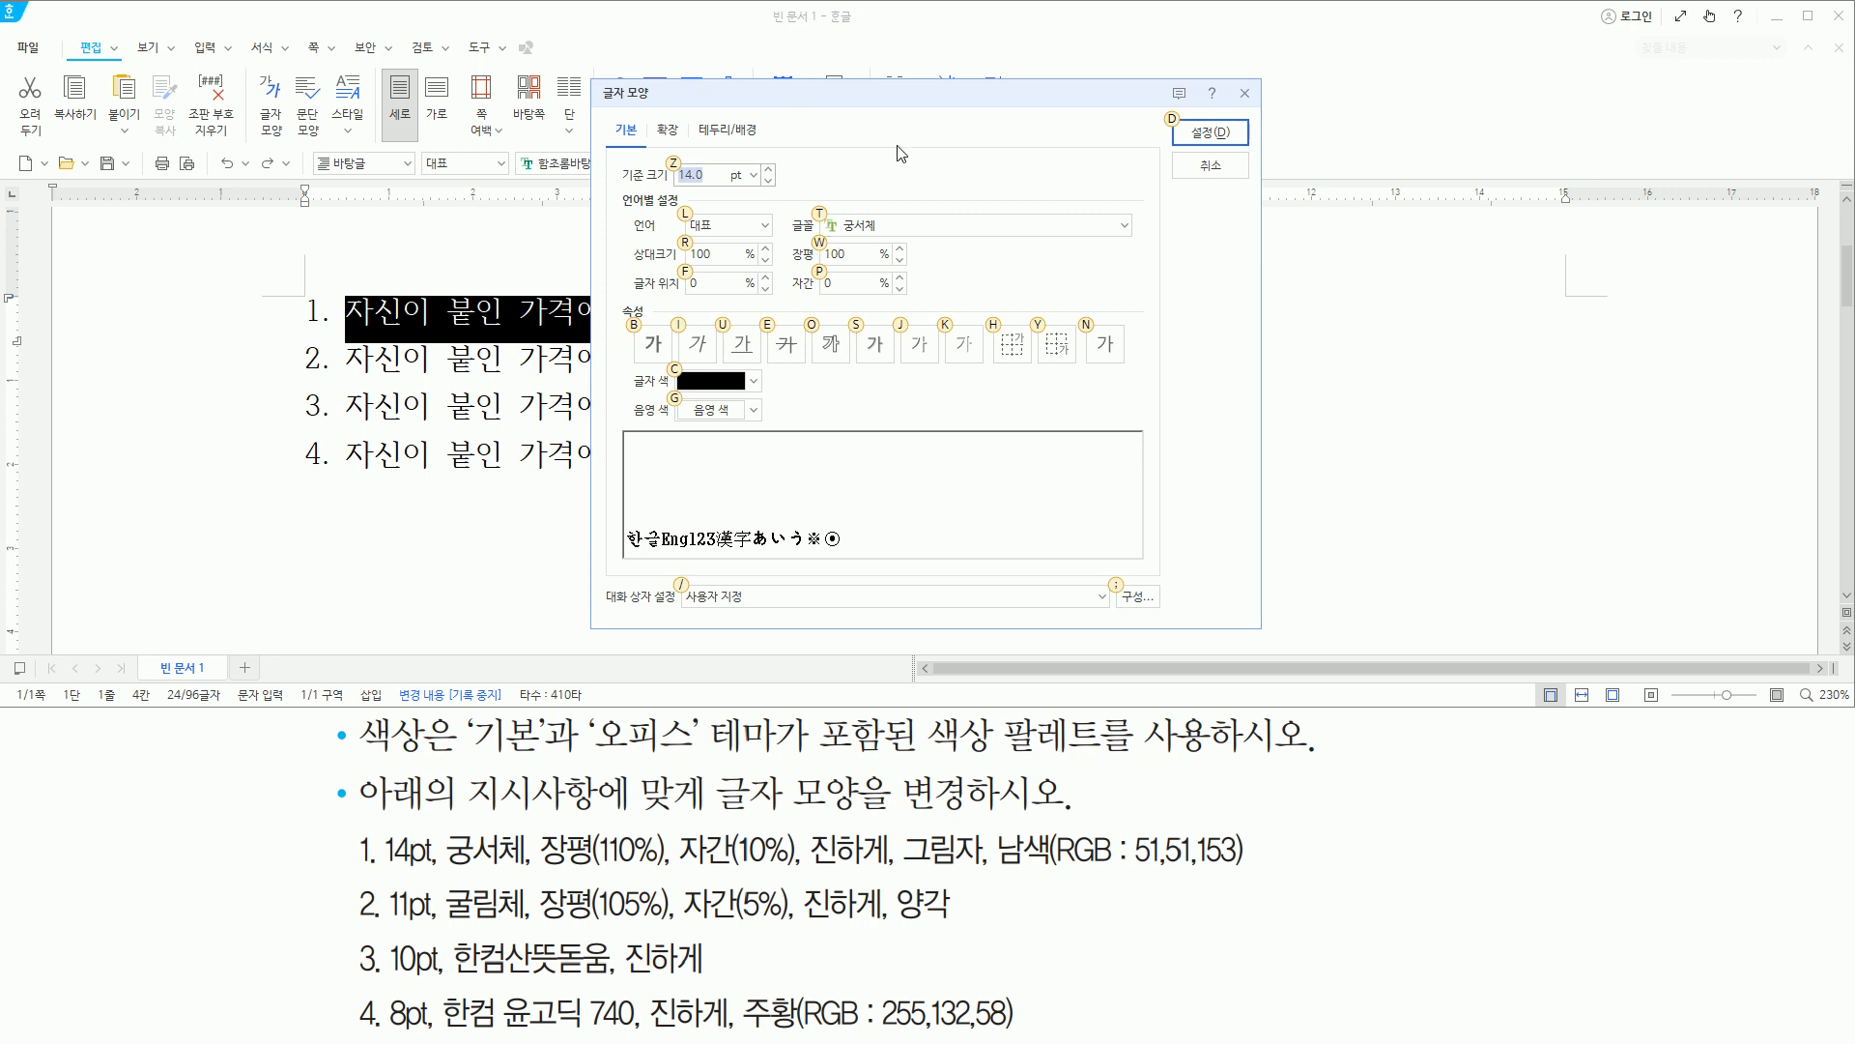
{"action": "key", "text": "alt+w"}
{"action": "type", "text": "1"}
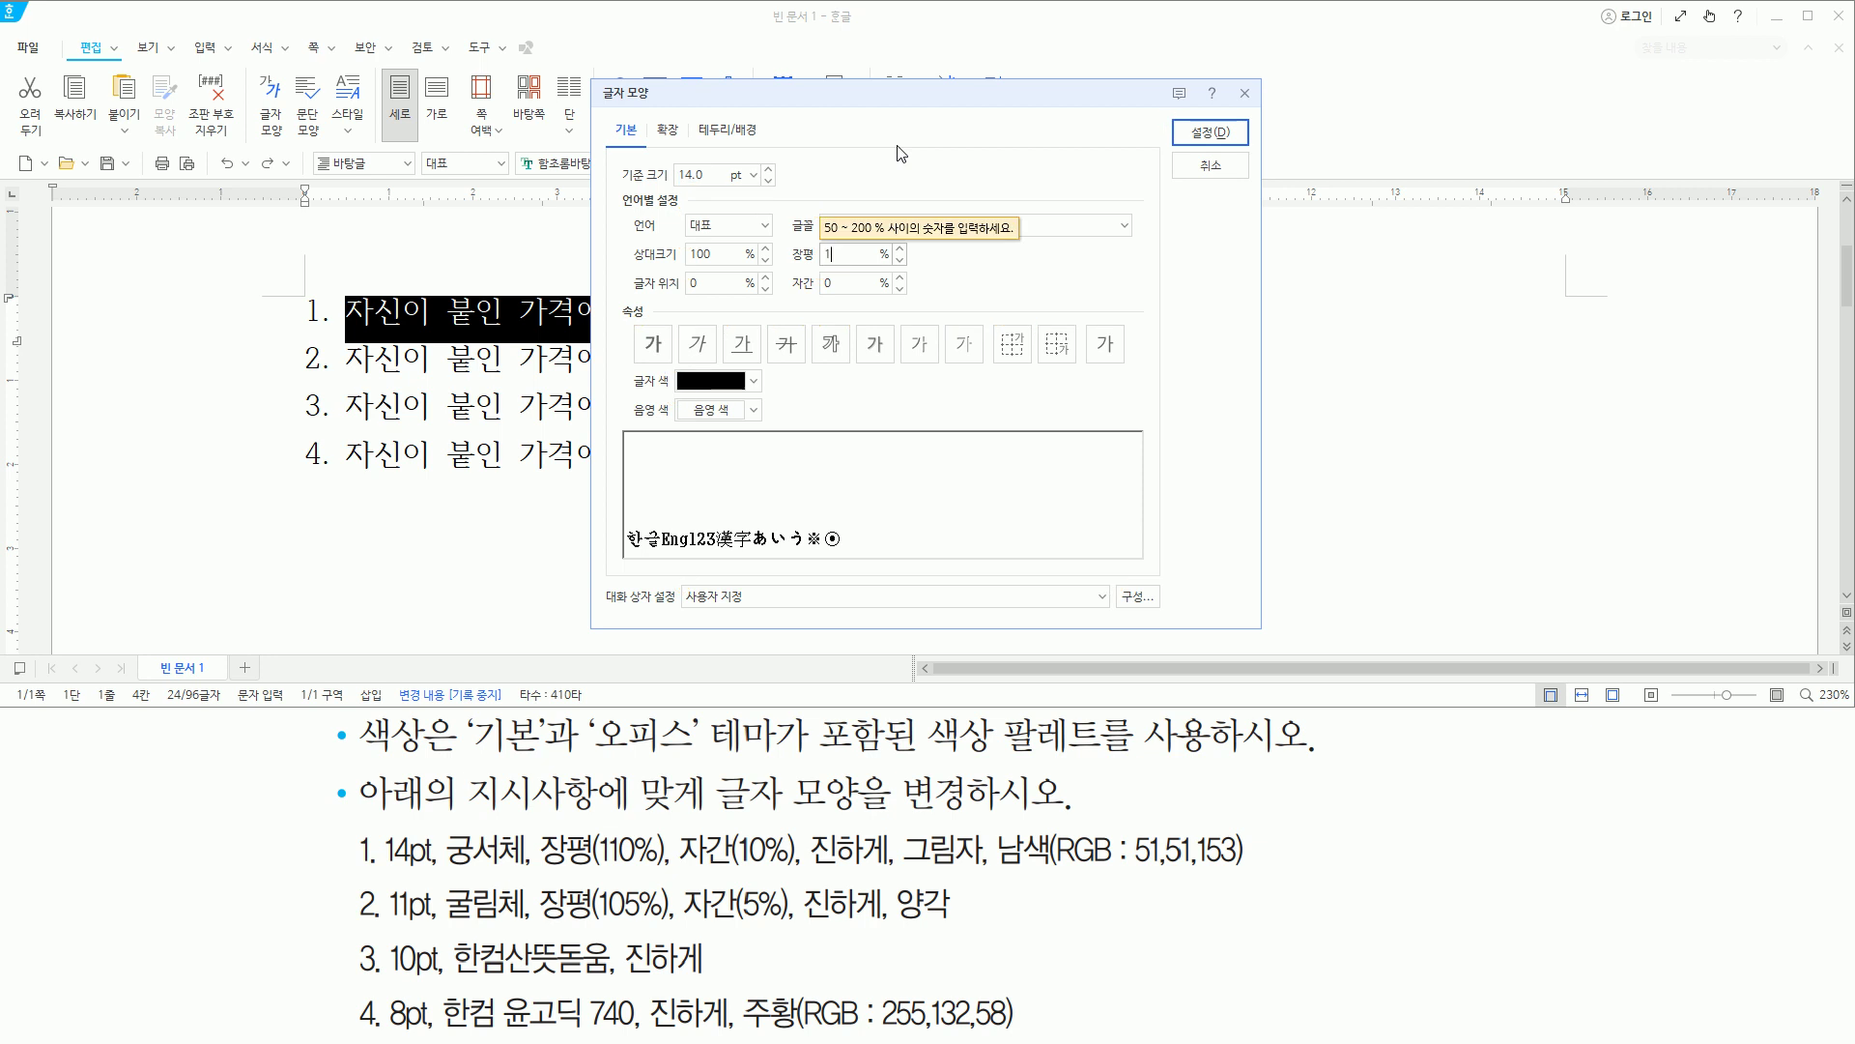
{"action": "type", "text": "10"}
{"action": "key", "text": "alt"}
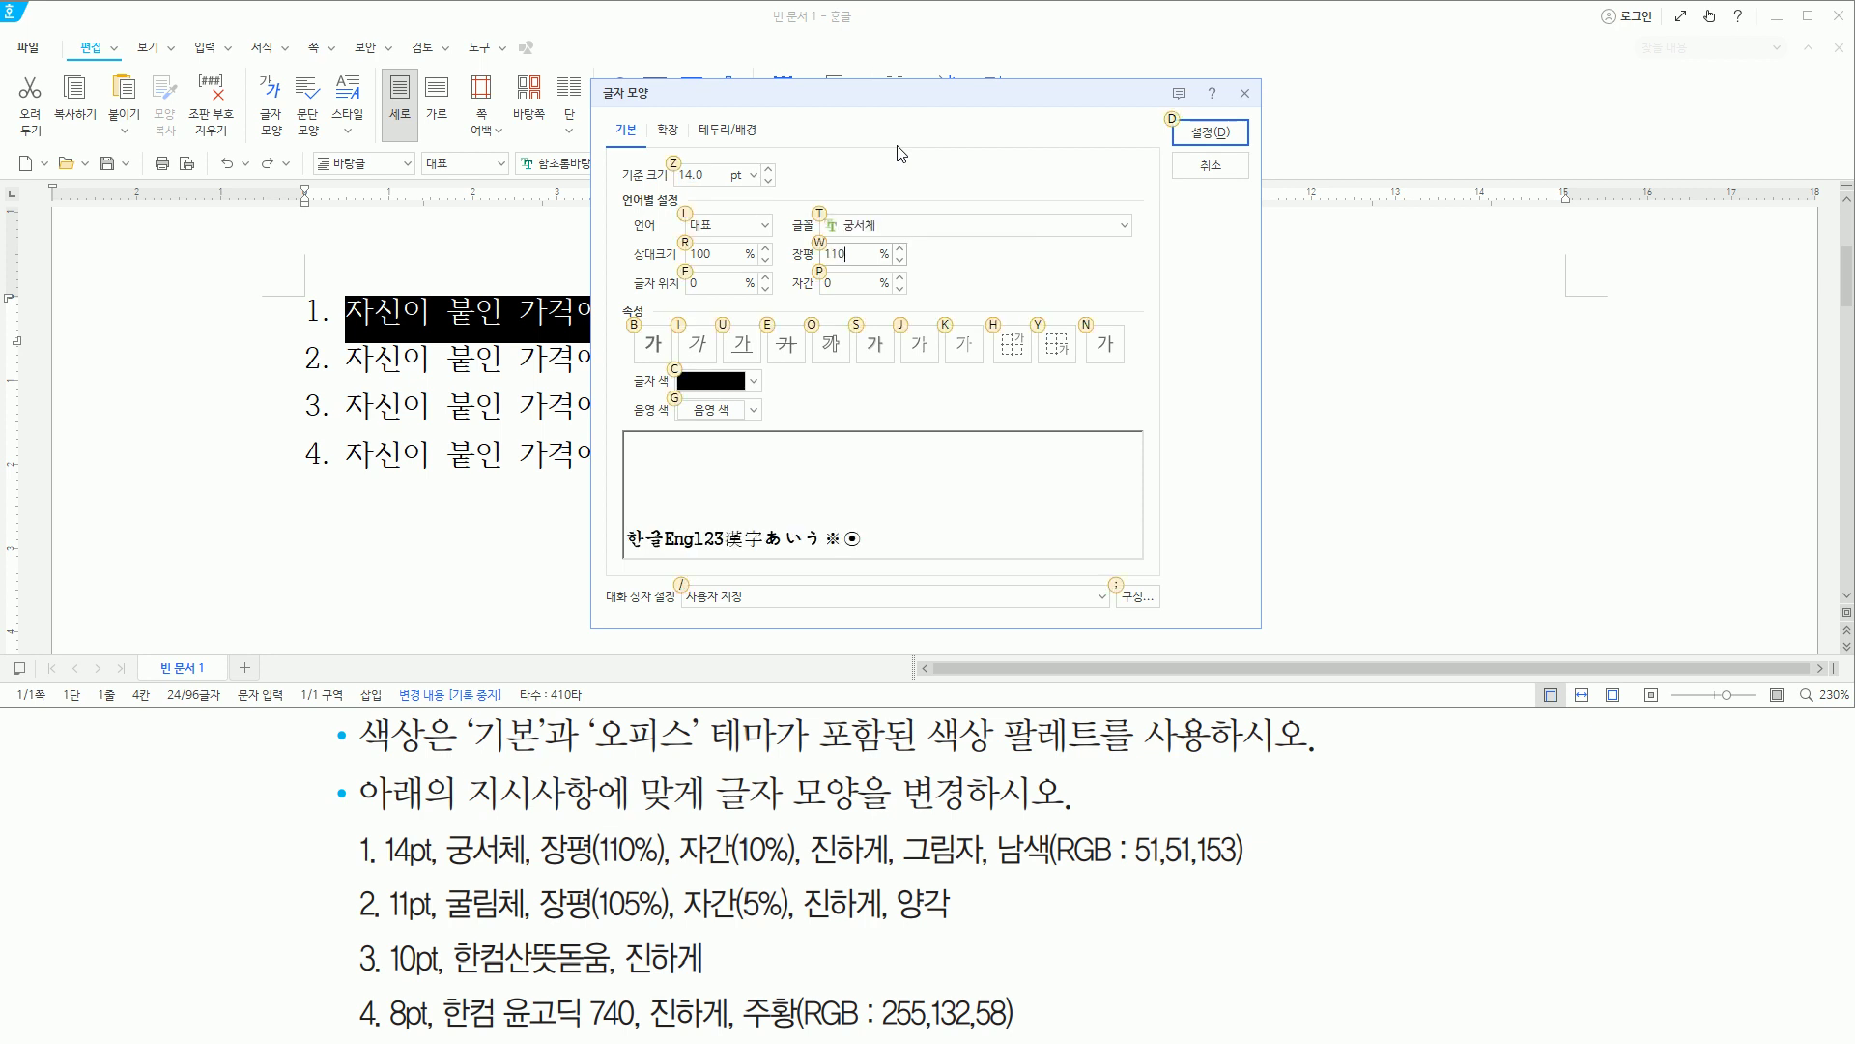
Set the letter spacing (자간) of the item 1 sentence to 10%.
{"action": "key", "text": "Tab"}
{"action": "type", "text": "10"}
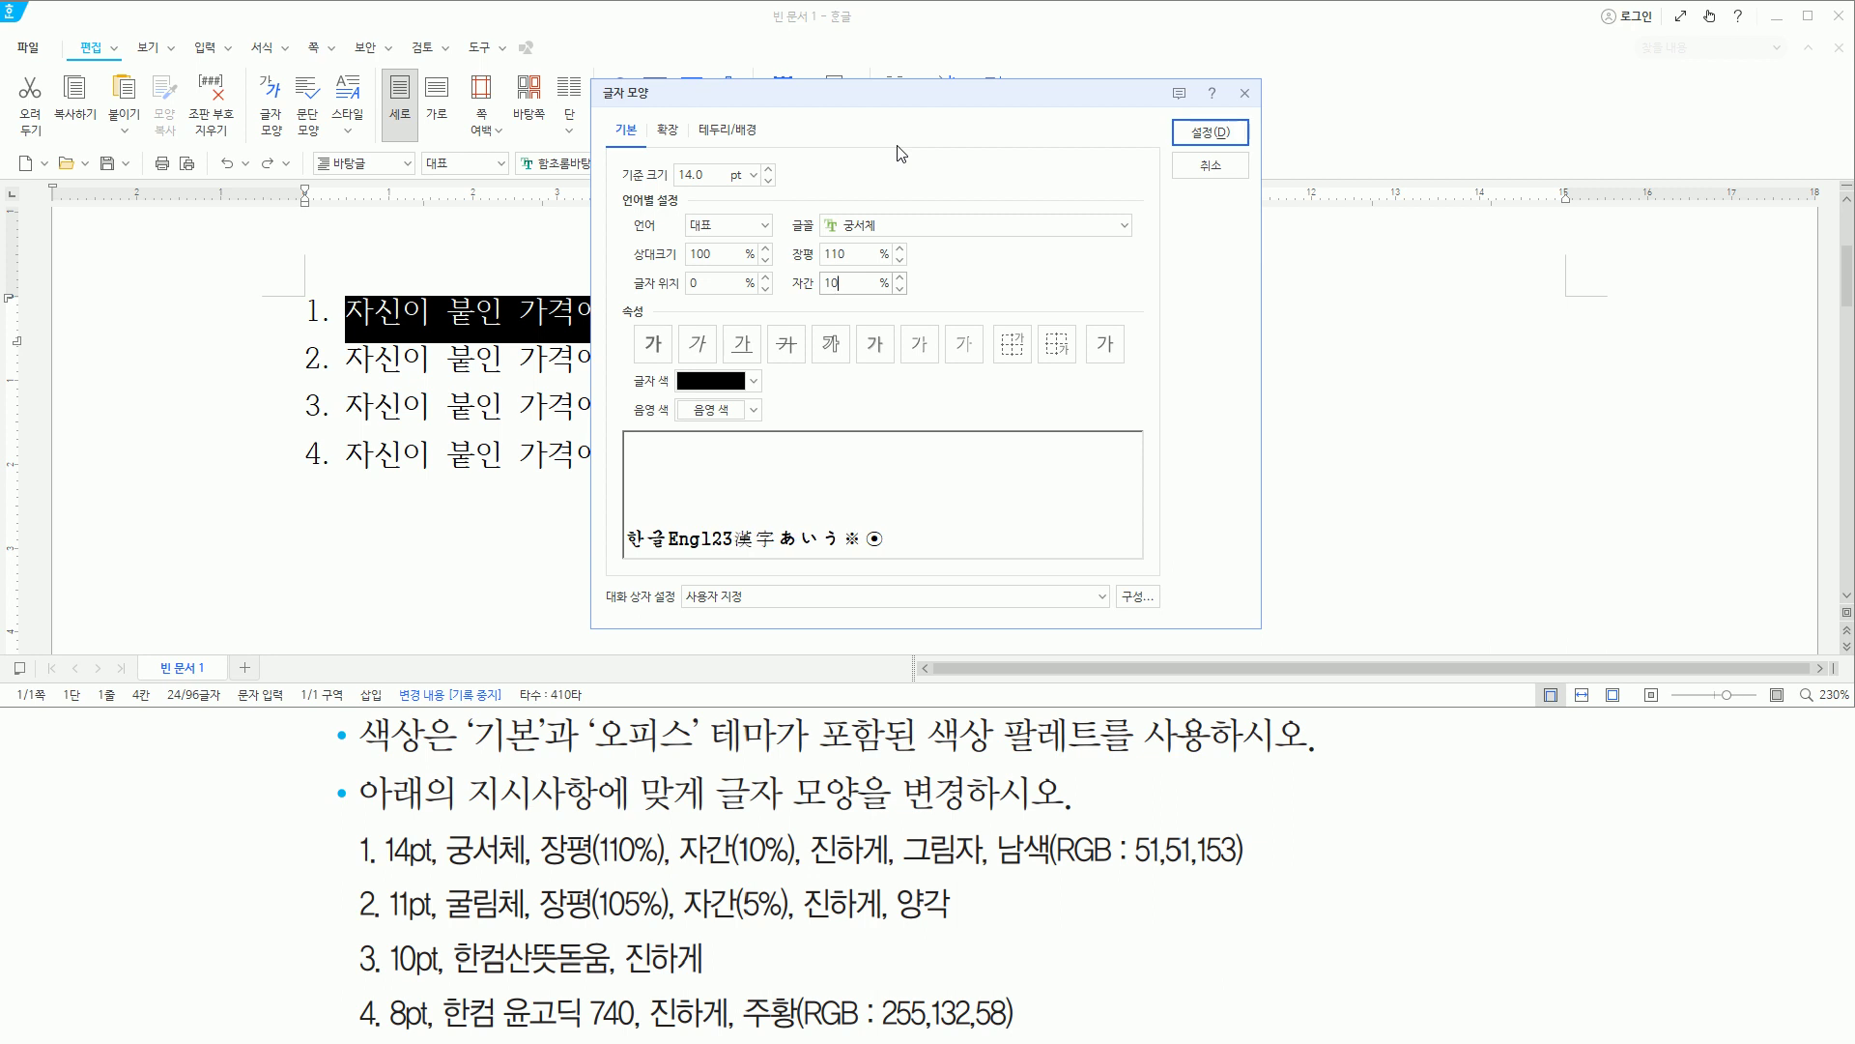
Turn on the bold (진하게) and shadow (그림자) attributes for the item 1 sentence.
{"action": "left_click_drag", "start_coordinate": [812, 867], "coordinate": [983, 867]}
{"action": "left_click_drag", "start_coordinate": [631, 326], "coordinate": [673, 364]}
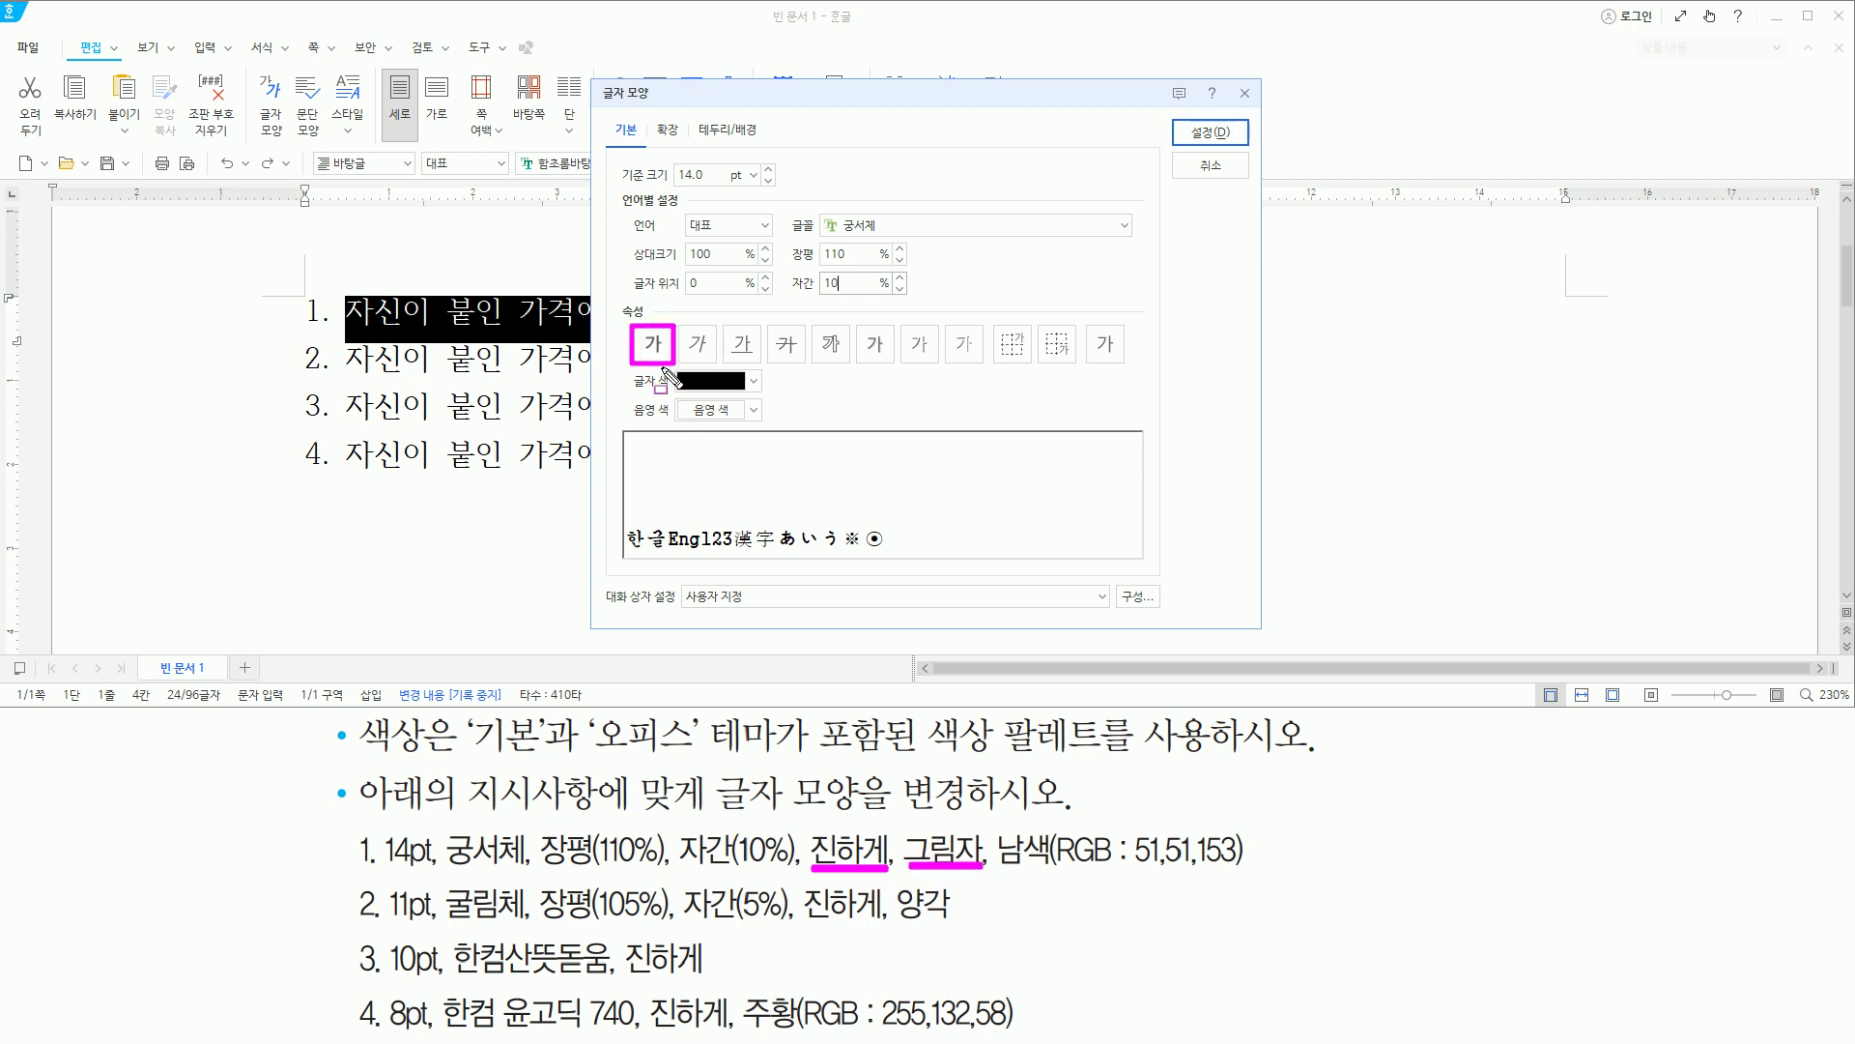
{"action": "left_click_drag", "start_coordinate": [855, 325], "coordinate": [894, 365]}
{"action": "key", "text": "Escape"}
{"action": "key", "text": "alt"}
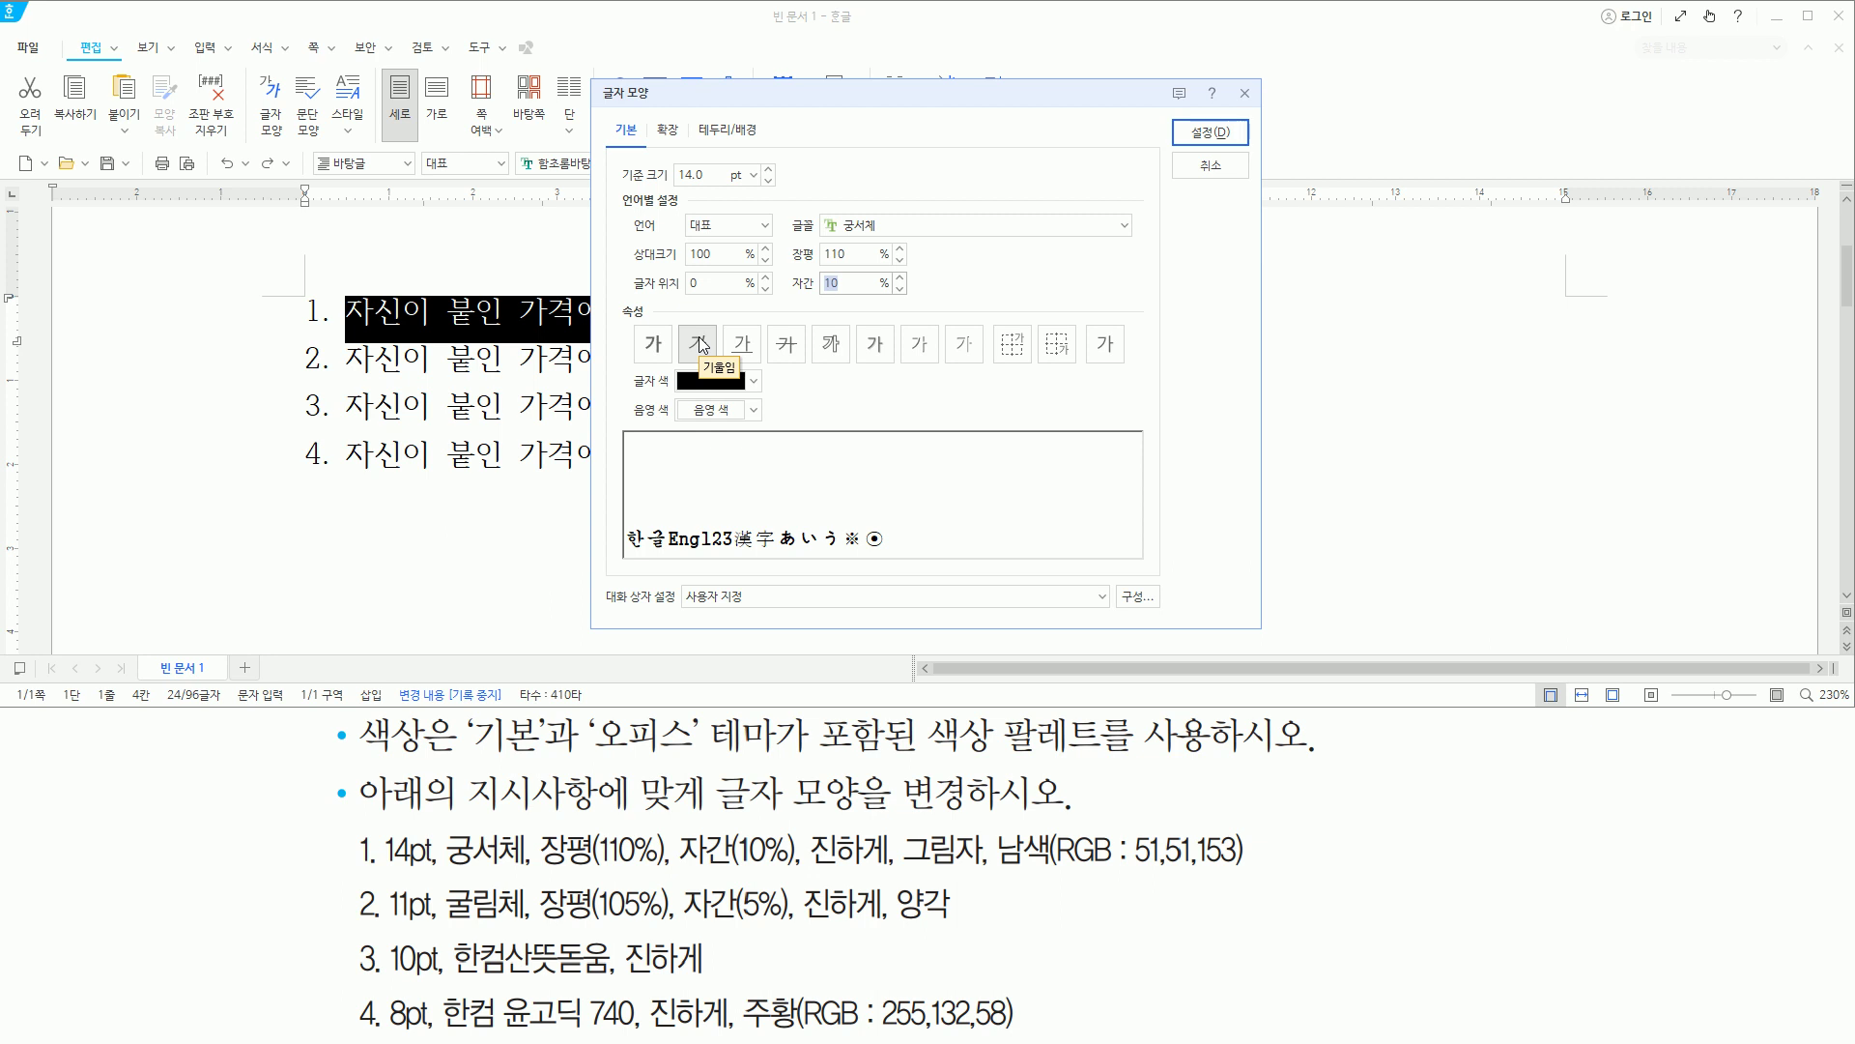
{"action": "mouse_move", "coordinate": [623, 316]}
{"action": "left_mouse_down"}
{"action": "mouse_move", "coordinate": [662, 375]}
{"action": "mouse_move", "coordinate": [1121, 385]}
{"action": "left_mouse_up"}
{"action": "key", "text": "Escape"}
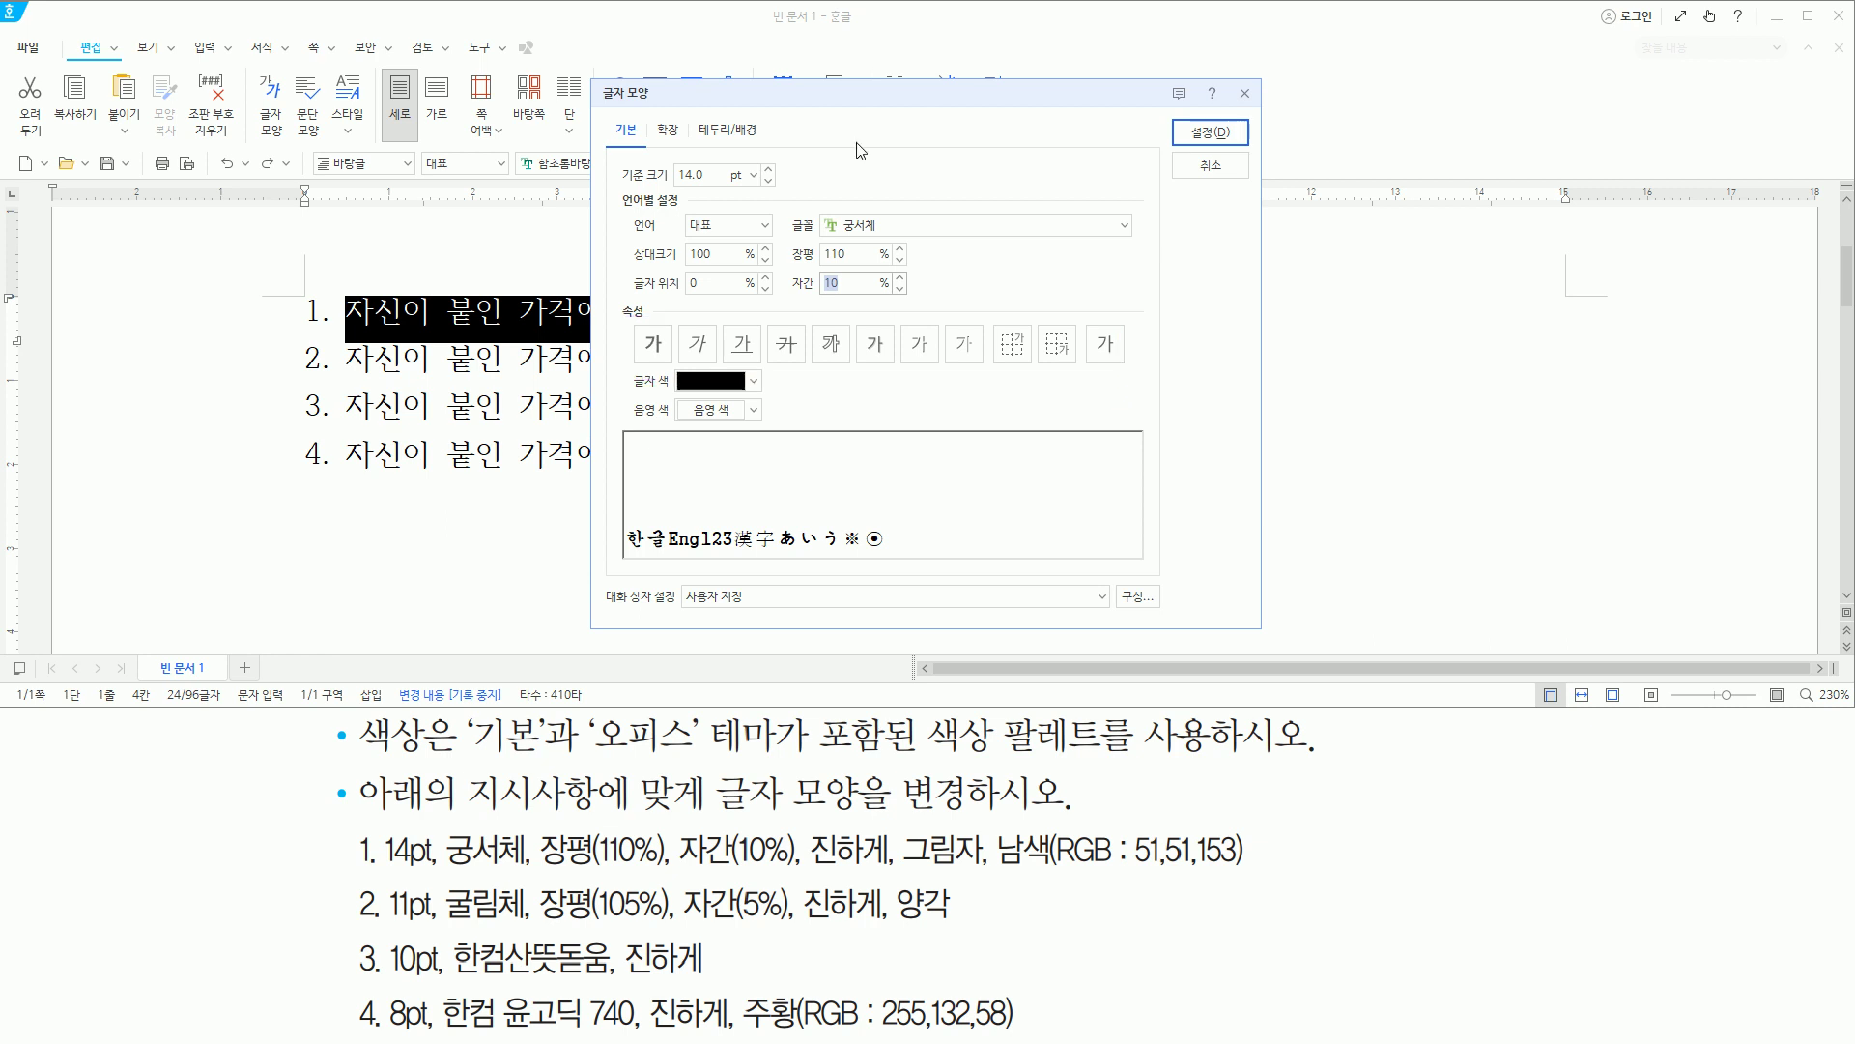
{"action": "key", "text": "alt"}
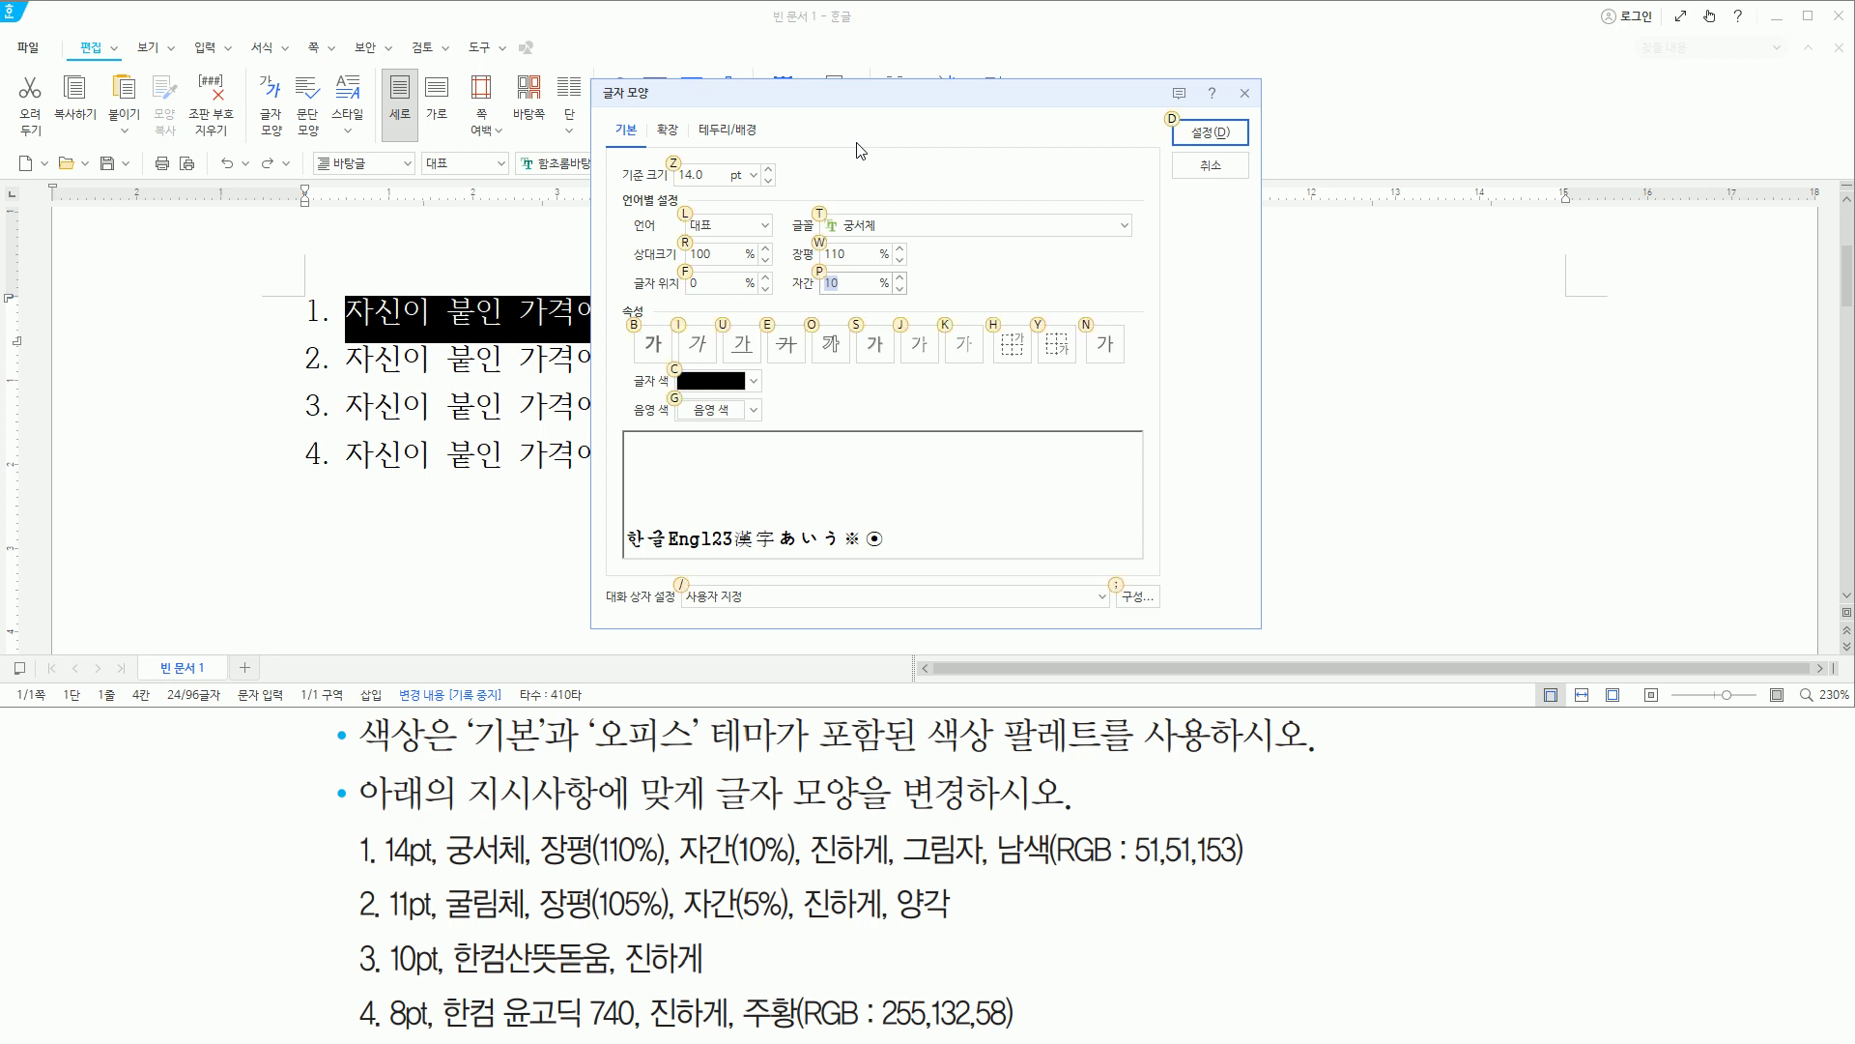
{"action": "key", "text": "alt+b"}
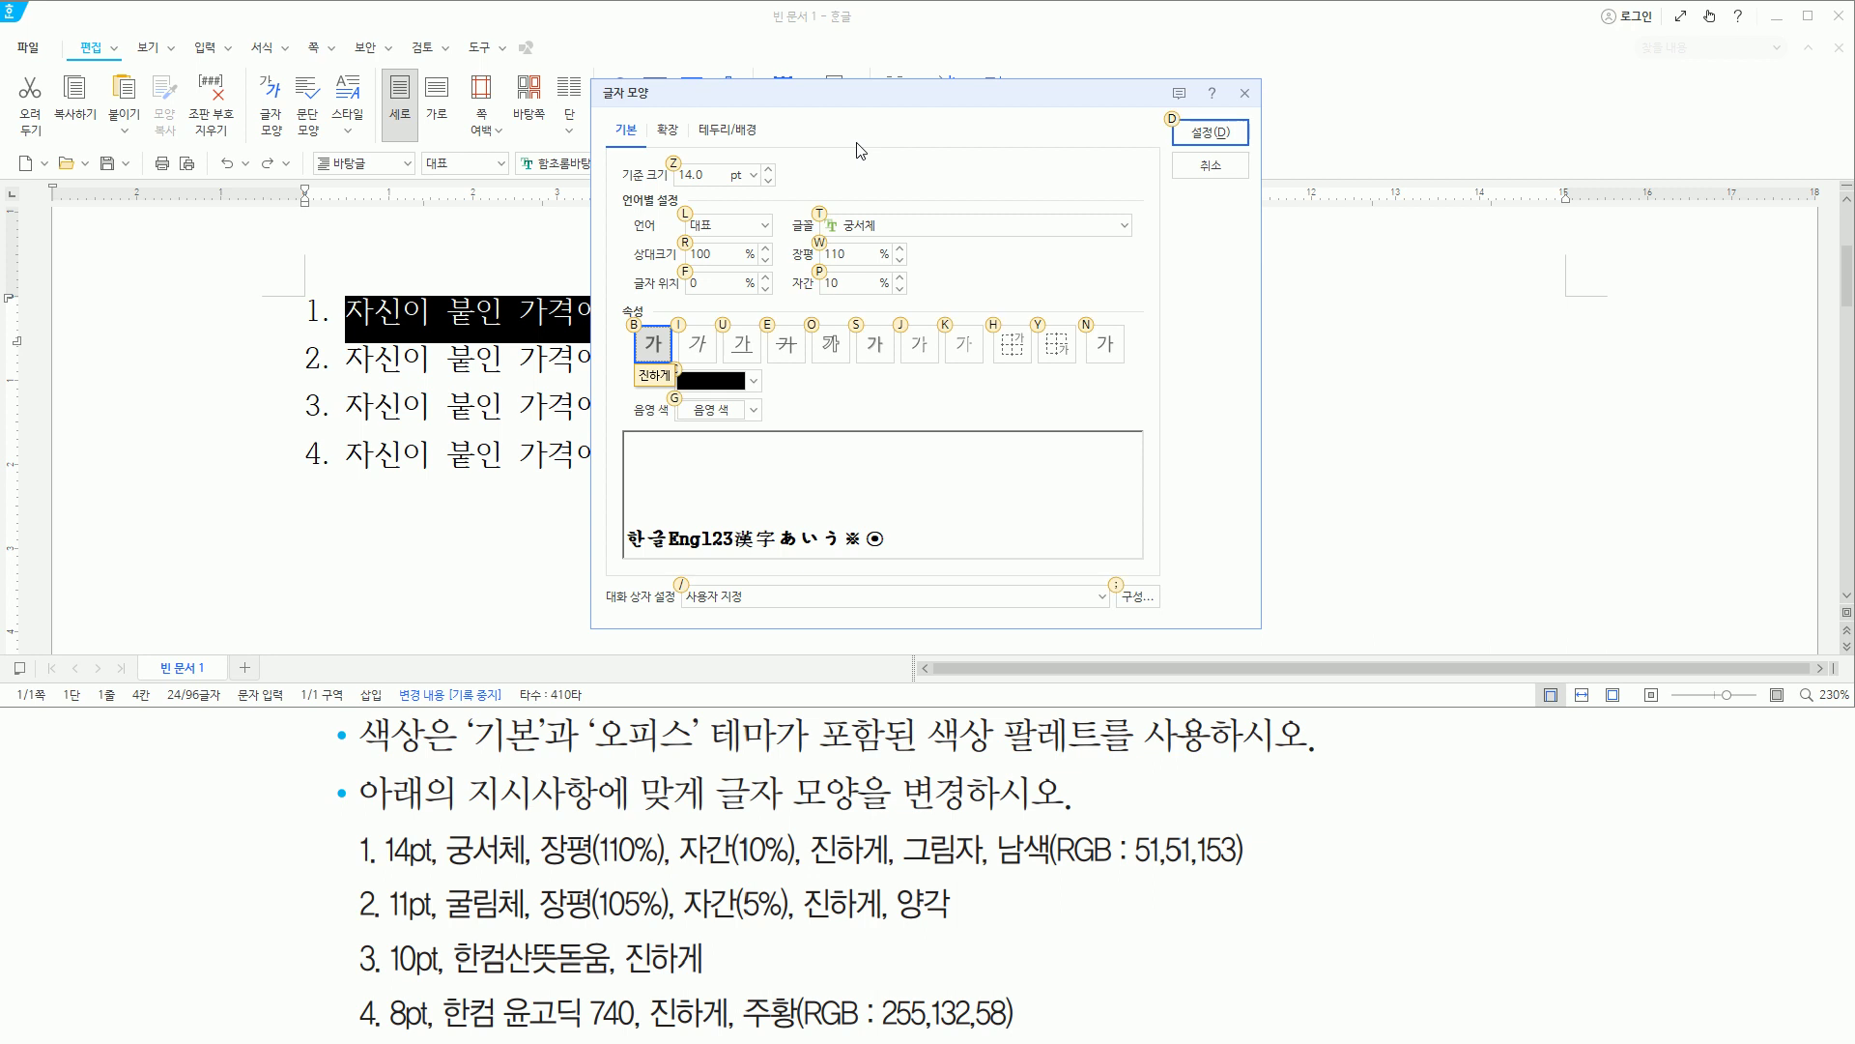
{"action": "key", "text": "alt+s"}
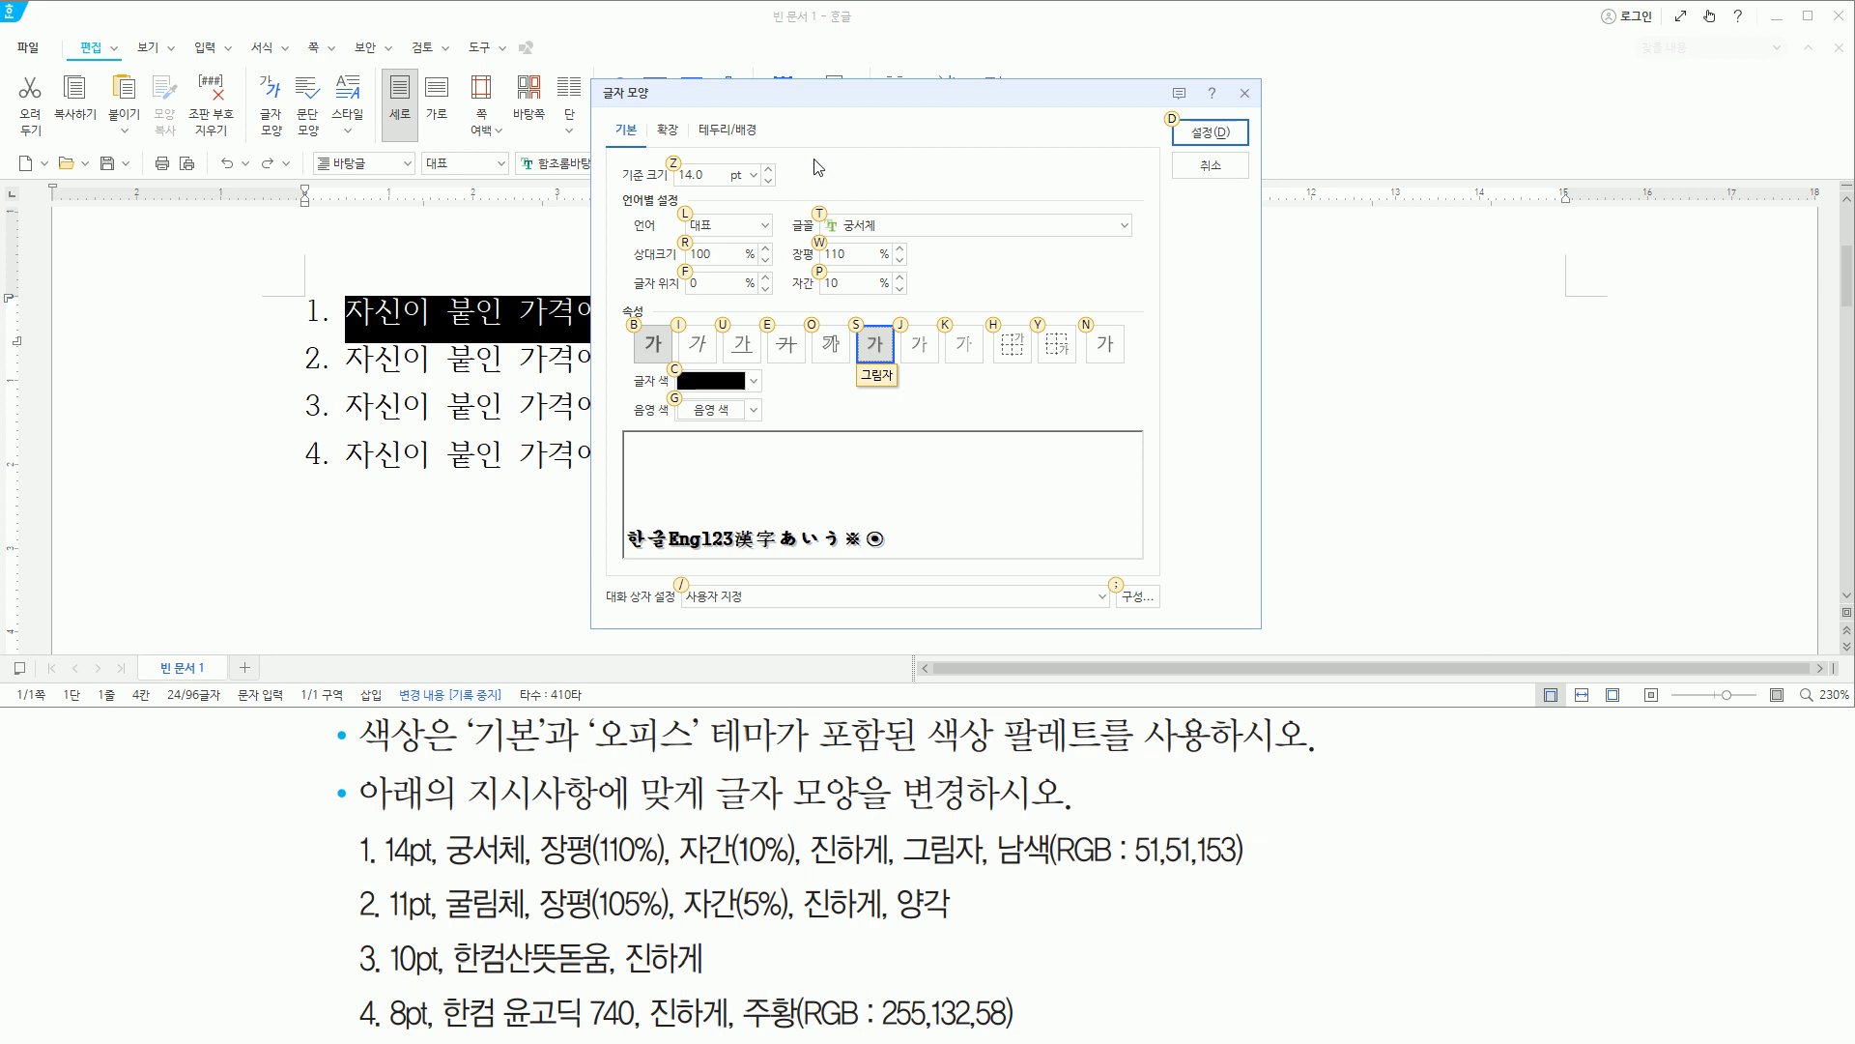
Switch the text colour (글자 색) palette to the 오피스 theme colours.
{"action": "key", "text": "ctrl+2"}
{"action": "left_click_drag", "start_coordinate": [995, 866], "coordinate": [1255, 869]}
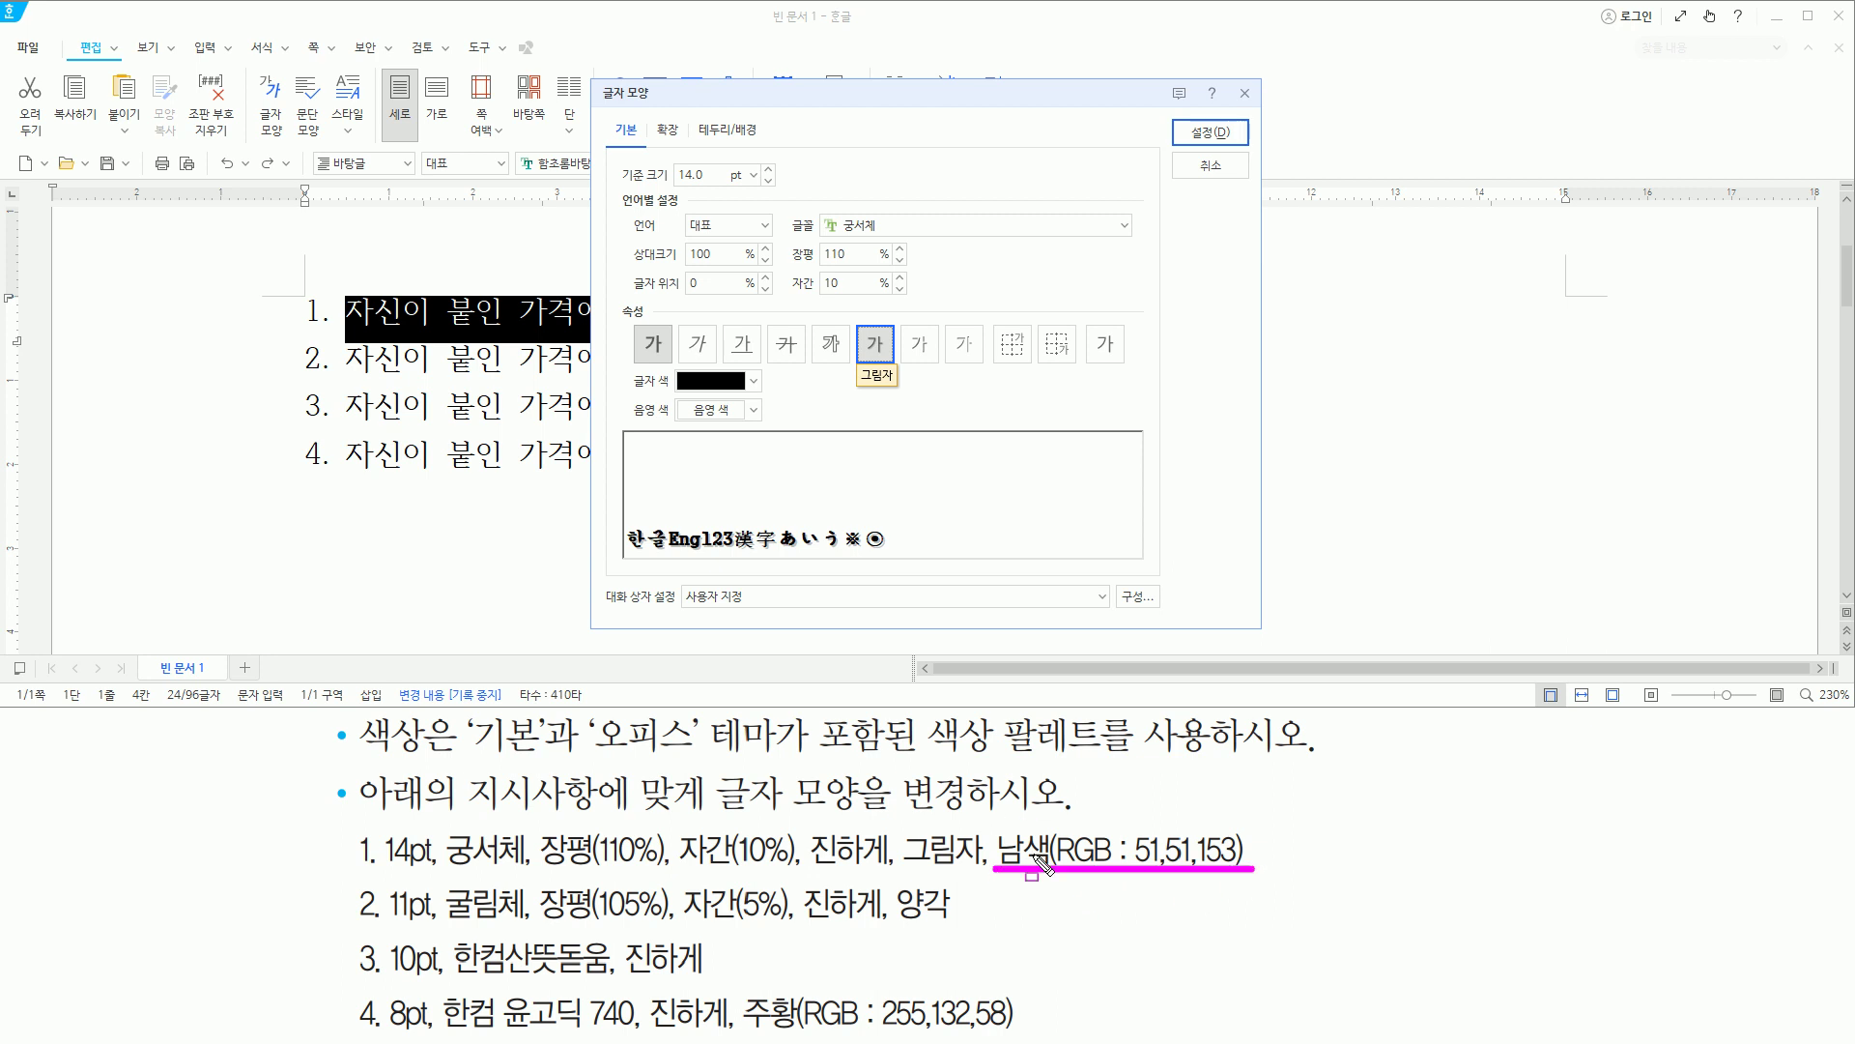
{"action": "mouse_move", "coordinate": [360, 717]}
{"action": "left_mouse_down"}
{"action": "mouse_move", "coordinate": [451, 735]}
{"action": "mouse_move", "coordinate": [452, 756]}
{"action": "mouse_move", "coordinate": [694, 751]}
{"action": "left_mouse_up"}
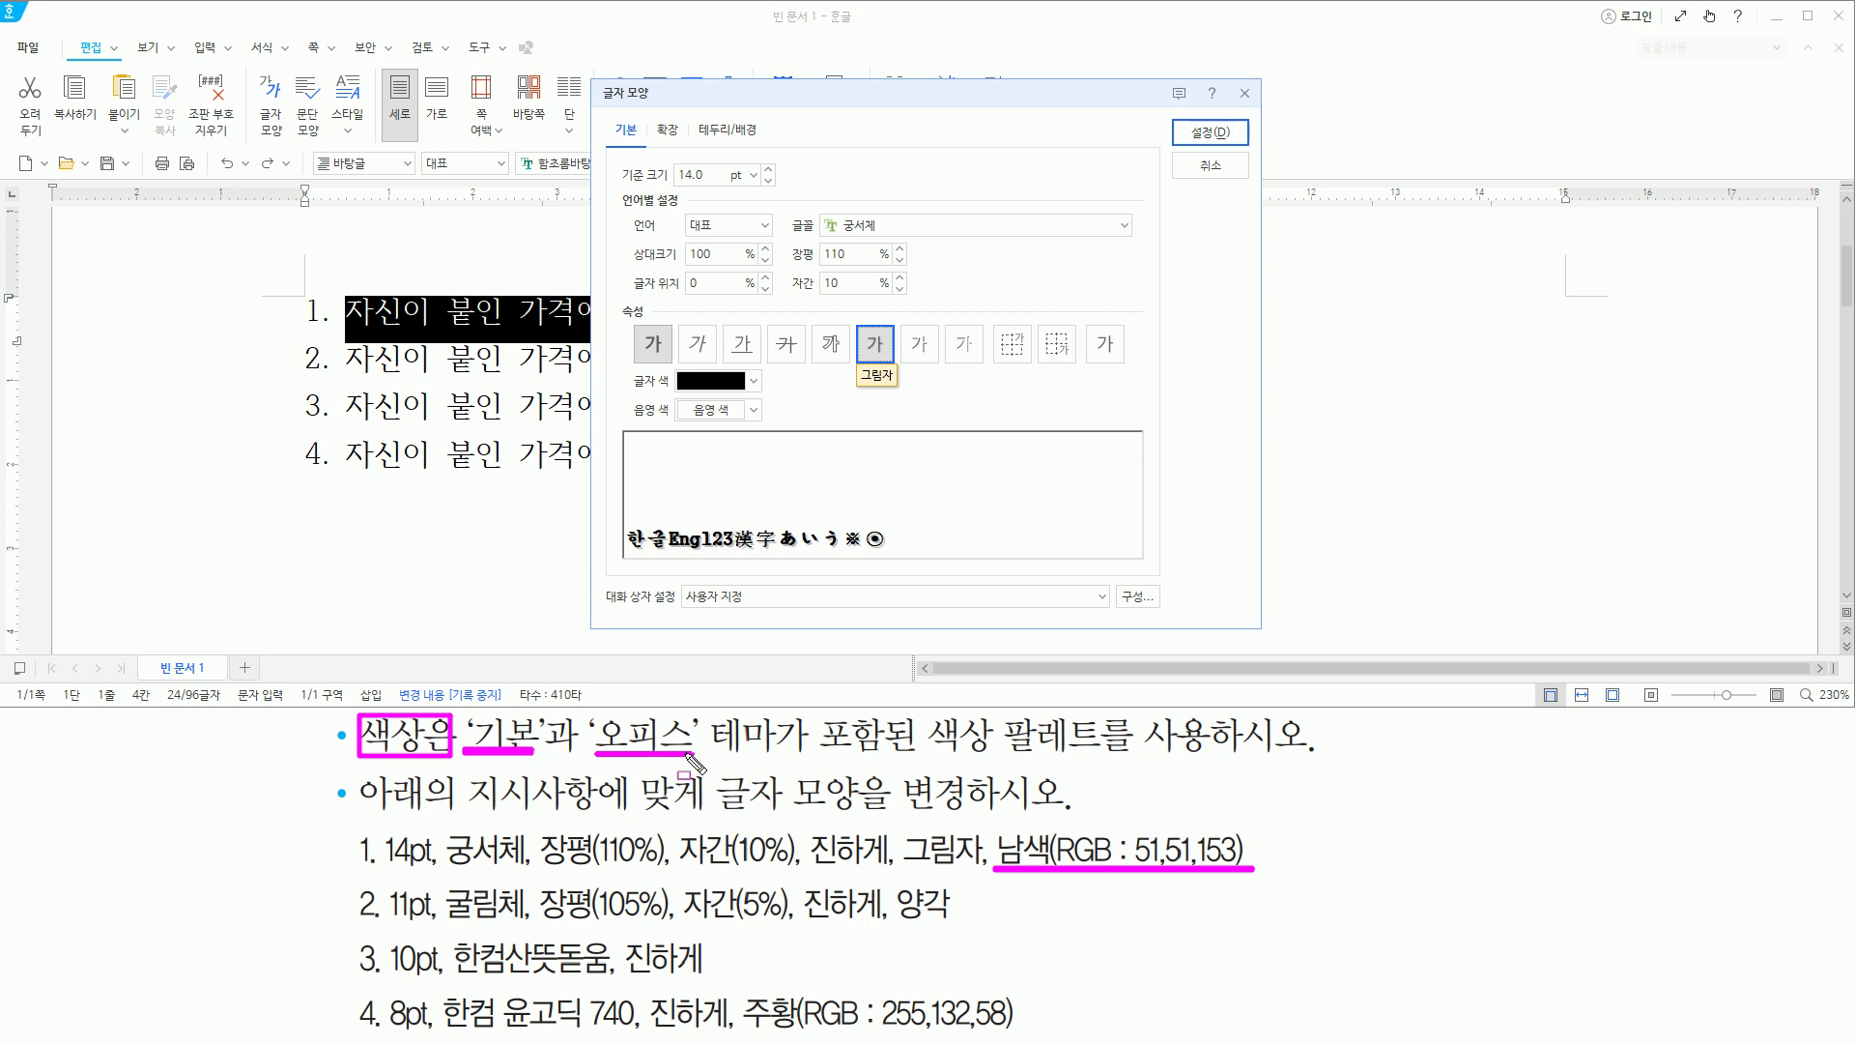
{"action": "mouse_move", "coordinate": [672, 363]}
{"action": "left_mouse_down"}
{"action": "mouse_move", "coordinate": [692, 393]}
{"action": "mouse_move", "coordinate": [770, 394]}
{"action": "left_mouse_up"}
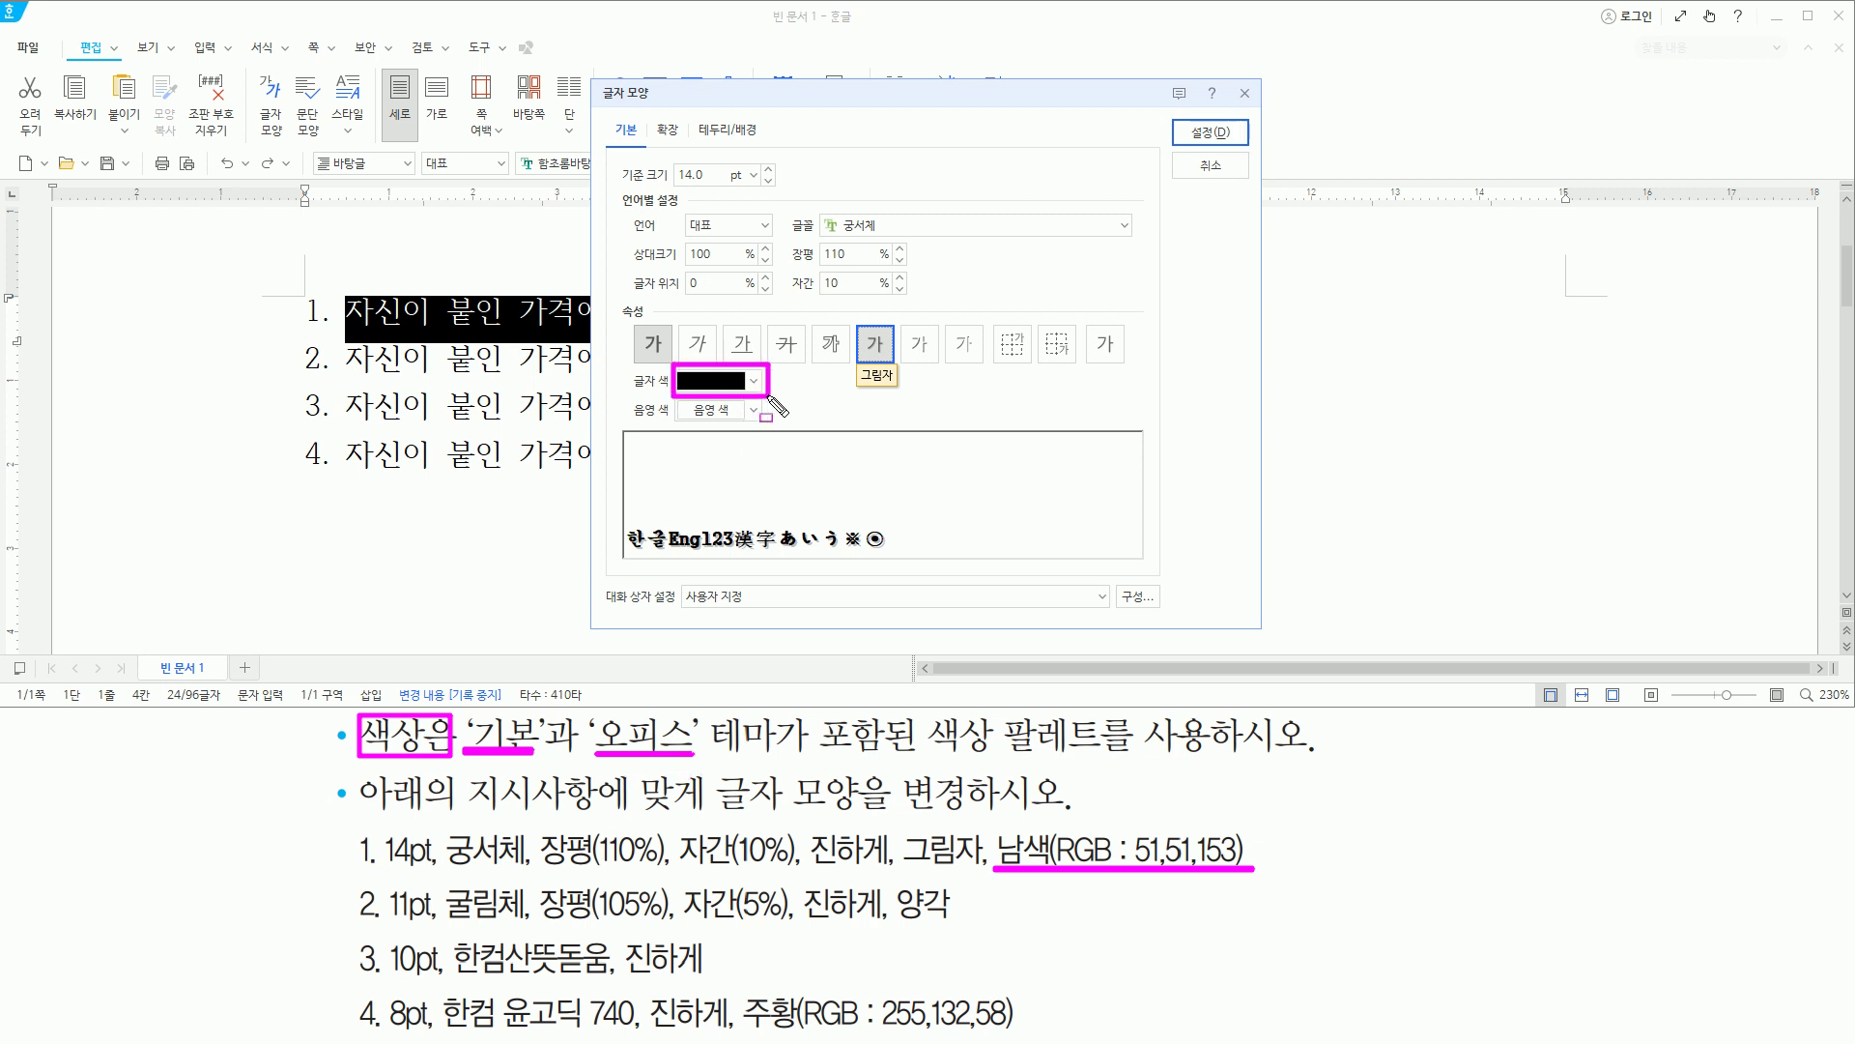
{"action": "key", "text": "Escape"}
{"action": "left_click", "coordinate": [755, 382]}
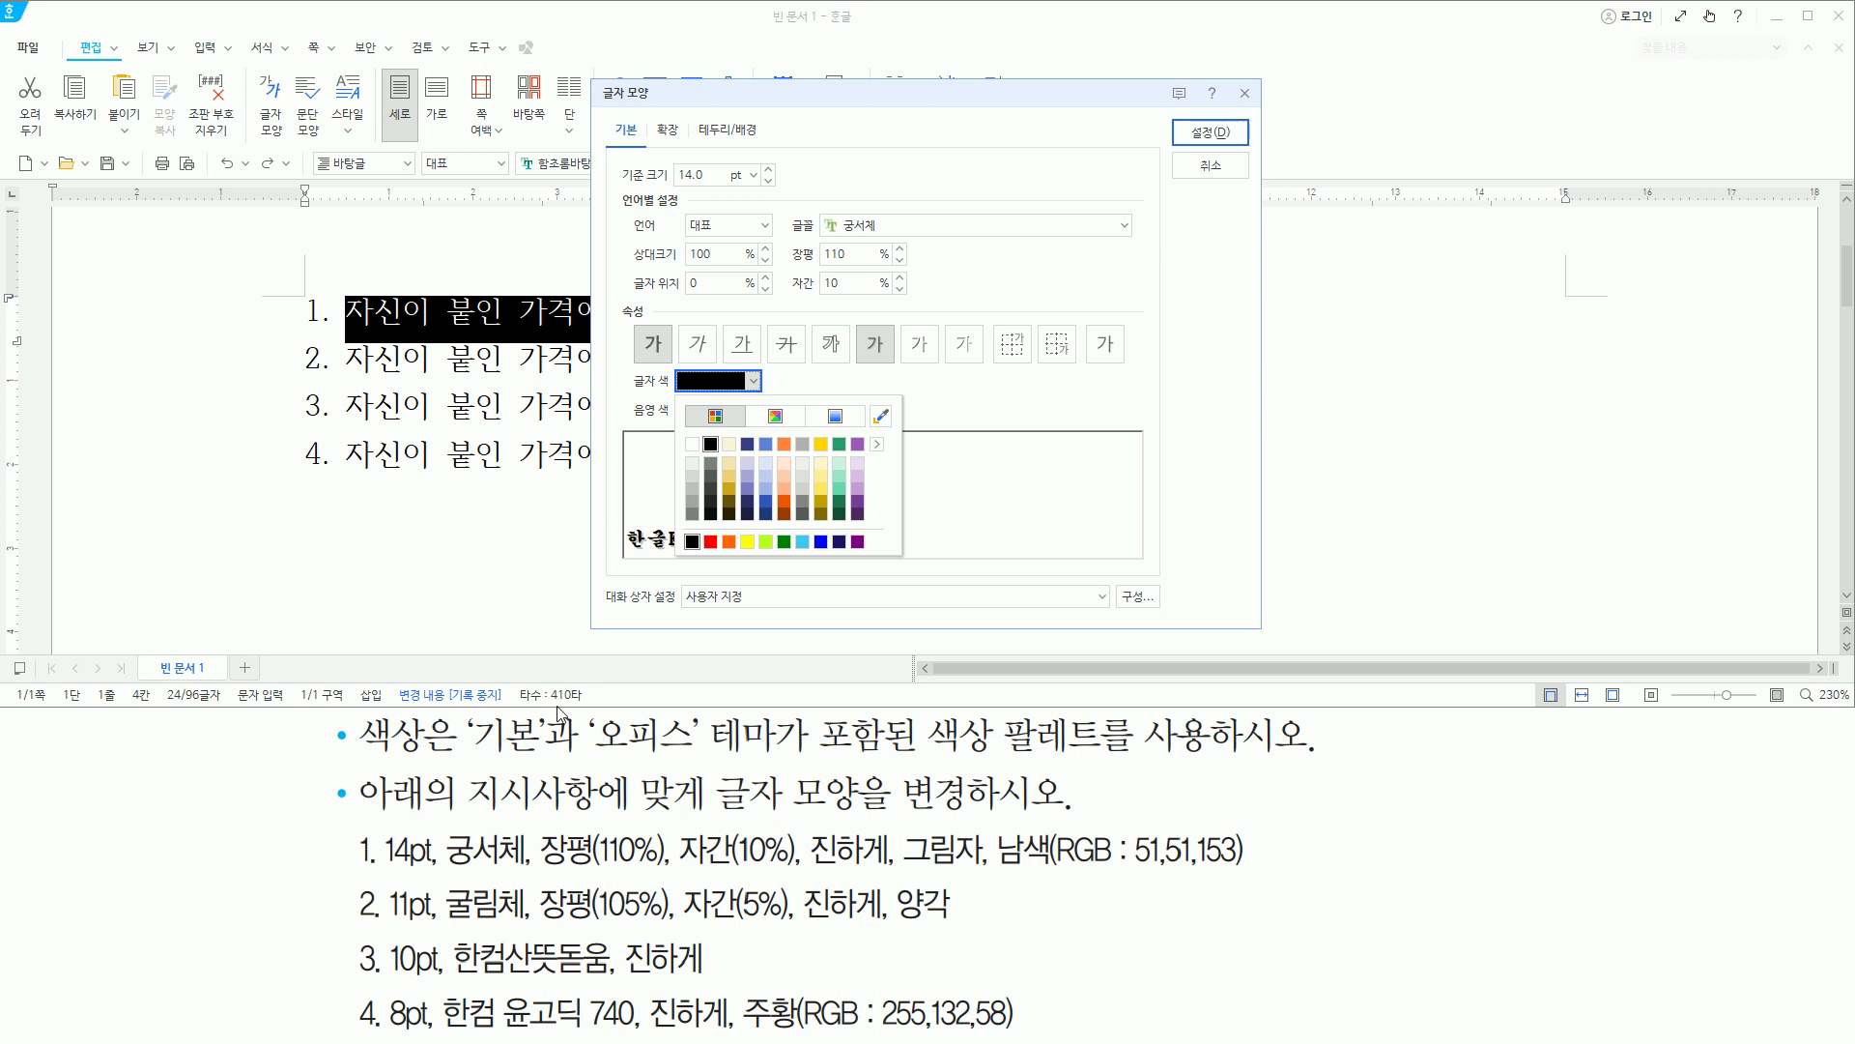
{"action": "left_click", "coordinate": [878, 445]}
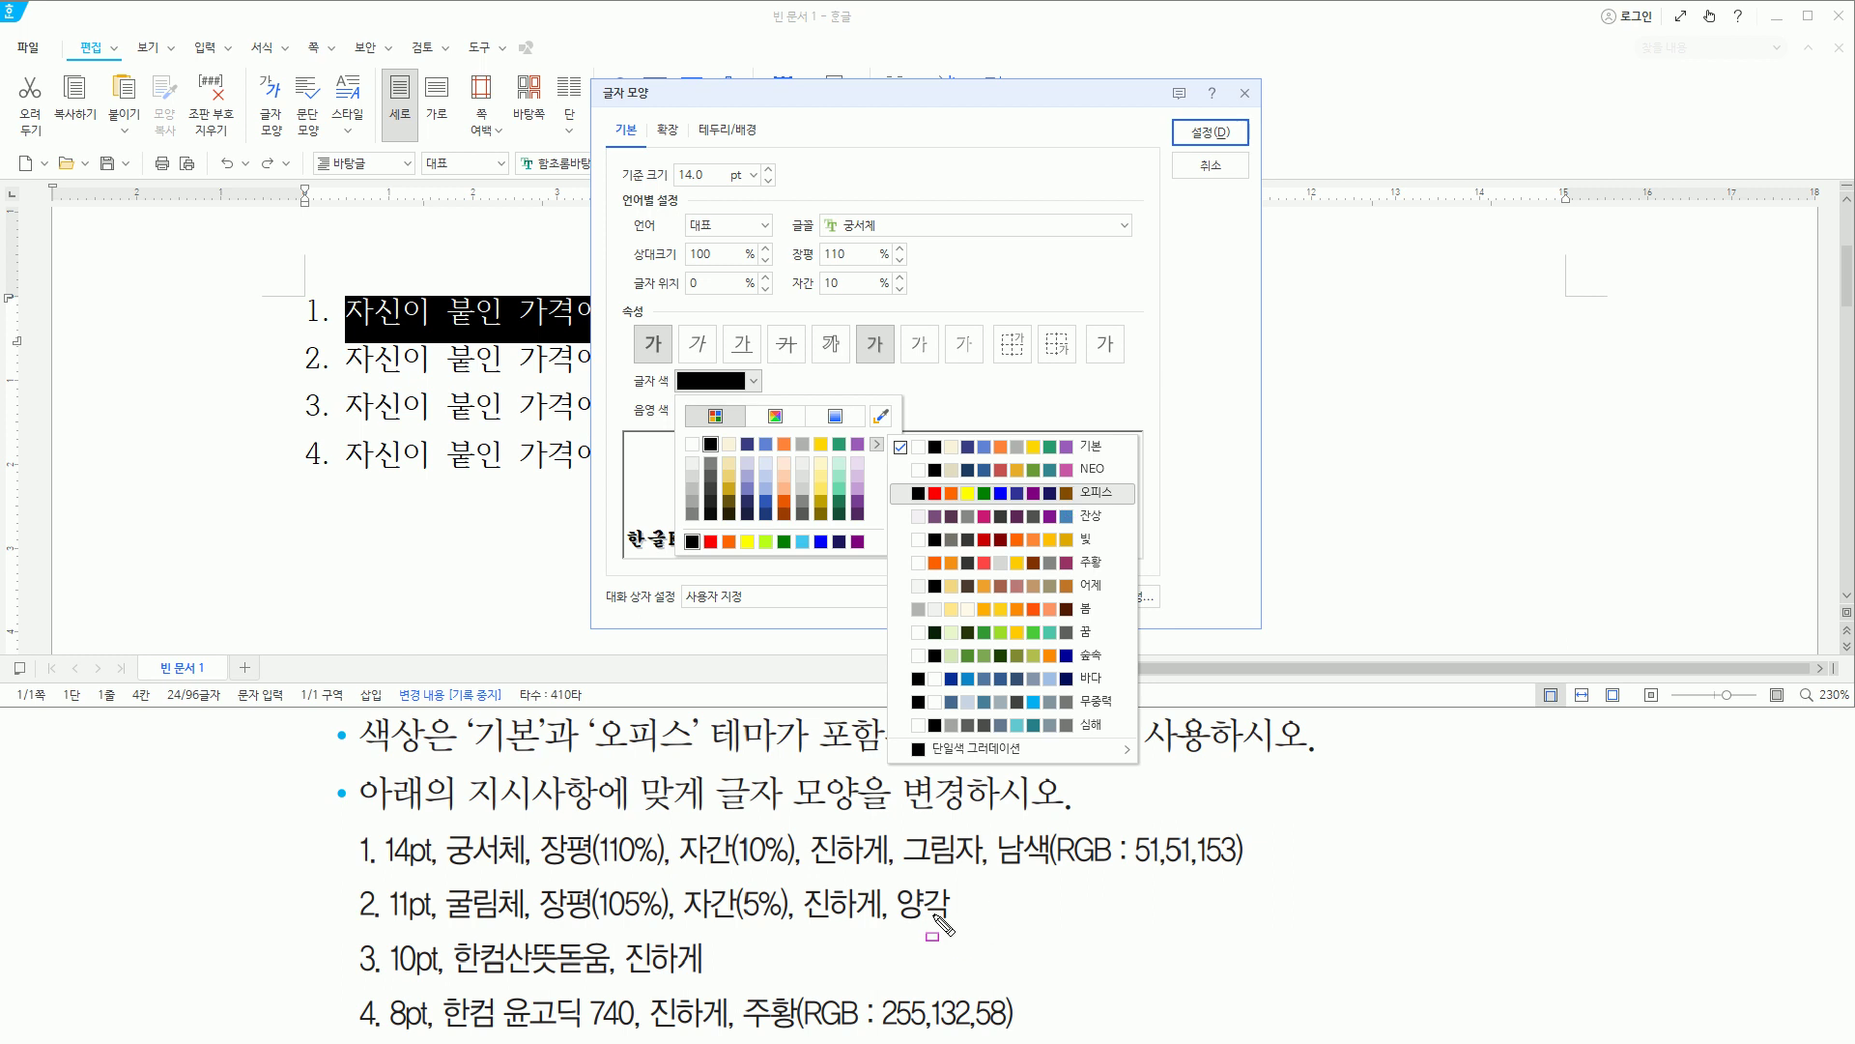
{"action": "left_click_drag", "start_coordinate": [989, 870], "coordinate": [1262, 870]}
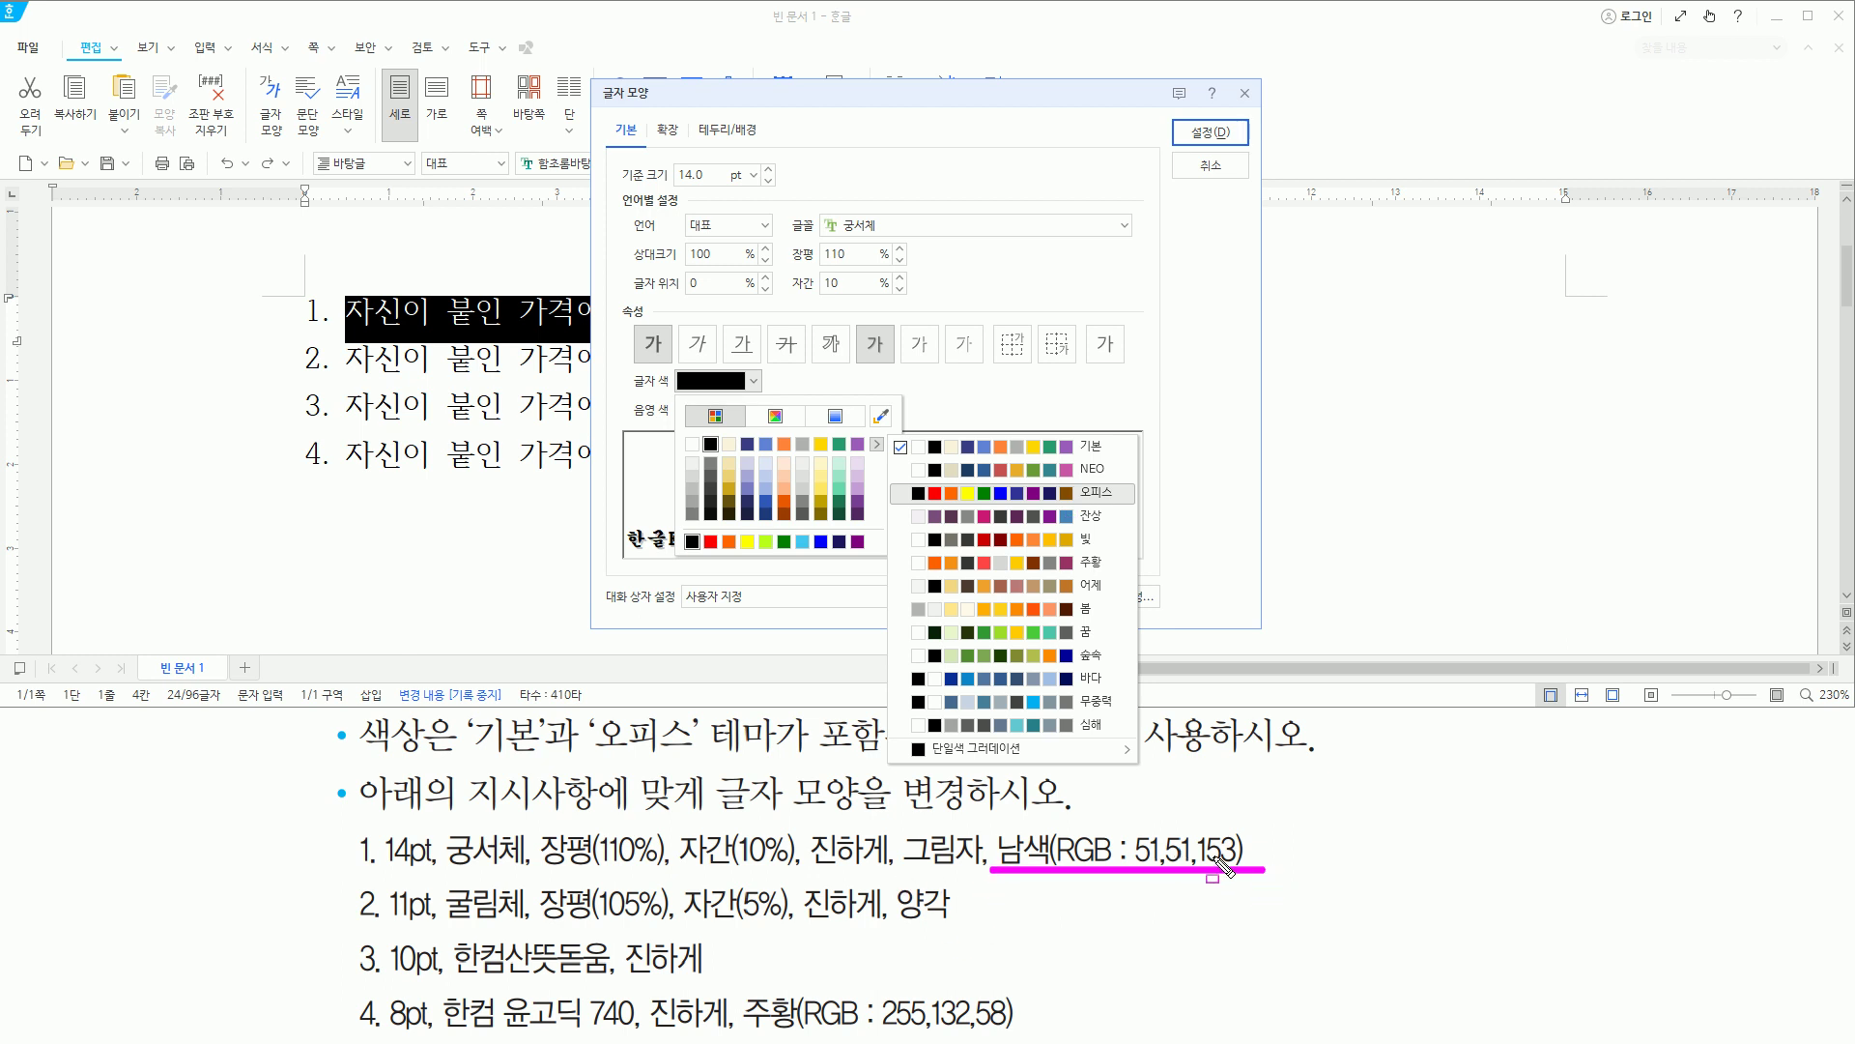
{"action": "mouse_move", "coordinate": [895, 480]}
{"action": "left_mouse_down"}
{"action": "mouse_move", "coordinate": [903, 497]}
{"action": "mouse_move", "coordinate": [1125, 506]}
{"action": "left_mouse_up"}
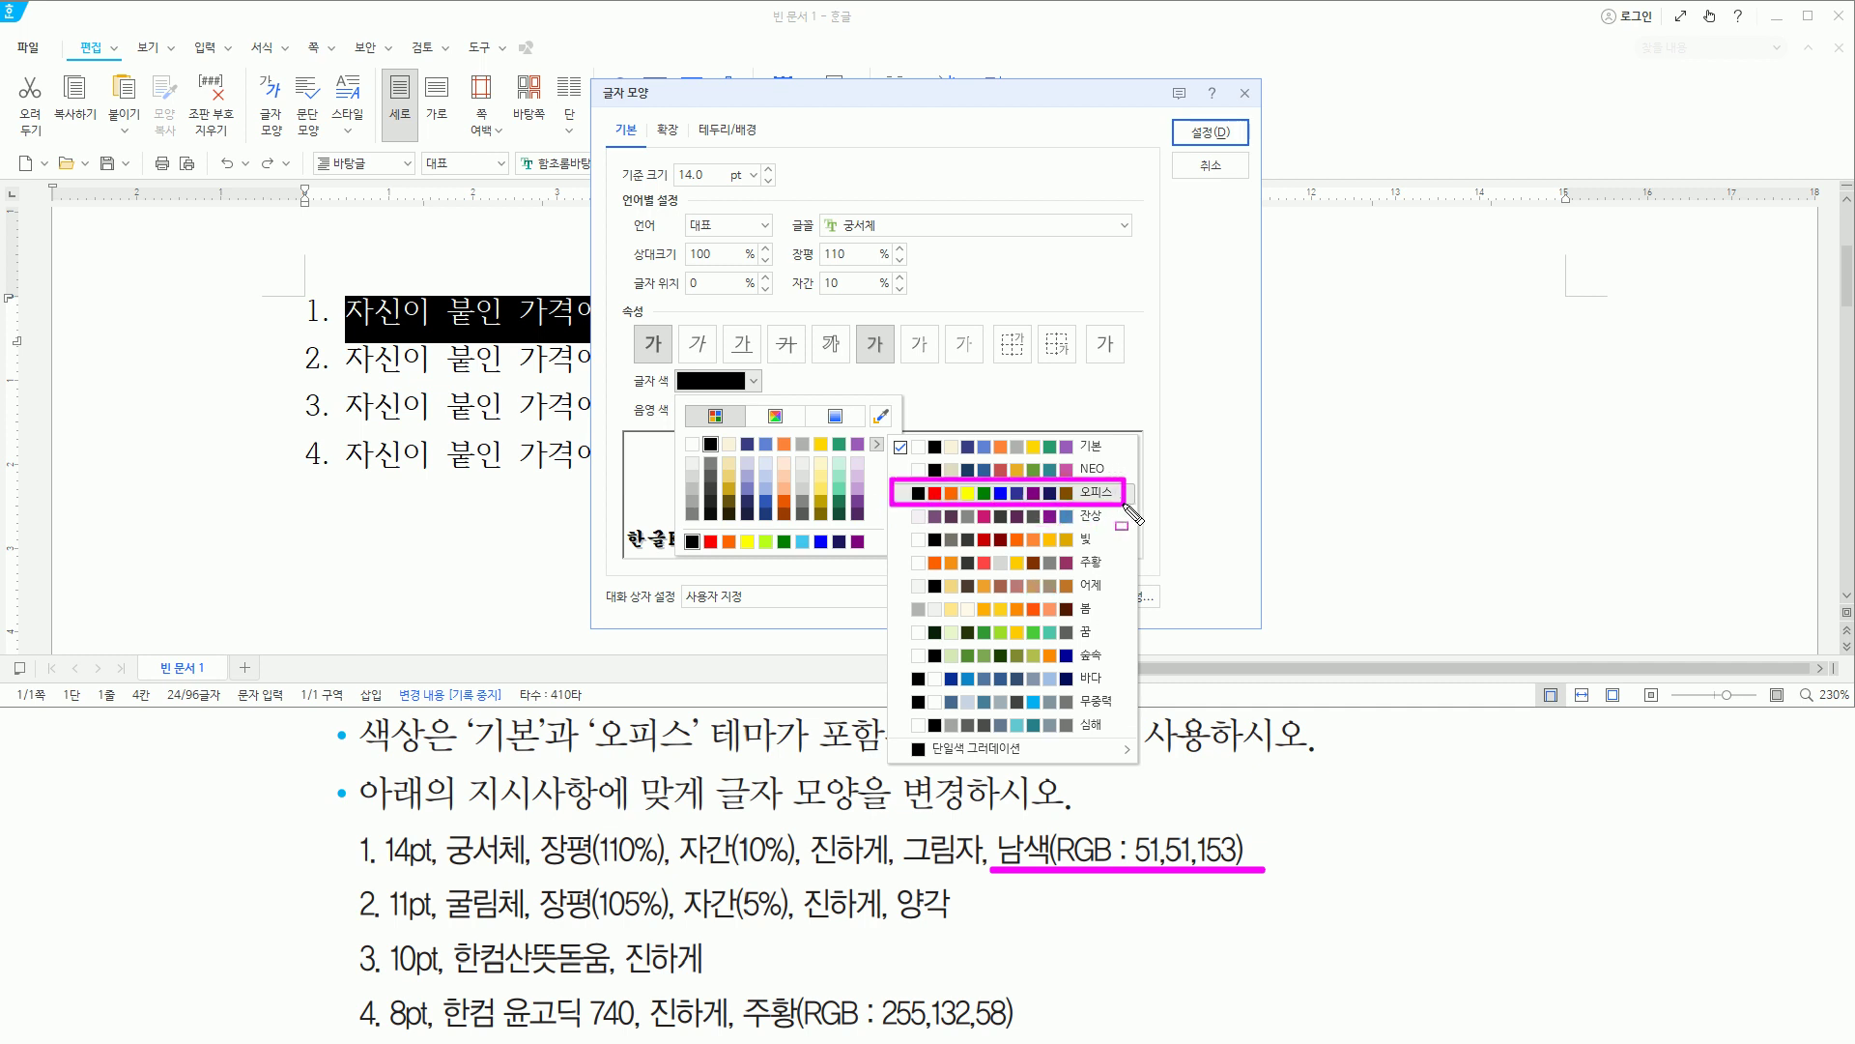
{"action": "mouse_move", "coordinate": [889, 432]}
{"action": "left_mouse_down"}
{"action": "mouse_move", "coordinate": [1119, 433]}
{"action": "mouse_move", "coordinate": [1119, 456]}
{"action": "left_mouse_up"}
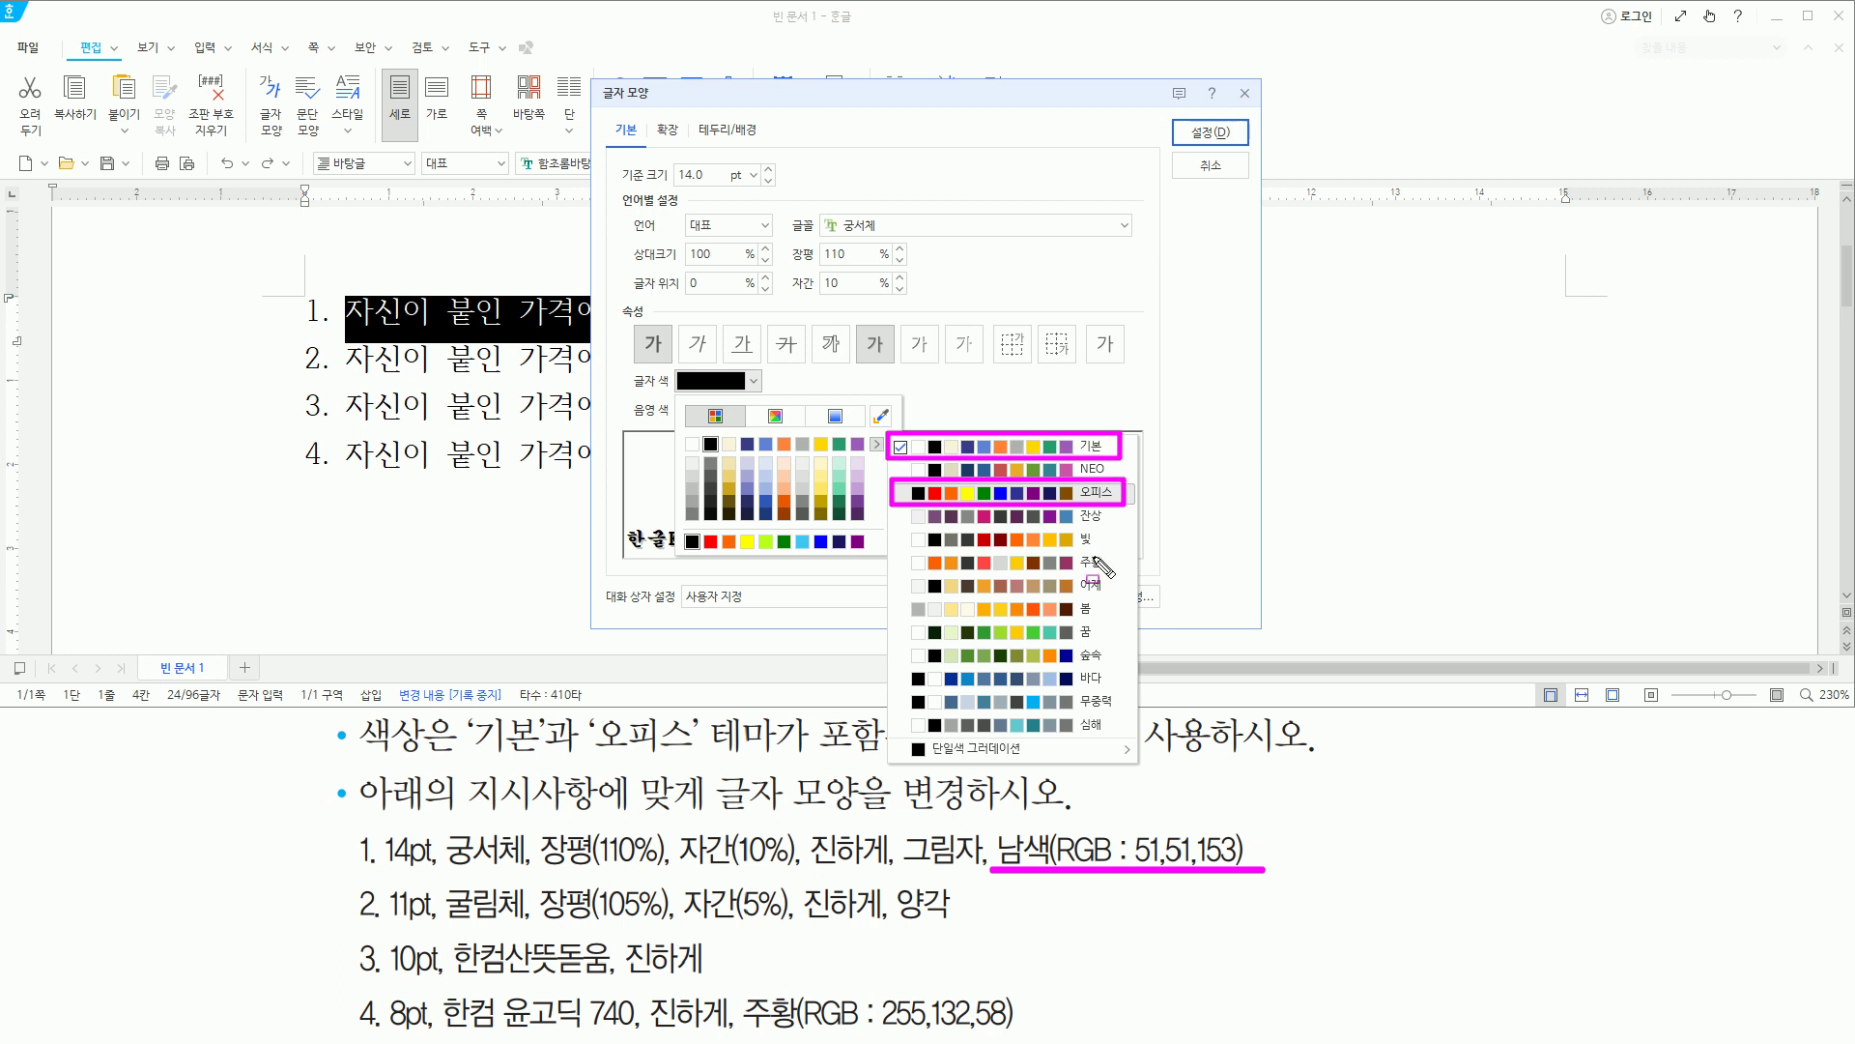
{"action": "left_click_drag", "start_coordinate": [785, 402], "coordinate": [798, 410]}
{"action": "key", "text": "Escape"}
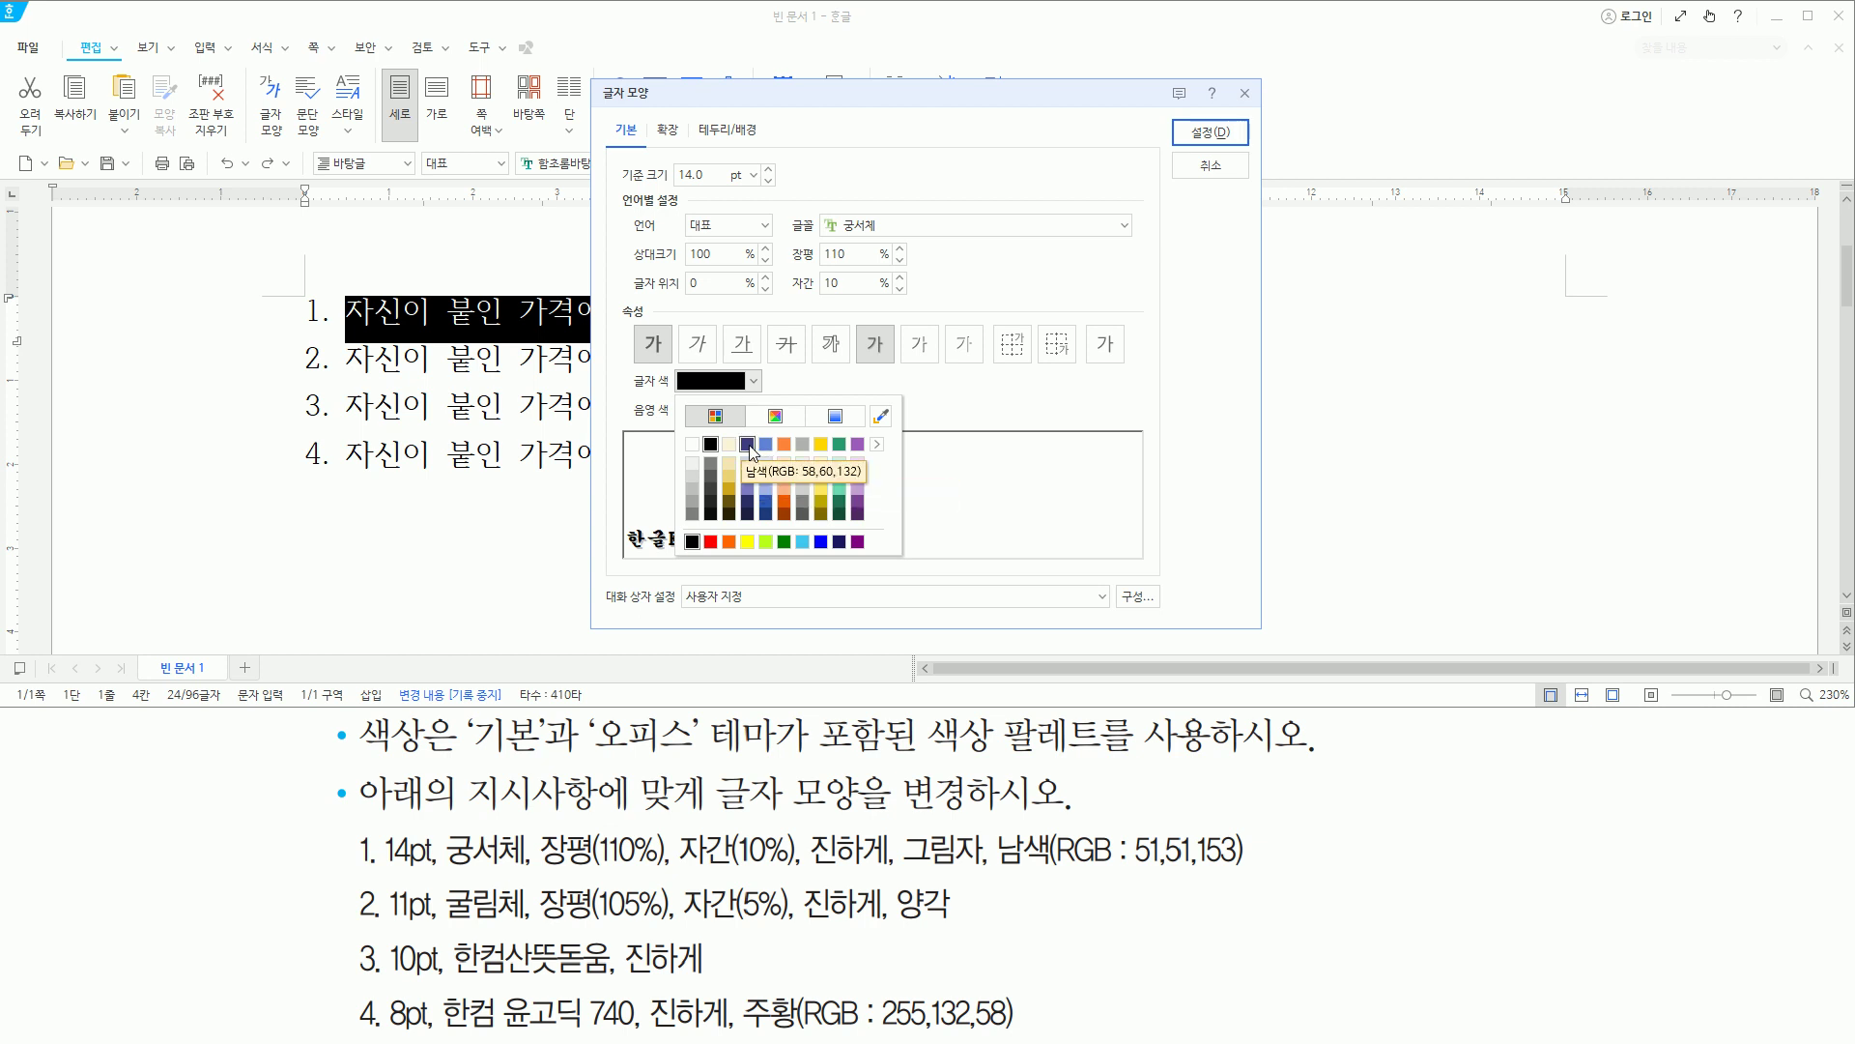
{"action": "left_click", "coordinate": [877, 446]}
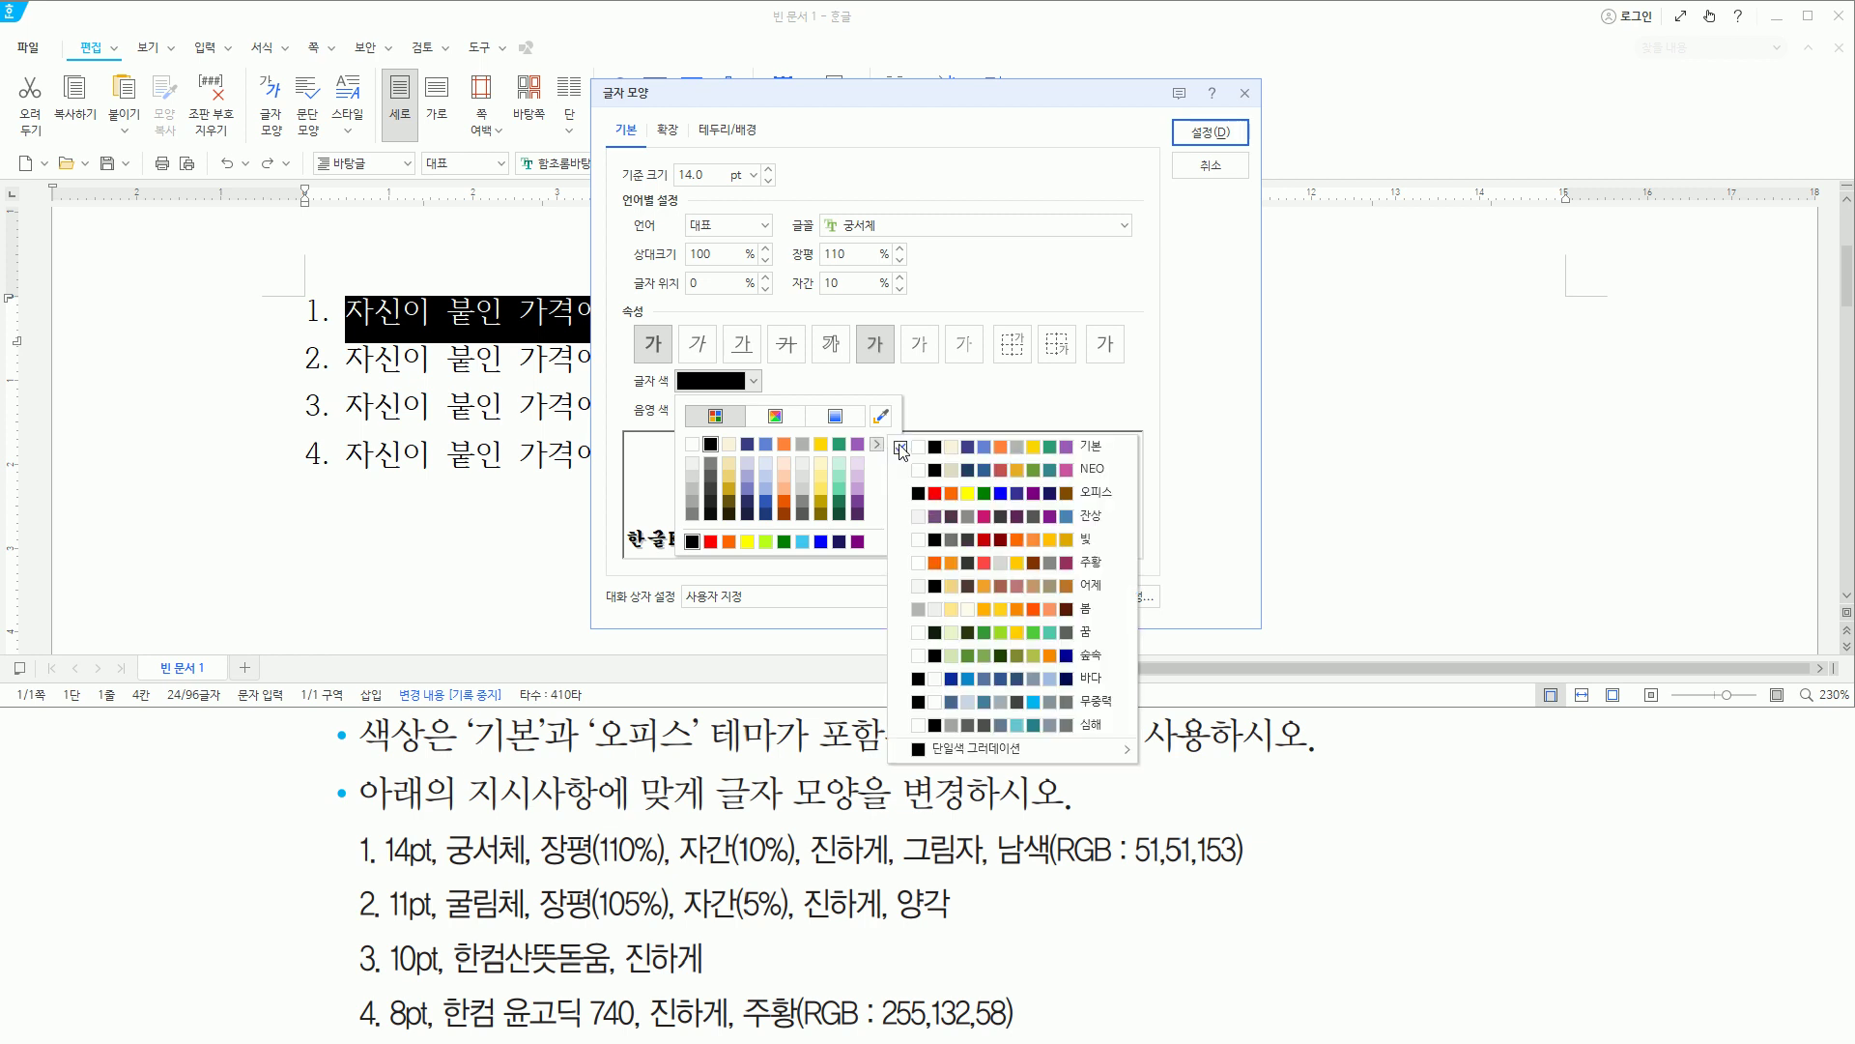
{"action": "left_click", "coordinate": [989, 499]}
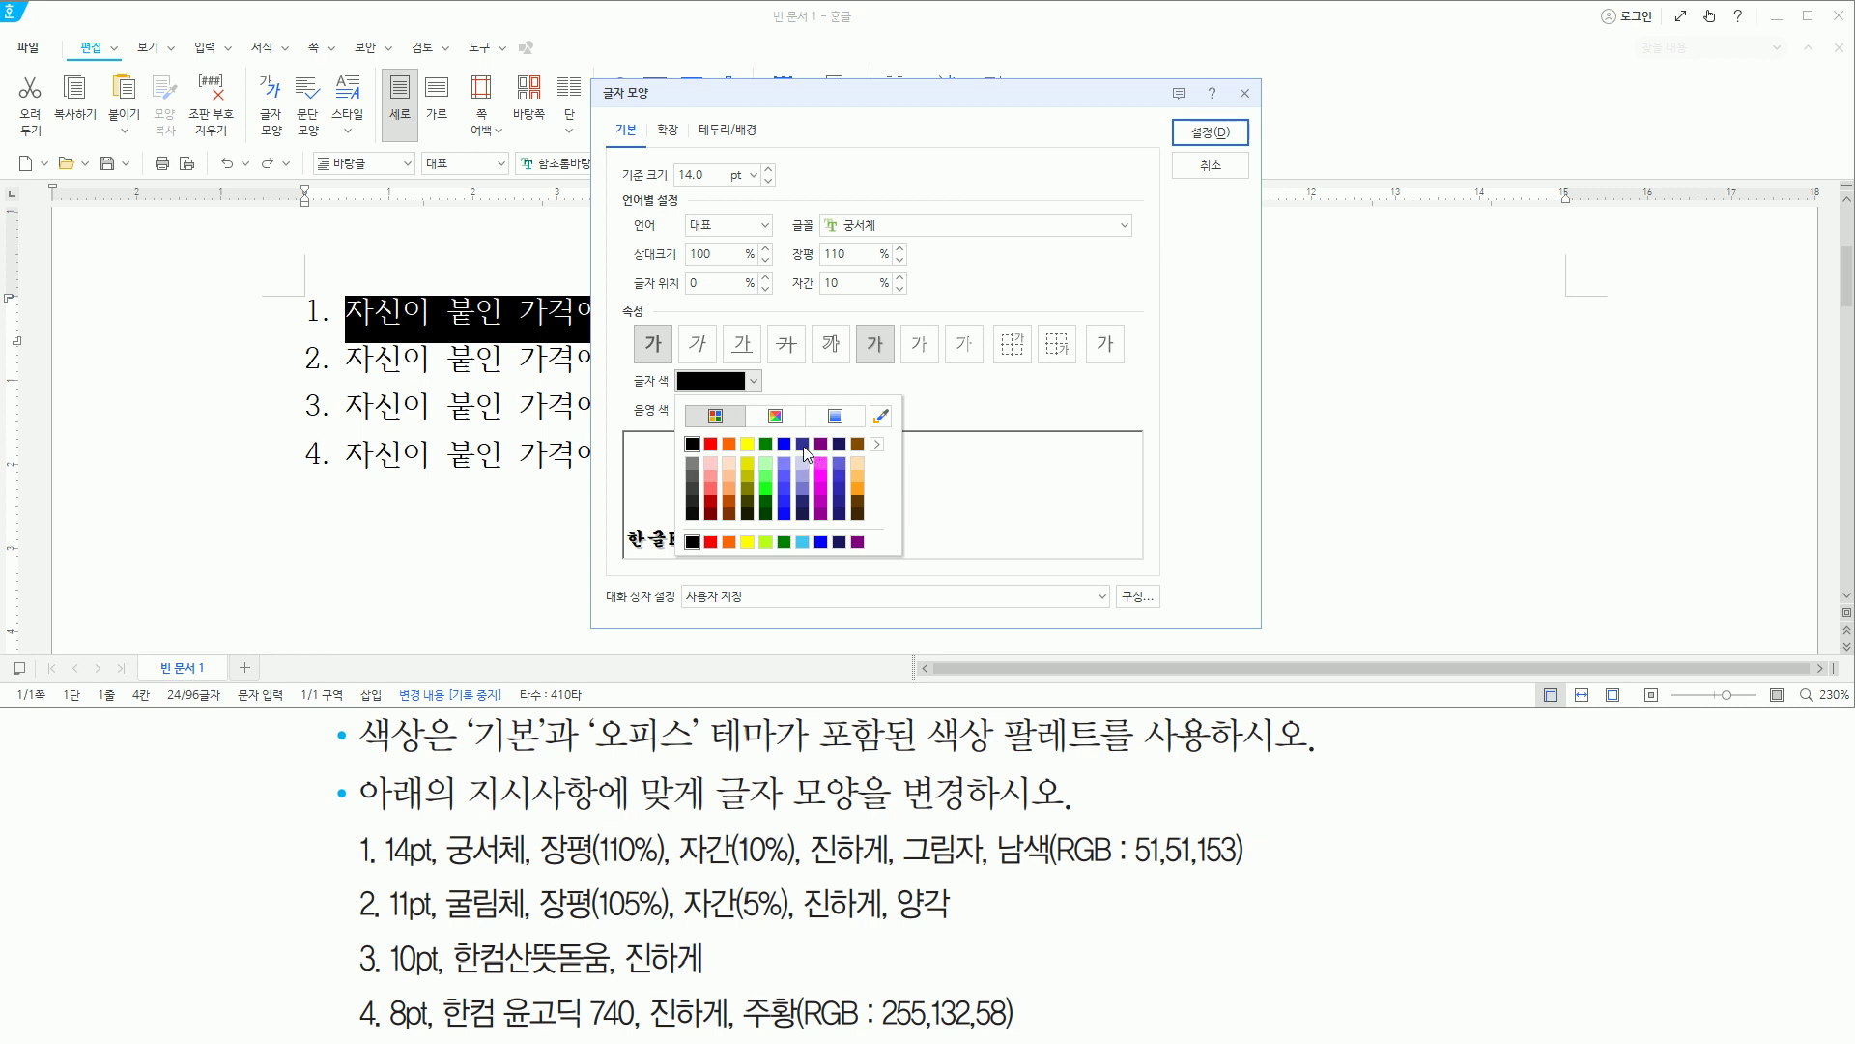
Set the item 1 sentence's text colour to 남색 (RGB: 51,51,153) and apply the character formatting.
{"action": "left_click", "coordinate": [964, 392]}
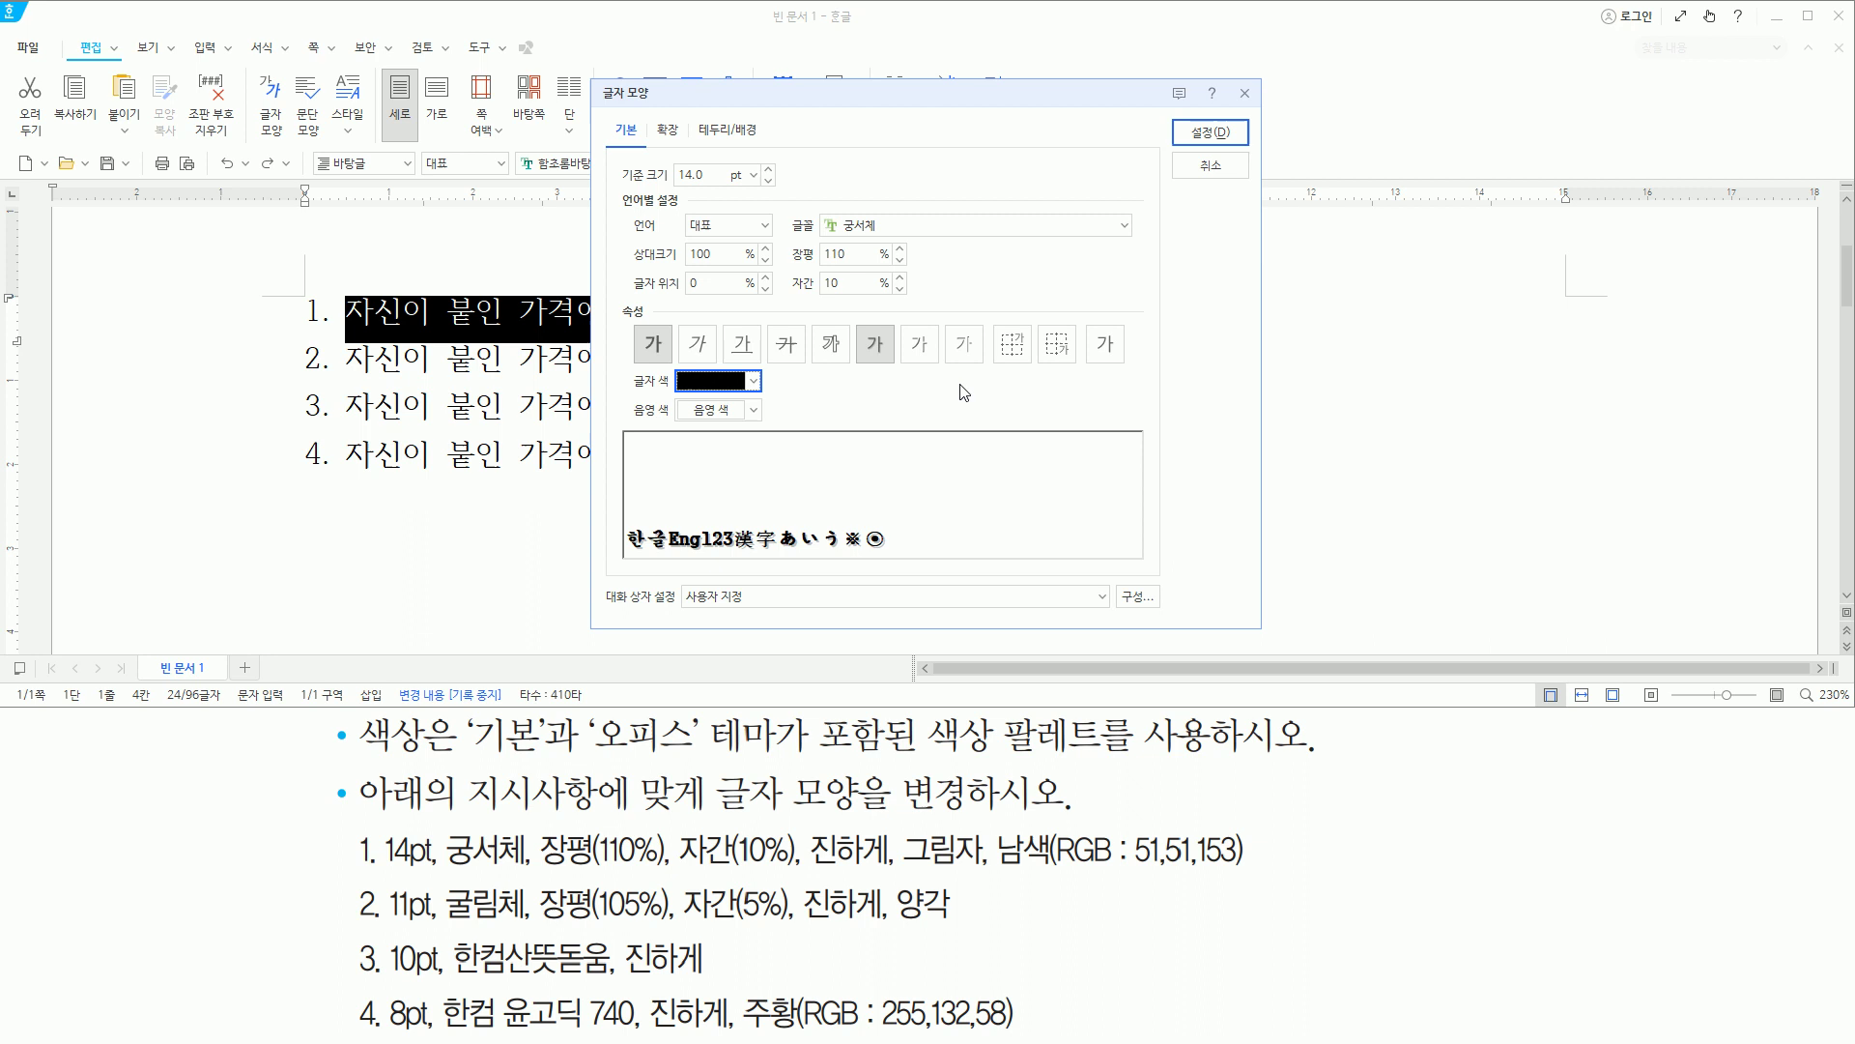
{"action": "left_click", "coordinate": [755, 383]}
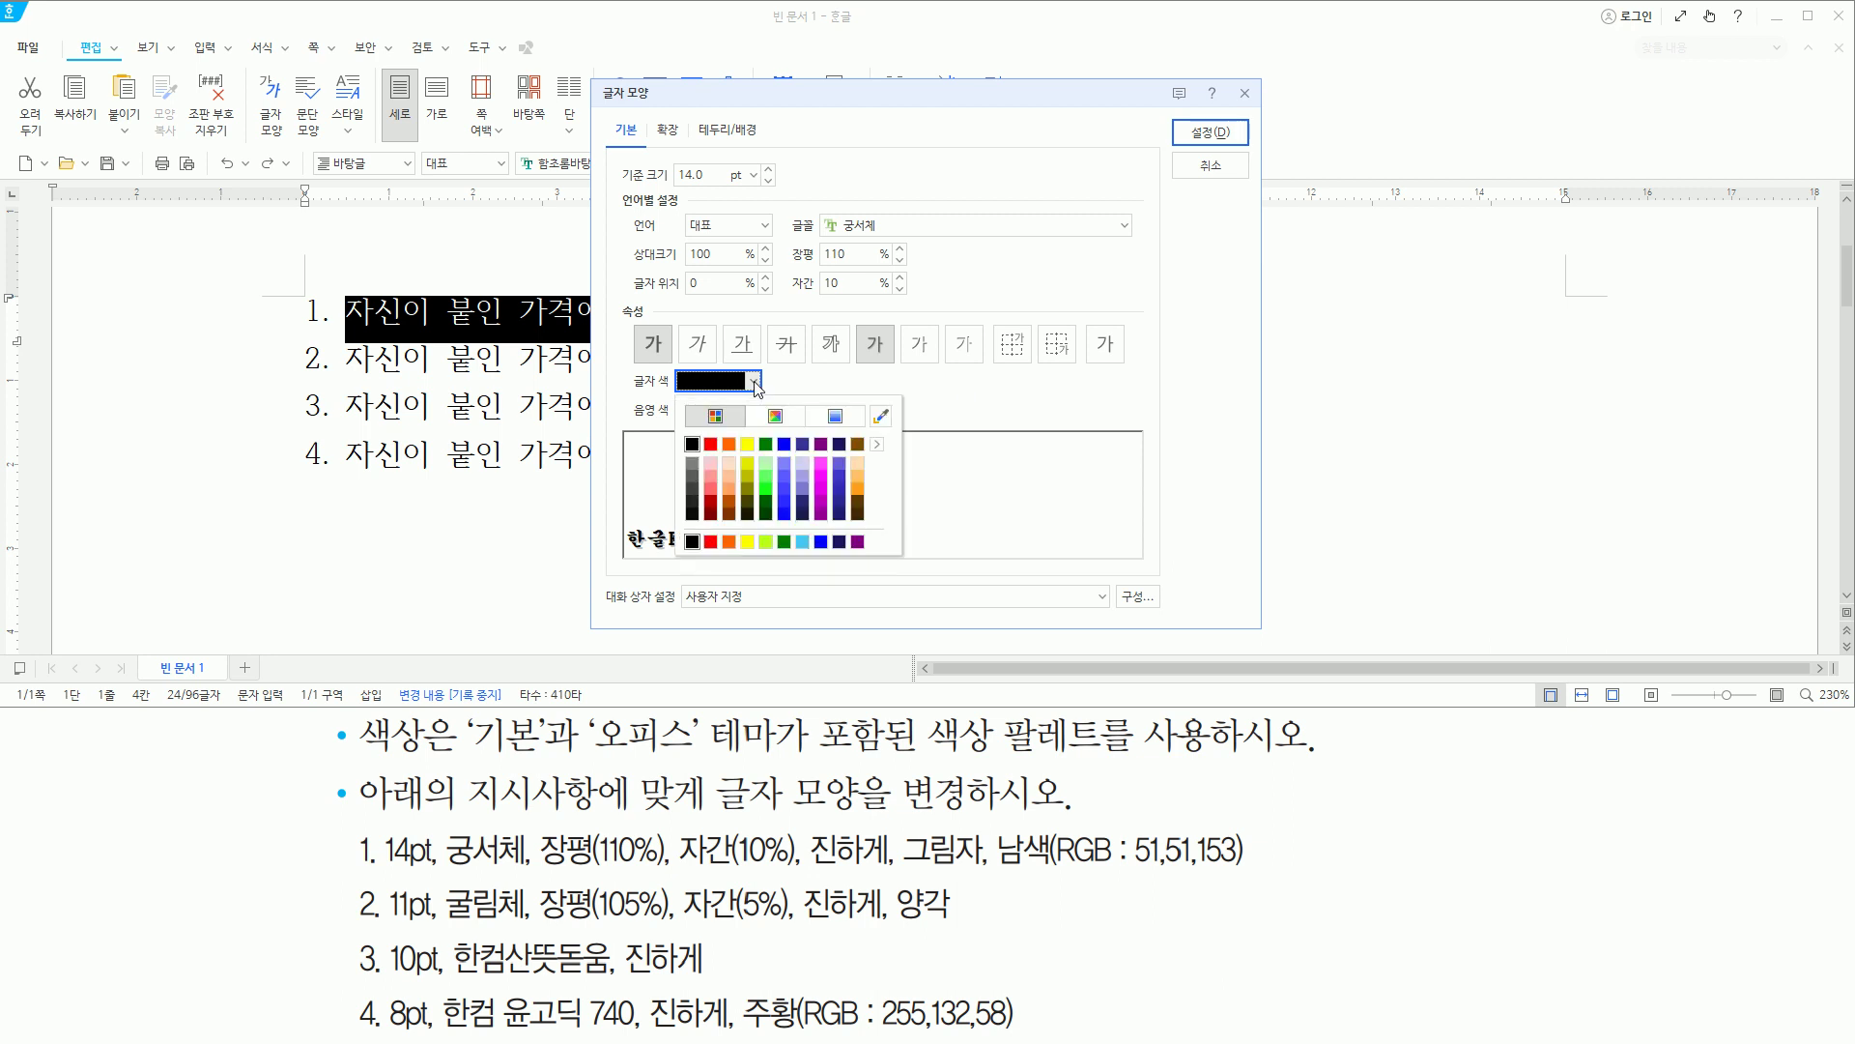
{"action": "left_click", "coordinate": [803, 445]}
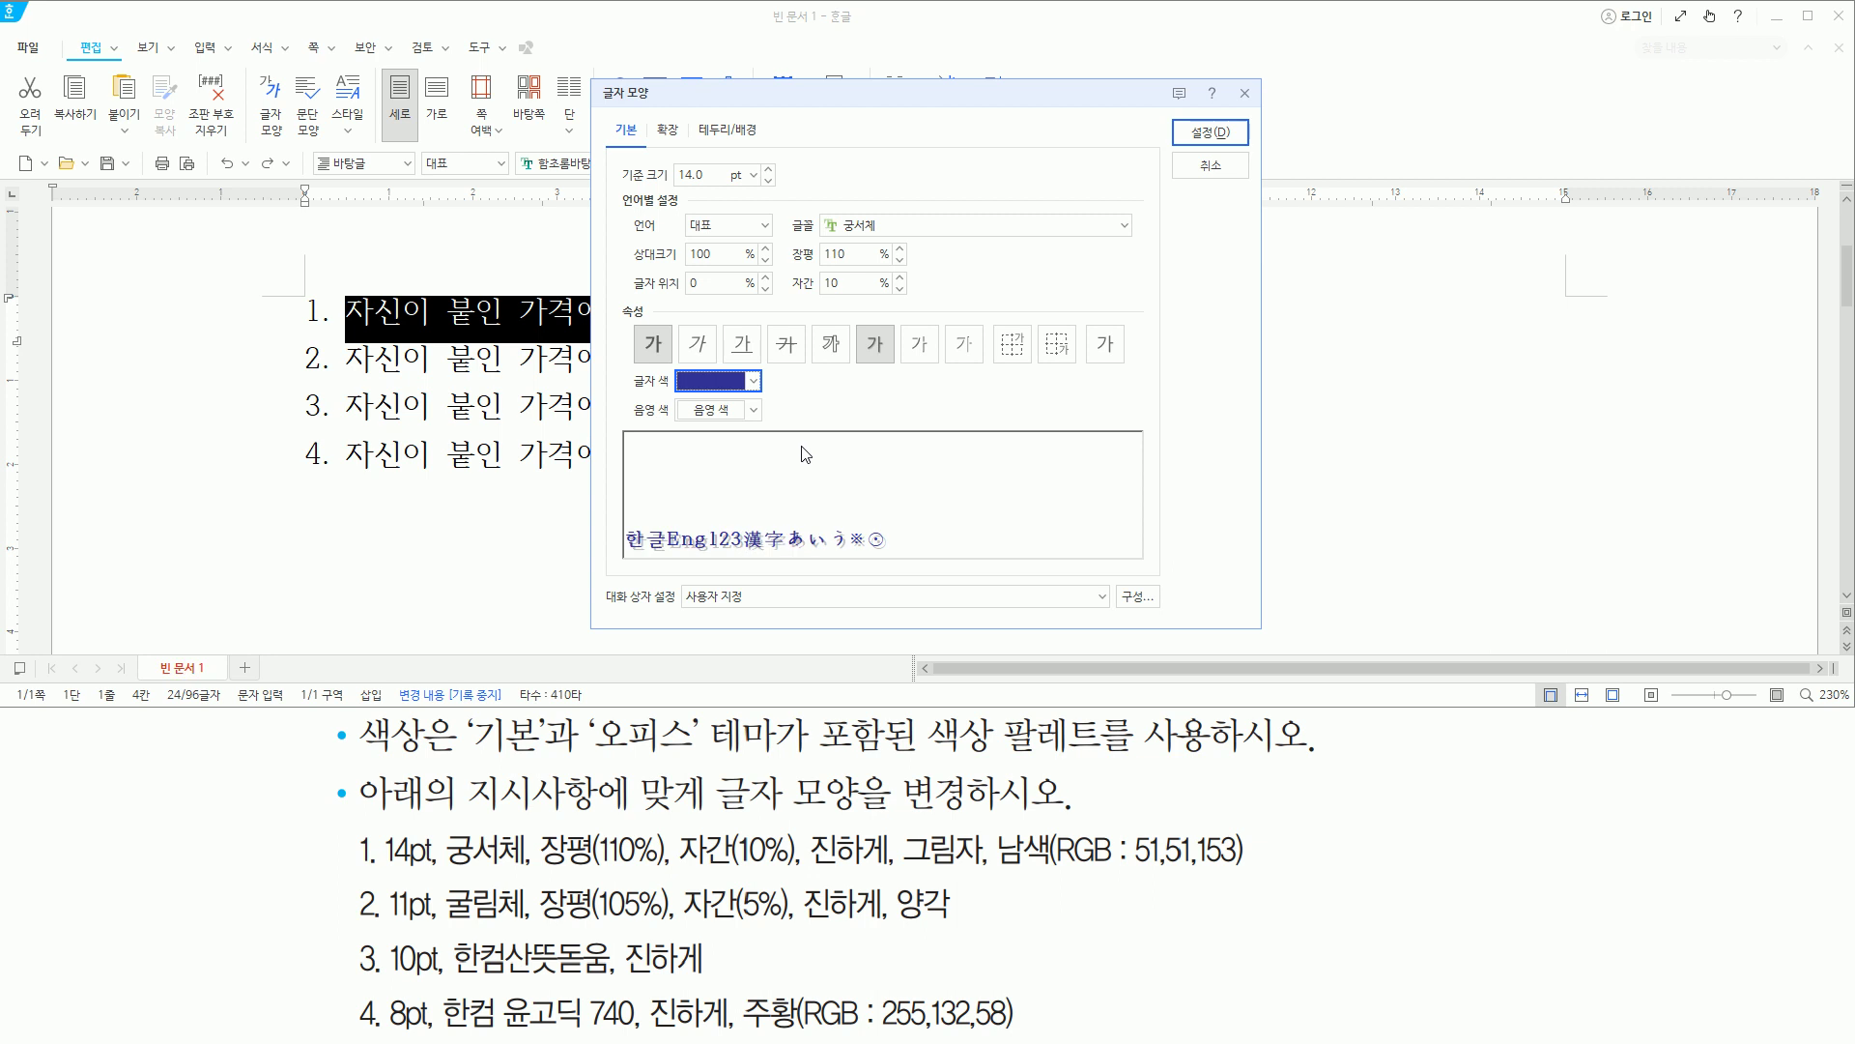
{"action": "left_click", "coordinate": [754, 383]}
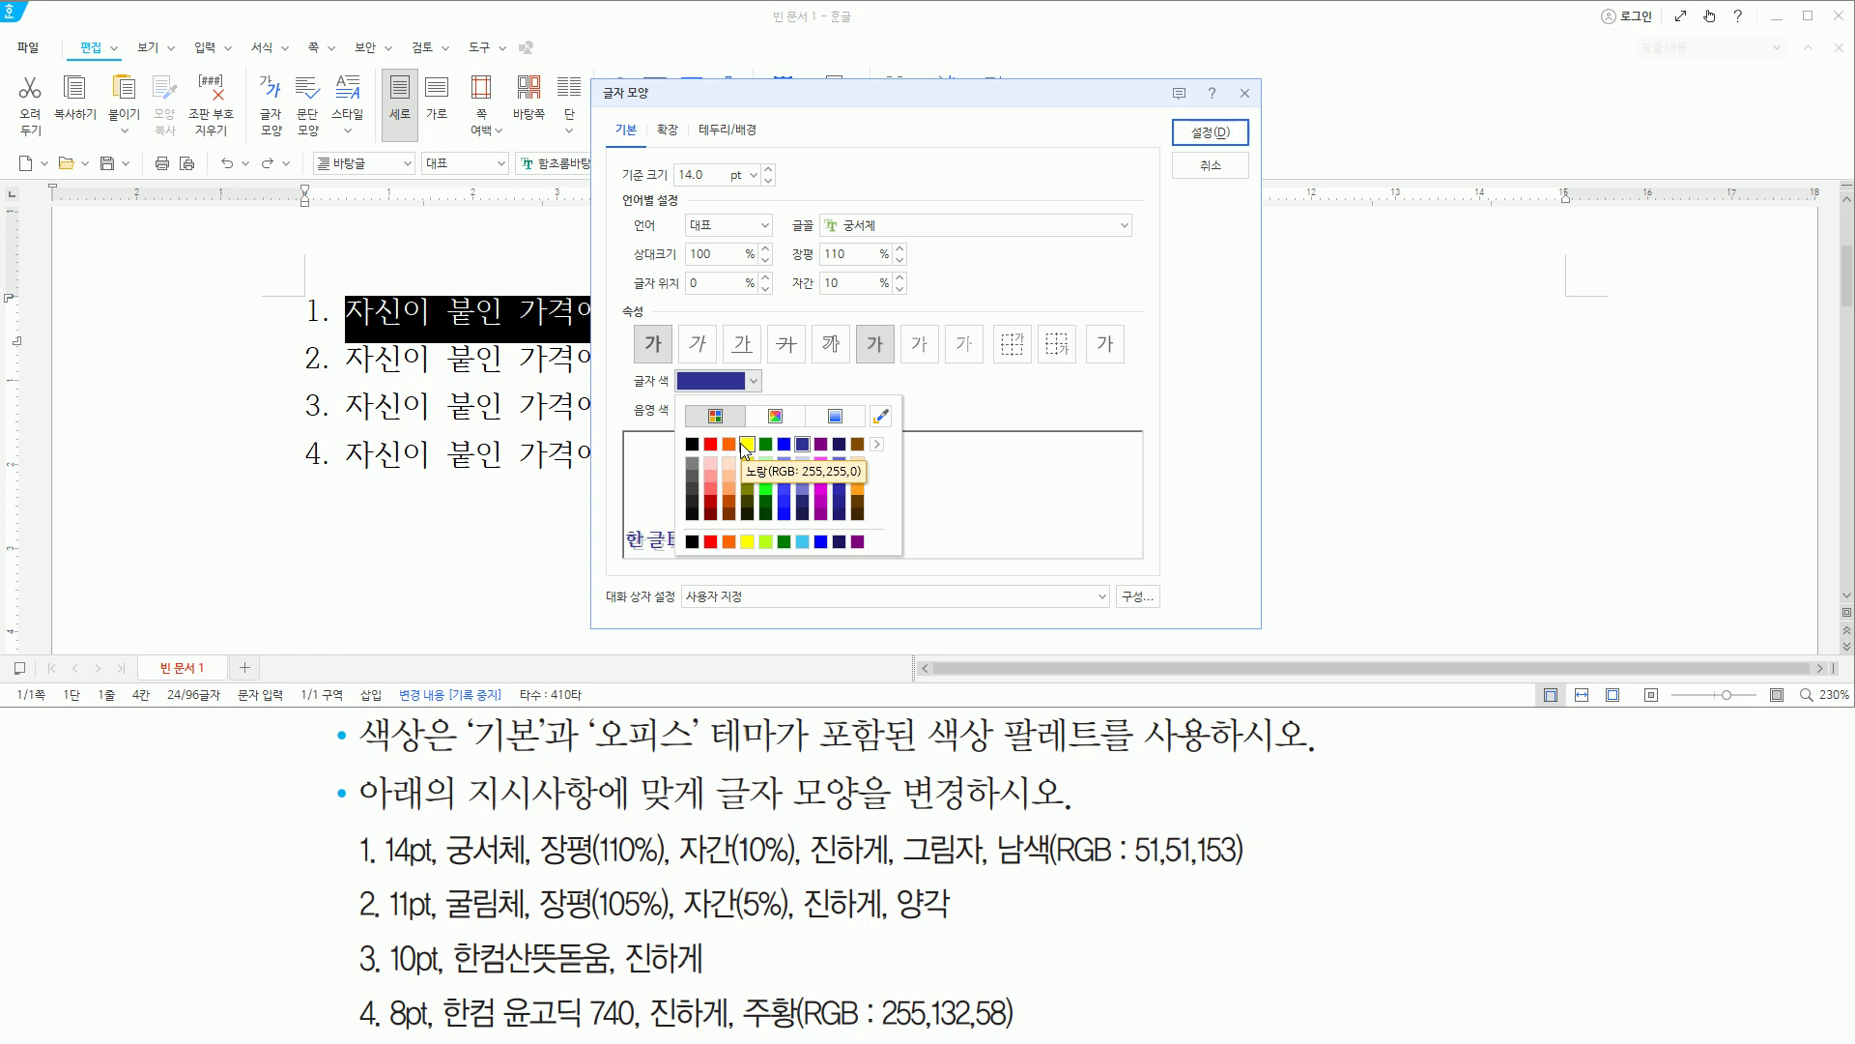
{"action": "left_click", "coordinate": [788, 388]}
{"action": "mouse_move", "coordinate": [616, 161]}
{"action": "left_mouse_down"}
{"action": "mouse_move", "coordinate": [879, 234]}
{"action": "mouse_move", "coordinate": [979, 350]}
{"action": "mouse_move", "coordinate": [1146, 373]}
{"action": "left_mouse_up"}
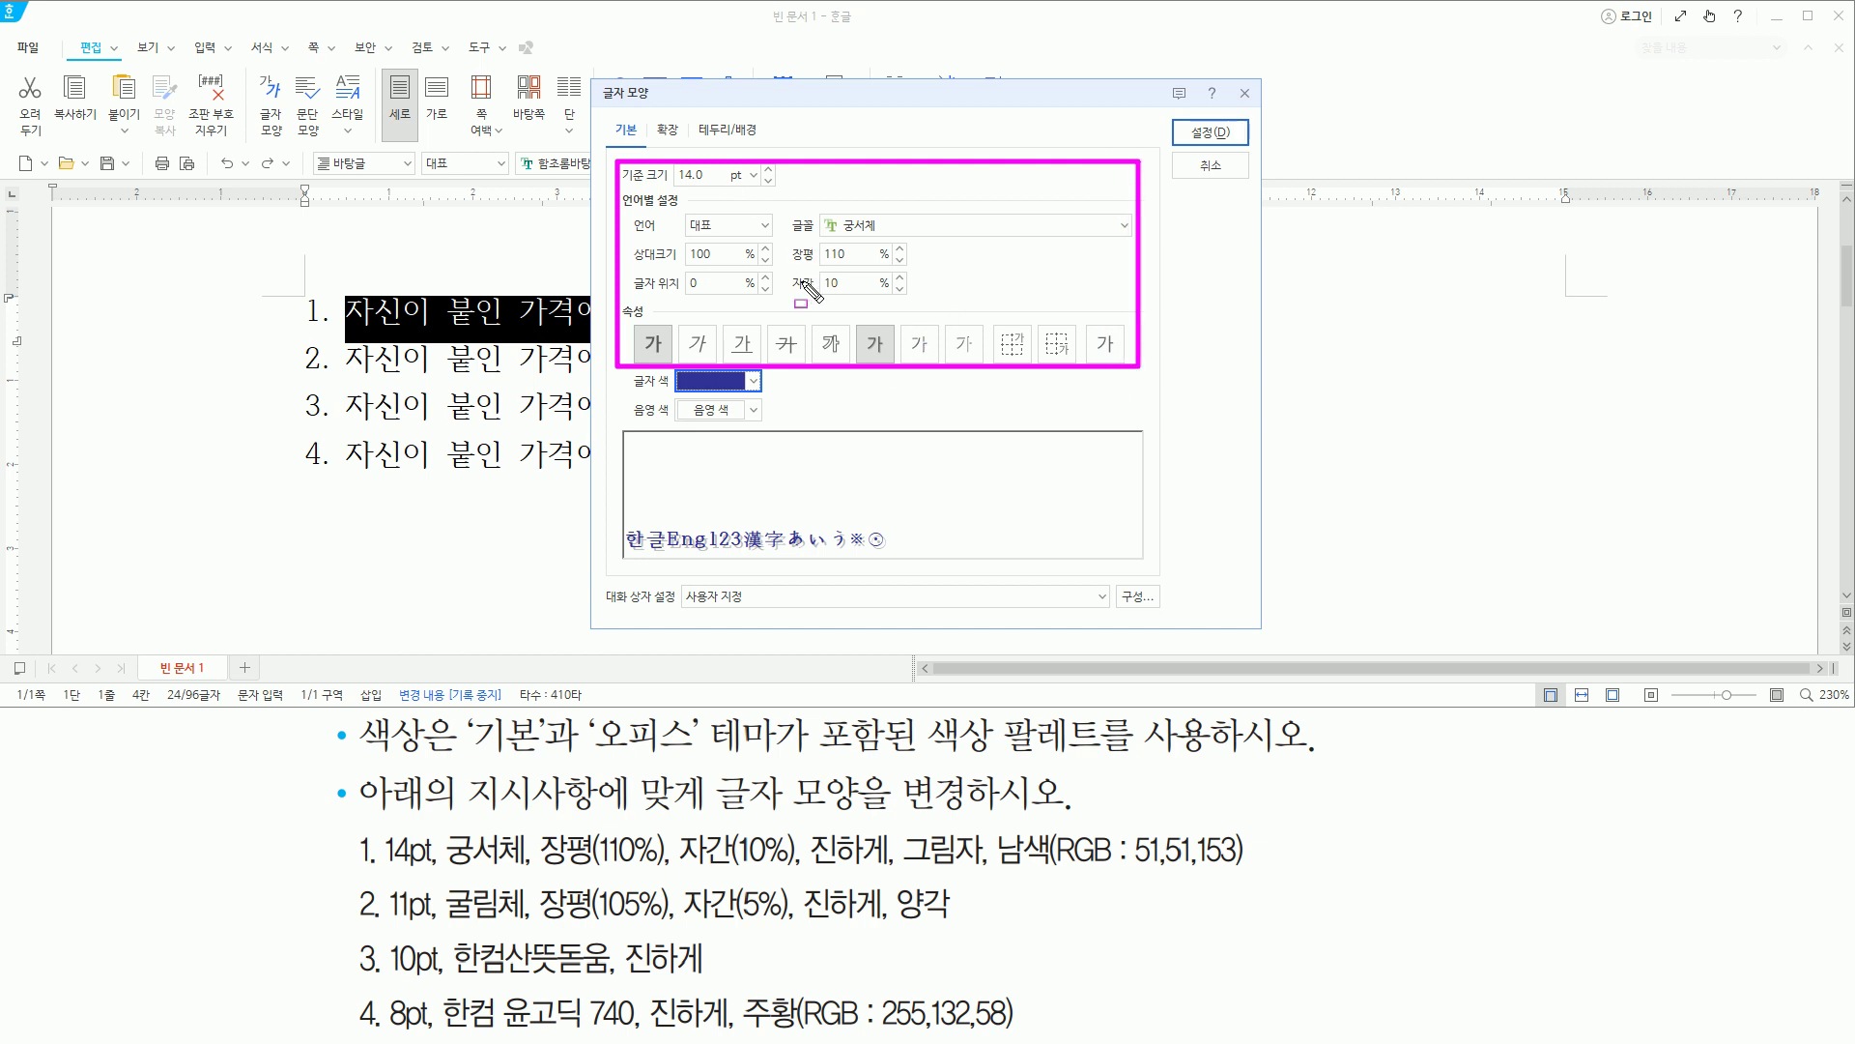
{"action": "mouse_move", "coordinate": [633, 370]}
{"action": "left_mouse_down"}
{"action": "mouse_move", "coordinate": [681, 410]}
{"action": "mouse_move", "coordinate": [770, 426]}
{"action": "left_mouse_up"}
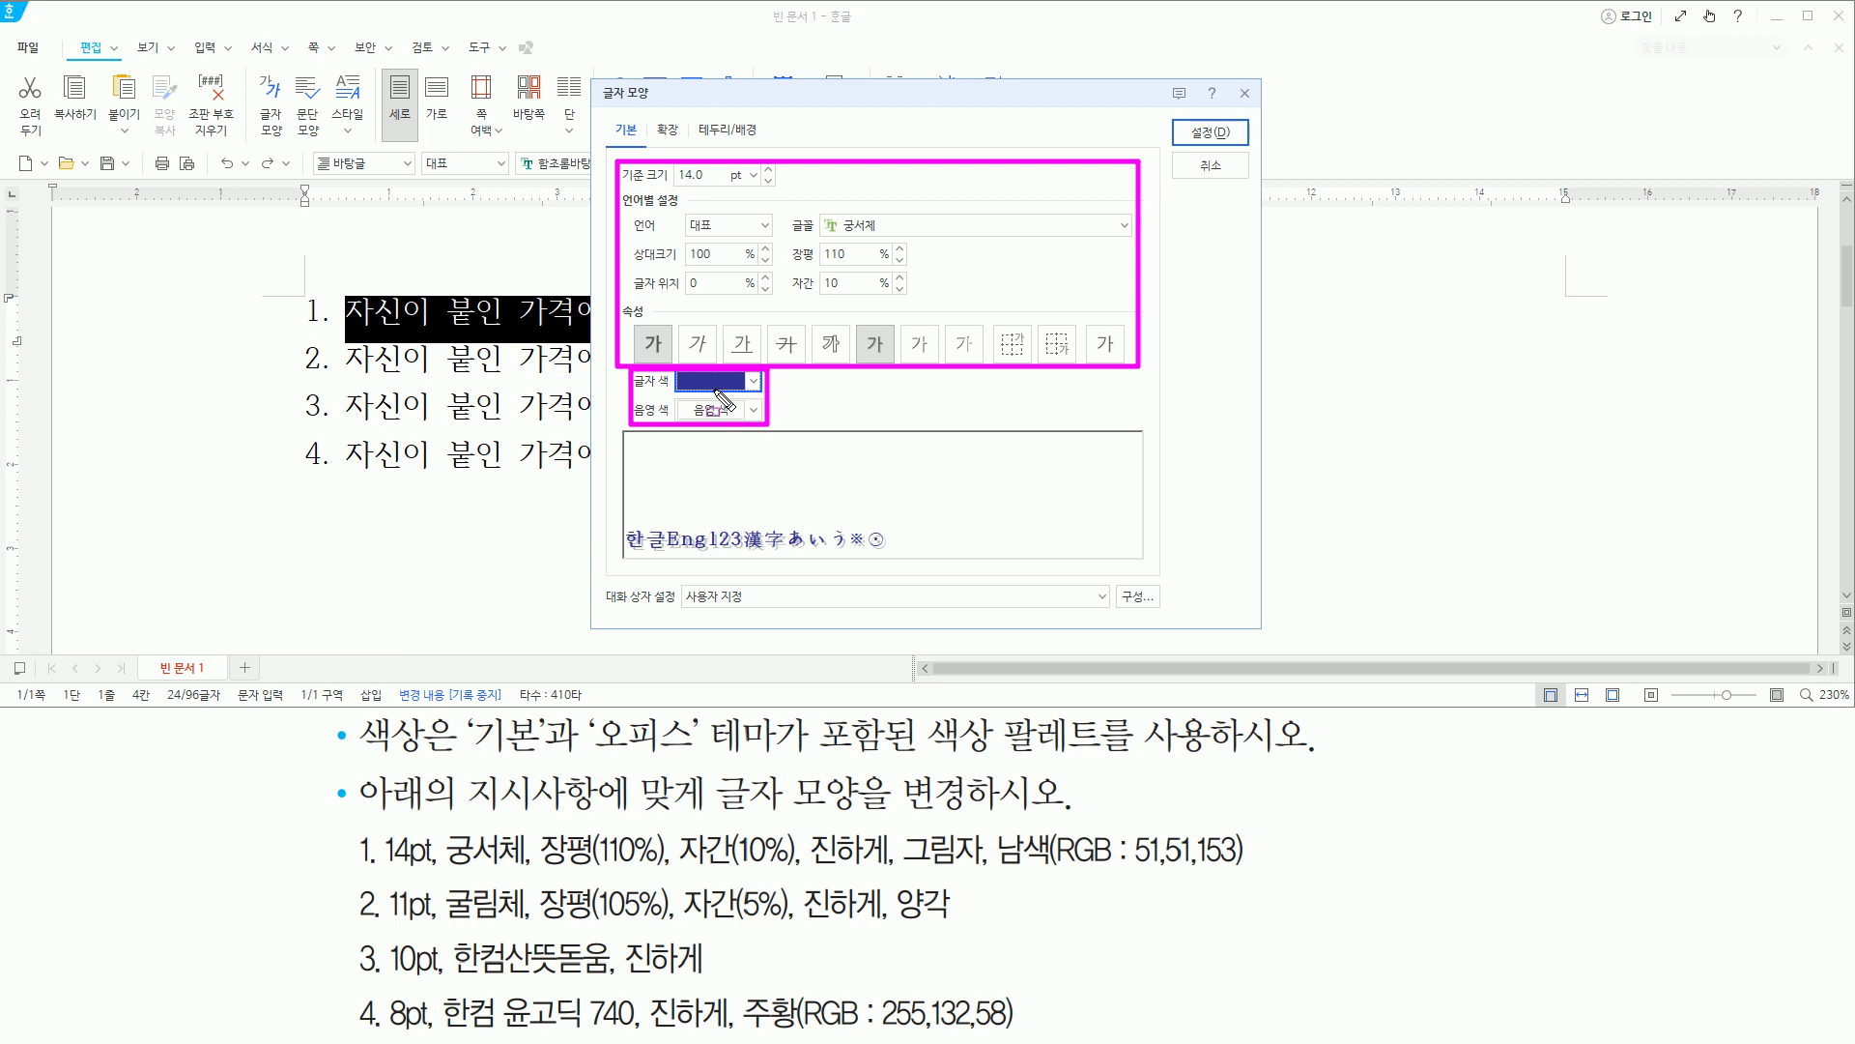
{"action": "key", "text": "Escape"}
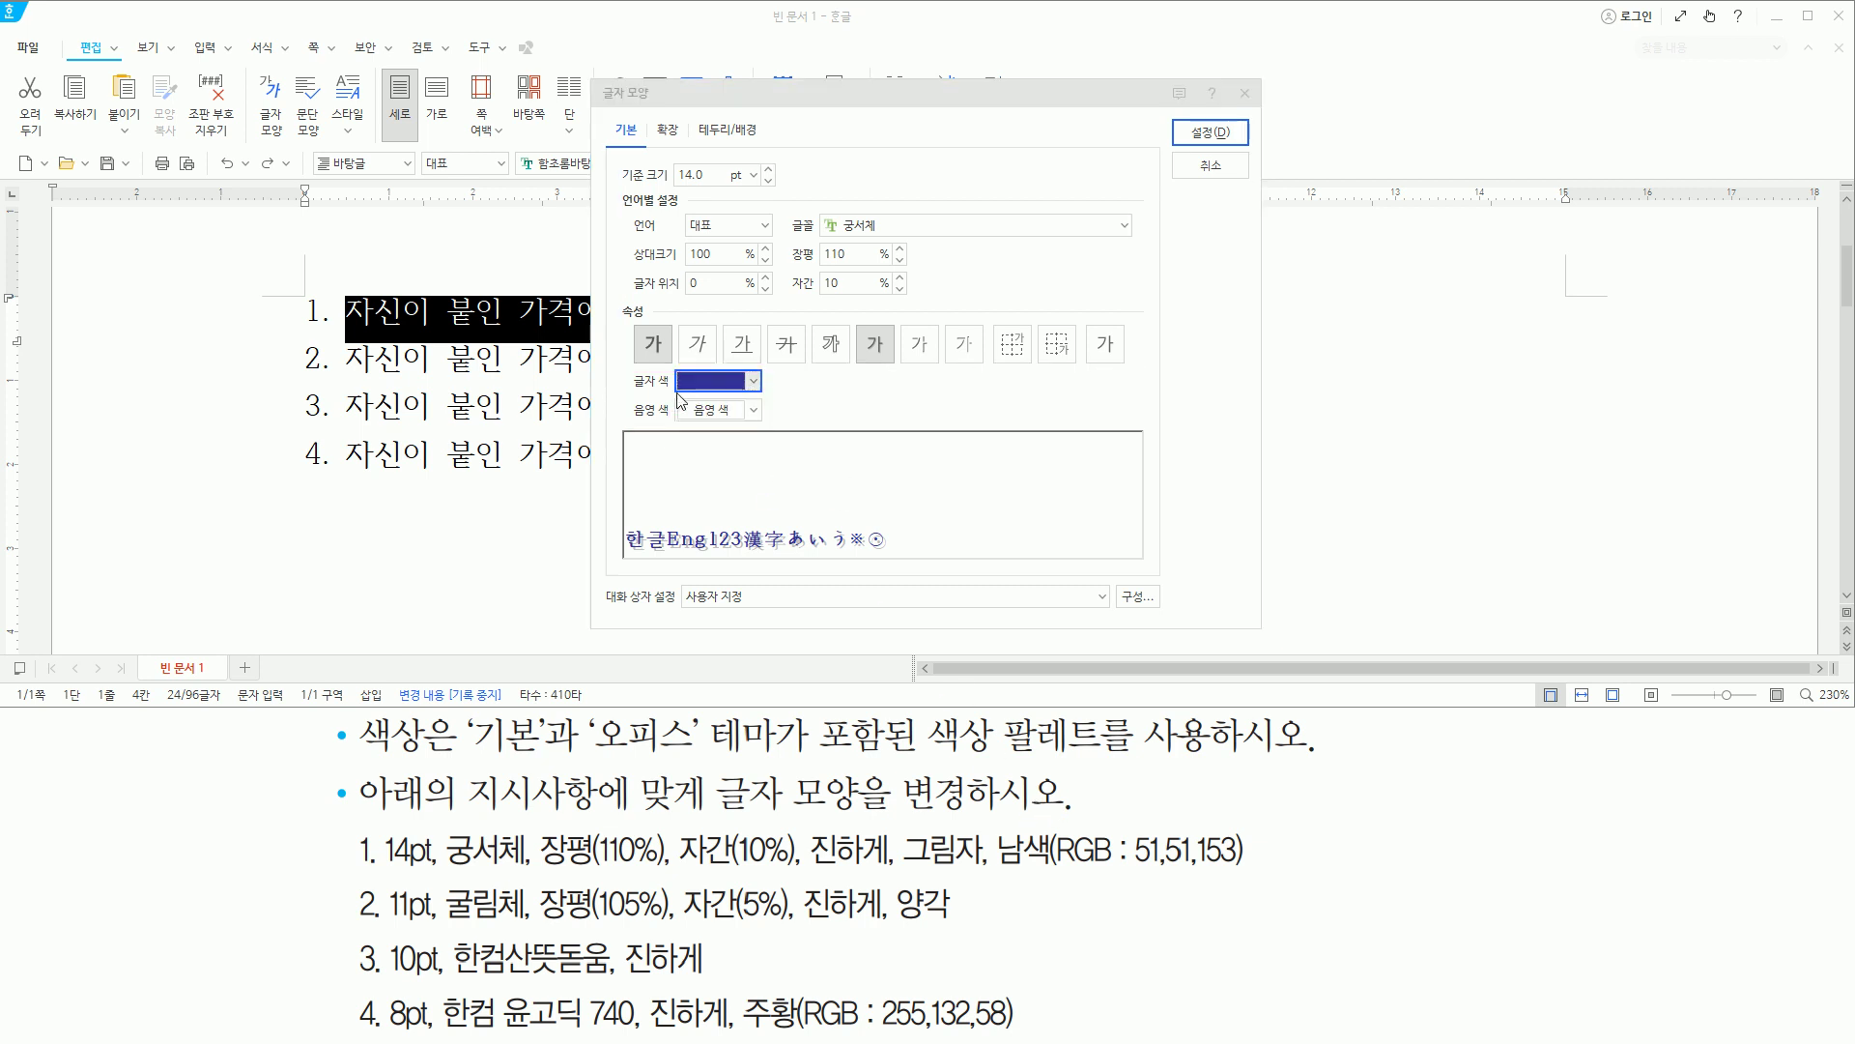
{"action": "left_click_drag", "start_coordinate": [675, 393], "coordinate": [765, 393]}
{"action": "left_click_drag", "start_coordinate": [1176, 119], "coordinate": [1252, 149]}
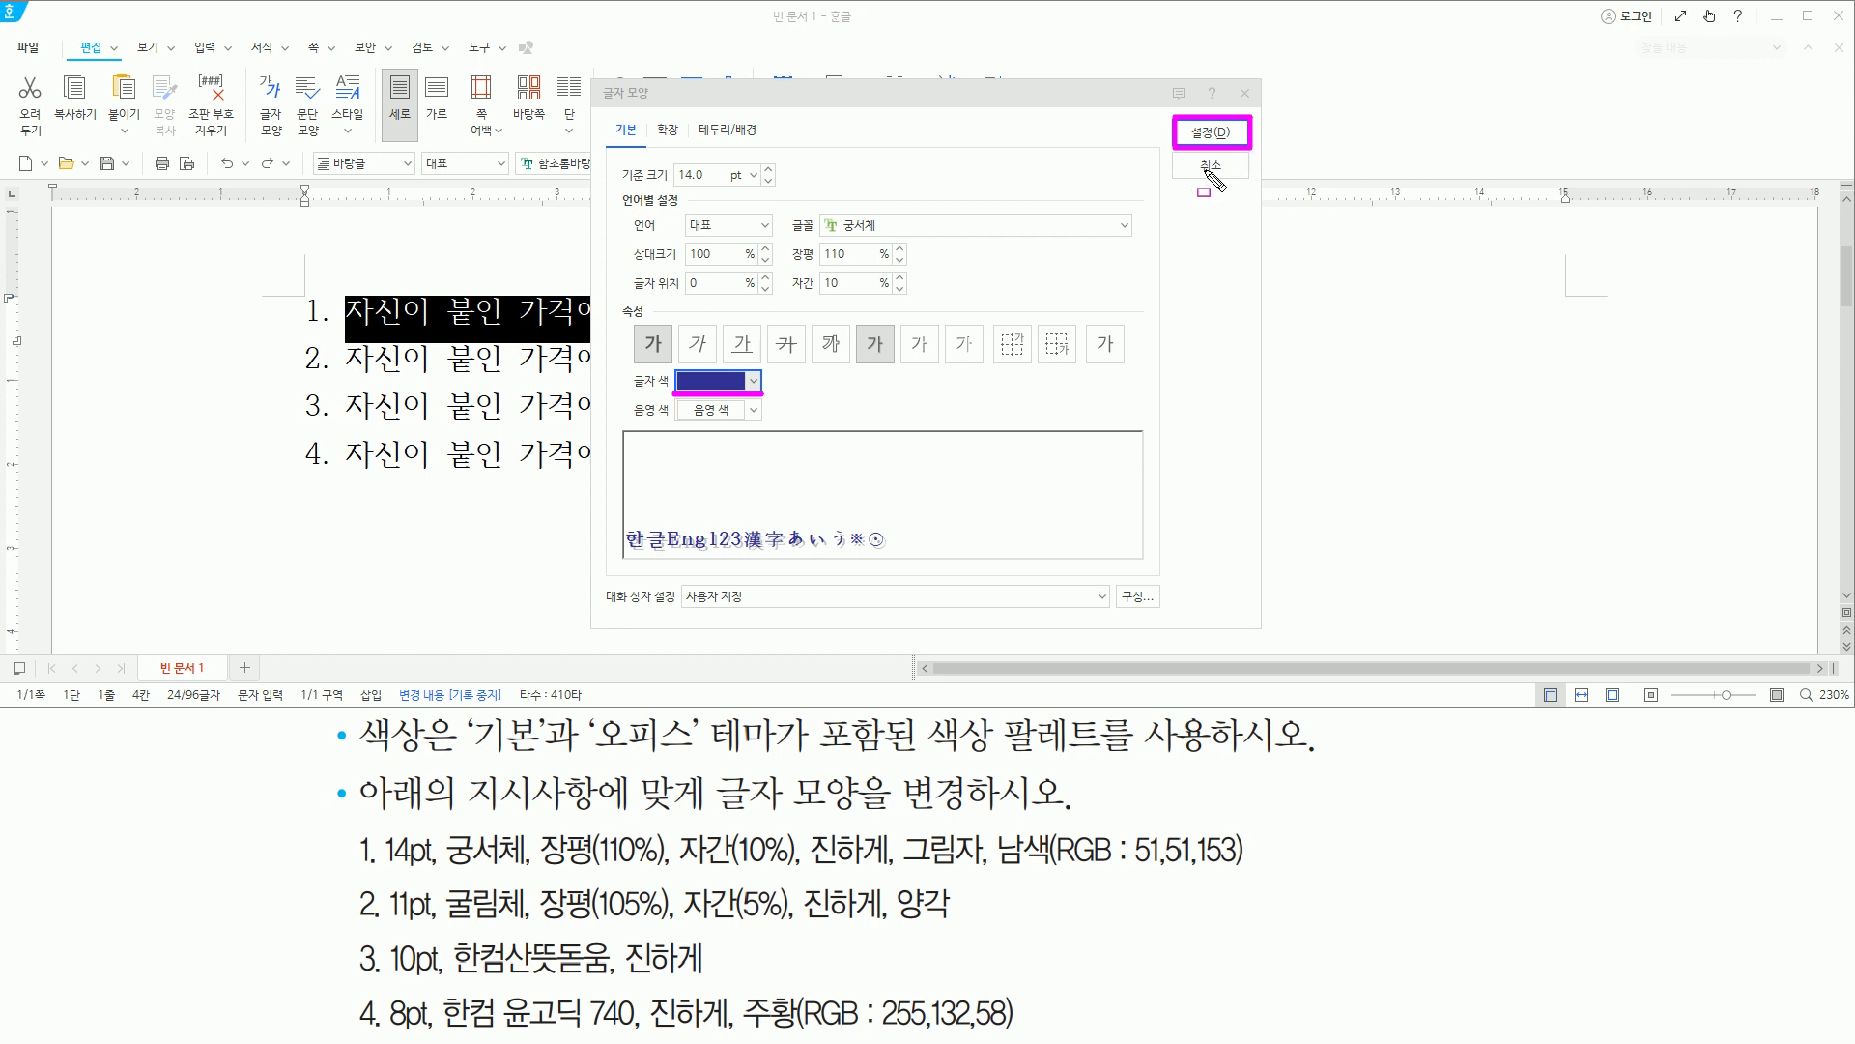
{"action": "key", "text": "Escape"}
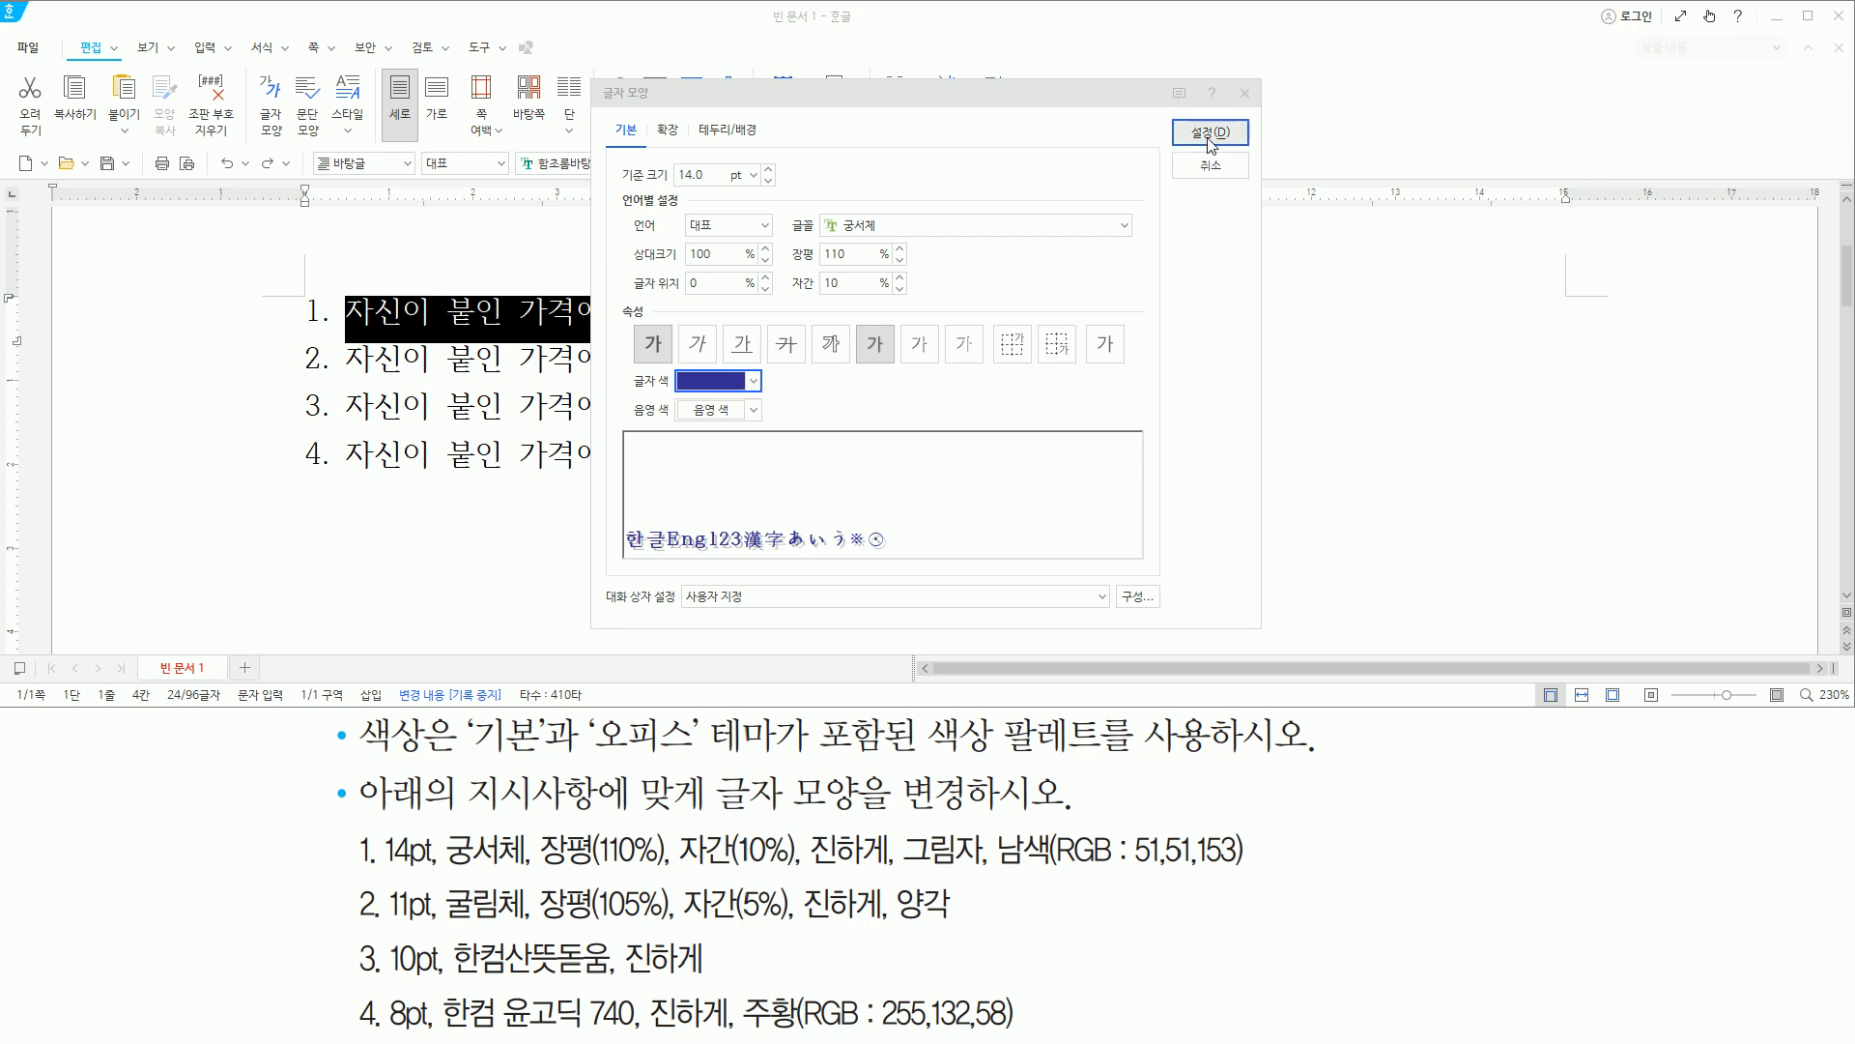
{"action": "left_click", "coordinate": [1210, 133]}
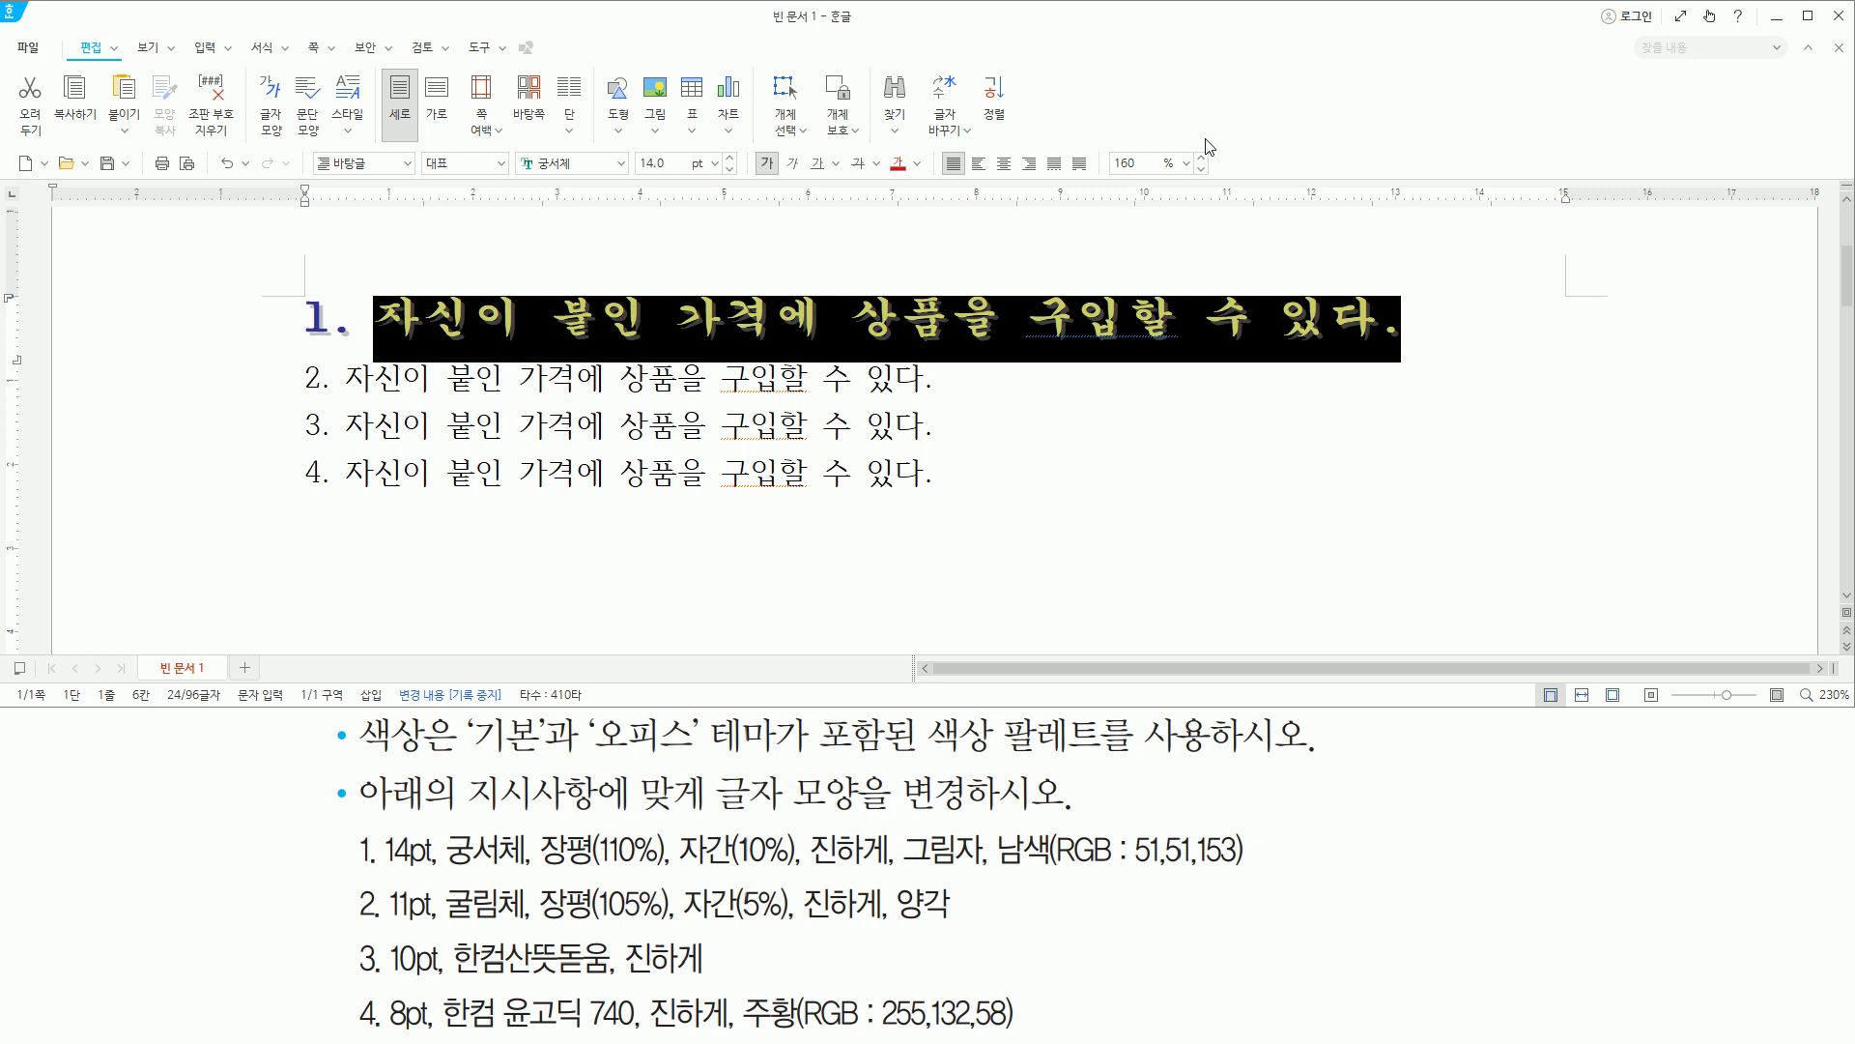
Select the sentence of item 2 without its number and open the 글자 모양 character formatting settings for it.
{"action": "key", "text": "Down"}
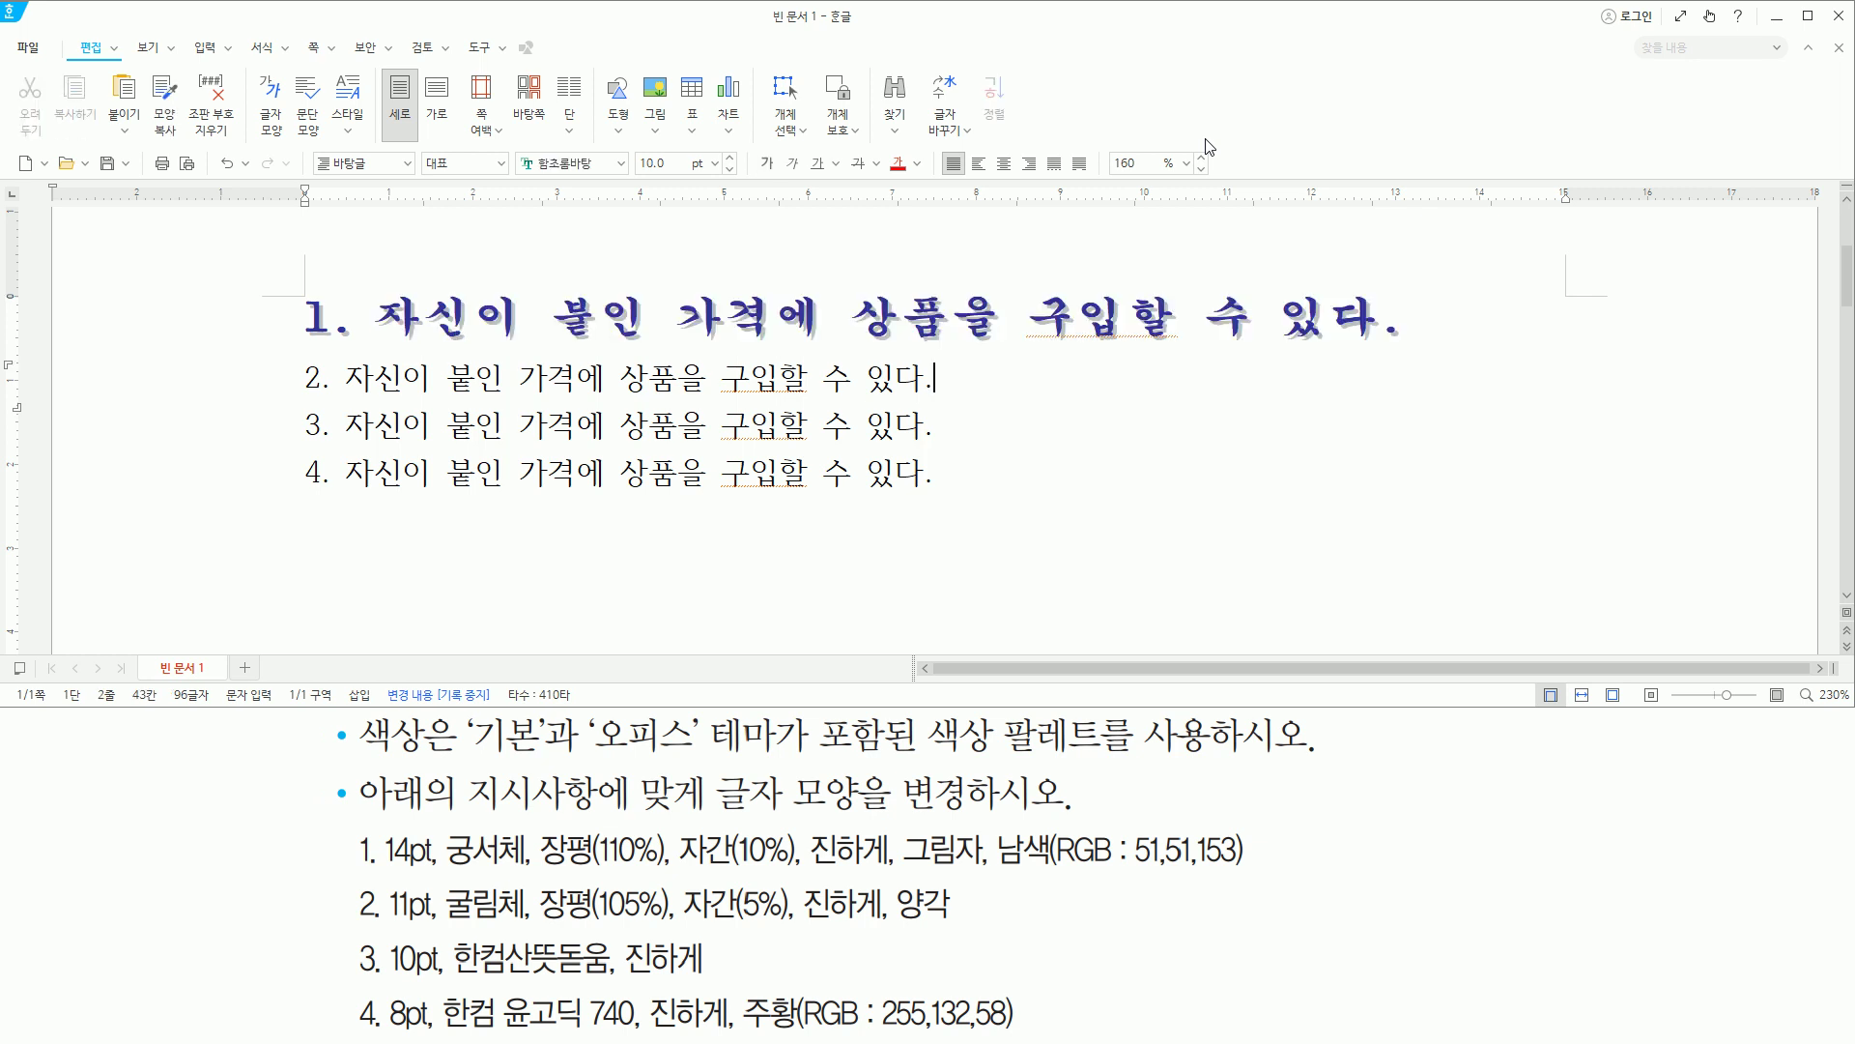
{"action": "key", "text": "ctrl+2"}
{"action": "left_click_drag", "start_coordinate": [919, 349], "coordinate": [950, 408]}
{"action": "left_click_drag", "start_coordinate": [389, 923], "coordinate": [950, 920]}
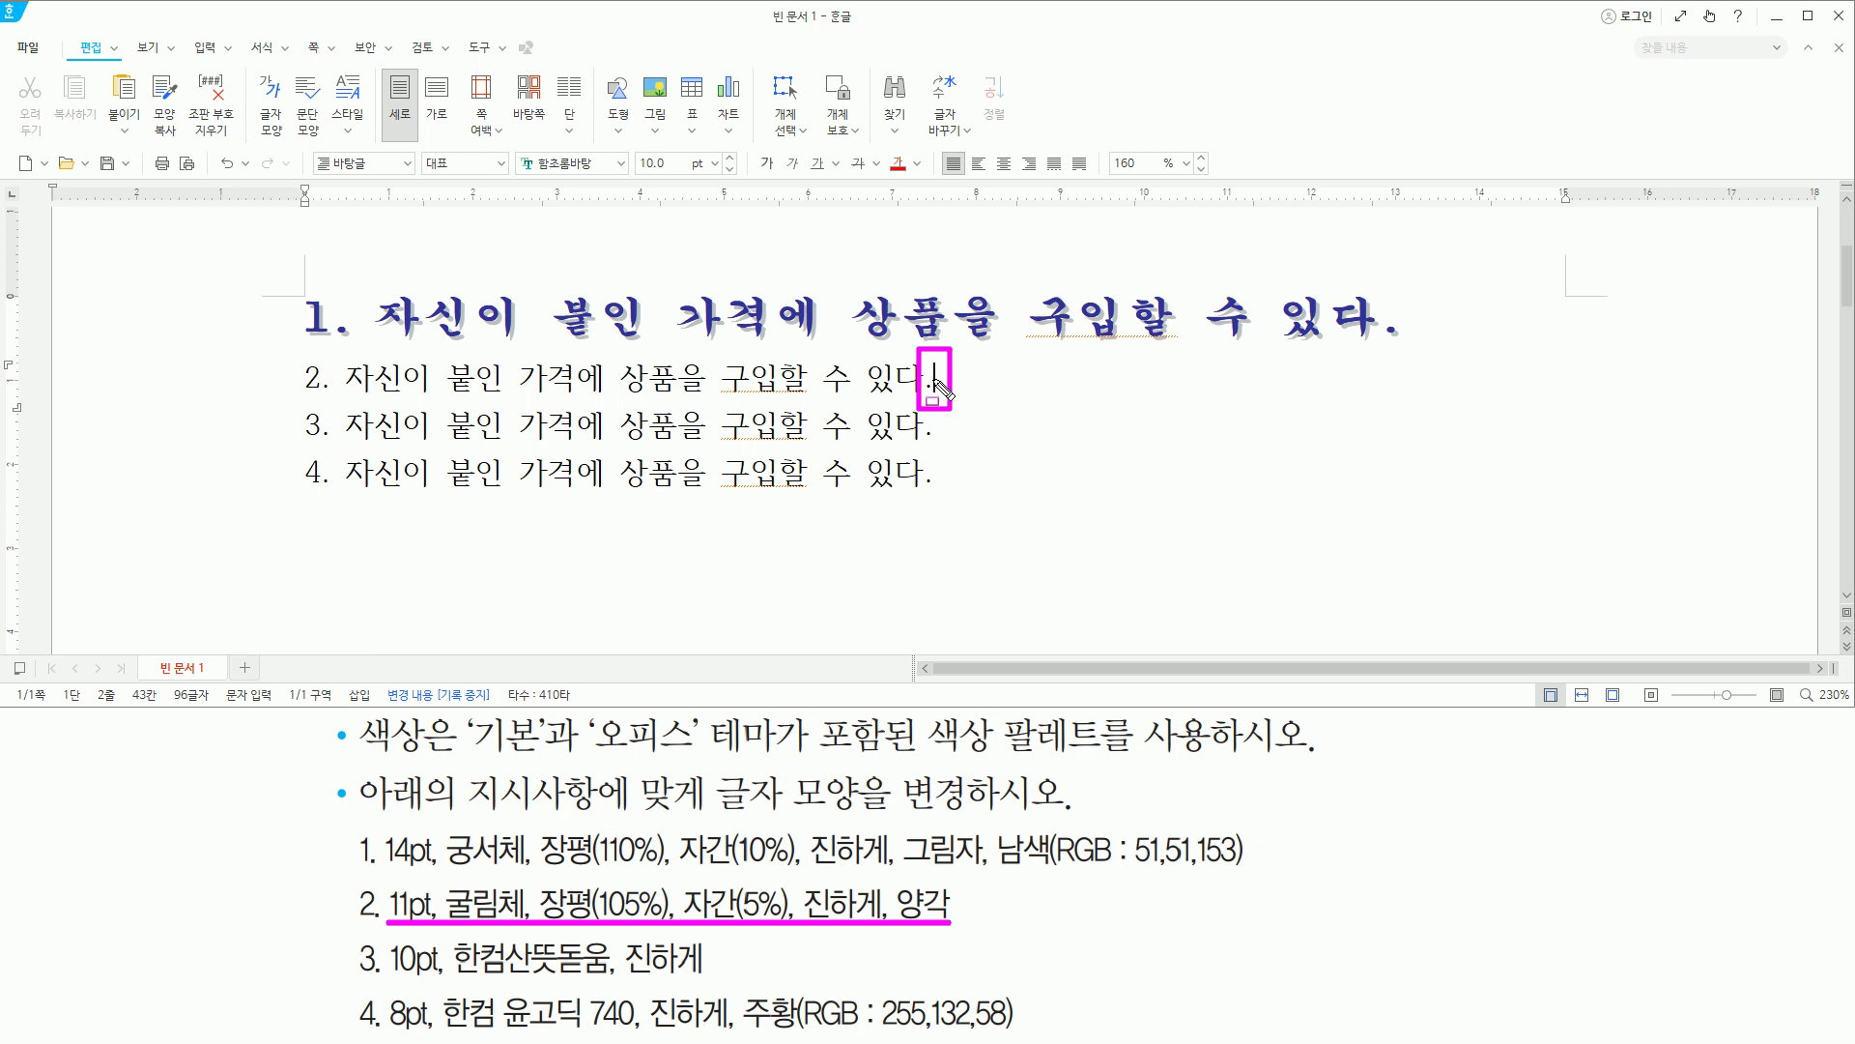
{"action": "key", "text": "Escape"}
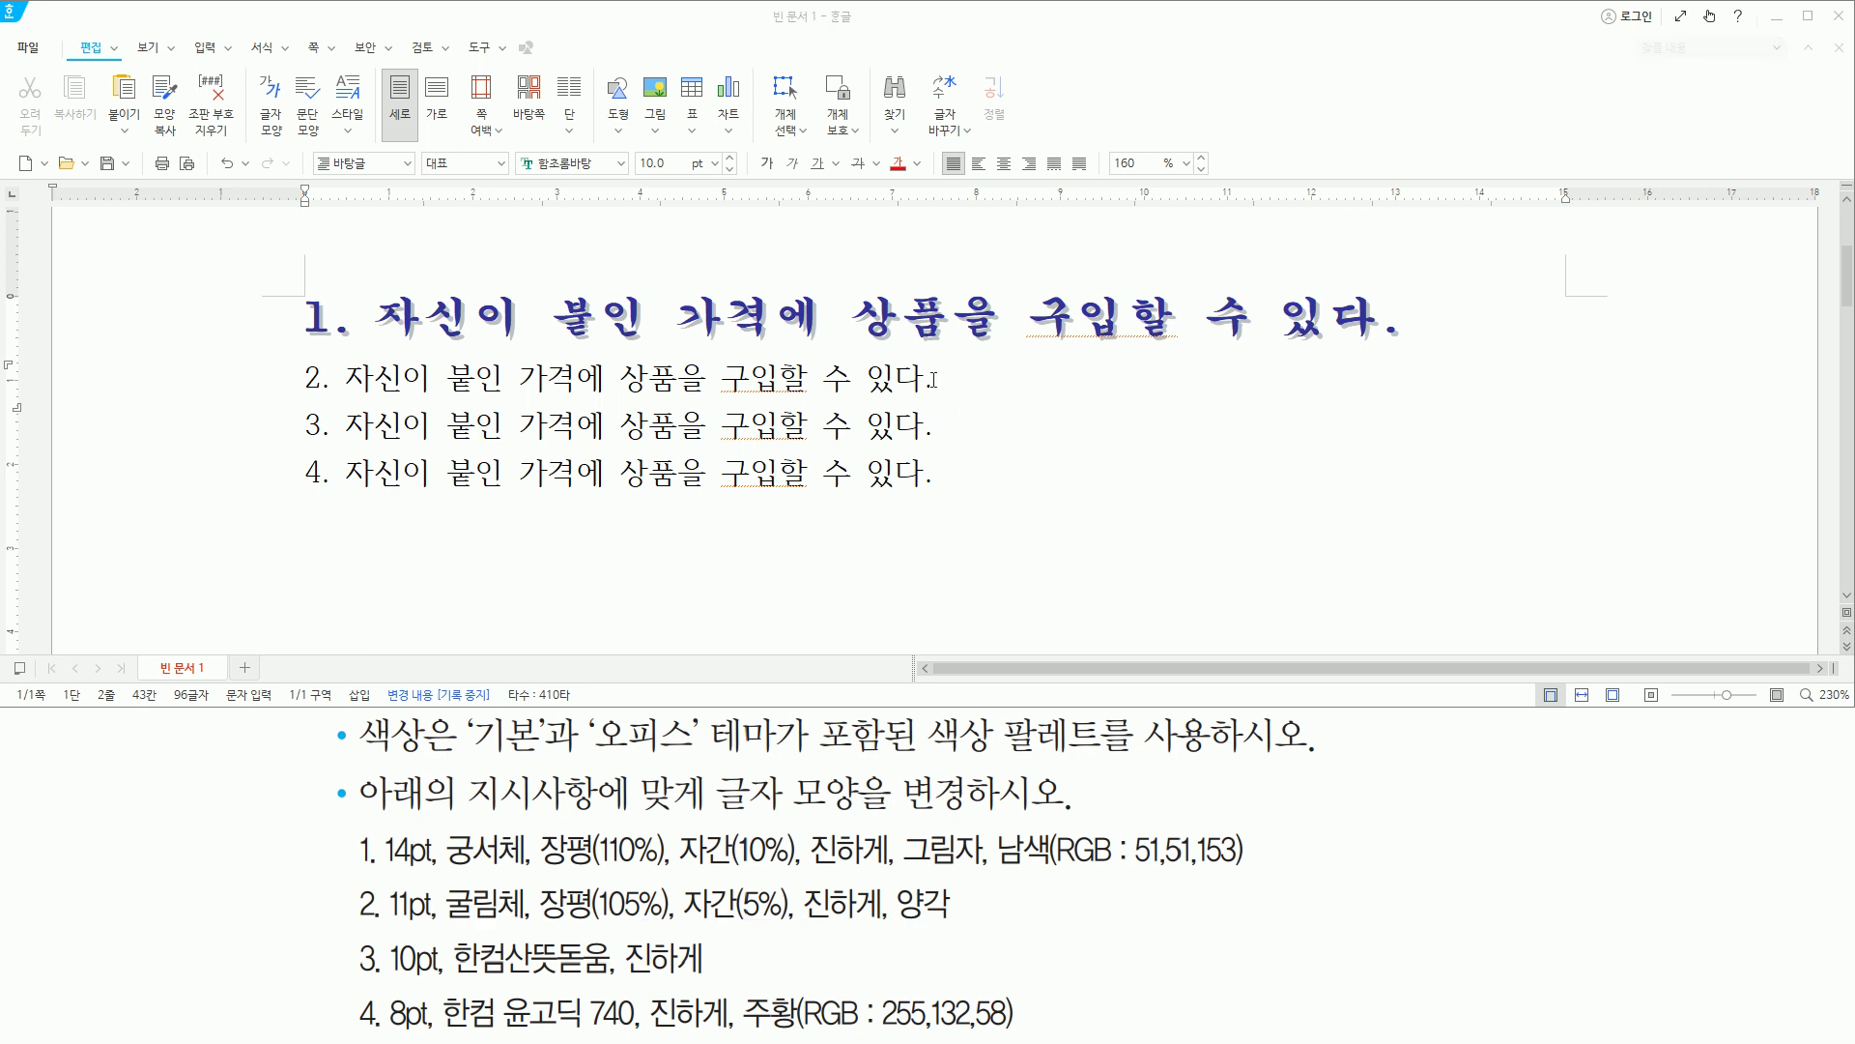
{"action": "left_click", "coordinate": [934, 379]}
{"action": "key", "text": "shift+Home"}
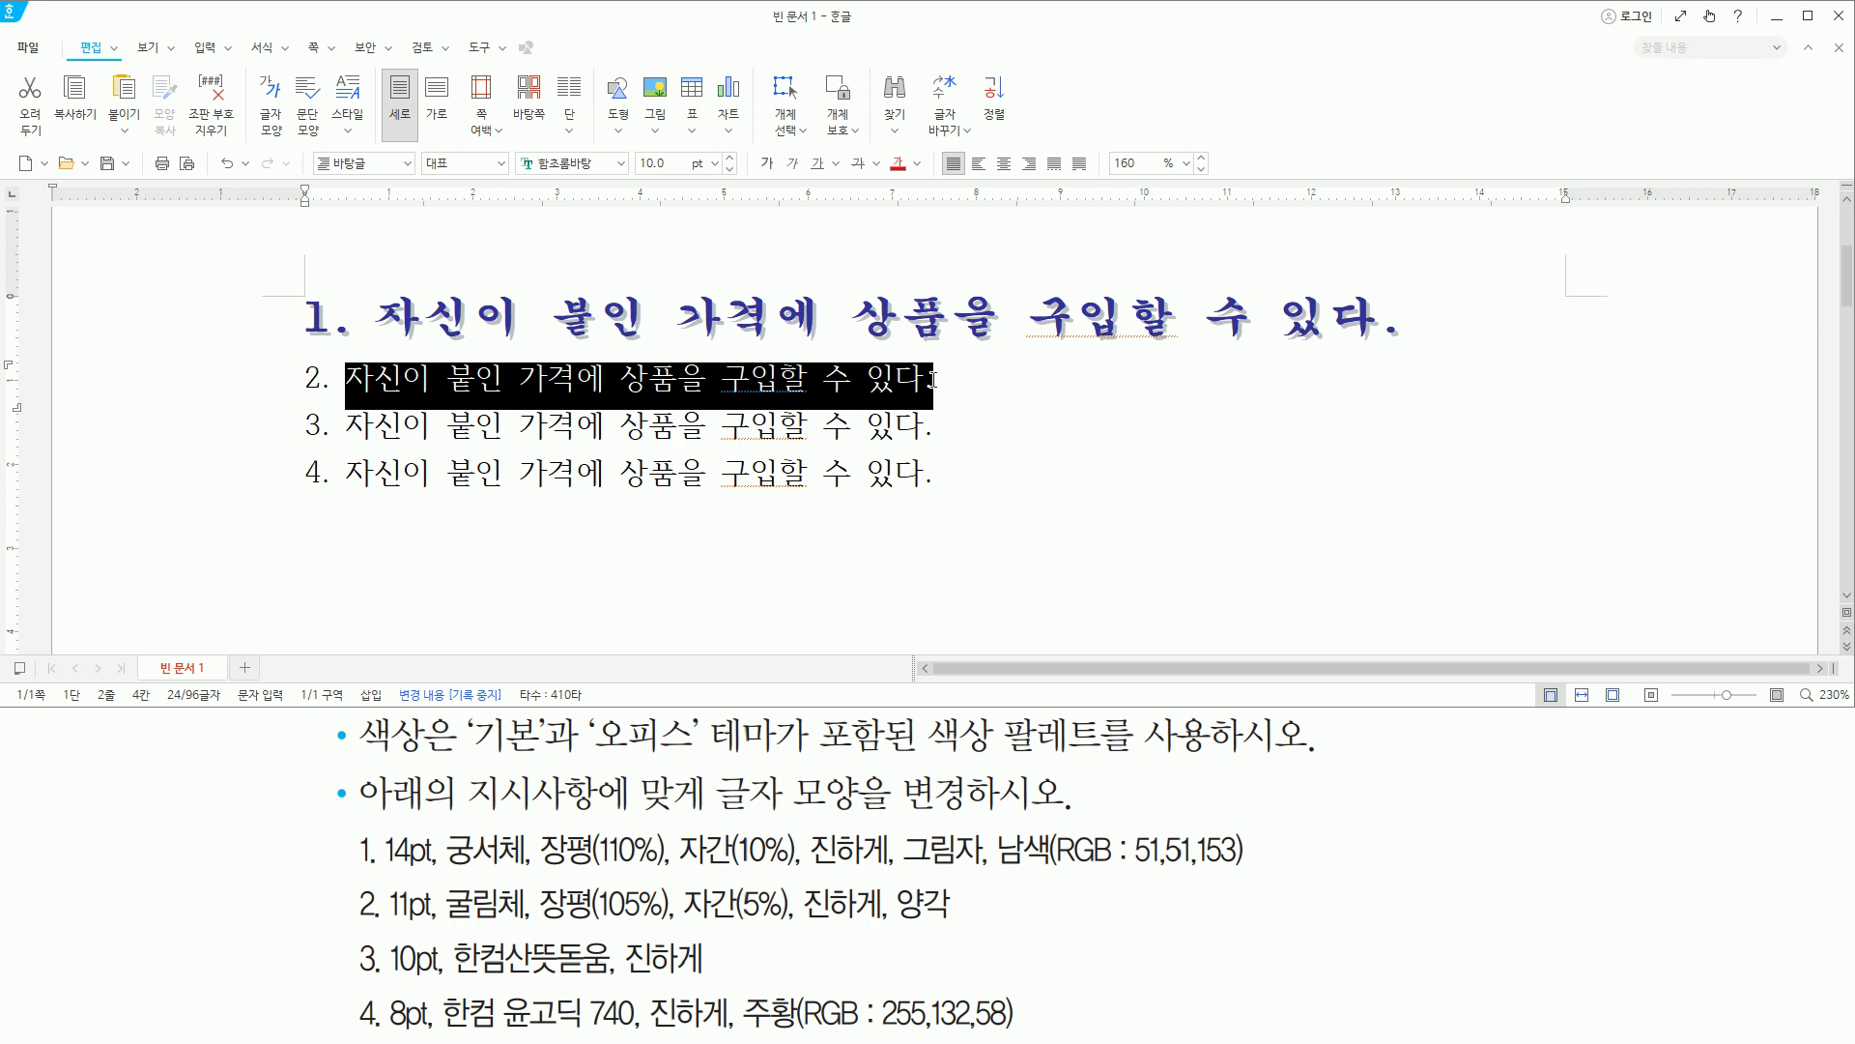
{"action": "key", "text": "alt+l"}
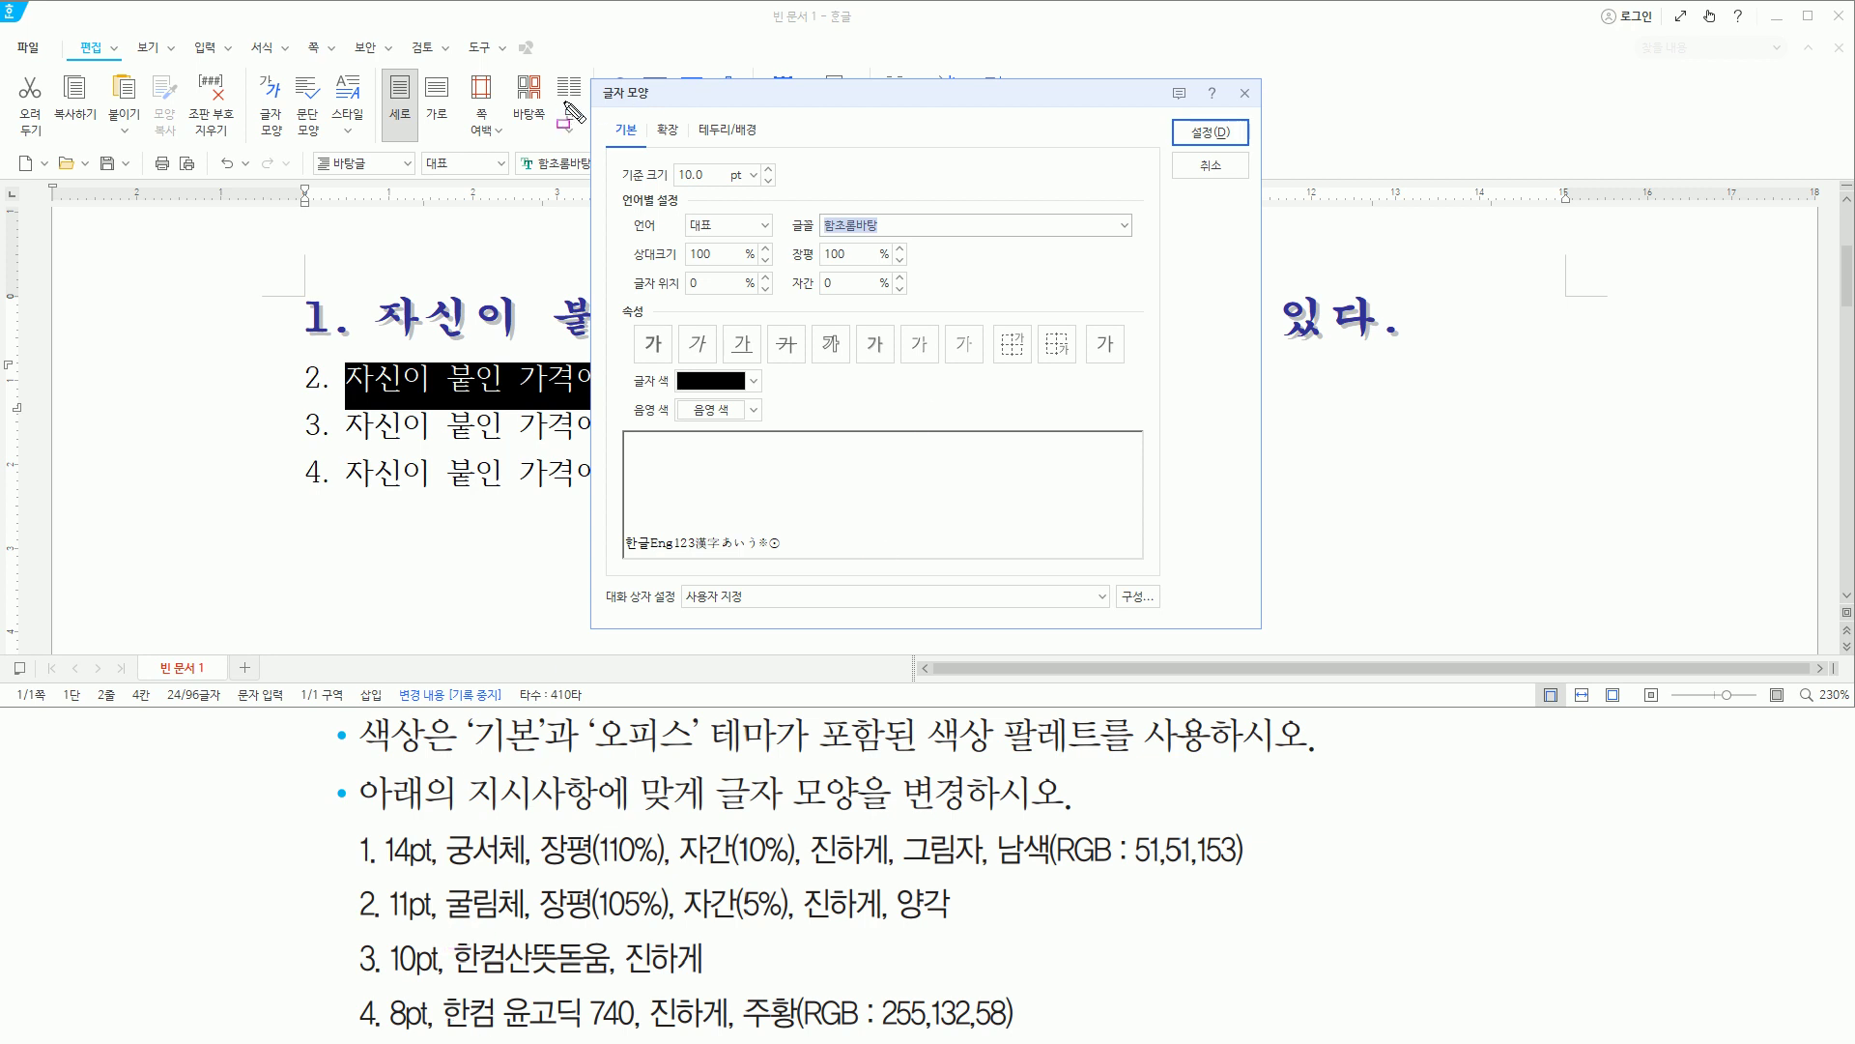
{"action": "left_click_drag", "start_coordinate": [590, 80], "coordinate": [1262, 629]}
{"action": "left_click_drag", "start_coordinate": [786, 210], "coordinate": [887, 240]}
{"action": "left_click_drag", "start_coordinate": [448, 920], "coordinate": [525, 919]}
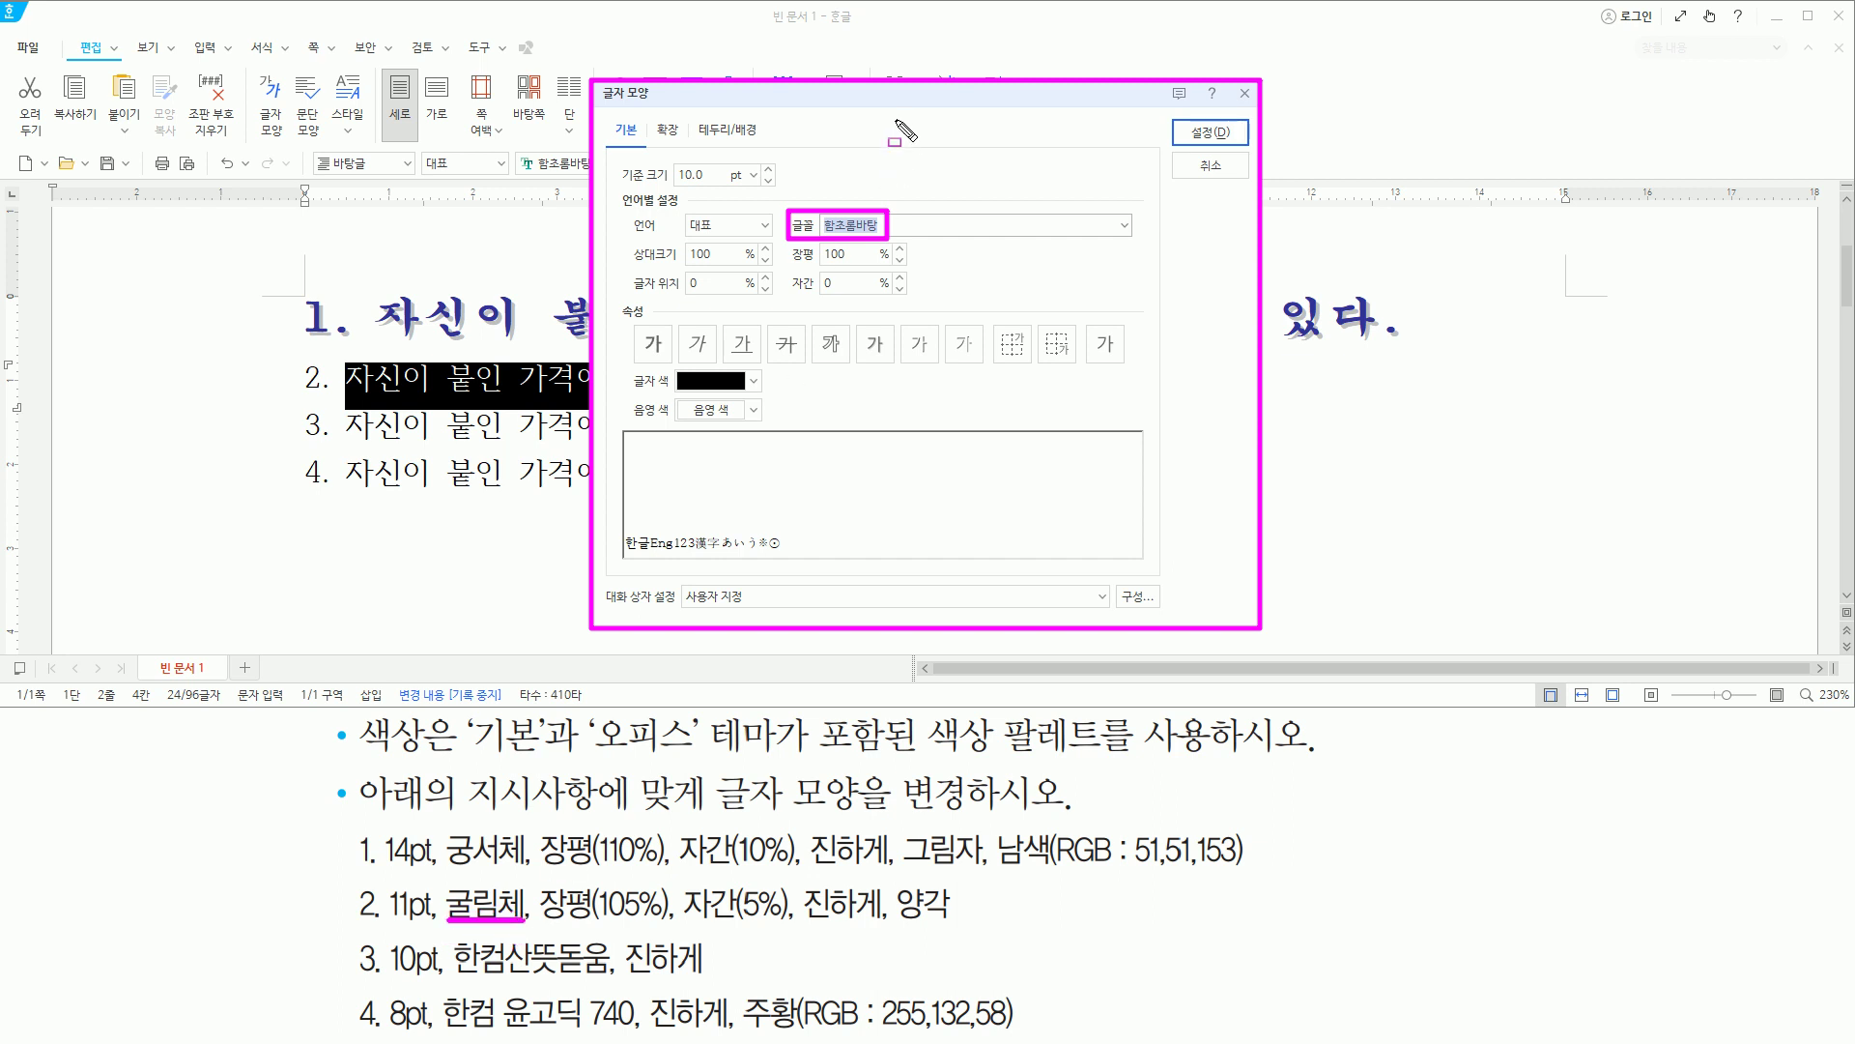
{"action": "key", "text": "Escape"}
{"action": "left_click", "coordinate": [897, 100]}
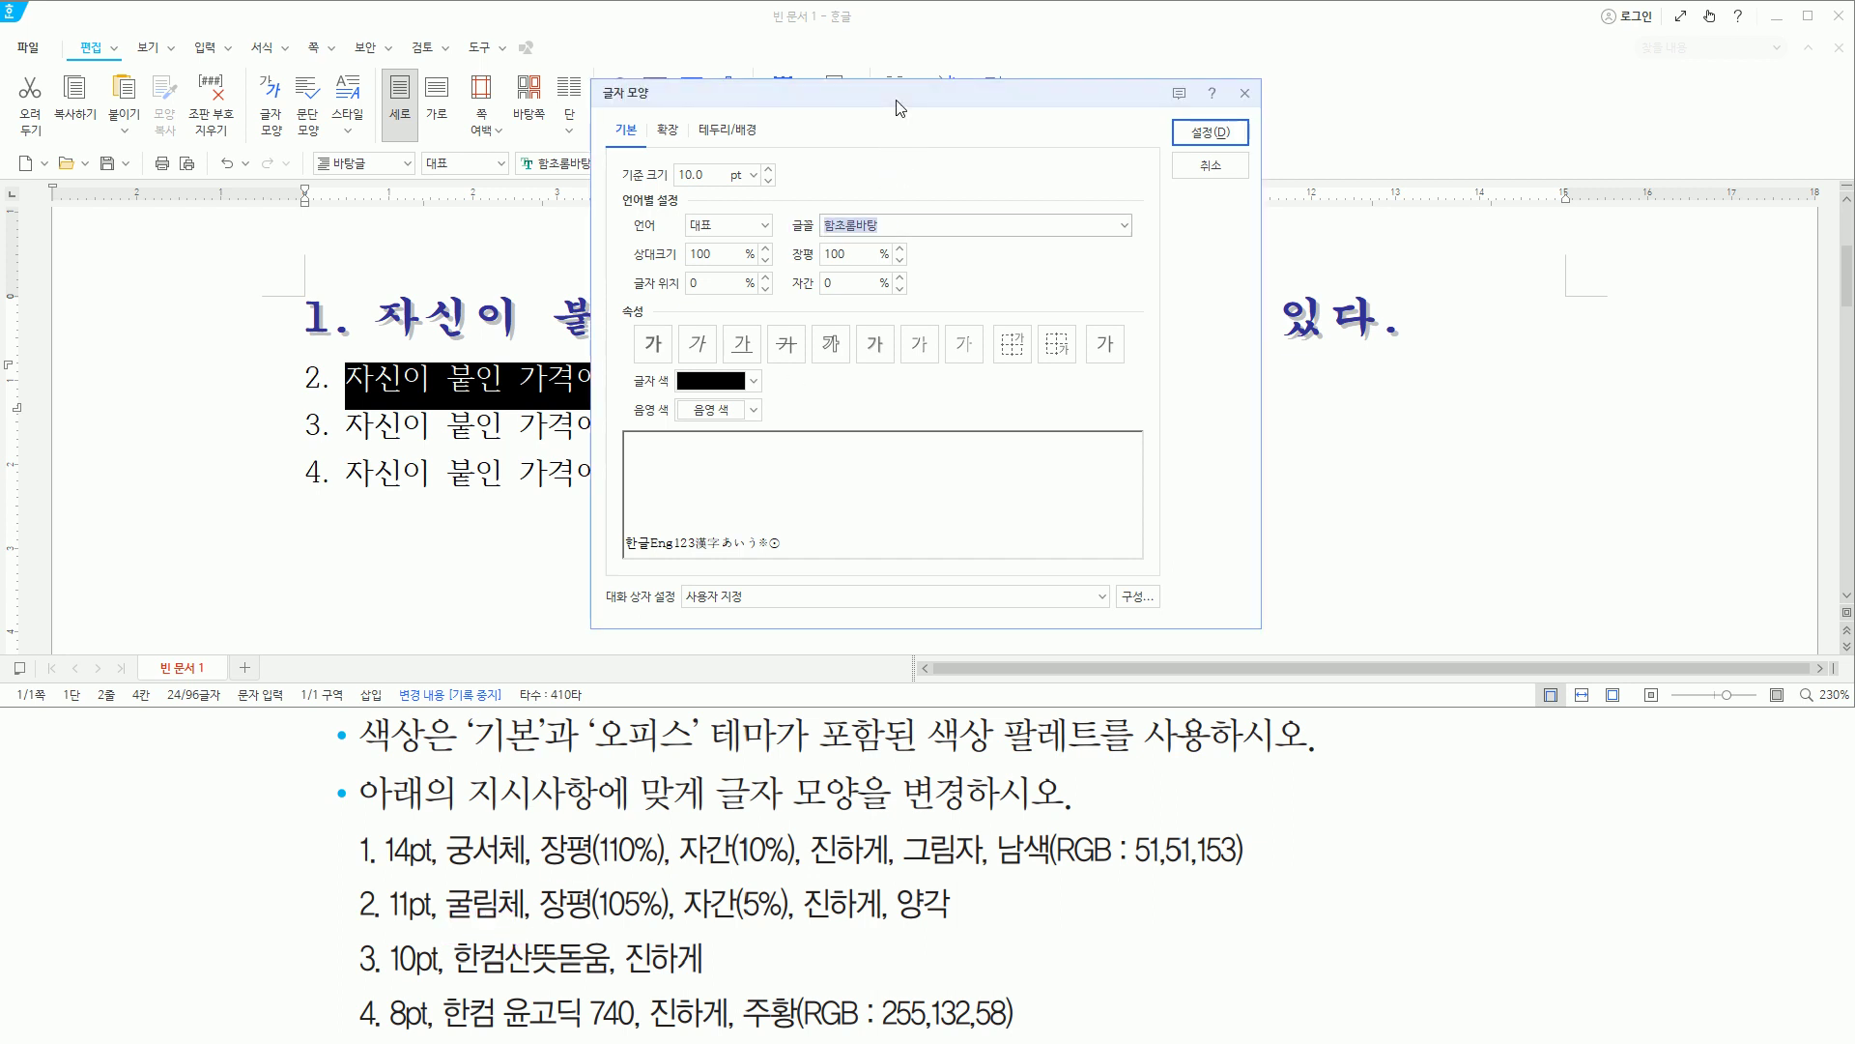
Set the item 2 sentence's font to 굴림체.
{"action": "type", "text": "굴림체"}
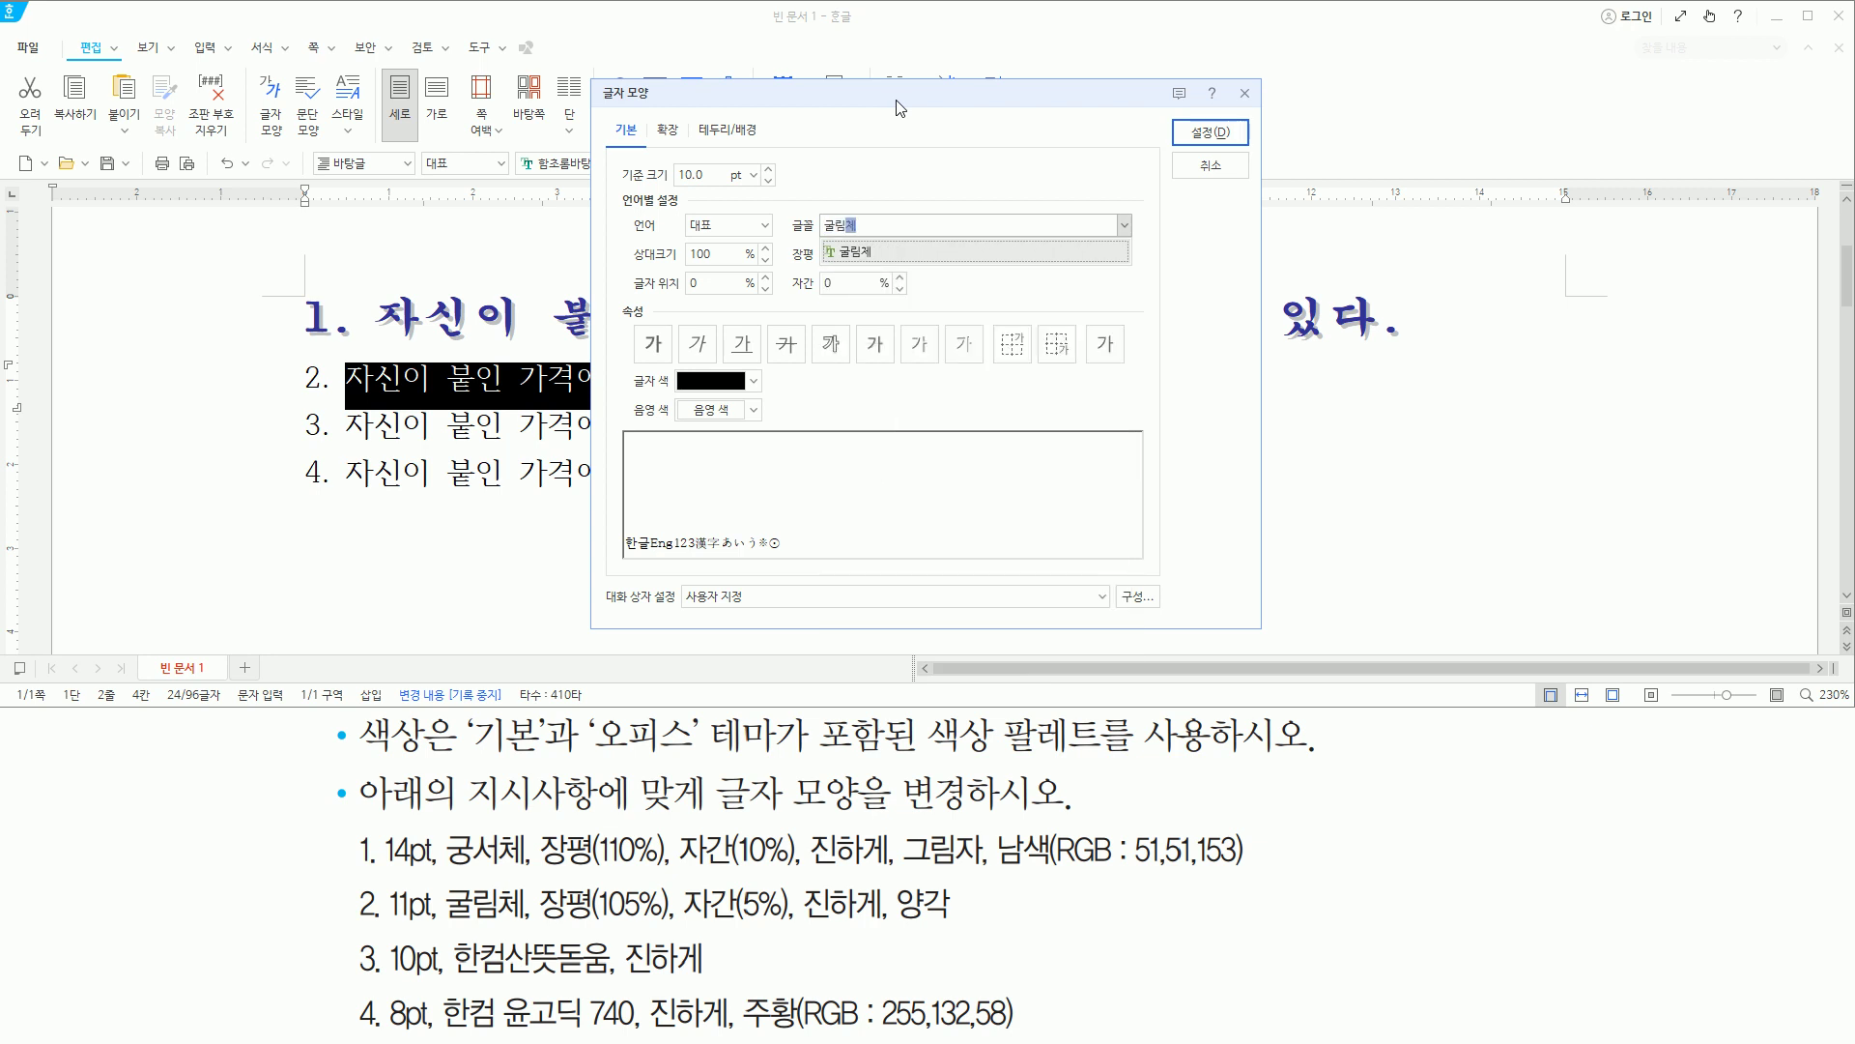
{"action": "left_click", "coordinate": [1126, 228]}
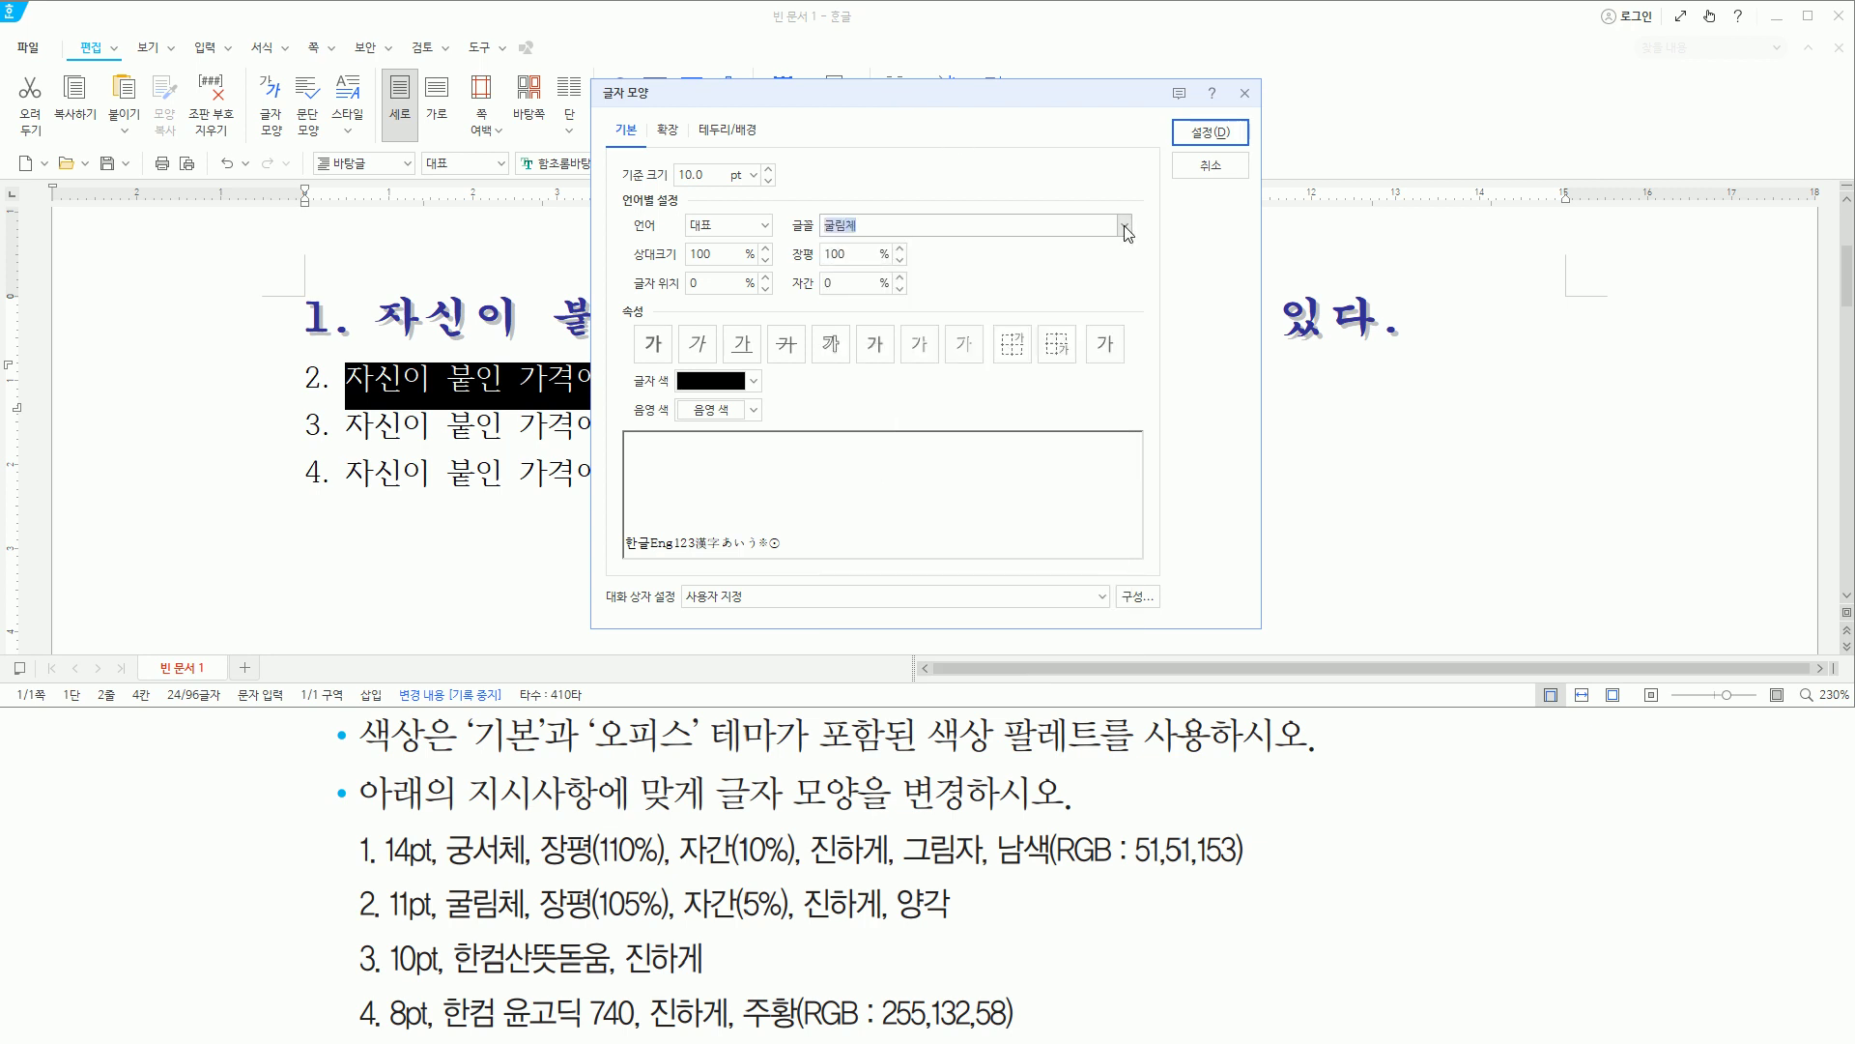
Examine the font list for similarly named pairs such as 굴림 and 굴림체, comparing them with the font required for item 2.
{"action": "left_click", "coordinate": [1126, 226]}
{"action": "left_click", "coordinate": [1127, 225]}
{"action": "left_click", "coordinate": [1125, 226]}
{"action": "left_click", "coordinate": [1125, 248]}
{"action": "left_click", "coordinate": [1125, 248]}
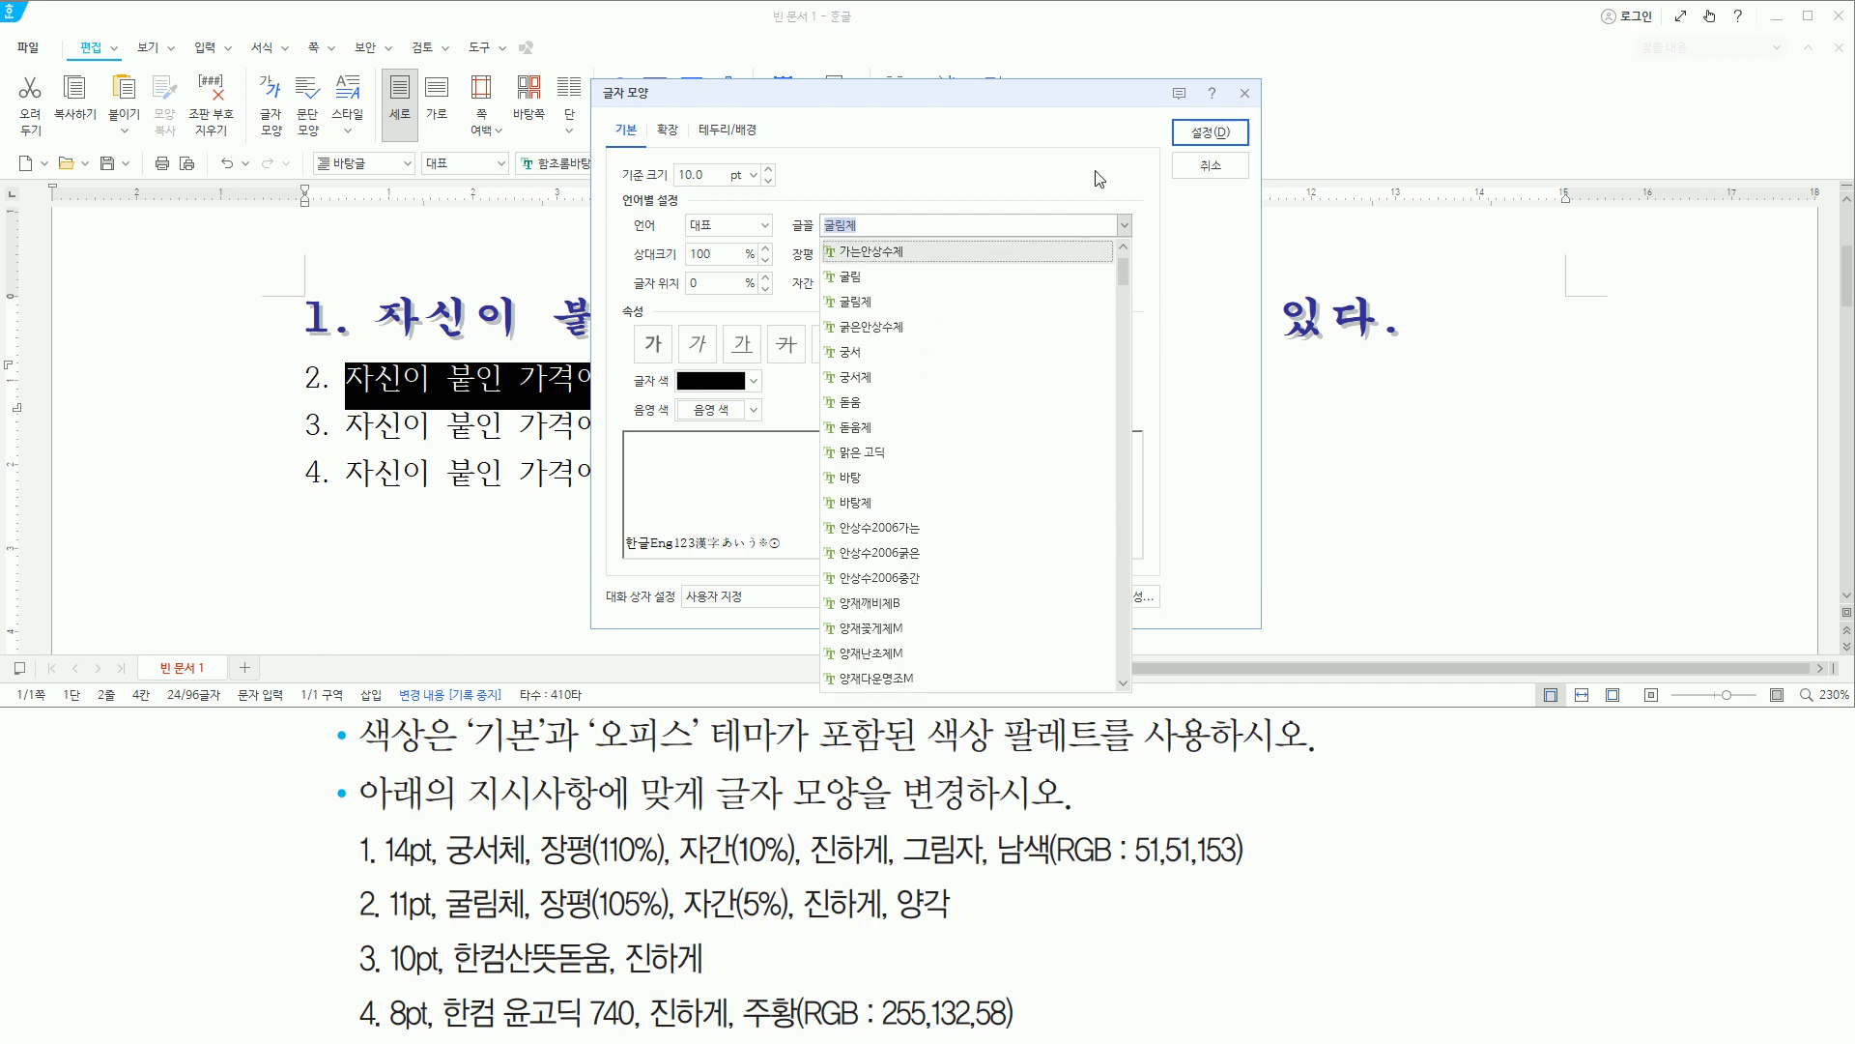
{"action": "mouse_move", "coordinate": [817, 261]}
{"action": "left_mouse_down"}
{"action": "mouse_move", "coordinate": [893, 316]}
{"action": "mouse_move", "coordinate": [863, 358]}
{"action": "mouse_move", "coordinate": [890, 438]}
{"action": "mouse_move", "coordinate": [842, 479]}
{"action": "mouse_move", "coordinate": [909, 515]}
{"action": "left_mouse_up"}
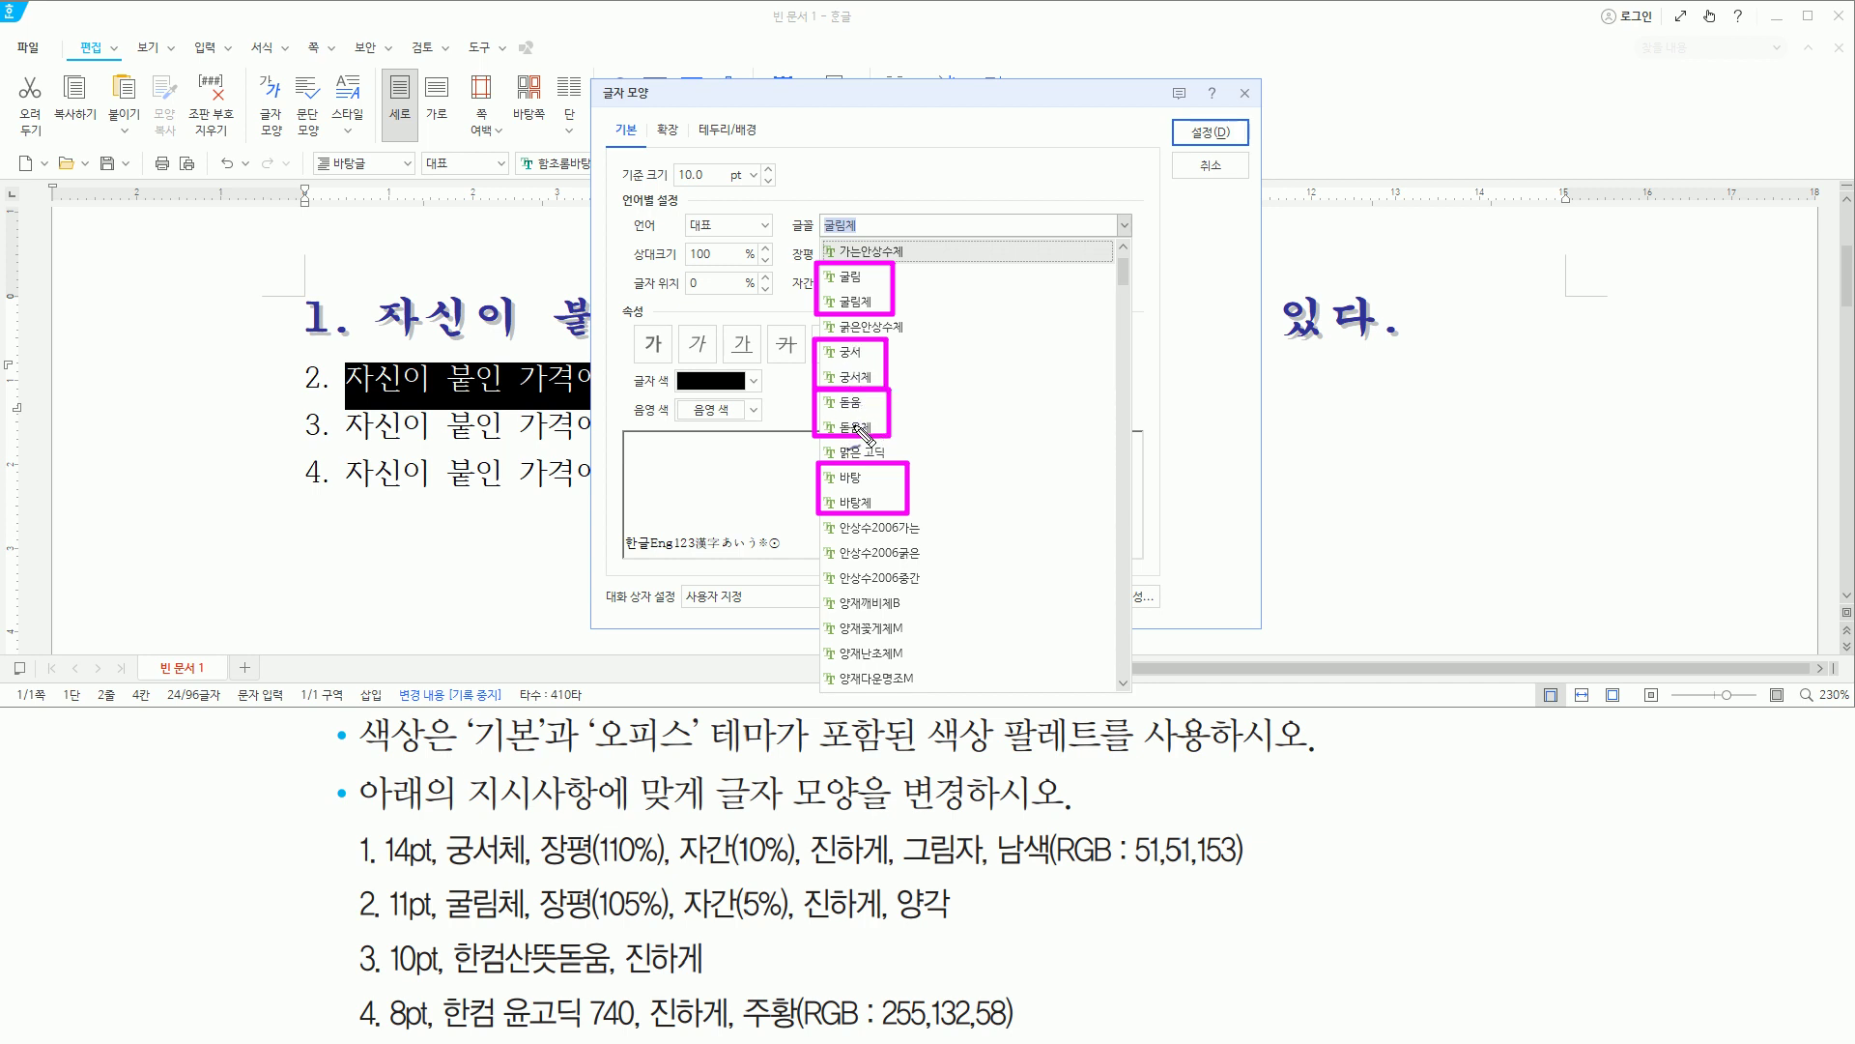
{"action": "left_click_drag", "start_coordinate": [448, 925], "coordinate": [527, 926]}
{"action": "left_click_drag", "start_coordinate": [472, 929], "coordinate": [486, 931]}
{"action": "left_click_drag", "start_coordinate": [870, 230], "coordinate": [885, 224]}
{"action": "key", "text": "Escape"}
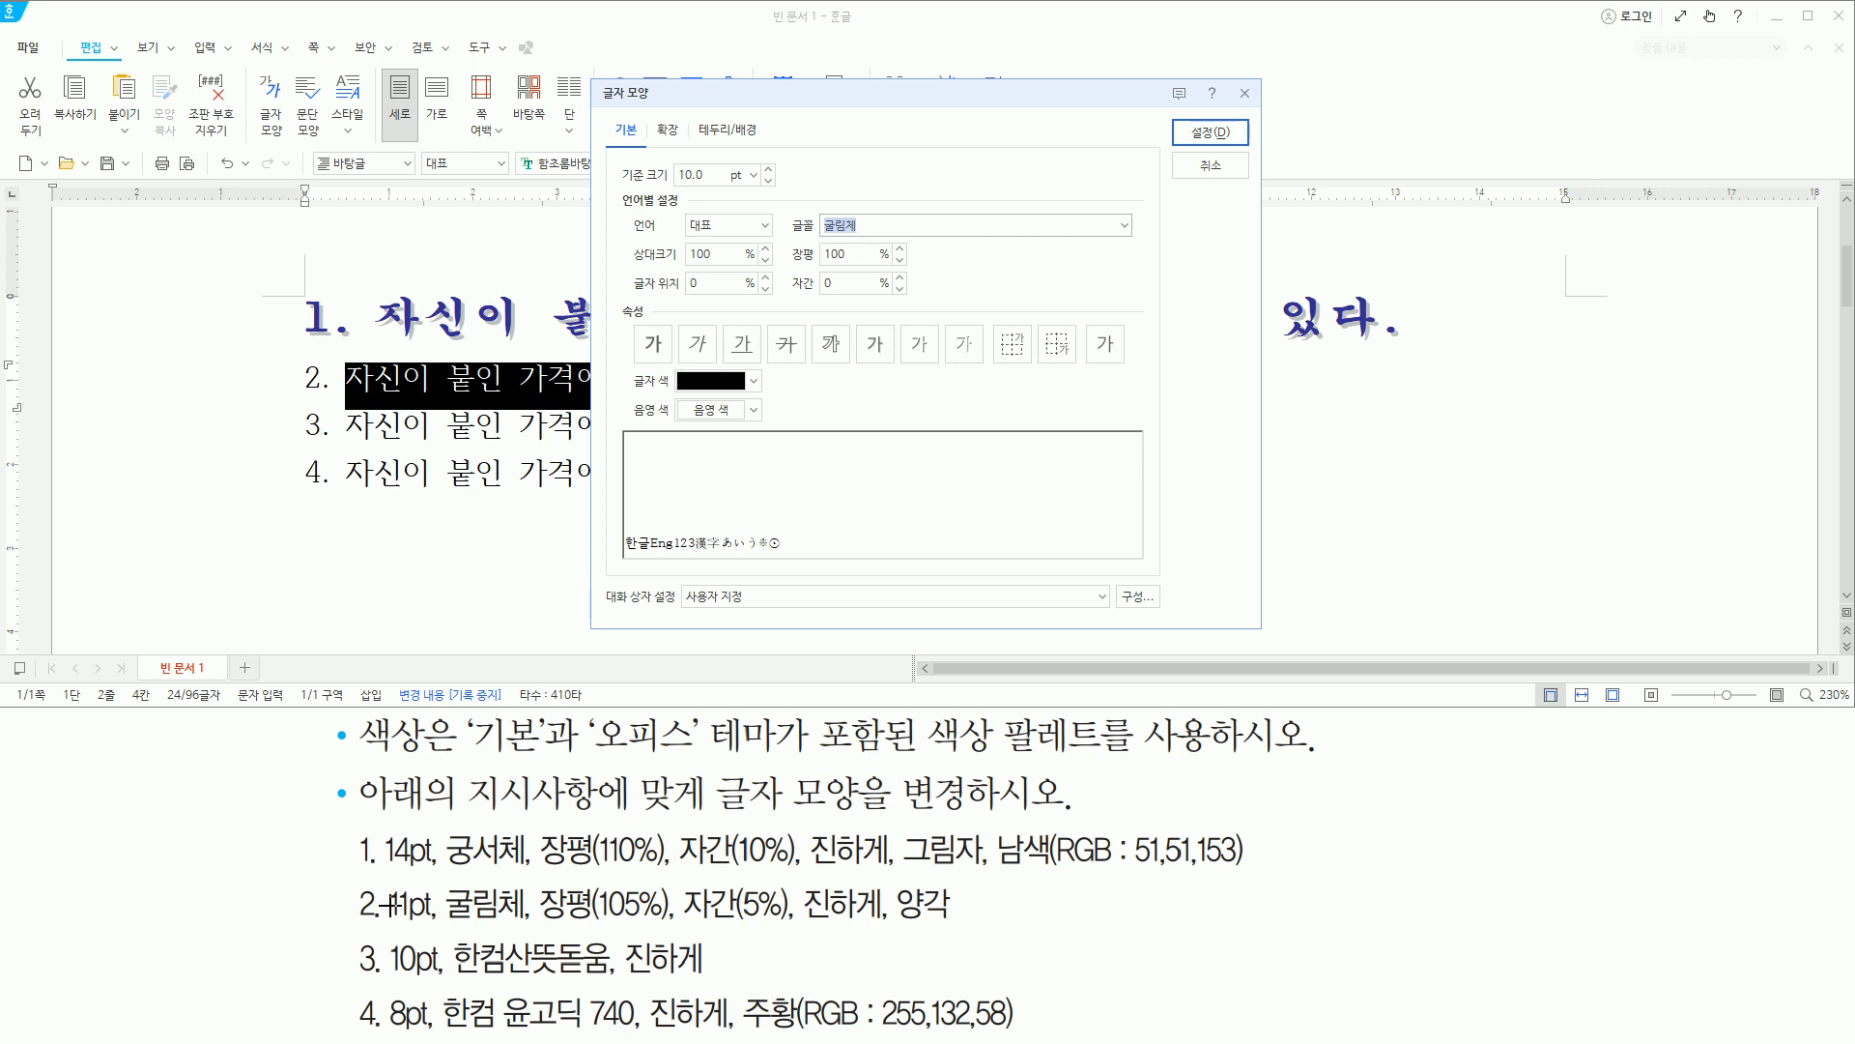
Set the item 2 sentence's base size (기준 크기) to 11 pt.
{"action": "key", "text": "alt"}
{"action": "key", "text": "alt+z"}
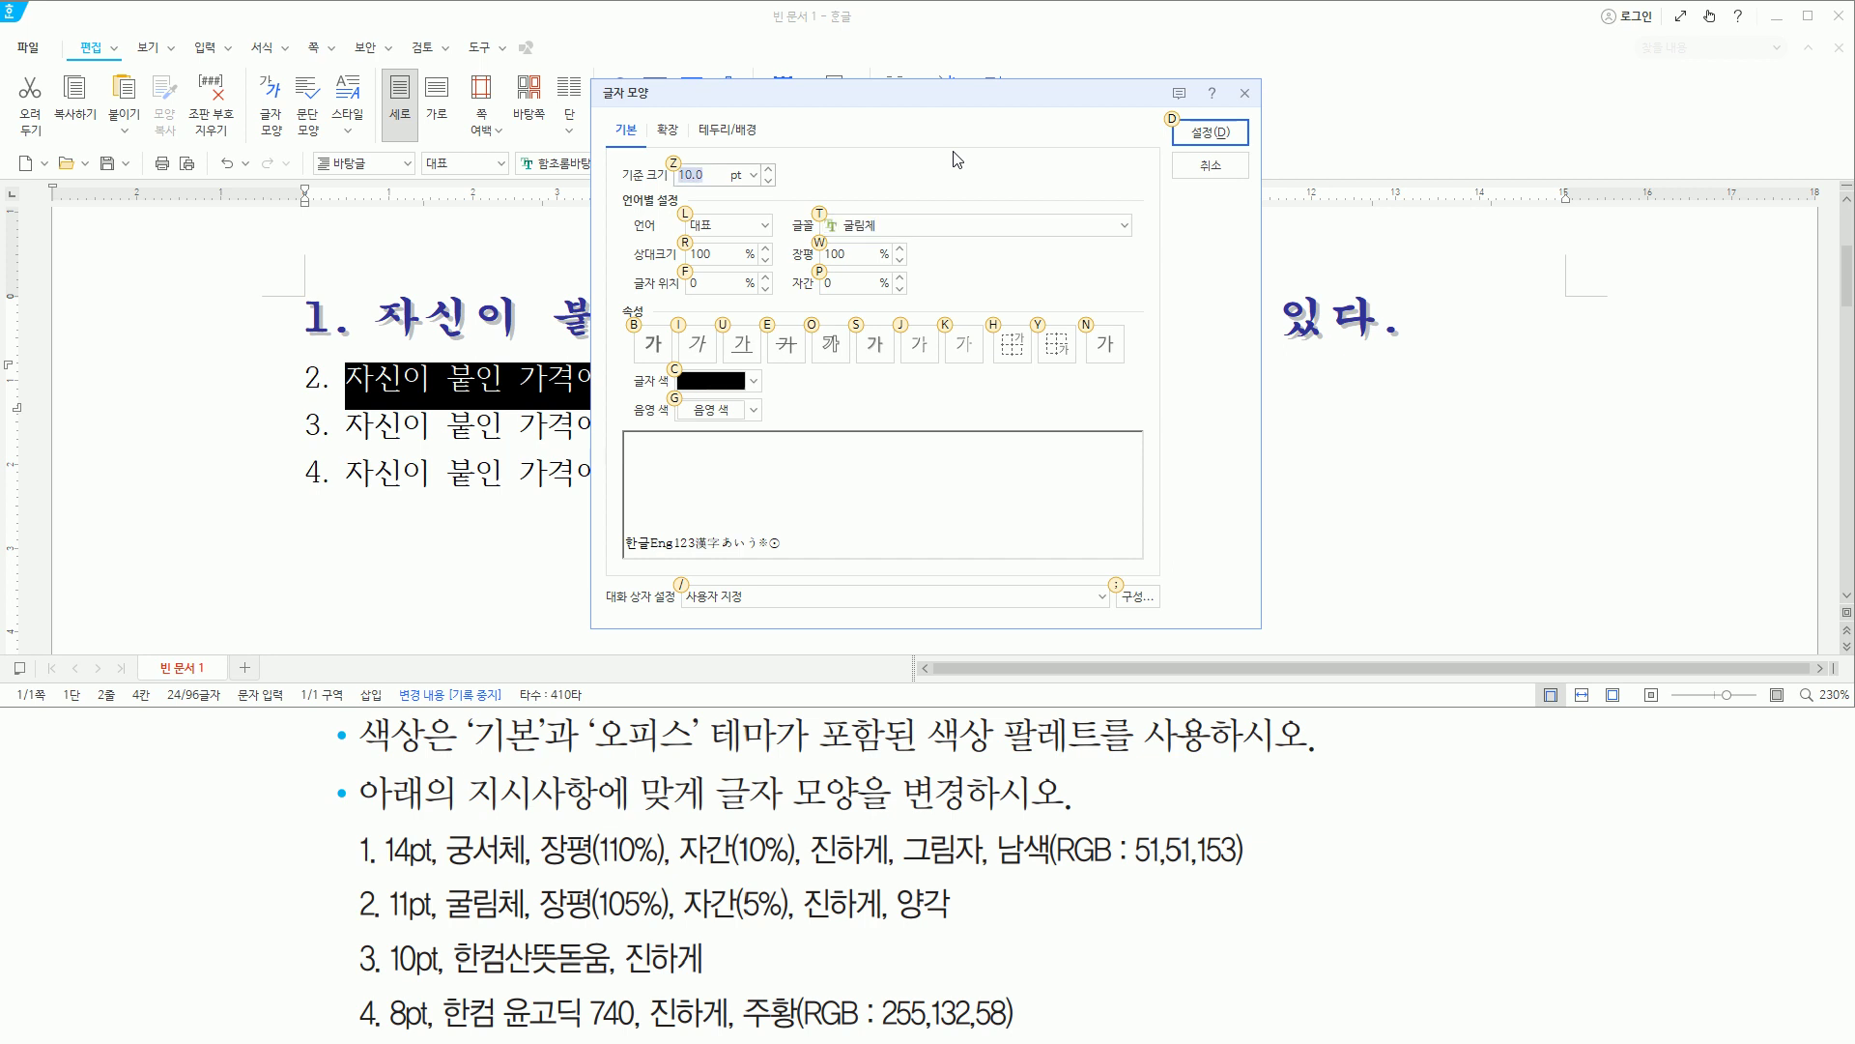
{"action": "type", "text": "11"}
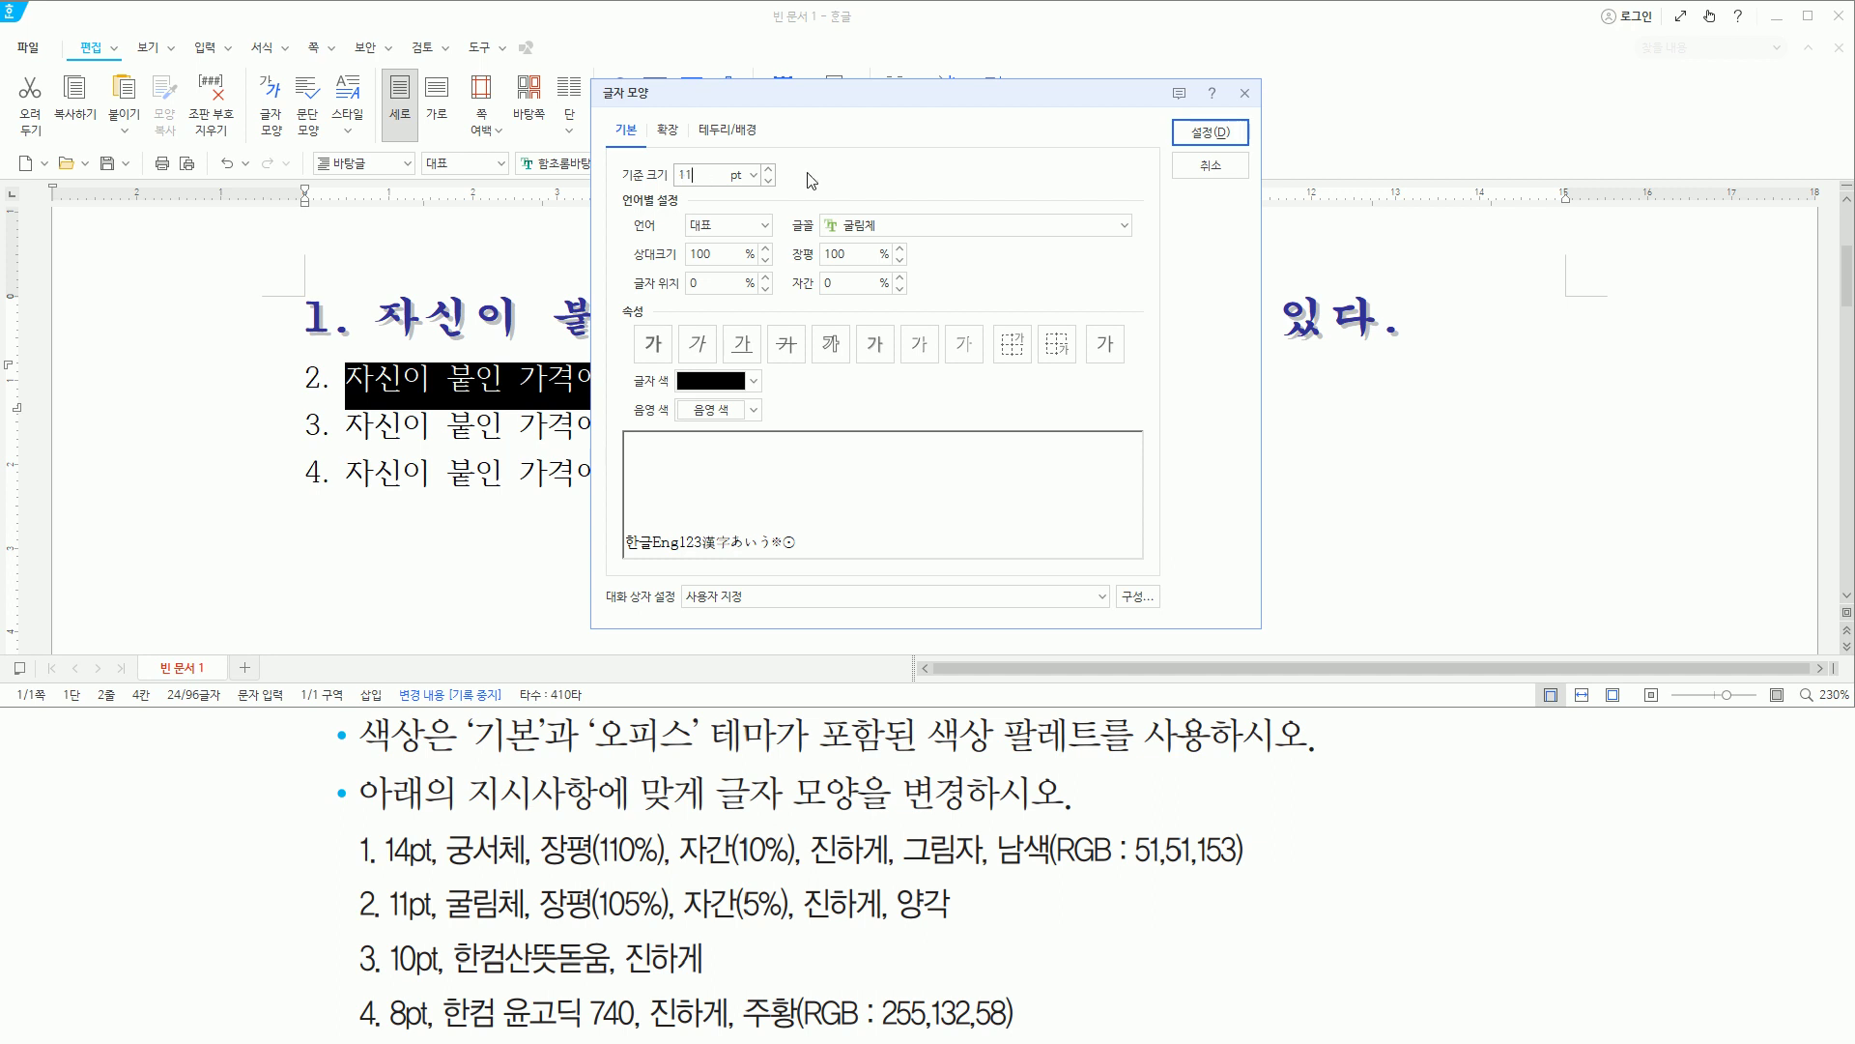
{"action": "left_click_drag", "start_coordinate": [541, 923], "coordinate": [794, 923]}
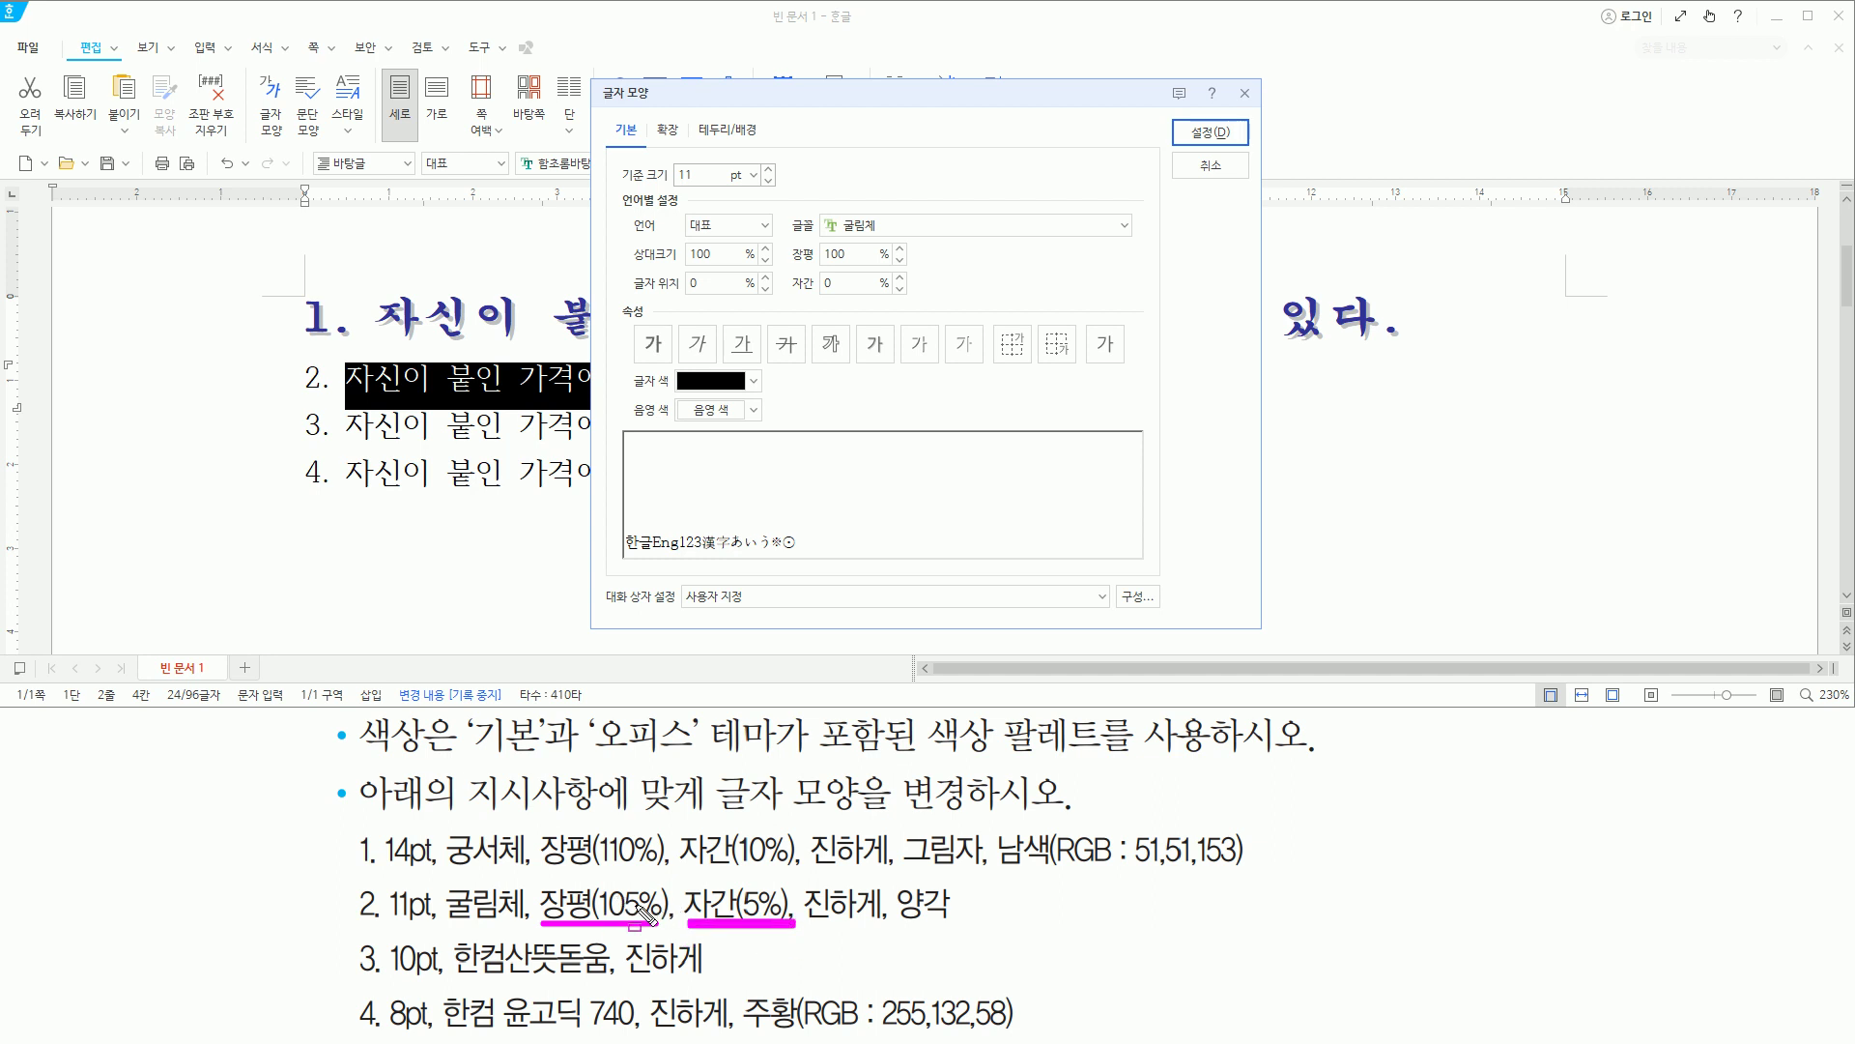
{"action": "key", "text": "Escape"}
{"action": "left_click", "coordinate": [723, 172]}
Set the item 2 sentence's character width (장평) to 105% and letter spacing (자간) to 5%.
{"action": "key", "text": "alt"}
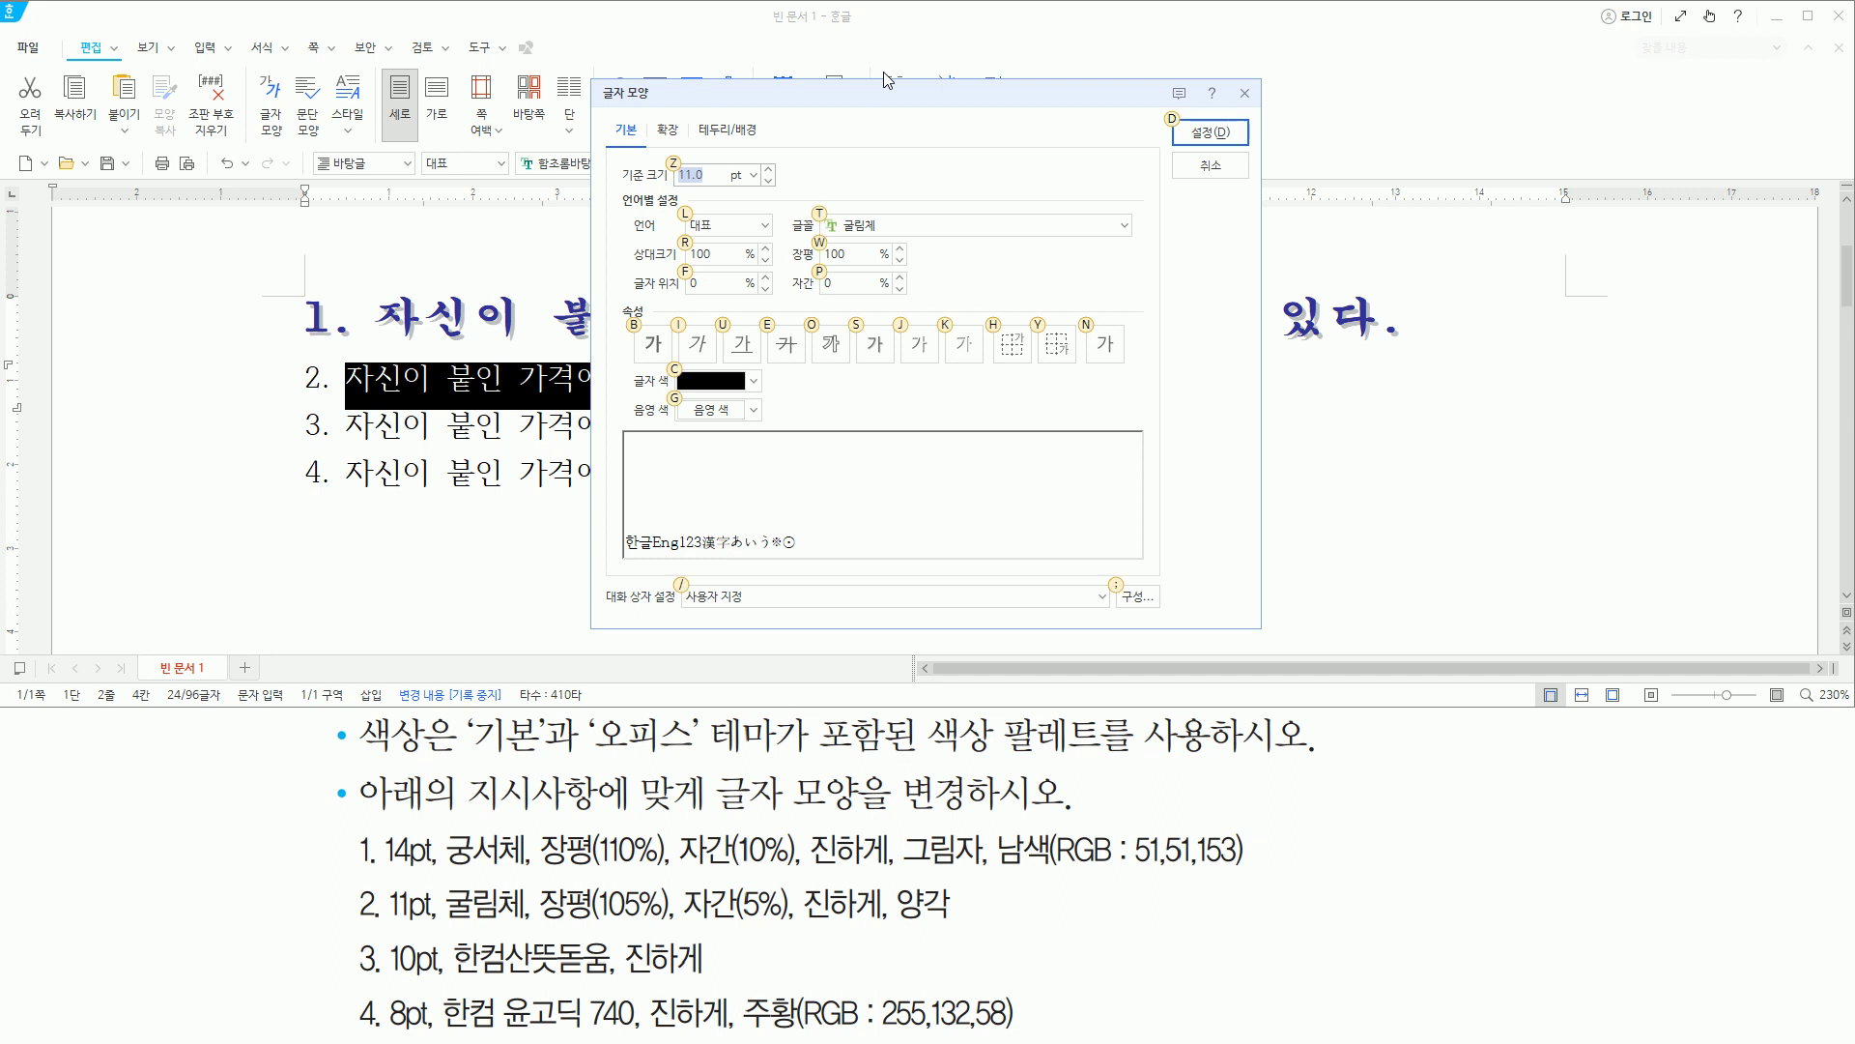
{"action": "key", "text": "alt"}
{"action": "key", "text": "alt+w"}
{"action": "type", "text": "105"}
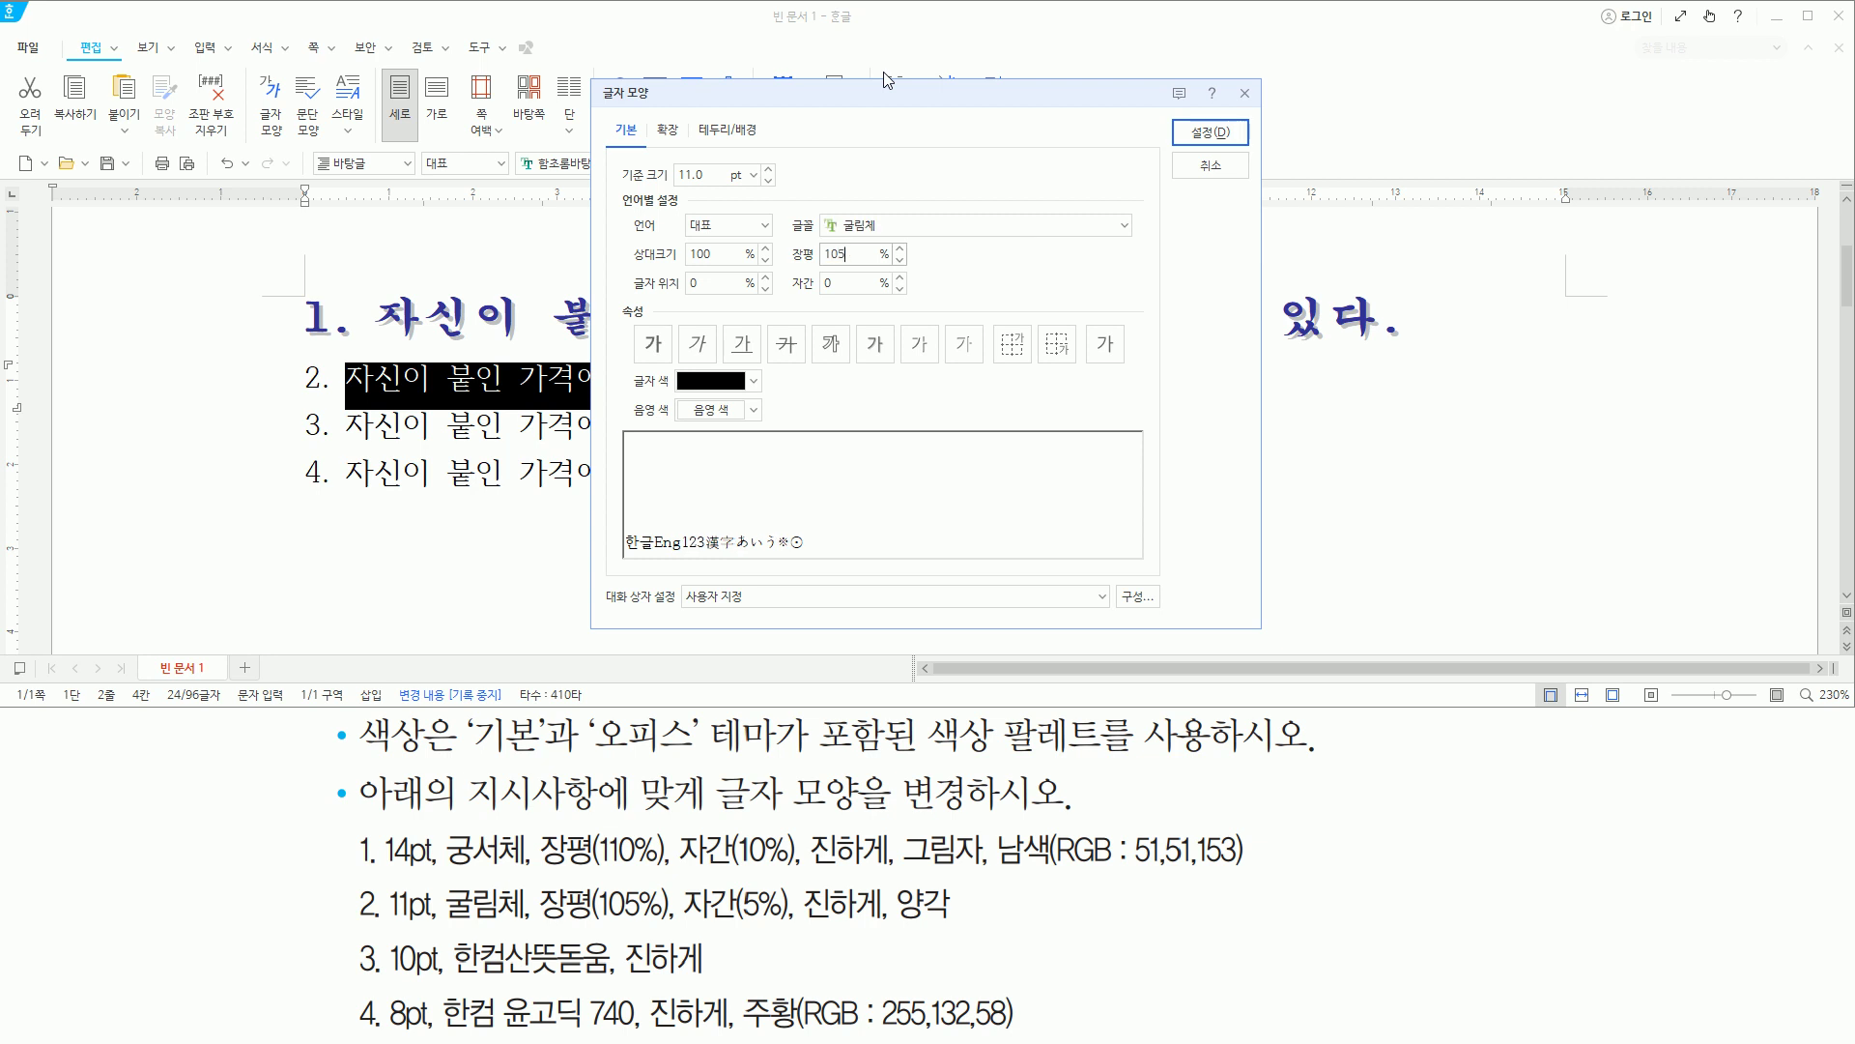
{"action": "key", "text": "alt"}
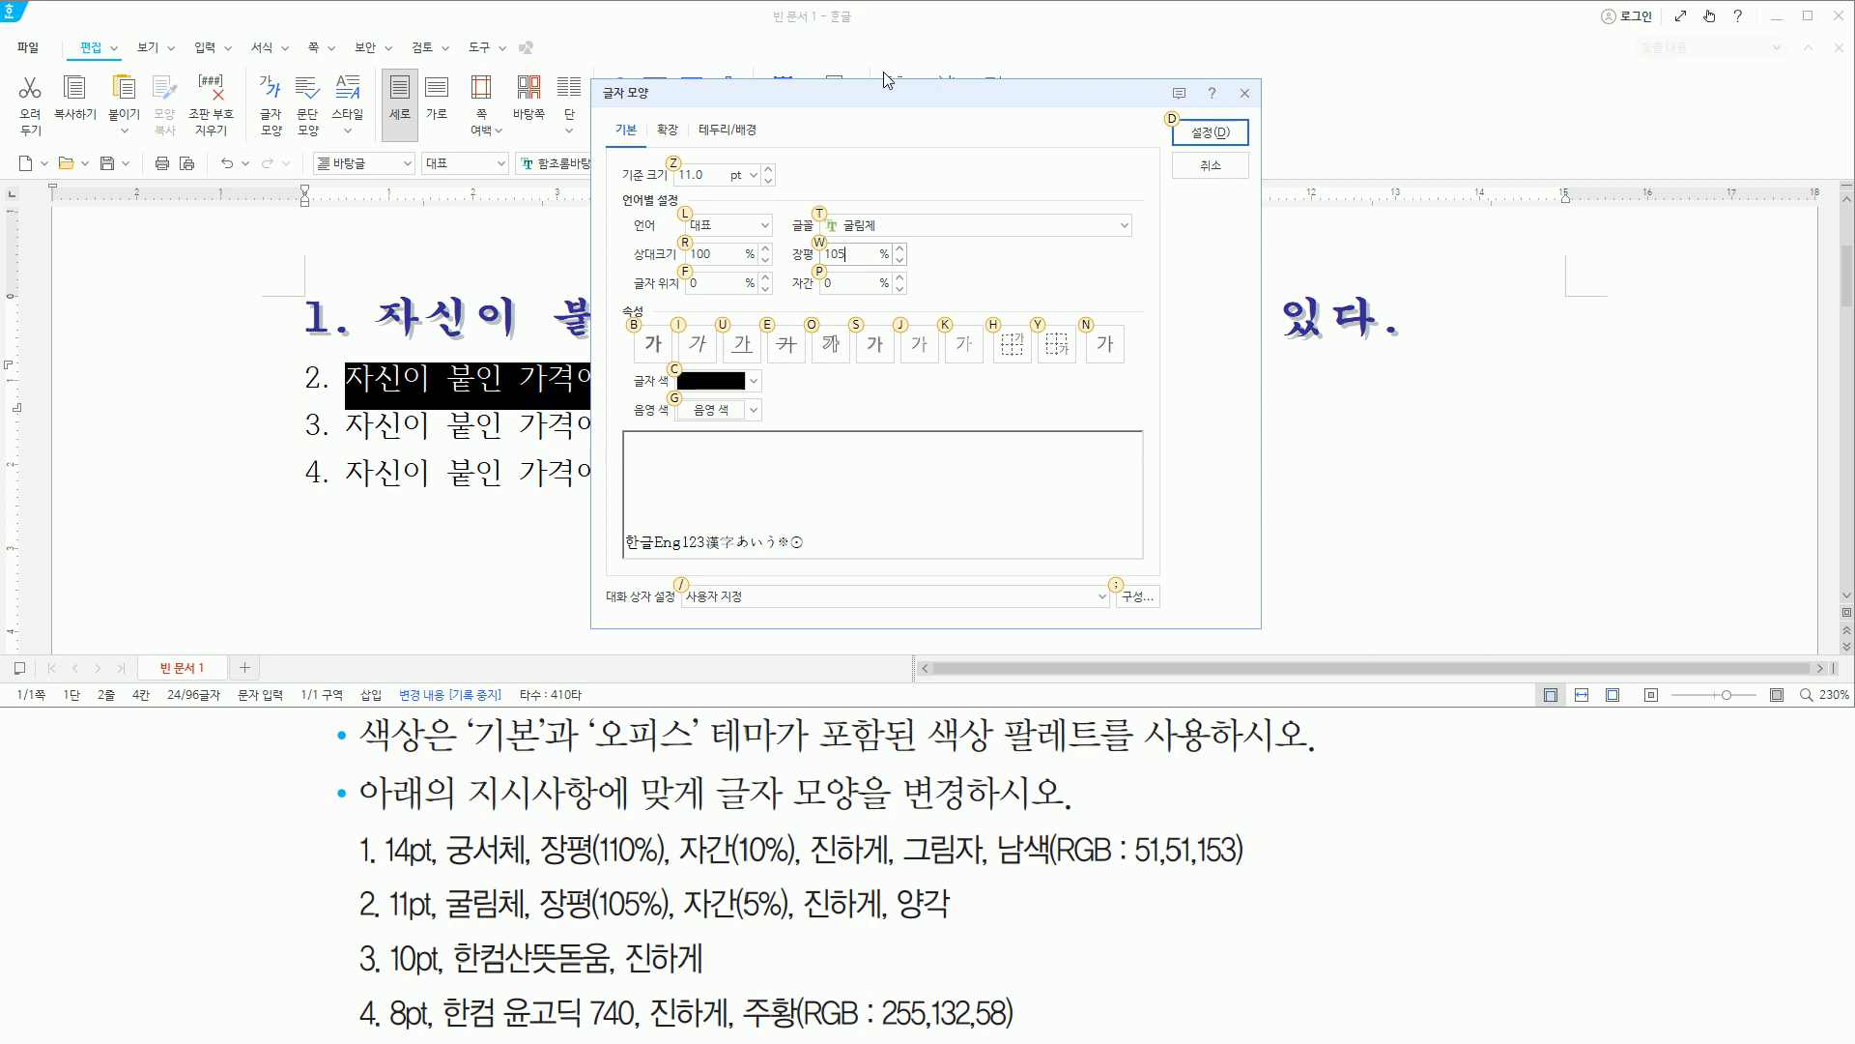
{"action": "key", "text": "alt+p"}
{"action": "type", "text": "5"}
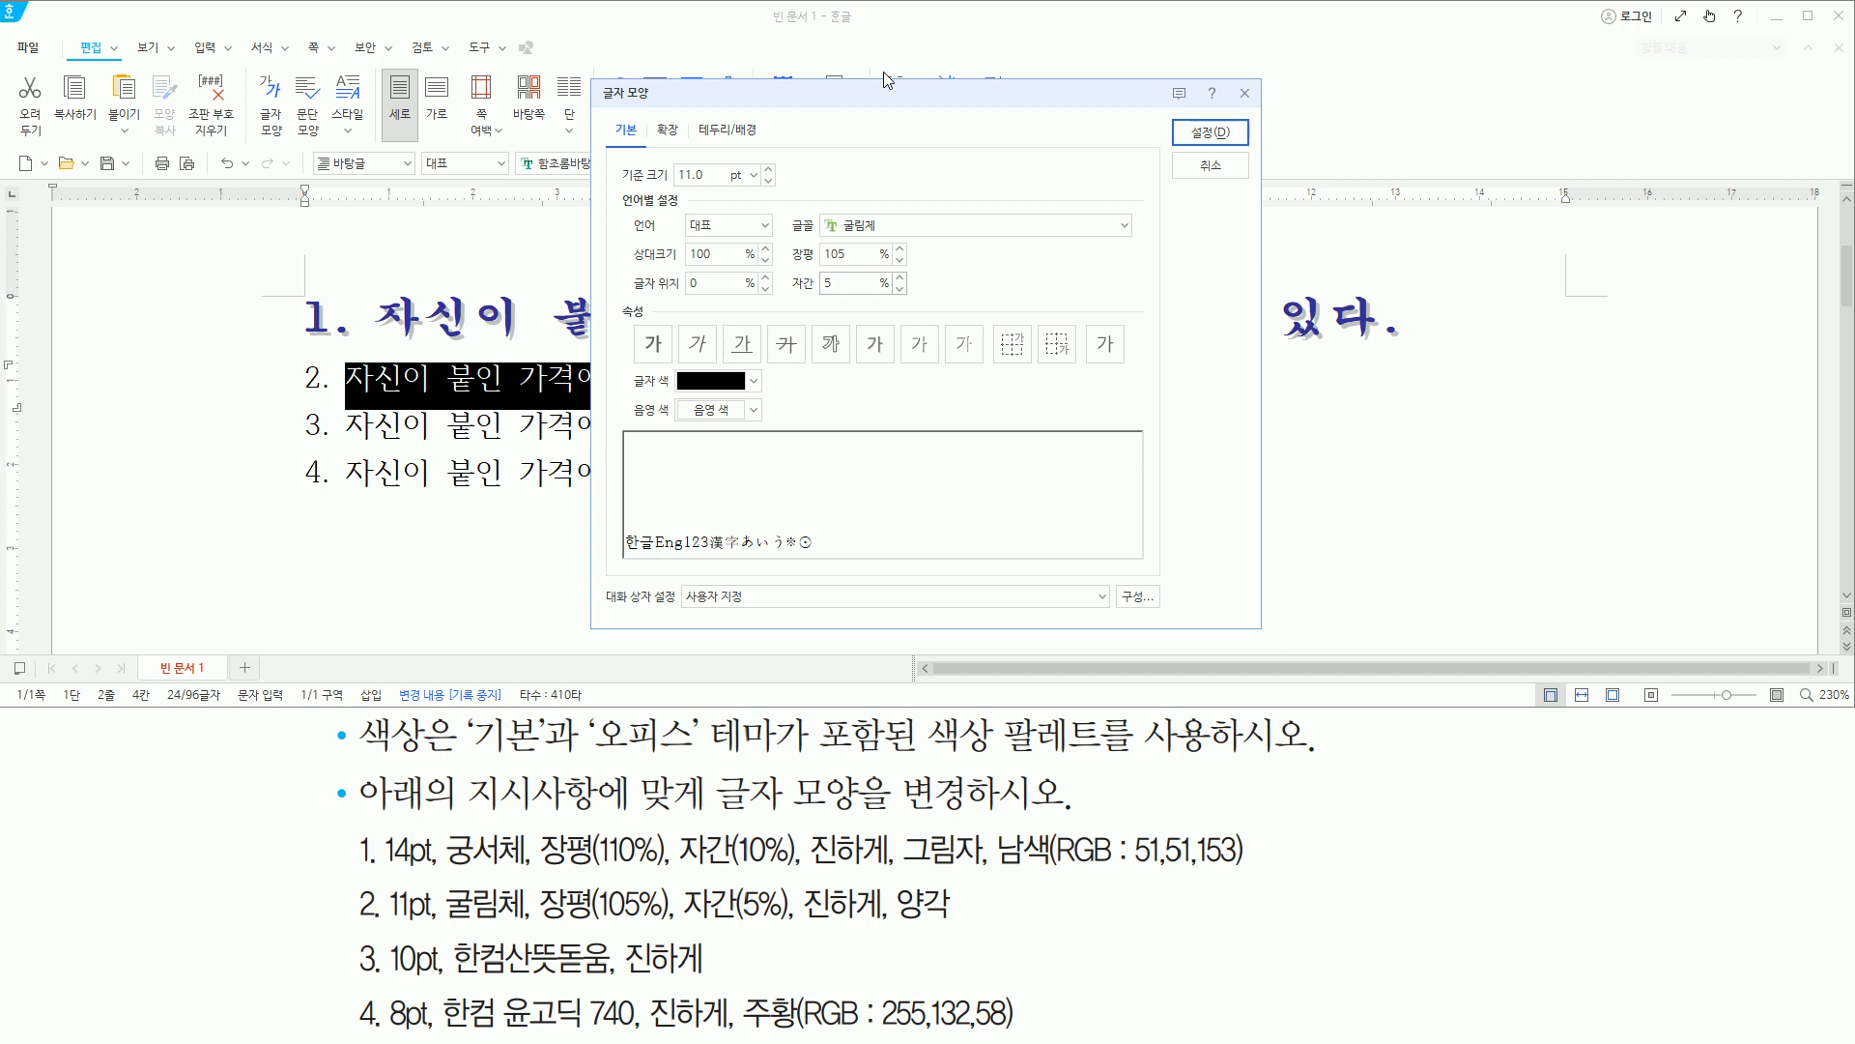
Turn on the bold (진하게) and emboss (양각) attributes for the item 2 sentence and apply the character formatting.
{"action": "left_click_drag", "start_coordinate": [801, 928], "coordinate": [958, 929]}
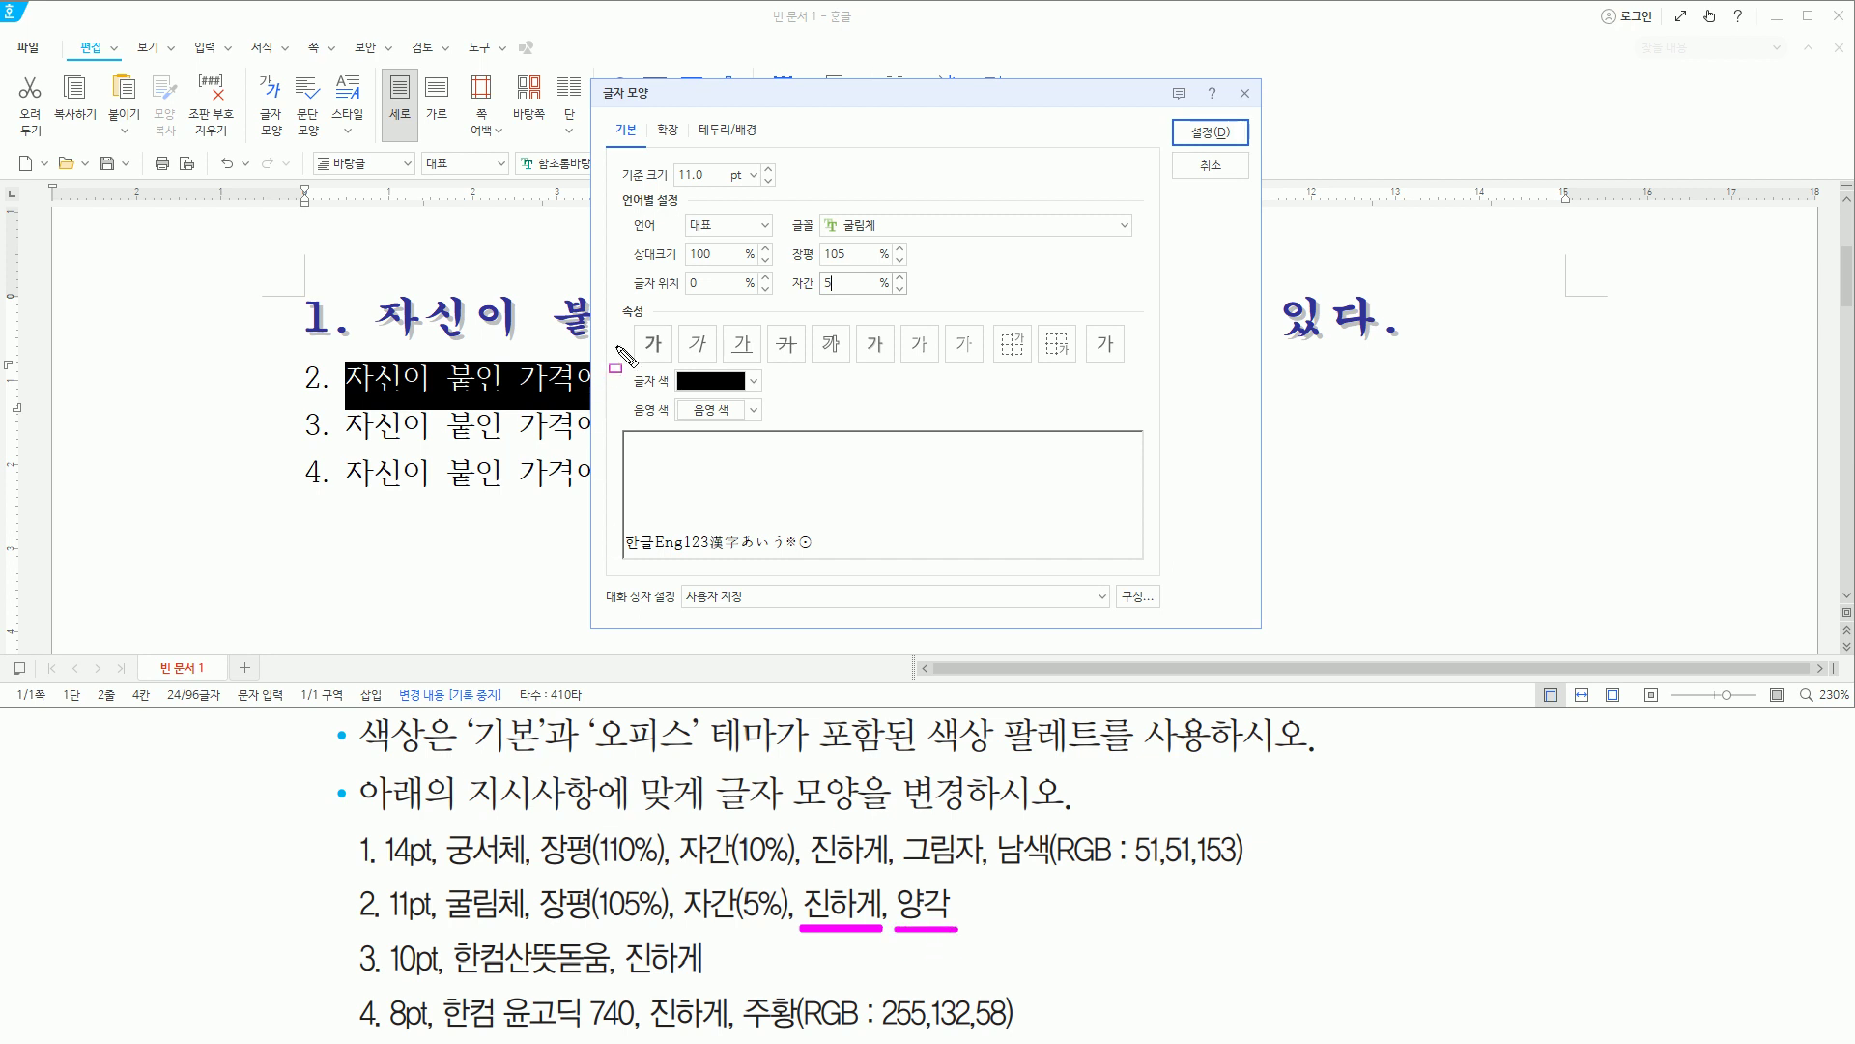
{"action": "left_click_drag", "start_coordinate": [631, 322], "coordinate": [673, 364]}
{"action": "left_click_drag", "start_coordinate": [902, 323], "coordinate": [938, 364]}
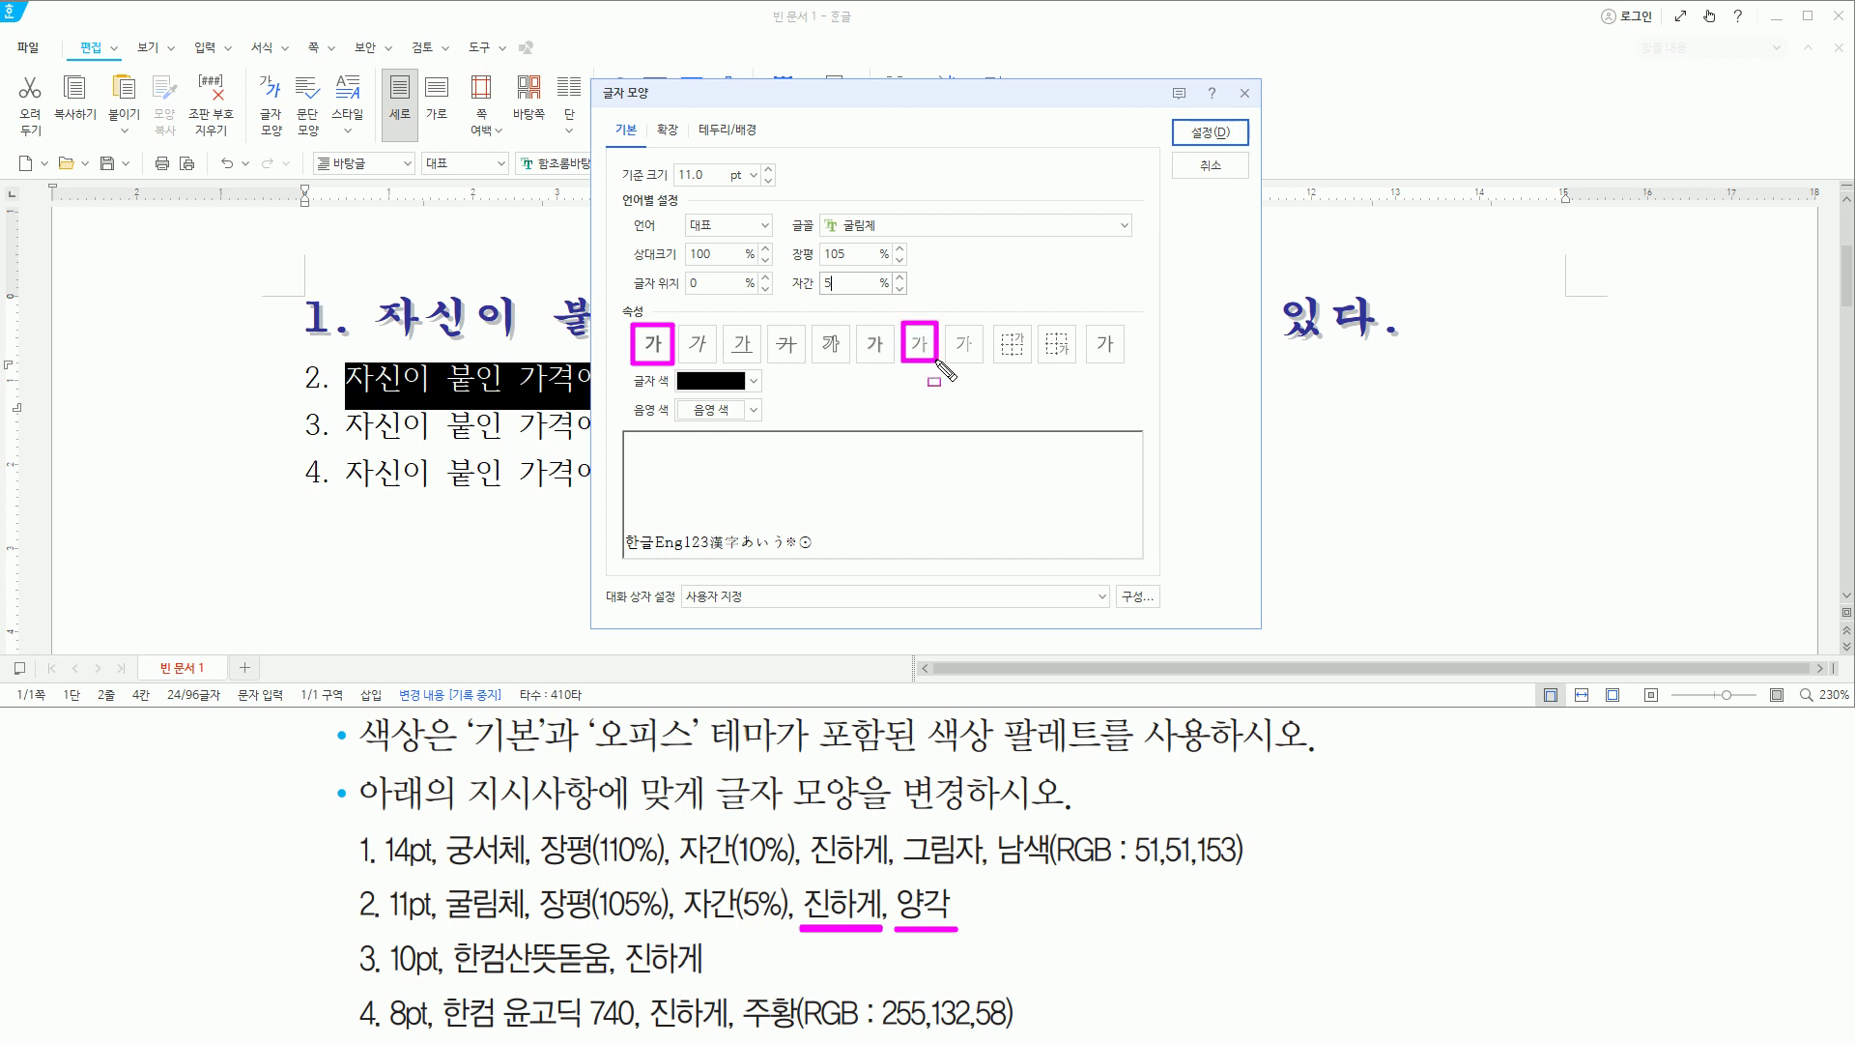
{"action": "key", "text": "Escape"}
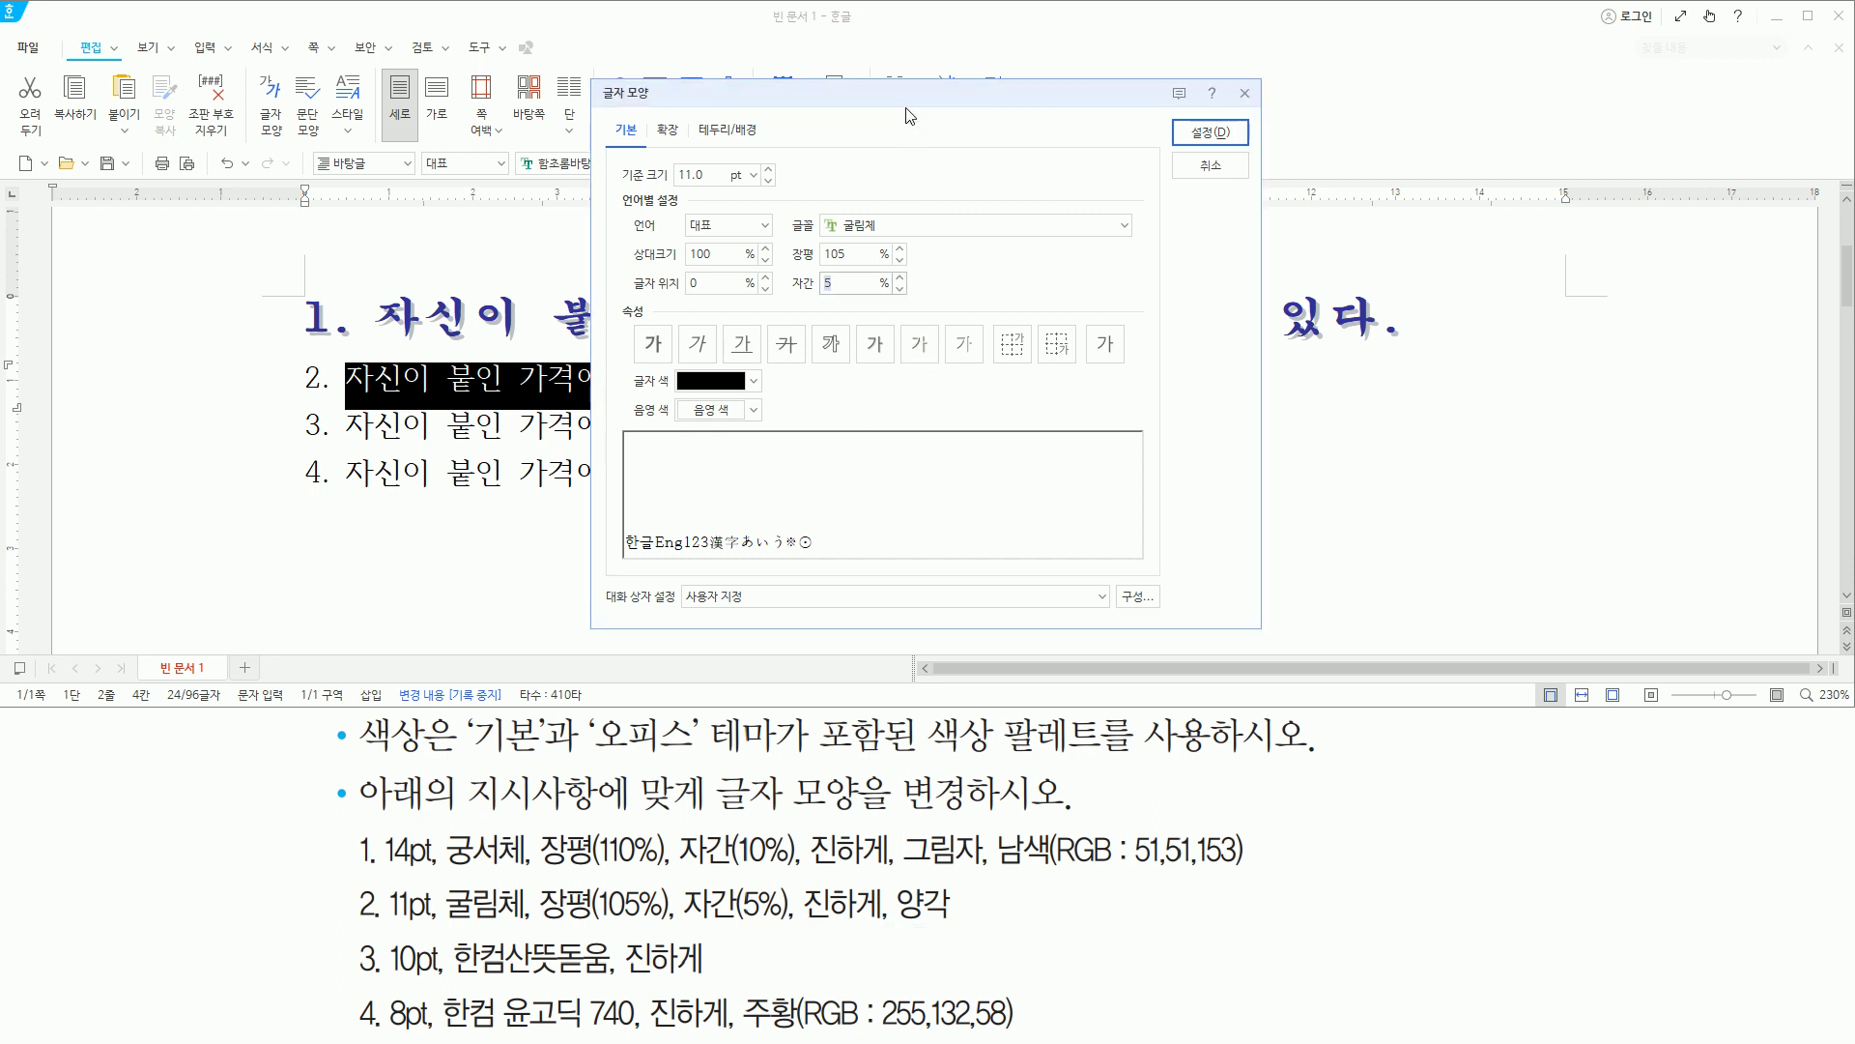
{"action": "key", "text": "alt"}
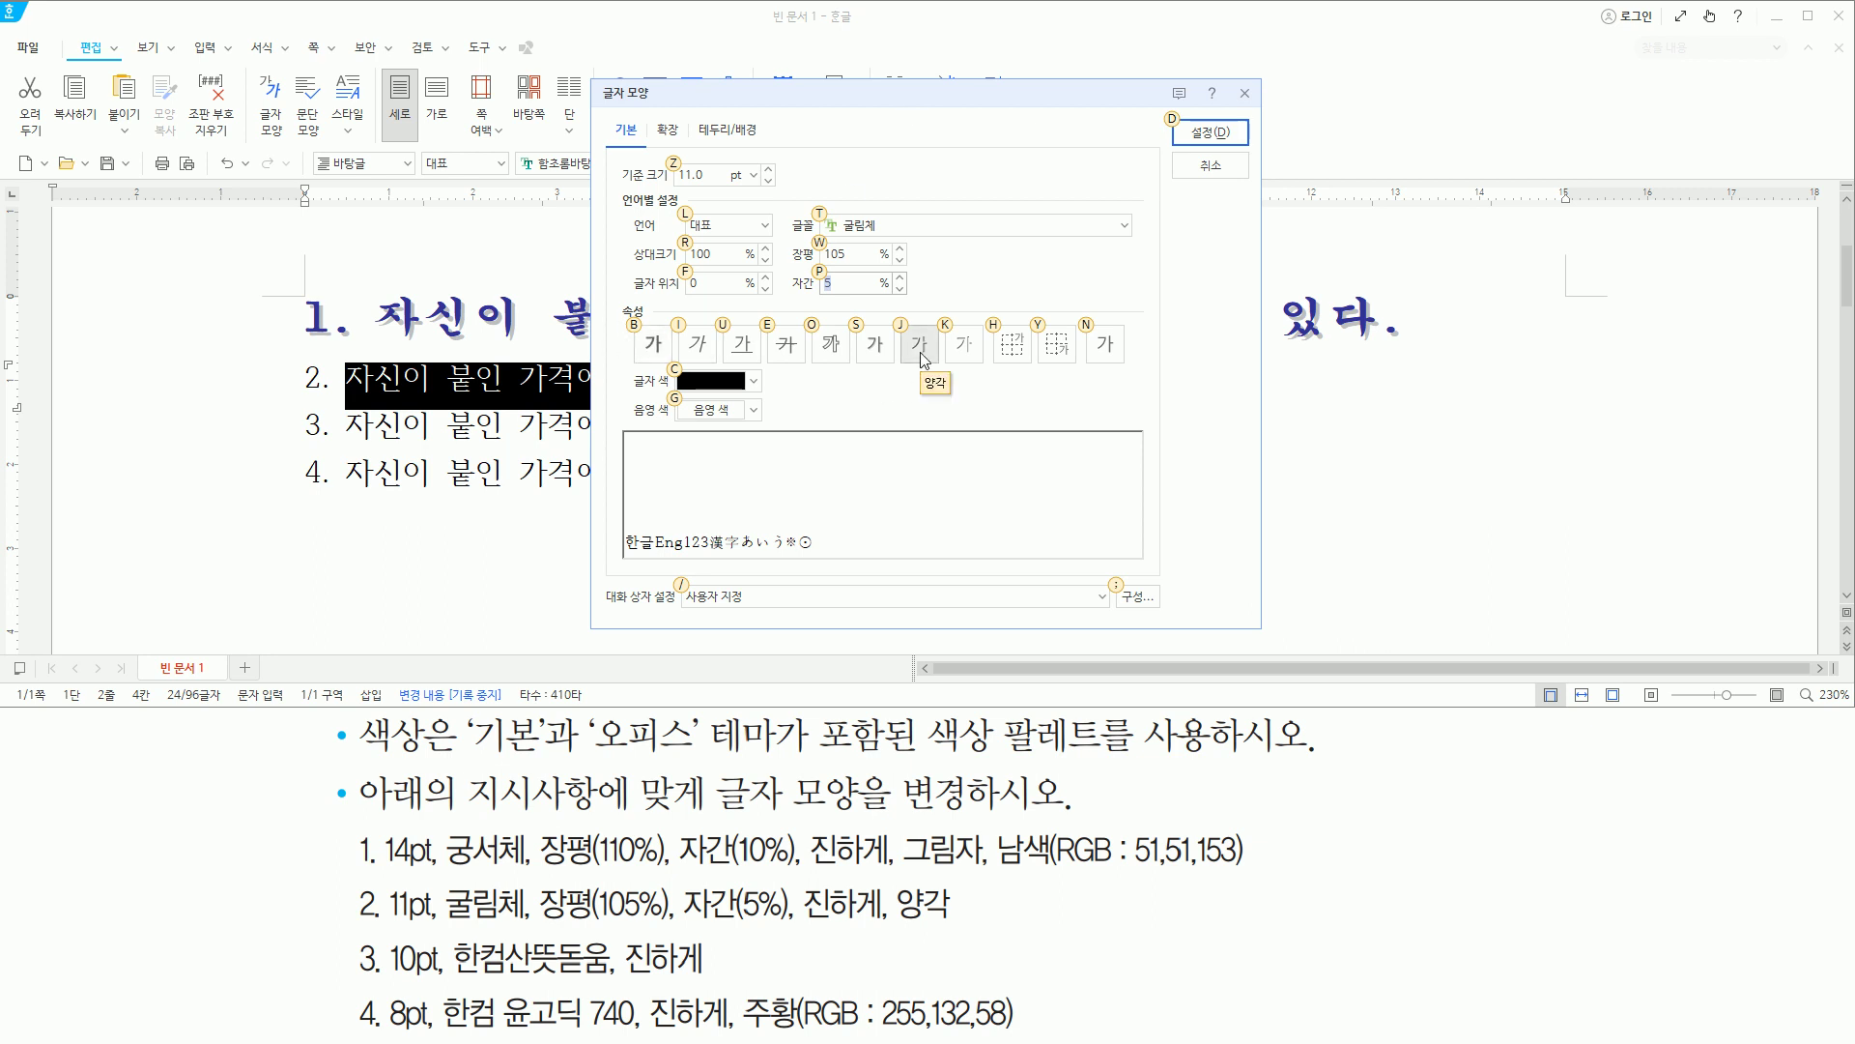
{"action": "key", "text": "Tab"}
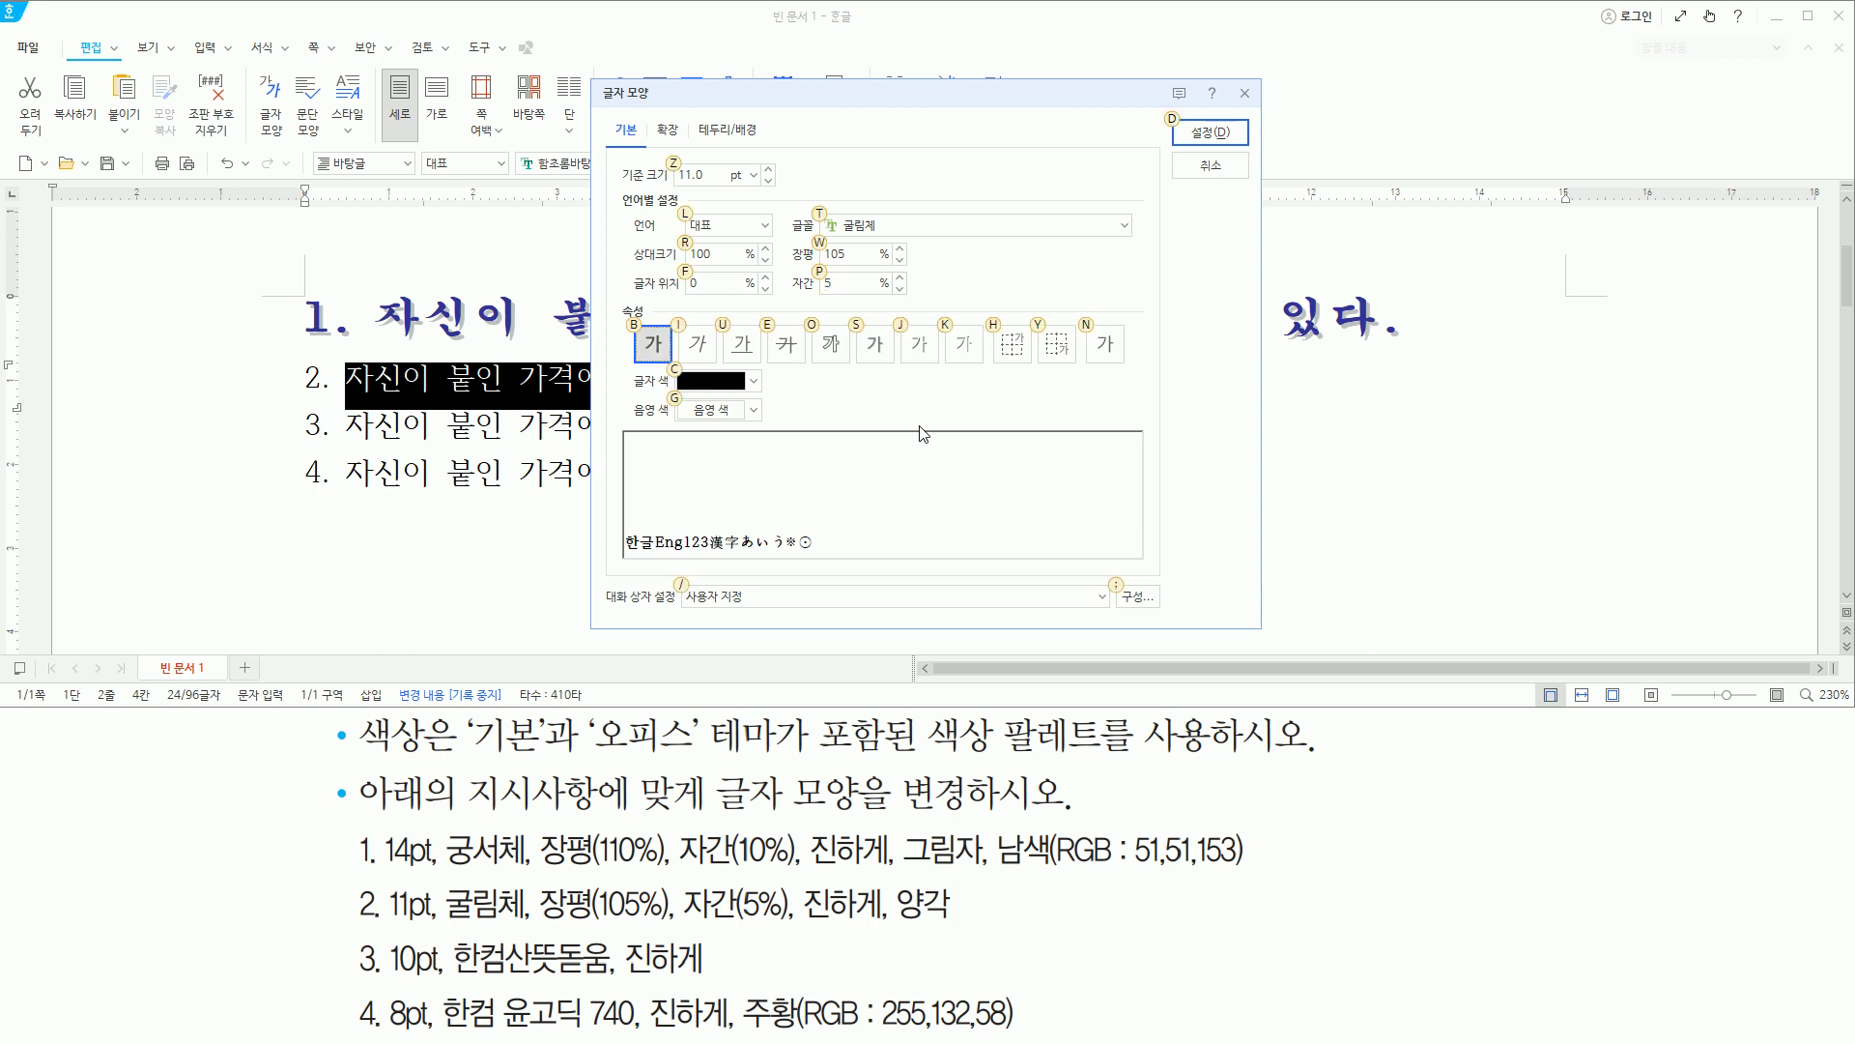
{"action": "key", "text": "alt+j"}
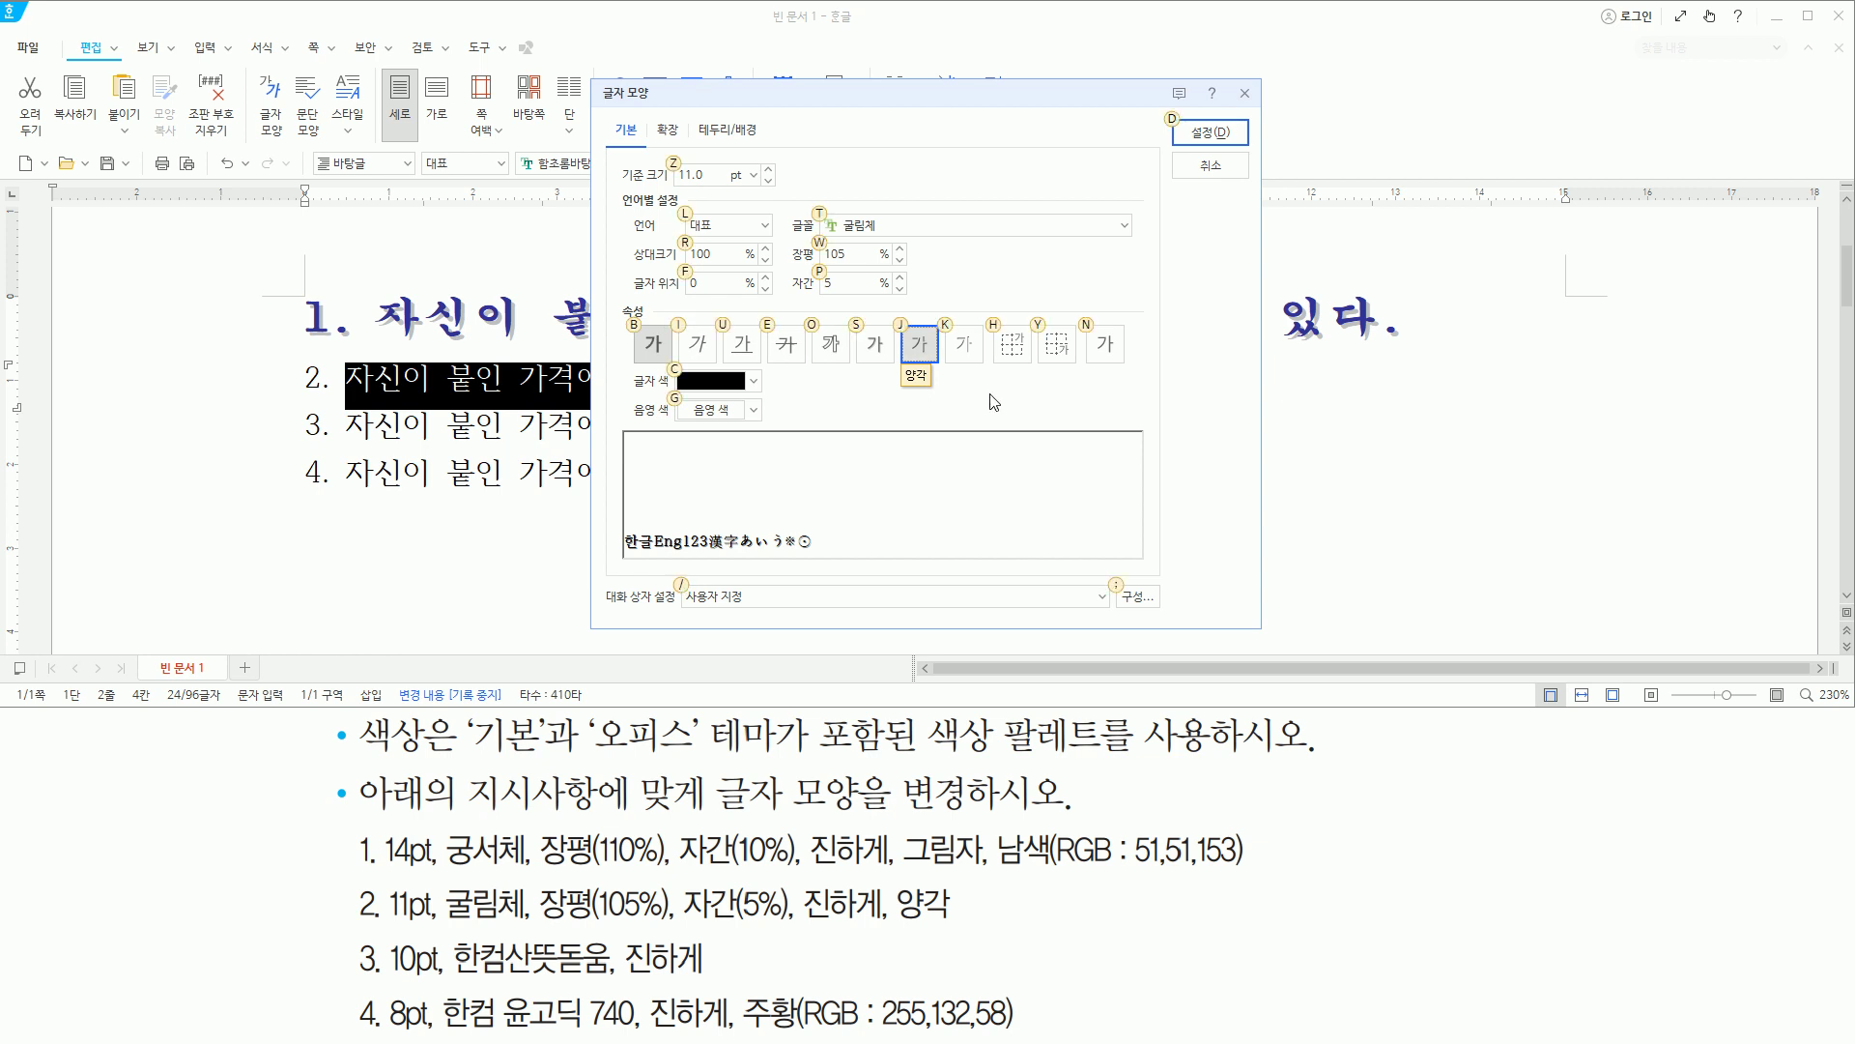
{"action": "key", "text": "alt"}
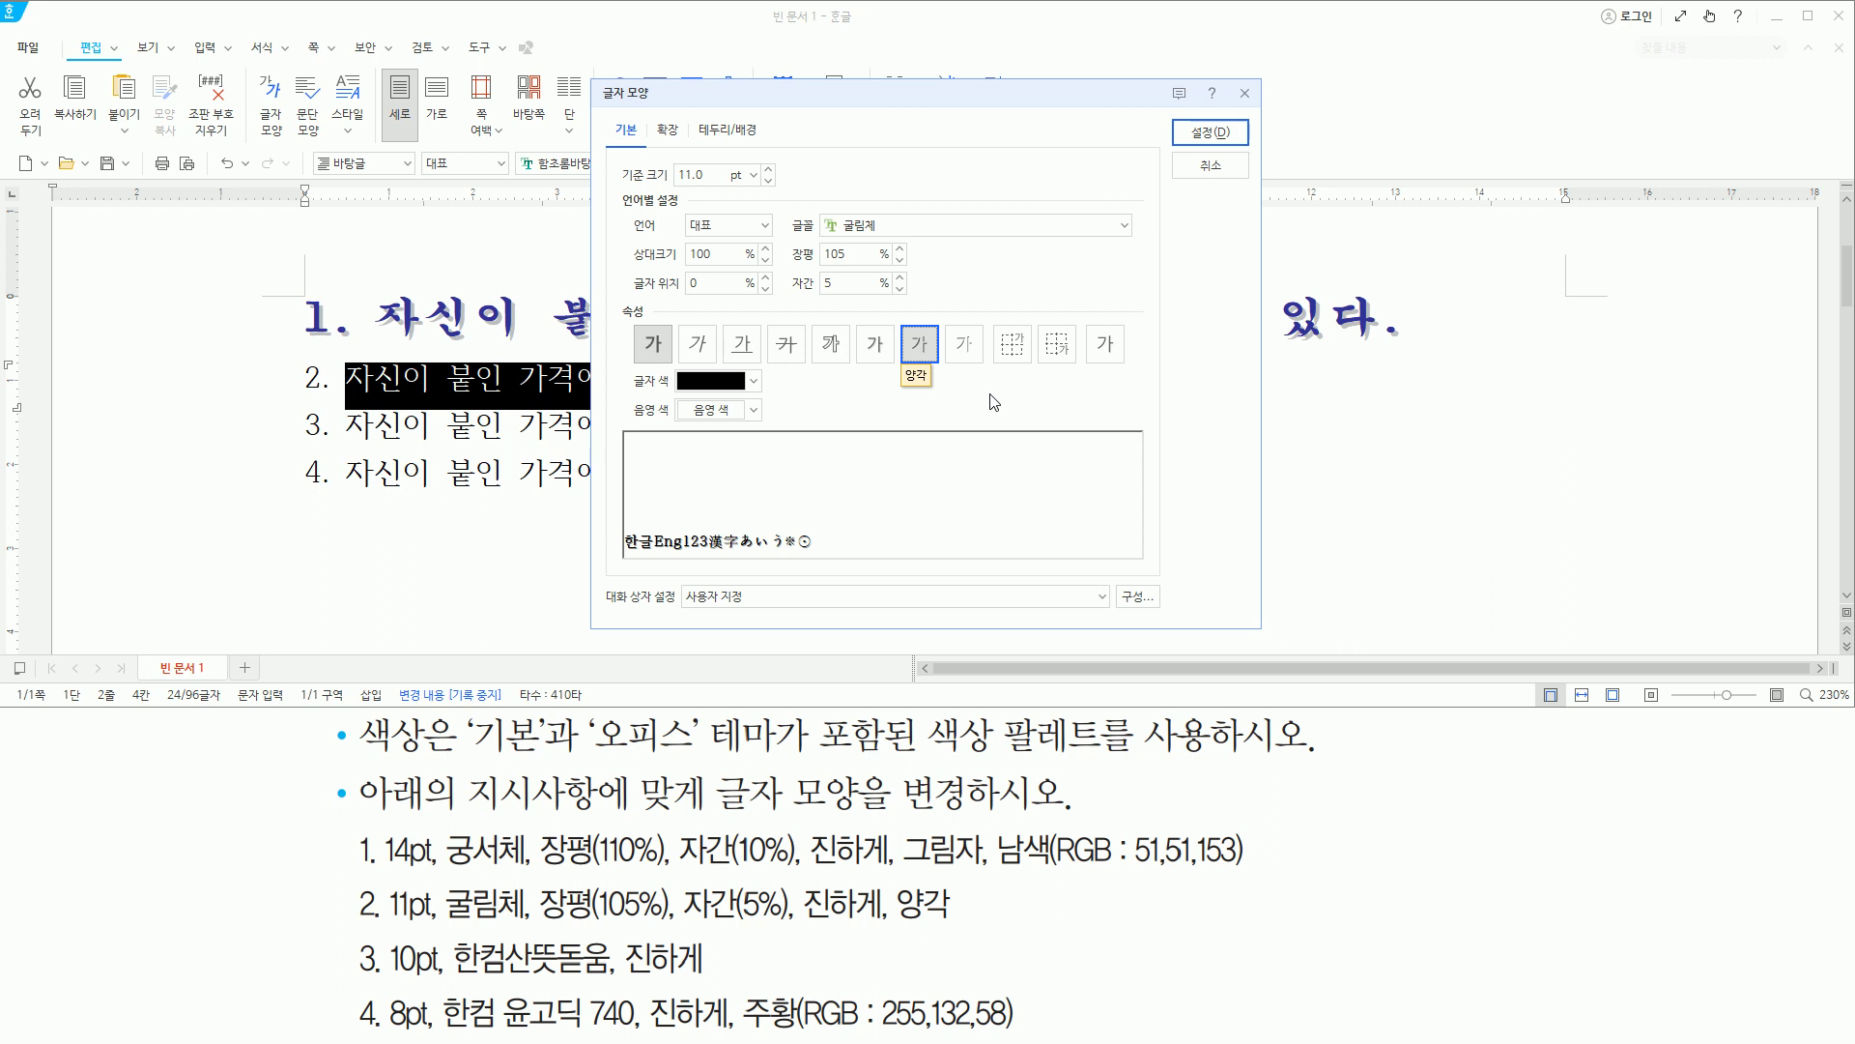
{"action": "key", "text": "Return"}
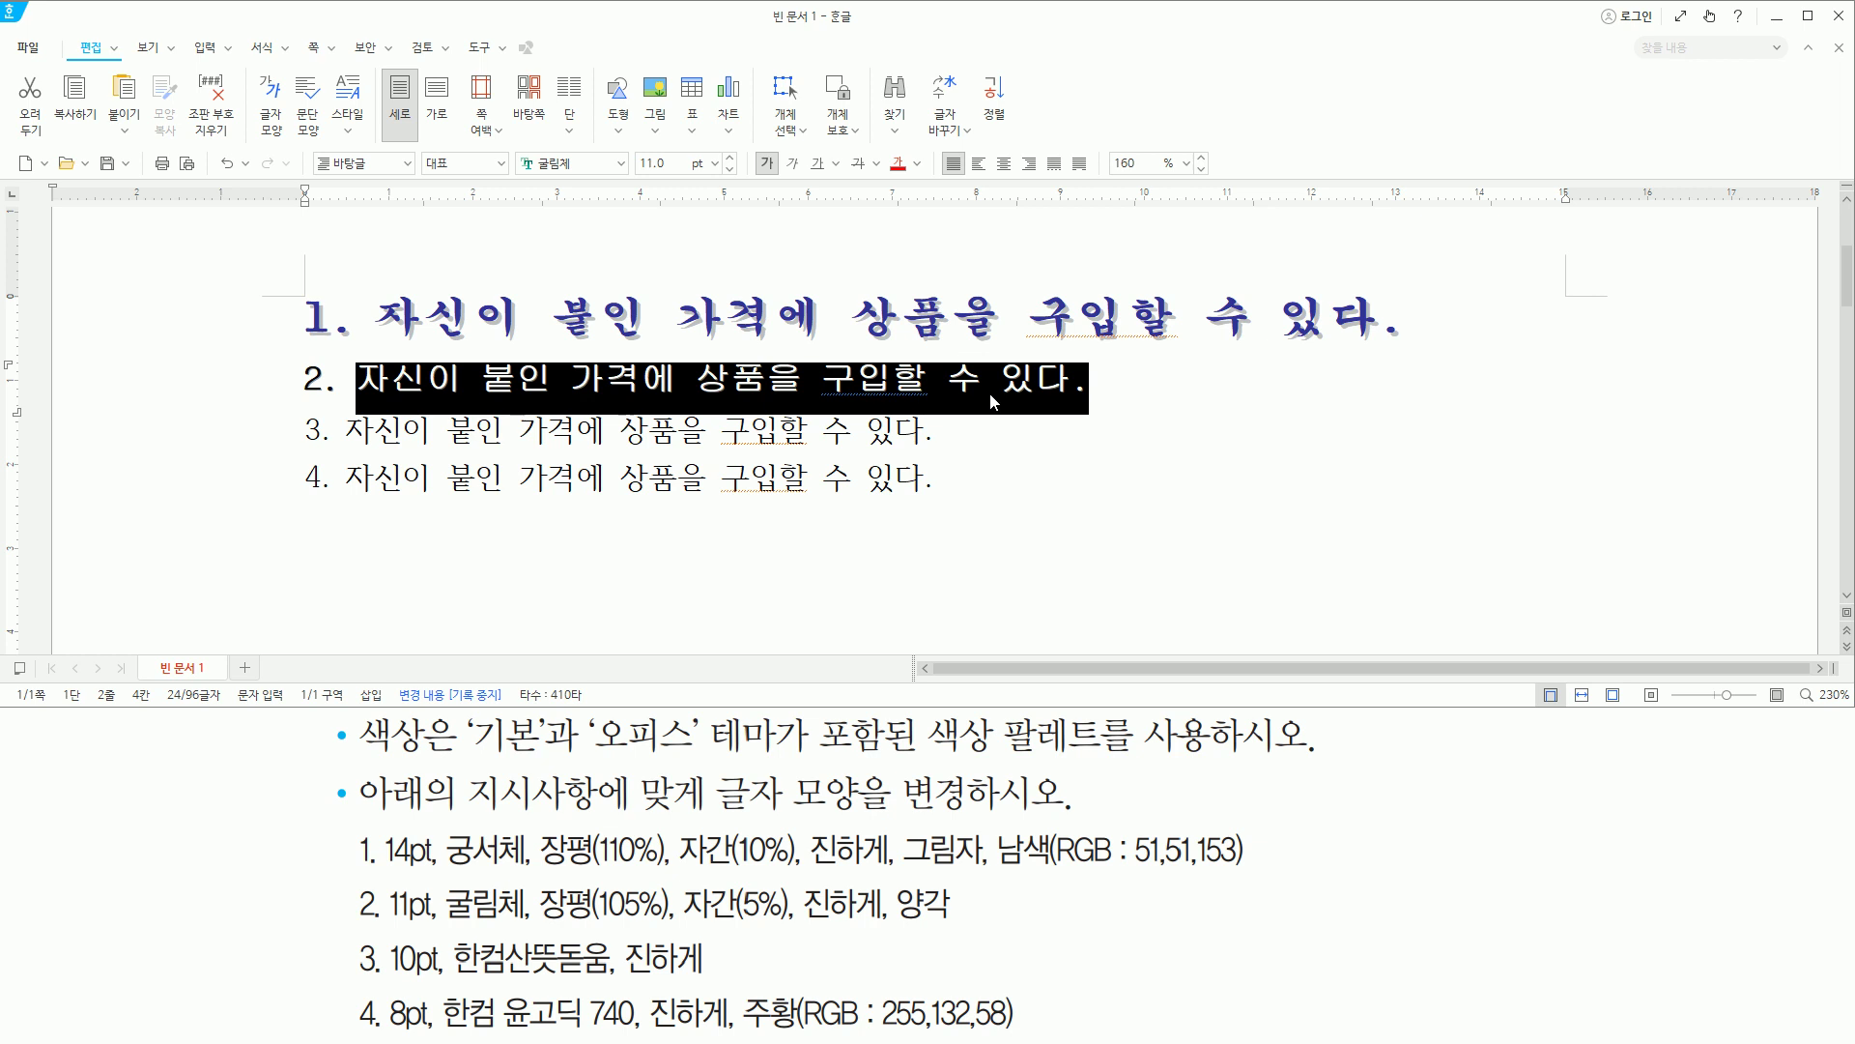
Select the sentence of item 3 without its number and open the 글자 모양 character formatting settings for it.
{"action": "key", "text": "Down"}
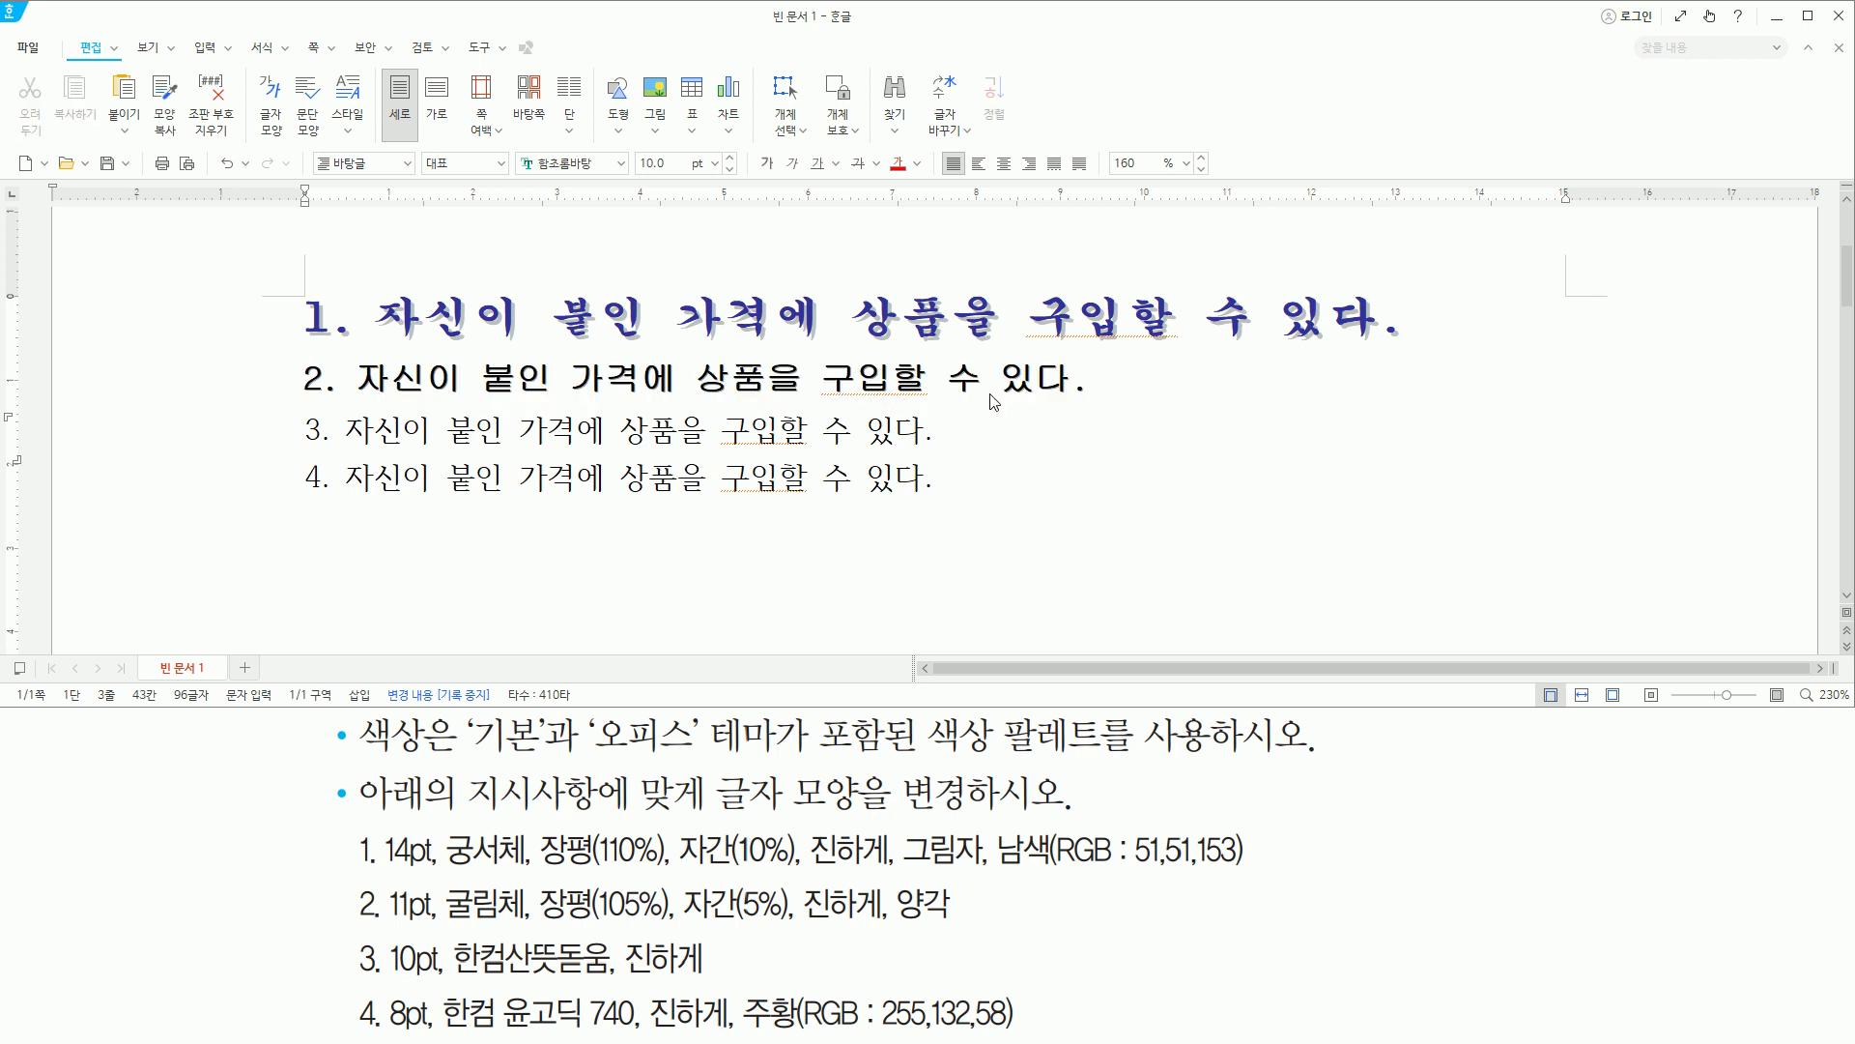
{"action": "key", "text": "ctrl+alt+d"}
{"action": "left_click_drag", "start_coordinate": [923, 410], "coordinate": [947, 459]}
{"action": "left_click_drag", "start_coordinate": [346, 446], "coordinate": [923, 447]}
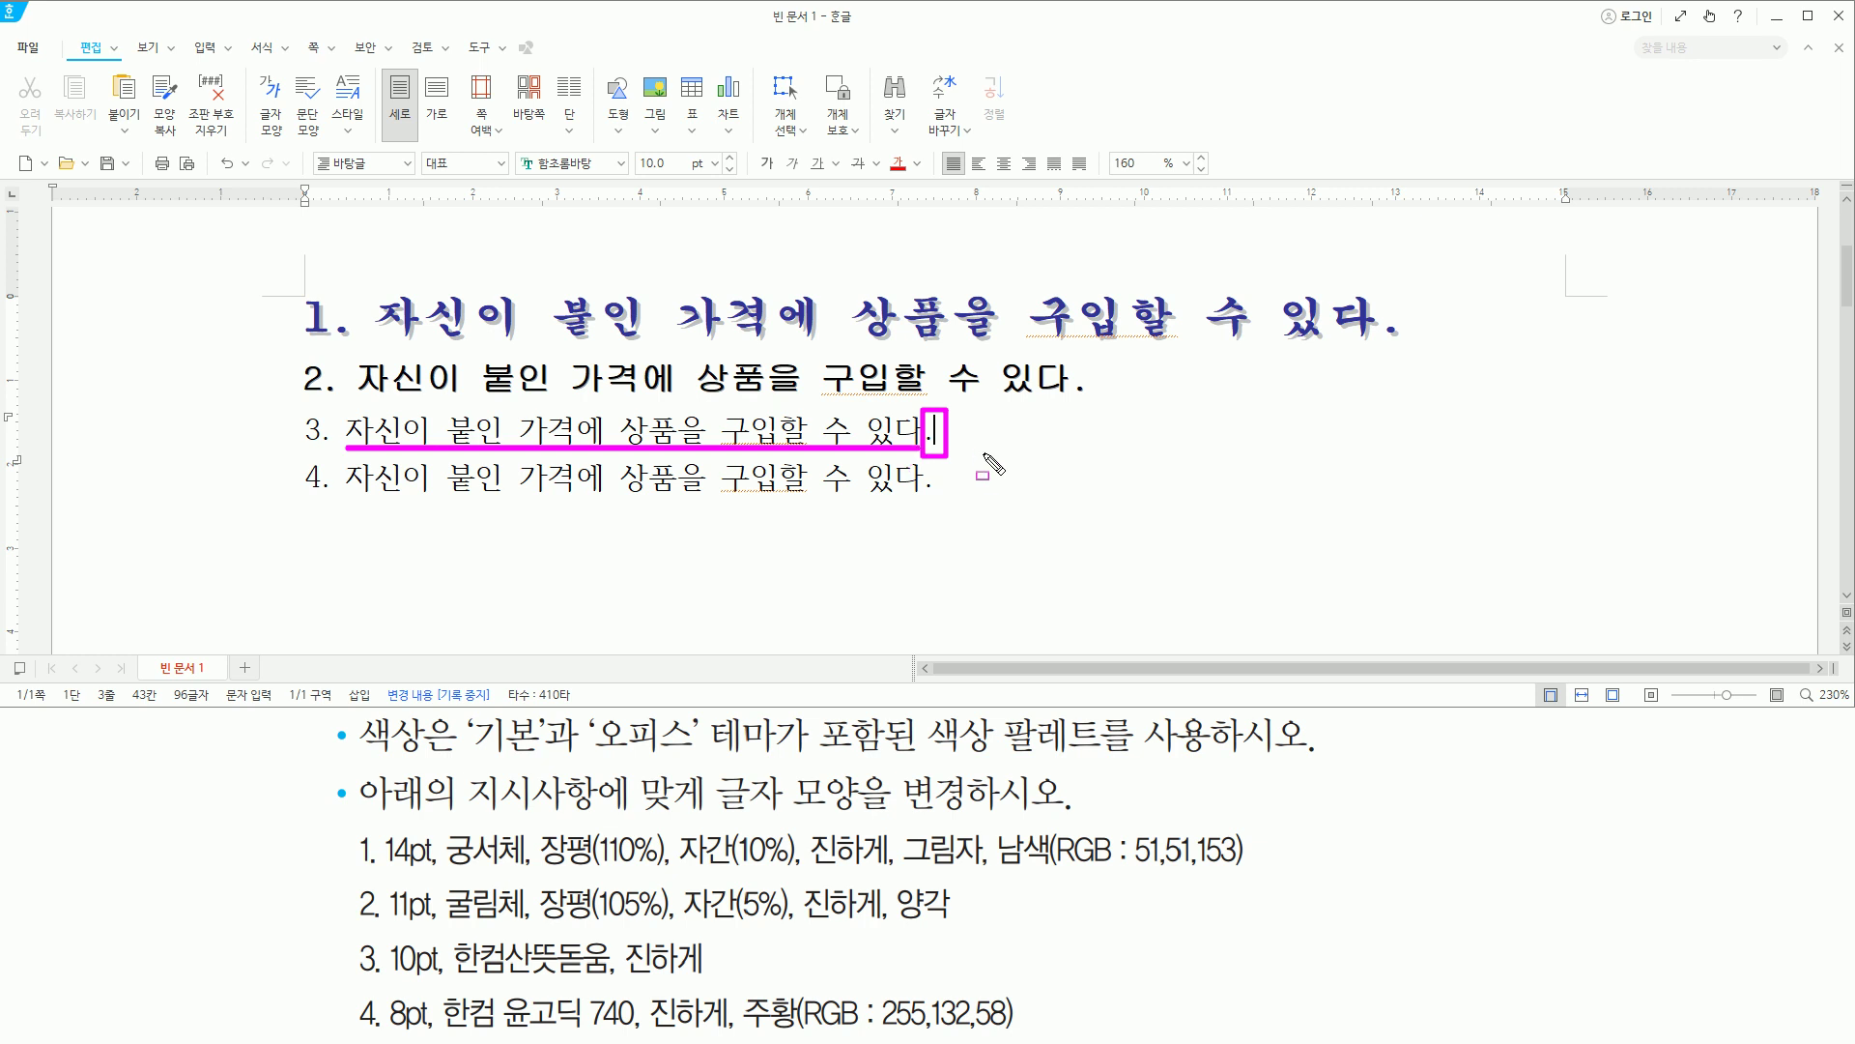
{"action": "key", "text": "Escape"}
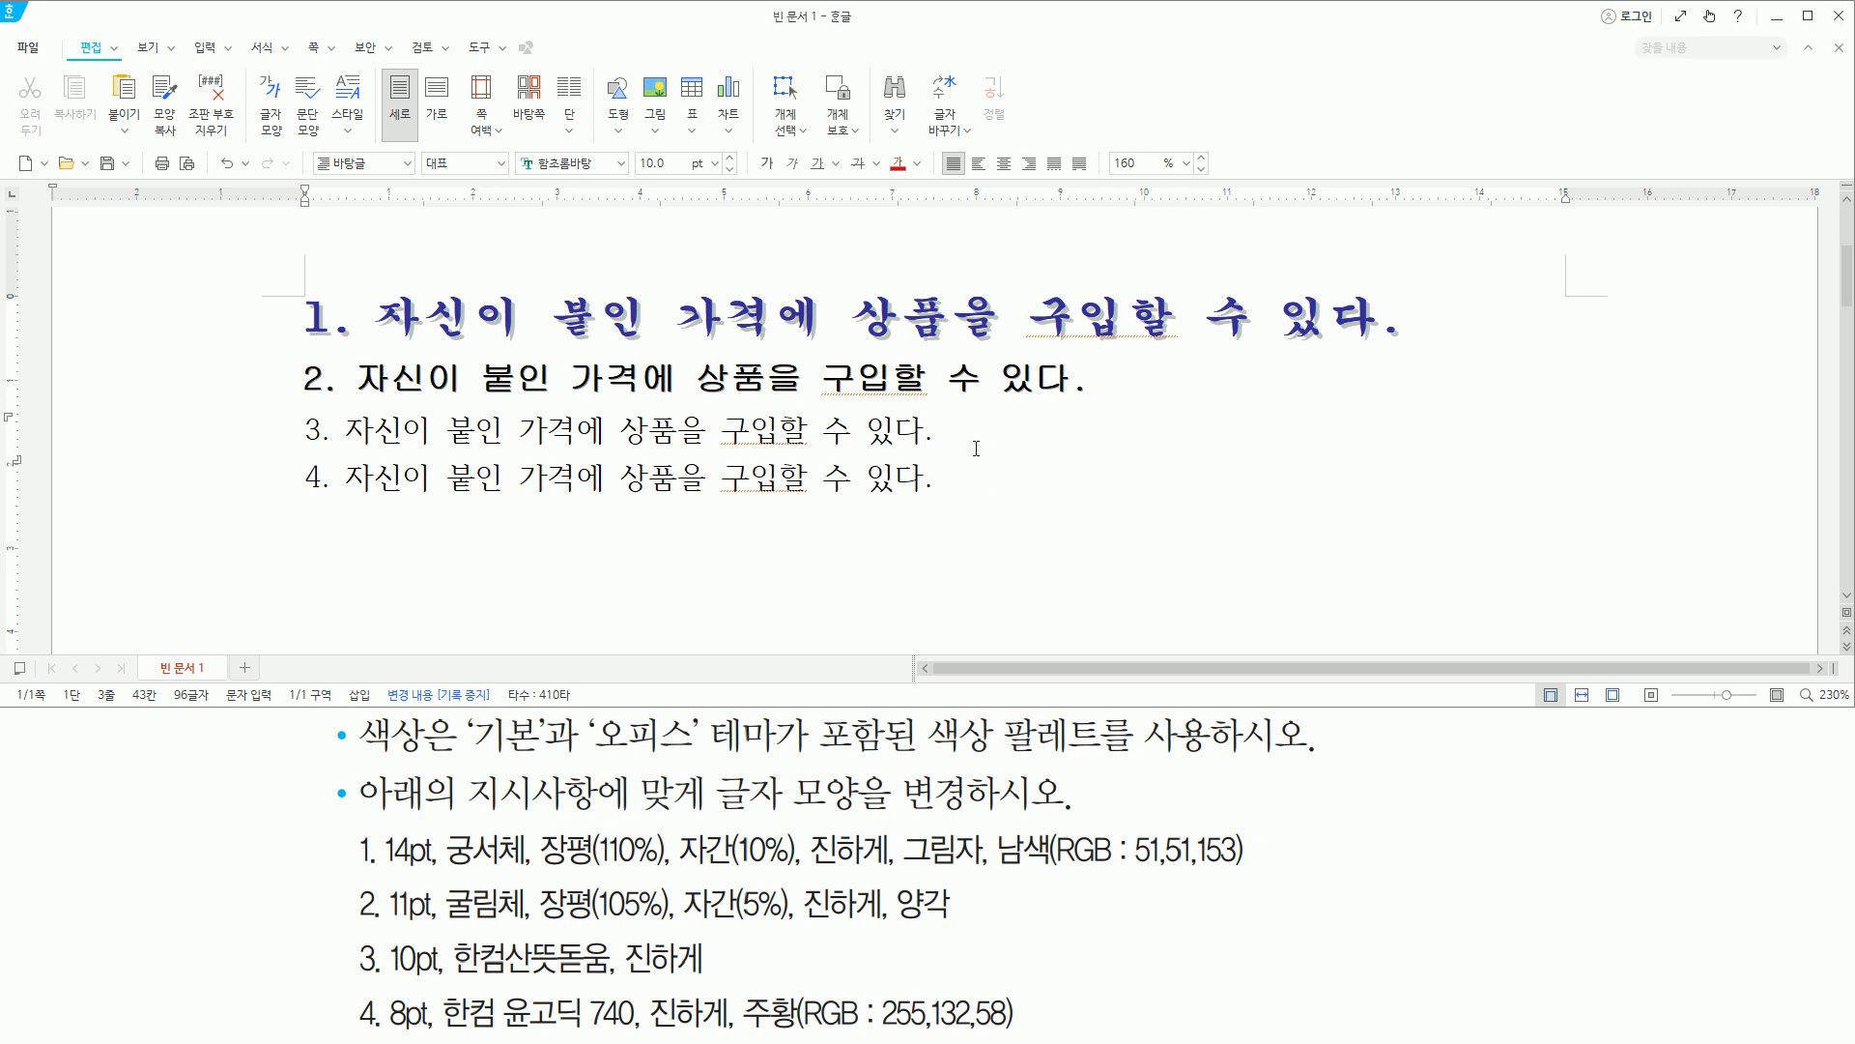
{"action": "key", "text": "shift+Home"}
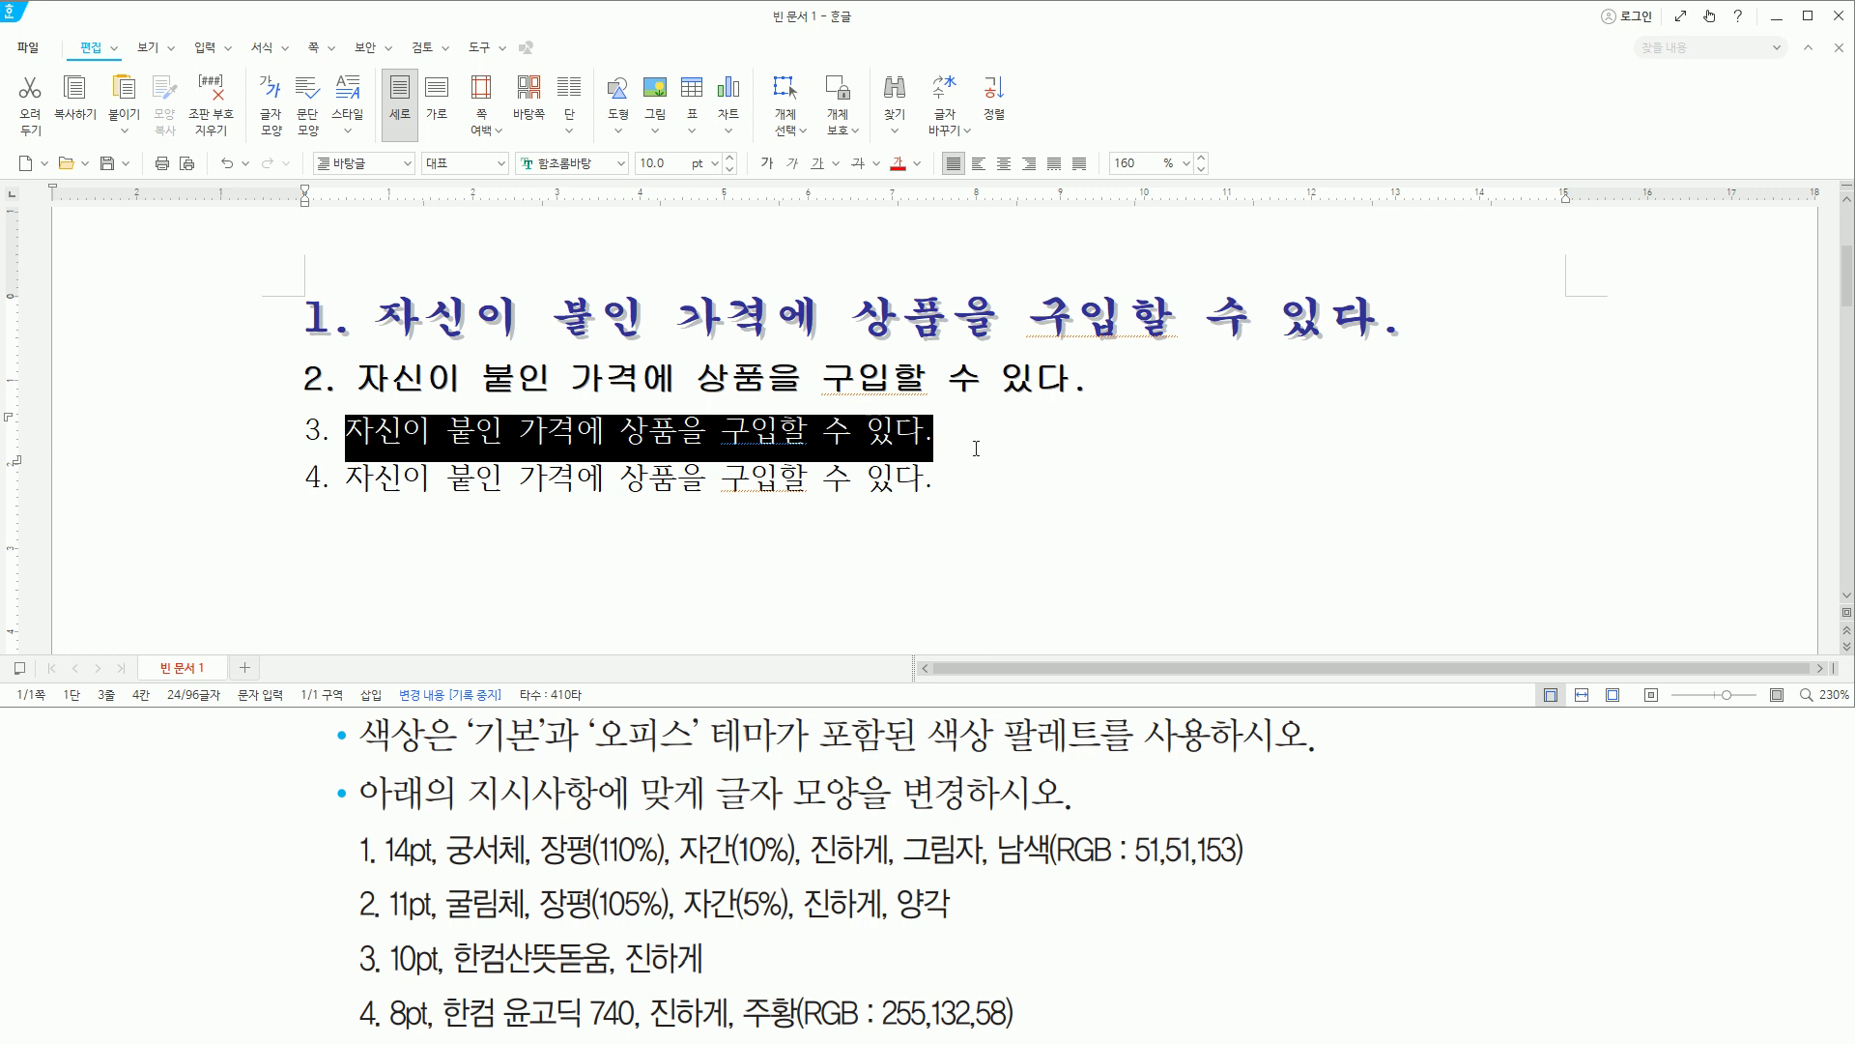
{"action": "key", "text": "alt+l"}
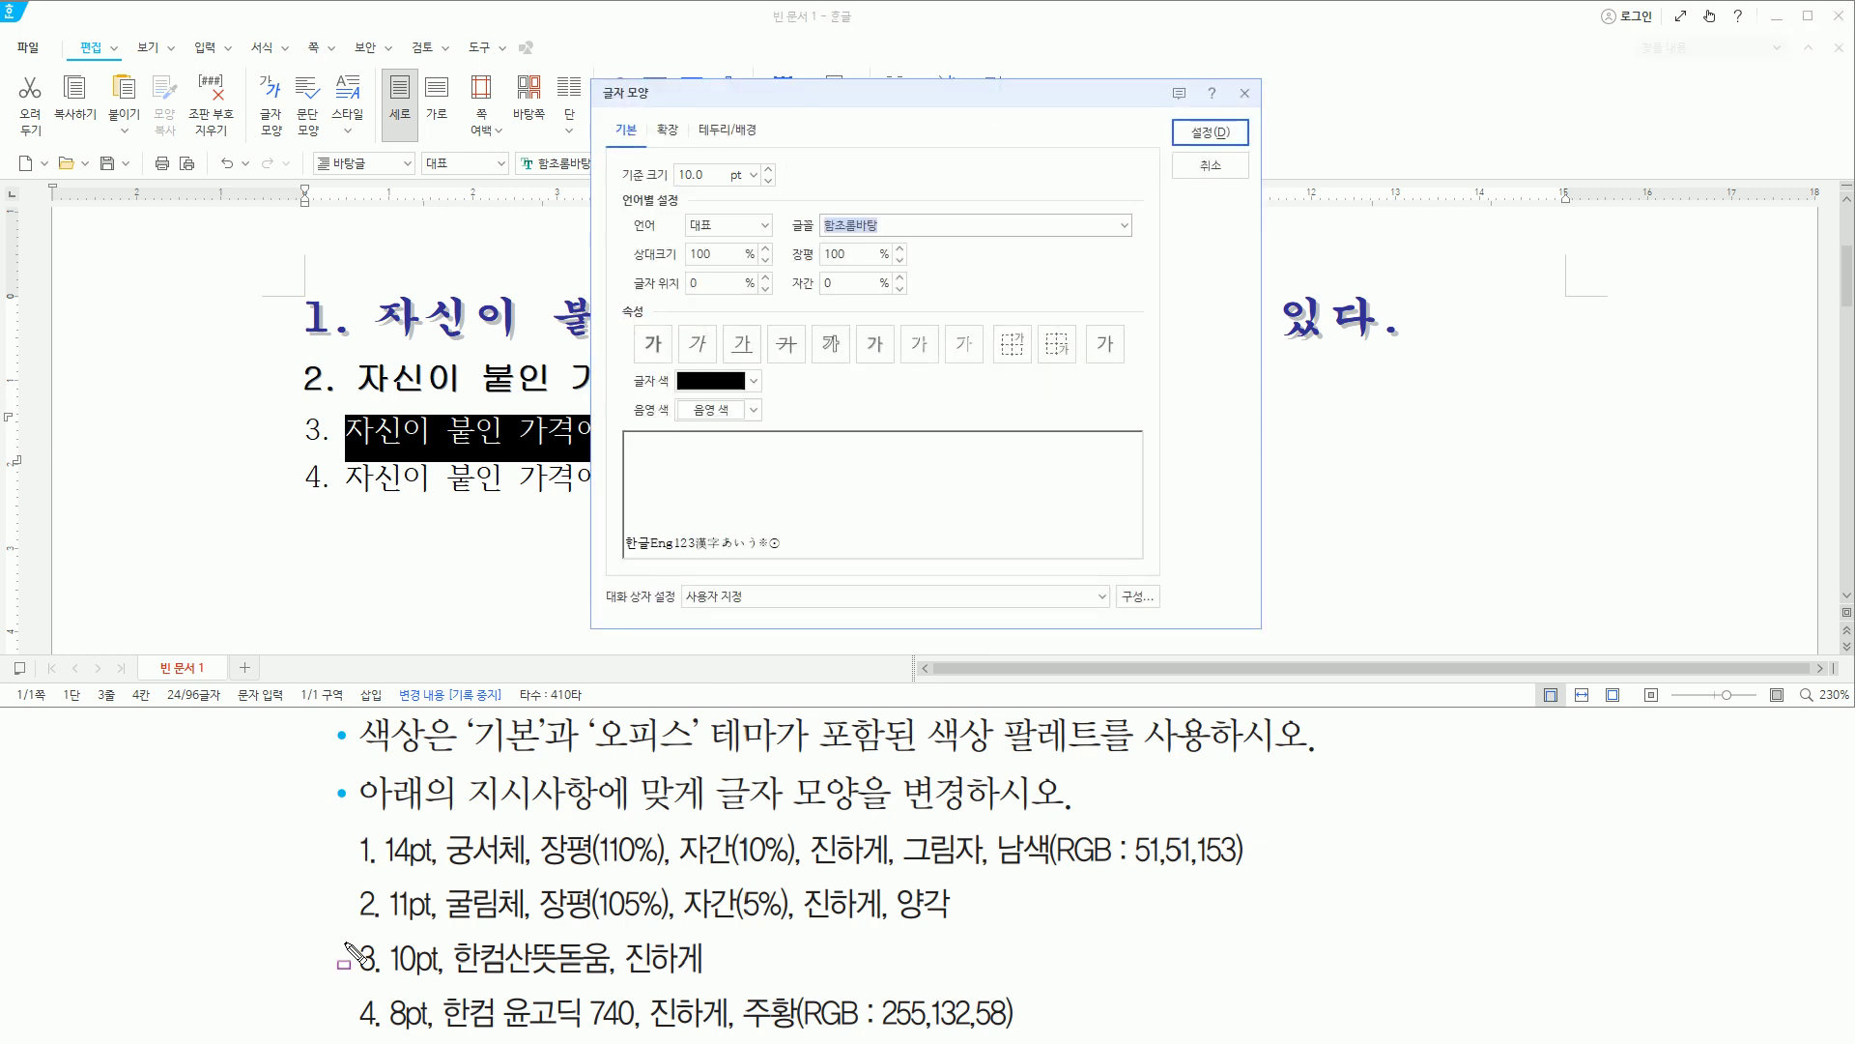
Set the item 3 sentence's font to 한컴산뜻돋움.
{"action": "left_click_drag", "start_coordinate": [460, 982], "coordinate": [607, 983]}
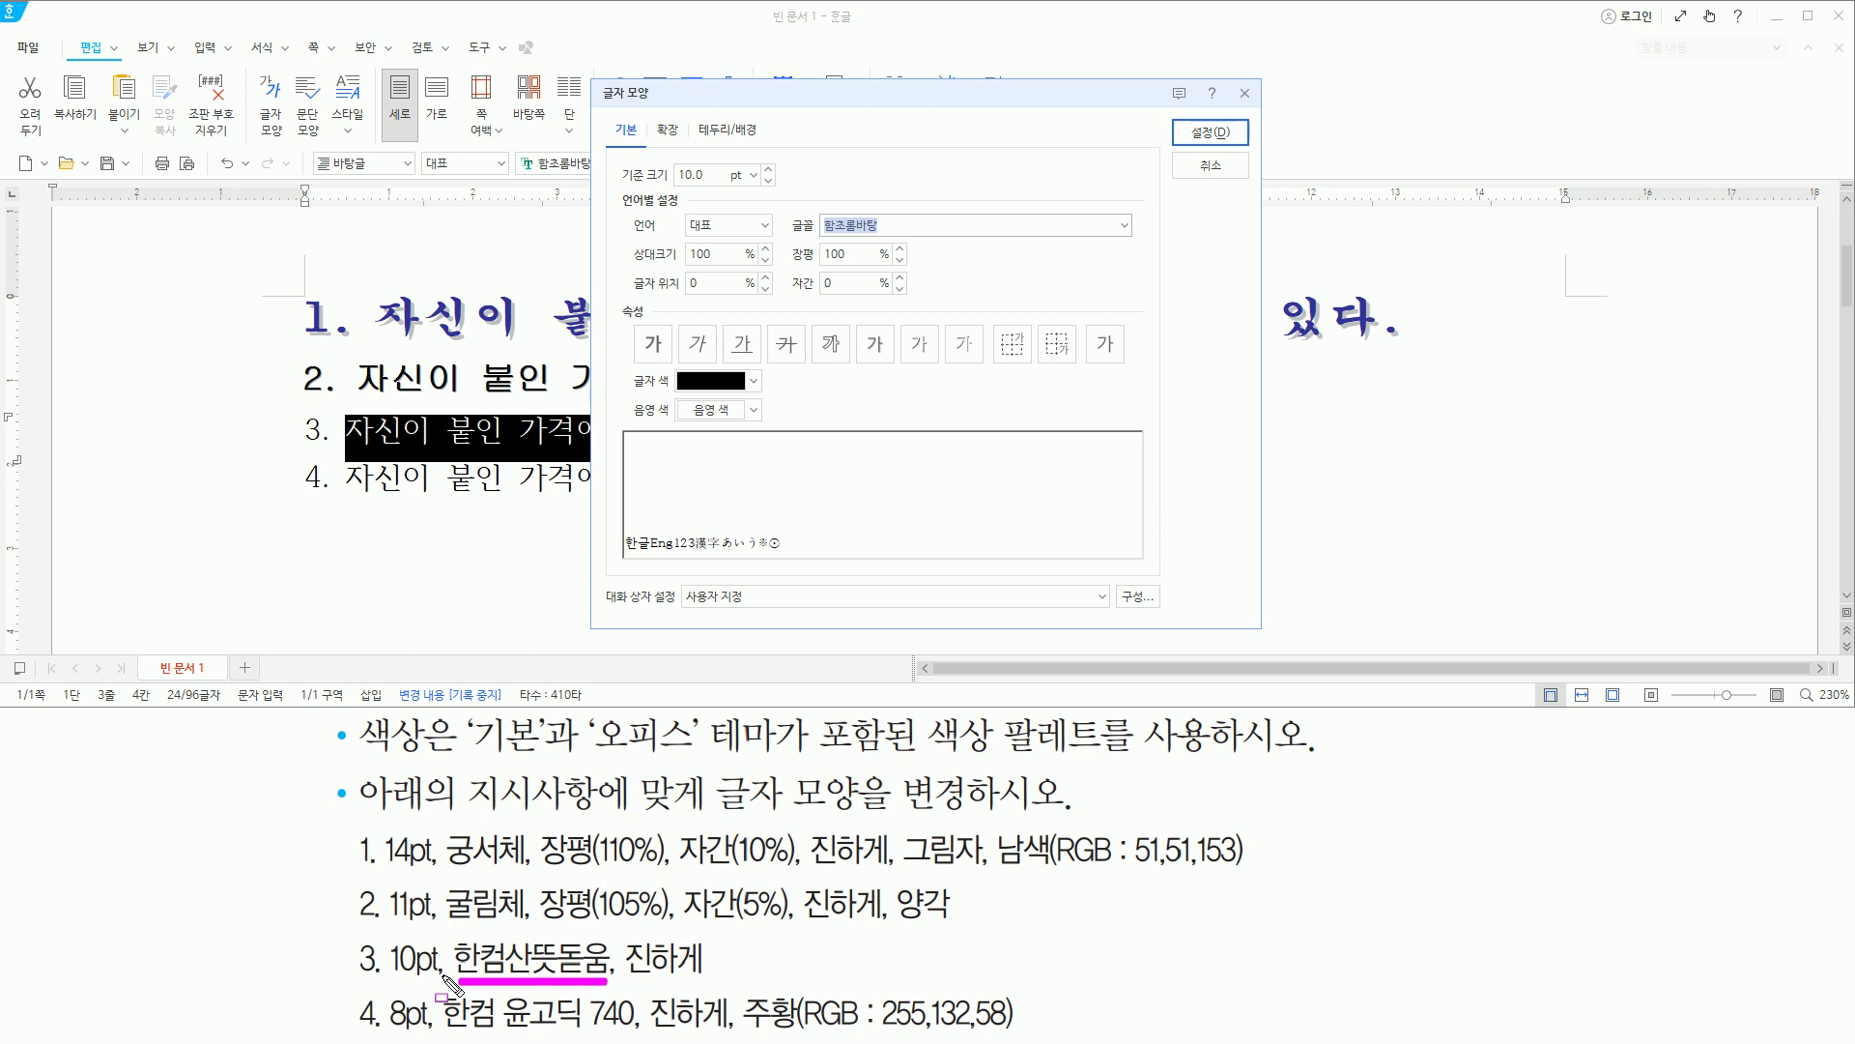
{"action": "left_click_drag", "start_coordinate": [387, 934], "coordinate": [445, 985]}
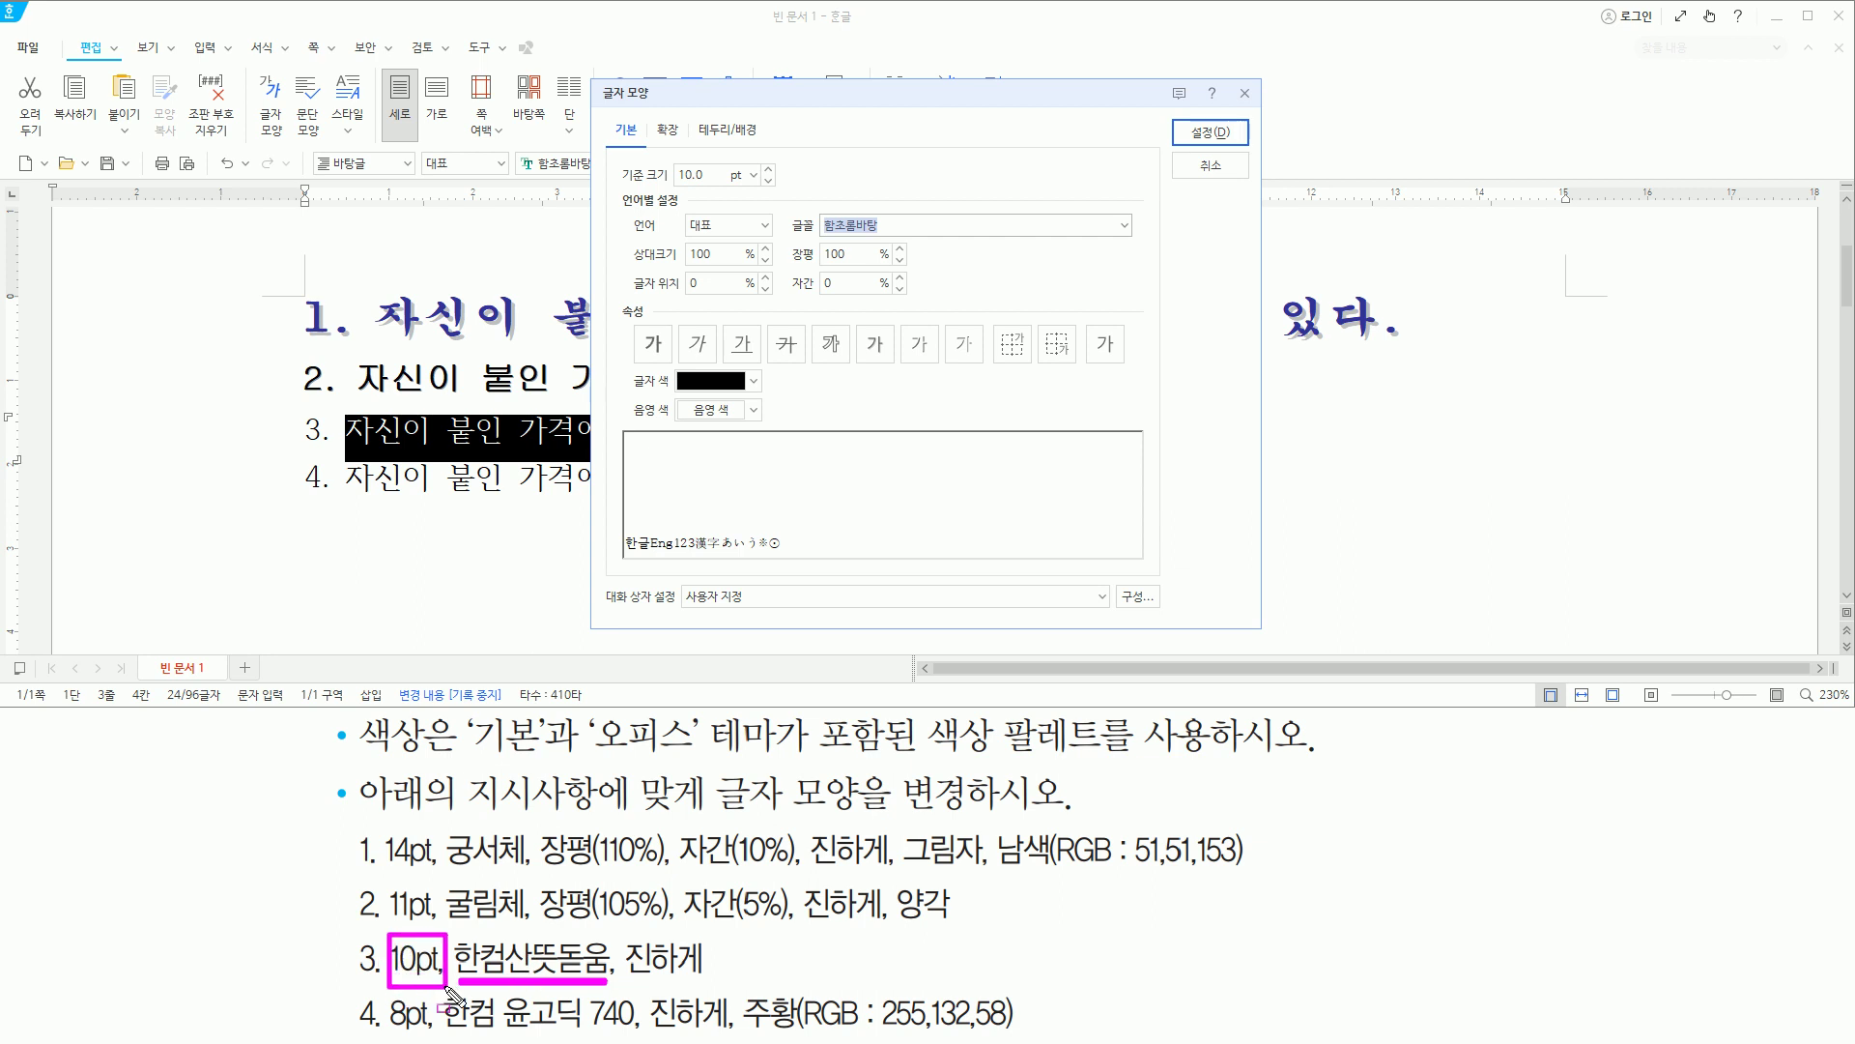
{"action": "left_click_drag", "start_coordinate": [616, 934], "coordinate": [710, 982]}
{"action": "key", "text": "Escape"}
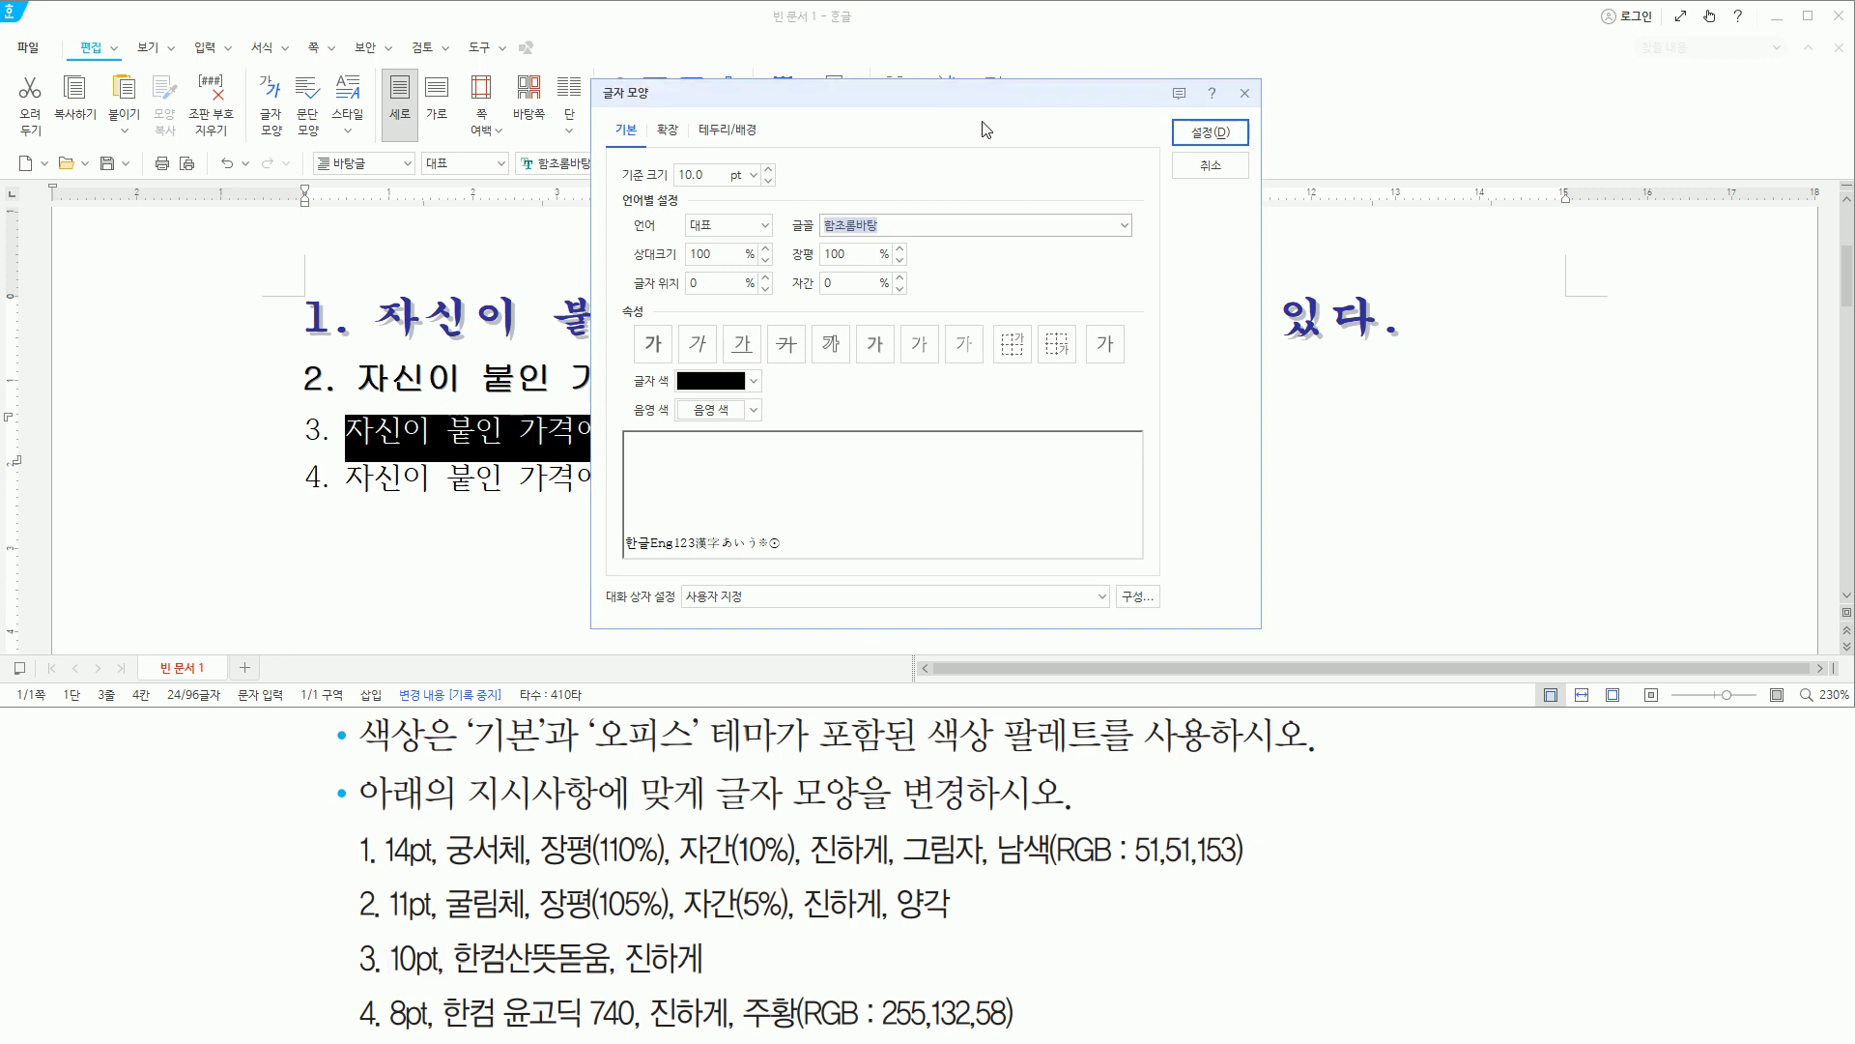
{"action": "type", "text": "한컴"}
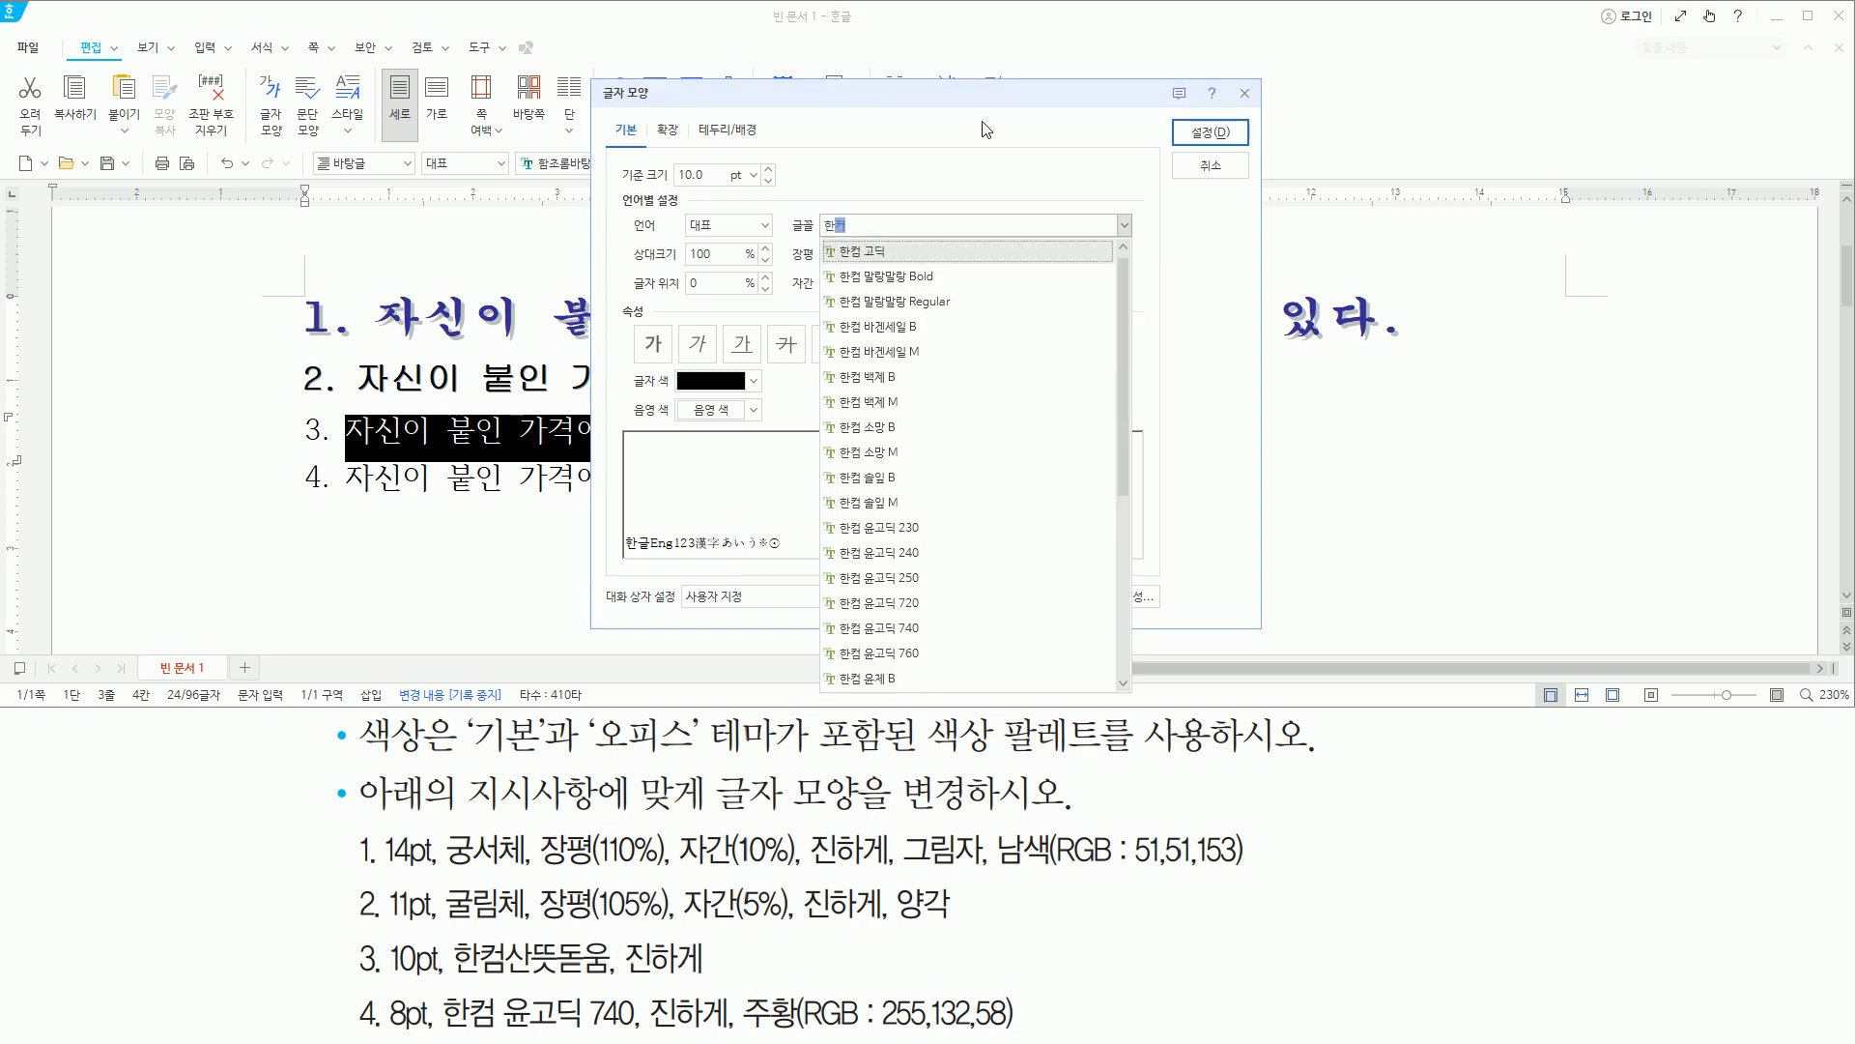
{"action": "type", "text": "산뜻돋움"}
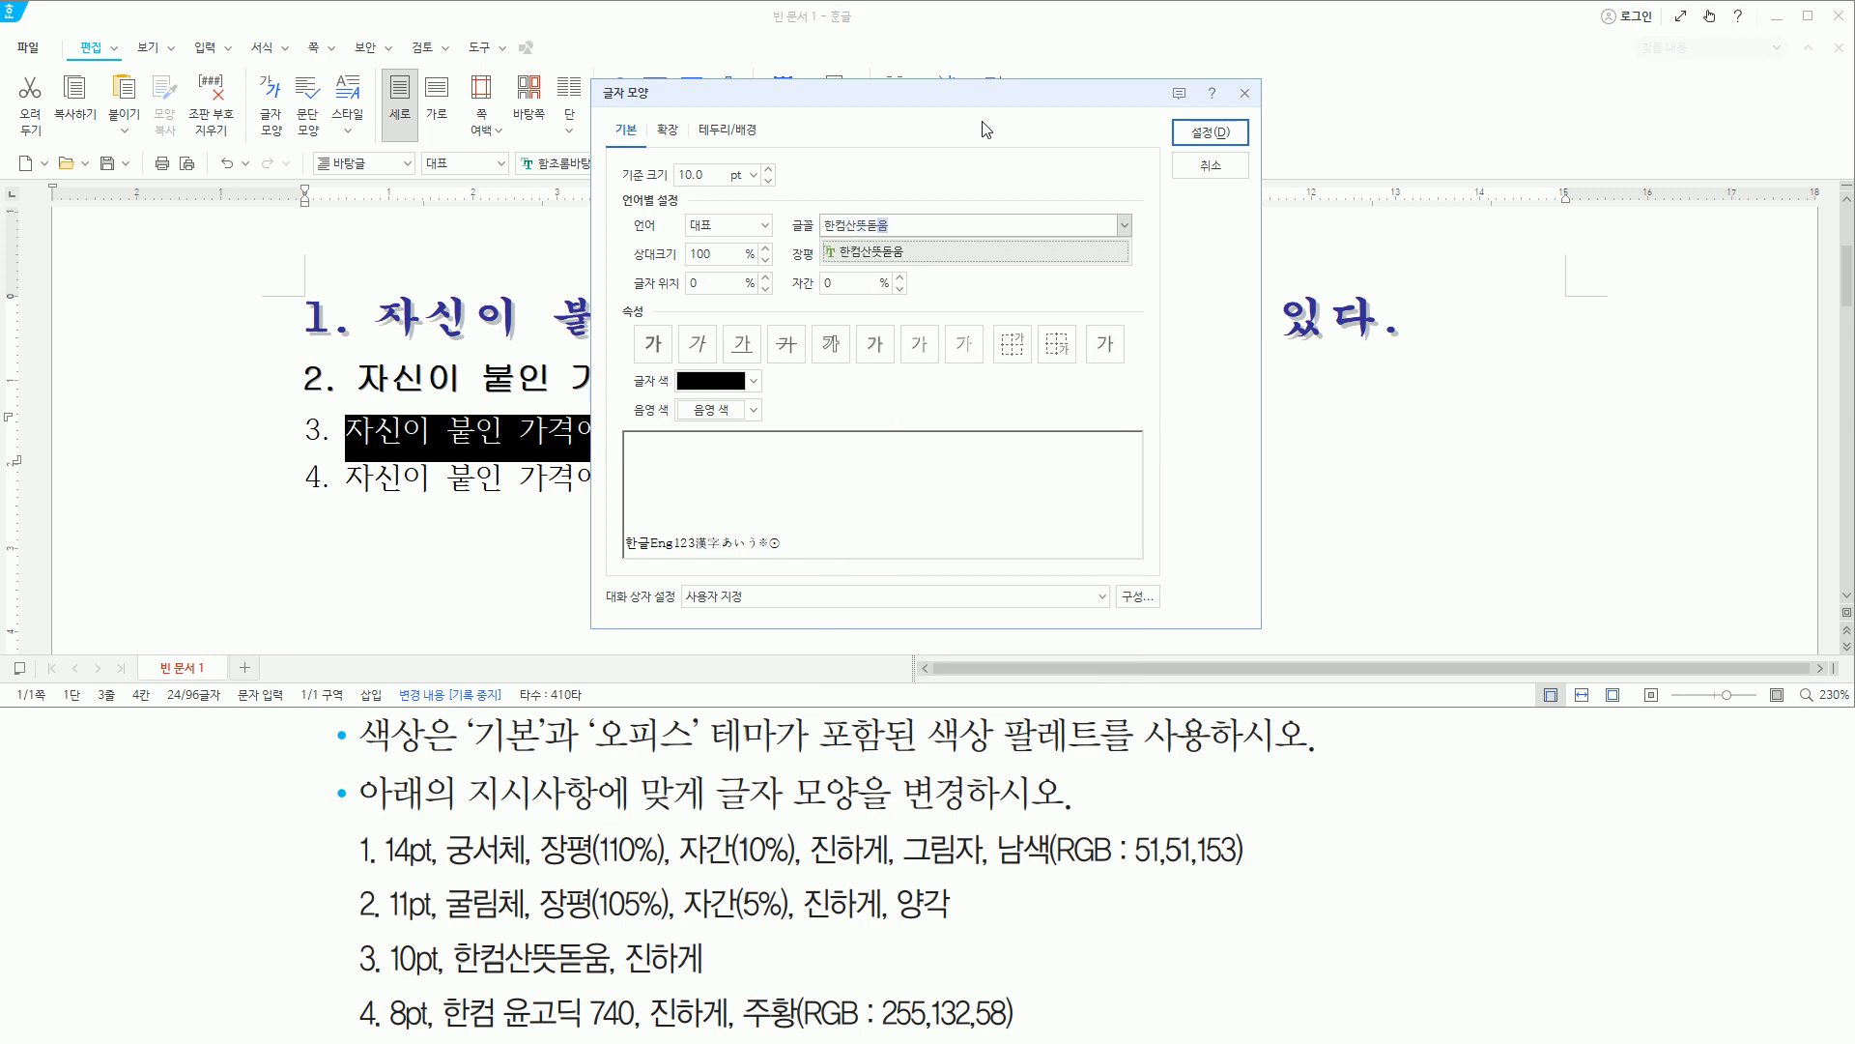
{"action": "key", "text": "Return"}
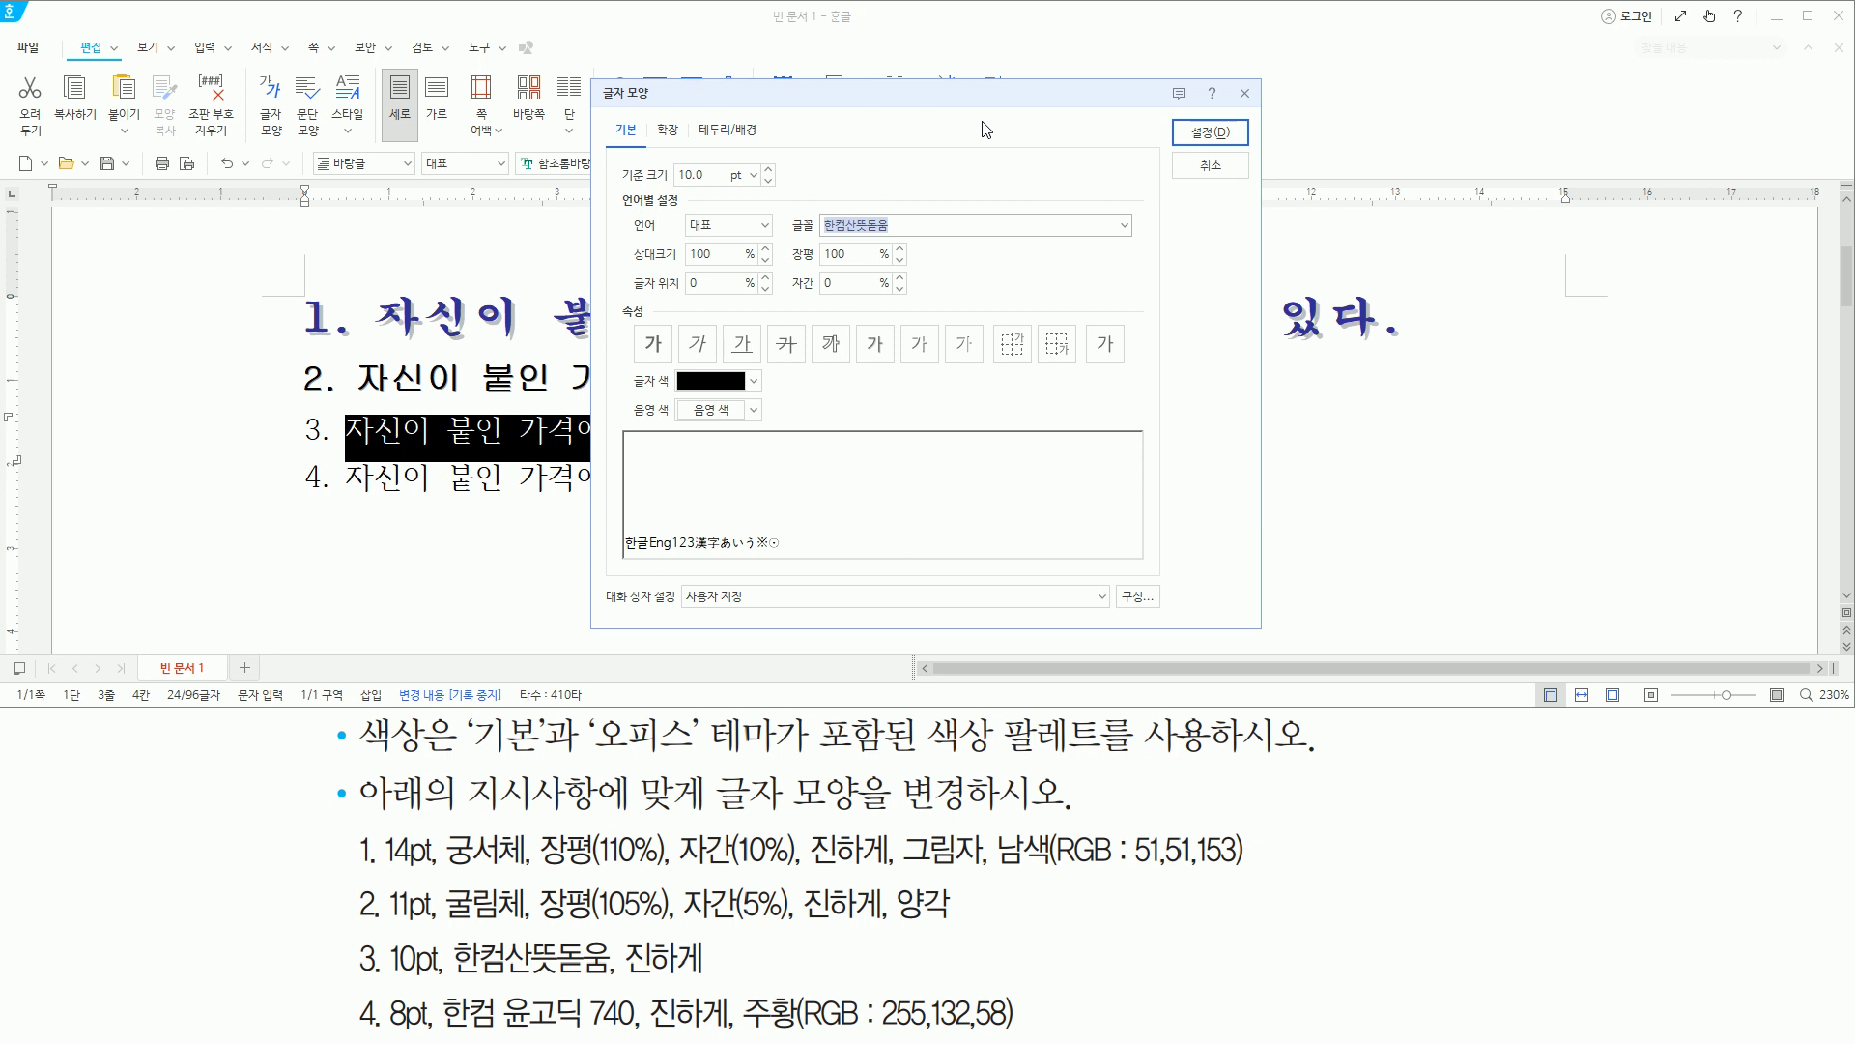
{"action": "left_click_drag", "start_coordinate": [677, 157], "coordinate": [713, 187]}
{"action": "left_click_drag", "start_coordinate": [388, 978], "coordinate": [444, 979]}
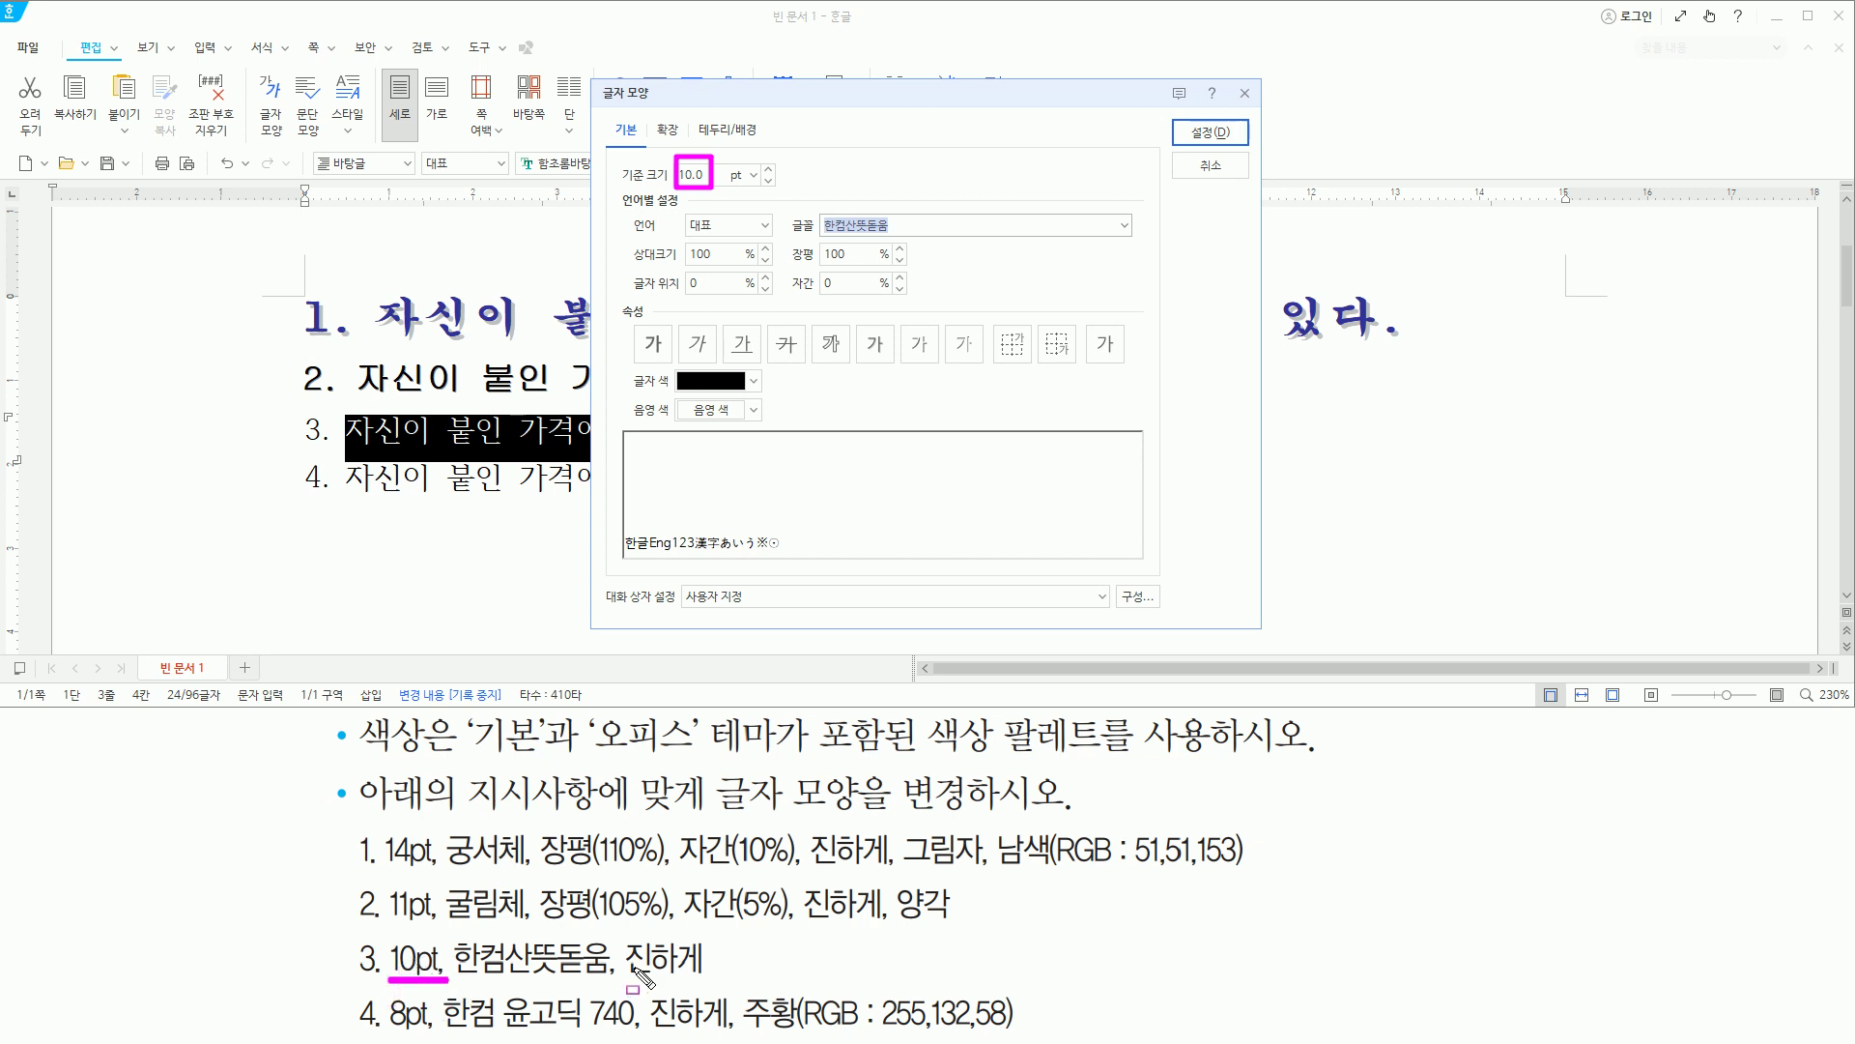
{"action": "left_click_drag", "start_coordinate": [619, 933], "coordinate": [714, 983]}
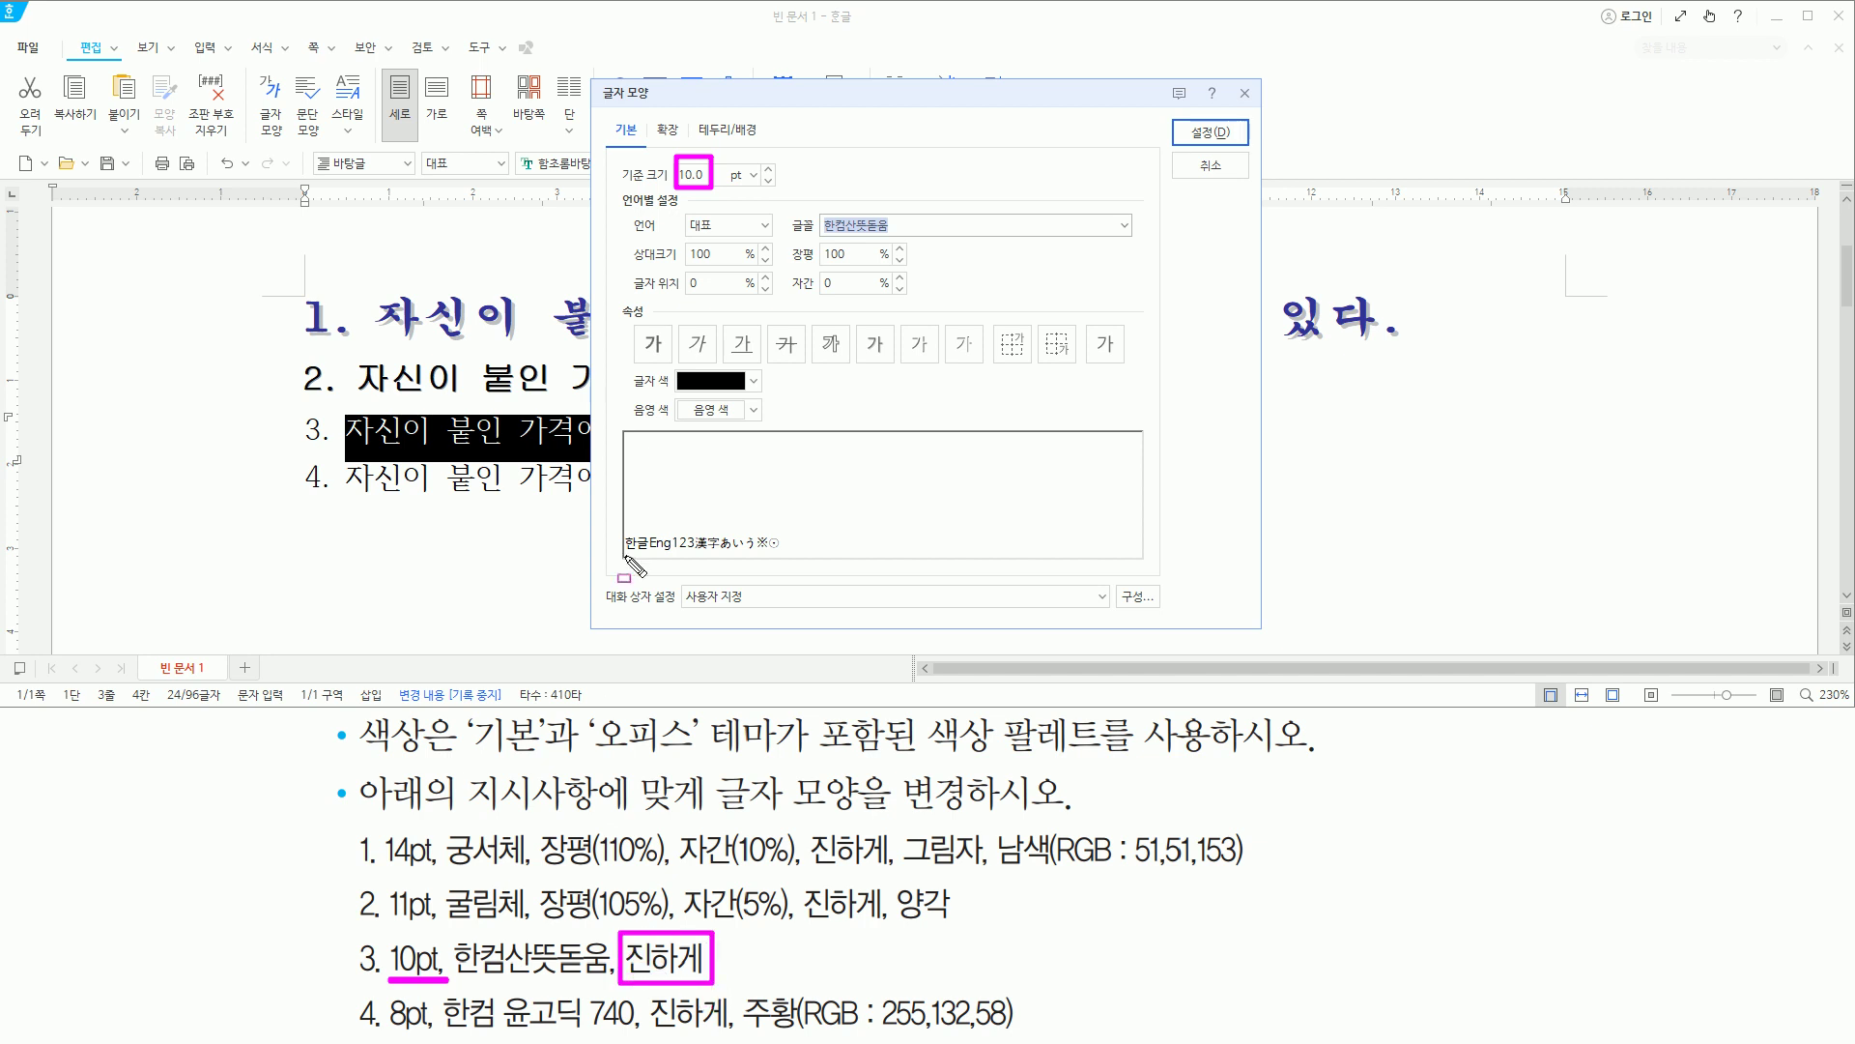
{"action": "mouse_move", "coordinate": [635, 324]}
{"action": "left_mouse_down"}
{"action": "mouse_move", "coordinate": [642, 369]}
{"action": "mouse_move", "coordinate": [668, 361]}
{"action": "left_mouse_up"}
{"action": "key", "text": "Escape"}
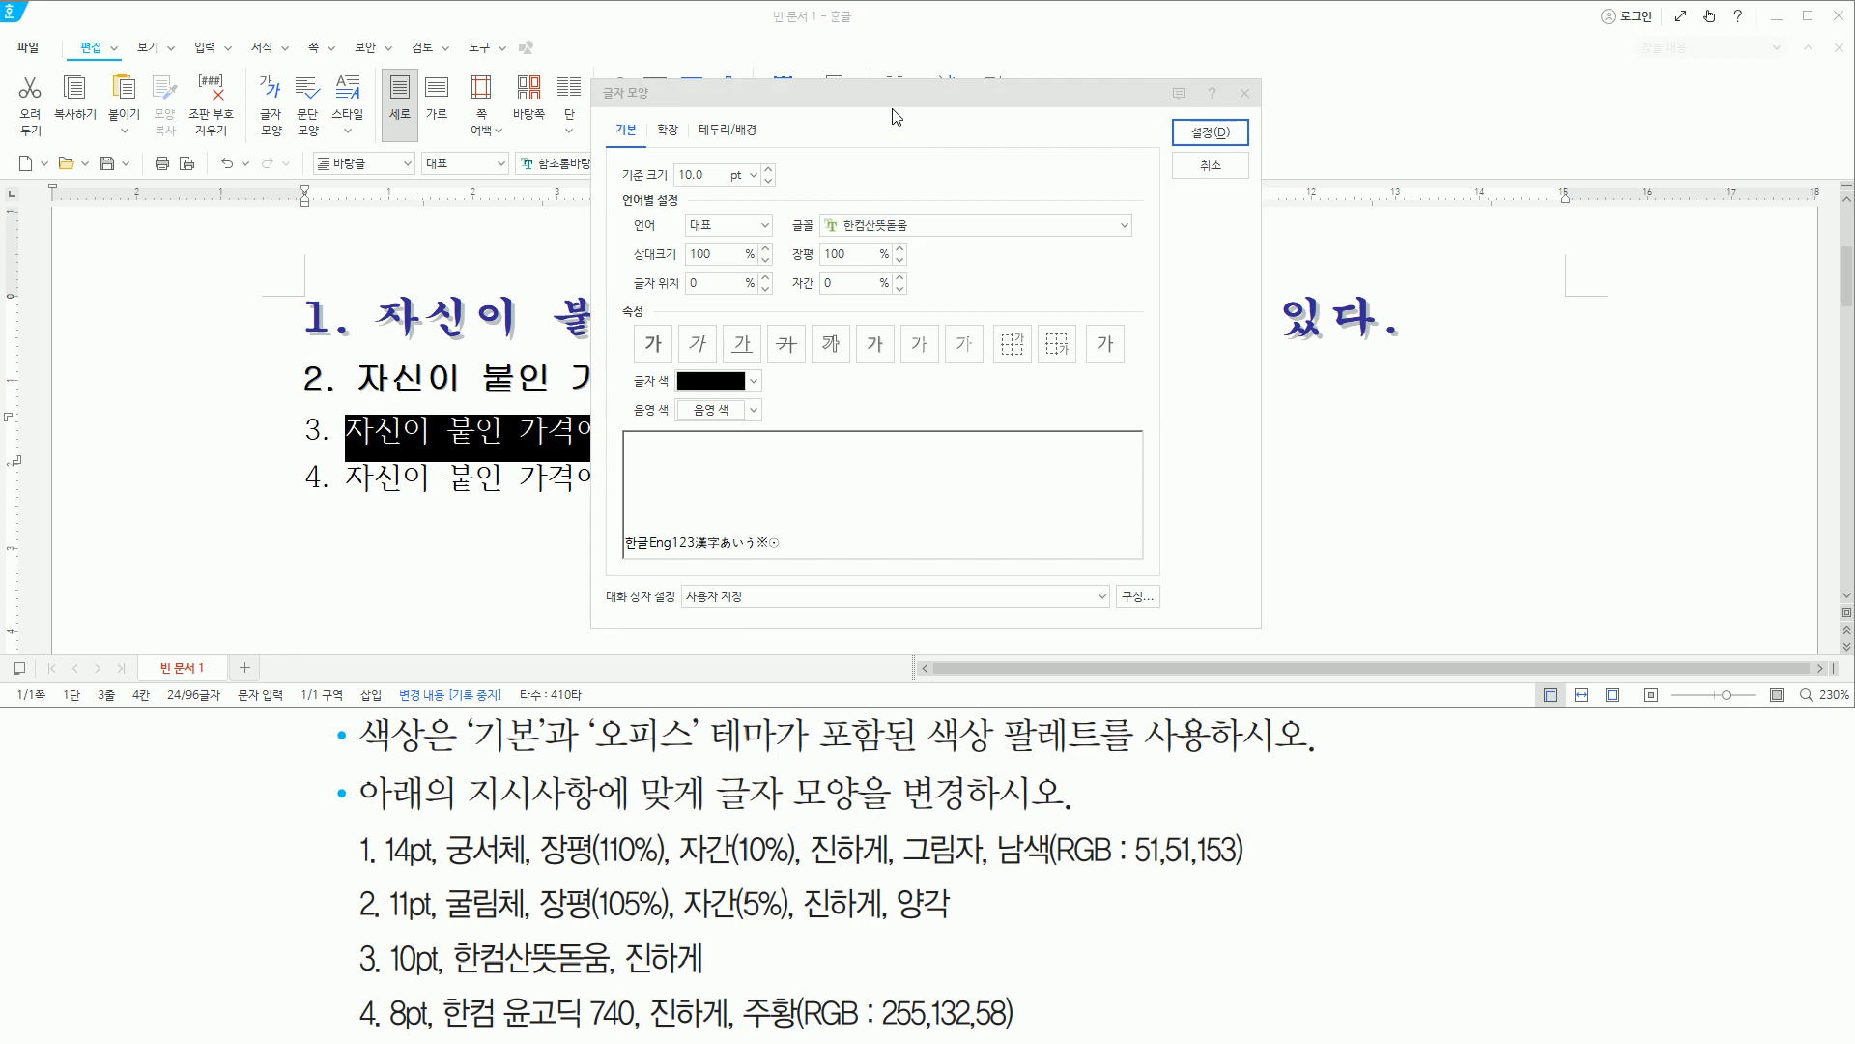
Turn on the bold (진하게) attribute for the item 3 sentence and apply the character formatting.
{"action": "key", "text": "alt"}
{"action": "key", "text": "alt"}
{"action": "key", "text": "alt"}
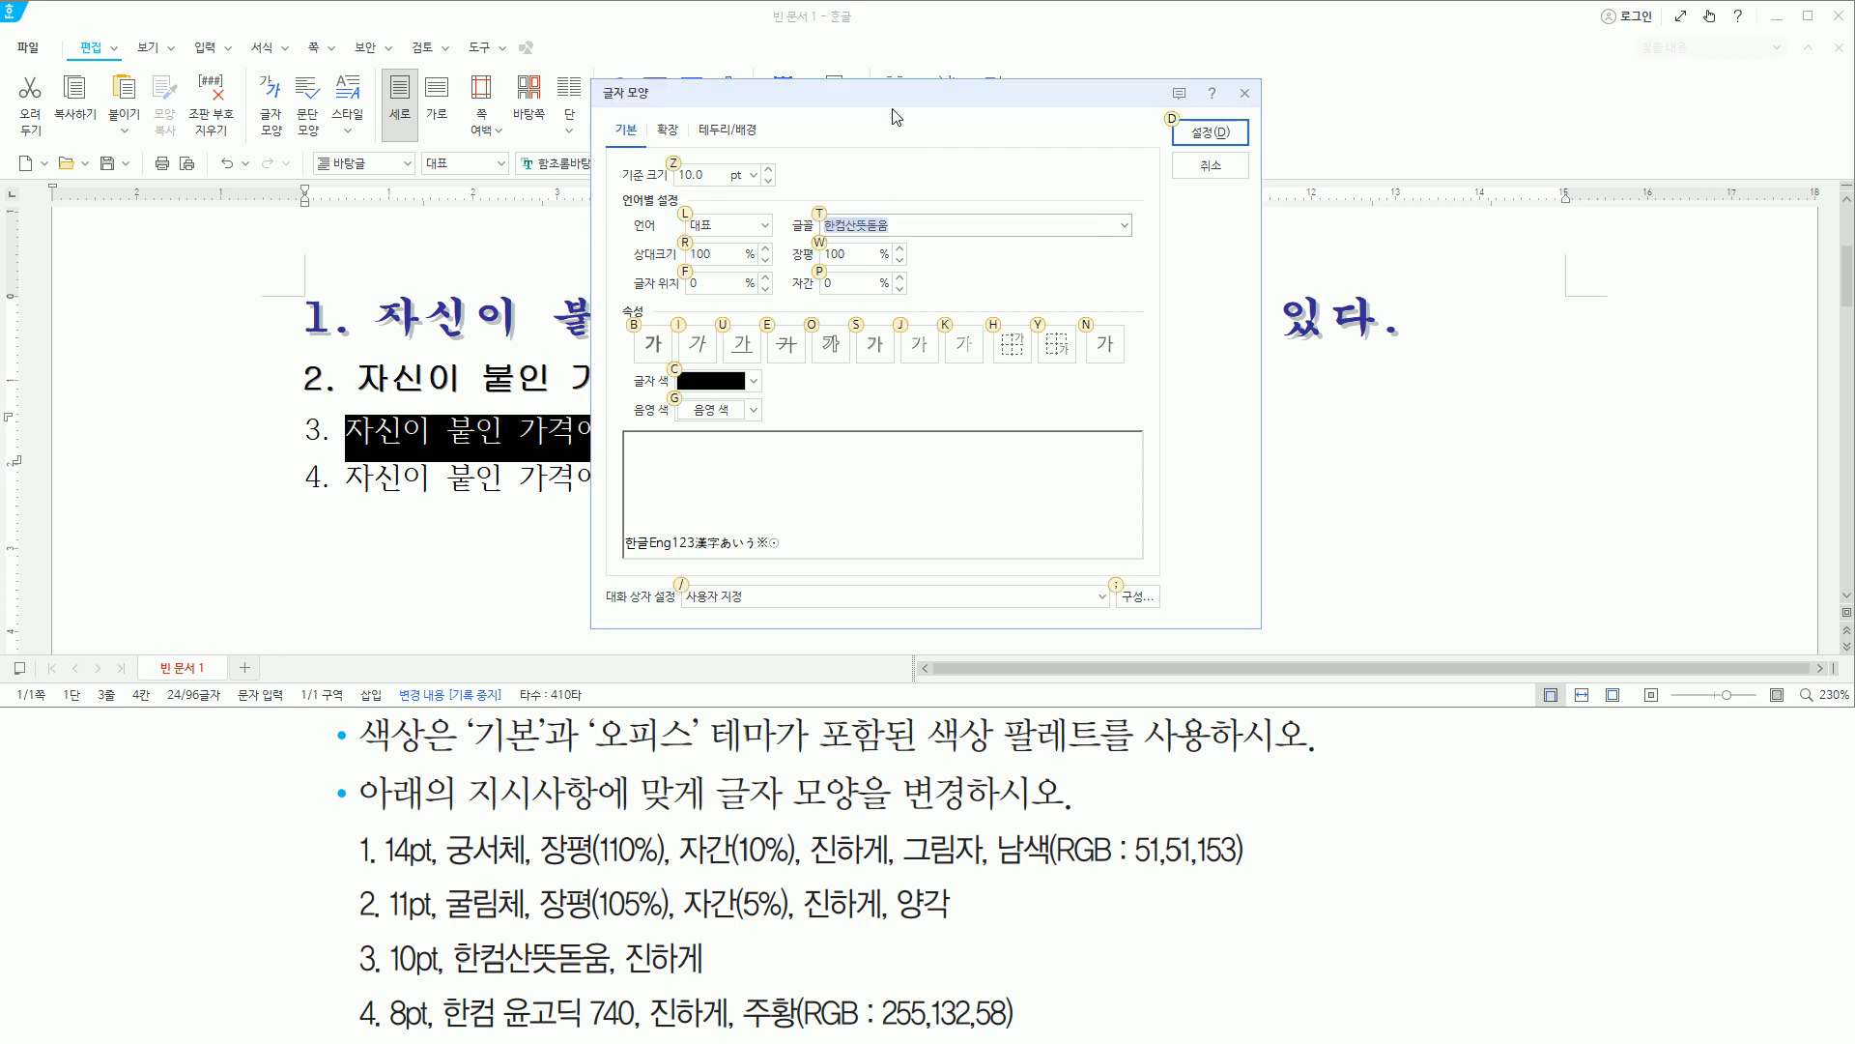
{"action": "key", "text": "b"}
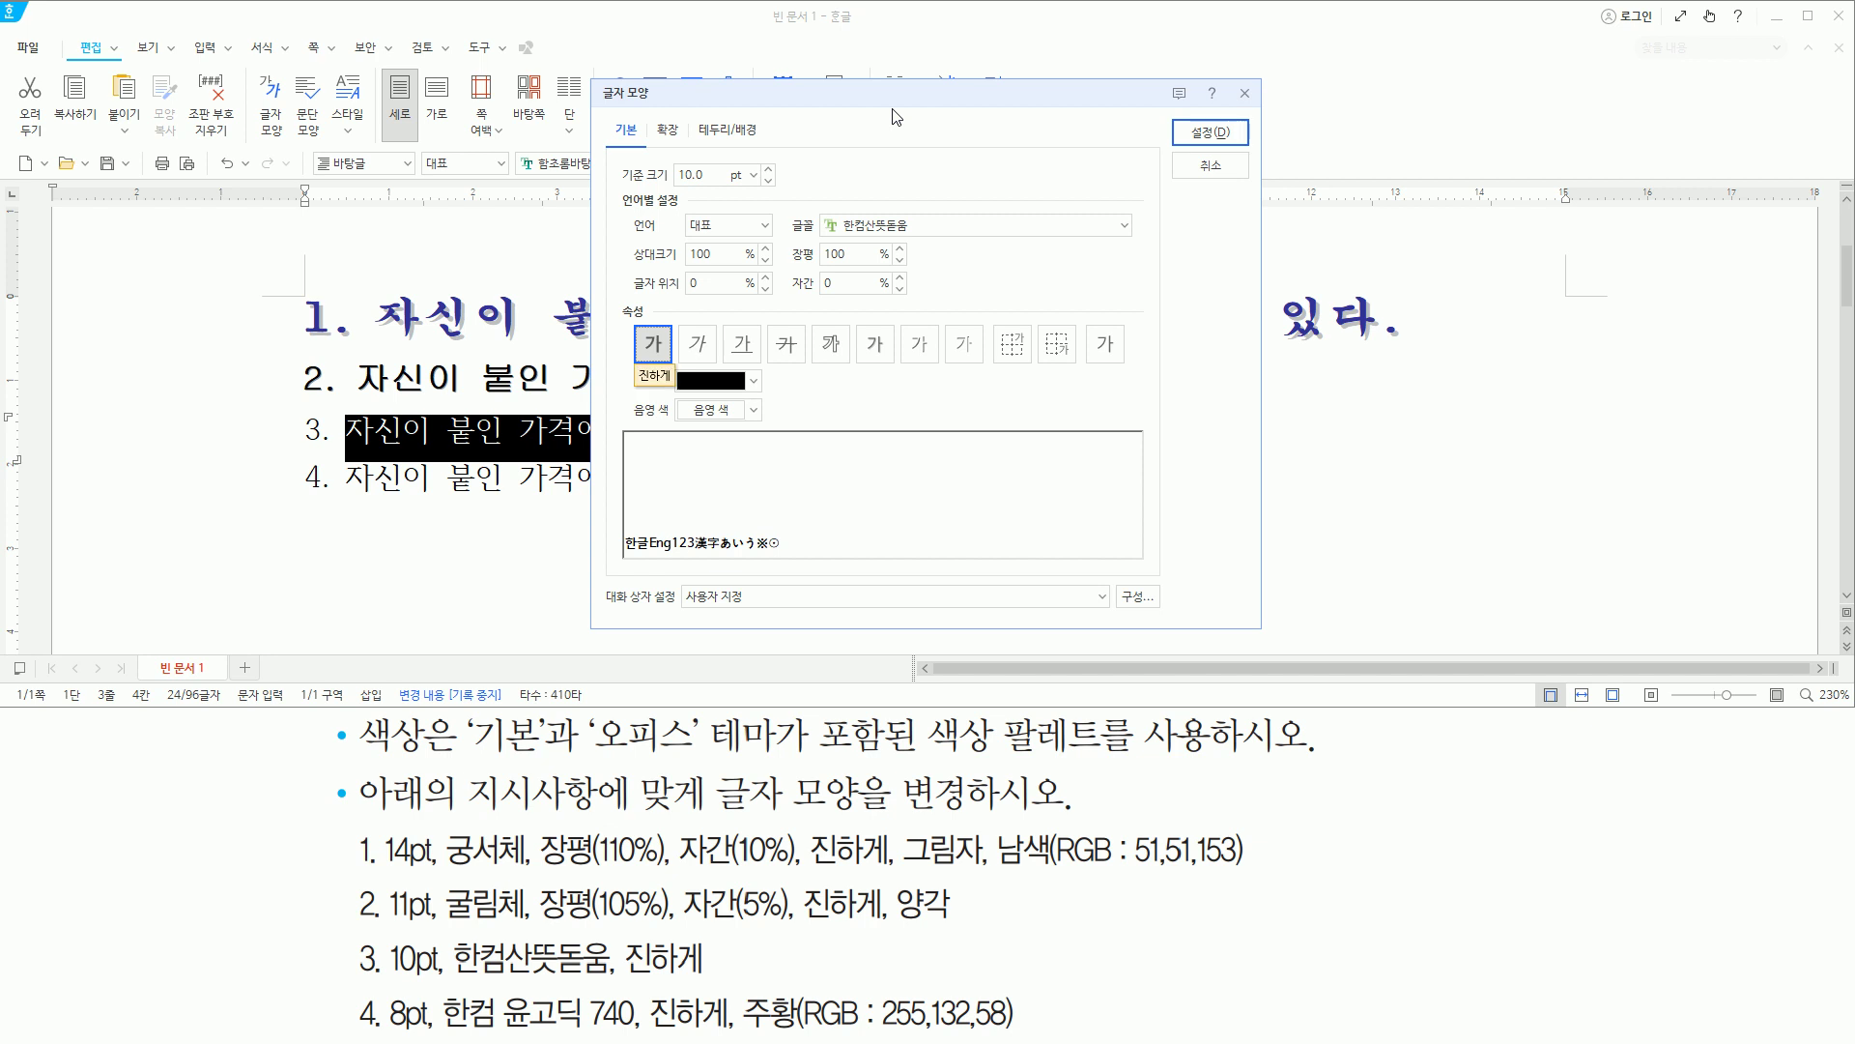
{"action": "key", "text": "Return"}
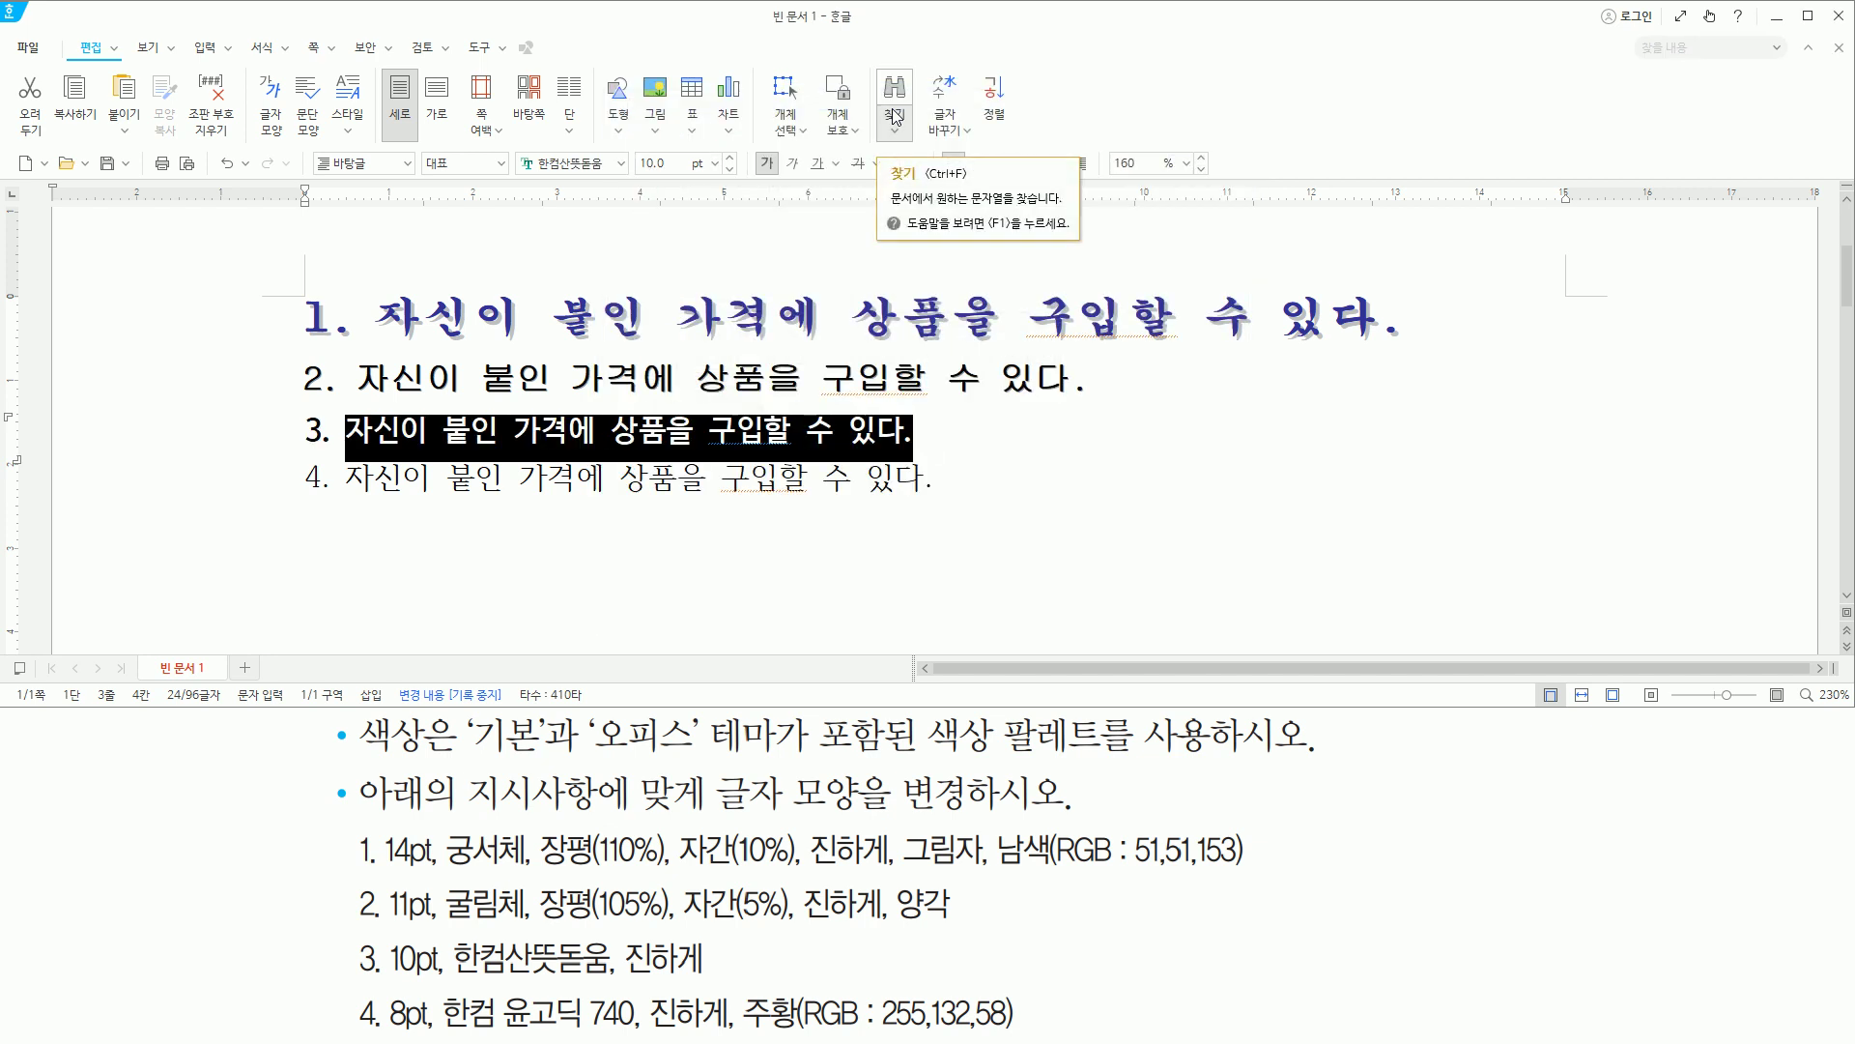
Select the sentence of item 4 without its number and open the 글자 모양 character formatting settings for it.
{"action": "left_click", "coordinate": [1013, 500]}
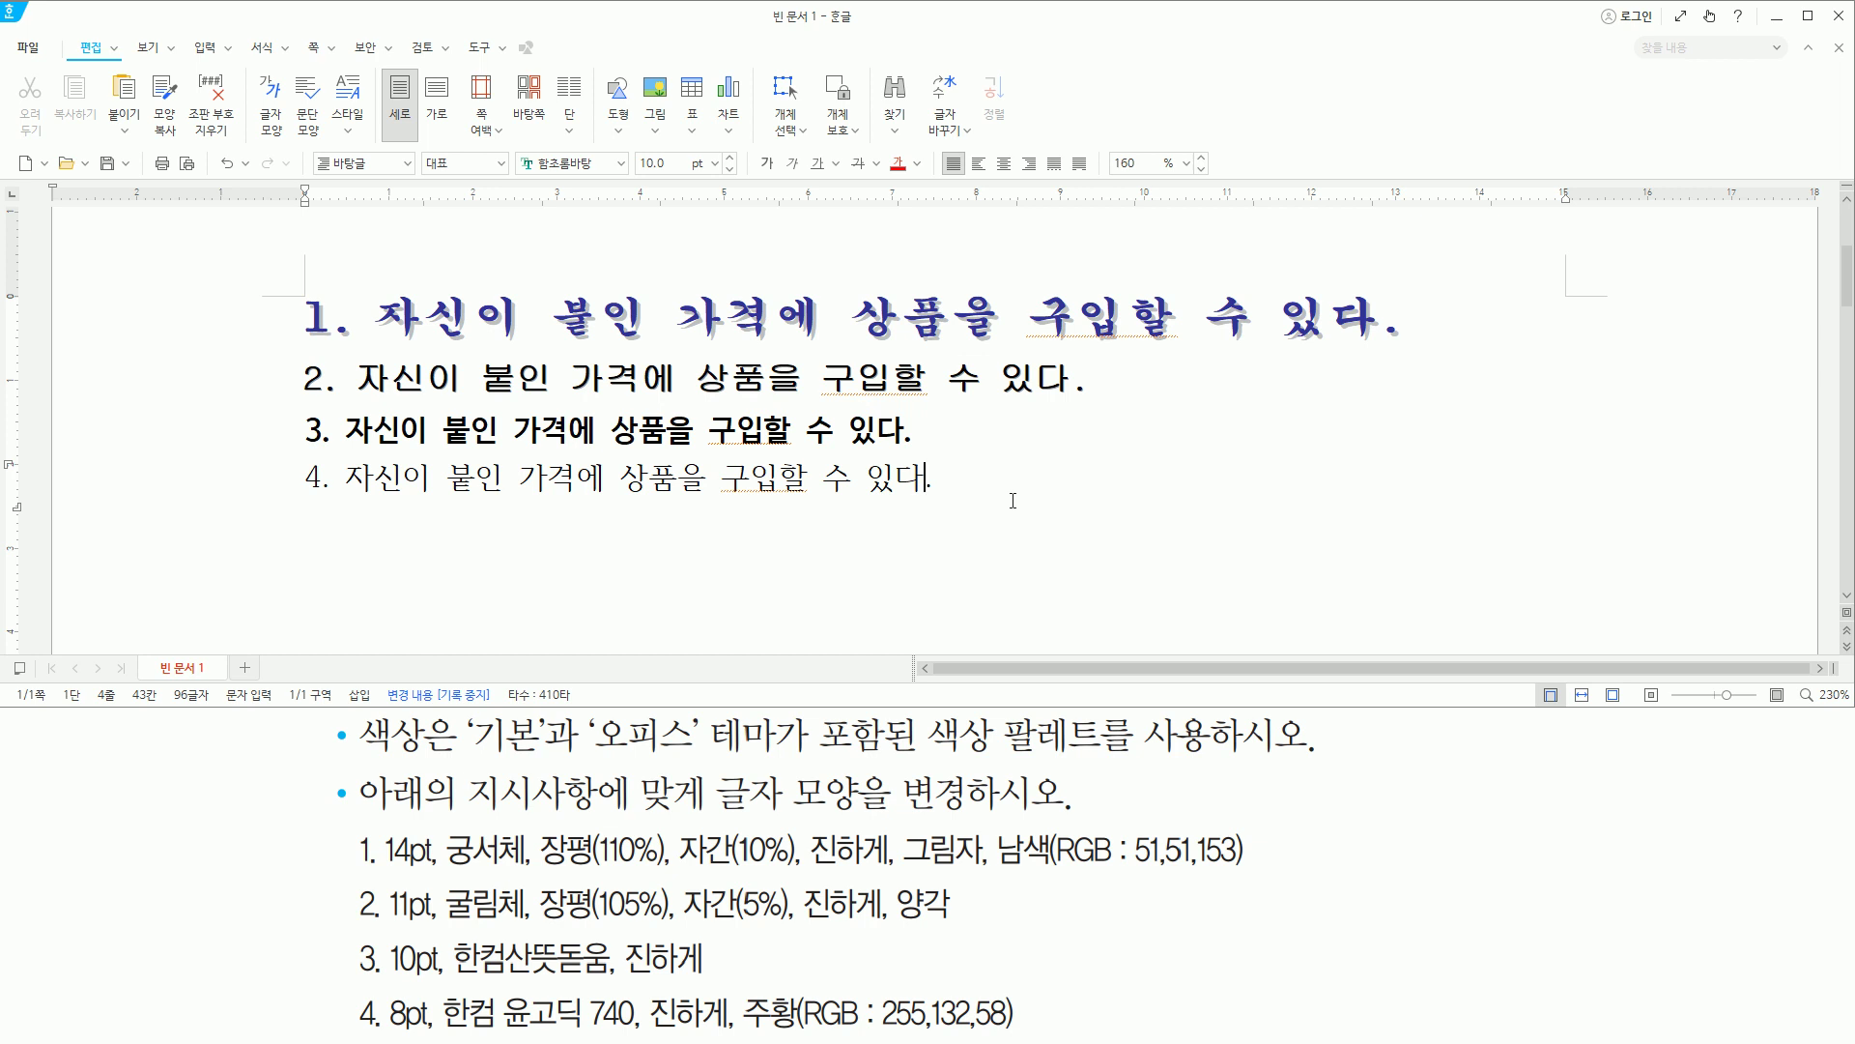
{"action": "left_click", "coordinate": [922, 464]}
{"action": "mouse_move", "coordinate": [338, 459]}
{"action": "left_mouse_down"}
{"action": "mouse_move", "coordinate": [363, 492]}
{"action": "mouse_move", "coordinate": [931, 481]}
{"action": "mouse_move", "coordinate": [942, 497]}
{"action": "left_mouse_up"}
{"action": "key", "text": "Escape"}
{"action": "key", "text": "ctrl+shift+Left"}
{"action": "key", "text": "ctrl+shift+Left"}
{"action": "key", "text": "ctrl+shift+Left"}
{"action": "key", "text": "ctrl+shift+Left"}
{"action": "key", "text": "ctrl+shift+Left"}
{"action": "key", "text": "ctrl+shift+Left"}
{"action": "key", "text": "ctrl+shift+Left"}
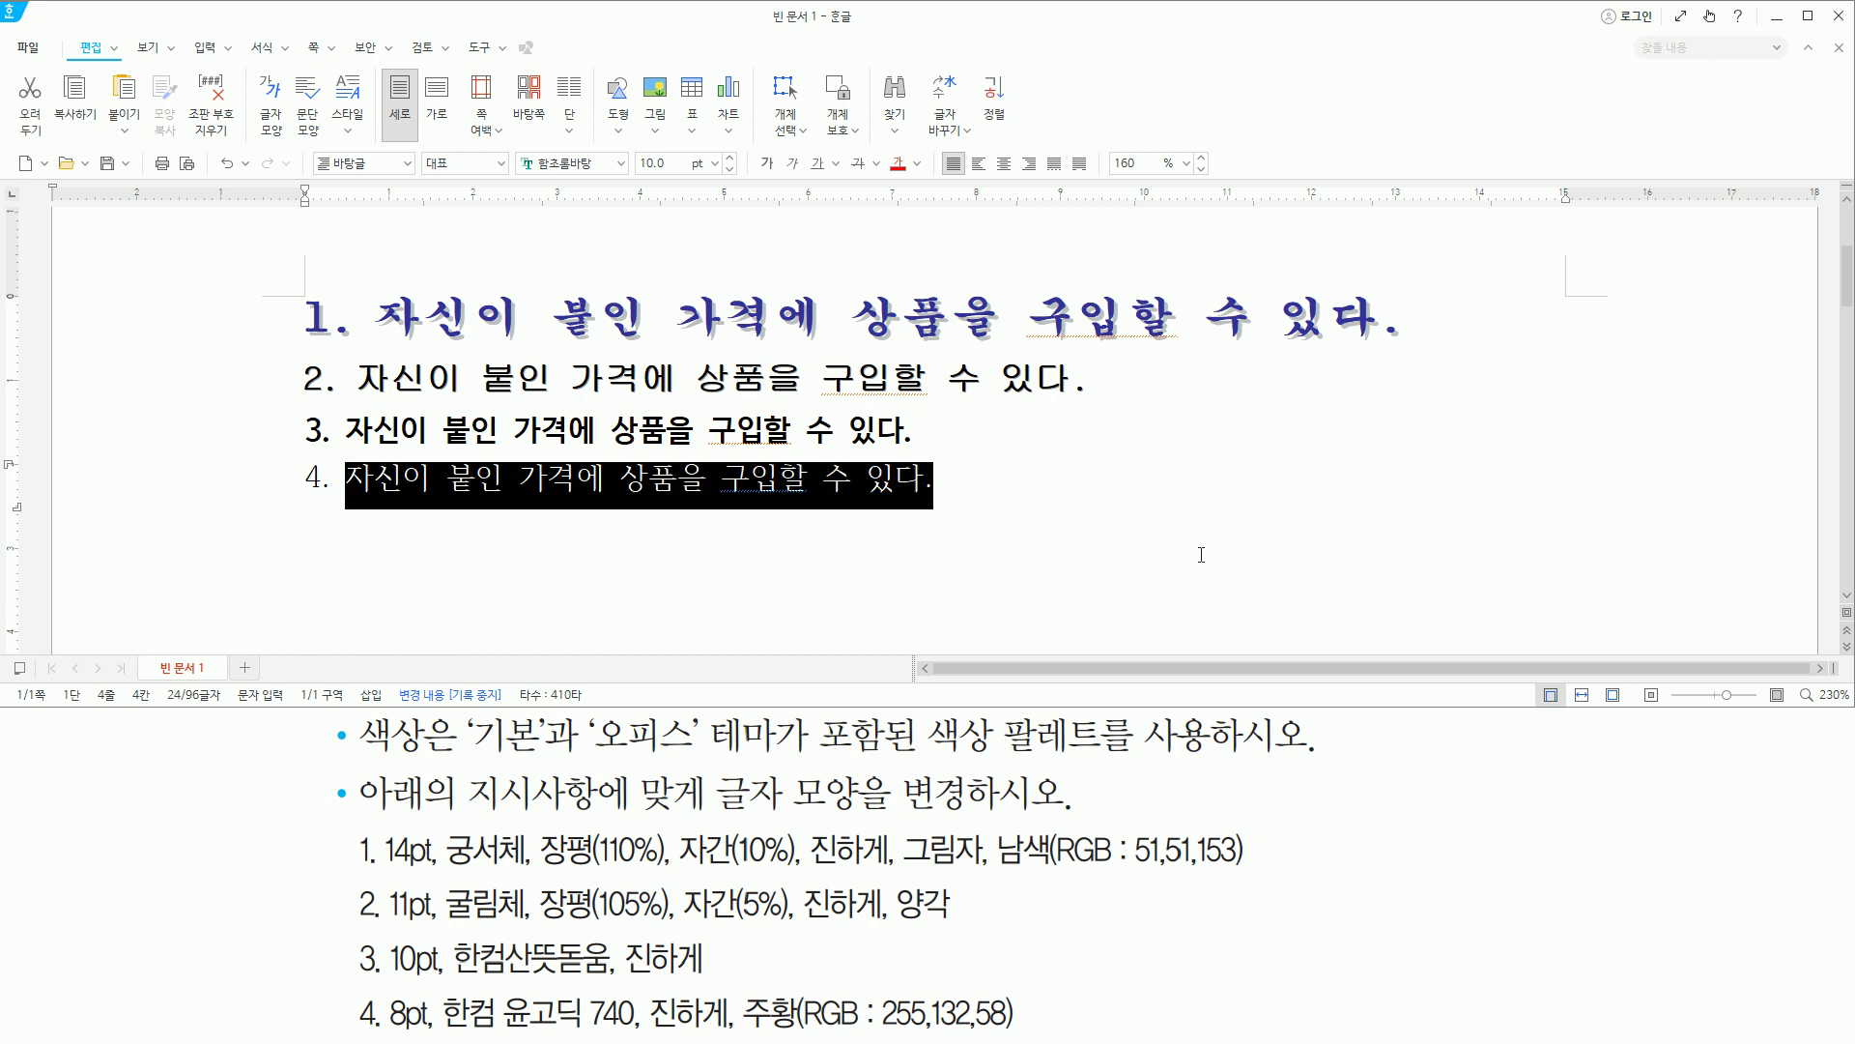
{"action": "key", "text": "alt+l"}
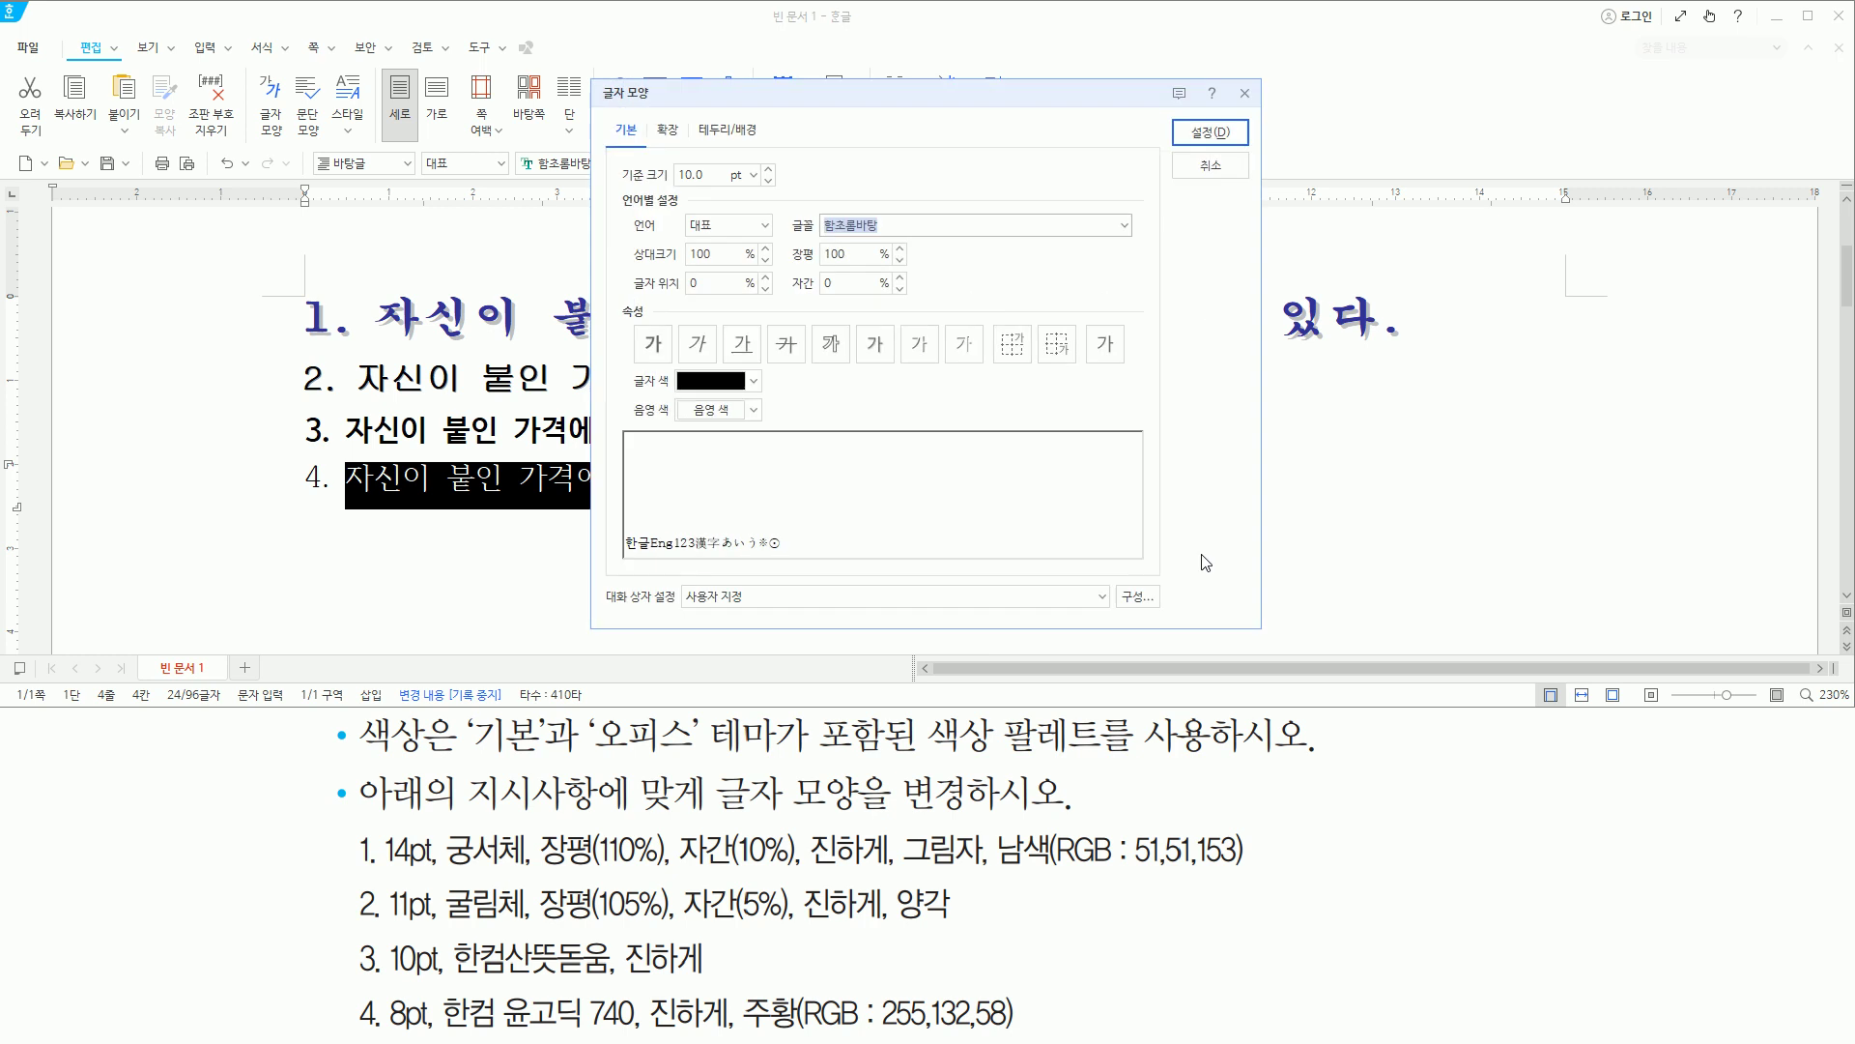
{"action": "left_click_drag", "start_coordinate": [445, 1029], "coordinate": [635, 1032]}
{"action": "left_click_drag", "start_coordinate": [386, 988], "coordinate": [436, 1031]}
{"action": "mouse_move", "coordinate": [650, 988]}
{"action": "left_mouse_down"}
{"action": "mouse_move", "coordinate": [684, 1027]}
{"action": "mouse_move", "coordinate": [725, 1032]}
{"action": "mouse_move", "coordinate": [1010, 1032]}
{"action": "left_mouse_up"}
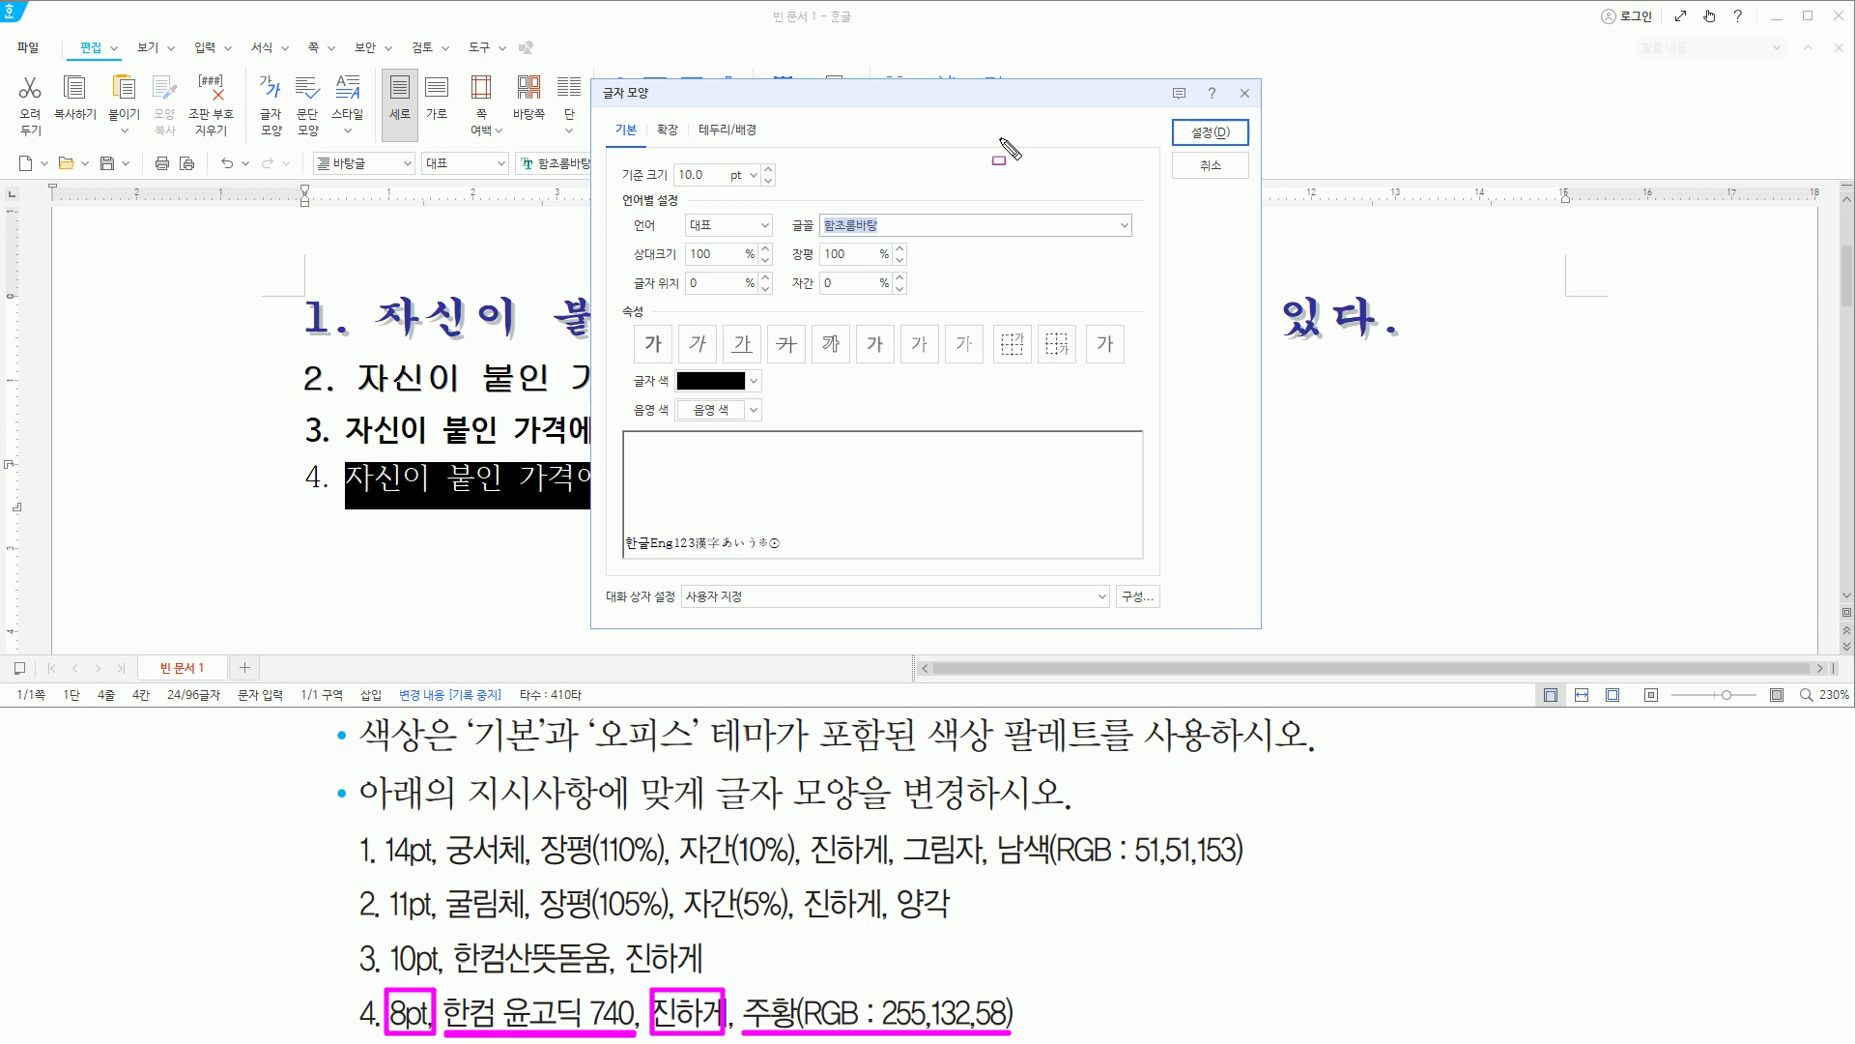
{"action": "key", "text": "Escape"}
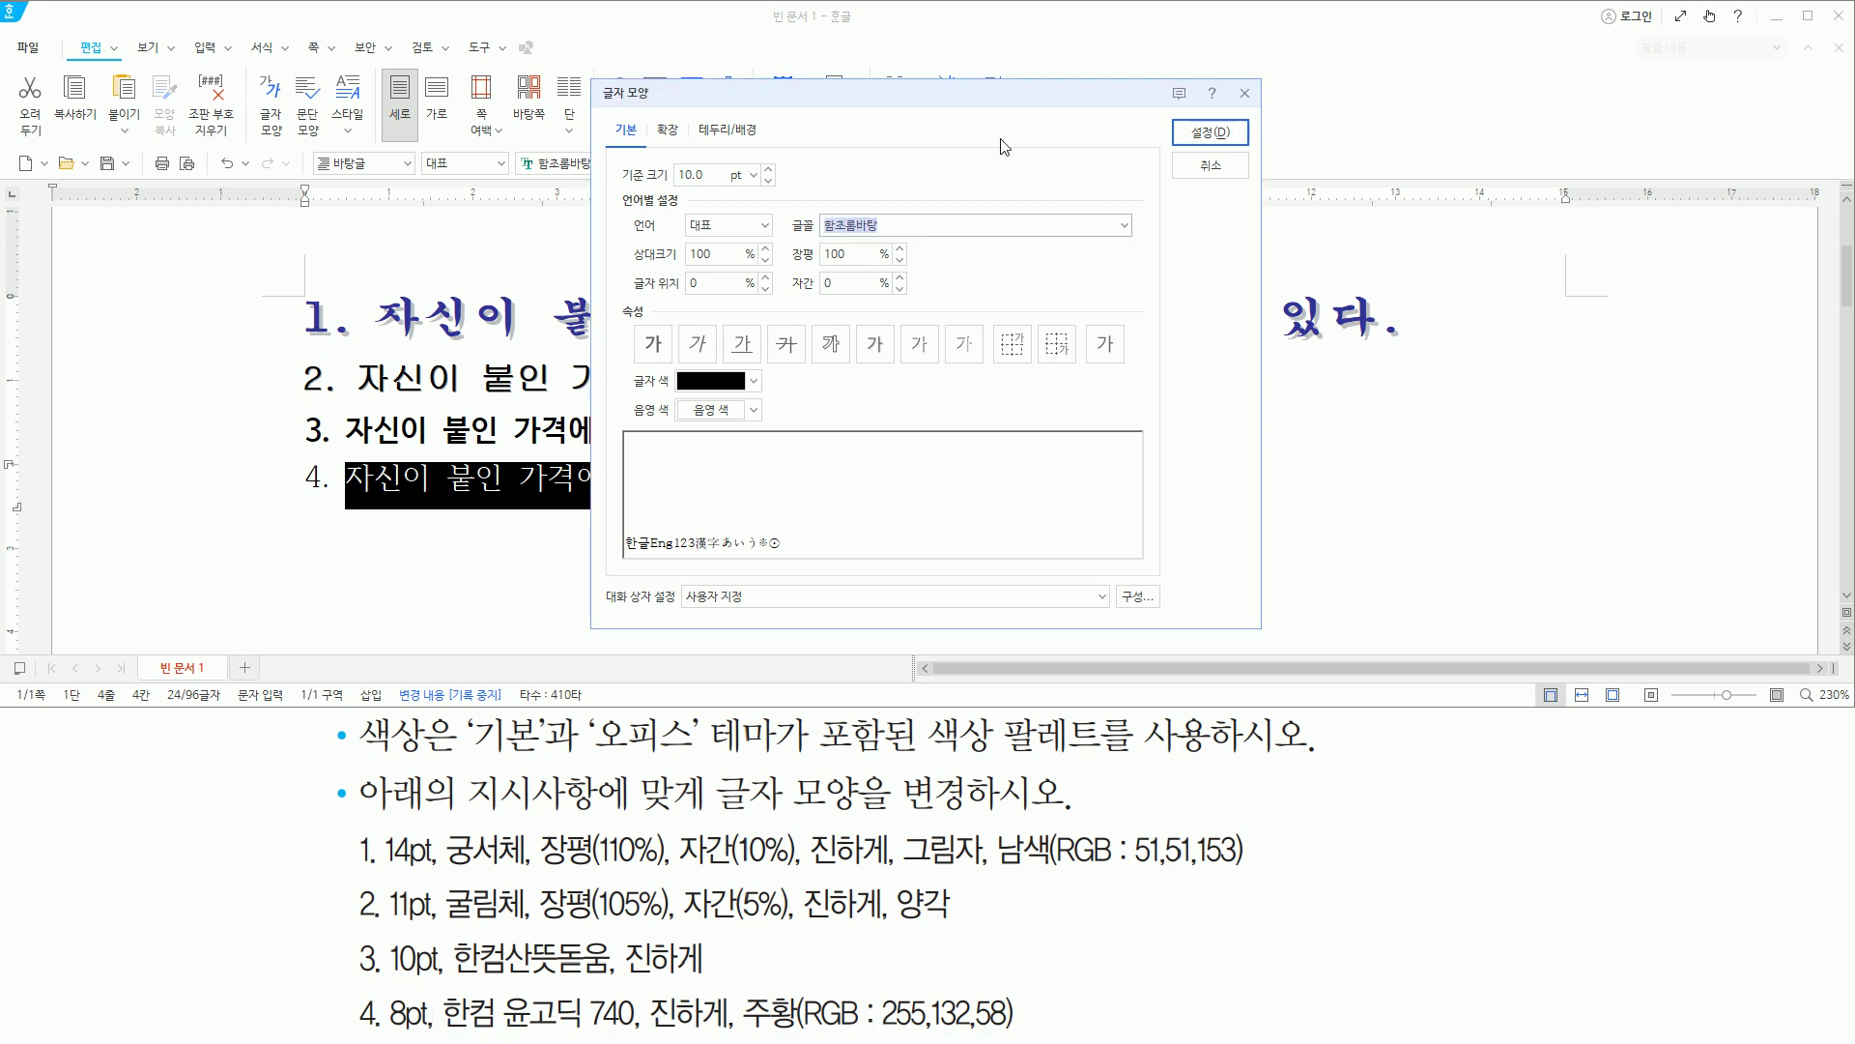
Set the item 4 sentence's font to 한컴 윤고딕 740.
{"action": "type", "text": "한ㅋ"}
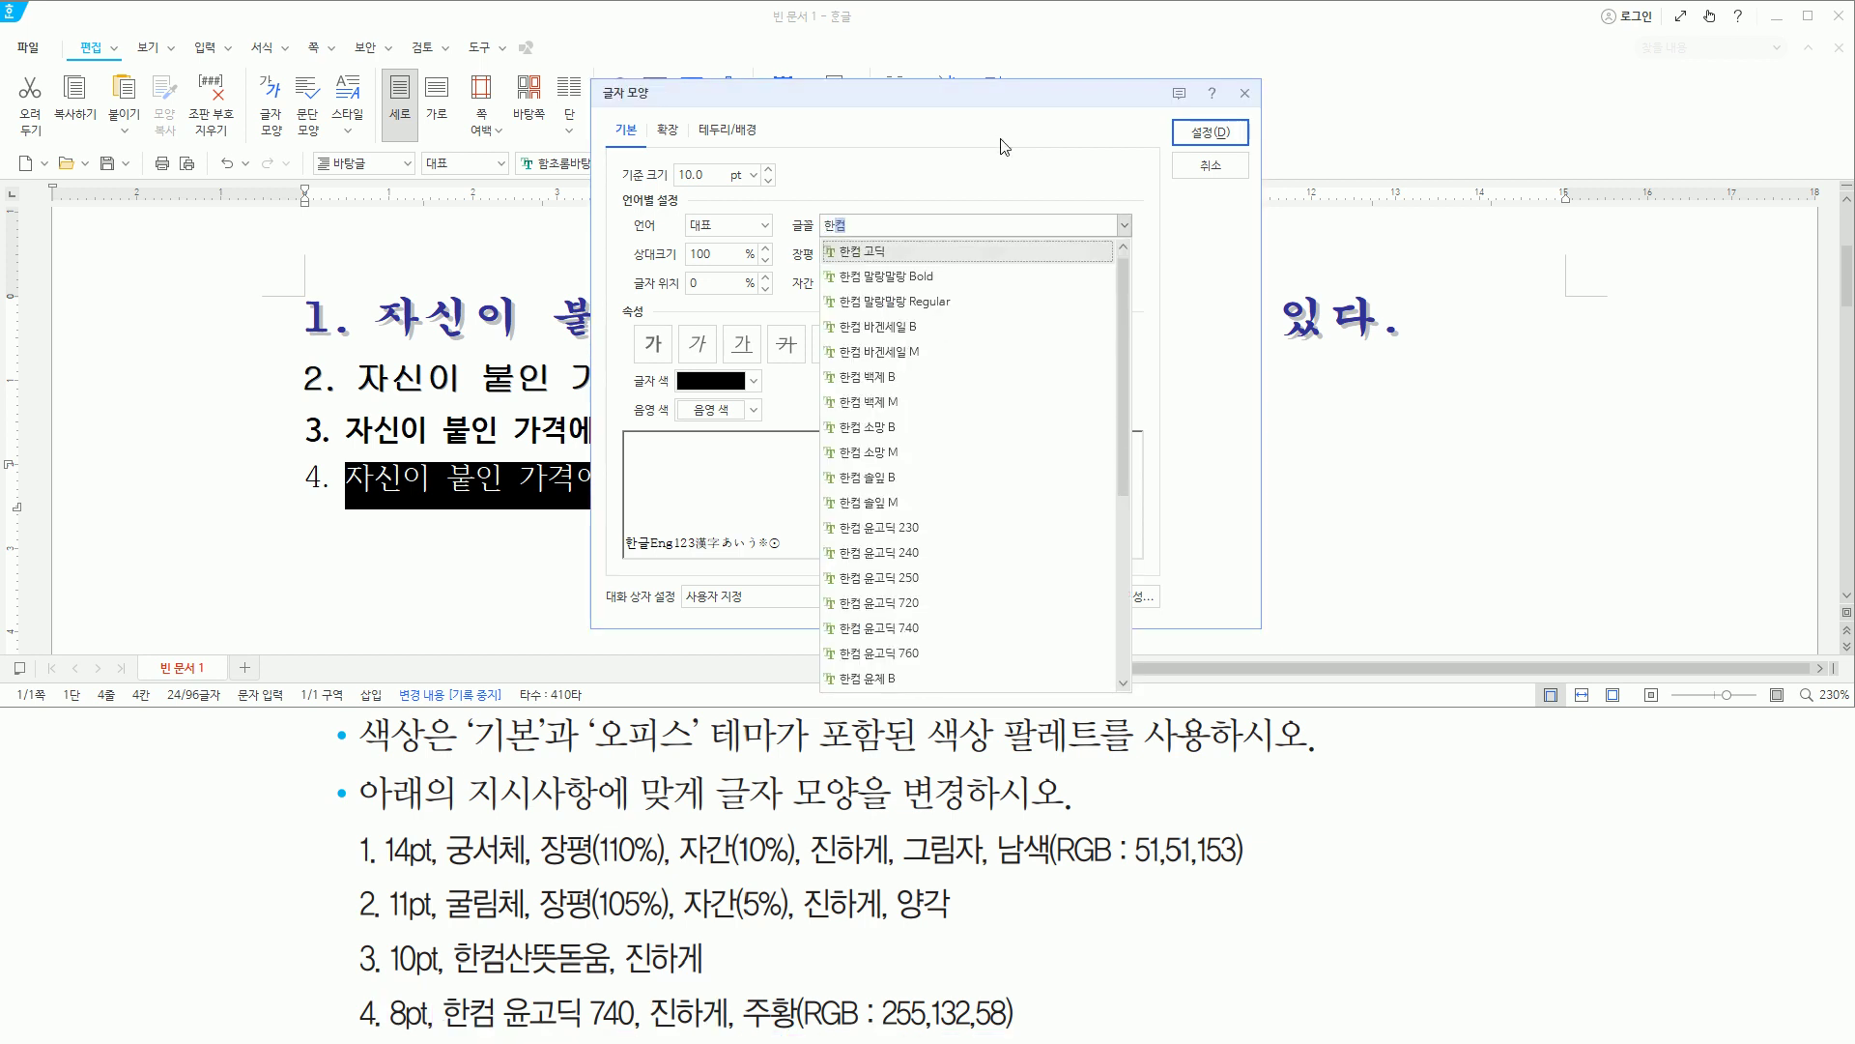
{"action": "type", "text": " 윤고"}
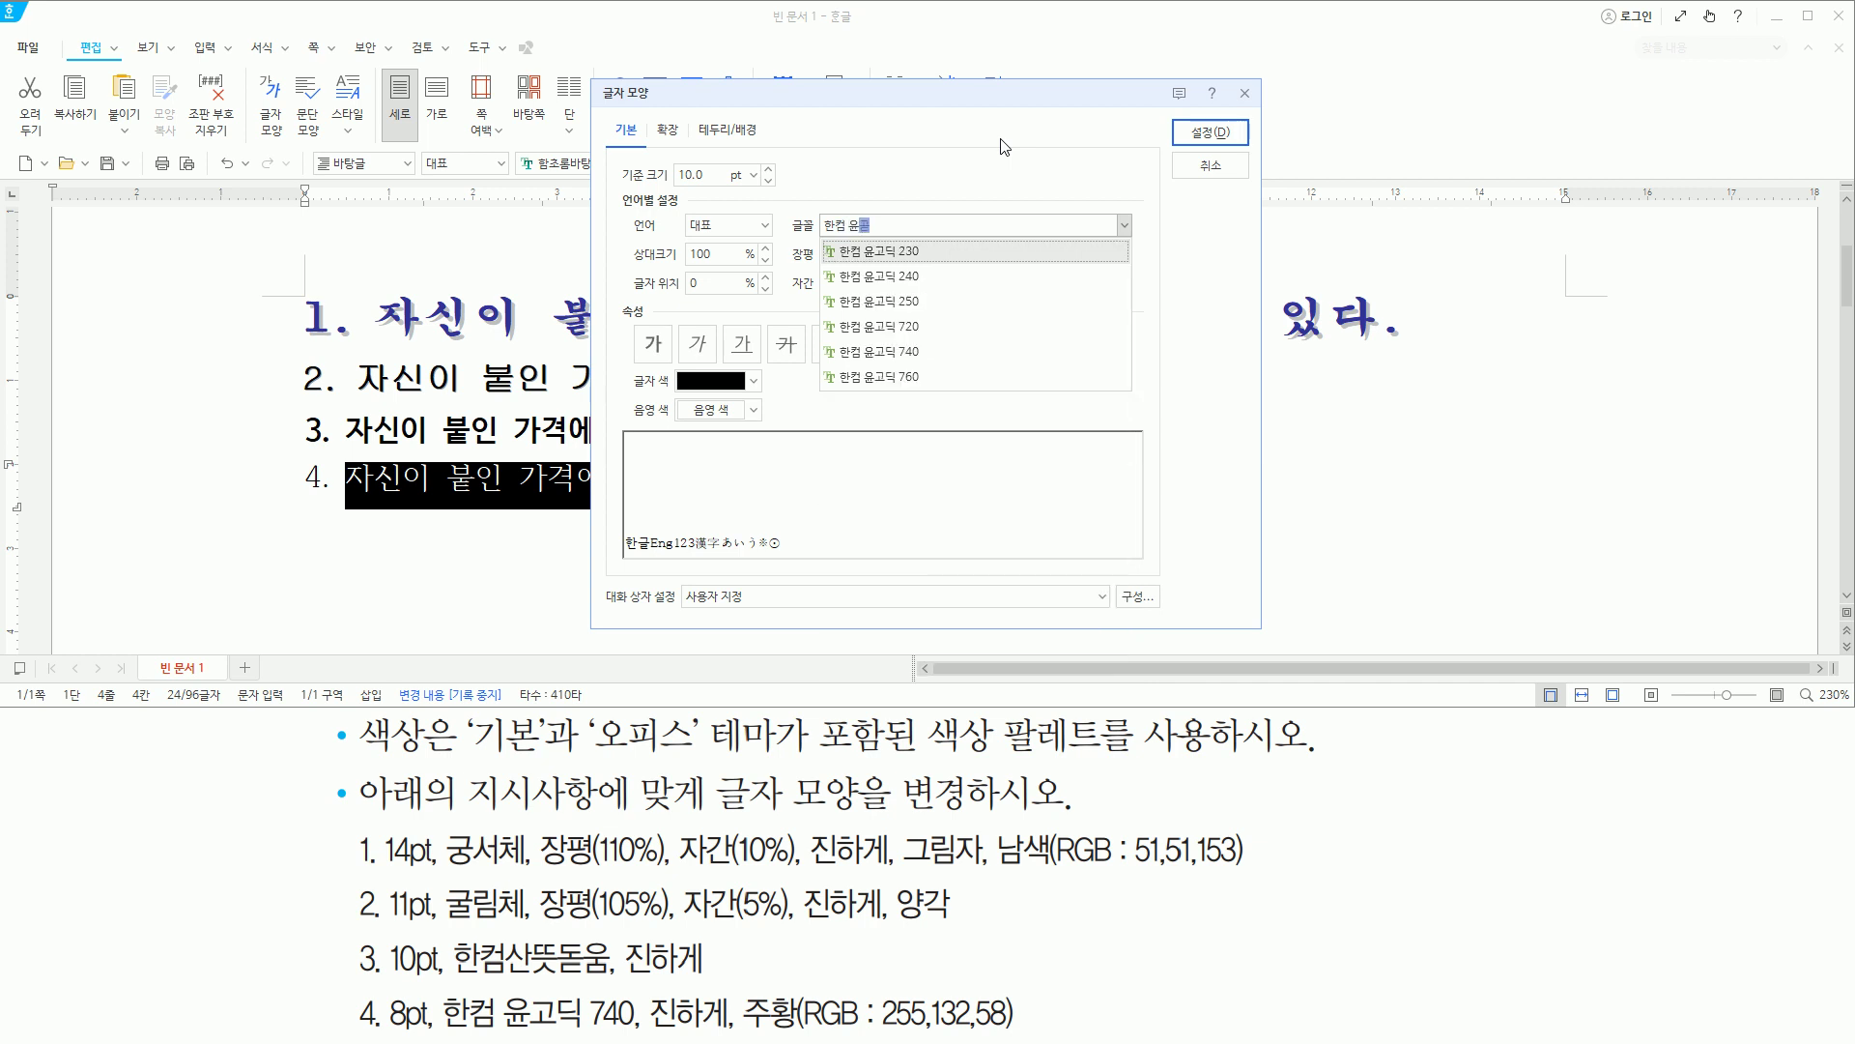
{"action": "type", "text": "딕 740"}
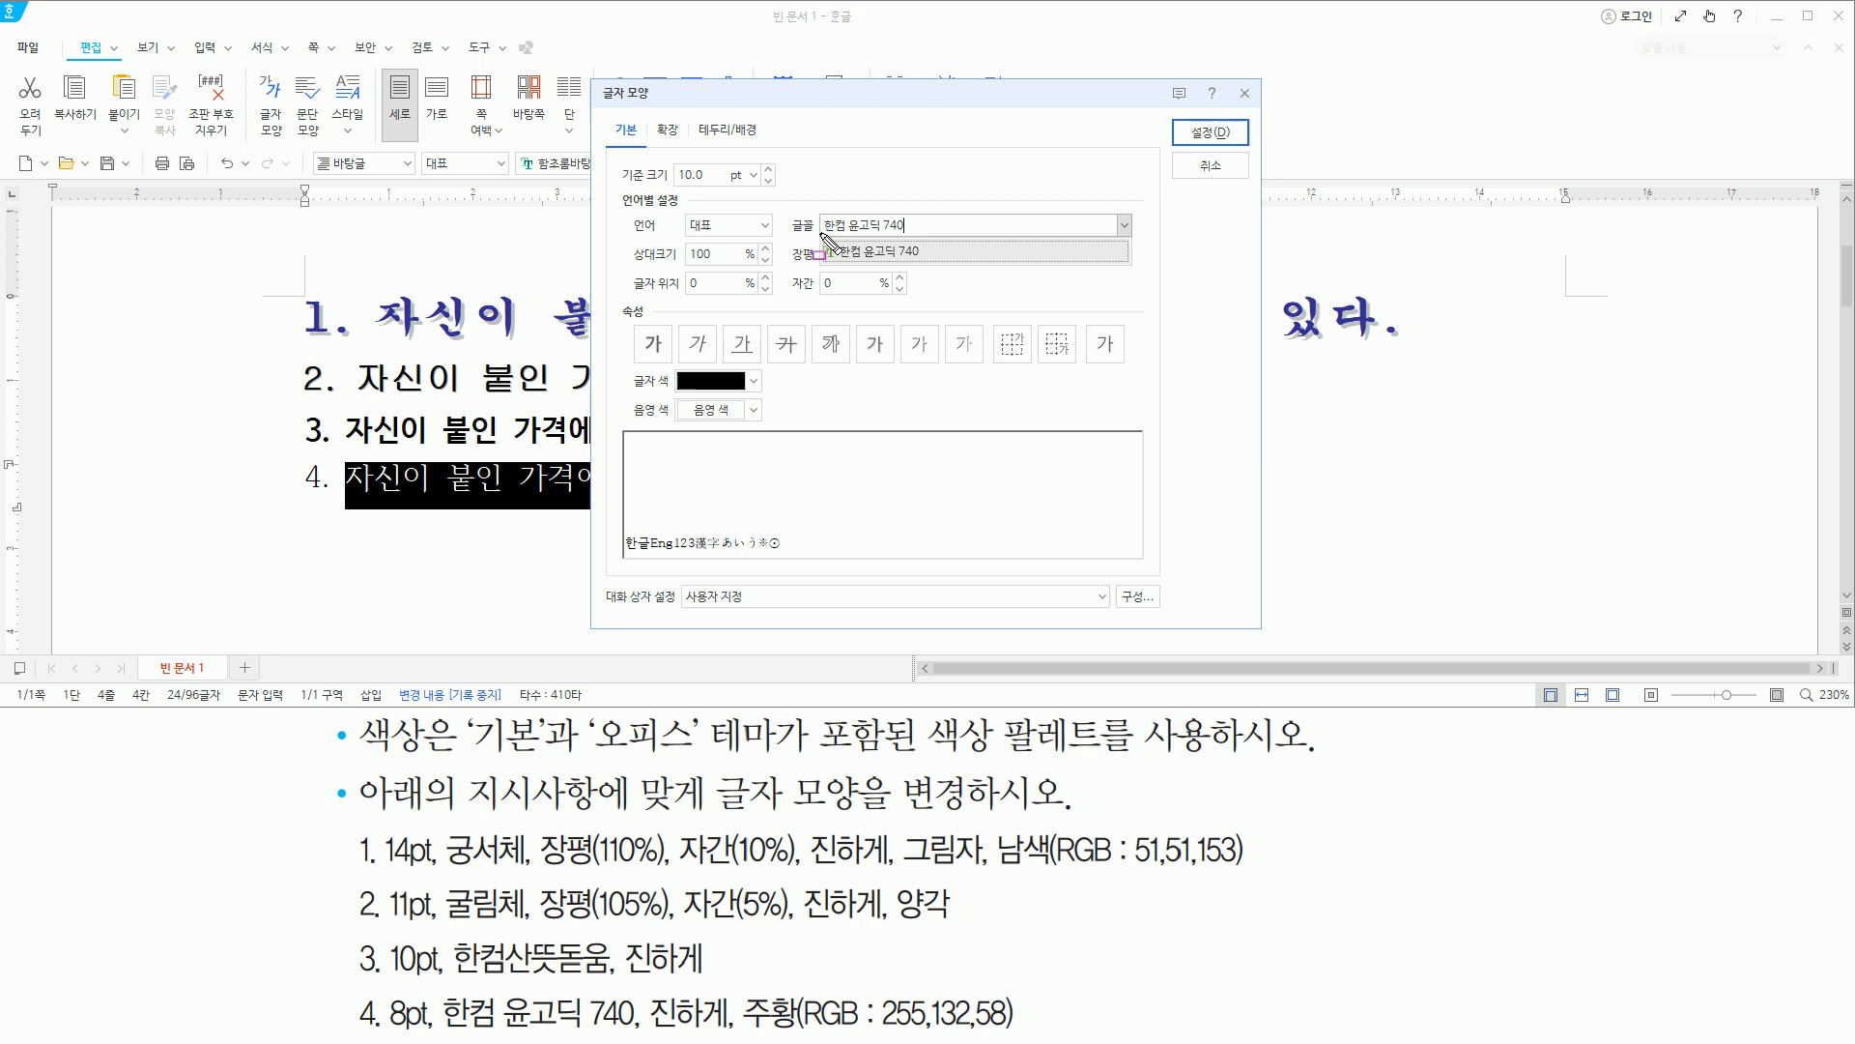
{"action": "left_click_drag", "start_coordinate": [820, 234], "coordinate": [906, 234]}
{"action": "left_click_drag", "start_coordinate": [446, 1026], "coordinate": [633, 1026]}
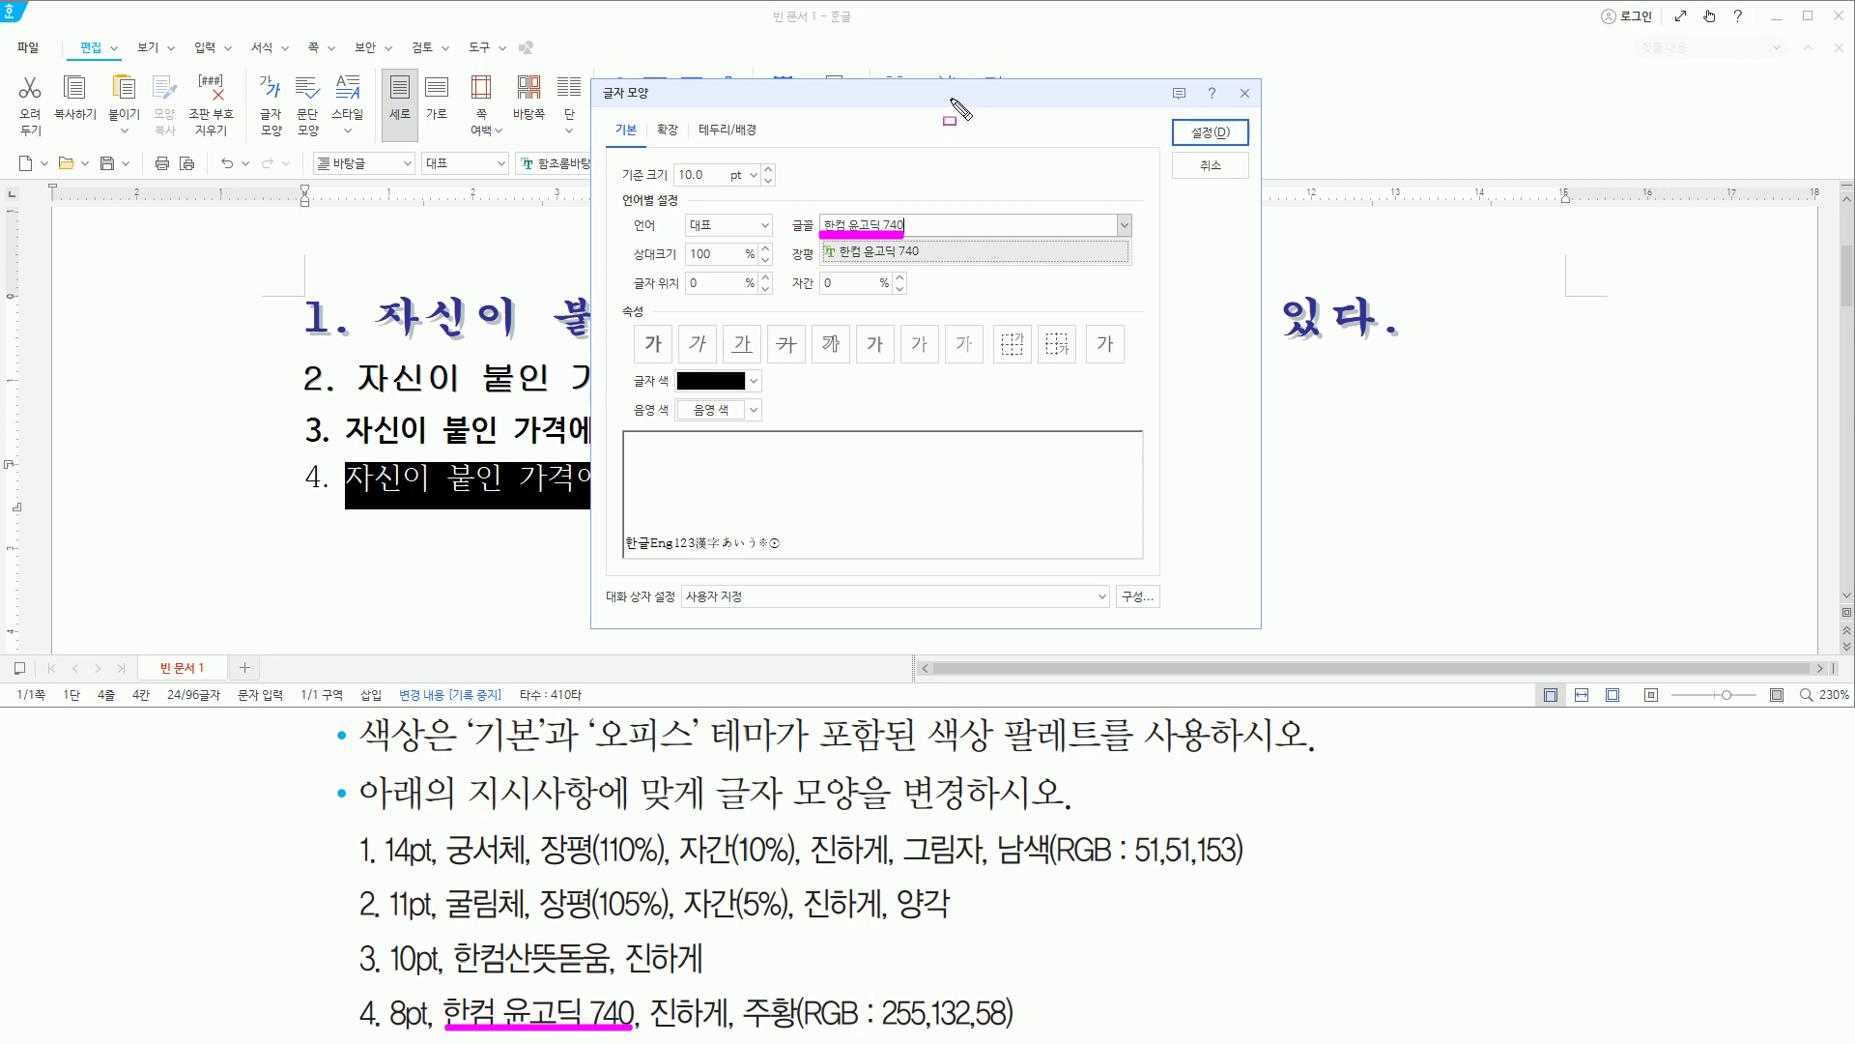
{"action": "key", "text": "Return"}
{"action": "left_click", "coordinate": [943, 224]}
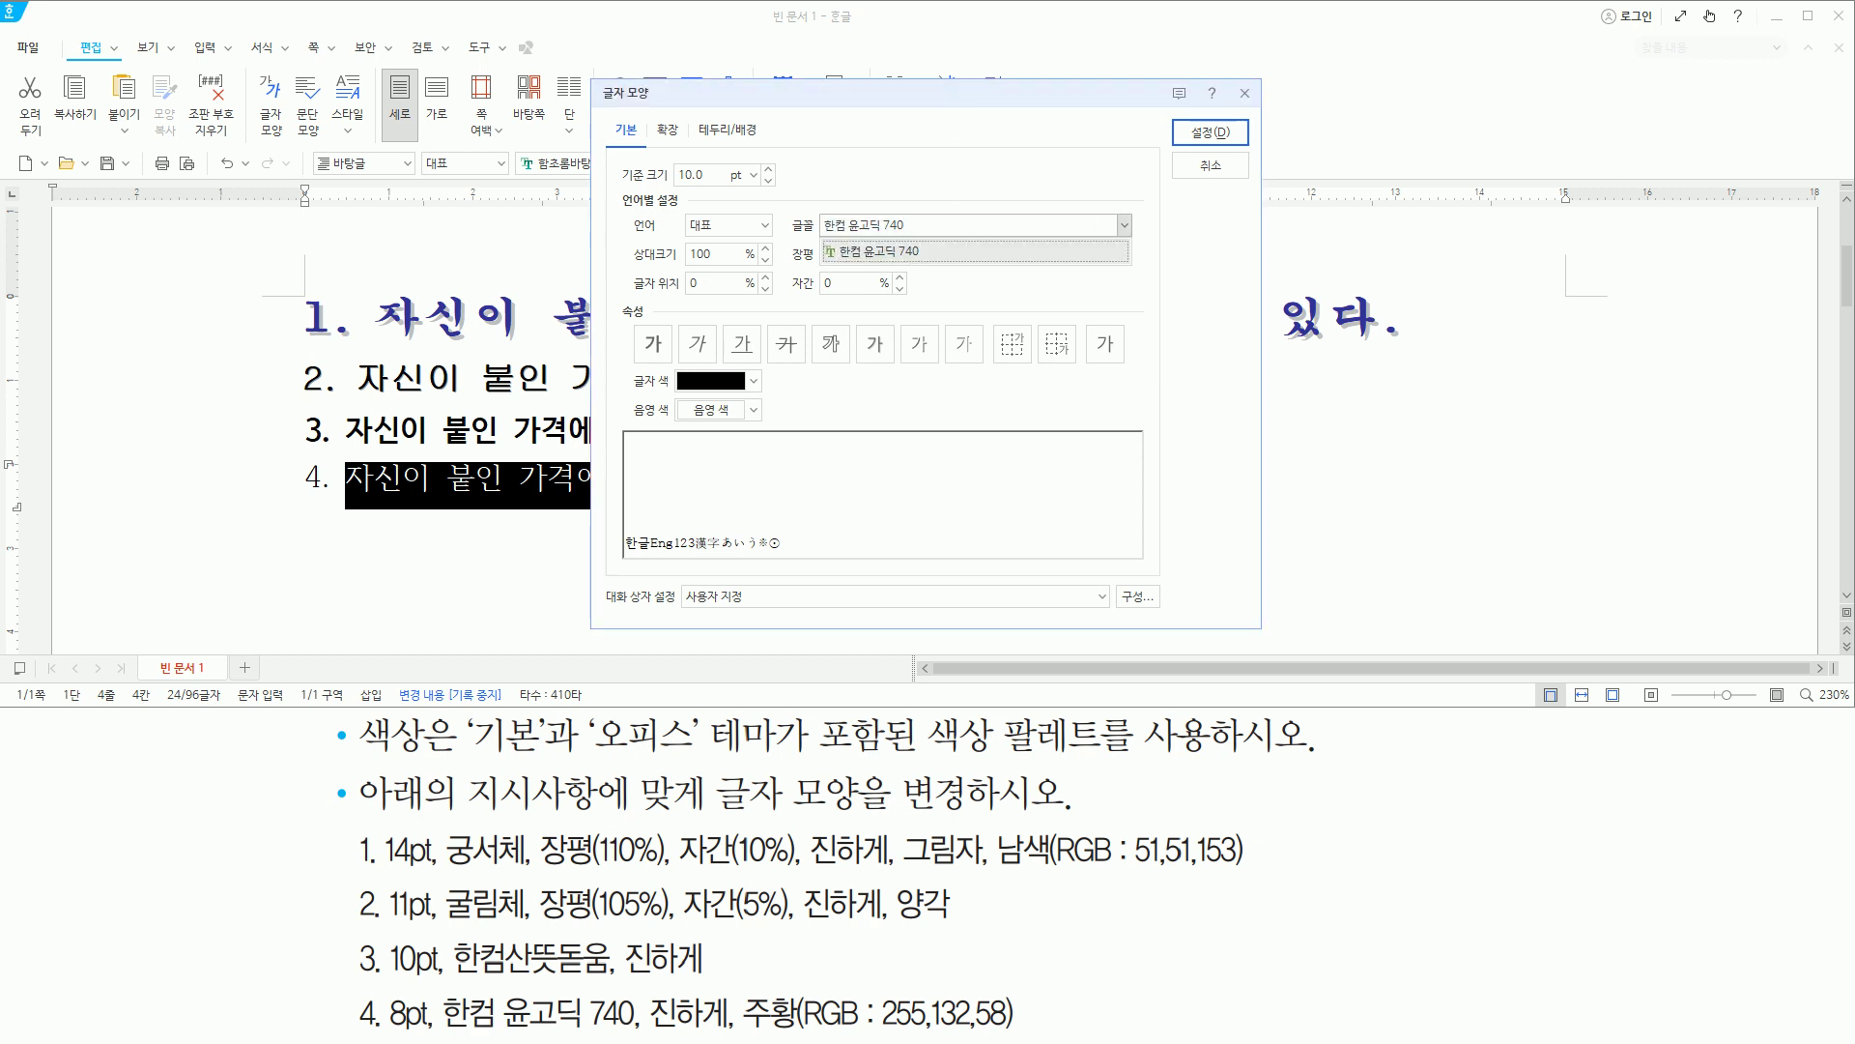
{"action": "key", "text": "Return"}
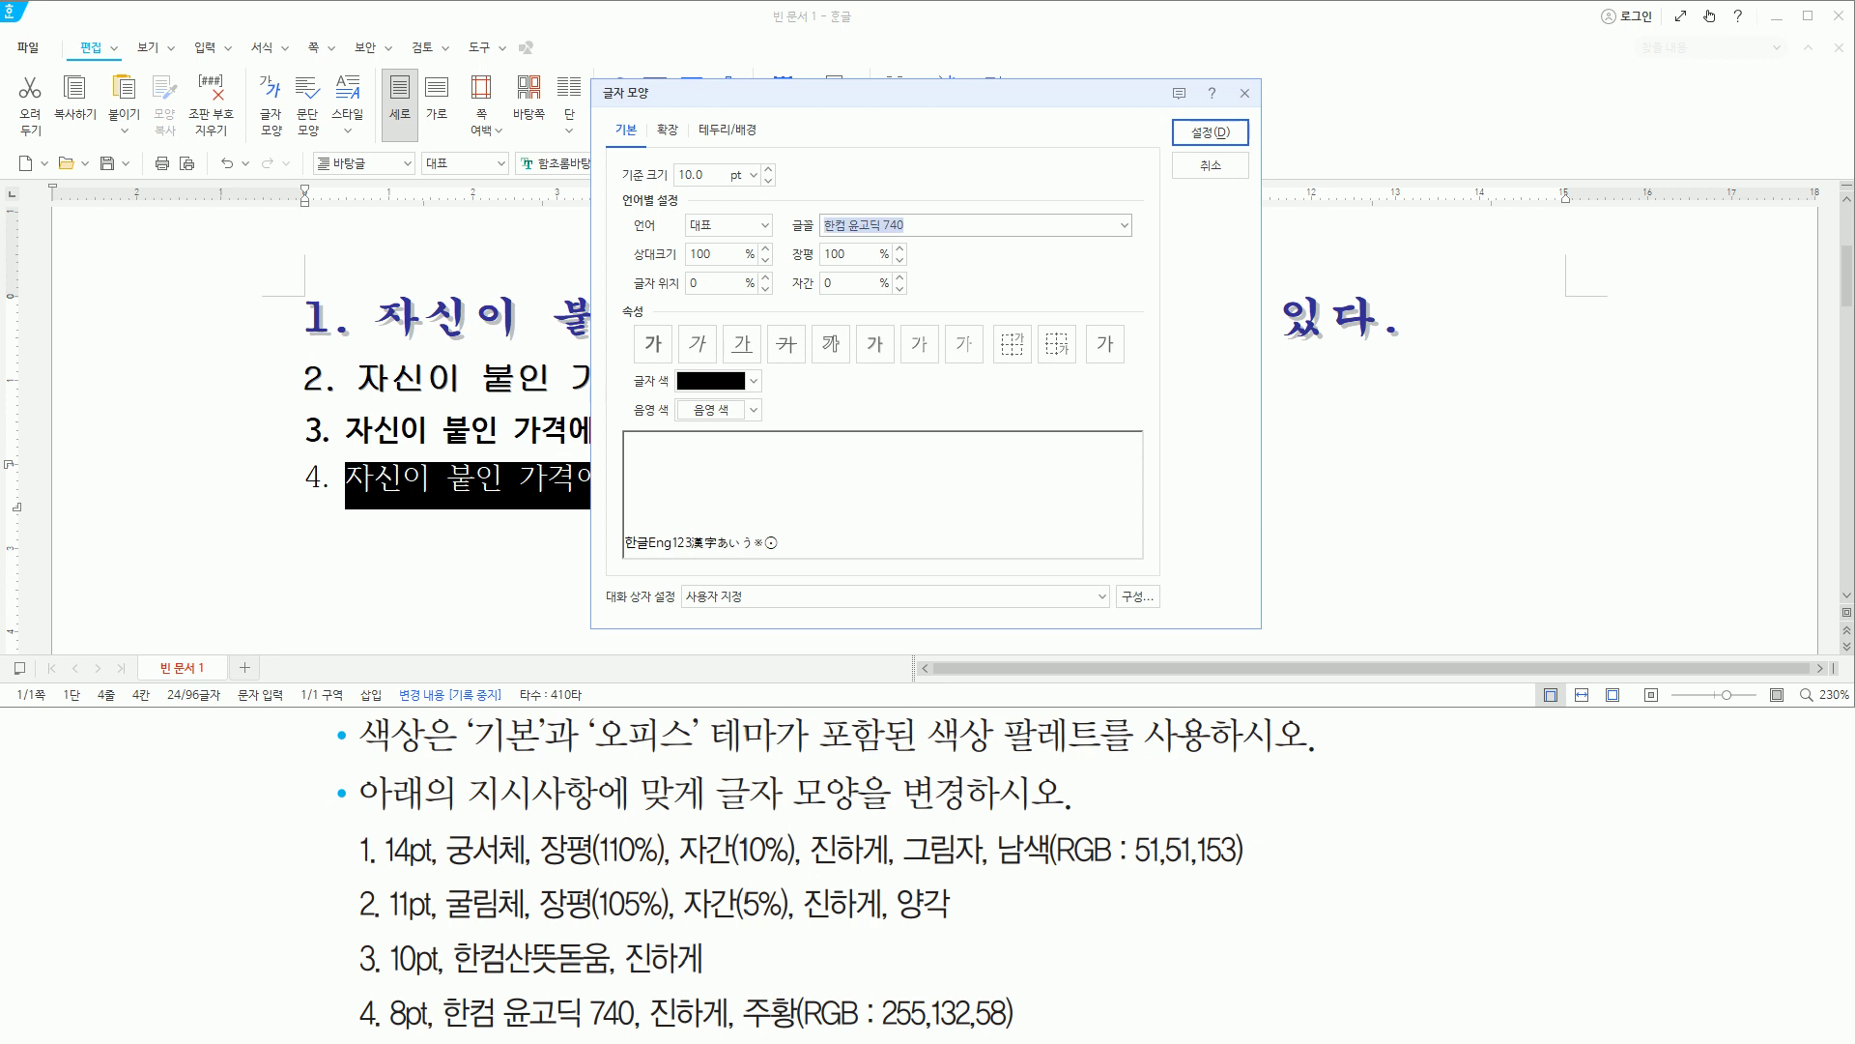
Set the item 4 sentence's base size to 8 pt and turn on the bold (진하게) attribute.
{"action": "key", "text": "alt"}
{"action": "type", "text": "z"}
{"action": "type", "text": "8"}
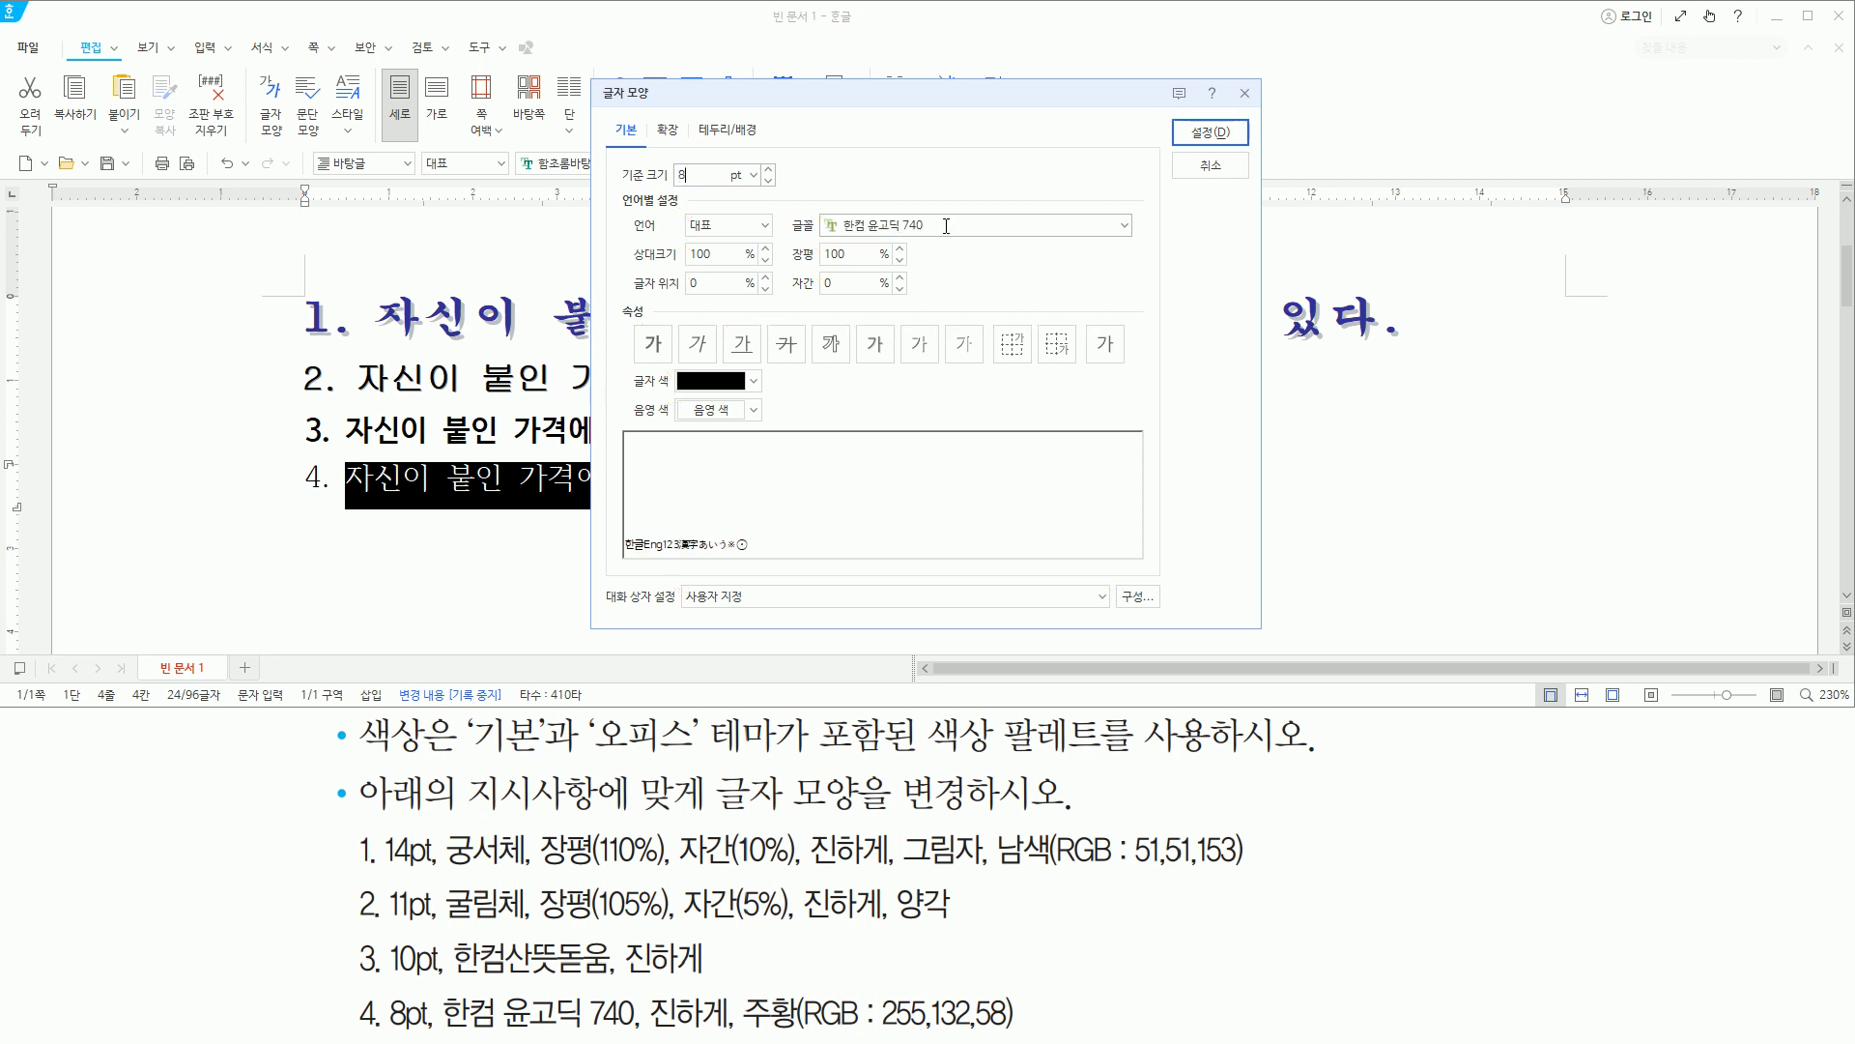
{"action": "key", "text": "alt"}
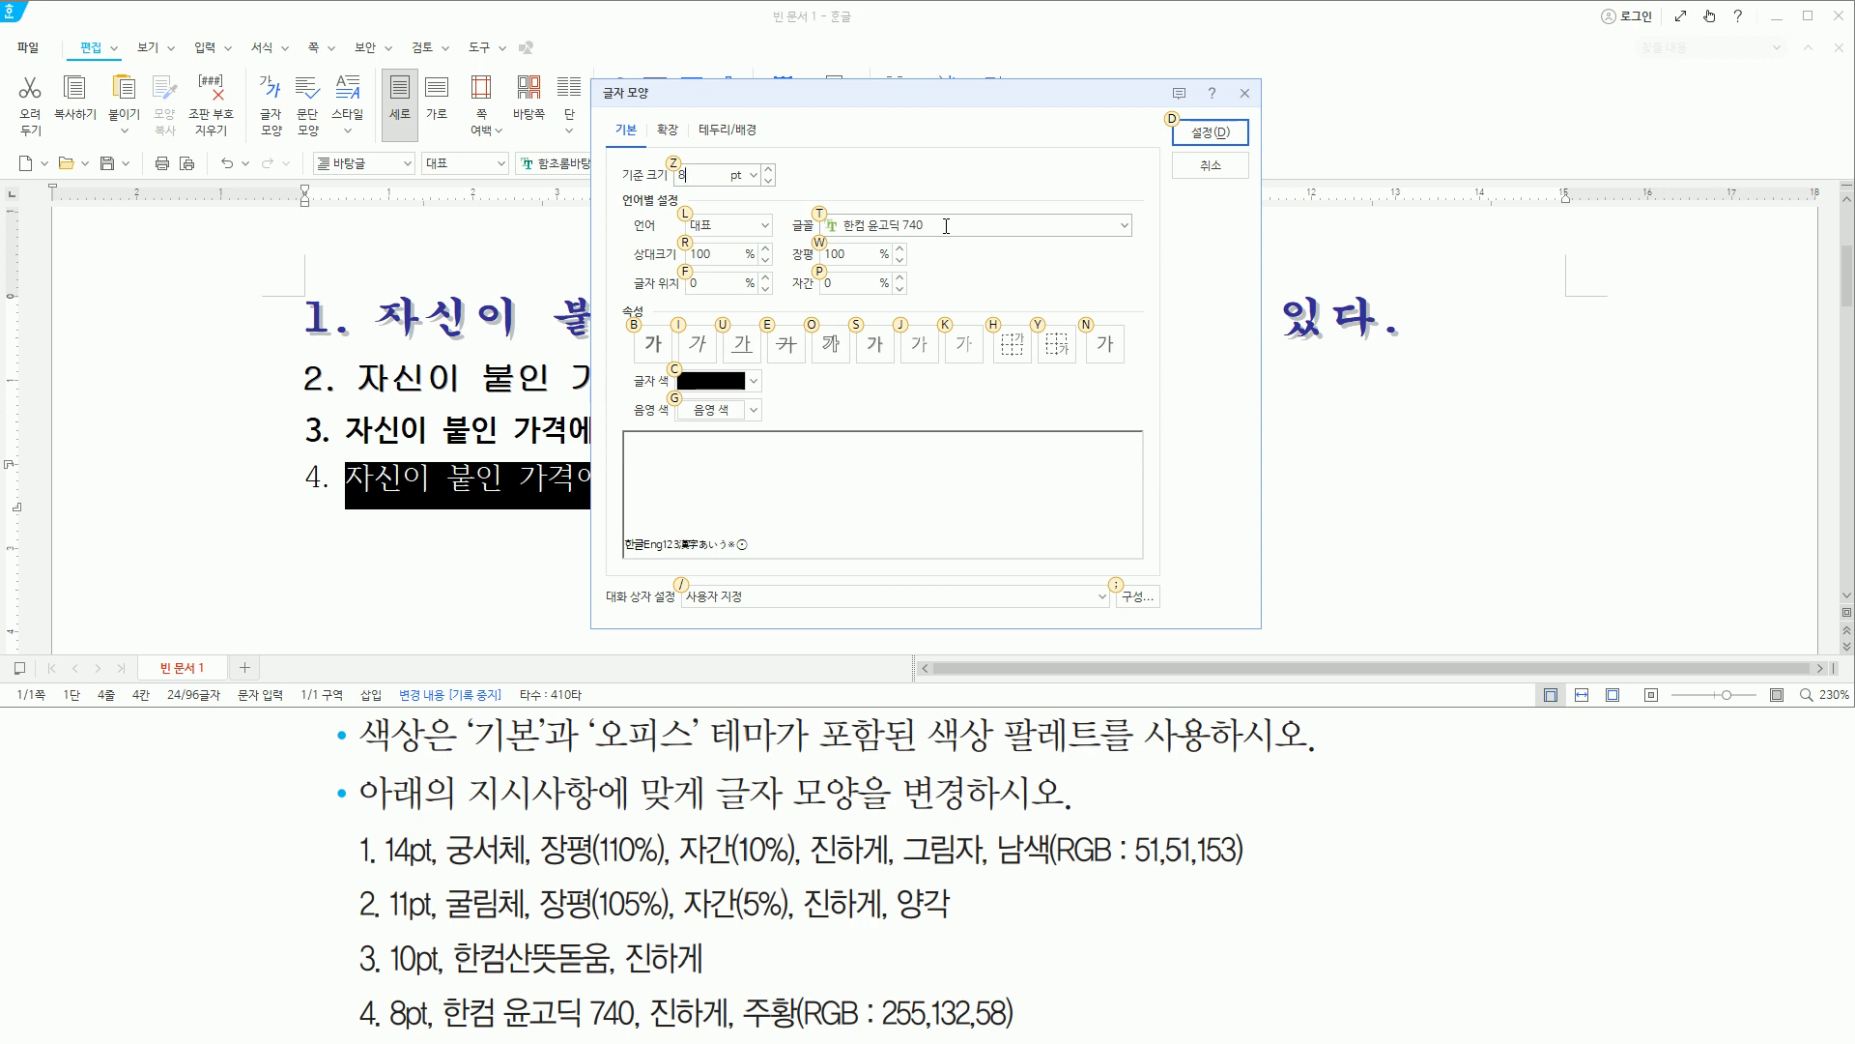
{"action": "key", "text": "b"}
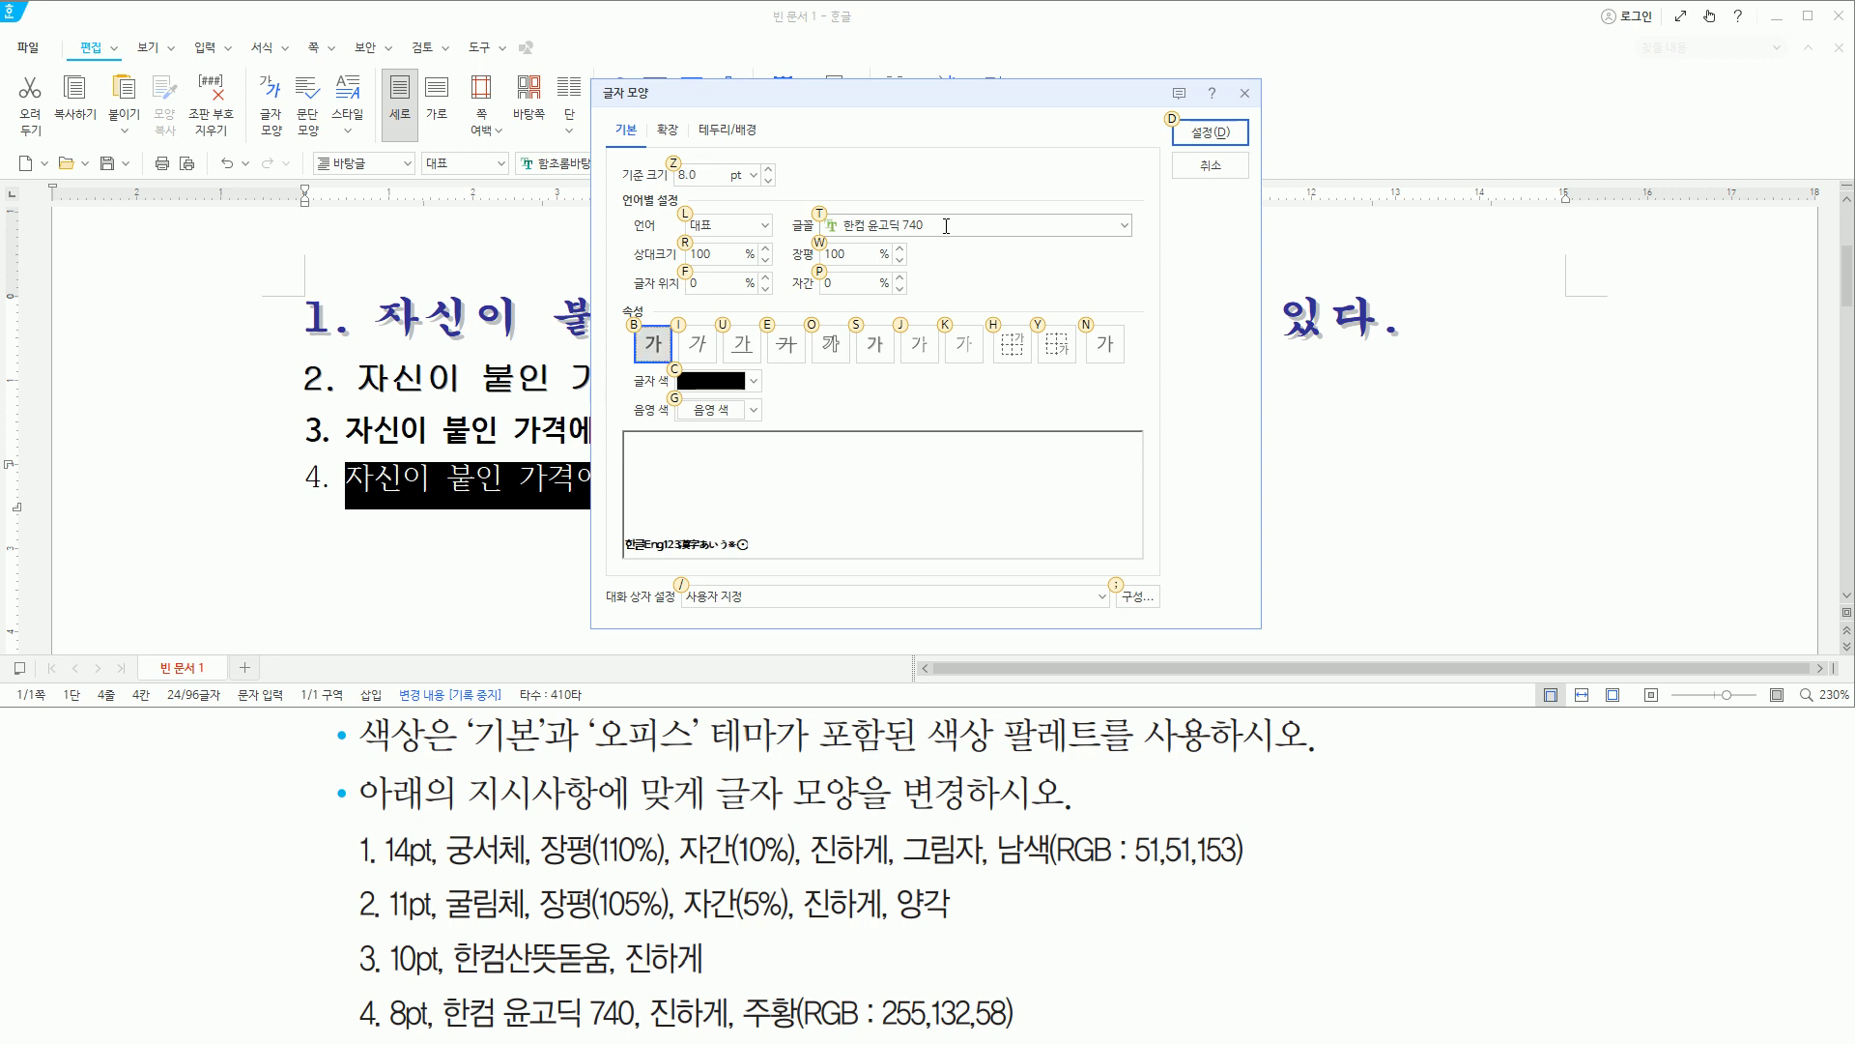
Compare the RGB value of the orange (주황) in the current text colour palette with the one required for item 4.
{"action": "left_click_drag", "start_coordinate": [779, 1032], "coordinate": [1028, 1030]}
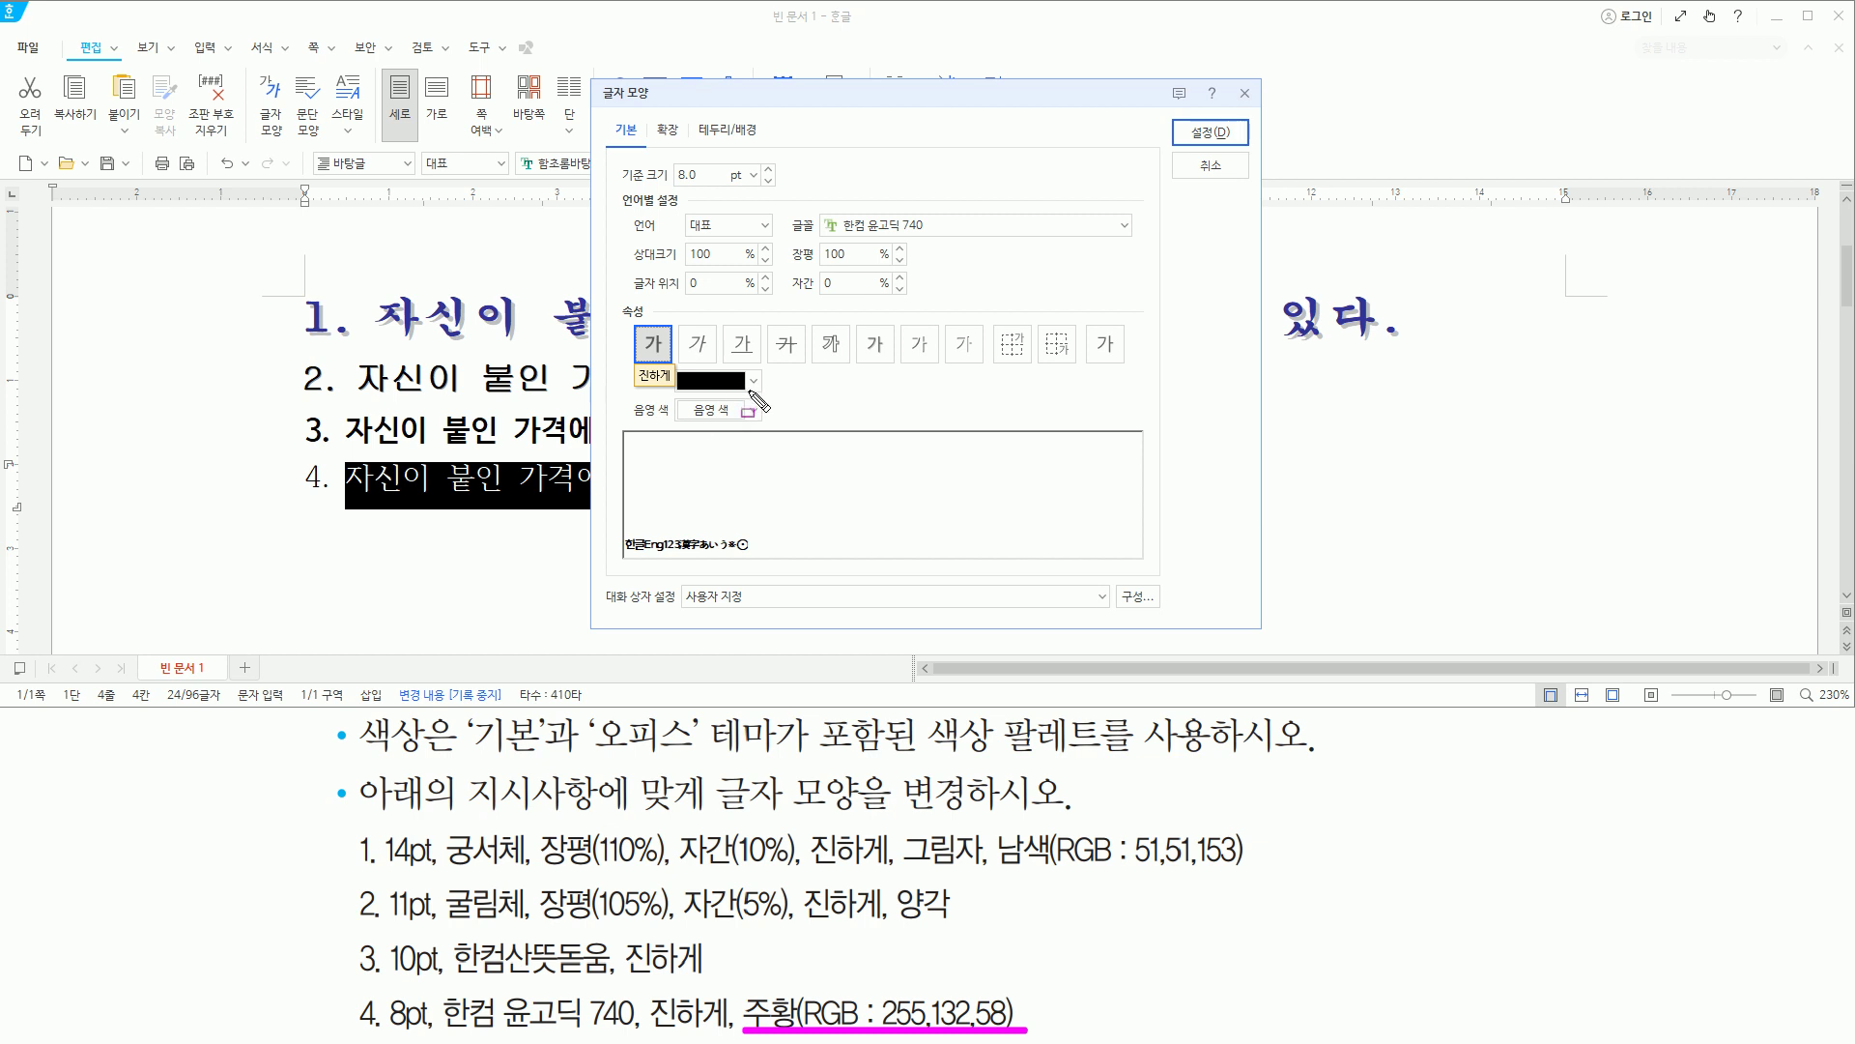
{"action": "key", "text": "Escape"}
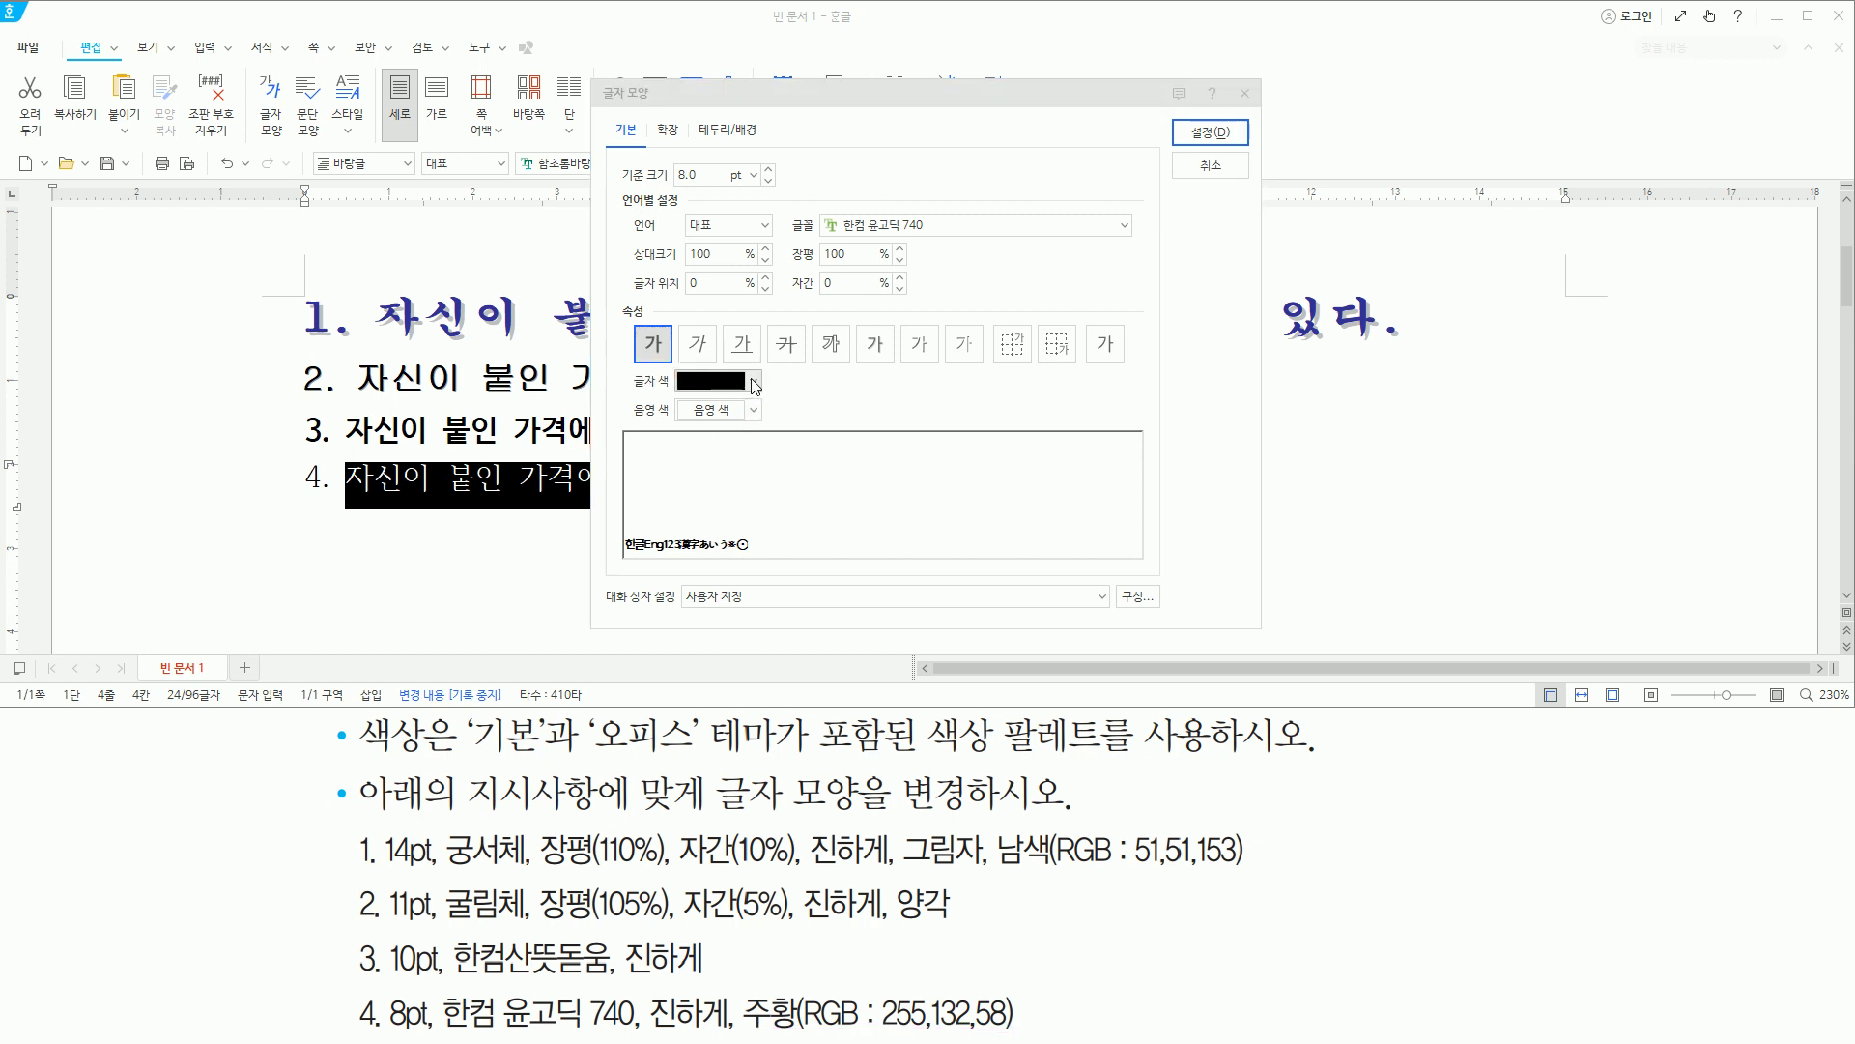
{"action": "left_click", "coordinate": [754, 383]}
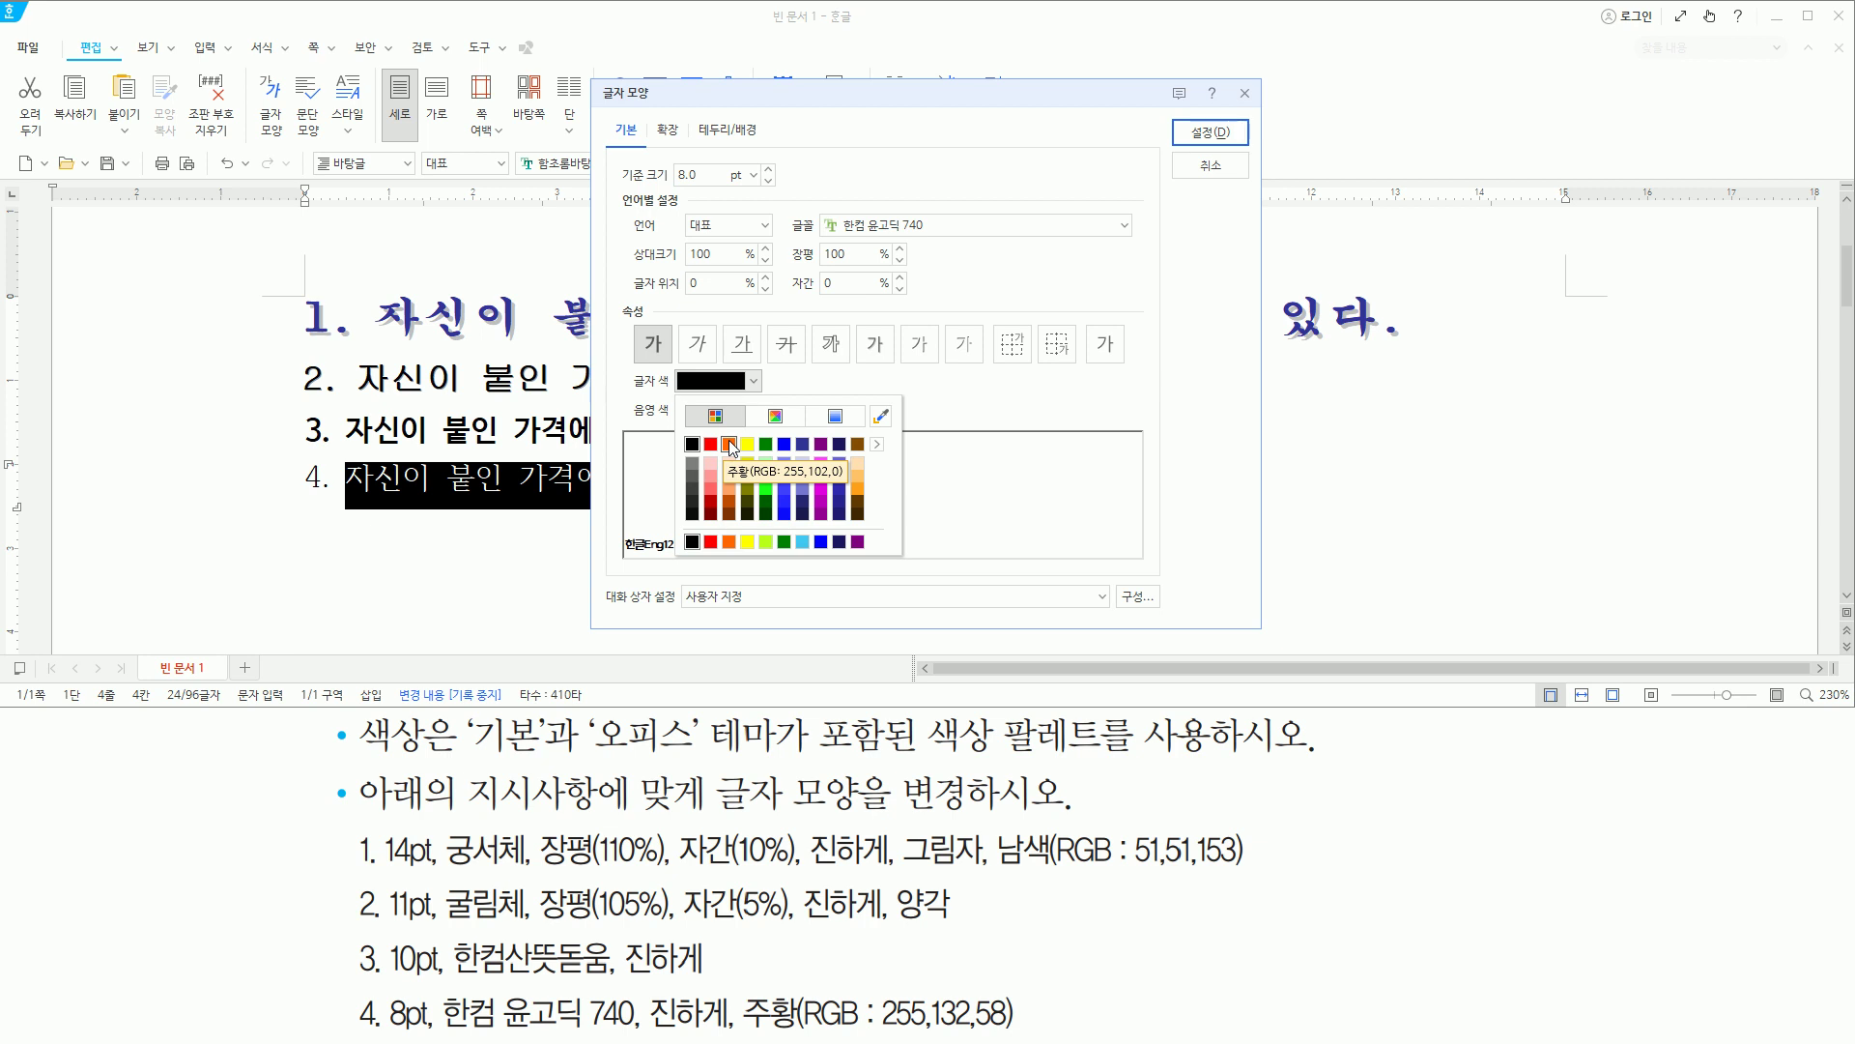
{"action": "left_click_drag", "start_coordinate": [730, 441], "coordinate": [735, 446]}
{"action": "left_click_drag", "start_coordinate": [876, 1030], "coordinate": [1010, 1031]}
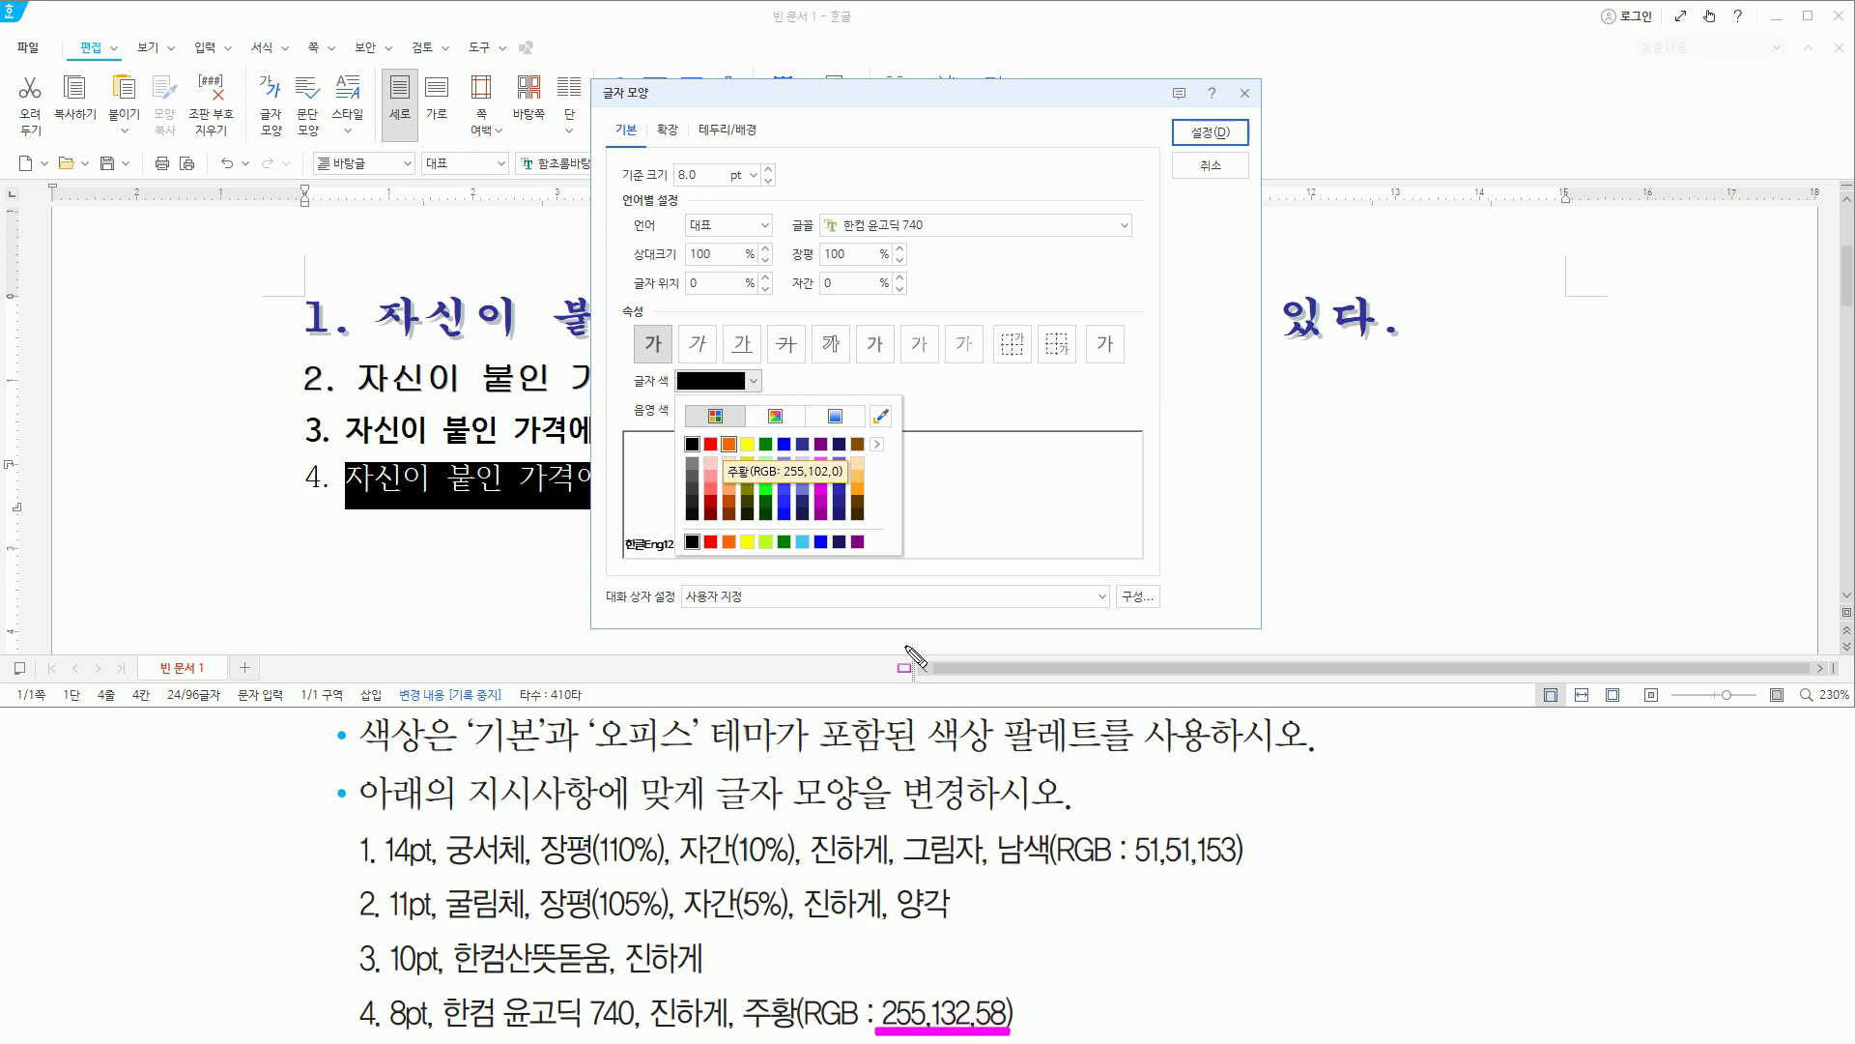
{"action": "left_click_drag", "start_coordinate": [783, 484], "coordinate": [847, 487]}
{"action": "left_click_drag", "start_coordinate": [666, 428], "coordinate": [925, 460]}
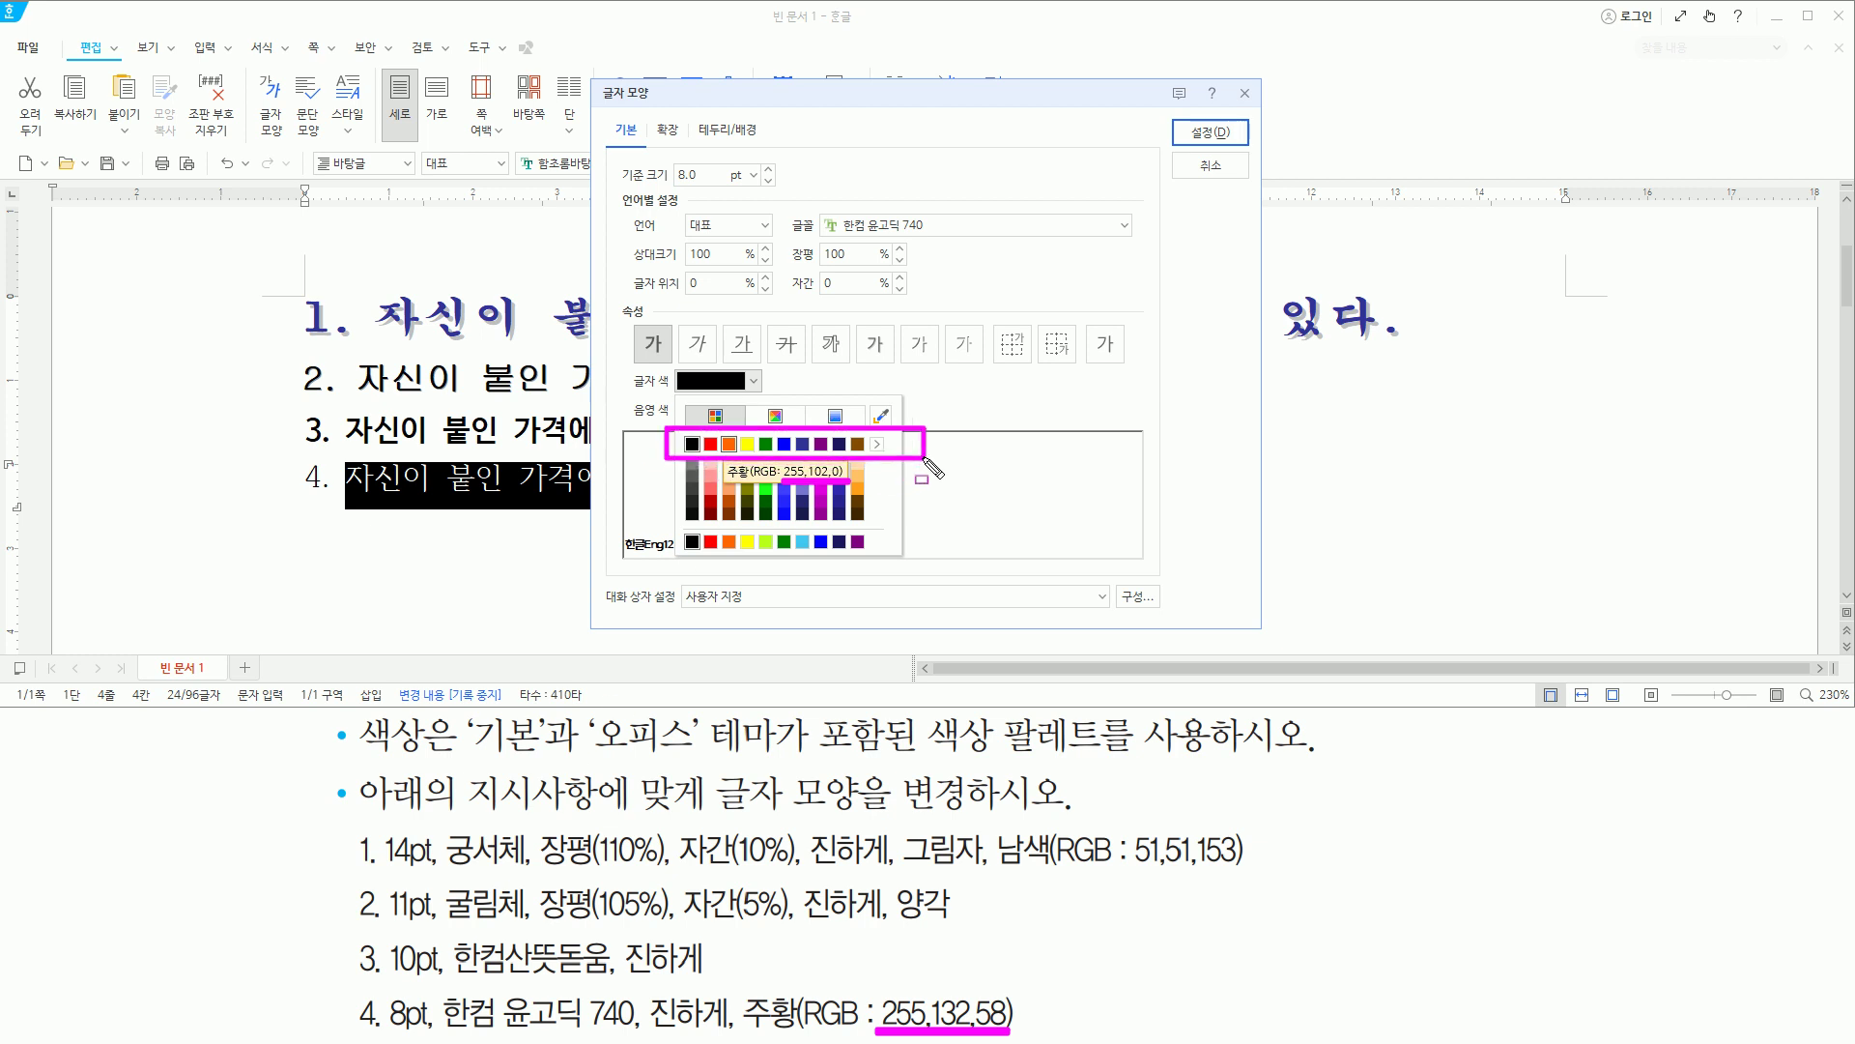
{"action": "left_click_drag", "start_coordinate": [596, 753], "coordinate": [695, 753]}
{"action": "left_click_drag", "start_coordinate": [464, 717], "coordinate": [544, 760]}
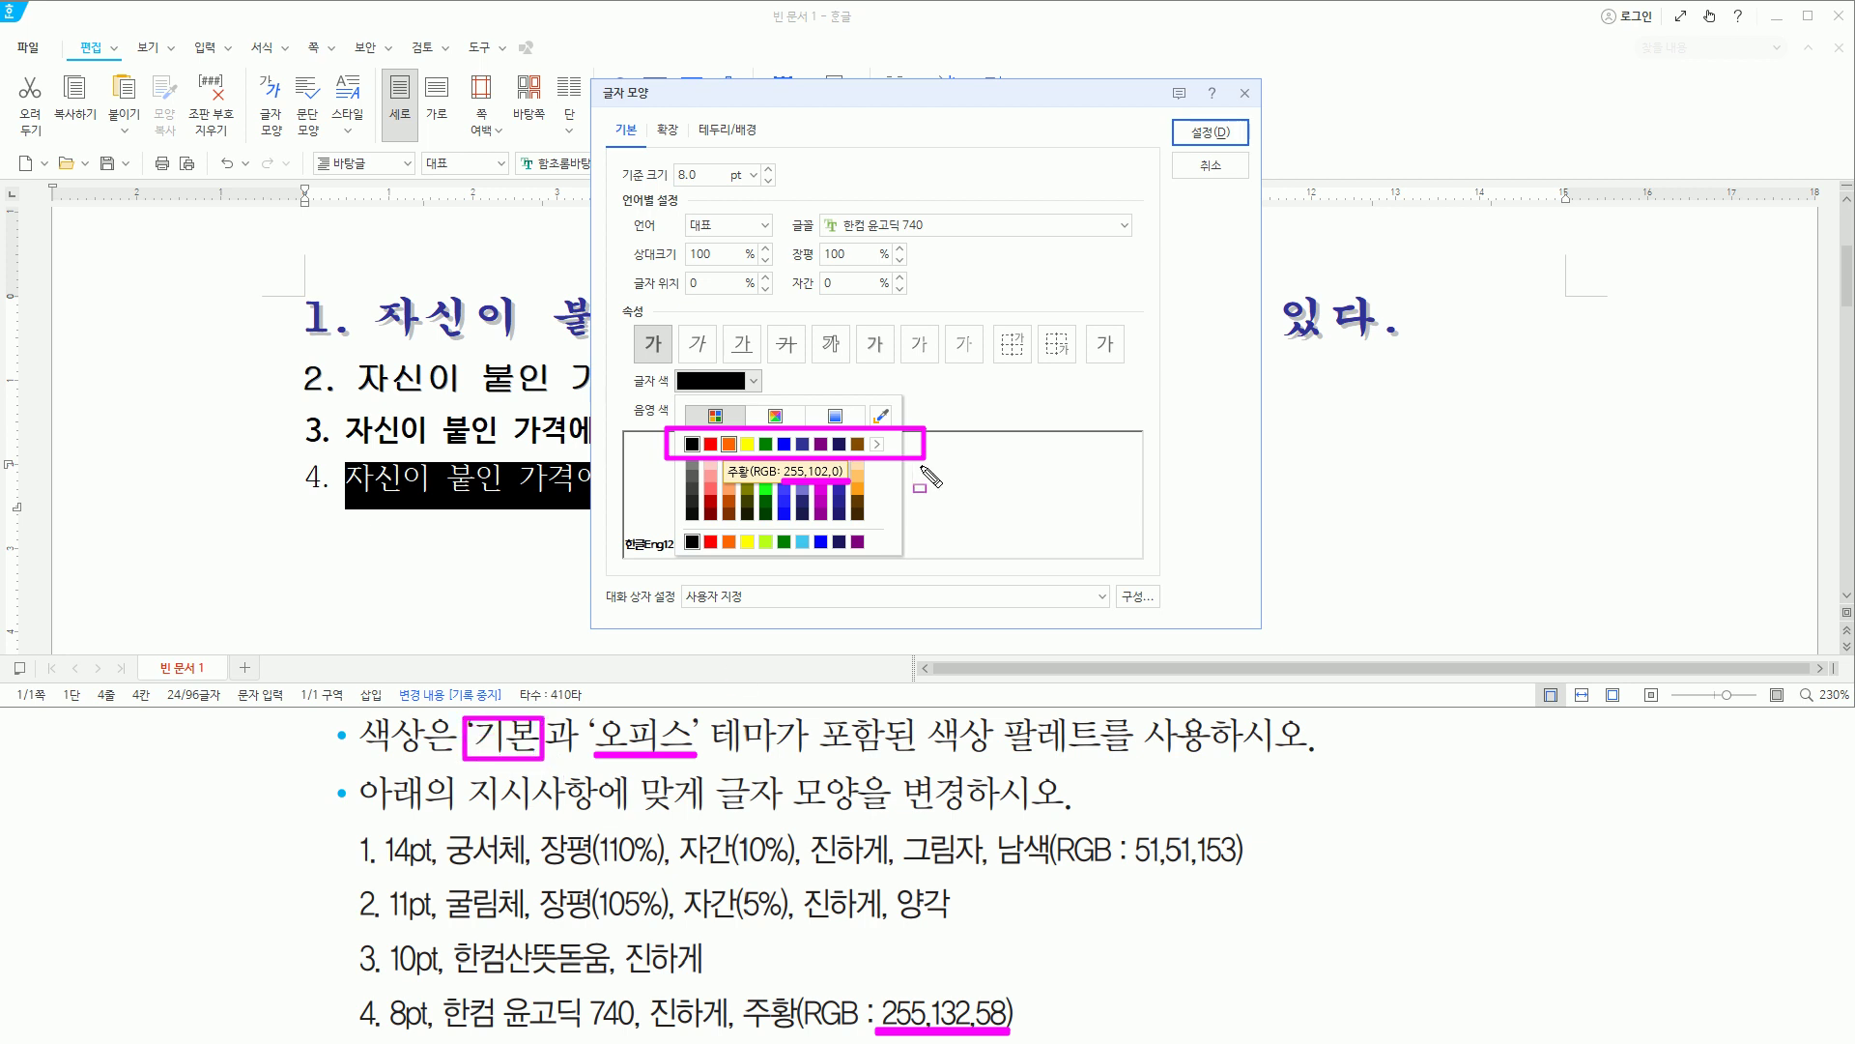
{"action": "key", "text": "Escape"}
Switch the text colour palette to the 기본 colour theme.
{"action": "left_click", "coordinate": [754, 381]}
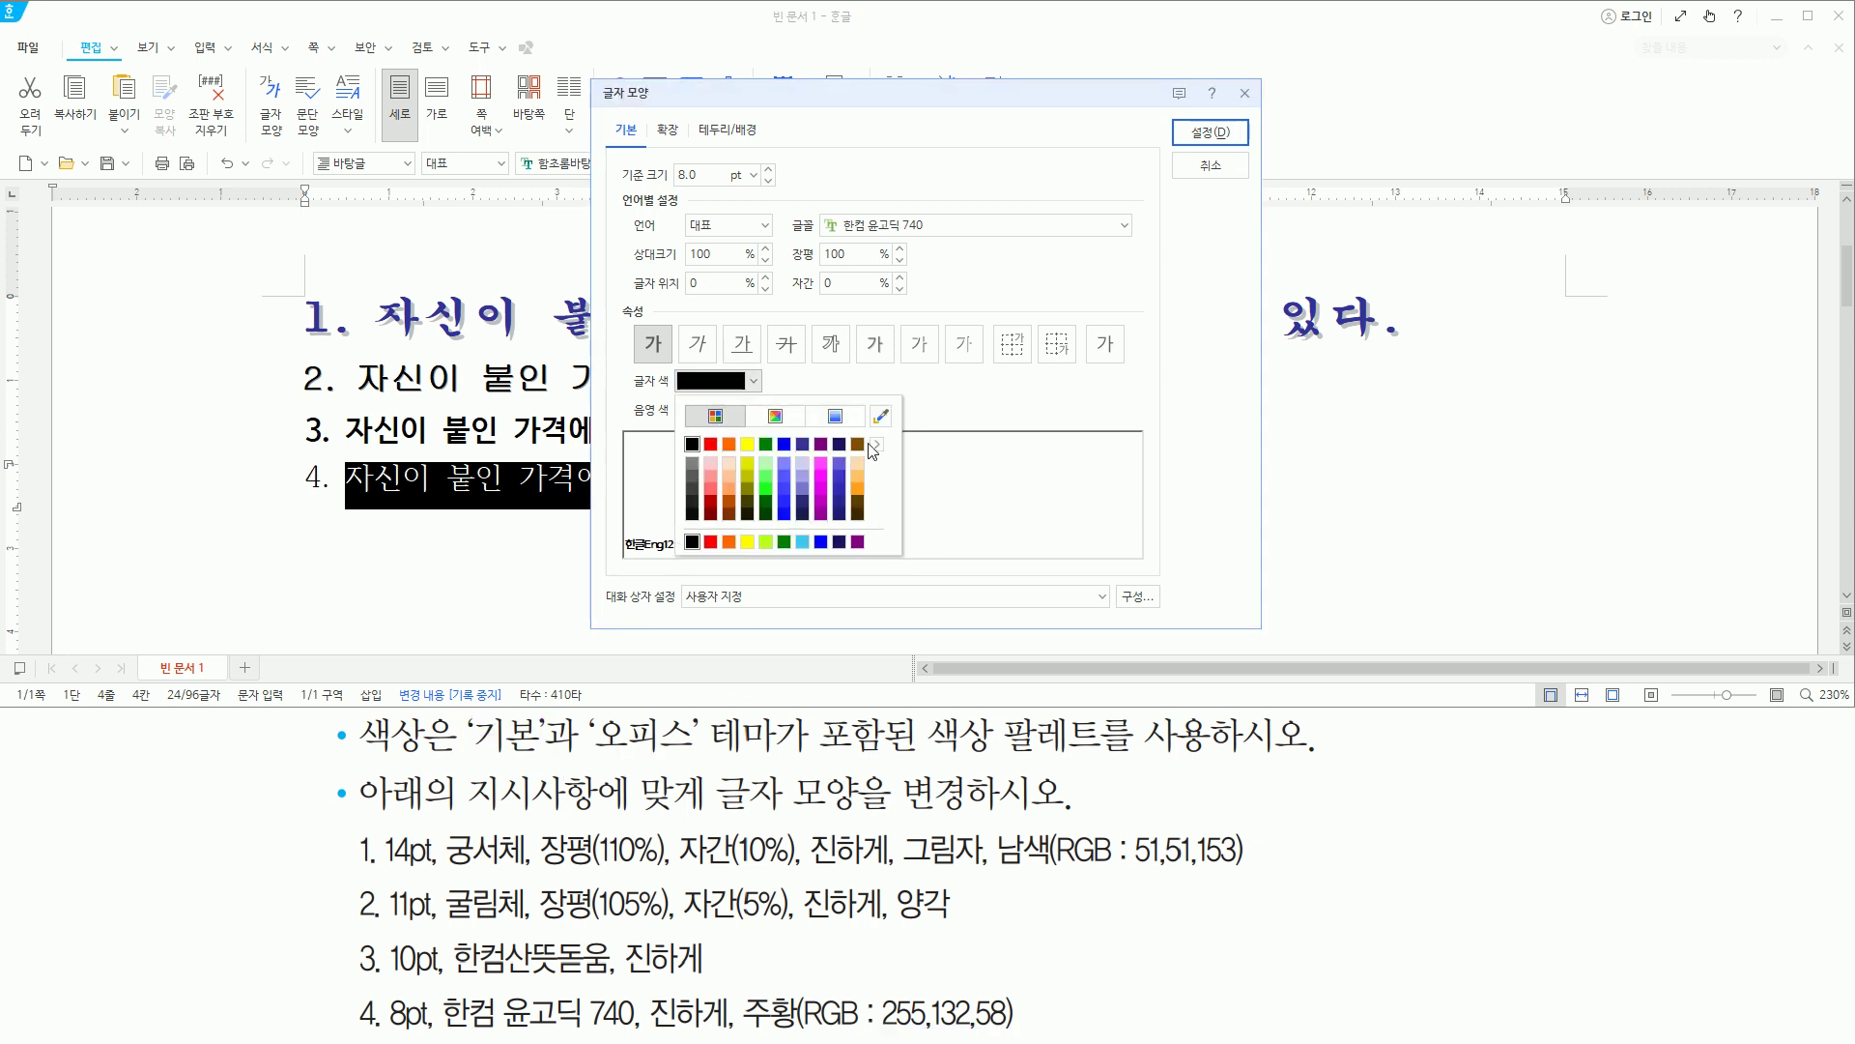
{"action": "left_click", "coordinate": [876, 443]}
{"action": "left_click", "coordinate": [966, 447]}
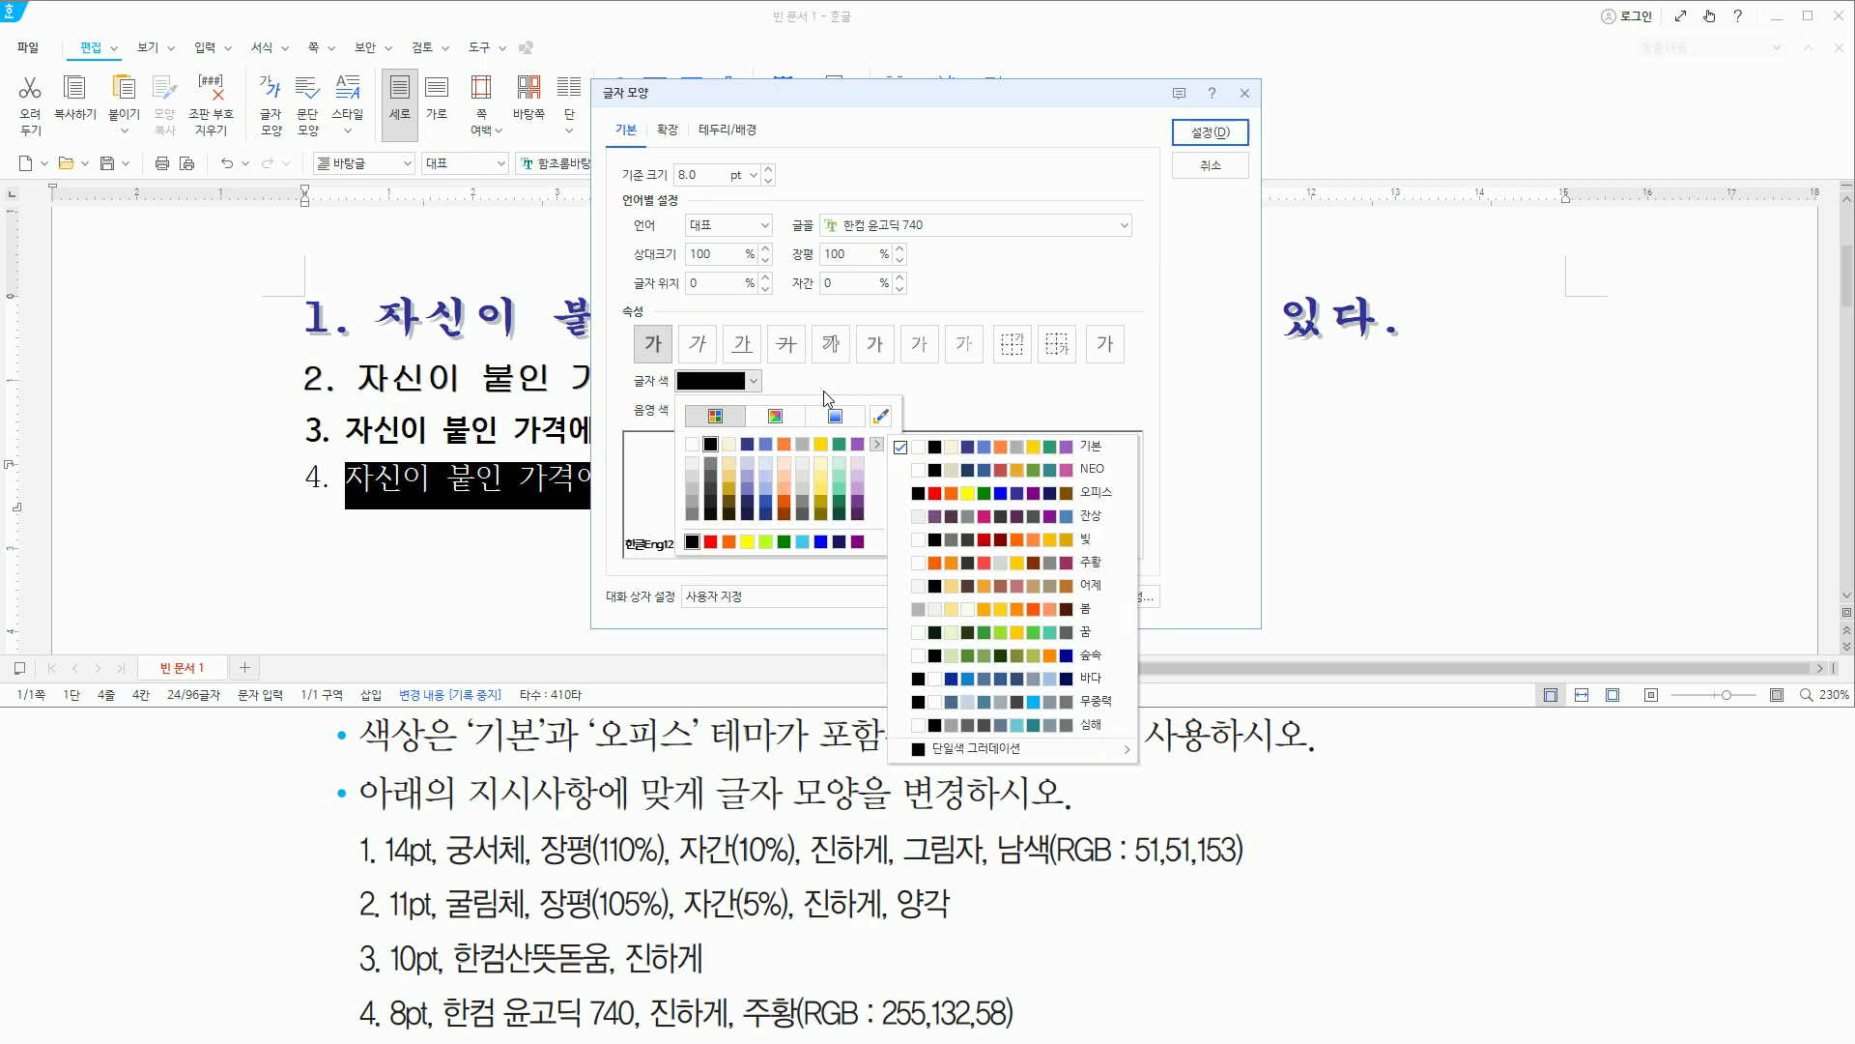
{"action": "left_click", "coordinate": [966, 395]}
Set the item 4 sentence's text colour to 주황 (RGB: 255,132,58) and apply the character formatting.
{"action": "left_click", "coordinate": [755, 384]}
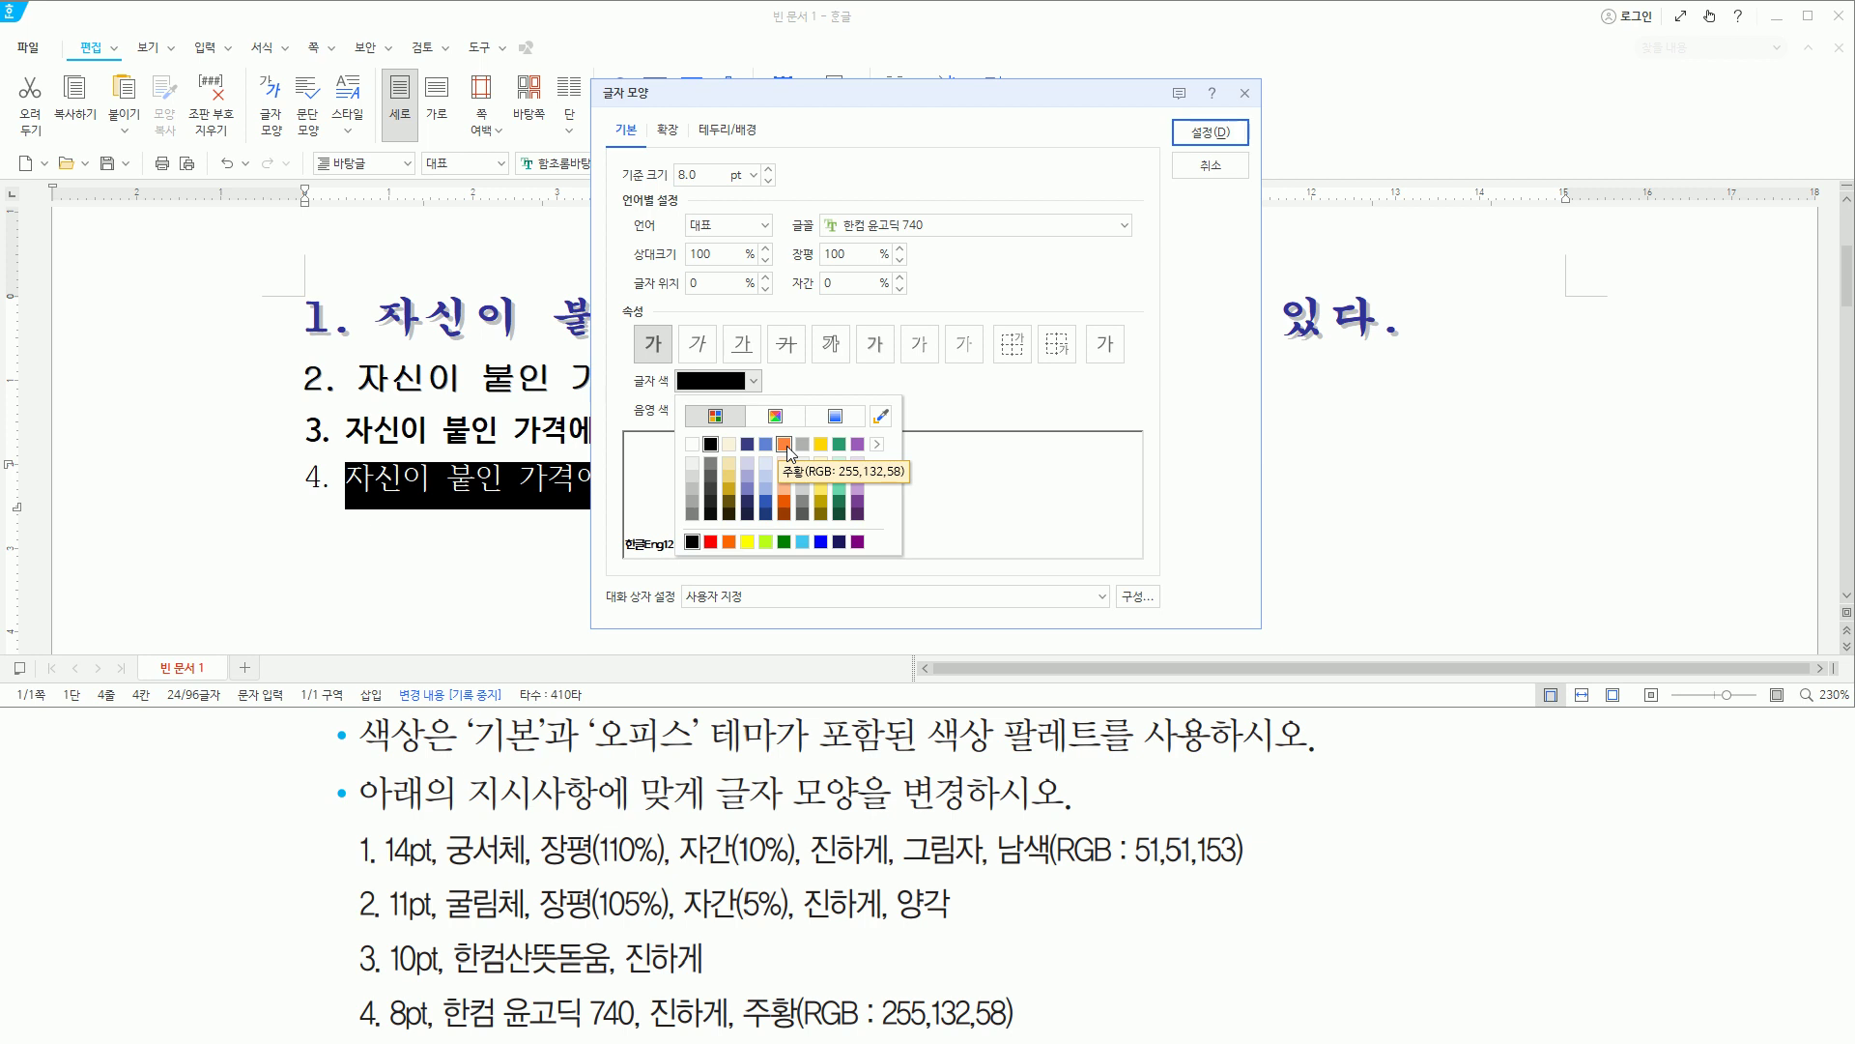
{"action": "left_click", "coordinate": [787, 446]}
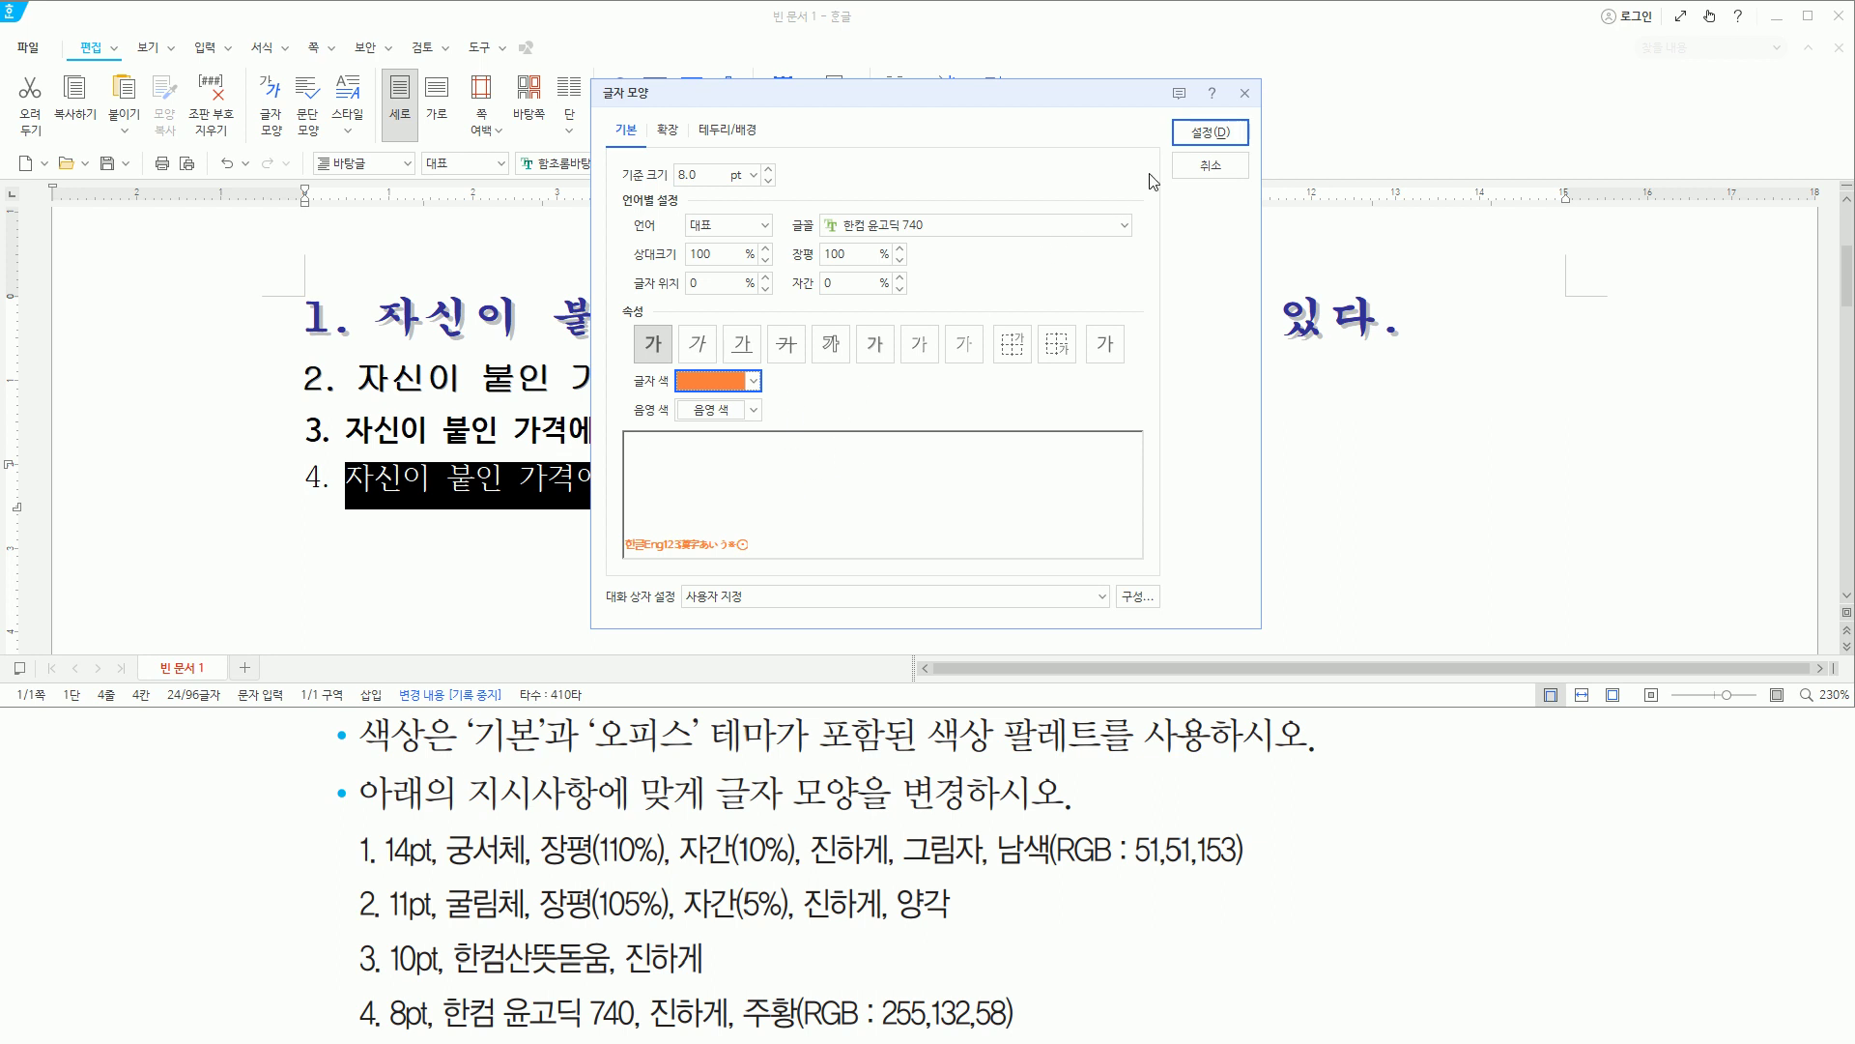
{"action": "left_click_drag", "start_coordinate": [1199, 143], "coordinate": [1260, 151]}
{"action": "key", "text": "Escape"}
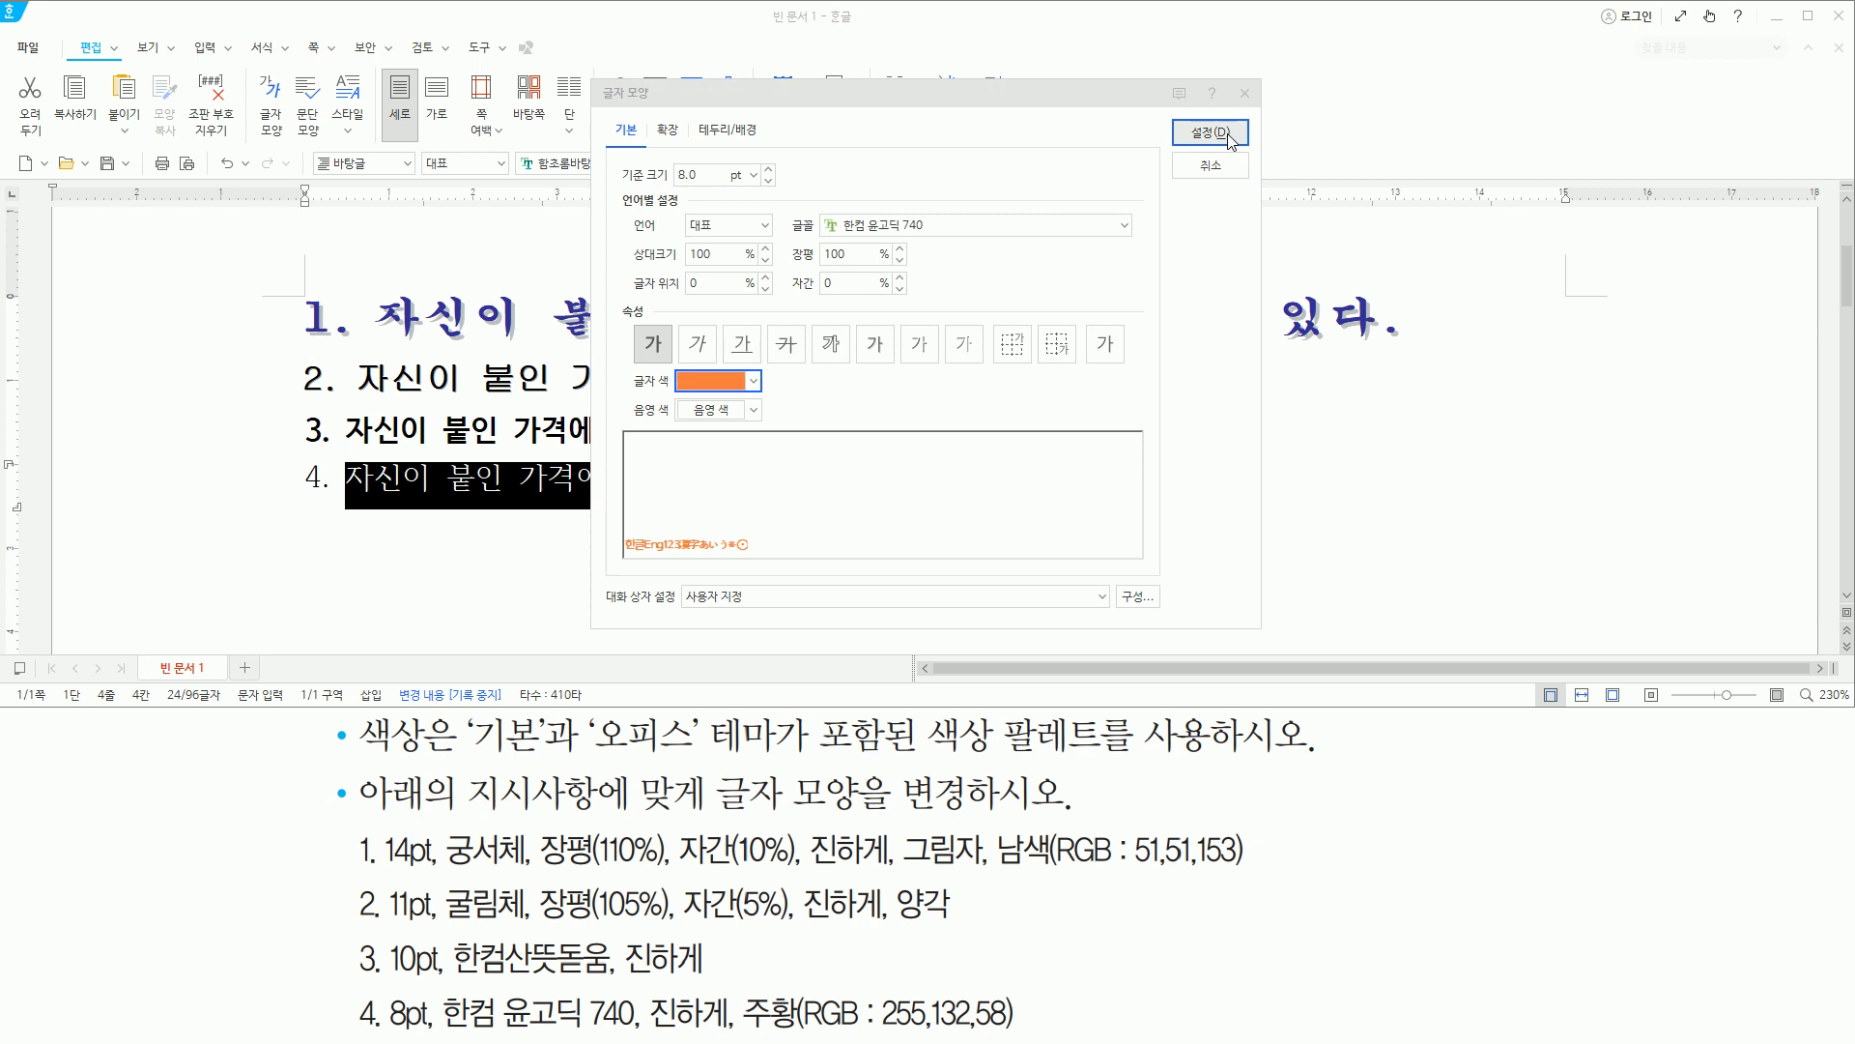
{"action": "left_click", "coordinate": [1229, 138]}
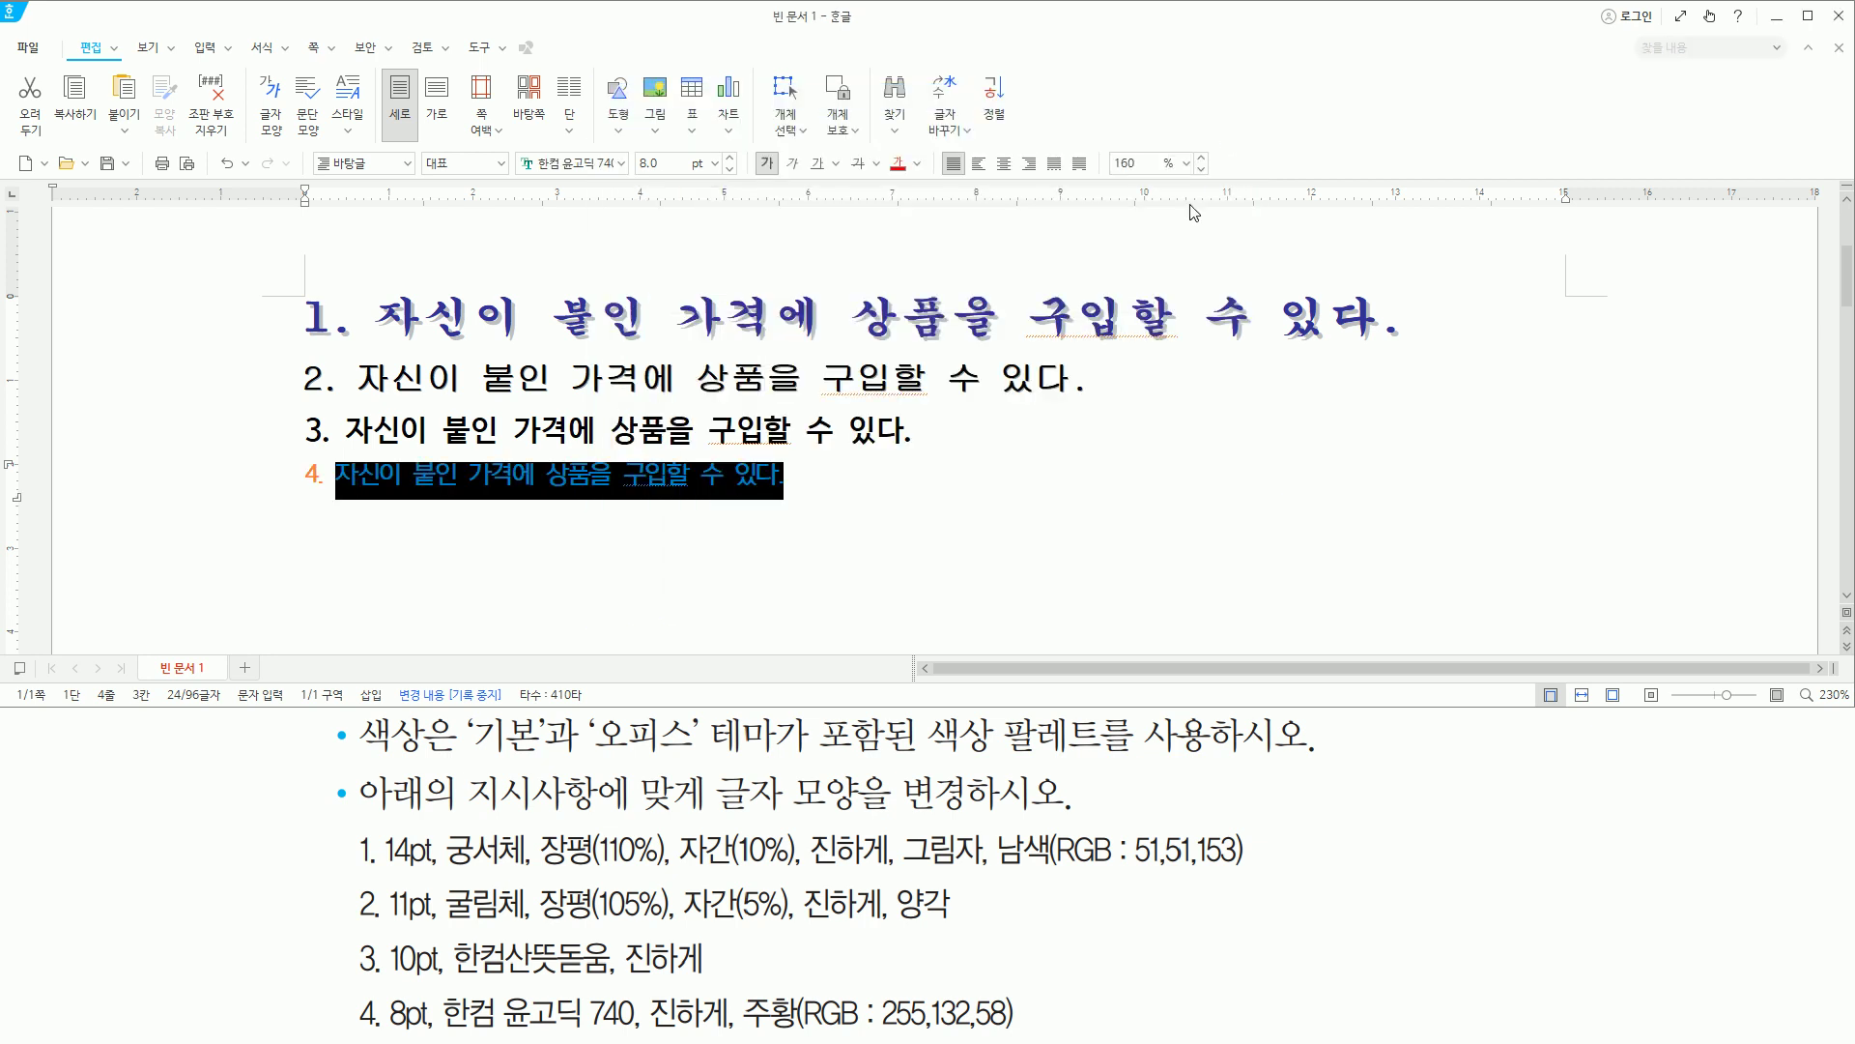
Deselect the item 4 sentence and start a new empty line below it.
{"action": "left_click", "coordinate": [876, 491]}
{"action": "key", "text": "Return"}
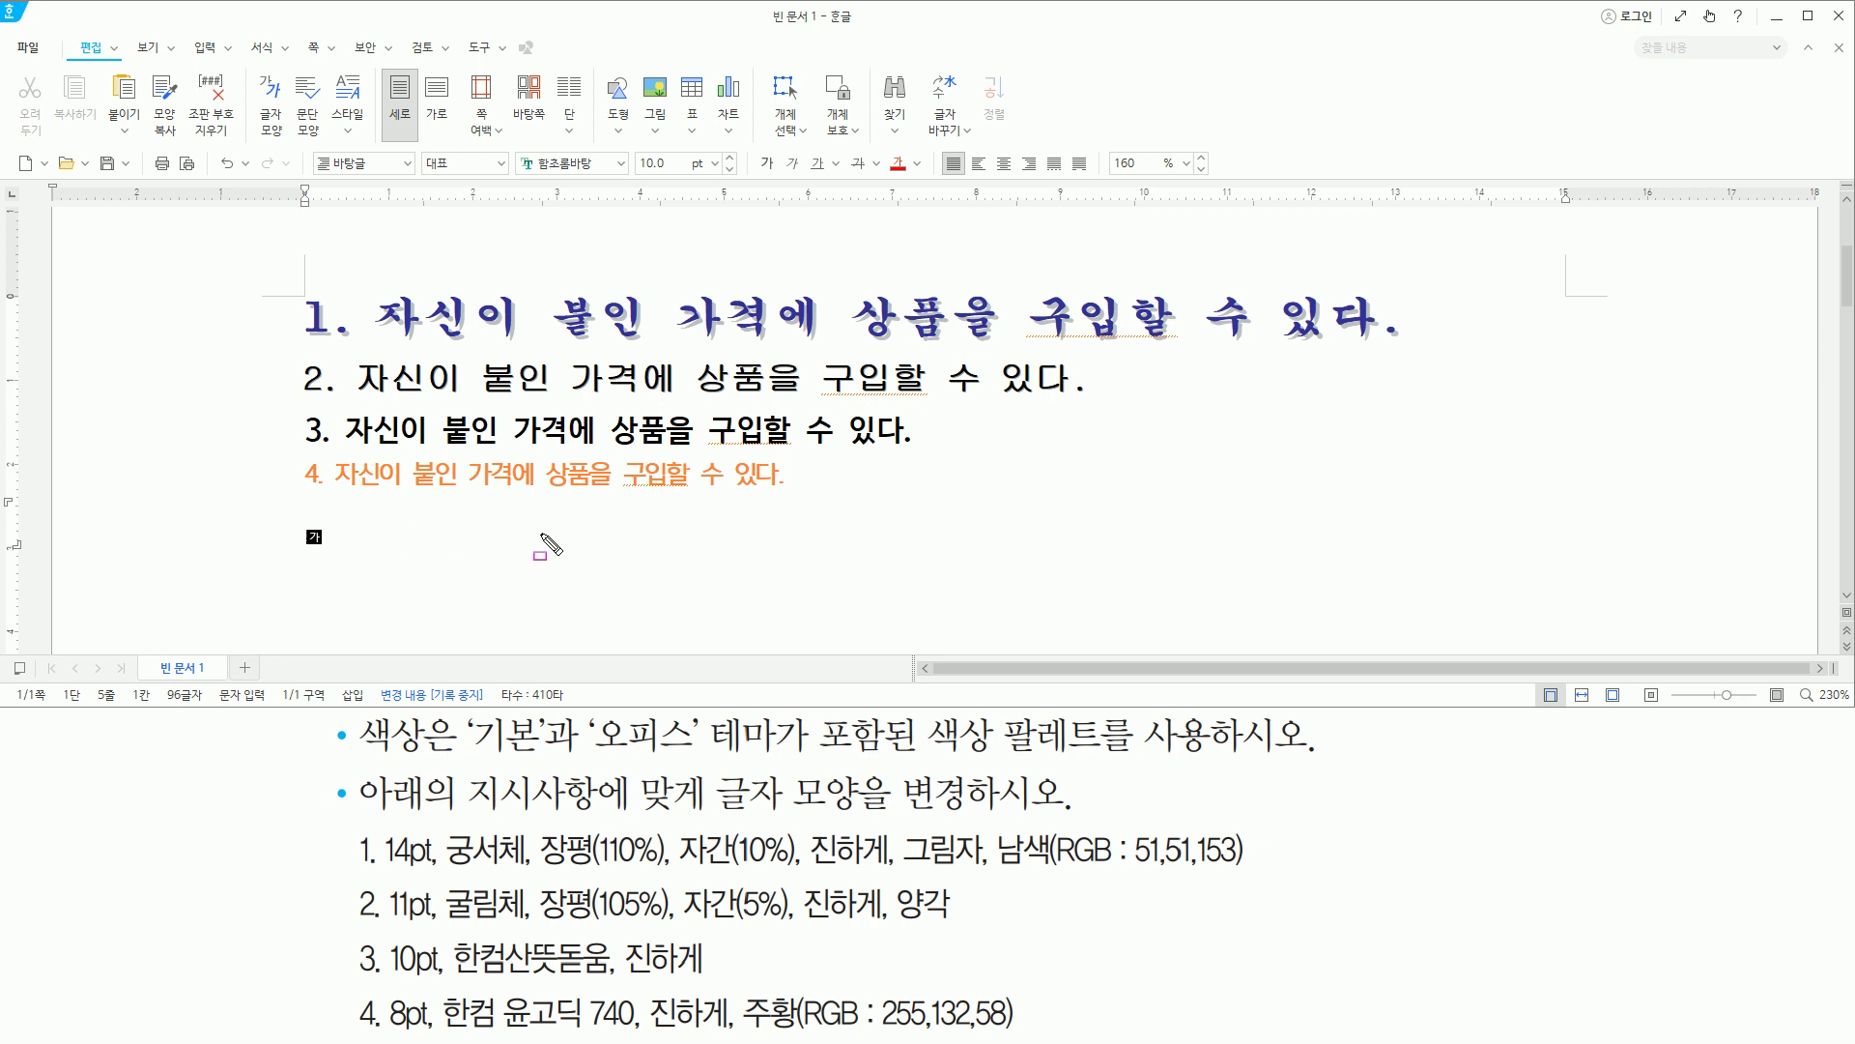
{"action": "mouse_move", "coordinate": [513, 144]}
{"action": "left_mouse_down"}
{"action": "mouse_move", "coordinate": [787, 184]}
{"action": "mouse_move", "coordinate": [929, 181]}
{"action": "left_mouse_up"}
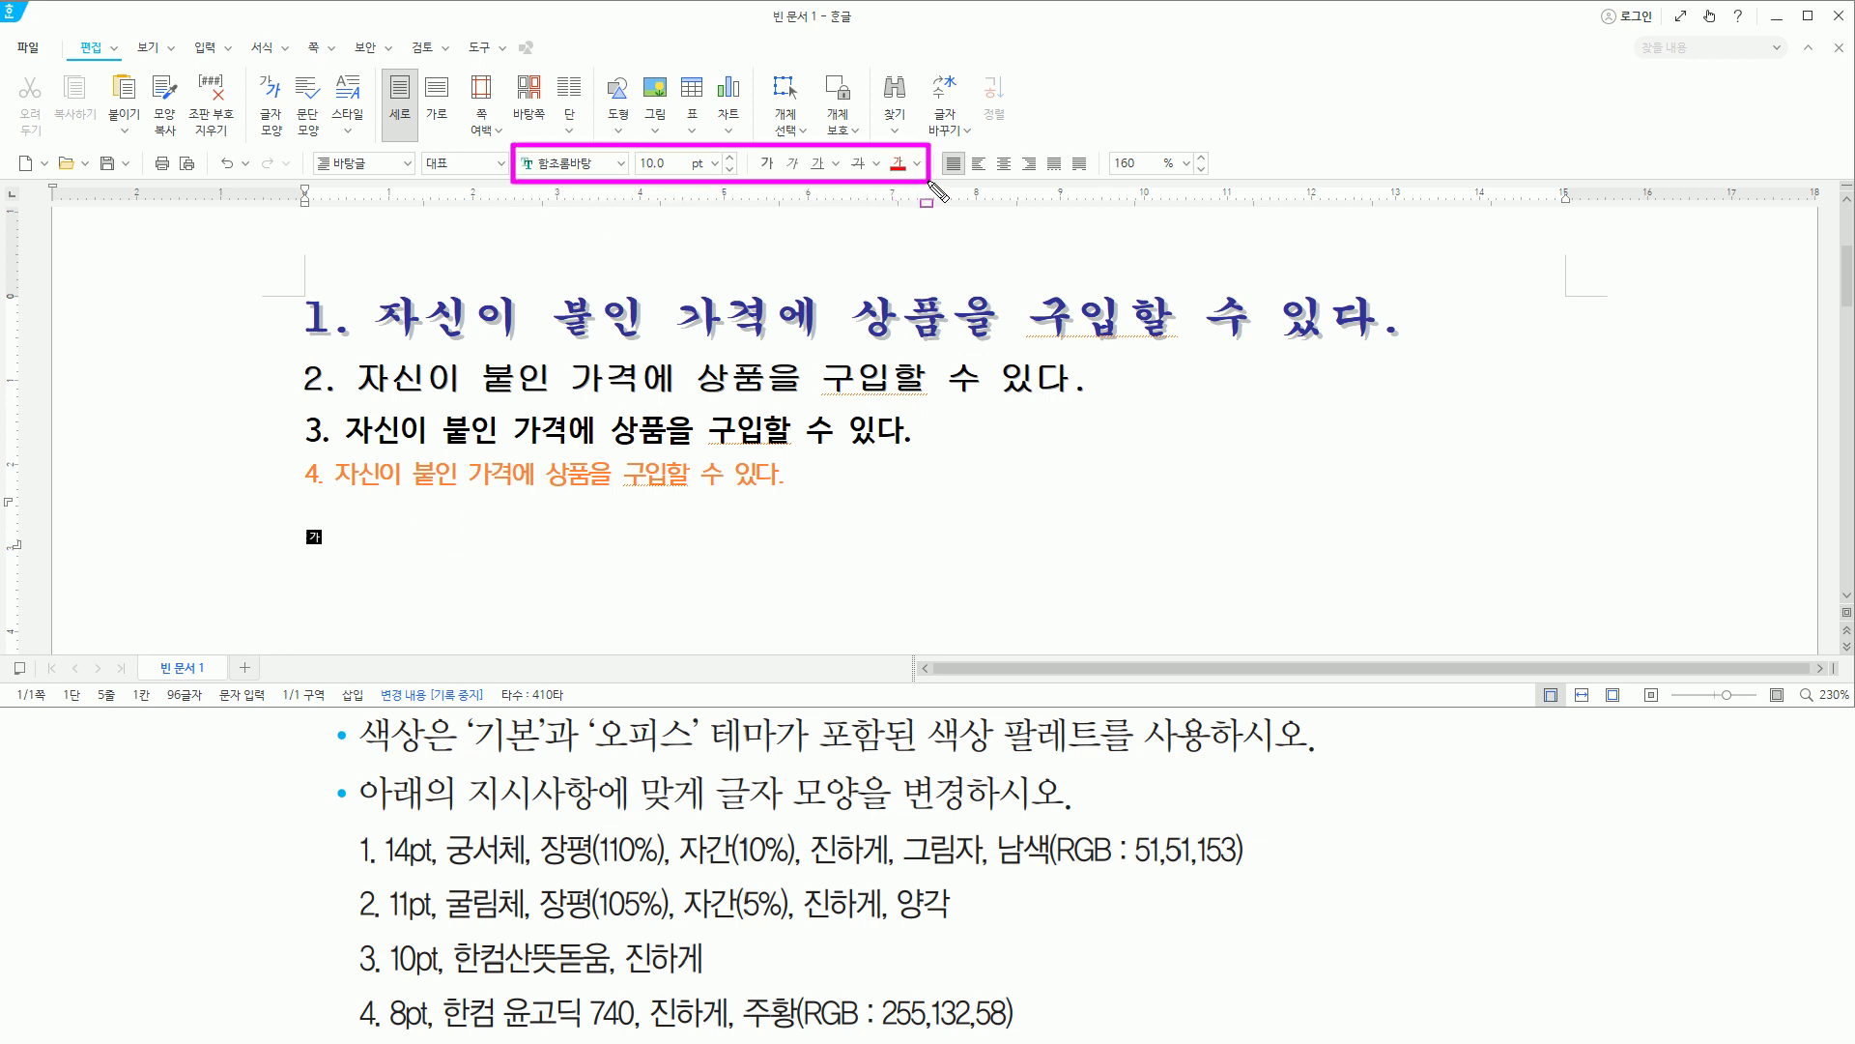
{"action": "key", "text": "Escape"}
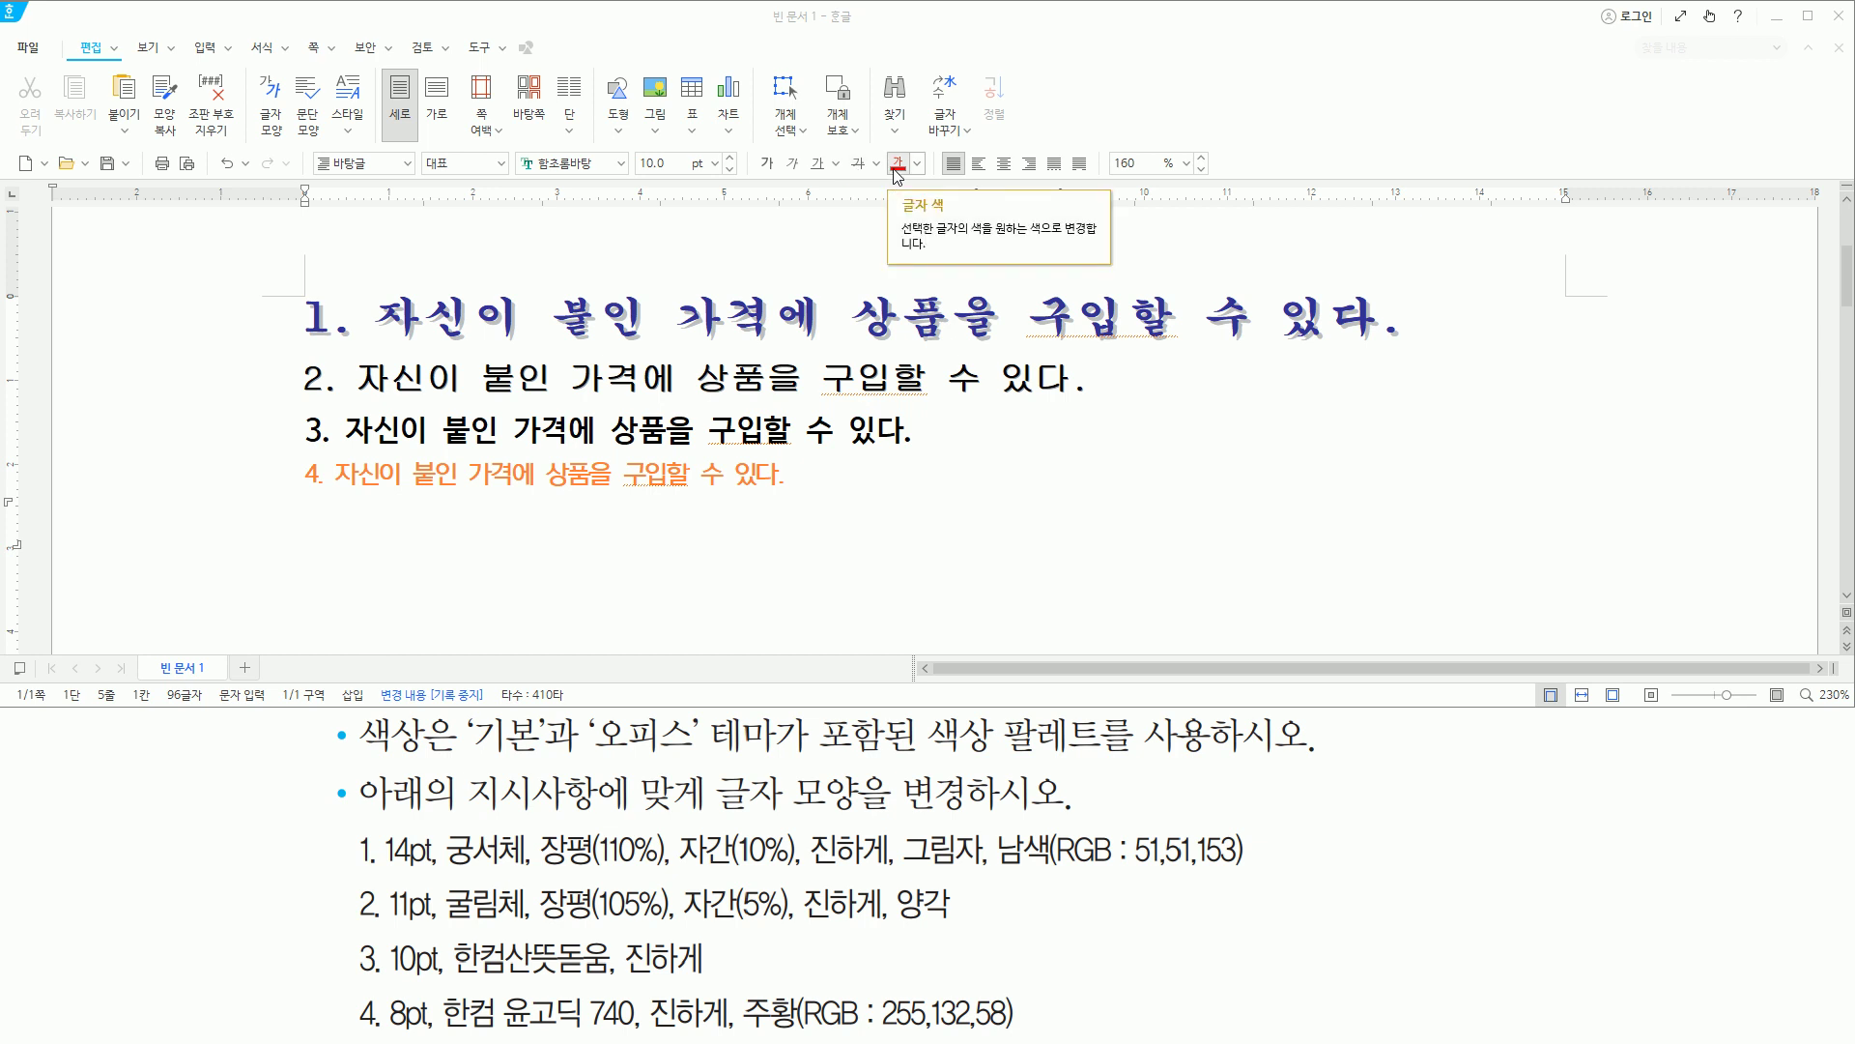
{"action": "left_click_drag", "start_coordinate": [509, 147], "coordinate": [925, 182]}
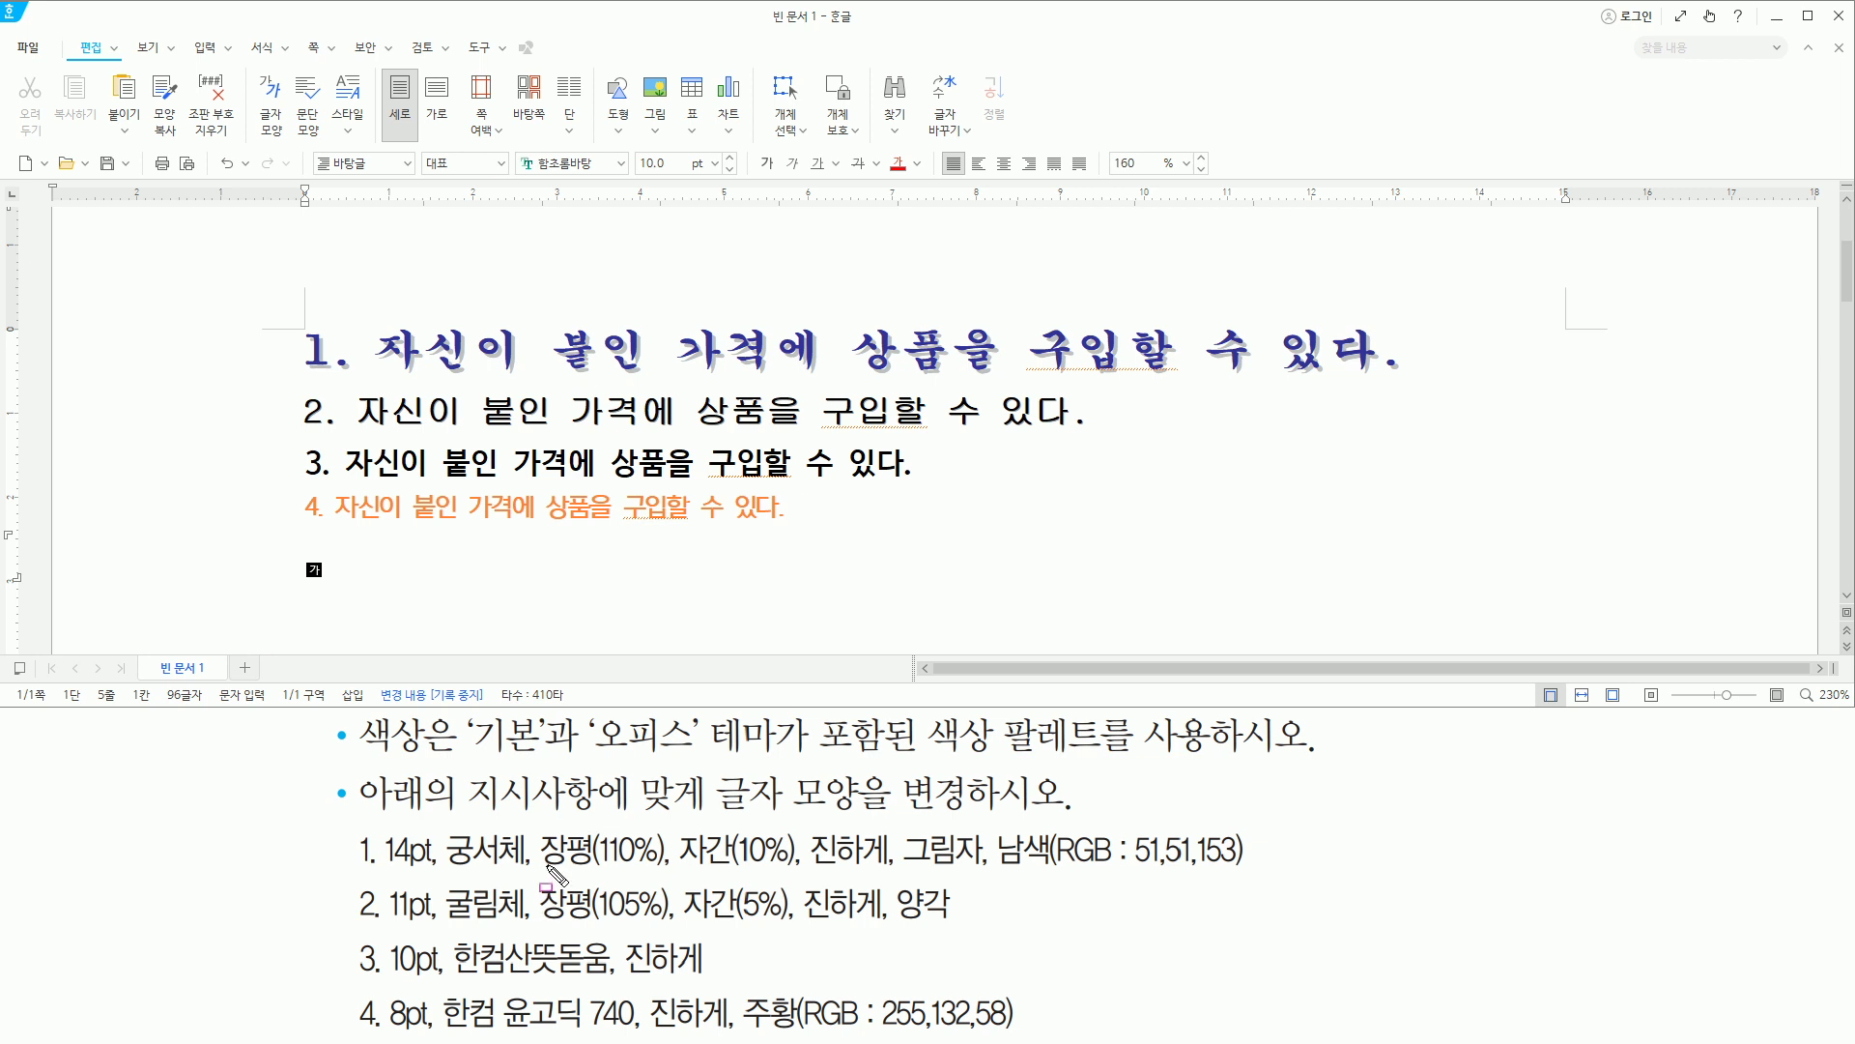
{"action": "left_click_drag", "start_coordinate": [541, 865], "coordinate": [976, 867]}
{"action": "left_click", "coordinate": [904, 867]}
{"action": "left_click_drag", "start_coordinate": [542, 915], "coordinate": [954, 924]}
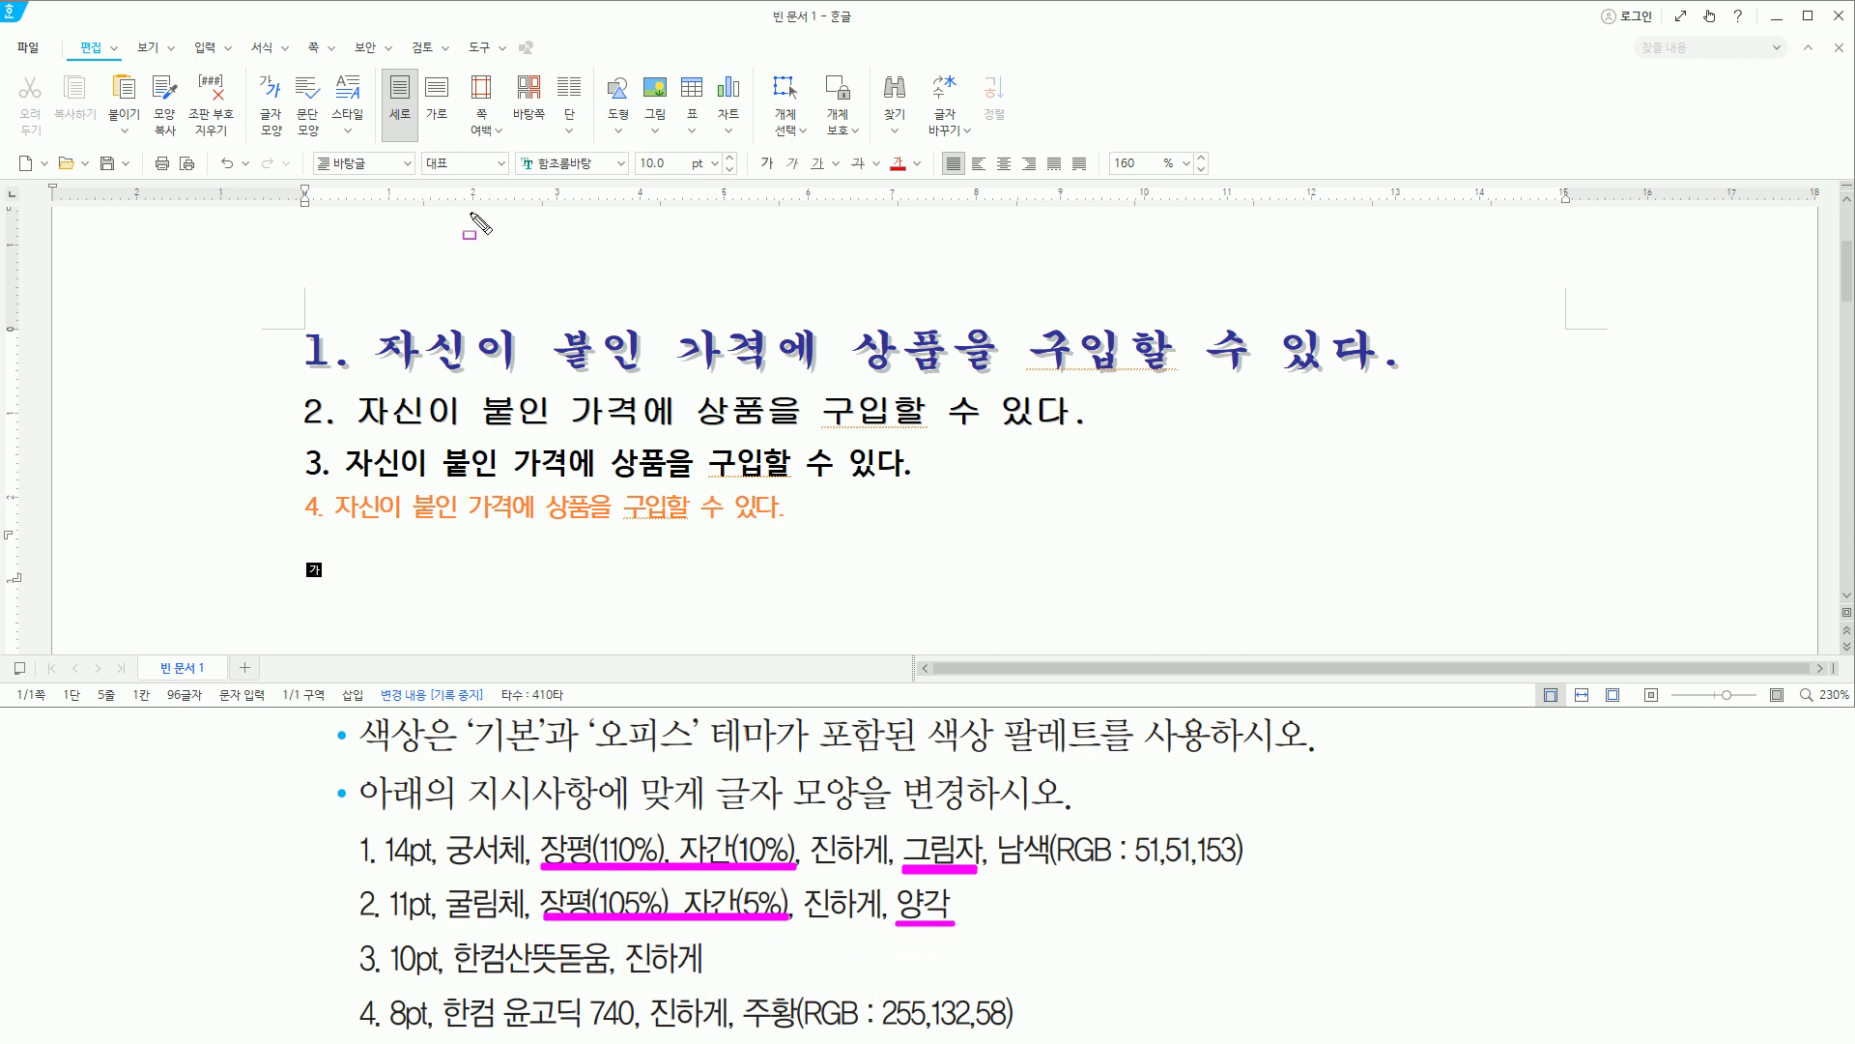
{"action": "left_click_drag", "start_coordinate": [512, 137], "coordinate": [933, 206]}
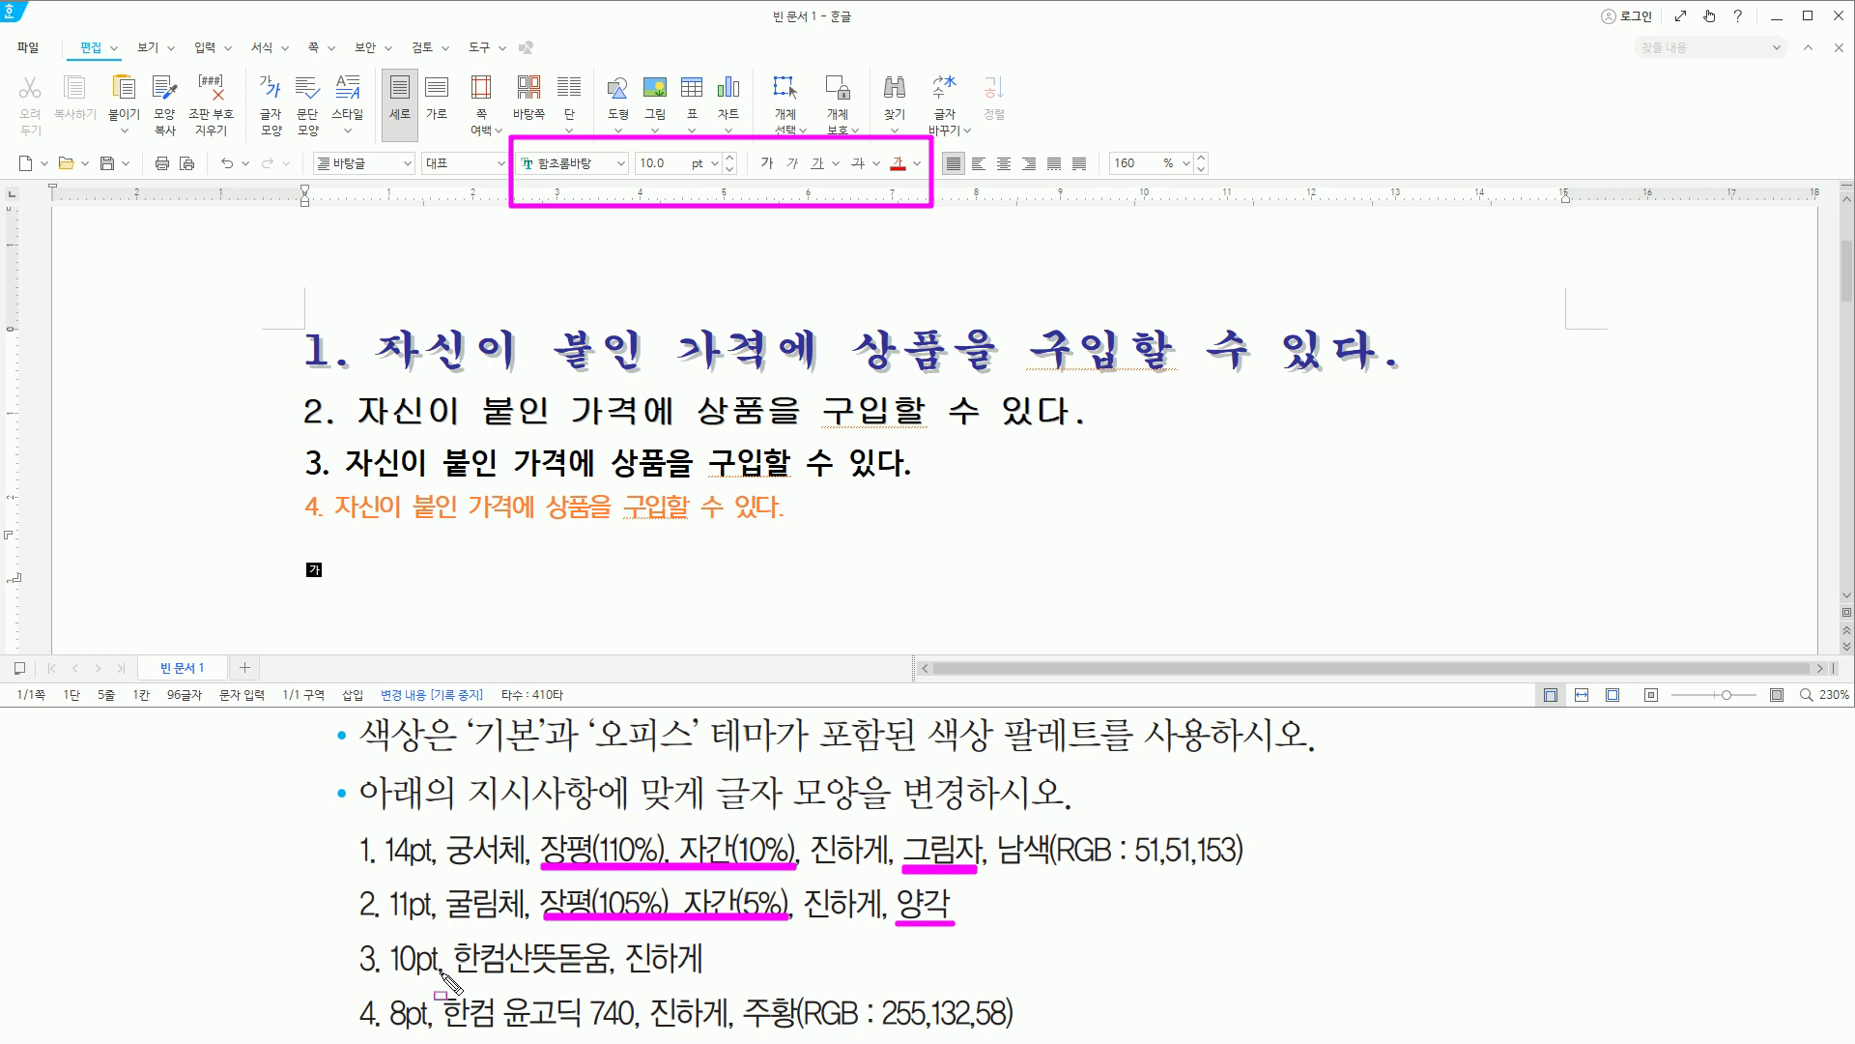
{"action": "key", "text": "e"}
{"action": "mouse_move", "coordinate": [383, 935]}
{"action": "left_mouse_down"}
{"action": "mouse_move", "coordinate": [504, 988]}
{"action": "mouse_move", "coordinate": [1045, 1035]}
{"action": "left_mouse_up"}
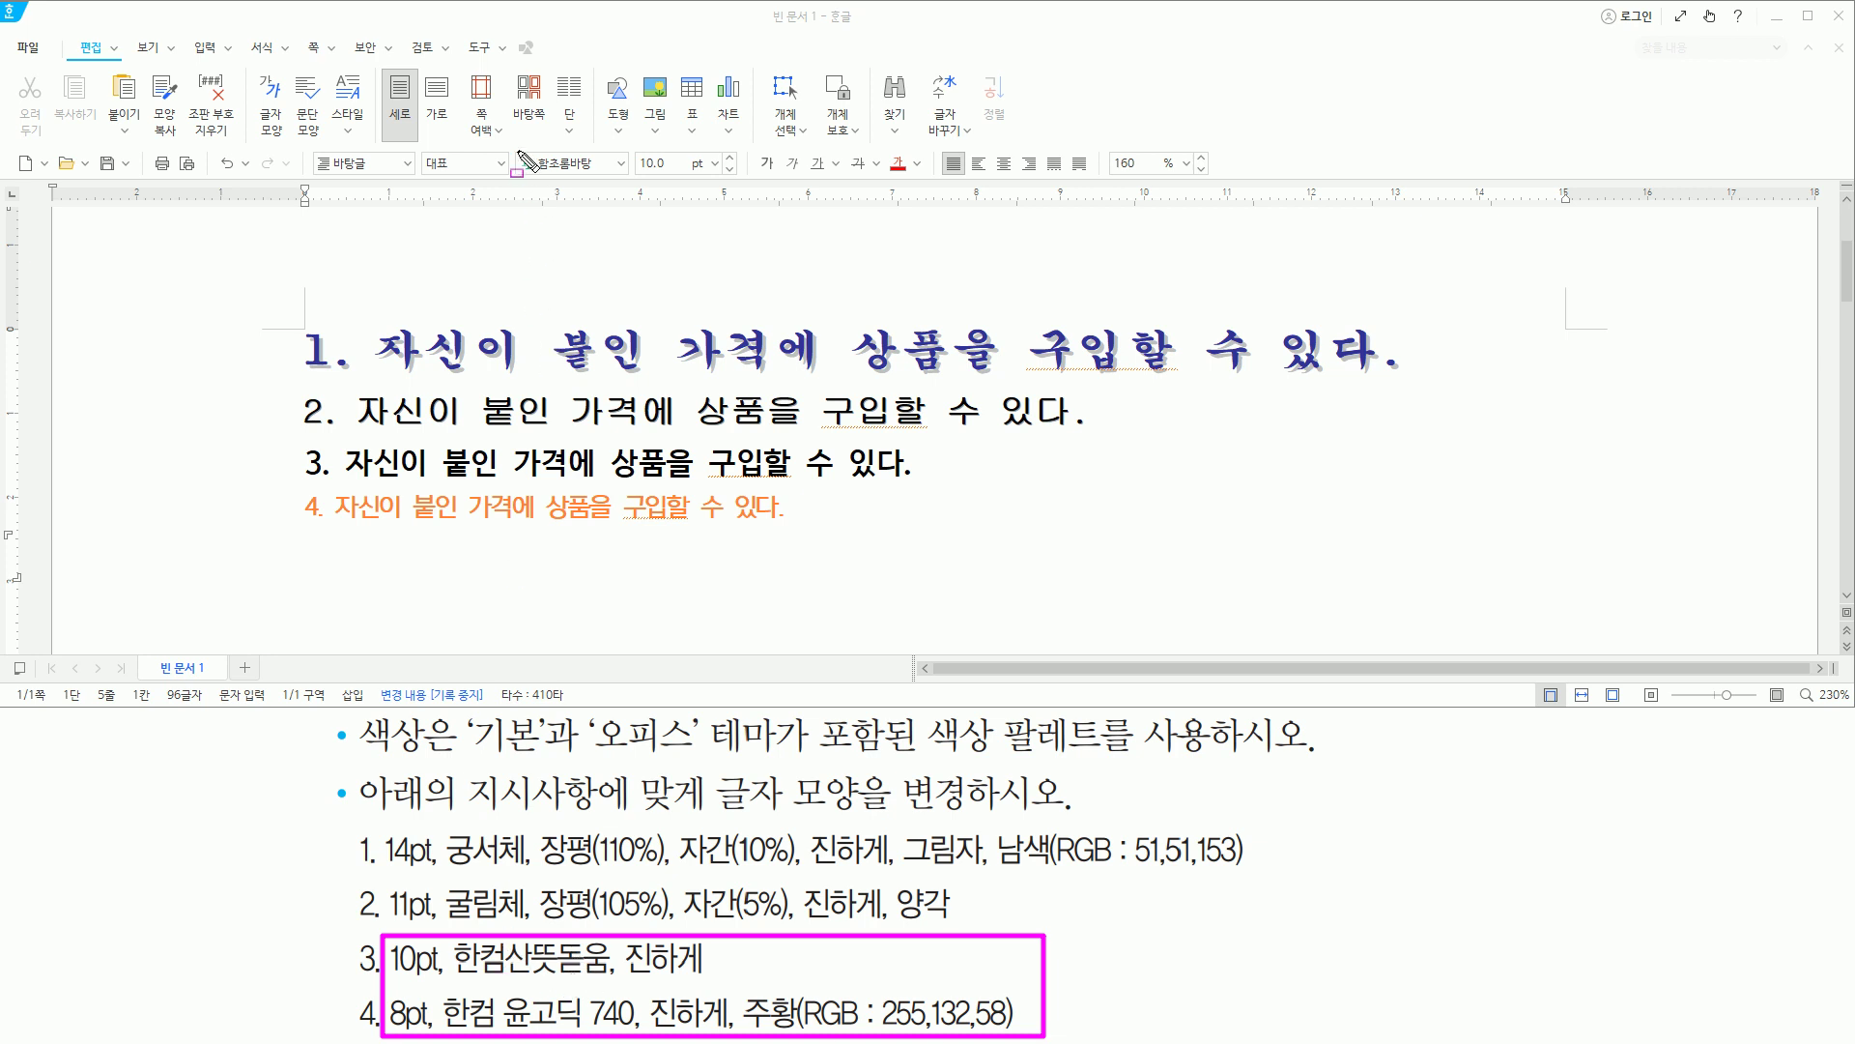
{"action": "left_click_drag", "start_coordinate": [513, 147], "coordinate": [926, 179]}
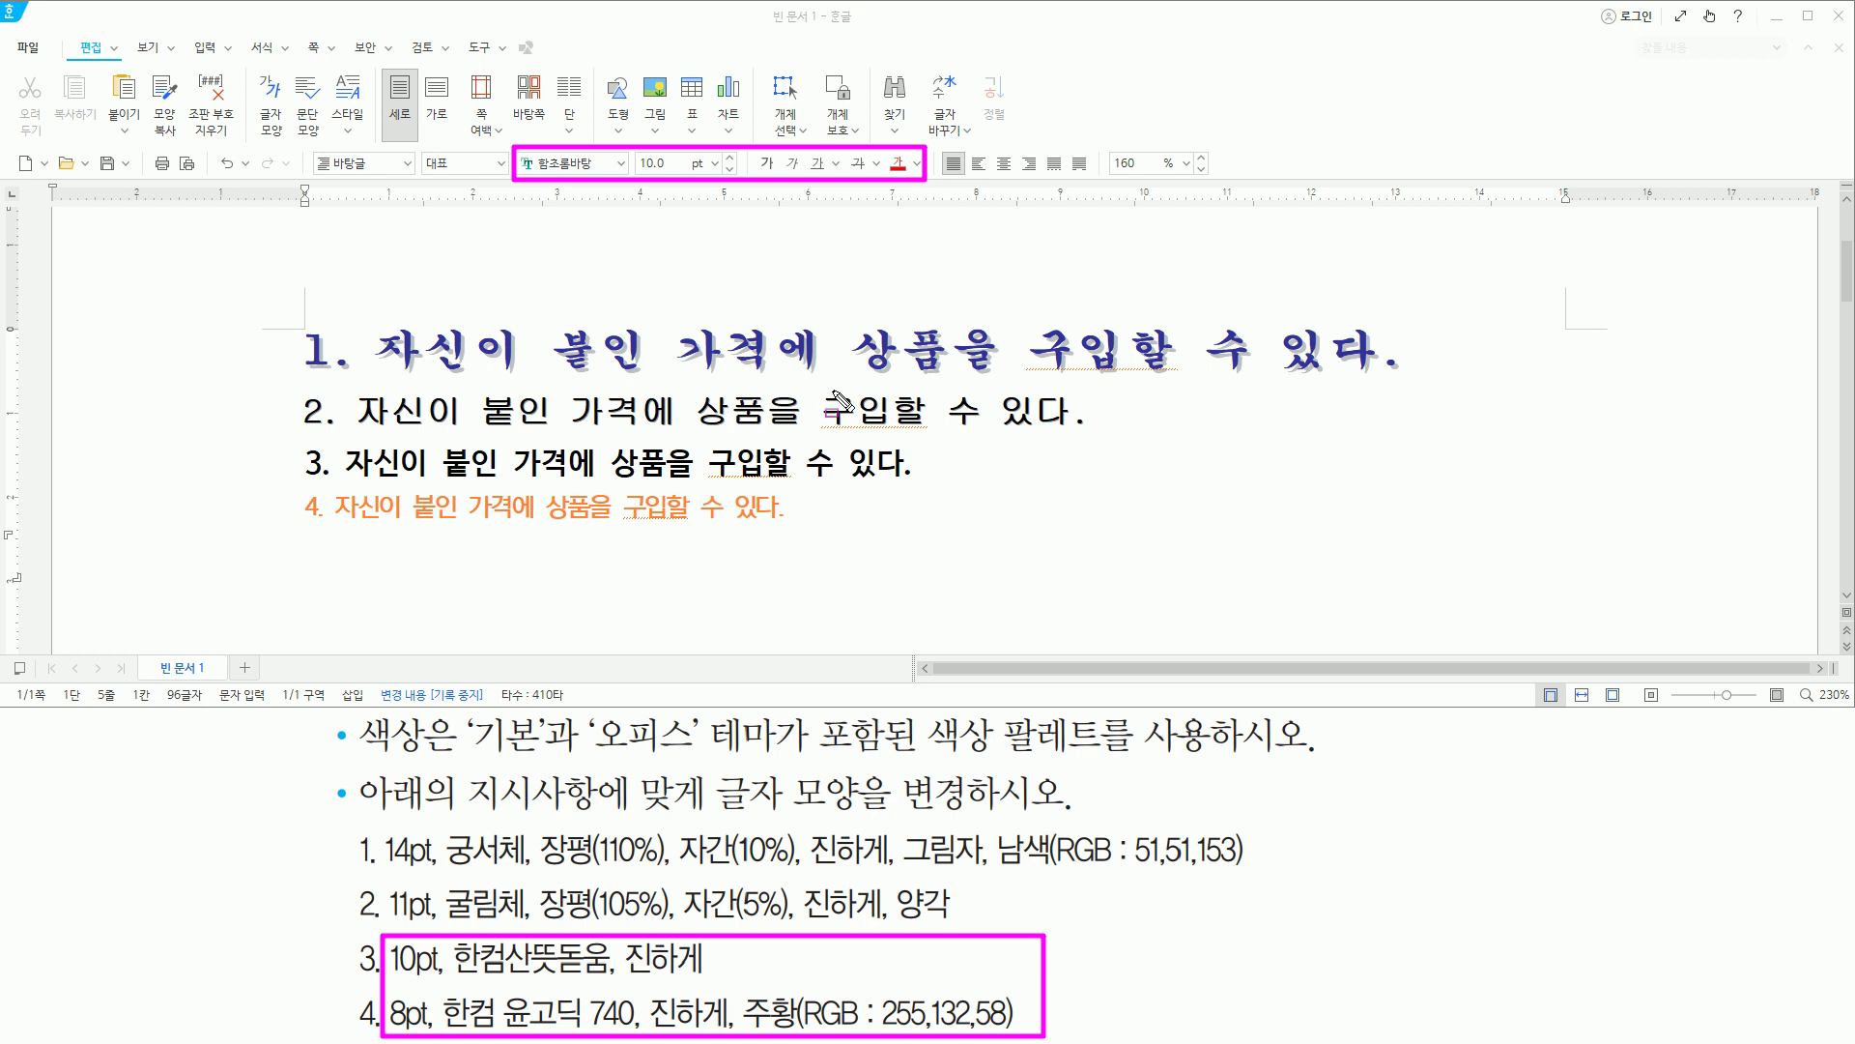
{"action": "key", "text": "Escape"}
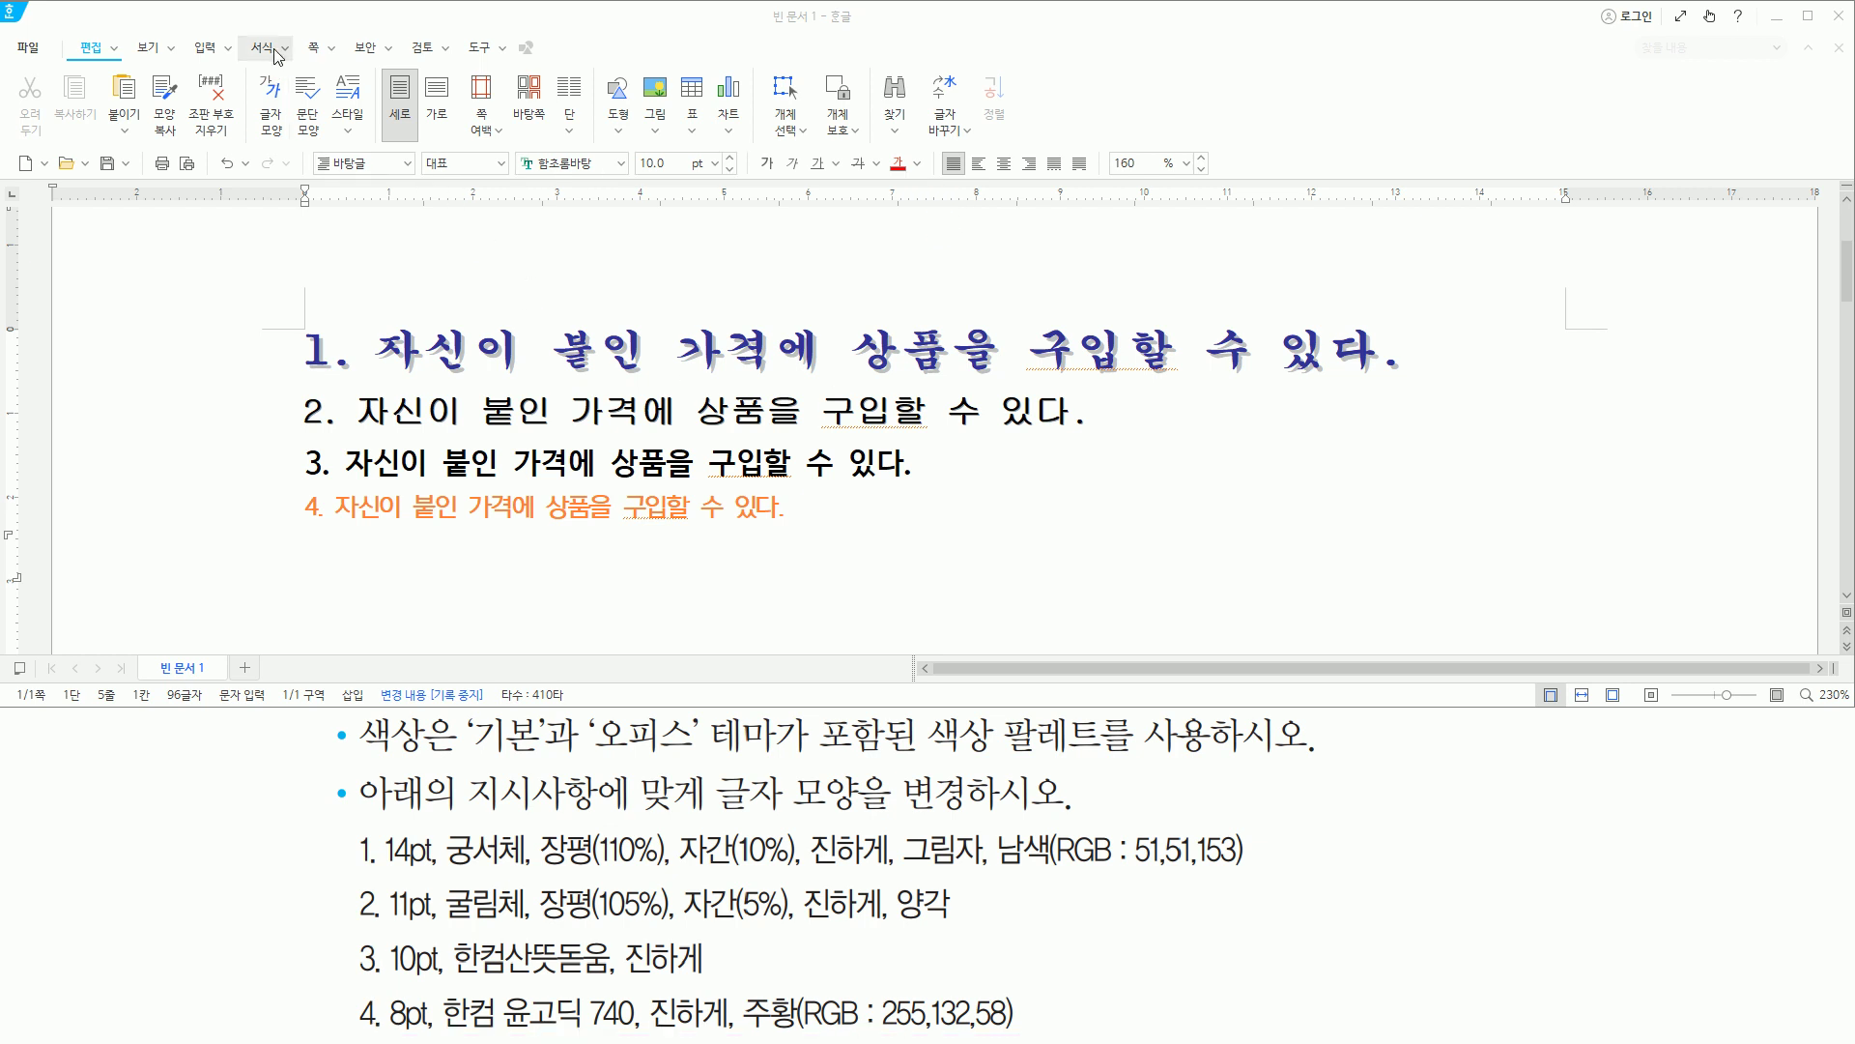
Look up the 글자 모양 command and its keyboard shortcut among the formatting commands.
{"action": "left_click", "coordinate": [275, 50]}
{"action": "left_click", "coordinate": [285, 50]}
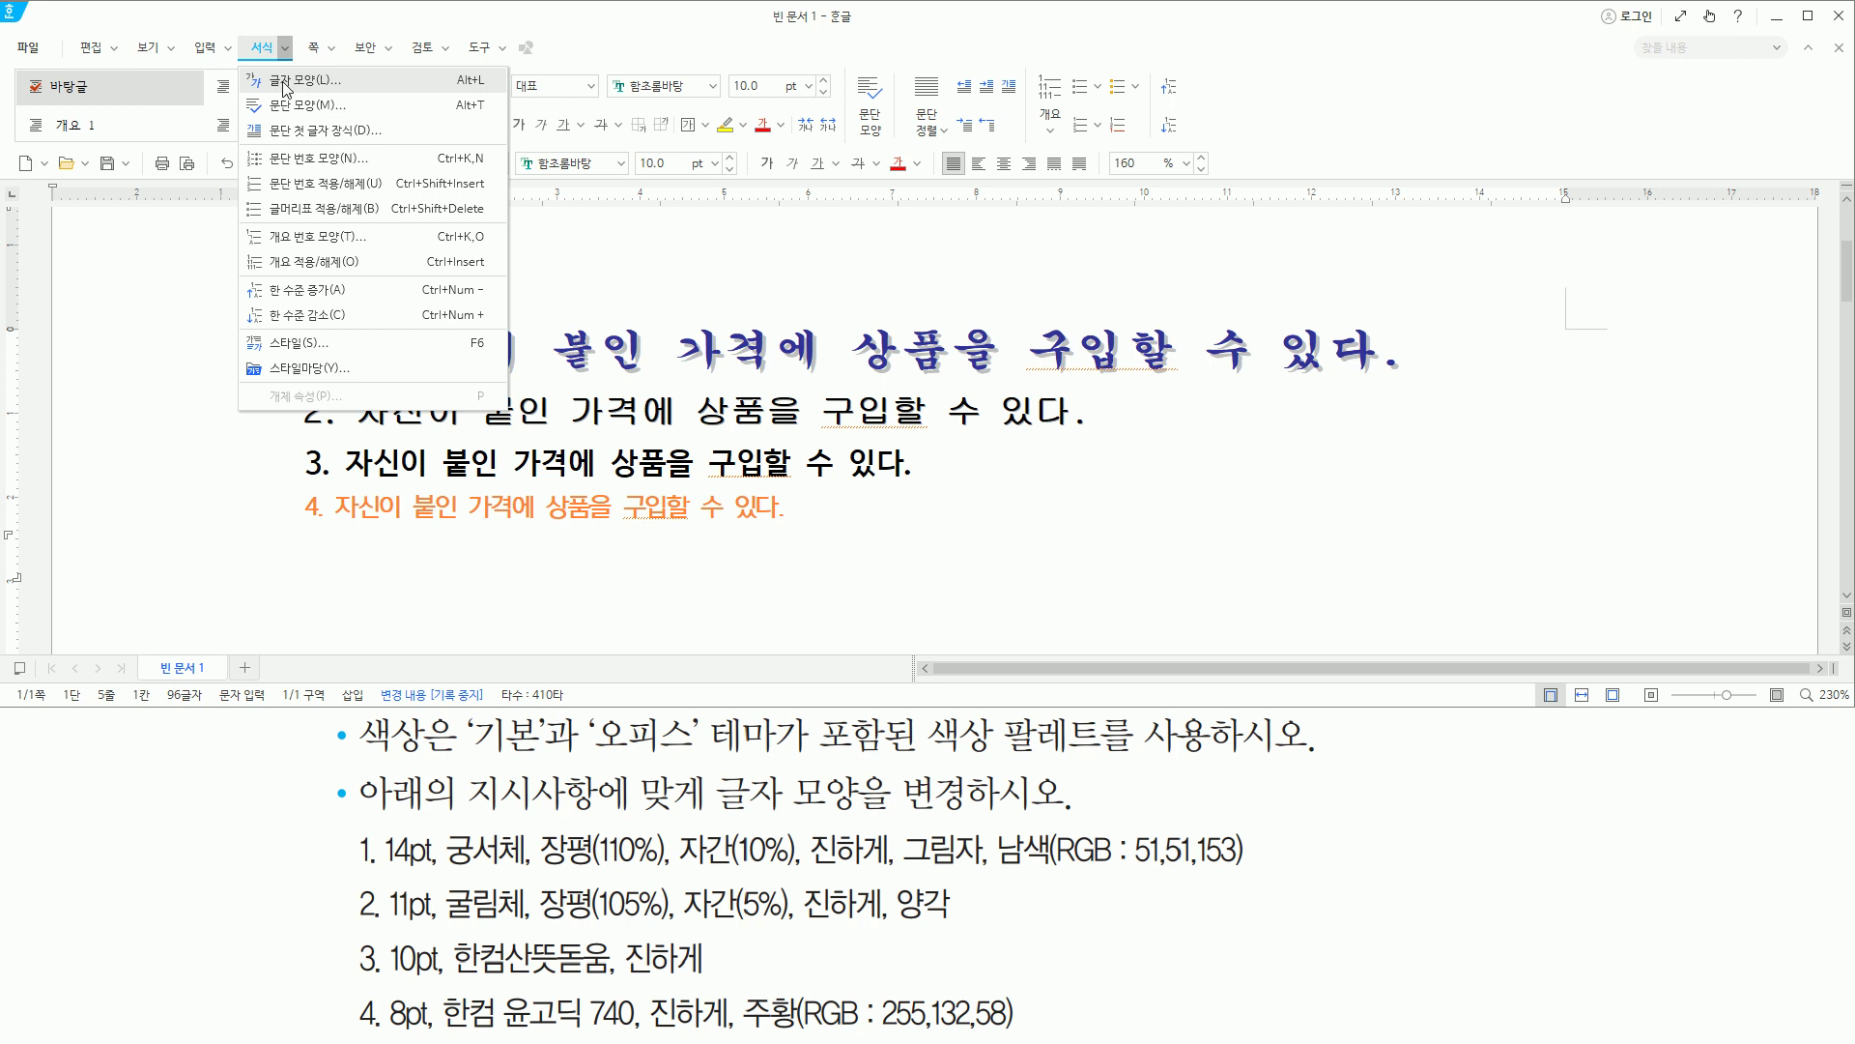
{"action": "left_click_drag", "start_coordinate": [241, 69], "coordinate": [364, 93]}
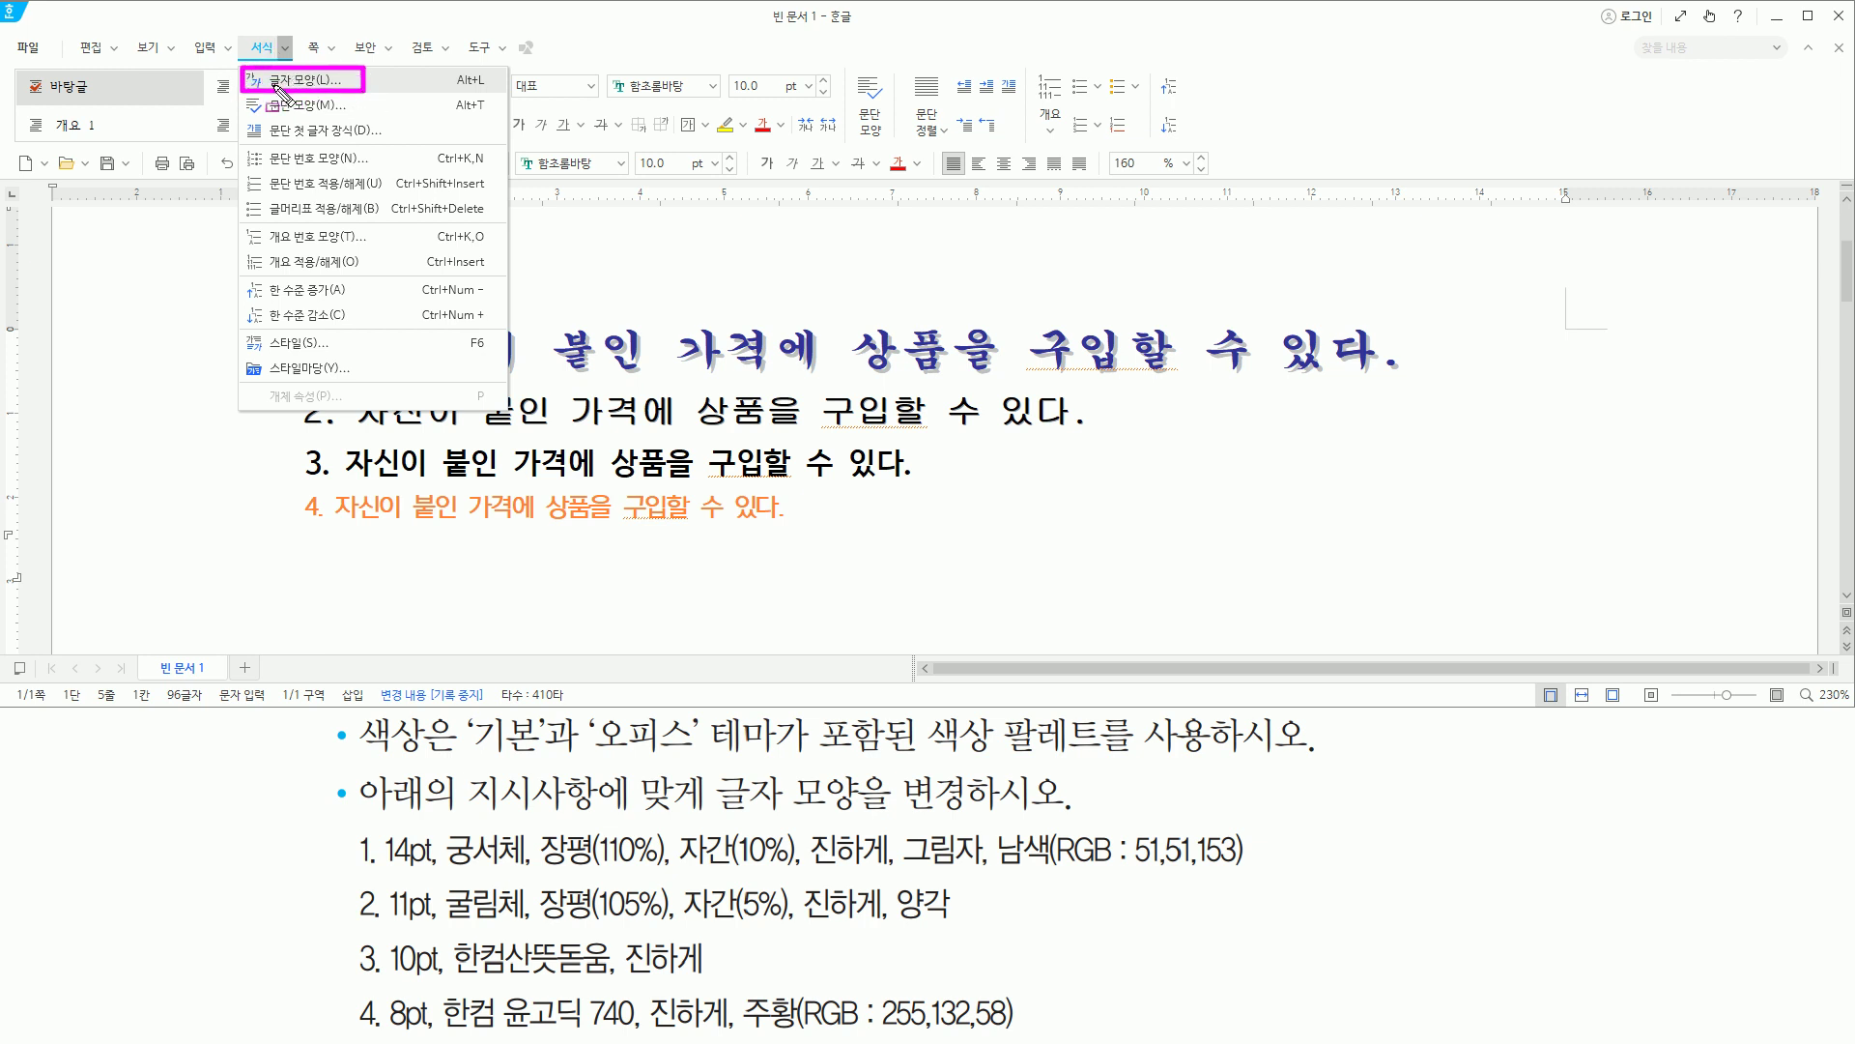
{"action": "left_click_drag", "start_coordinate": [444, 67], "coordinate": [502, 95]}
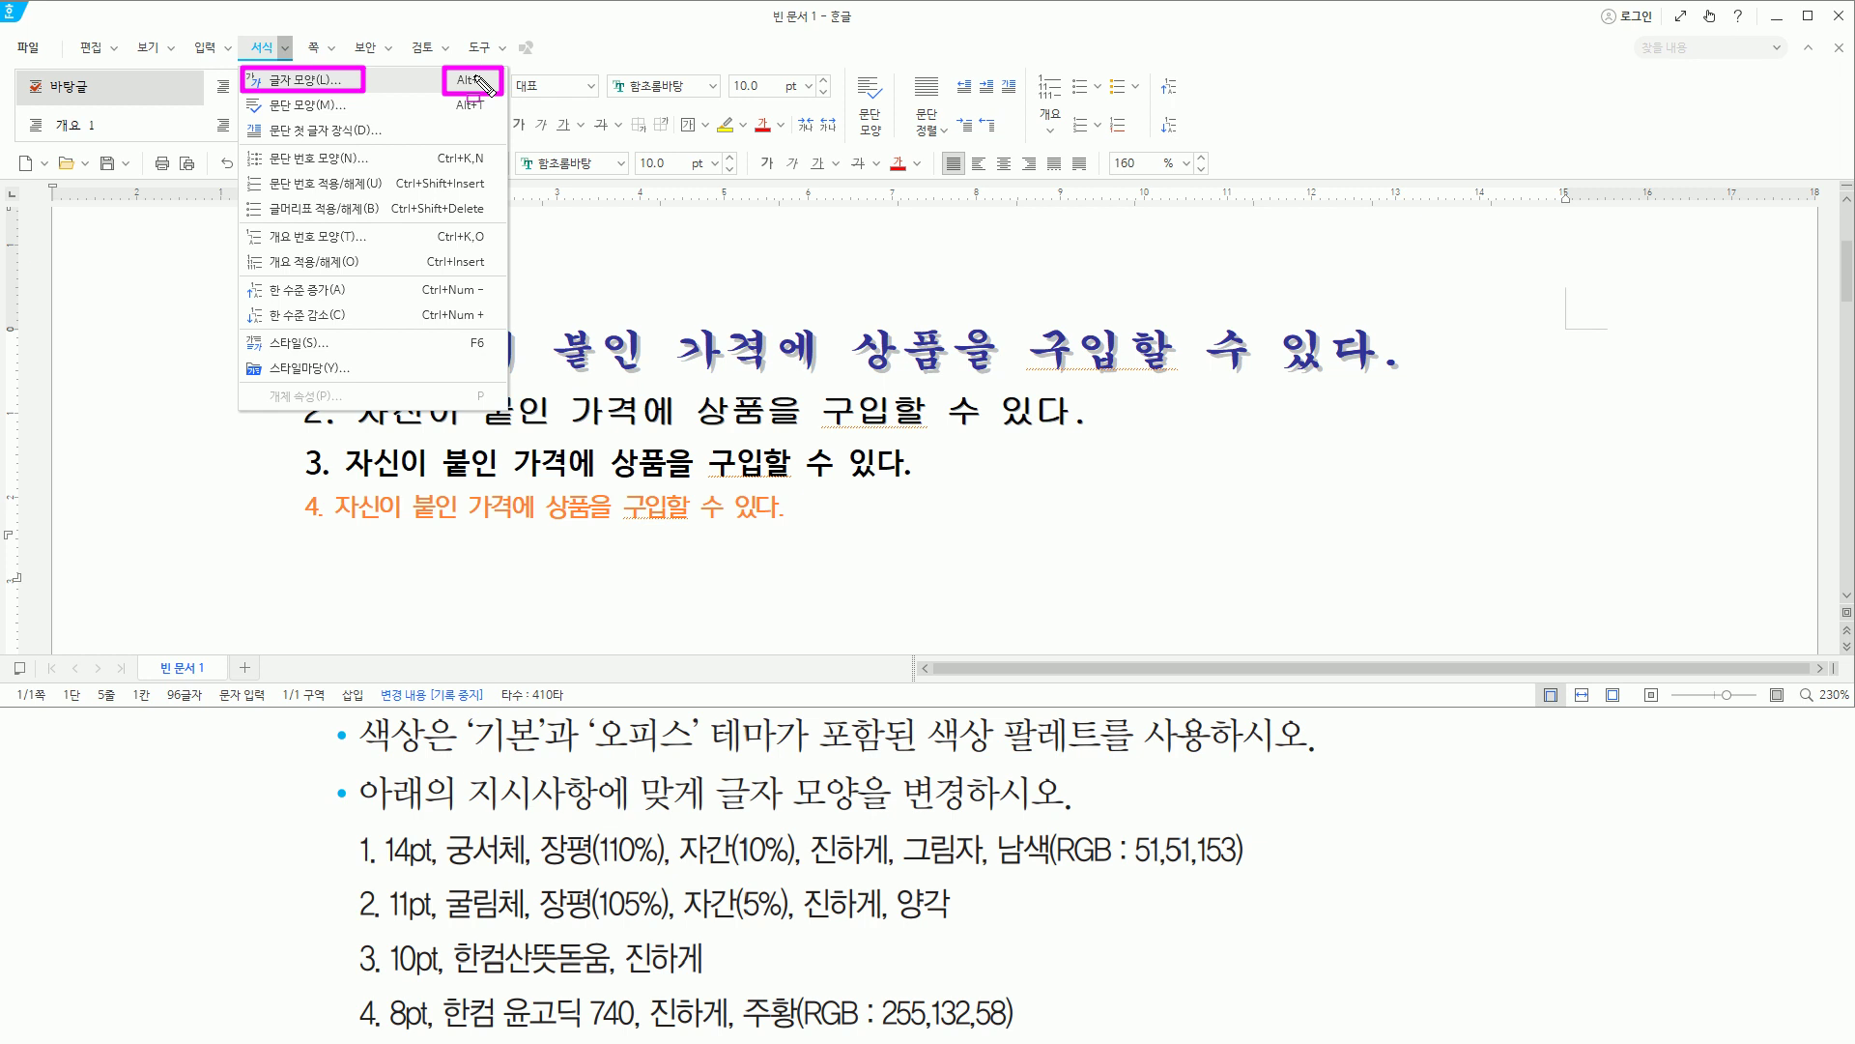
{"action": "left_click", "coordinate": [727, 531]}
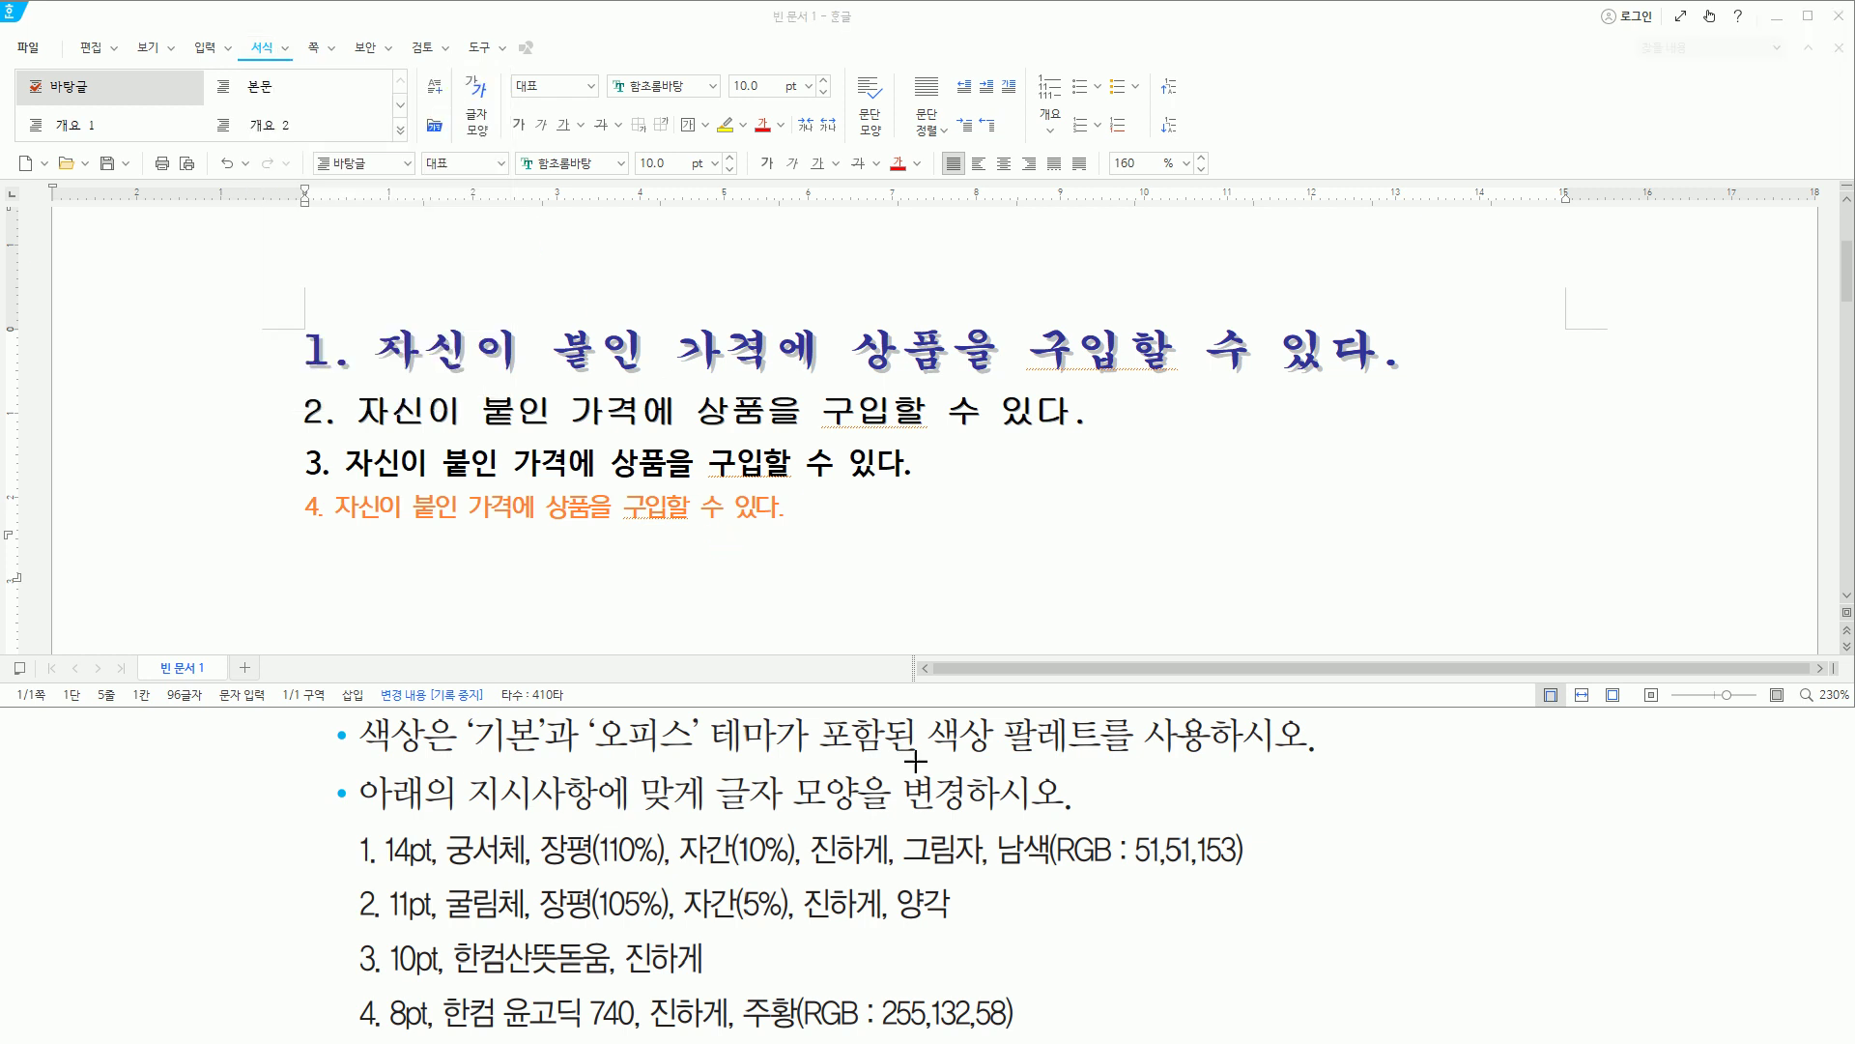
{"action": "left_click_drag", "start_coordinate": [997, 877], "coordinate": [1252, 872]}
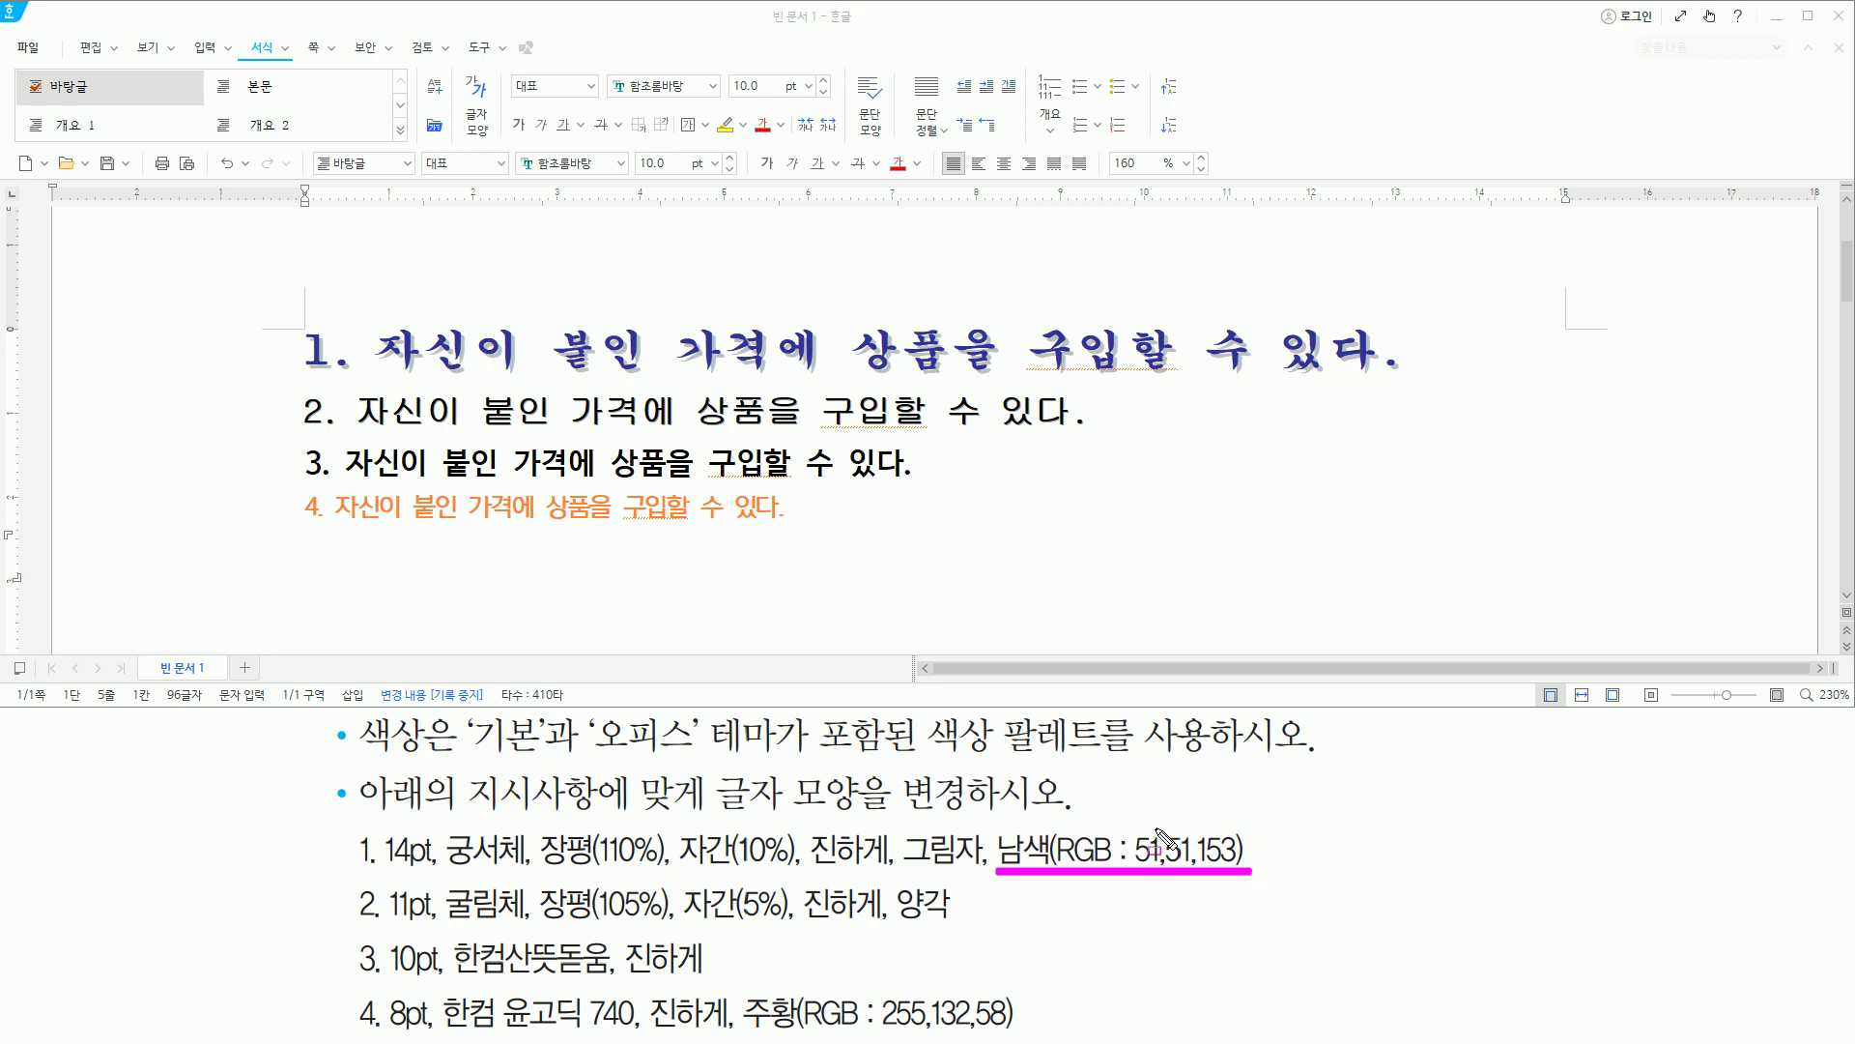
{"action": "left_click_drag", "start_coordinate": [1130, 828], "coordinate": [1242, 873]}
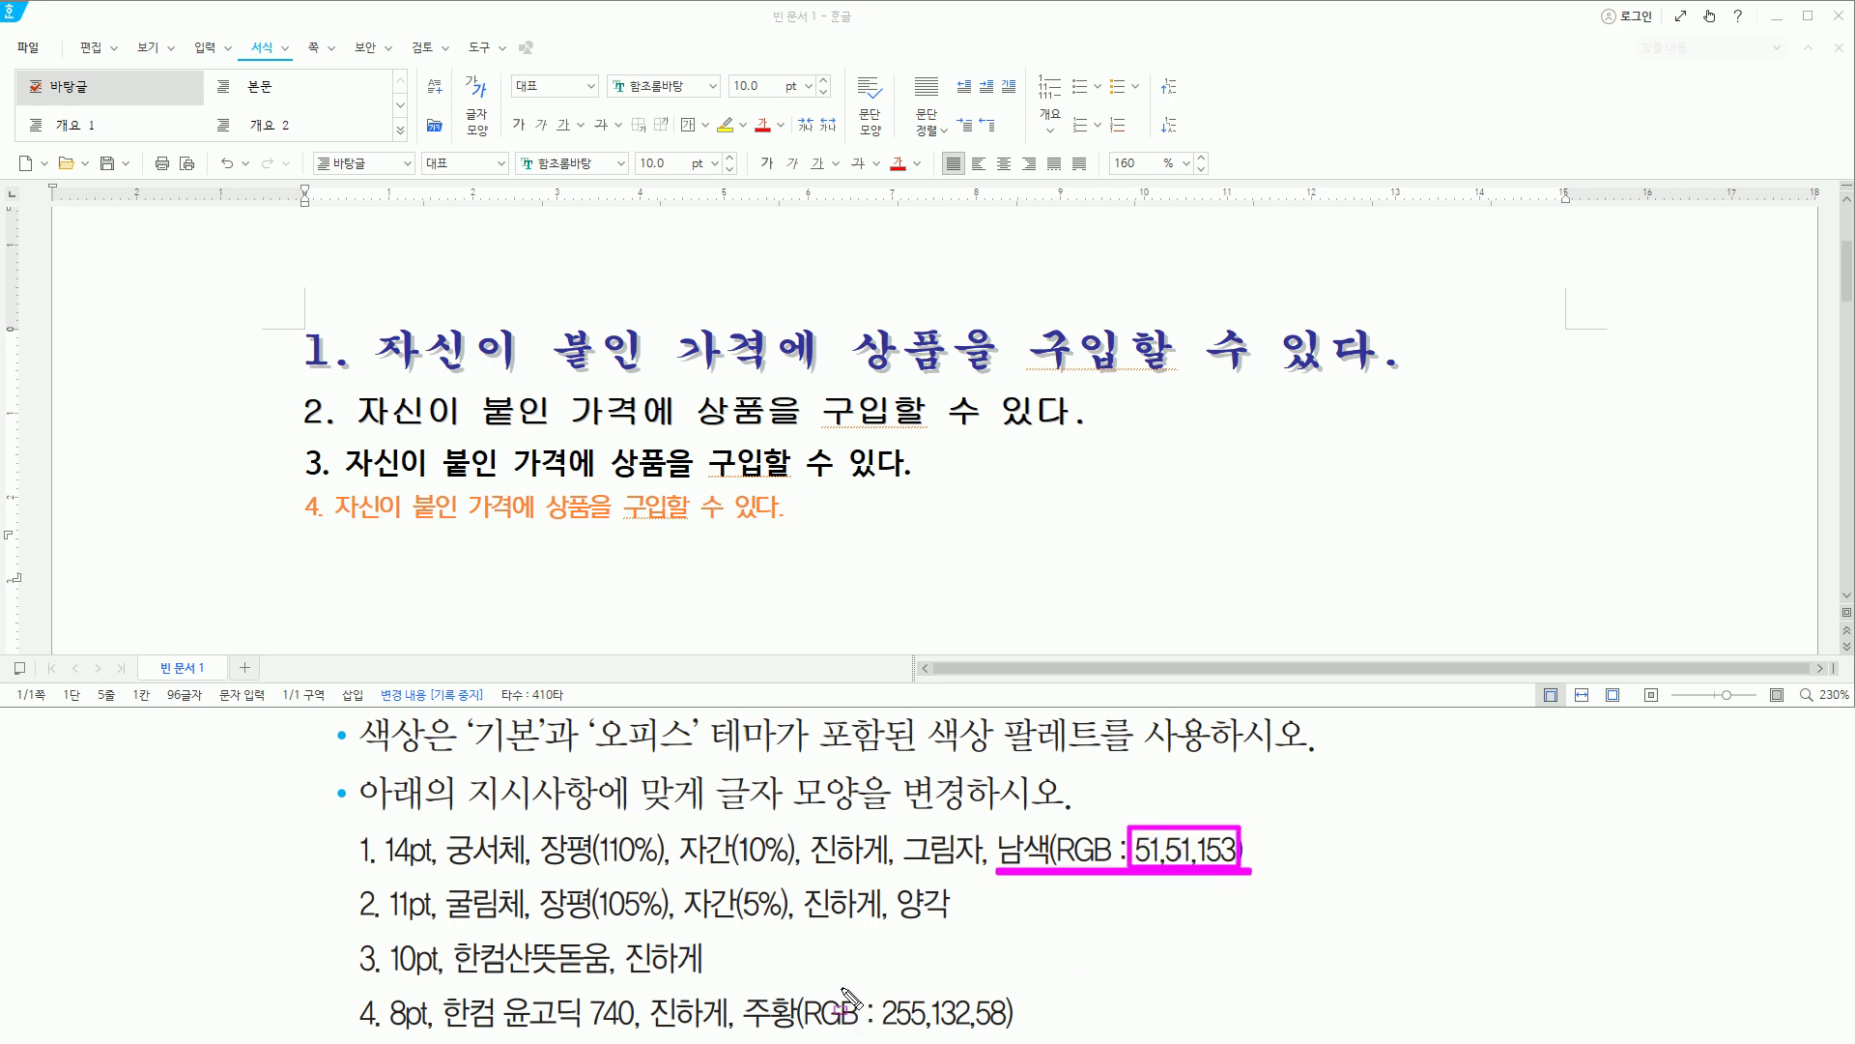
{"action": "left_click_drag", "start_coordinate": [742, 995], "coordinate": [1022, 1034]}
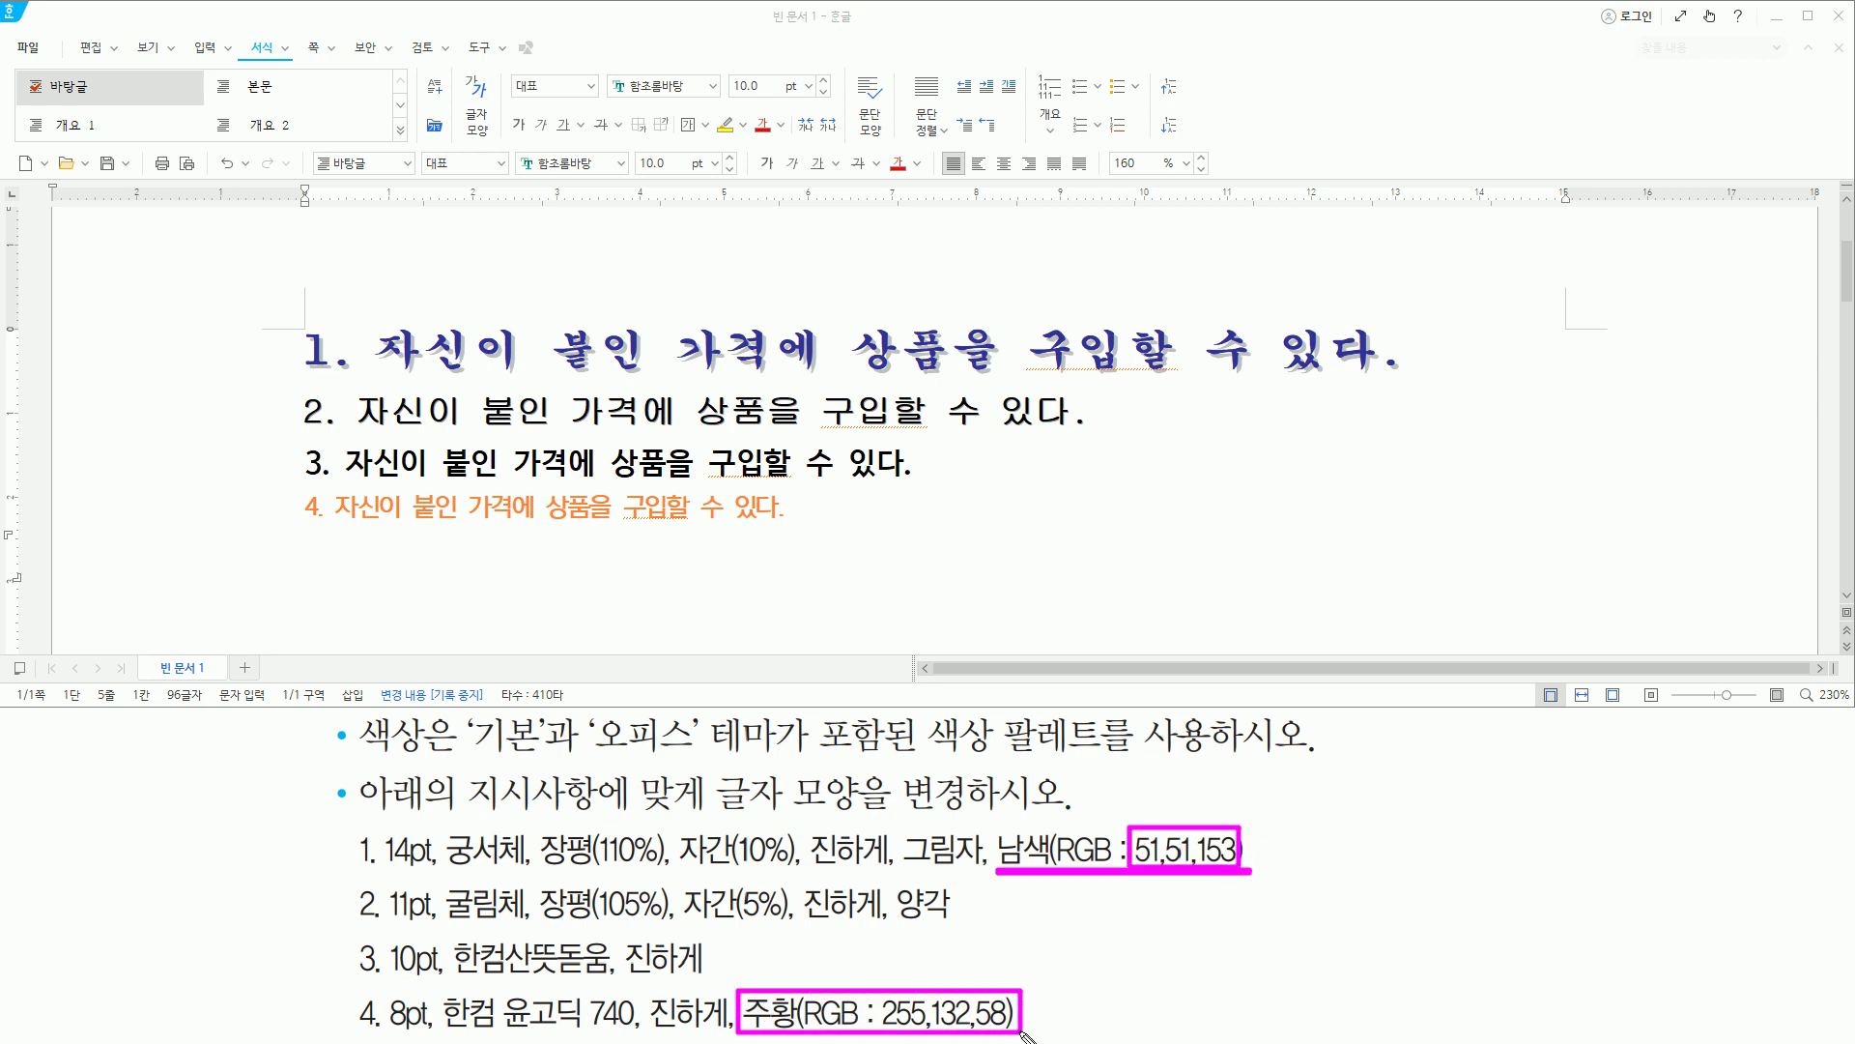
{"action": "key", "text": "Escape"}
View the text colour palette in the 글자 모양 settings for the empty line below item 4.
{"action": "left_click", "coordinate": [575, 571]}
{"action": "key", "text": "alt+l"}
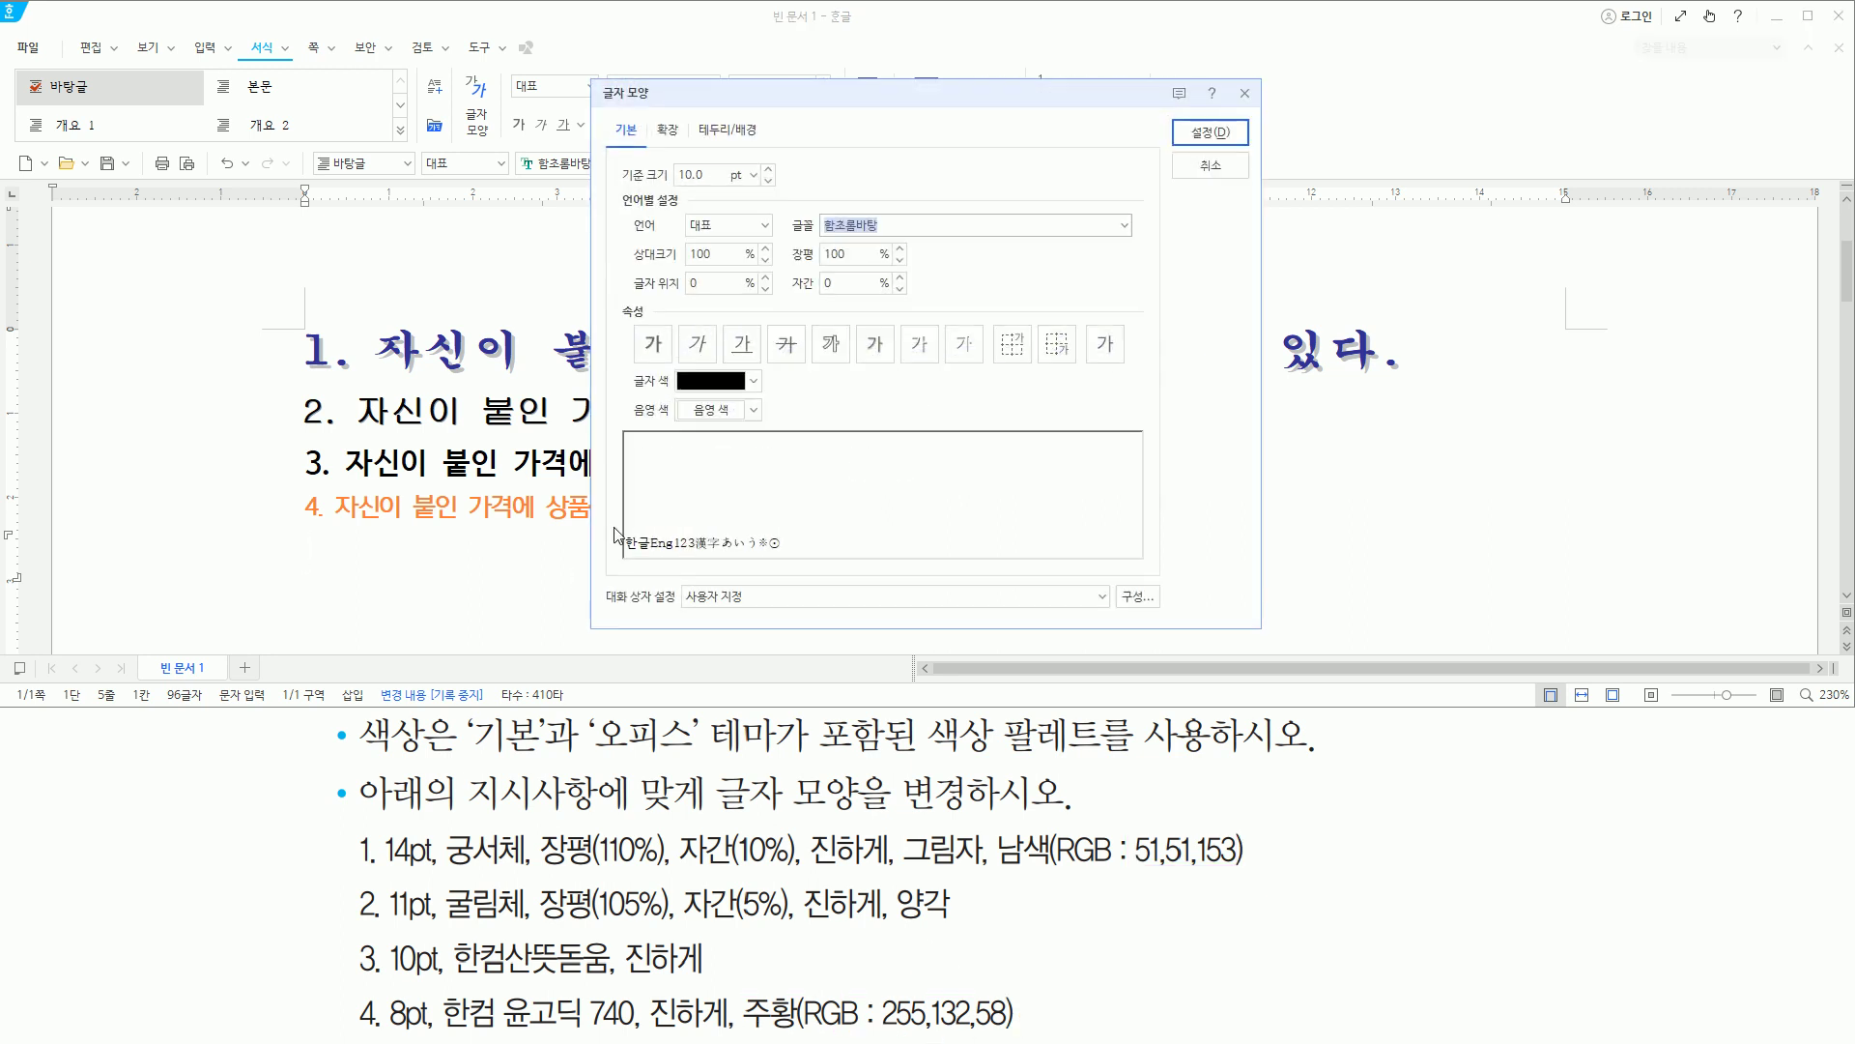
{"action": "left_click", "coordinate": [753, 381]}
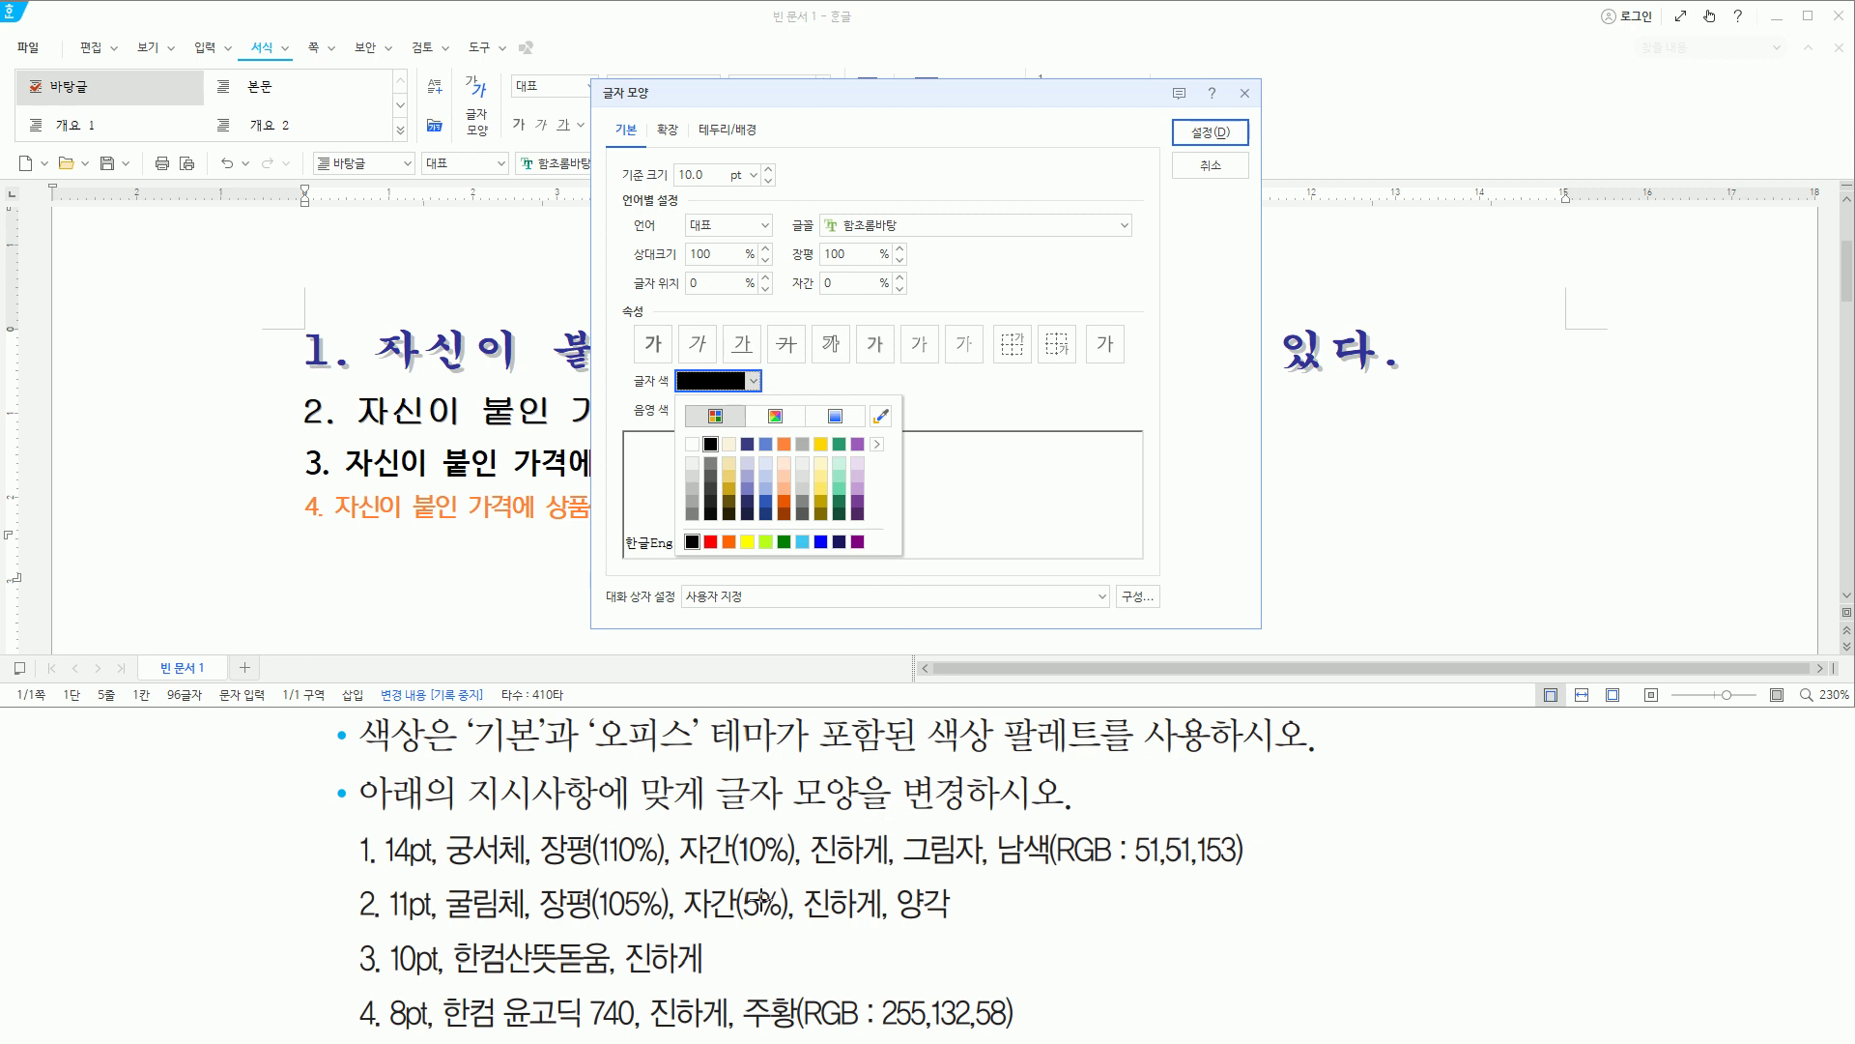
{"action": "key", "text": "ctrl+2"}
{"action": "left_click_drag", "start_coordinate": [996, 870], "coordinate": [1053, 871]}
{"action": "left_click_drag", "start_coordinate": [739, 1032], "coordinate": [801, 1034]}
{"action": "left_click_drag", "start_coordinate": [1128, 826], "coordinate": [1242, 870]}
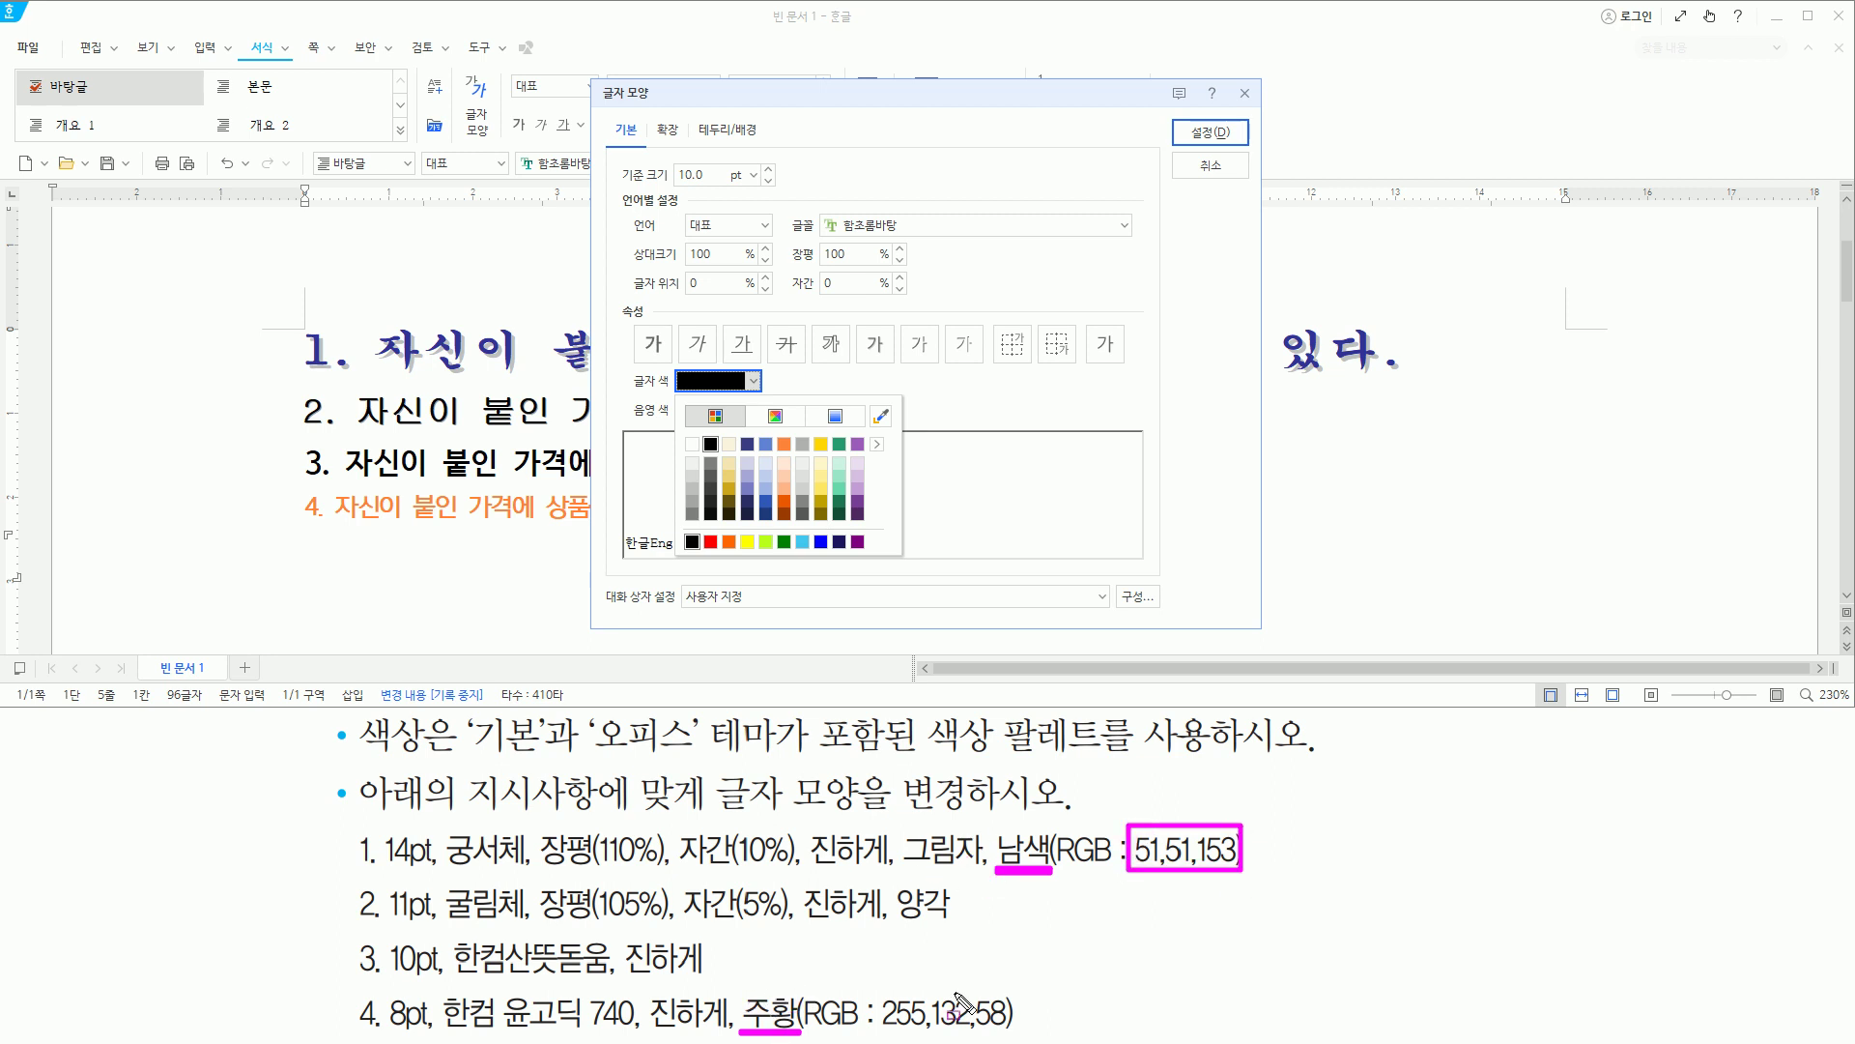
{"action": "left_click_drag", "start_coordinate": [879, 983], "coordinate": [1011, 1035]}
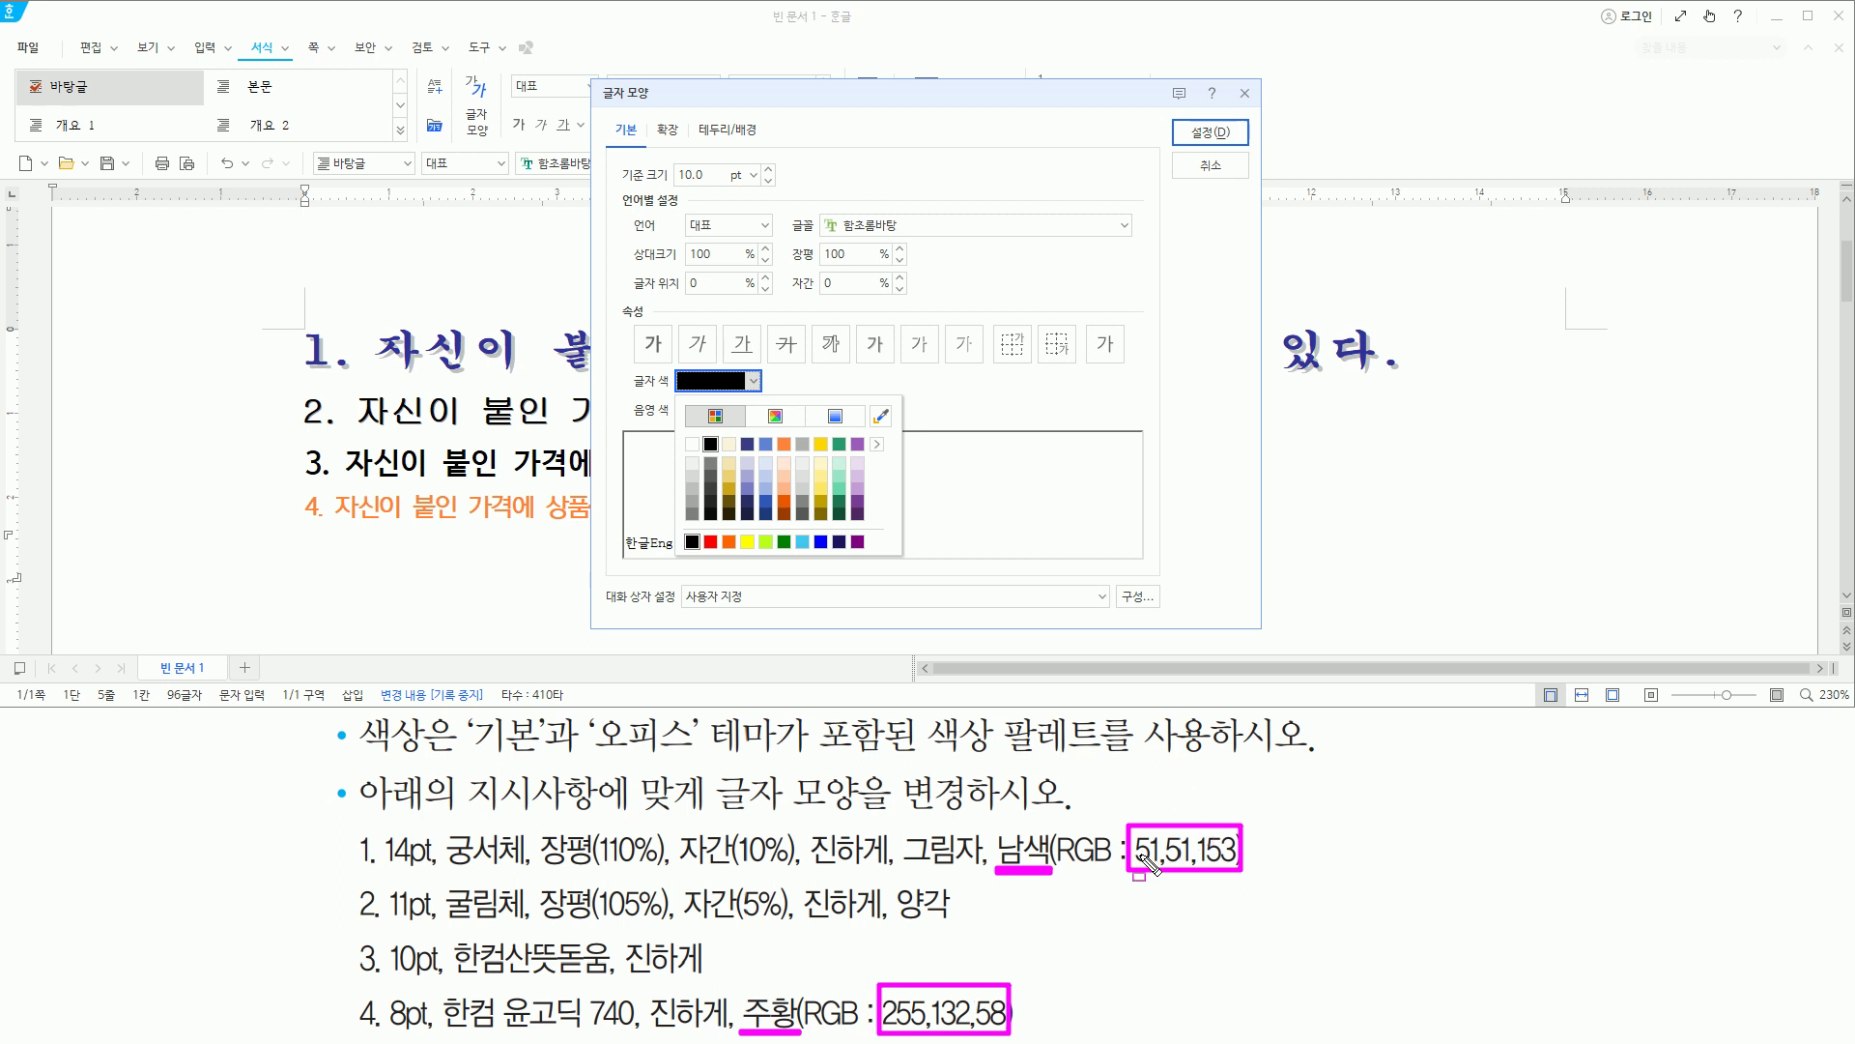
Examine the R, G and B value fields in the text colour's 스펙트럼 view and cancel the 글자 모양 settings.
{"action": "key", "text": "Escape"}
{"action": "left_click", "coordinate": [754, 382]}
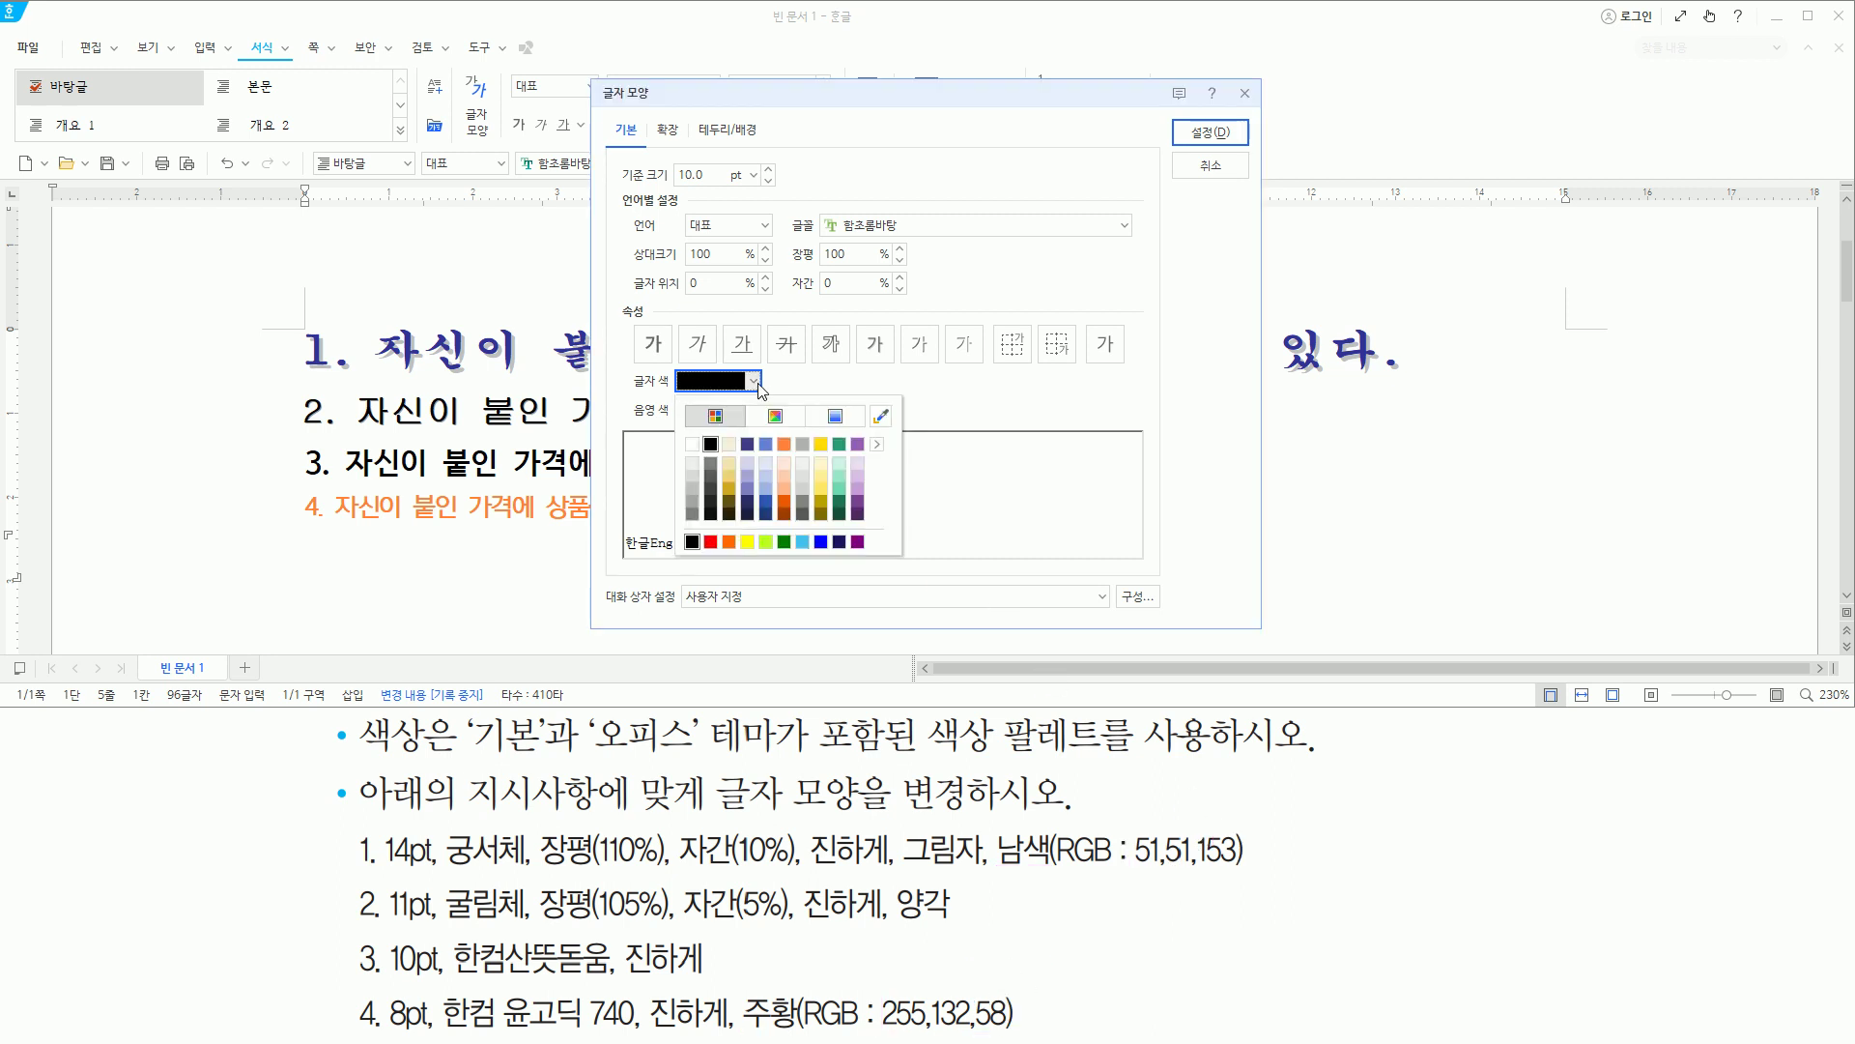
{"action": "left_click_drag", "start_coordinate": [806, 402], "coordinate": [865, 430]}
{"action": "key", "text": "Escape"}
{"action": "left_click", "coordinate": [755, 382]}
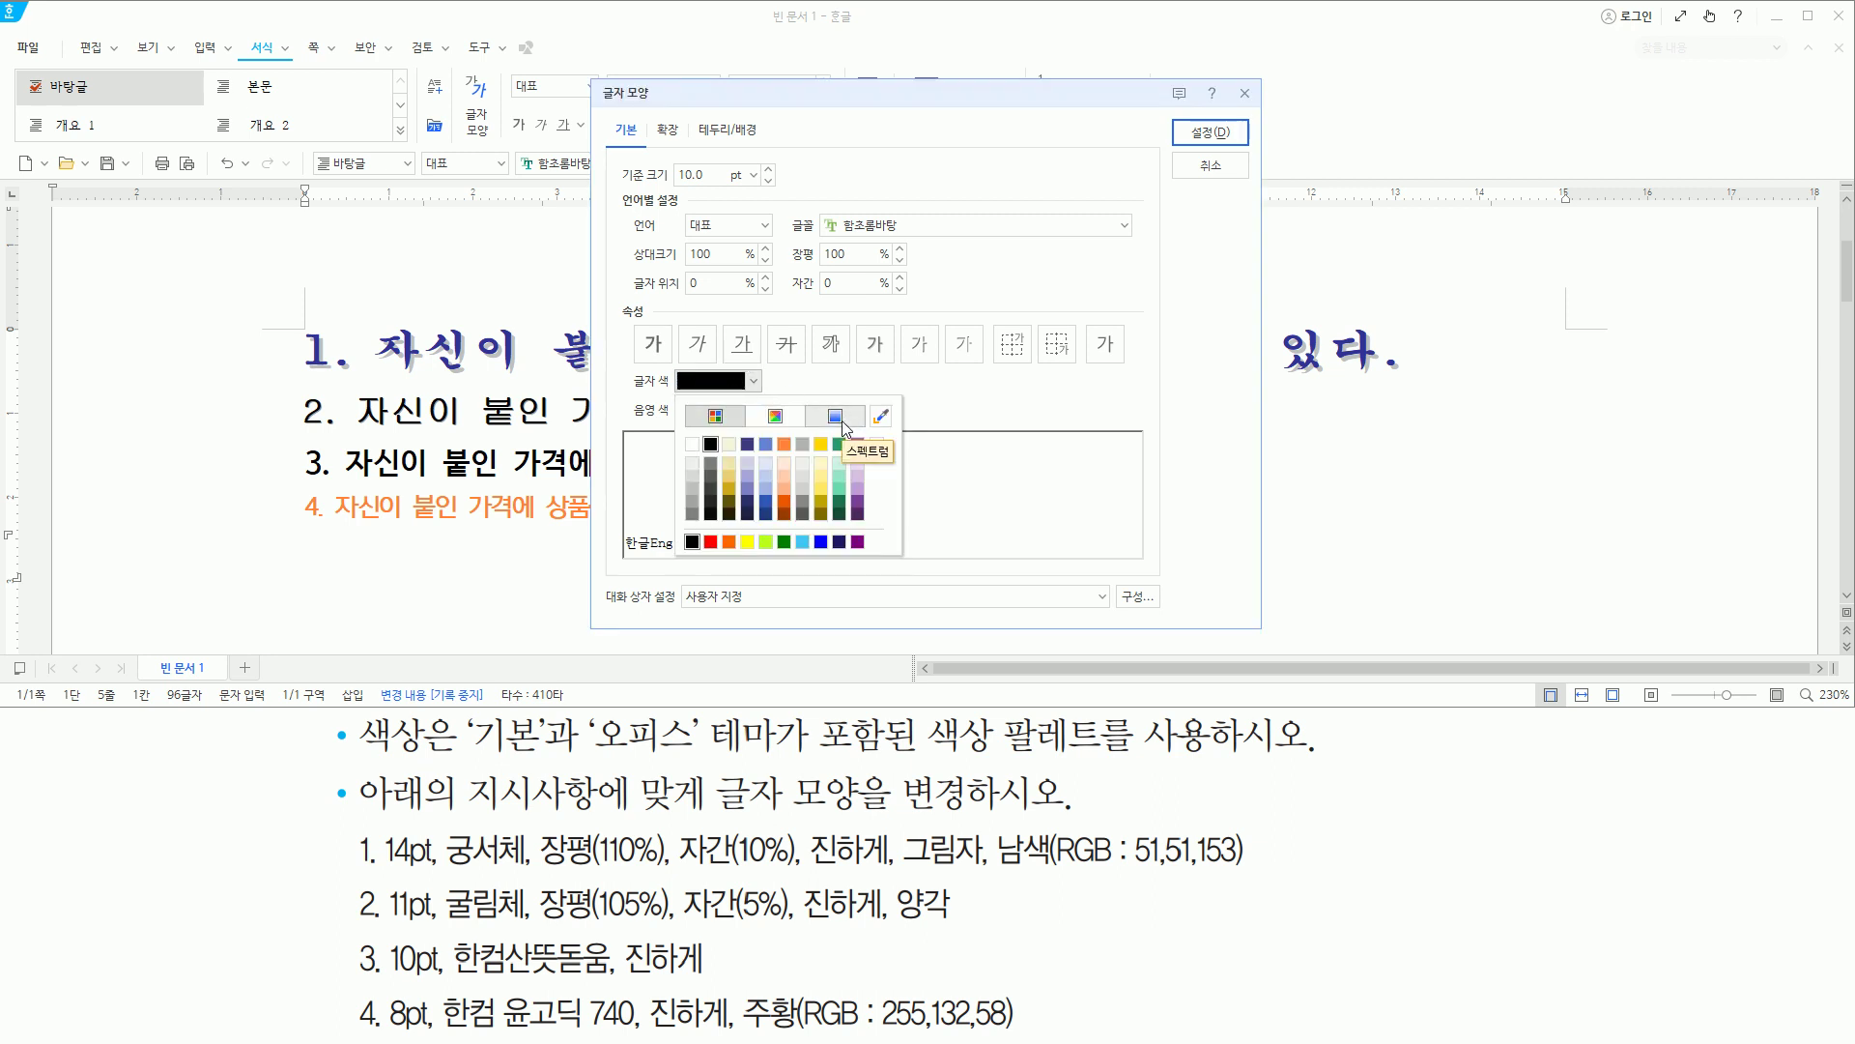
{"action": "left_click", "coordinate": [836, 417]}
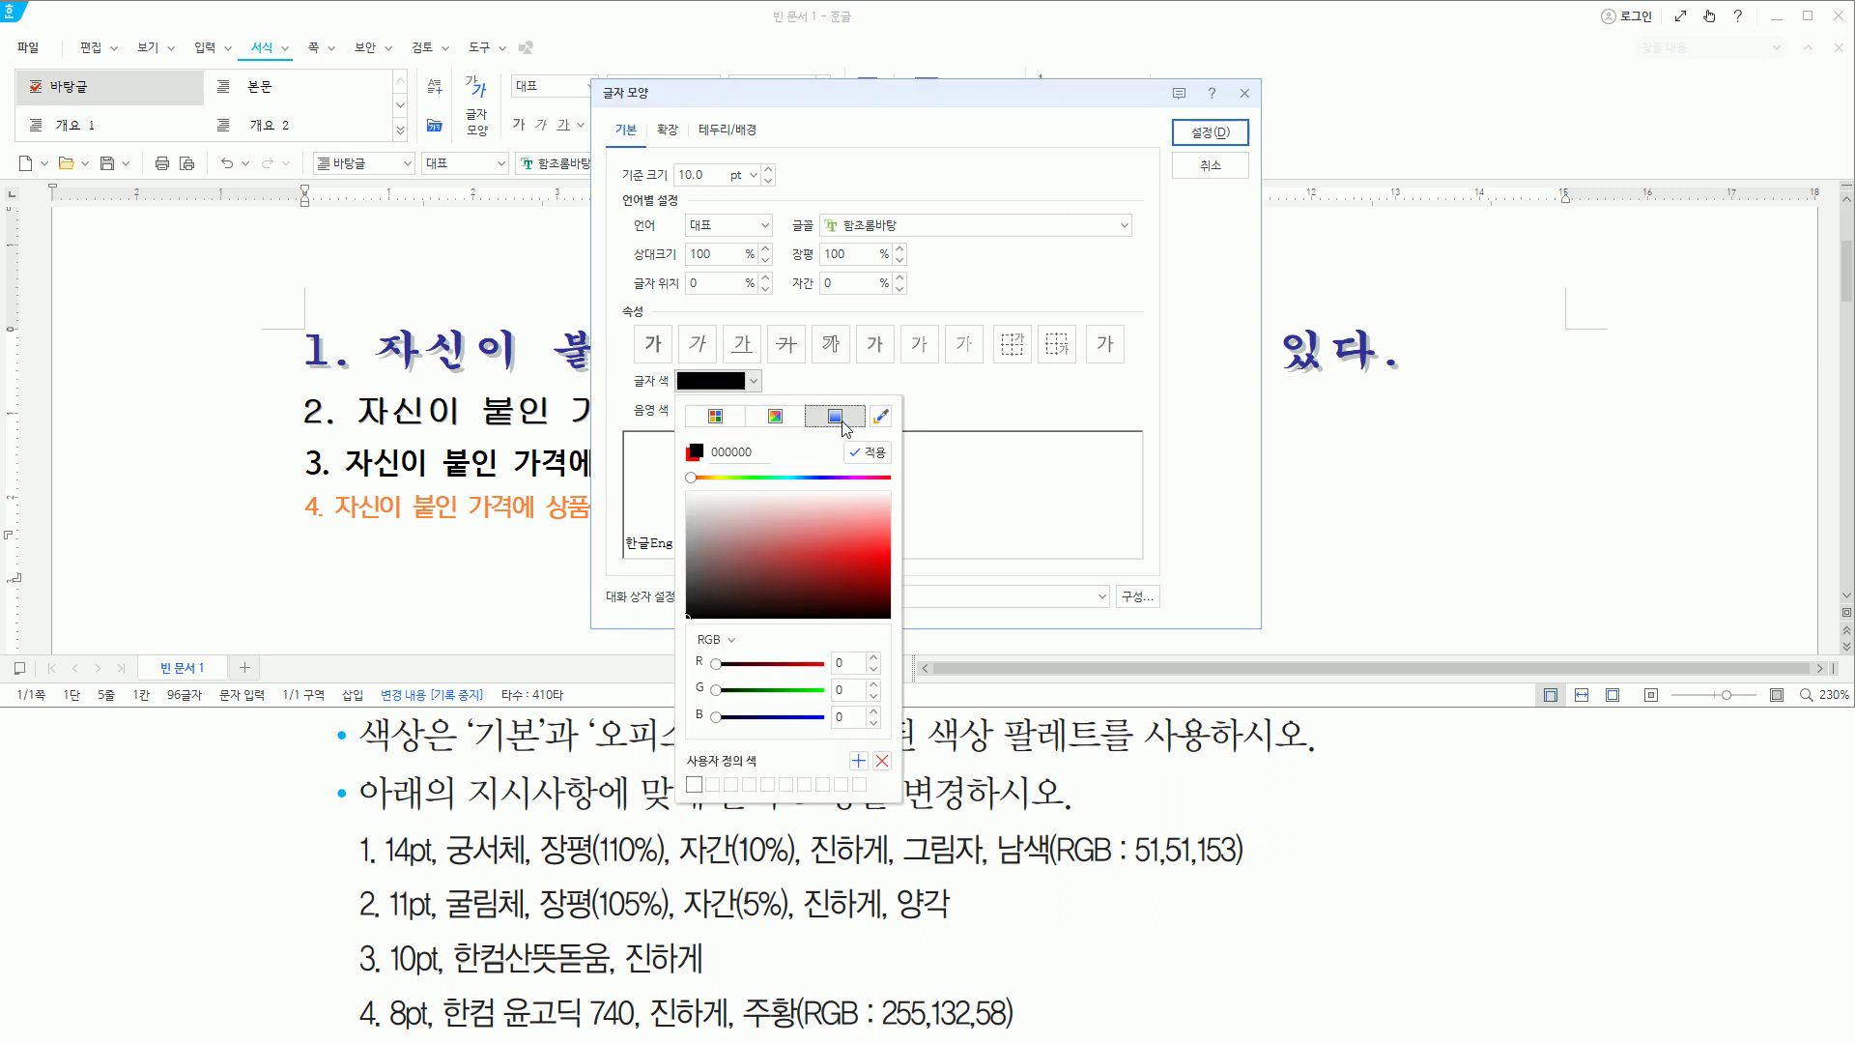
{"action": "mouse_move", "coordinate": [688, 648]}
{"action": "left_mouse_down"}
{"action": "mouse_move", "coordinate": [744, 730]}
{"action": "mouse_move", "coordinate": [712, 730]}
{"action": "left_mouse_up"}
{"action": "left_click_drag", "start_coordinate": [827, 647], "coordinate": [894, 744]}
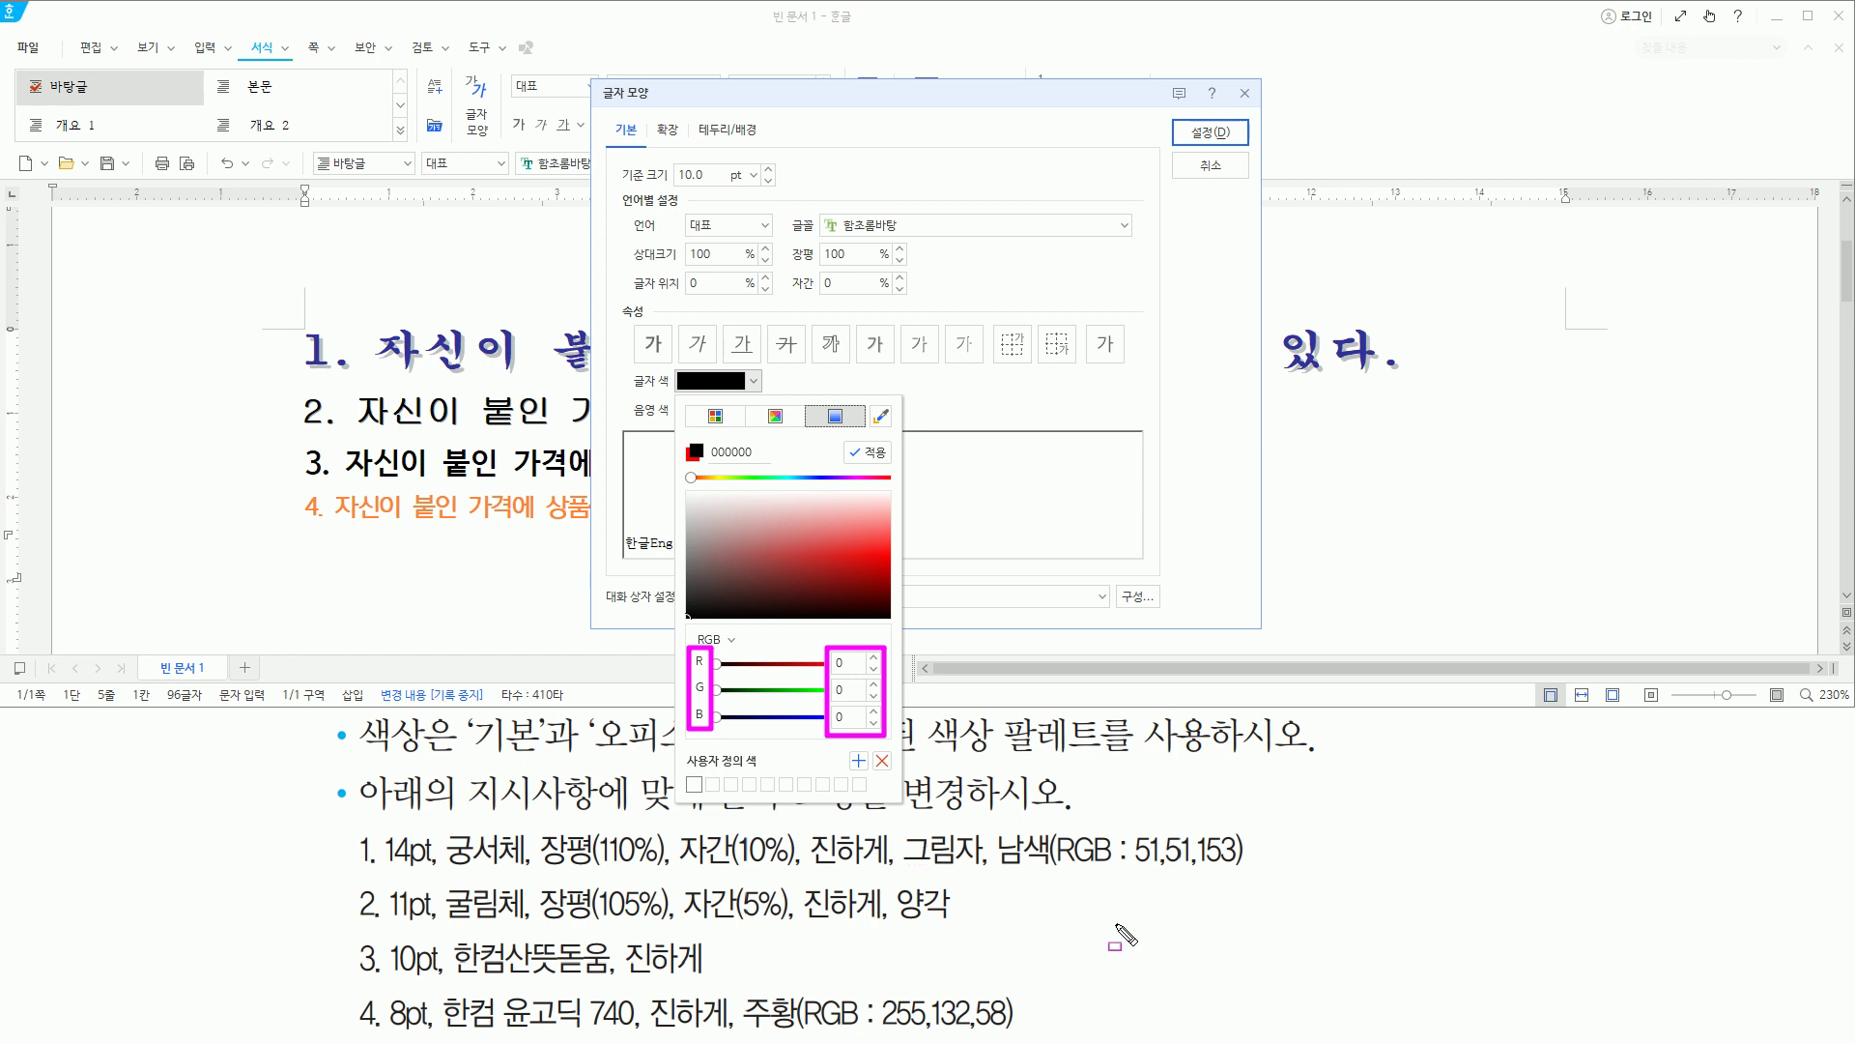
{"action": "left_click_drag", "start_coordinate": [1132, 874], "coordinate": [1239, 874]}
{"action": "left_click_drag", "start_coordinate": [889, 1032], "coordinate": [1010, 1032]}
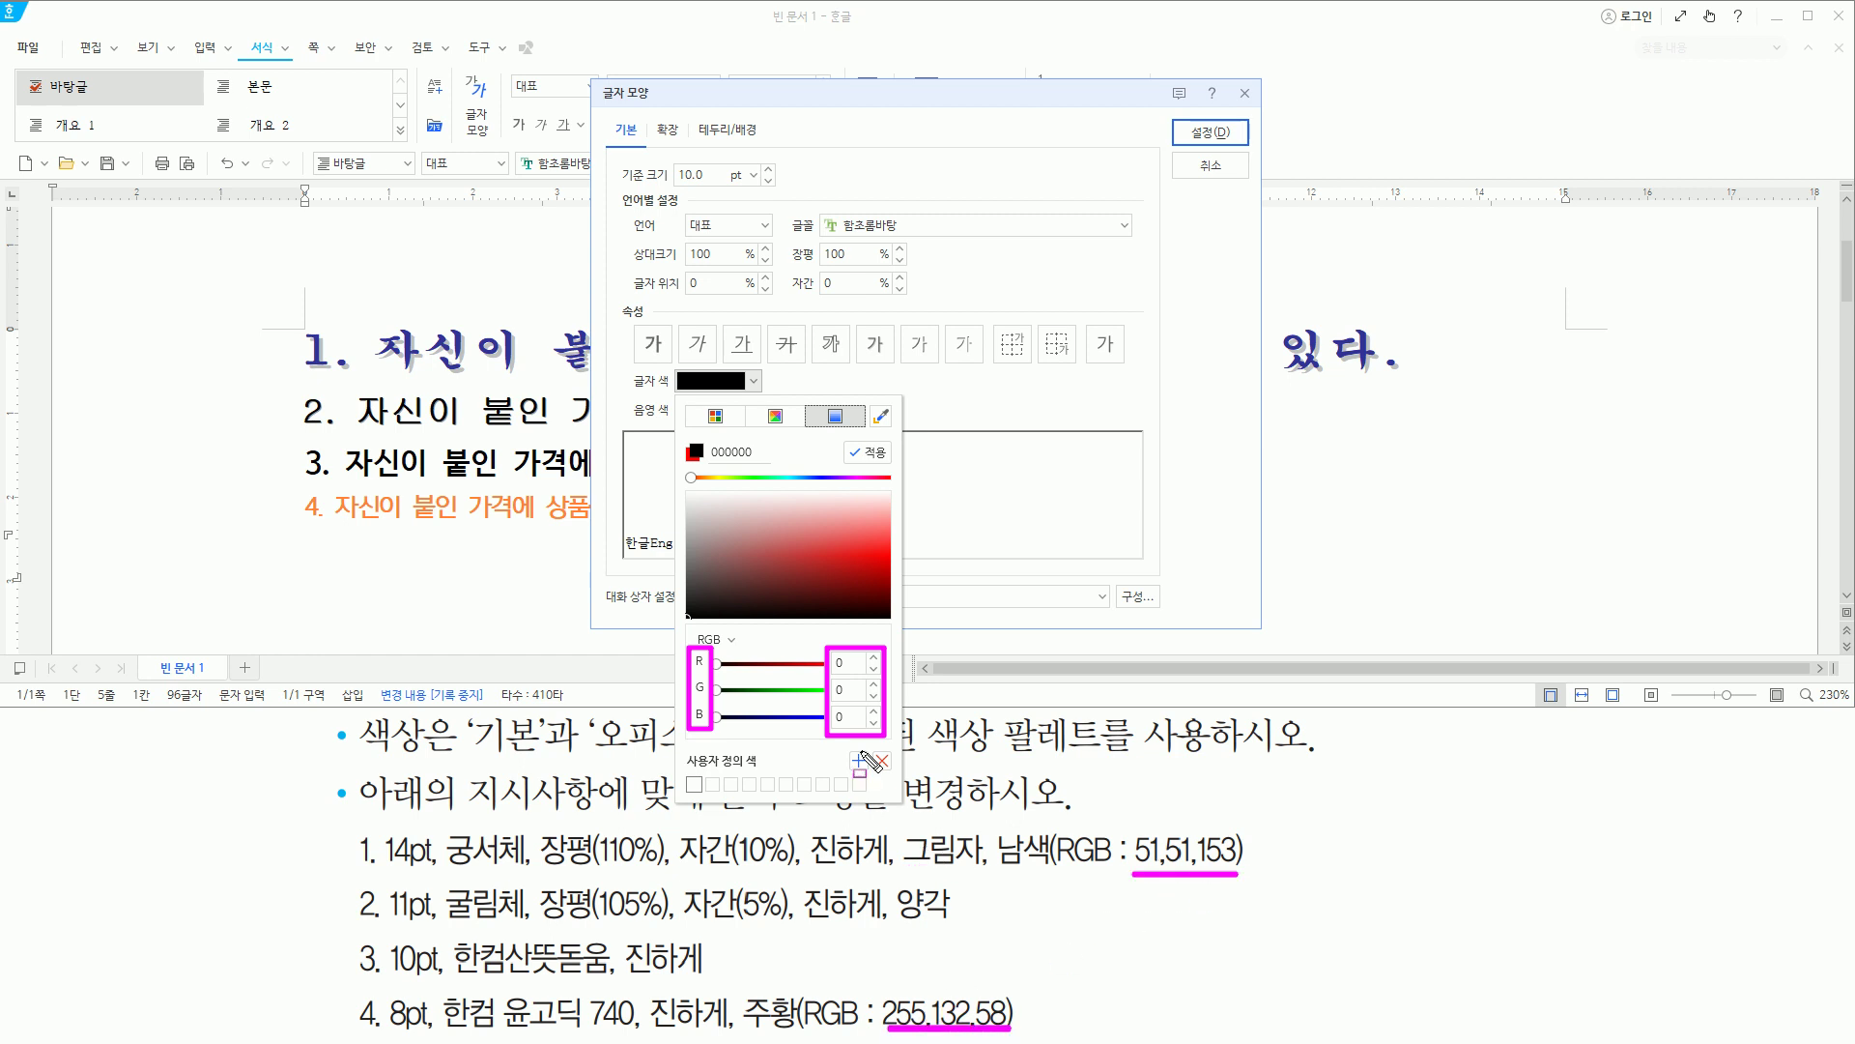
{"action": "left_click_drag", "start_coordinate": [833, 652], "coordinate": [865, 735]}
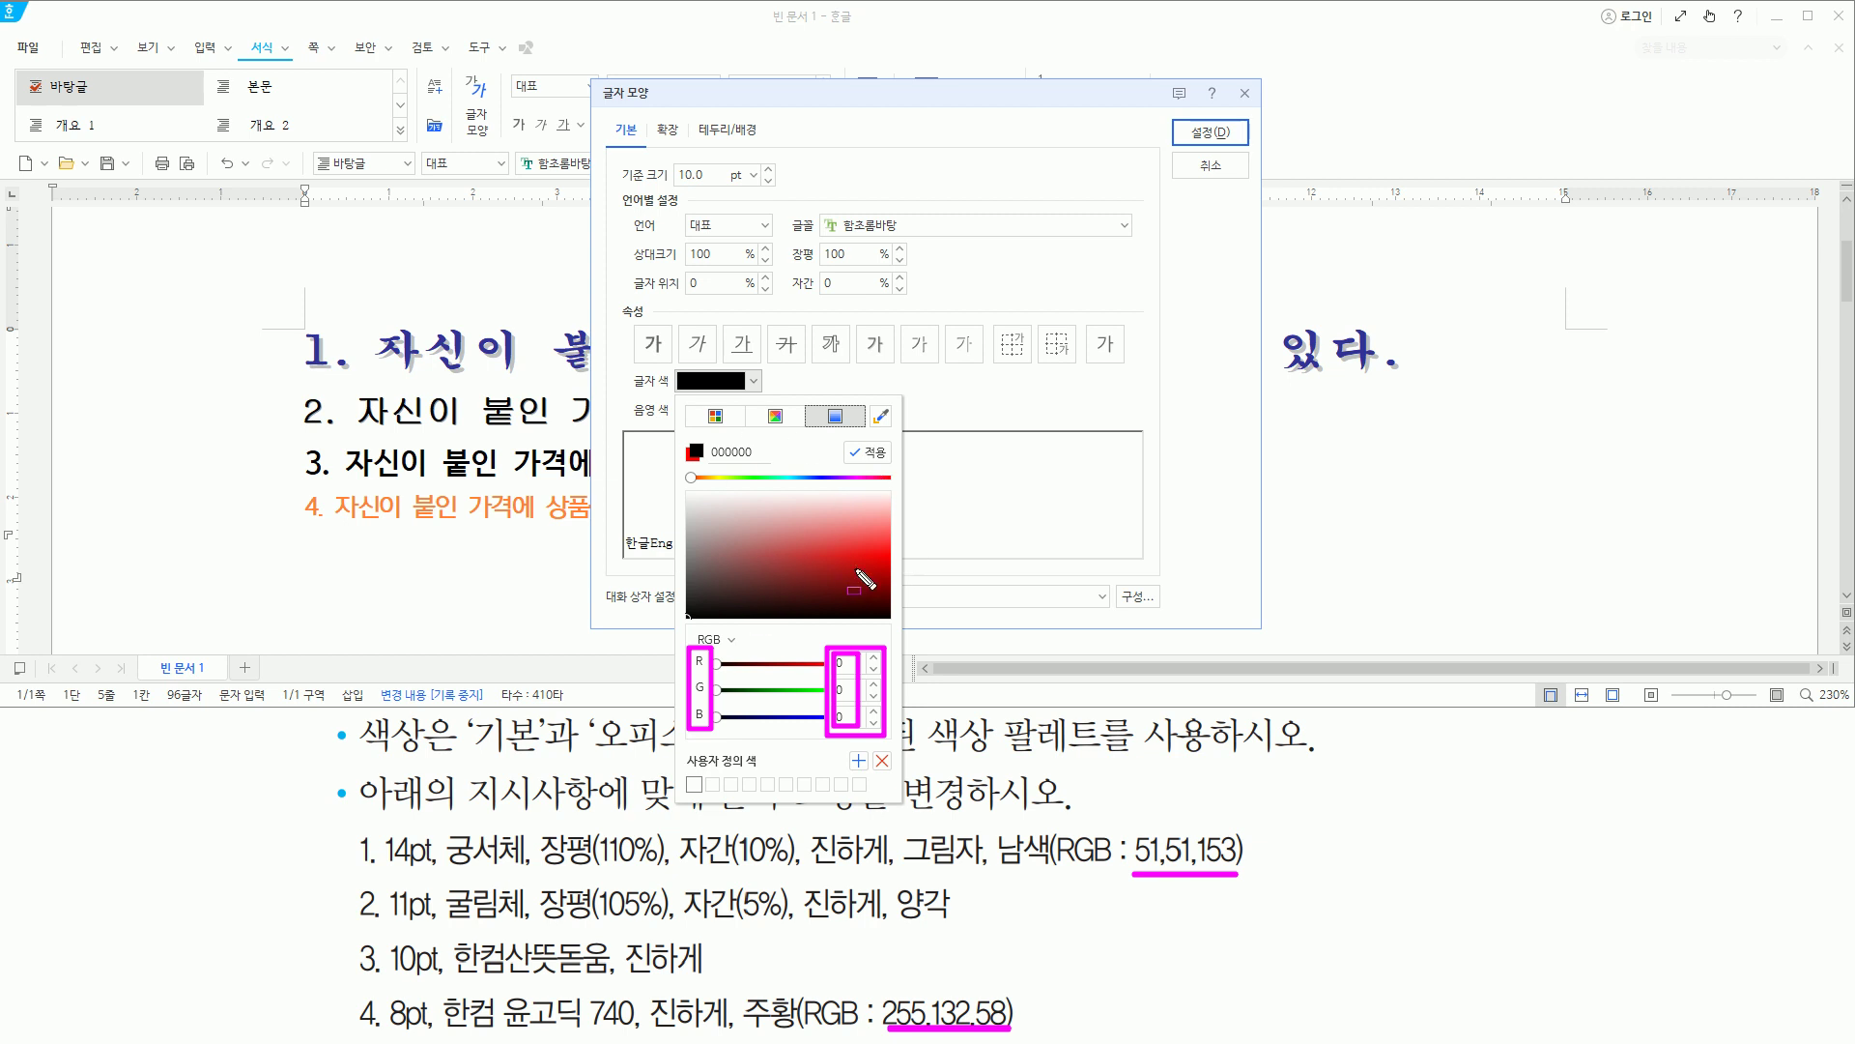
{"action": "key", "text": "Escape"}
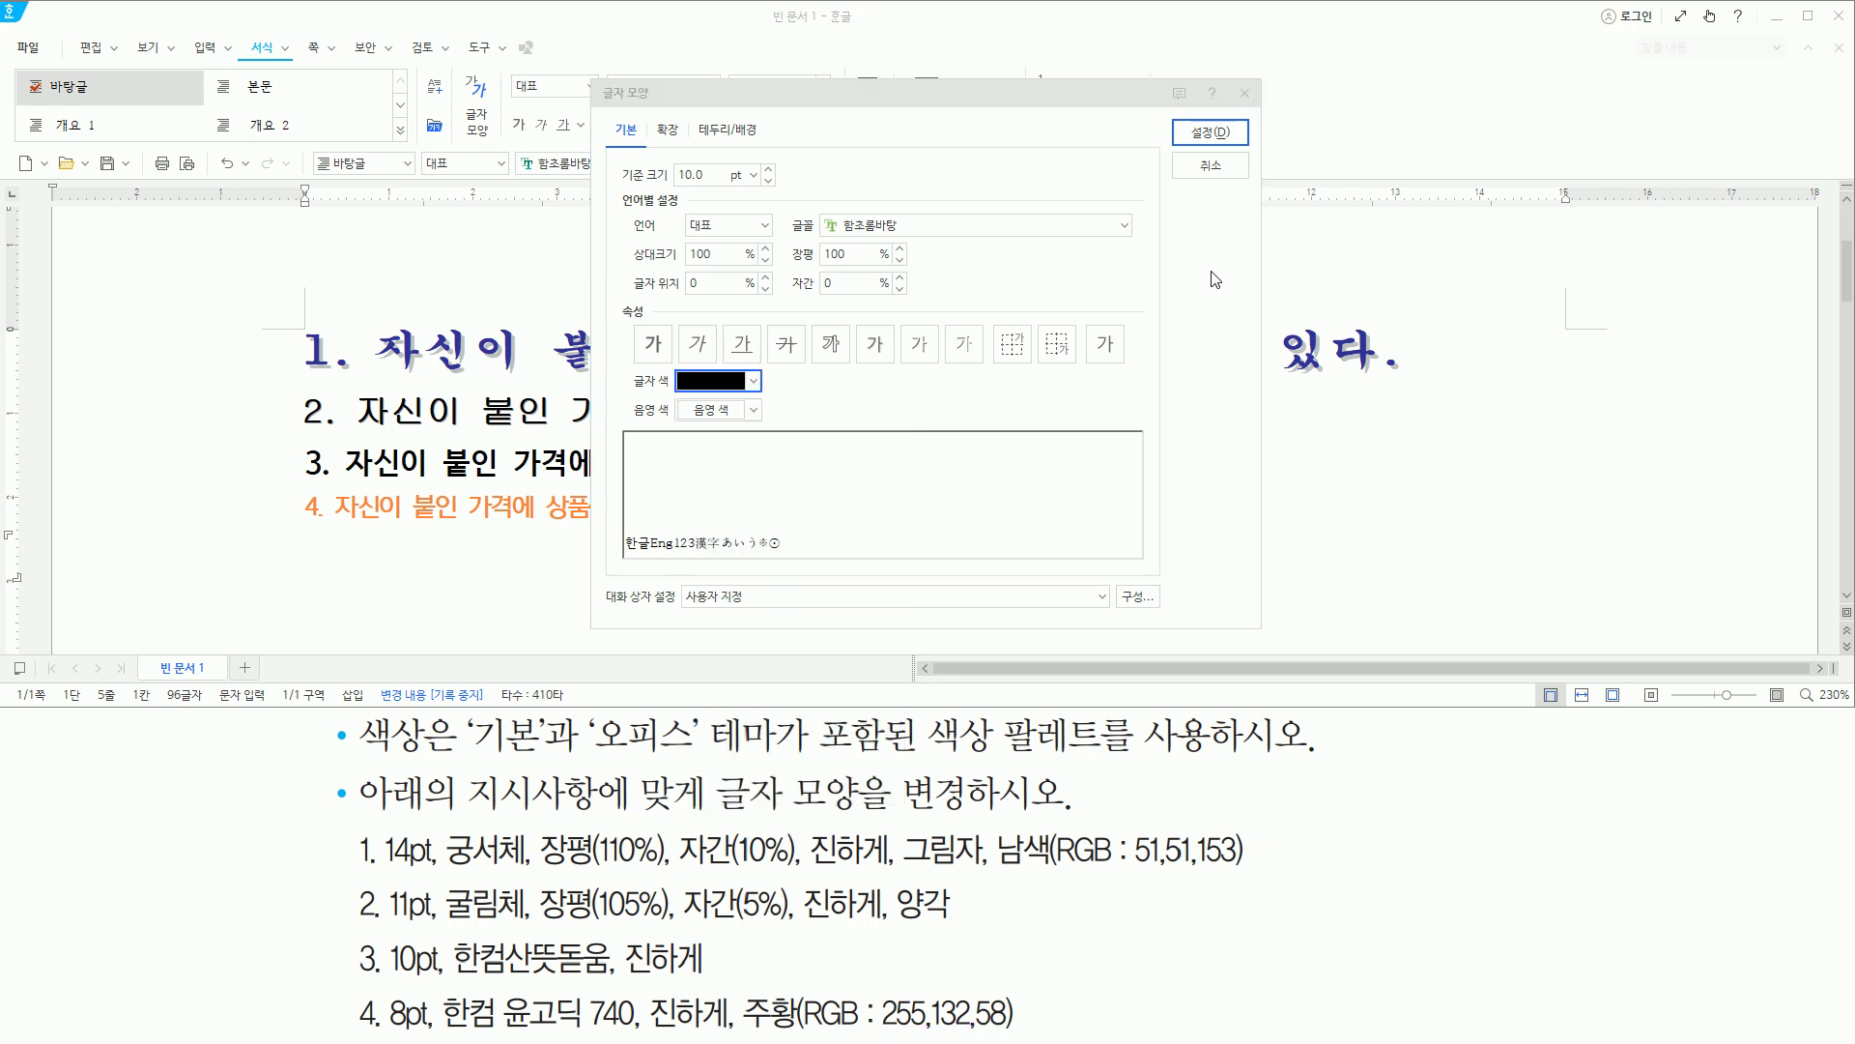
{"action": "left_click", "coordinate": [1210, 167]}
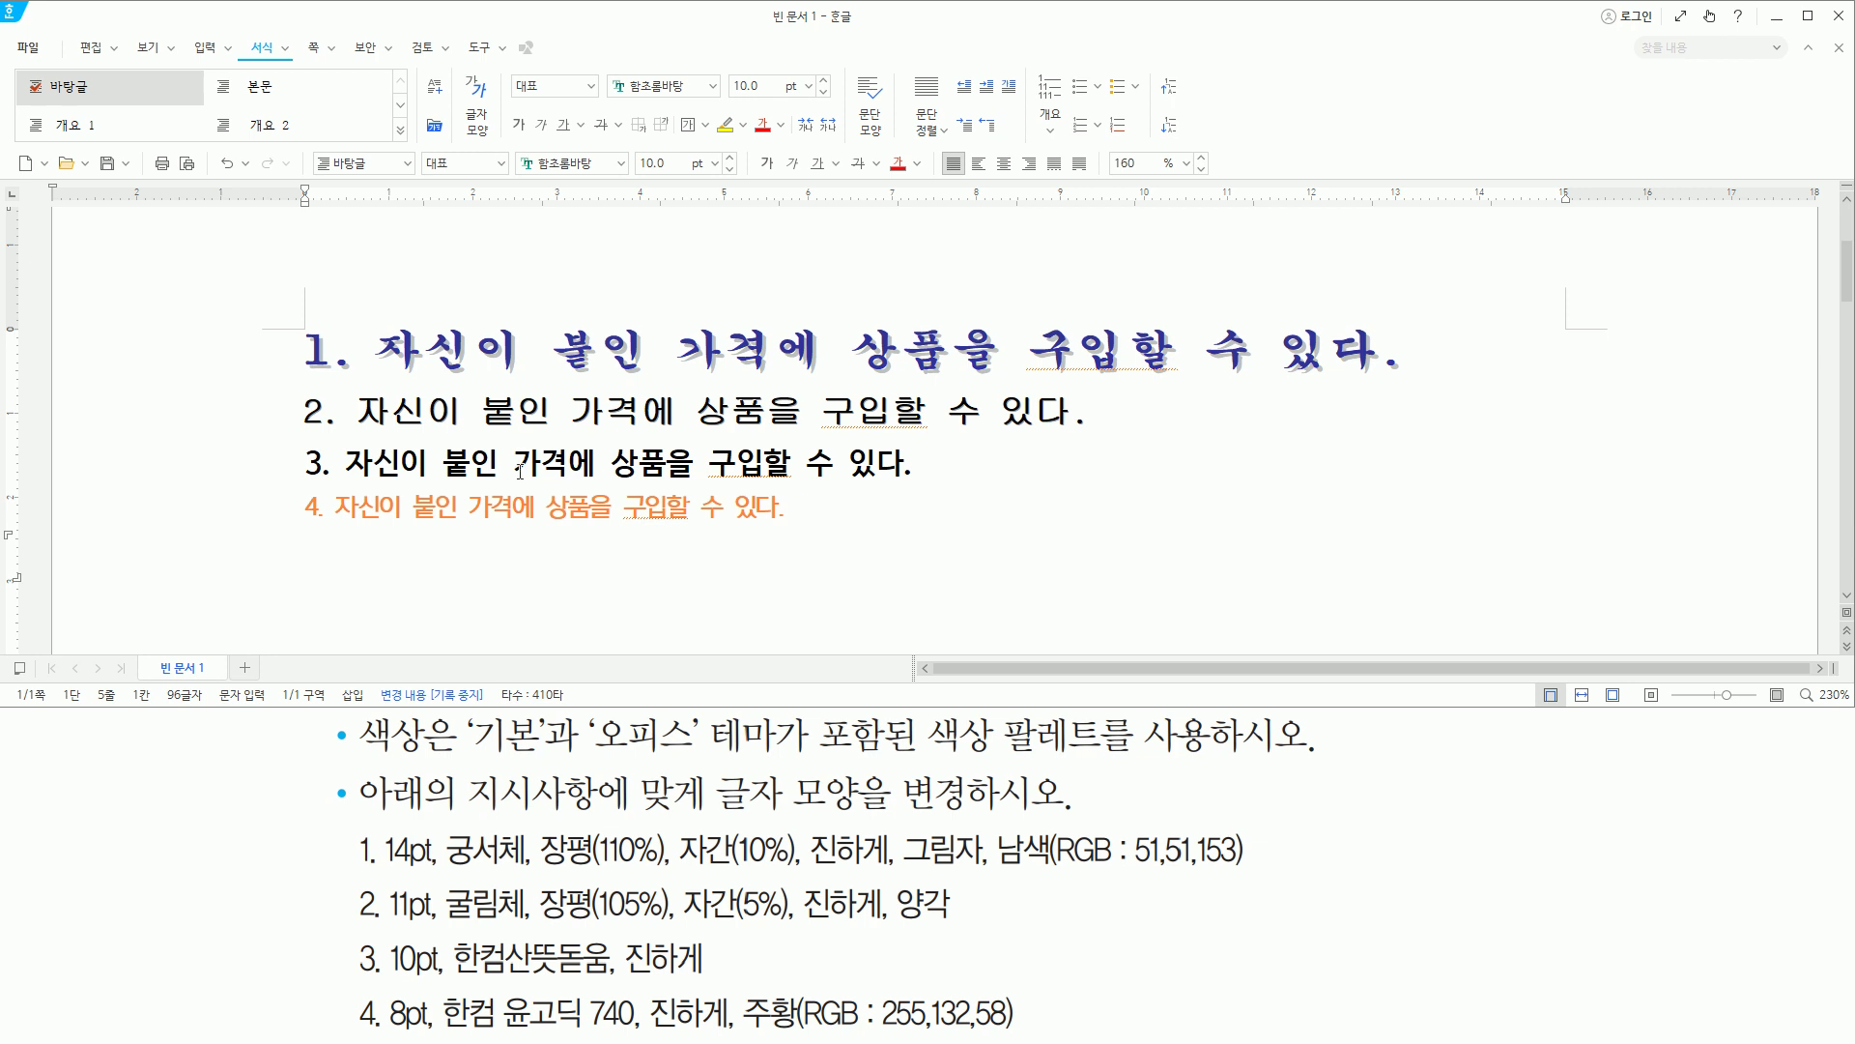
Select the word 상품을 in item 3 and enter R 255, G 132, B 58 as its text colour in the 글자 모양 settings.
{"action": "left_click_drag", "start_coordinate": [615, 458], "coordinate": [691, 461]}
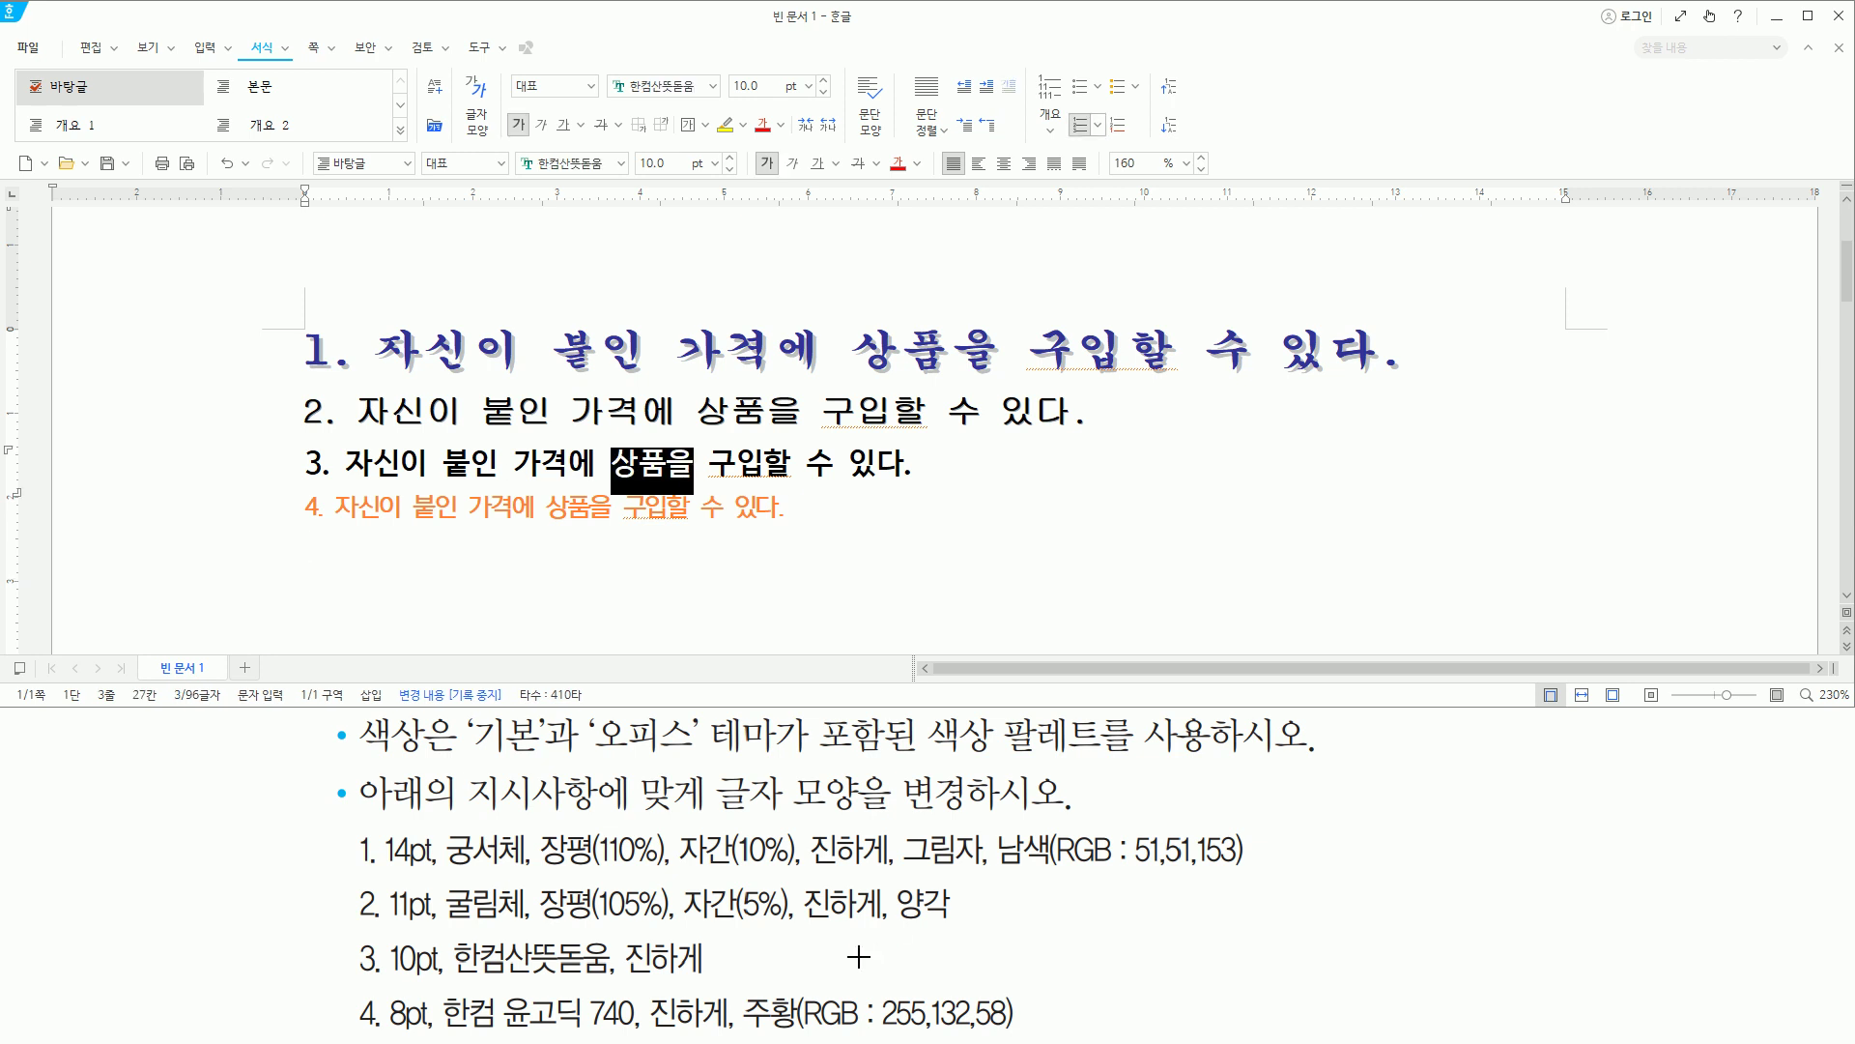
{"action": "left_click_drag", "start_coordinate": [740, 987], "coordinate": [1039, 1037]}
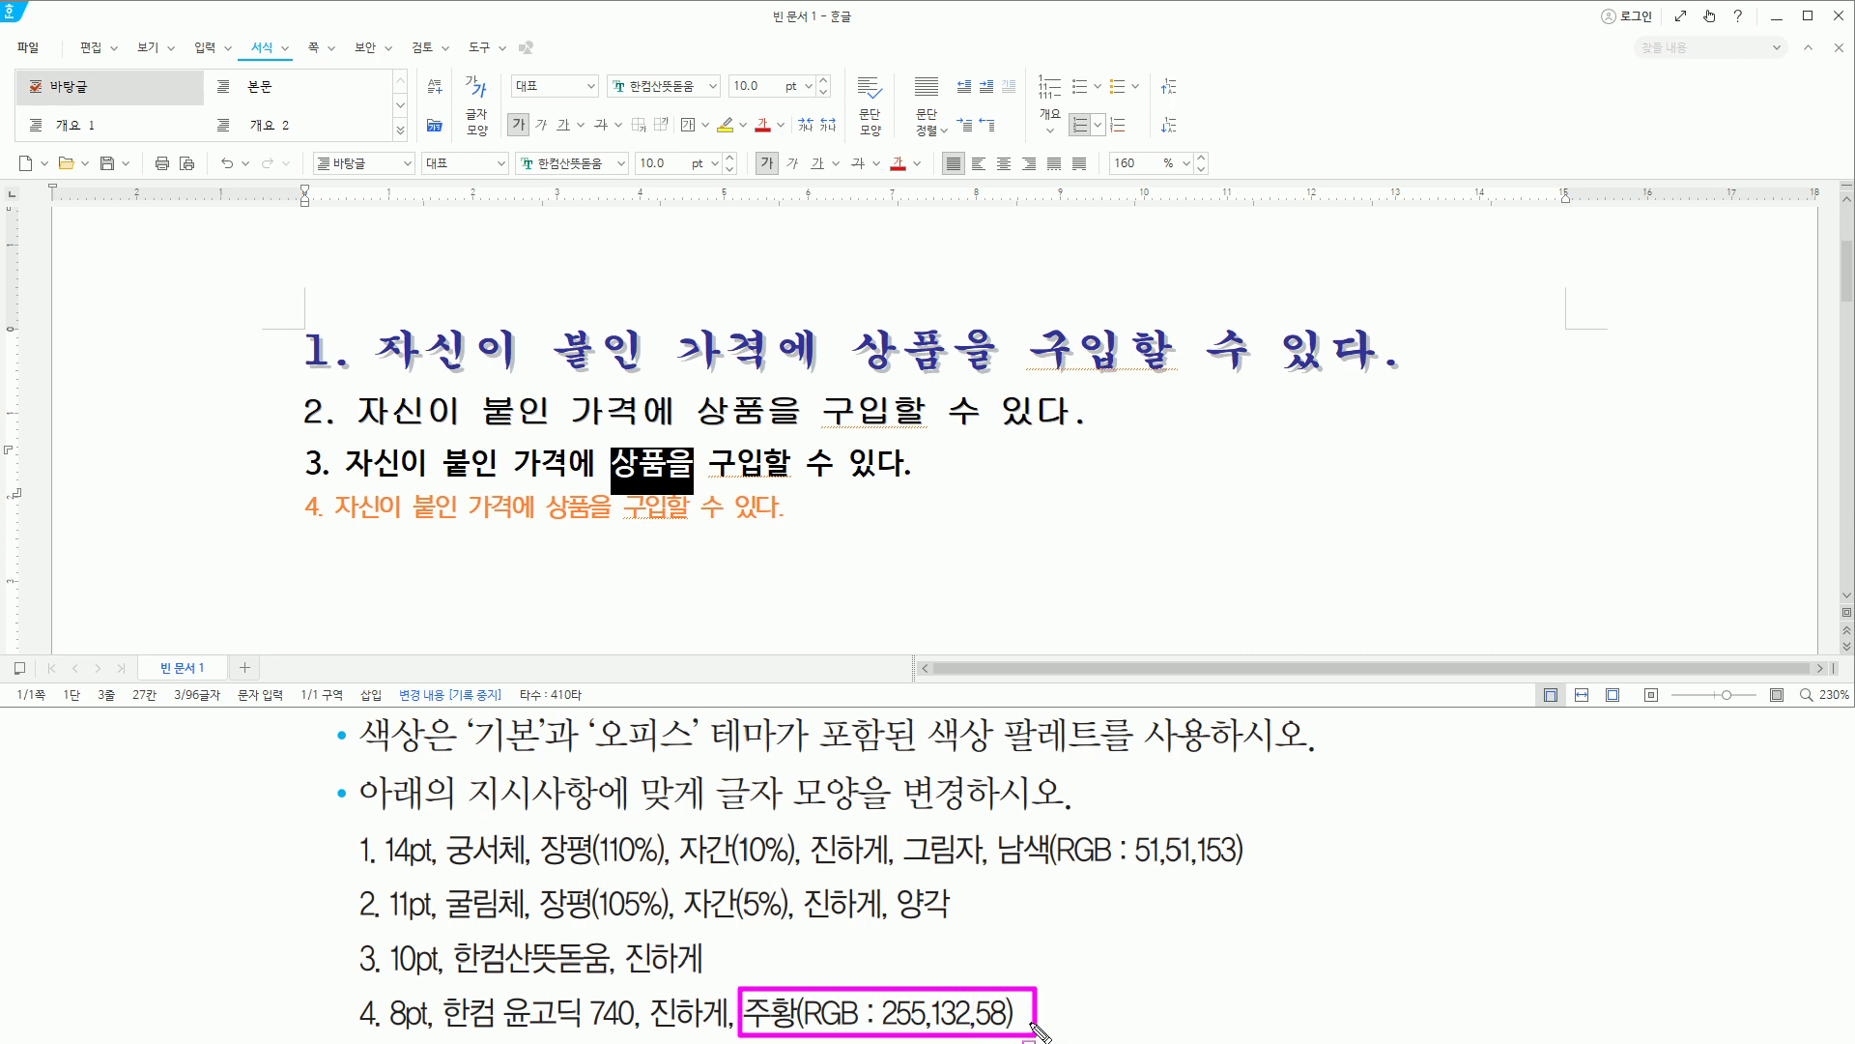
{"action": "left_click", "coordinate": [781, 34]}
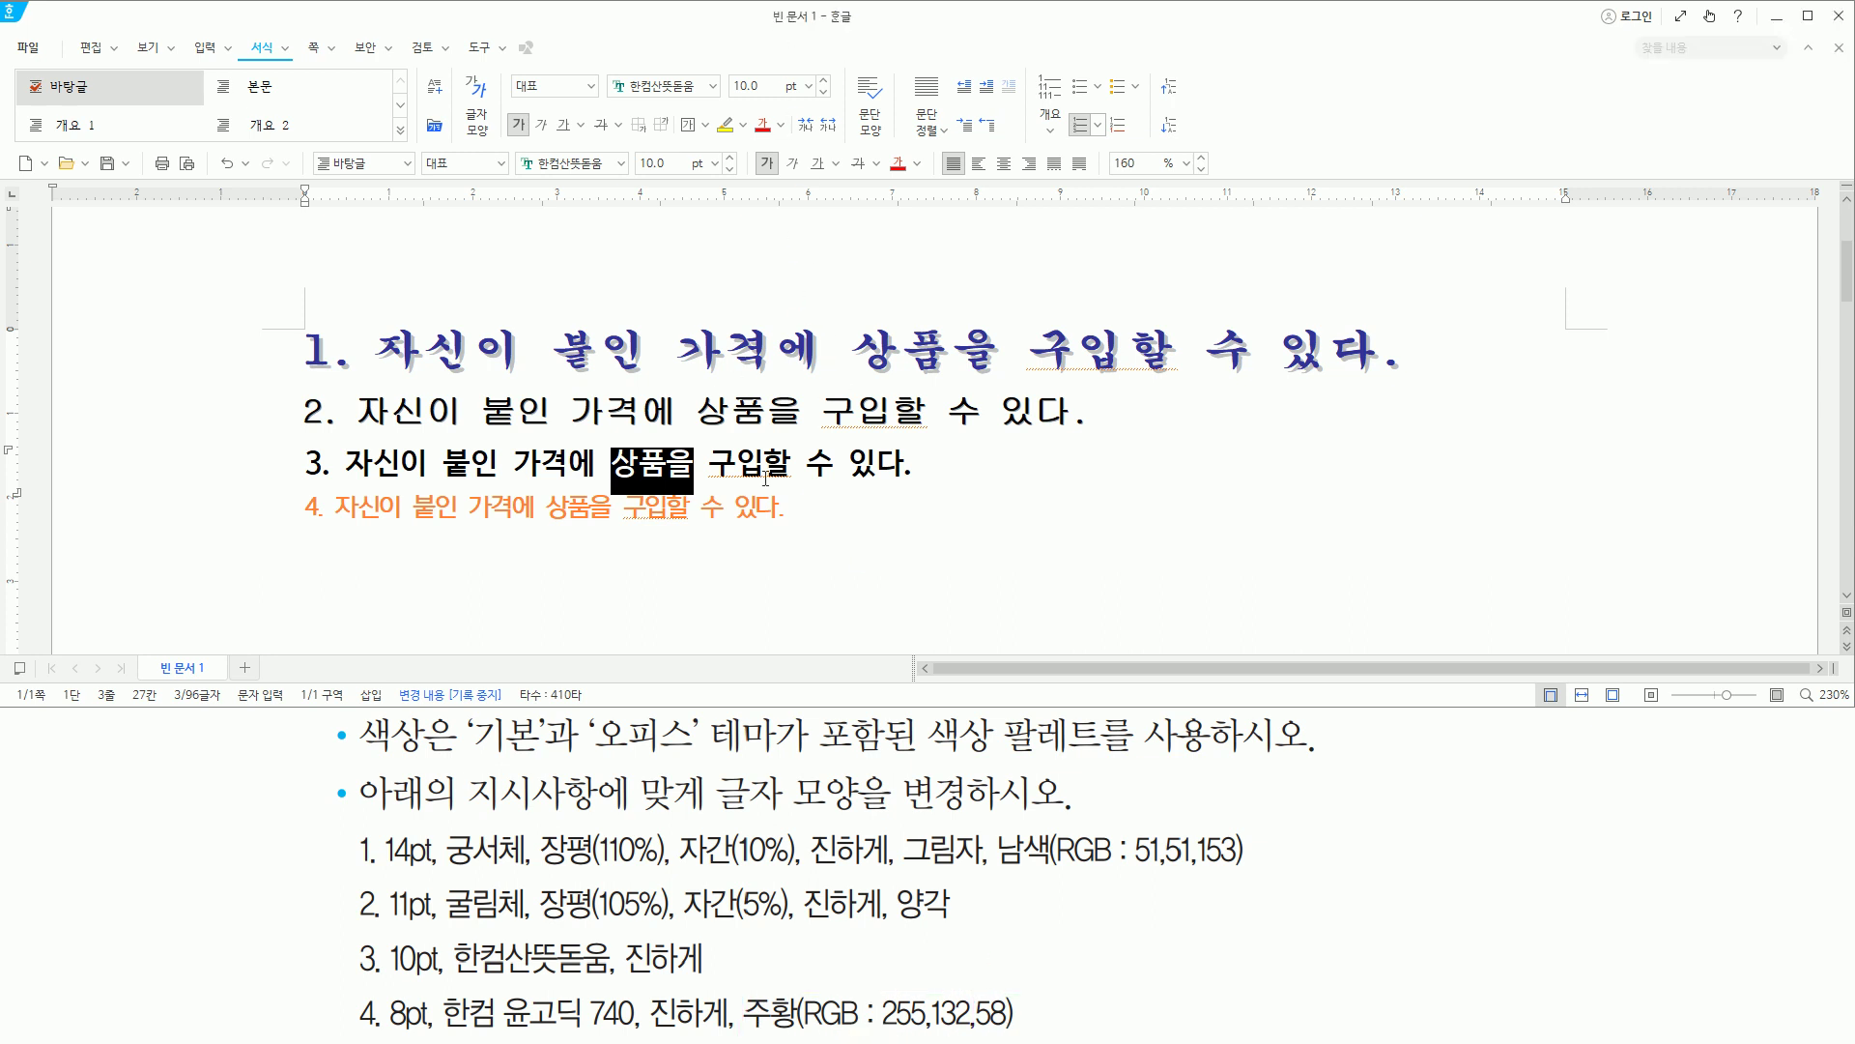
{"action": "key", "text": "alt+l"}
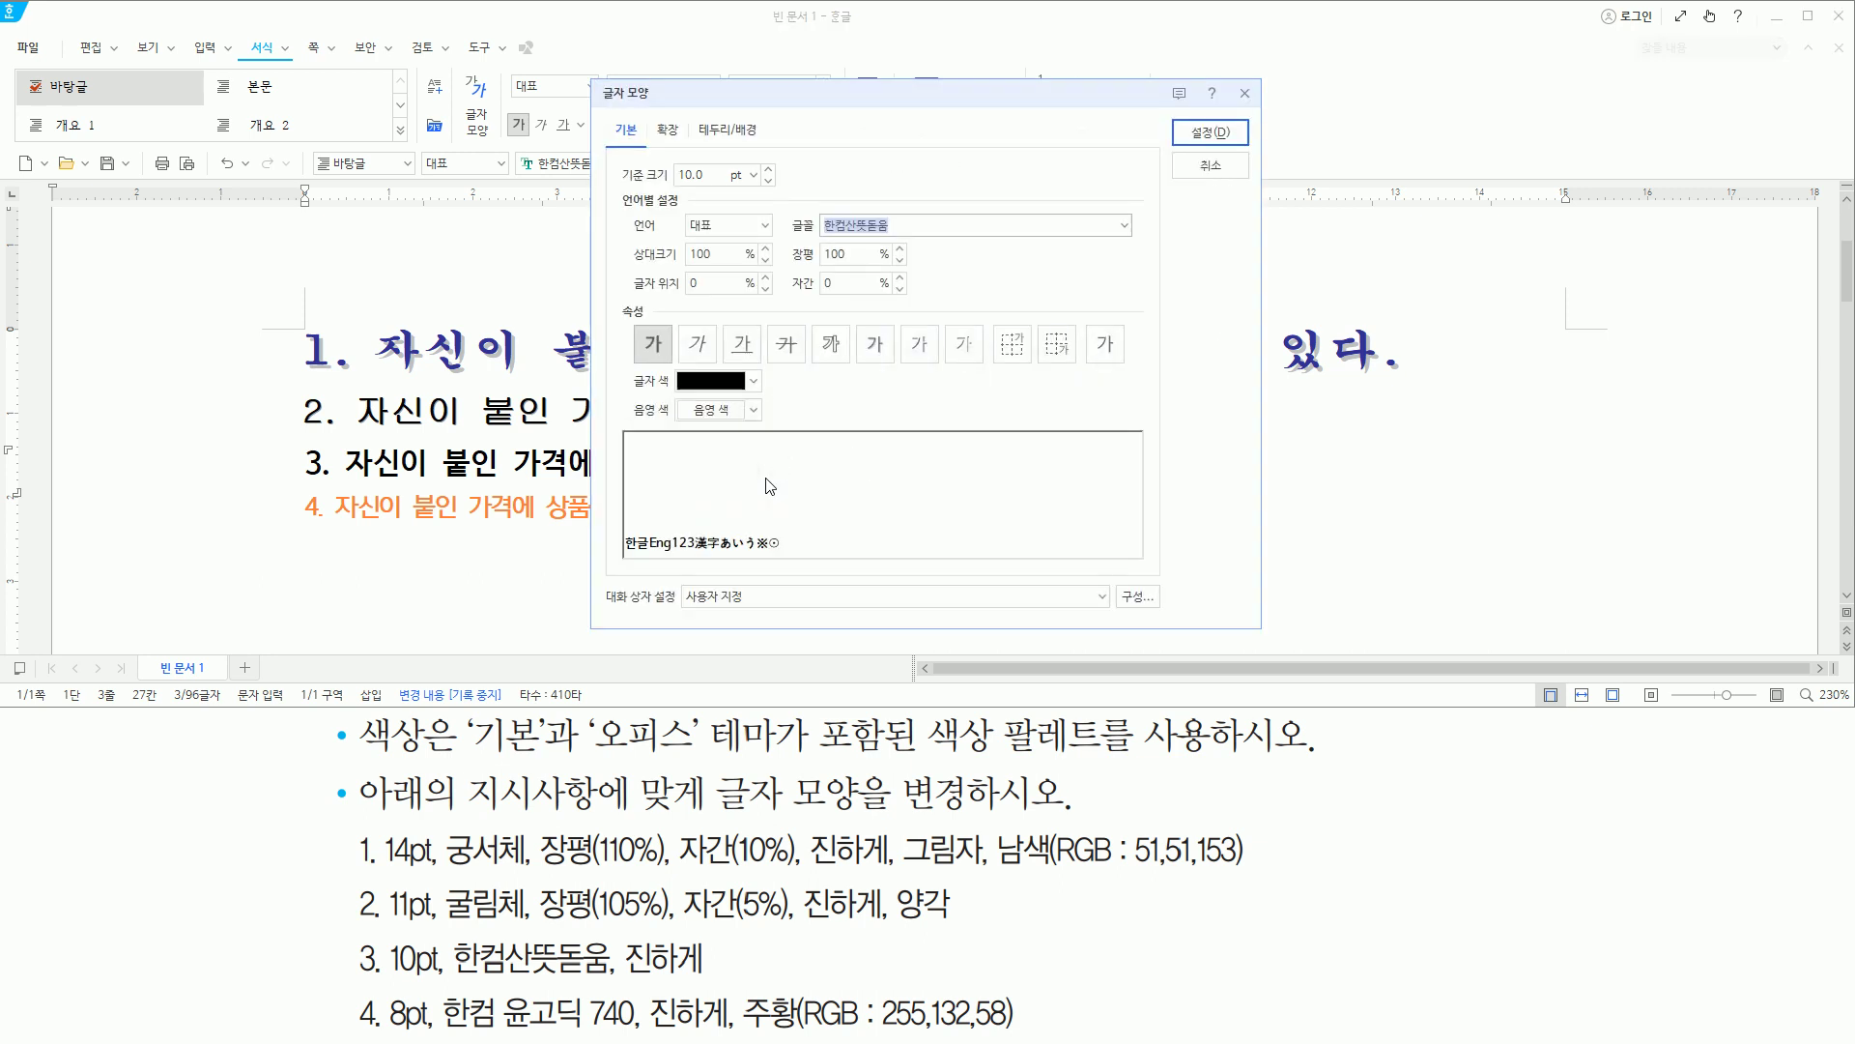
{"action": "left_click", "coordinate": [754, 381]}
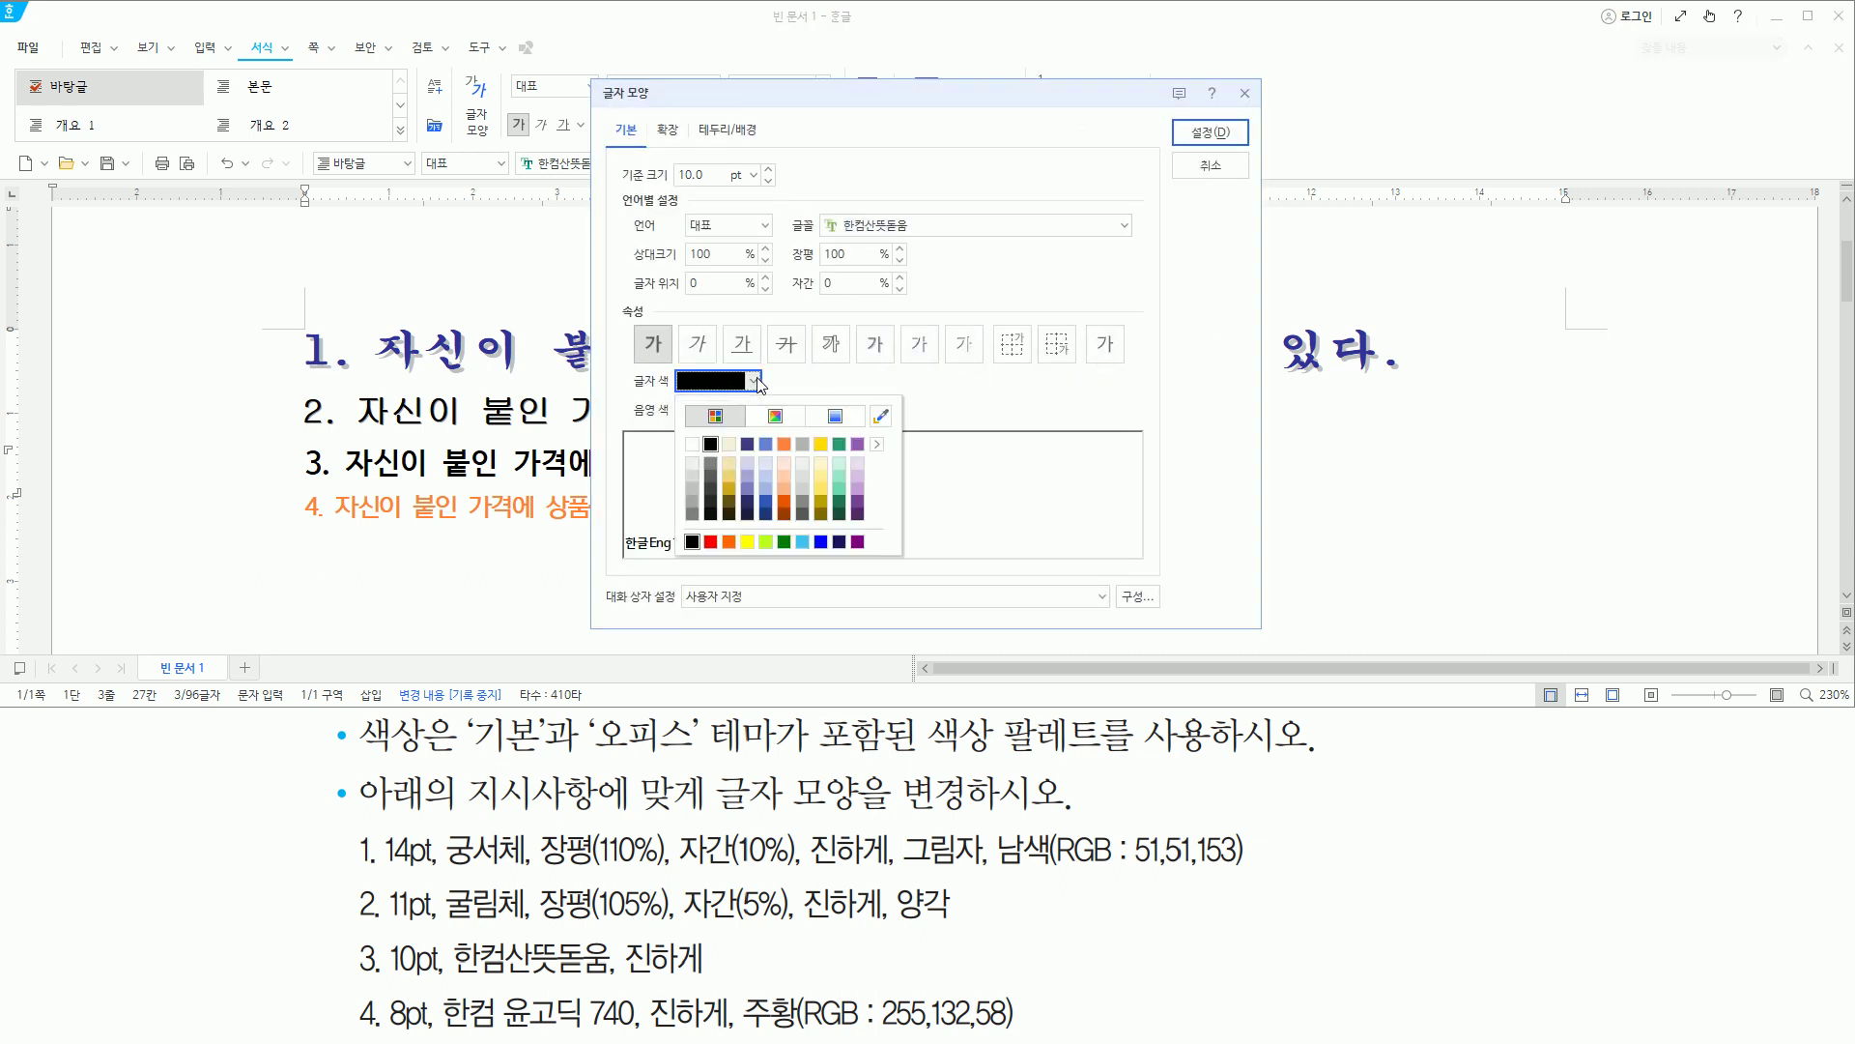
{"action": "left_click", "coordinate": [833, 419]}
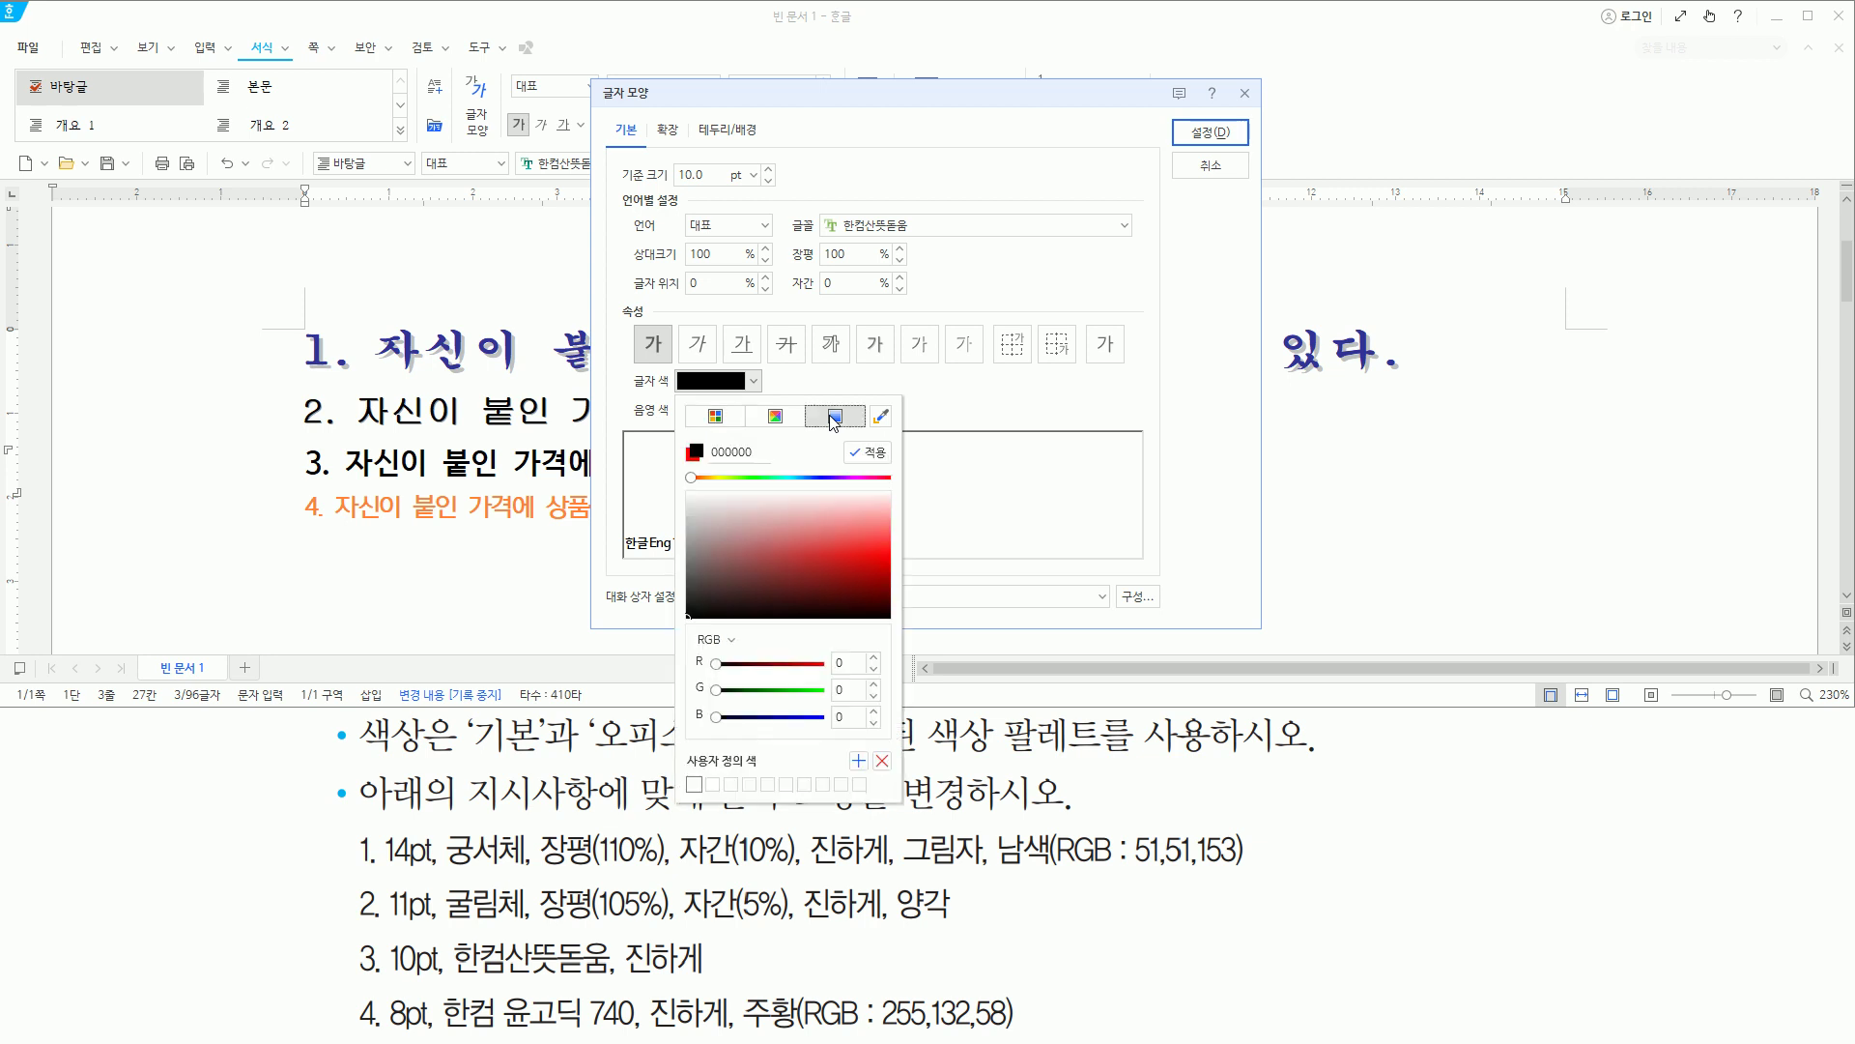
{"action": "left_click", "coordinate": [855, 662]}
{"action": "type", "text": "255"}
{"action": "key", "text": "Tab"}
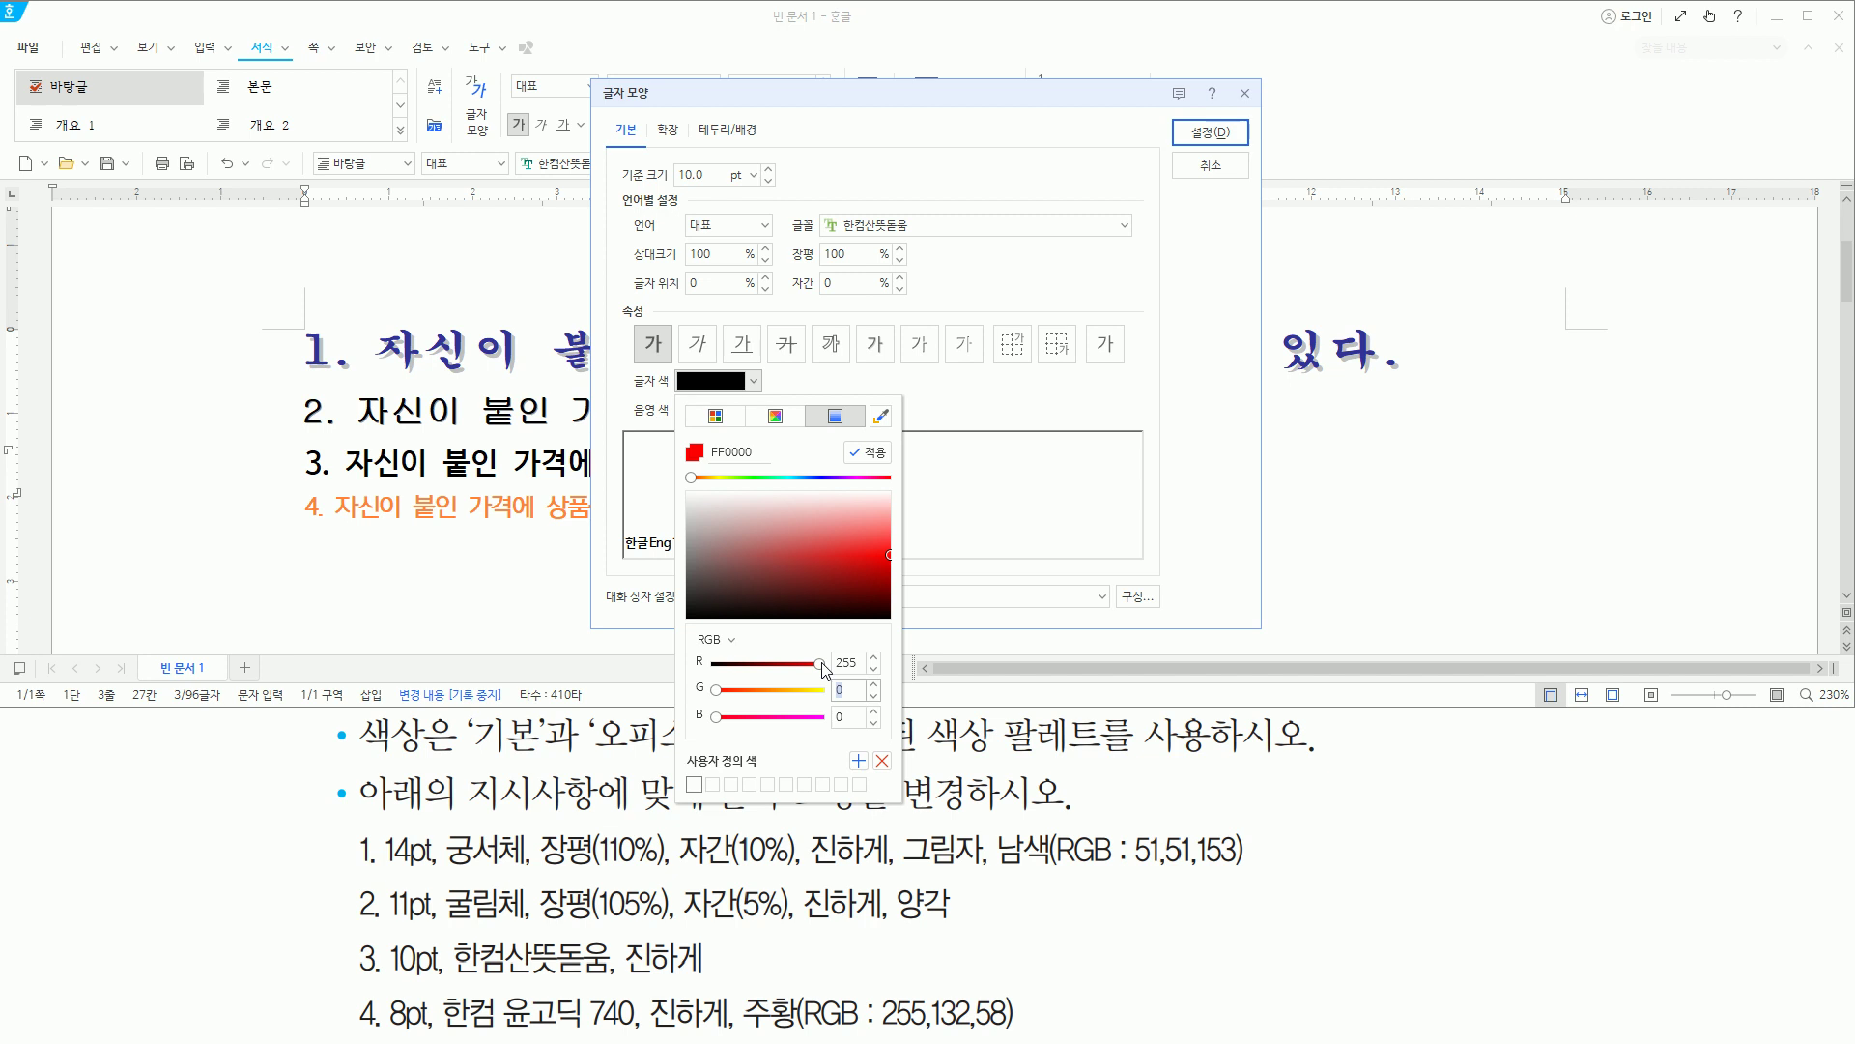
{"action": "type", "text": "132"}
{"action": "key", "text": "Tab"}
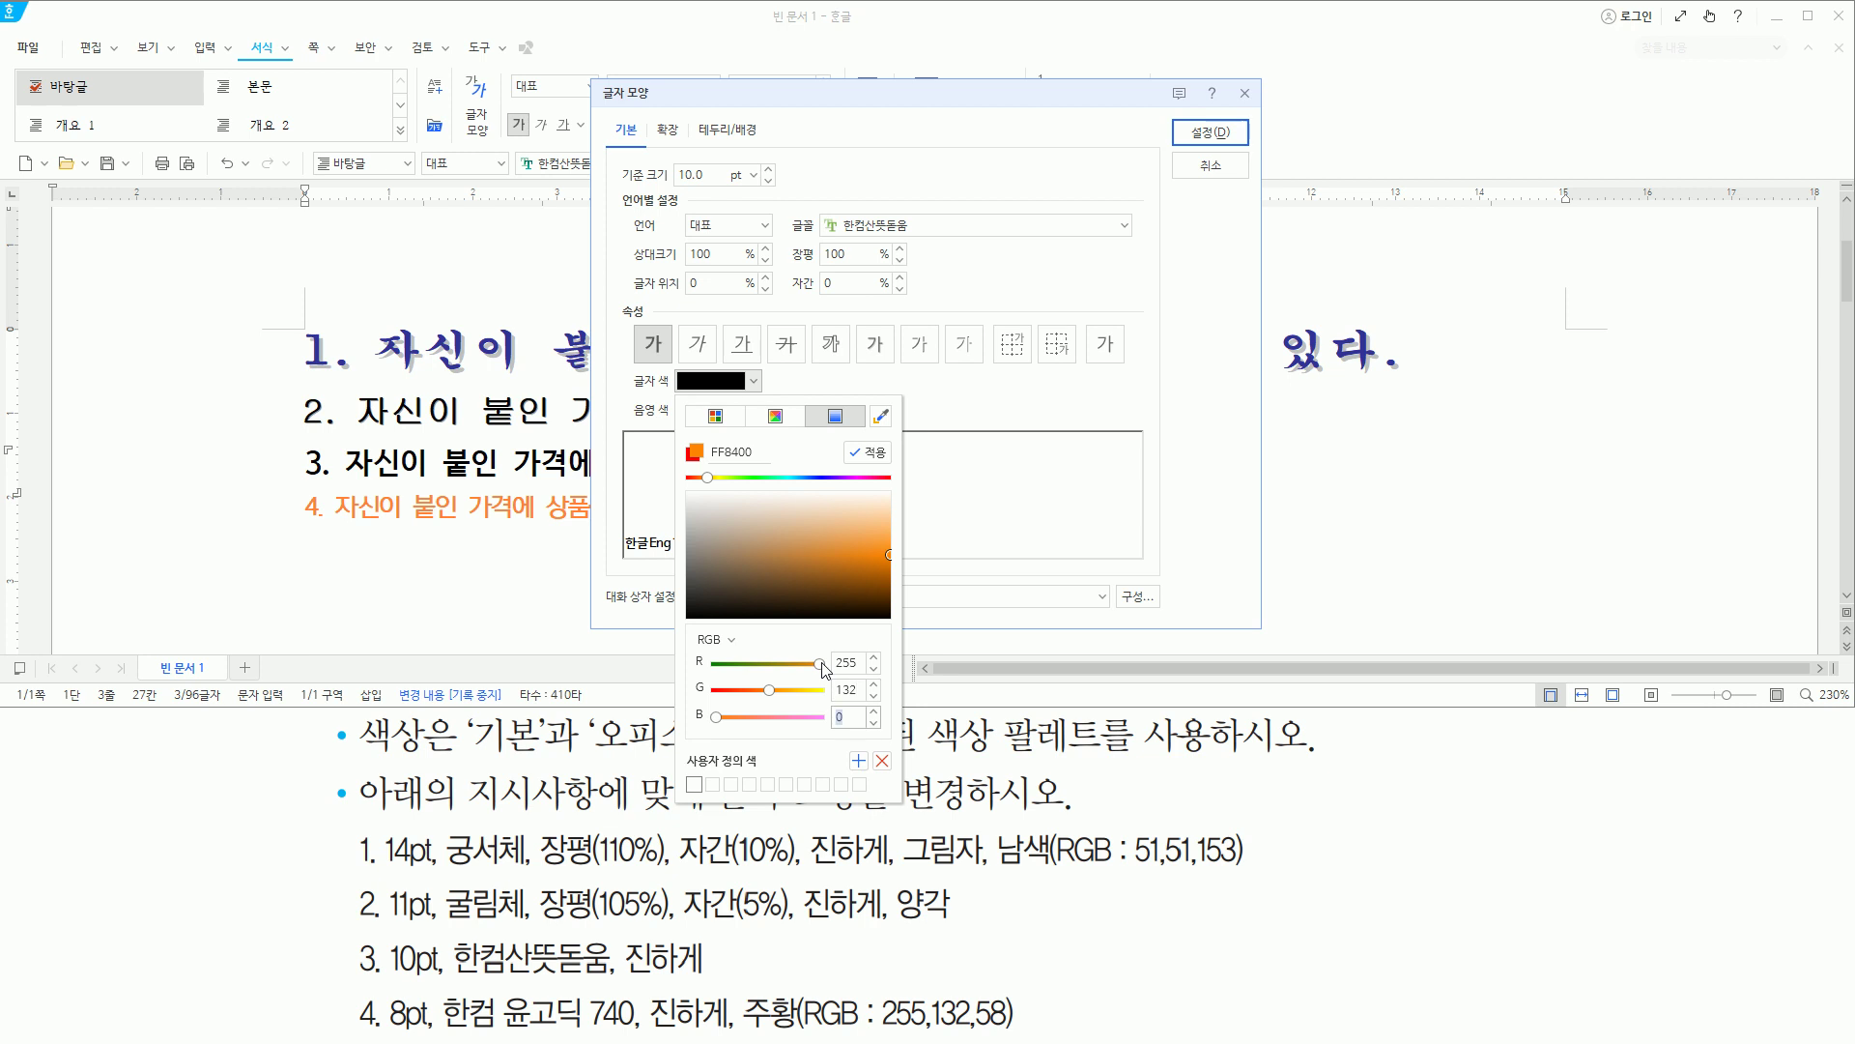
{"action": "type", "text": "58"}
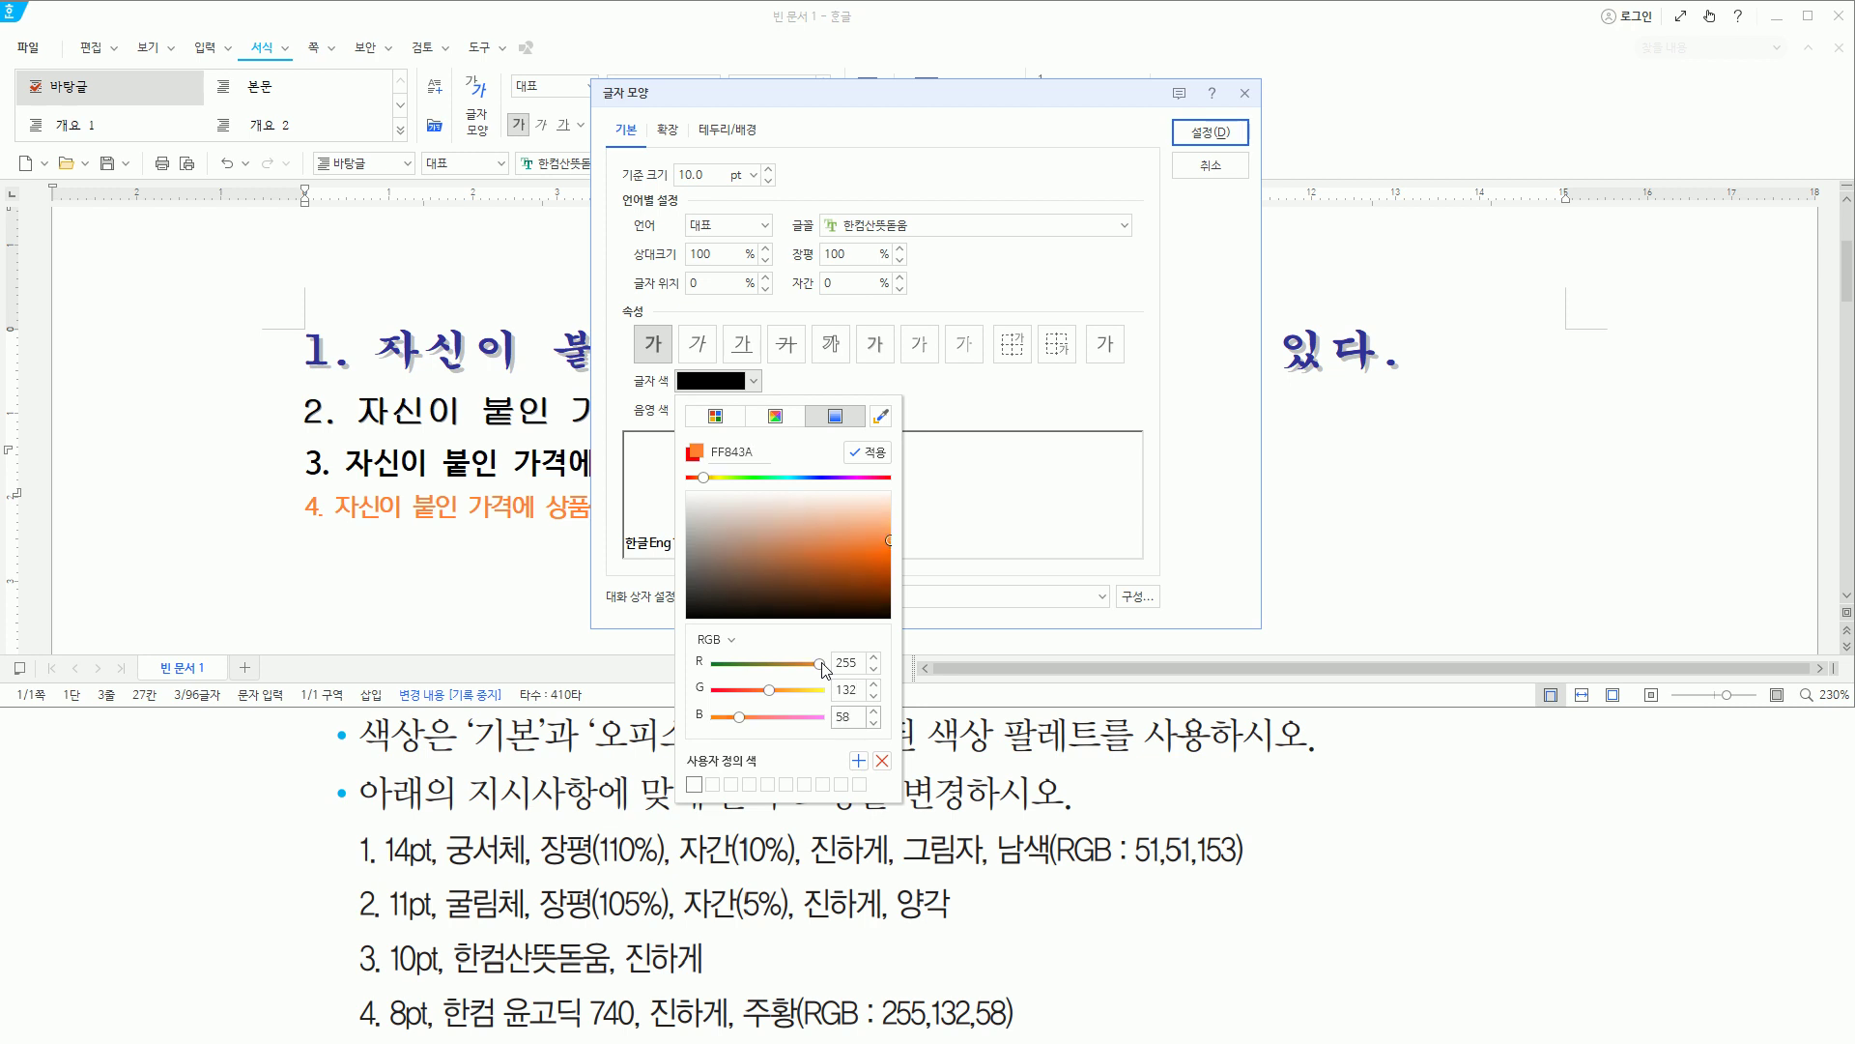
Apply the entered RGB colour to the word 상품을, confirm the 글자 모양 settings, and deselect the word.
{"action": "key", "text": "ctrl+shift+d"}
{"action": "left_click_drag", "start_coordinate": [829, 648], "coordinate": [870, 740]}
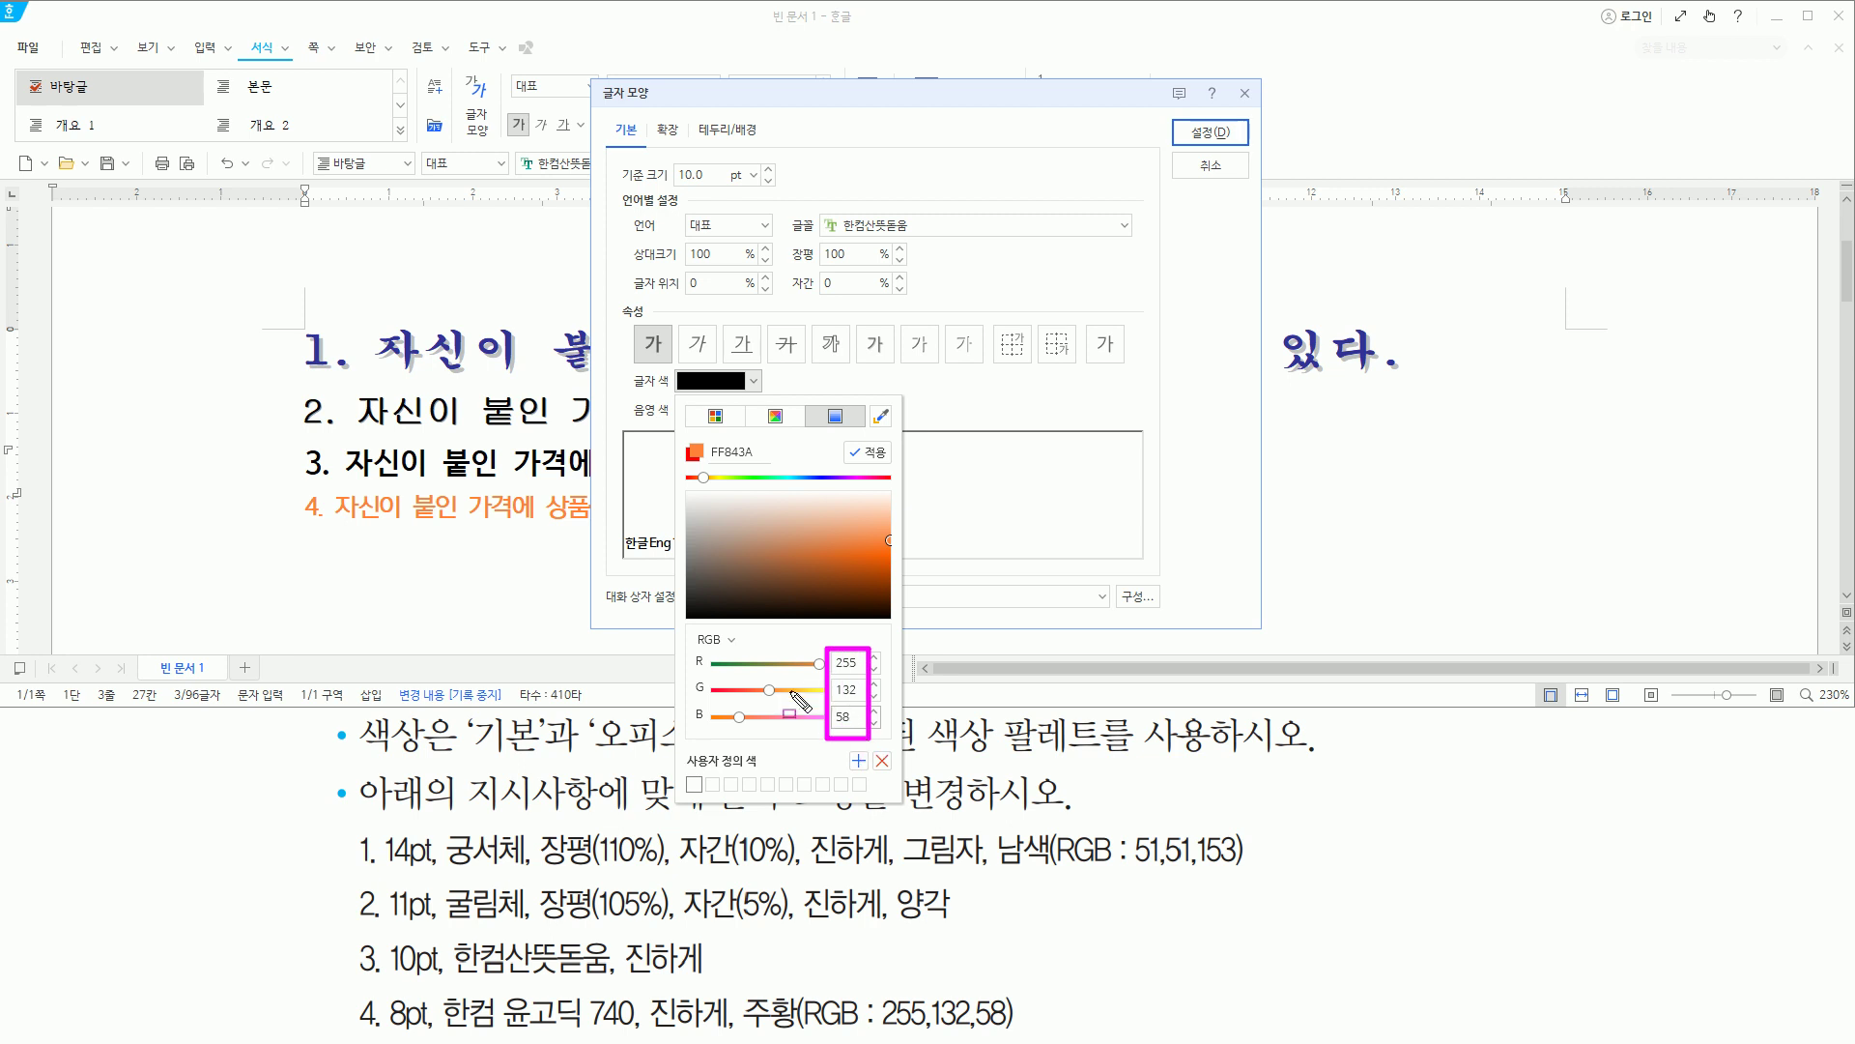
{"action": "left_click_drag", "start_coordinate": [879, 528], "coordinate": [896, 558]}
{"action": "left_click_drag", "start_coordinate": [838, 436], "coordinate": [896, 465]}
{"action": "key", "text": "Escape"}
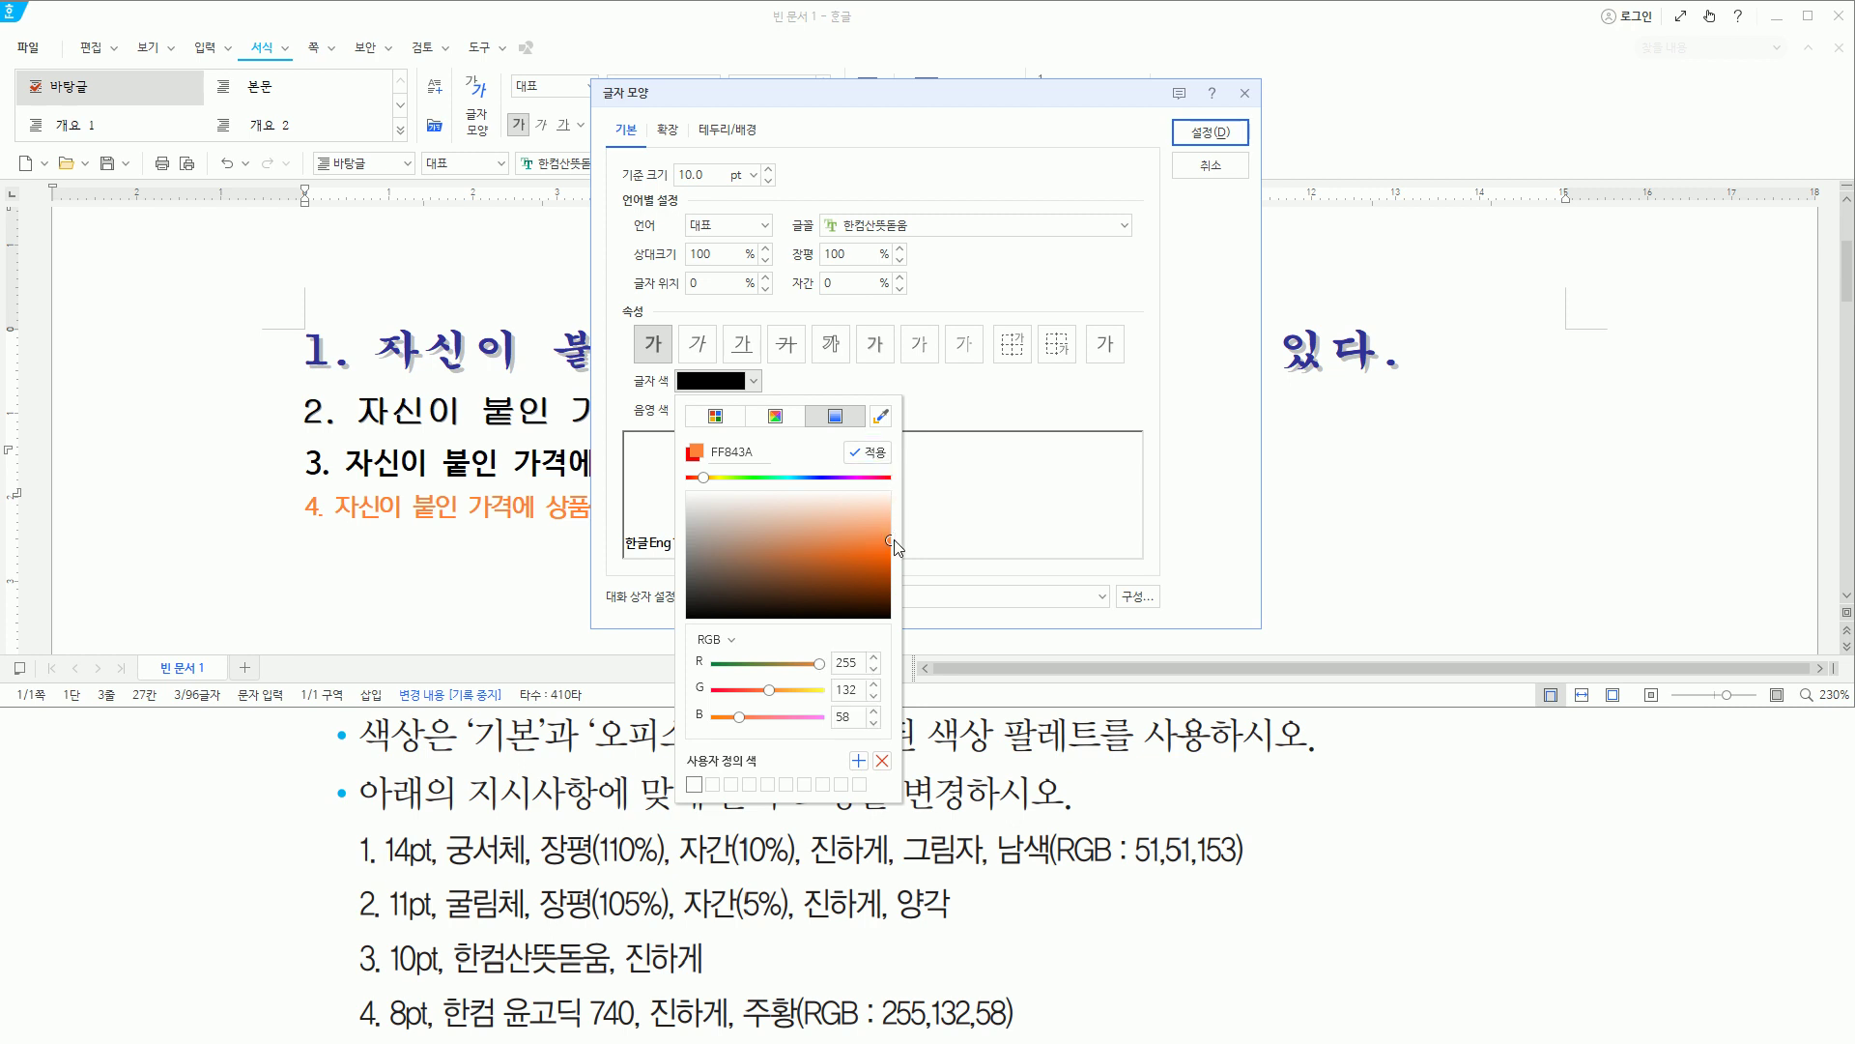
{"action": "left_click", "coordinate": [876, 453]}
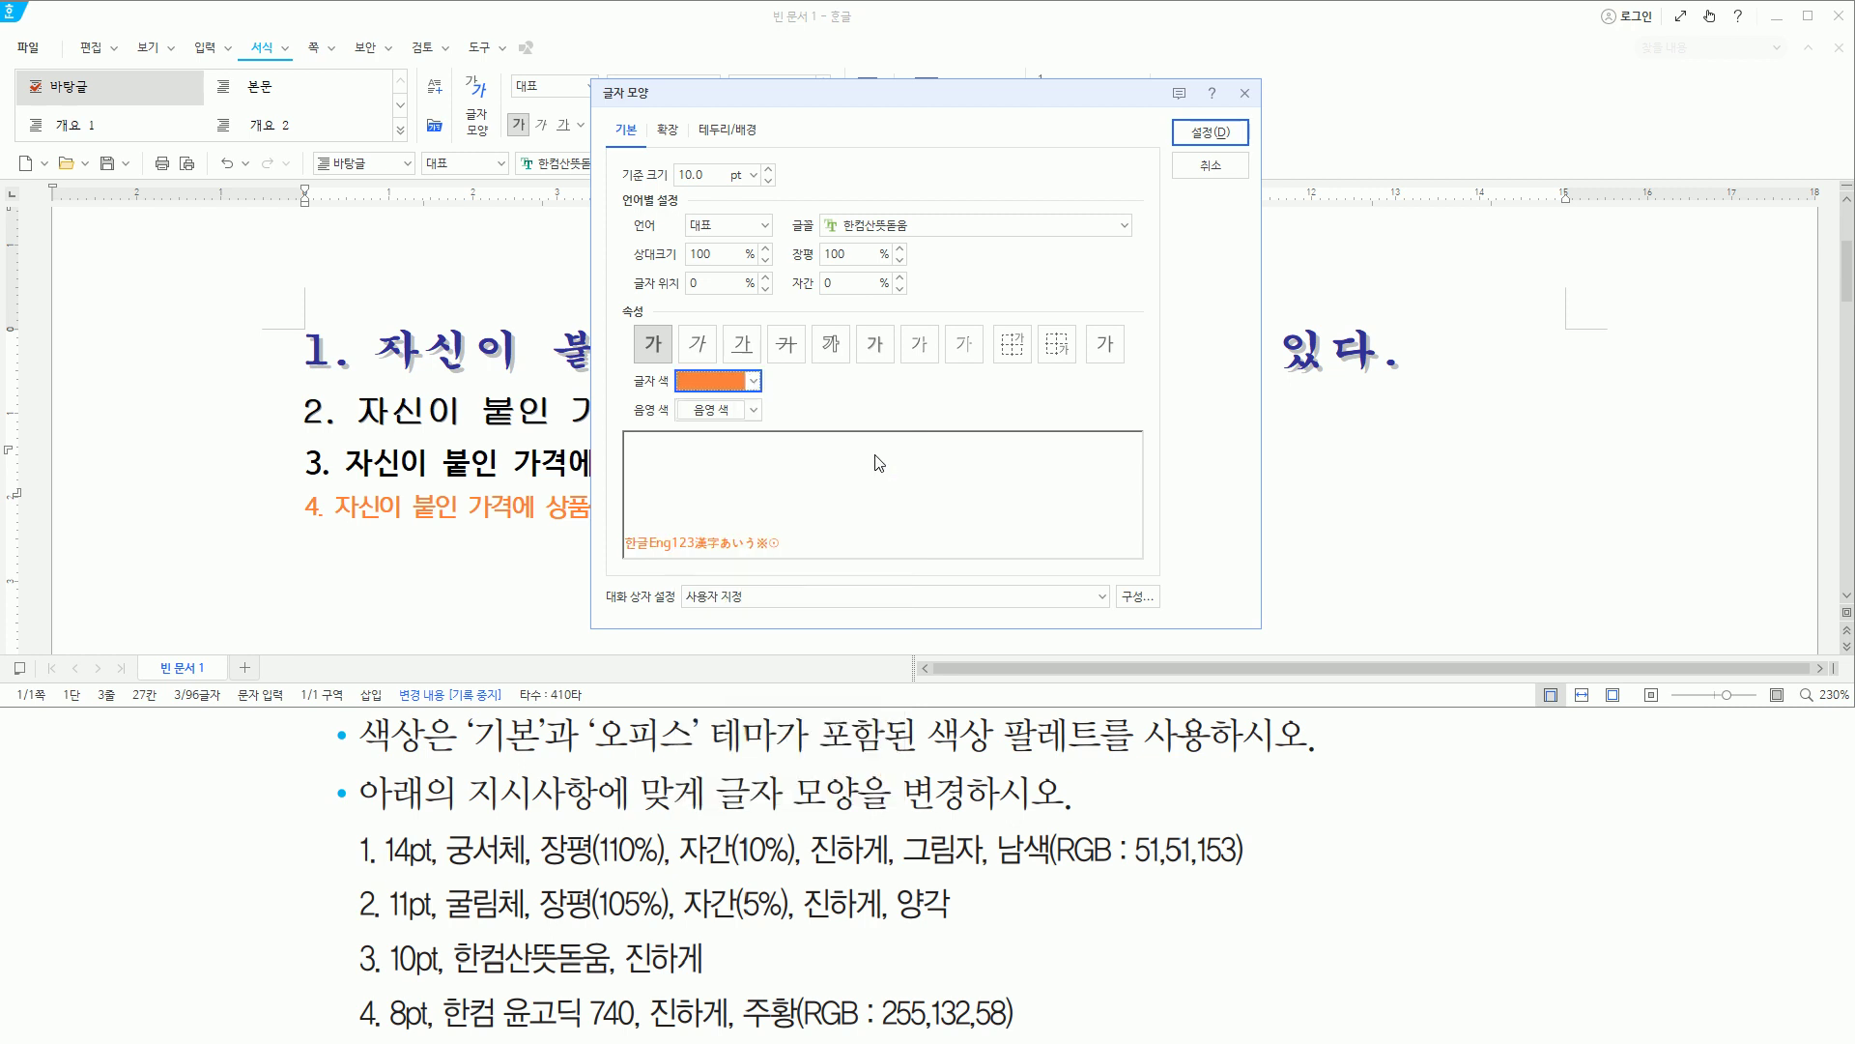
{"action": "left_click_drag", "start_coordinate": [665, 368], "coordinate": [770, 398]}
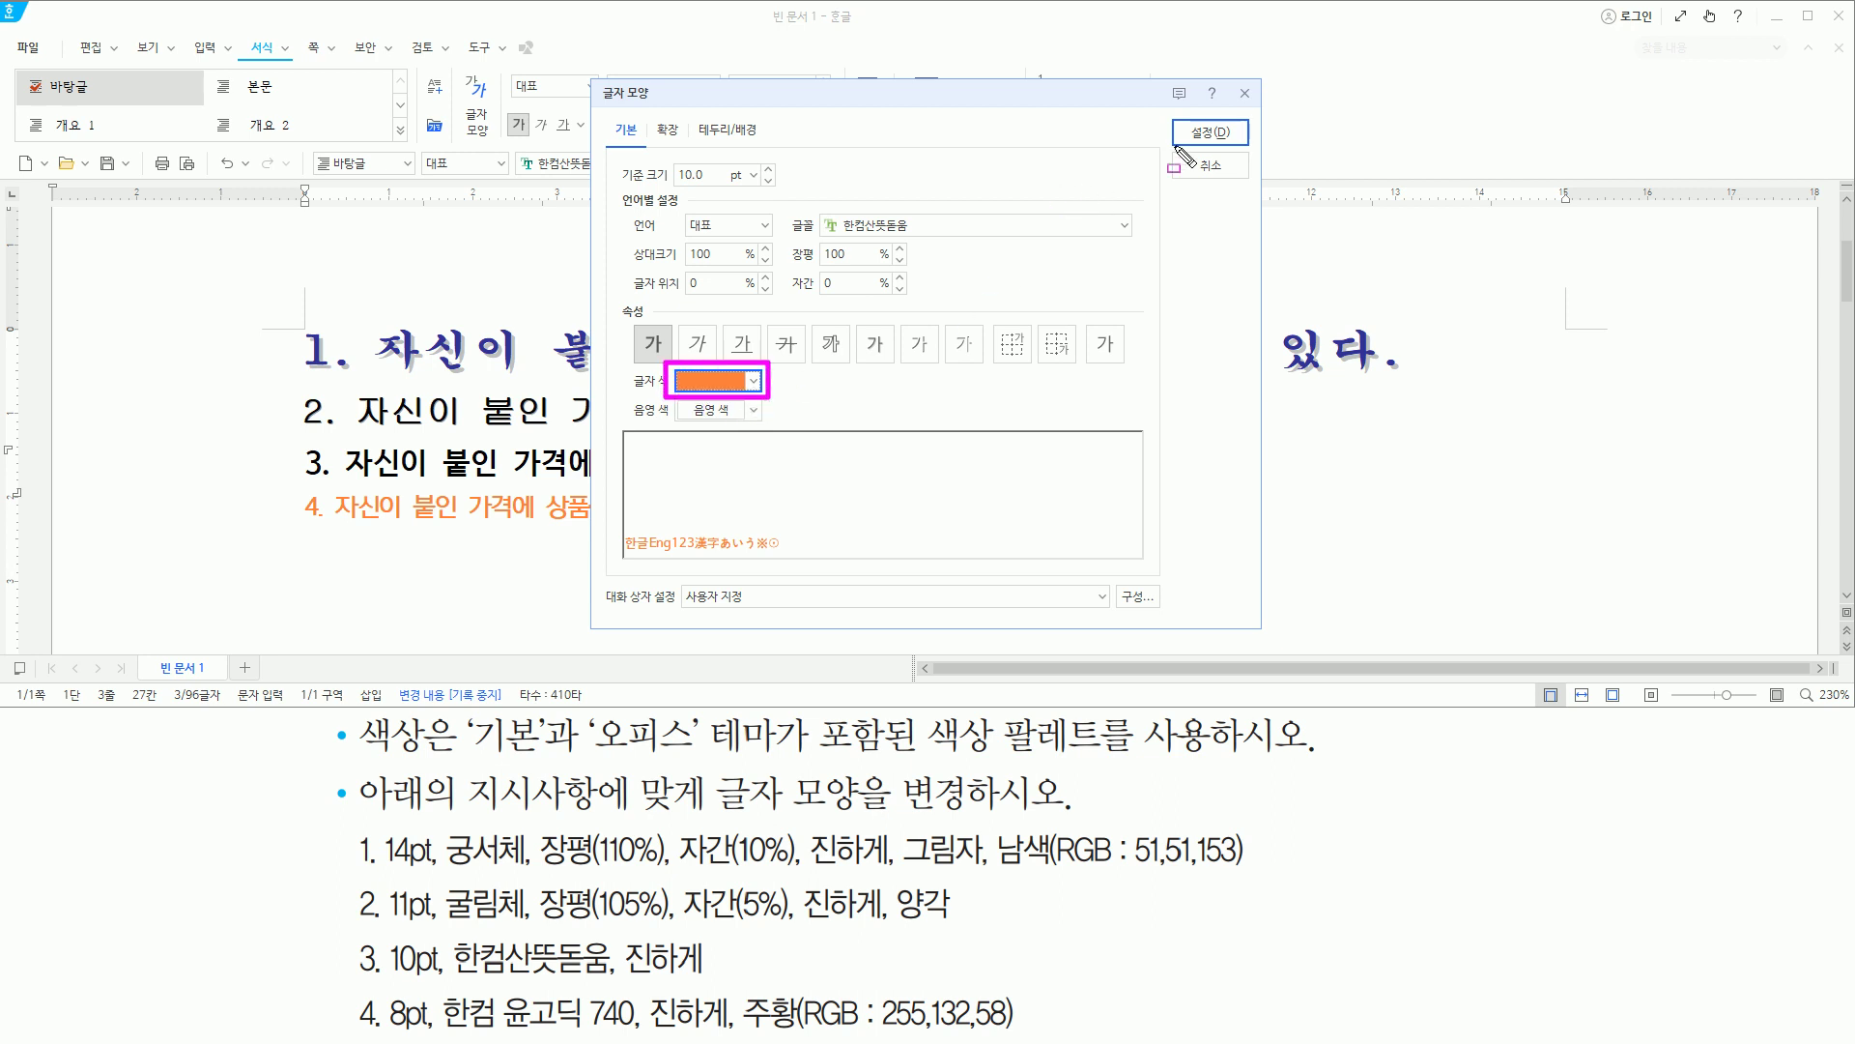
{"action": "left_click_drag", "start_coordinate": [1181, 119], "coordinate": [1253, 146]}
{"action": "left_click", "coordinate": [1211, 131]}
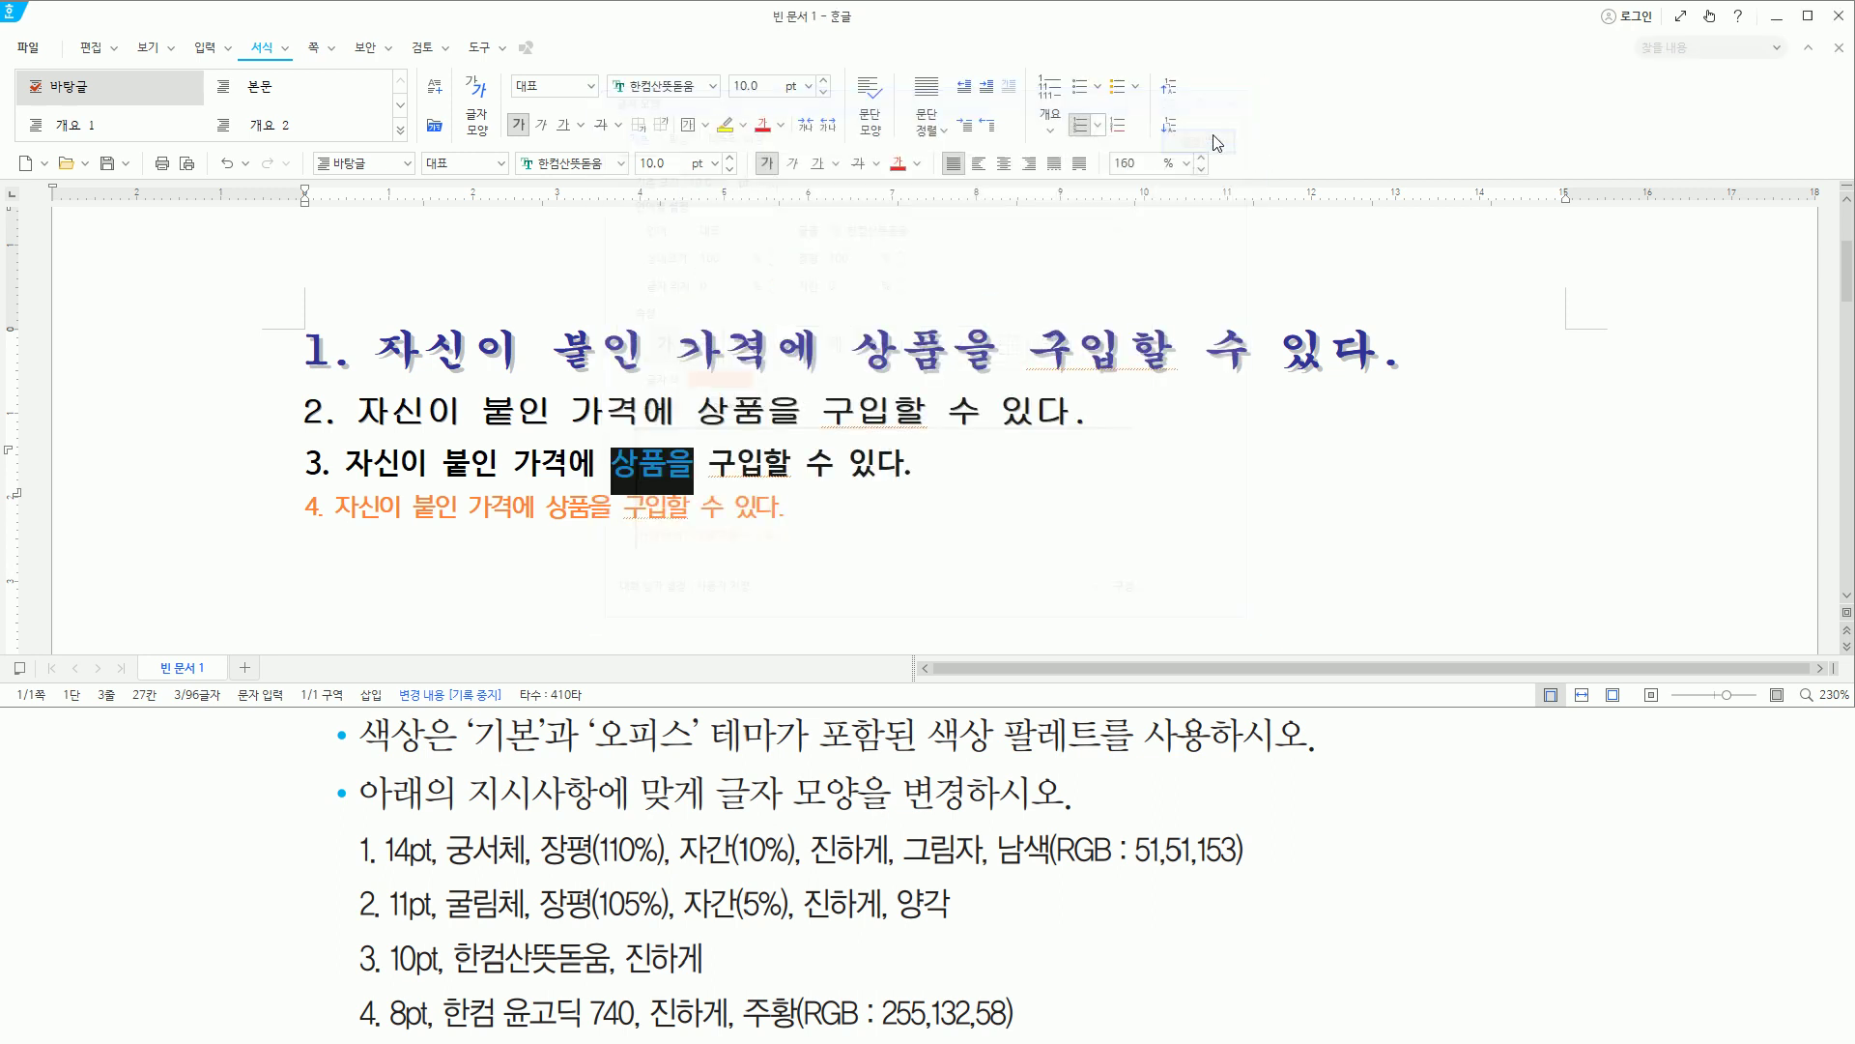
{"action": "left_click", "coordinate": [700, 475]}
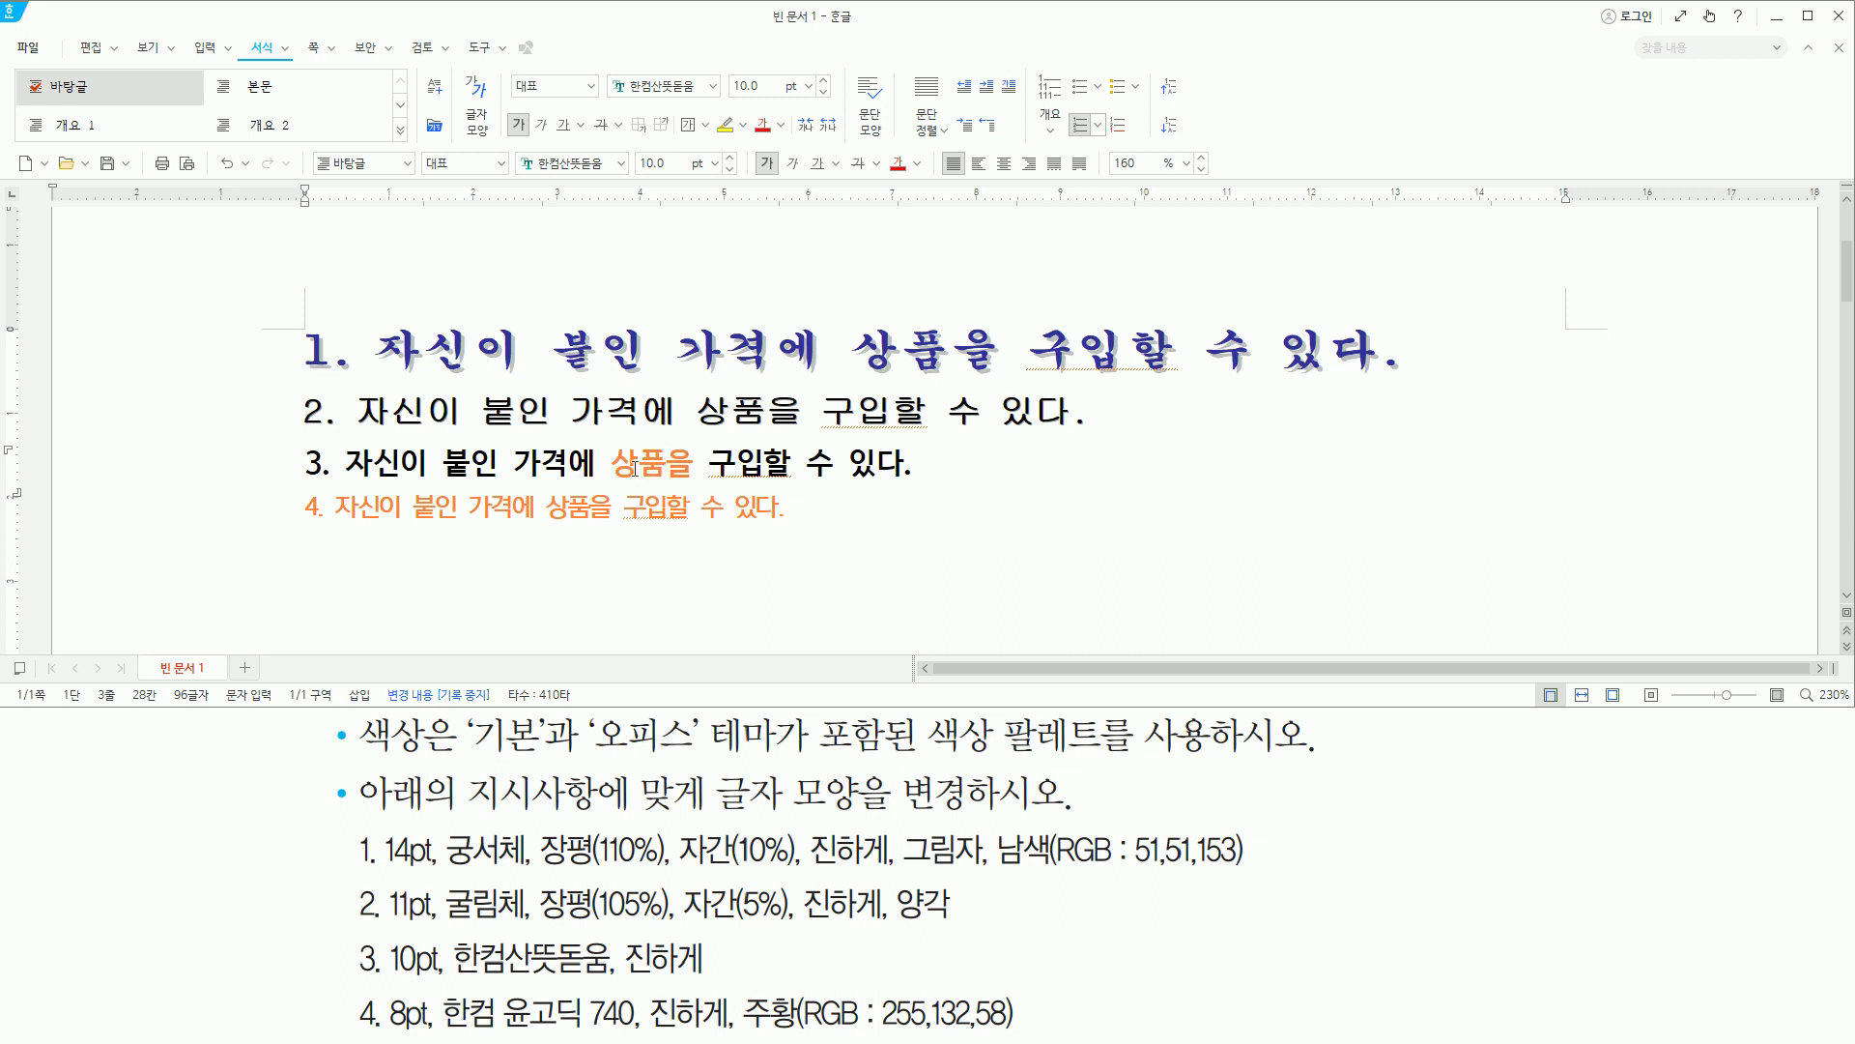
Compare the four formatted sentences with the formatting instructions for items 1 to 4.
{"action": "left_click_drag", "start_coordinate": [611, 465], "coordinate": [694, 466]}
{"action": "left_click", "coordinate": [738, 493]}
{"action": "left_click", "coordinate": [816, 509]}
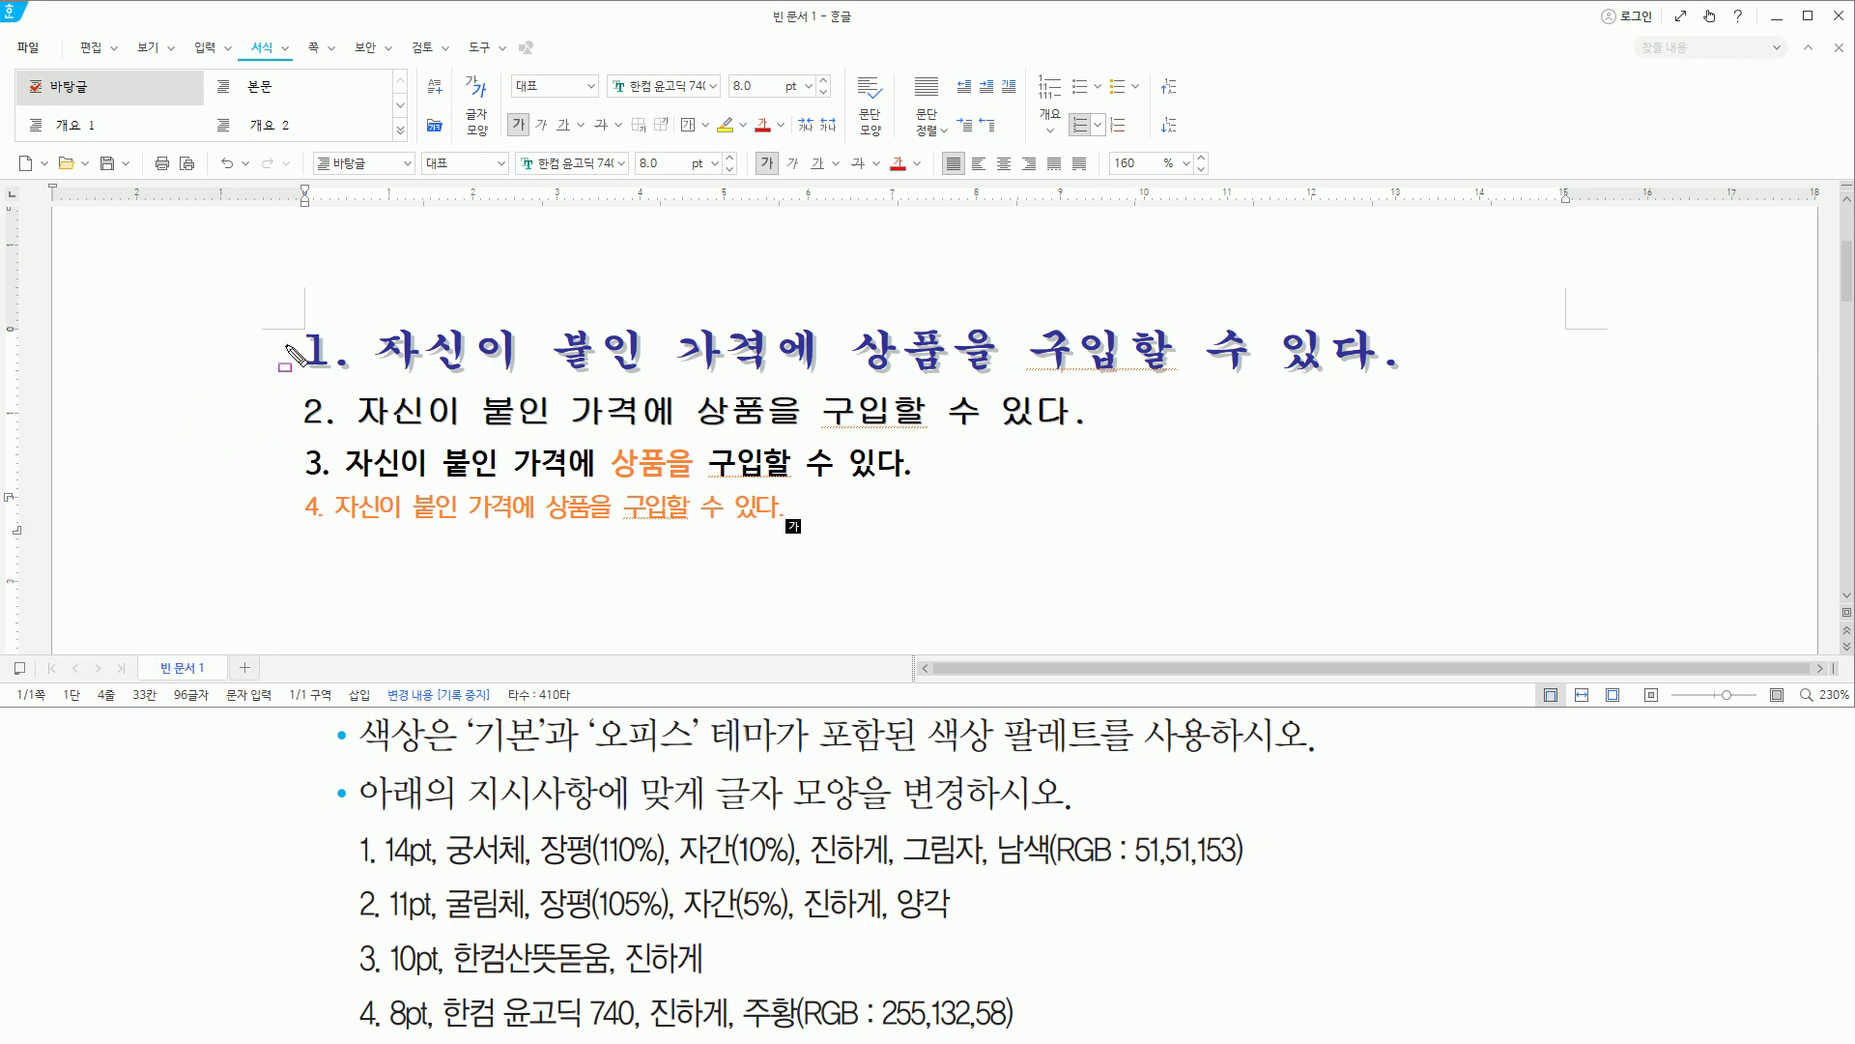
{"action": "left_click_drag", "start_coordinate": [287, 321], "coordinate": [436, 545]}
{"action": "left_click_drag", "start_coordinate": [653, 552], "coordinate": [1419, 542]}
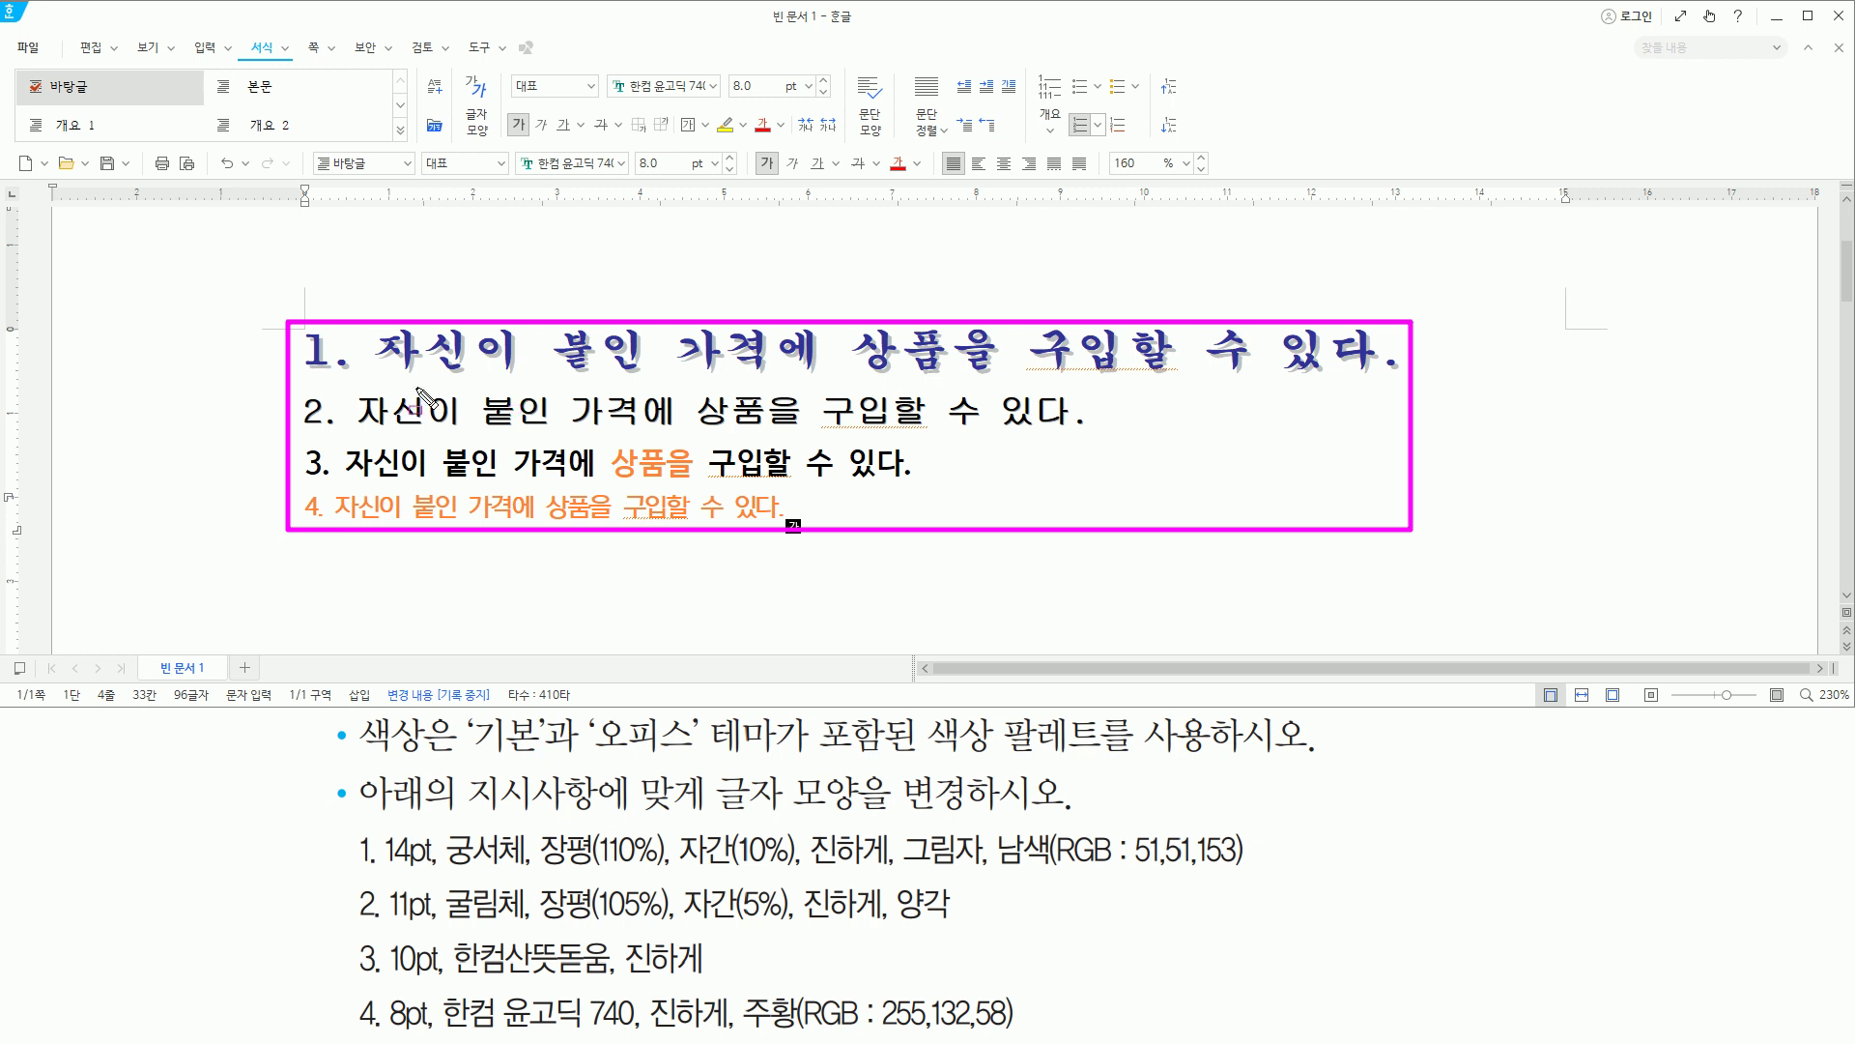
{"action": "mouse_move", "coordinate": [345, 827]}
{"action": "left_mouse_down"}
{"action": "mouse_move", "coordinate": [430, 995]}
{"action": "mouse_move", "coordinate": [1136, 993]}
{"action": "mouse_move", "coordinate": [1266, 1034]}
{"action": "left_mouse_up"}
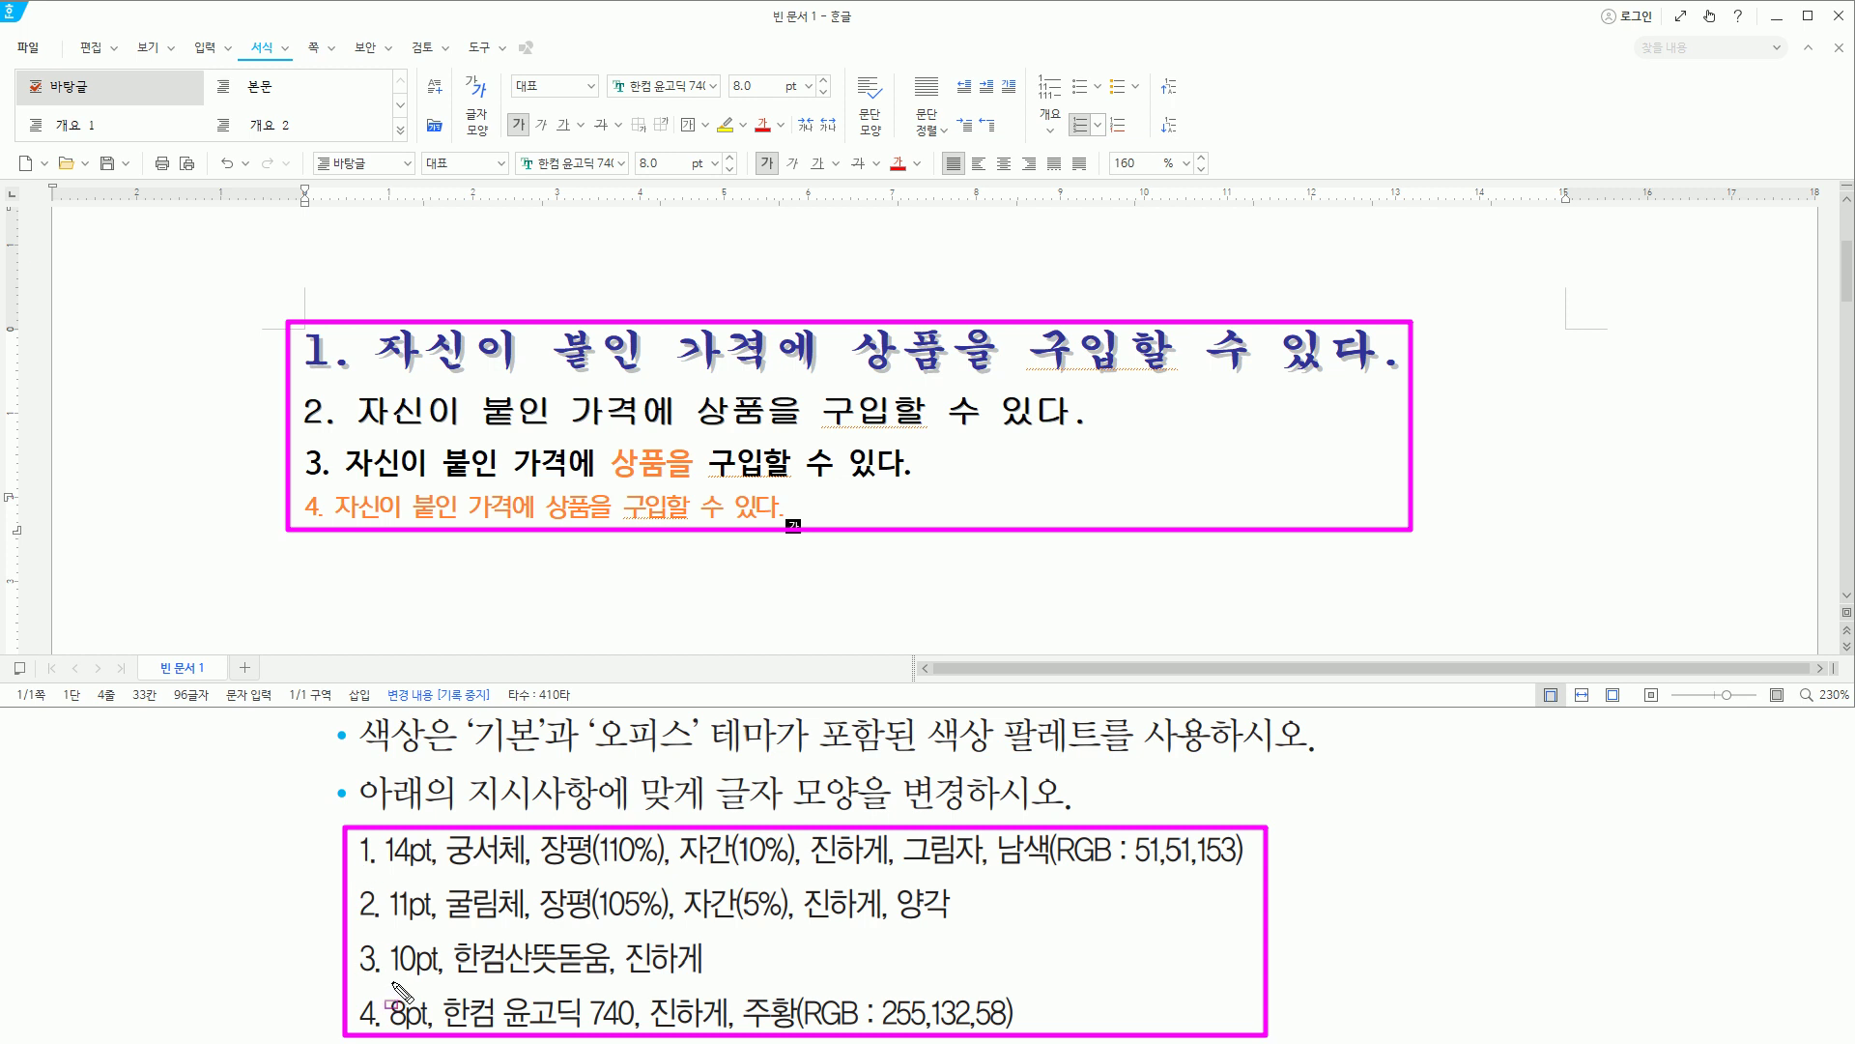
{"action": "left_click_drag", "start_coordinate": [308, 336], "coordinate": [1398, 516]}
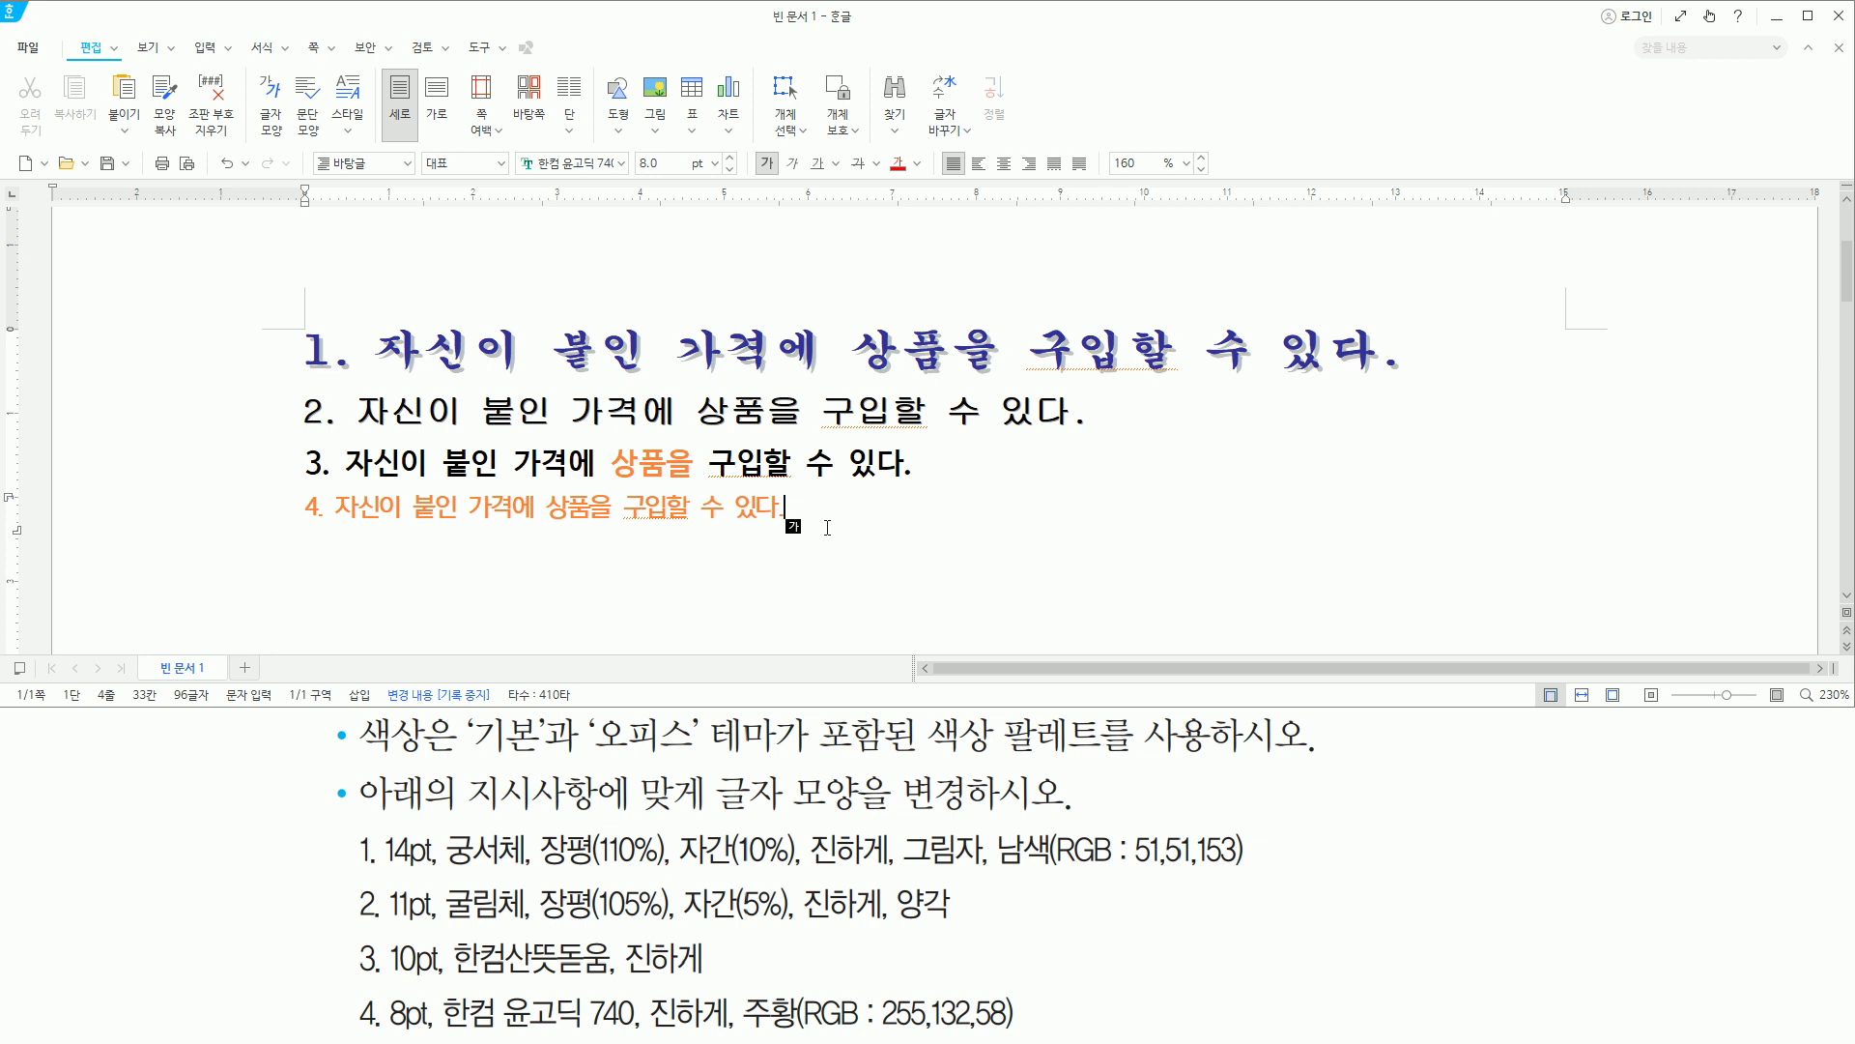
Undo the character formatting of all four sentences and deselect the item 1 sentence.
{"action": "key", "text": "ctrl+z"}
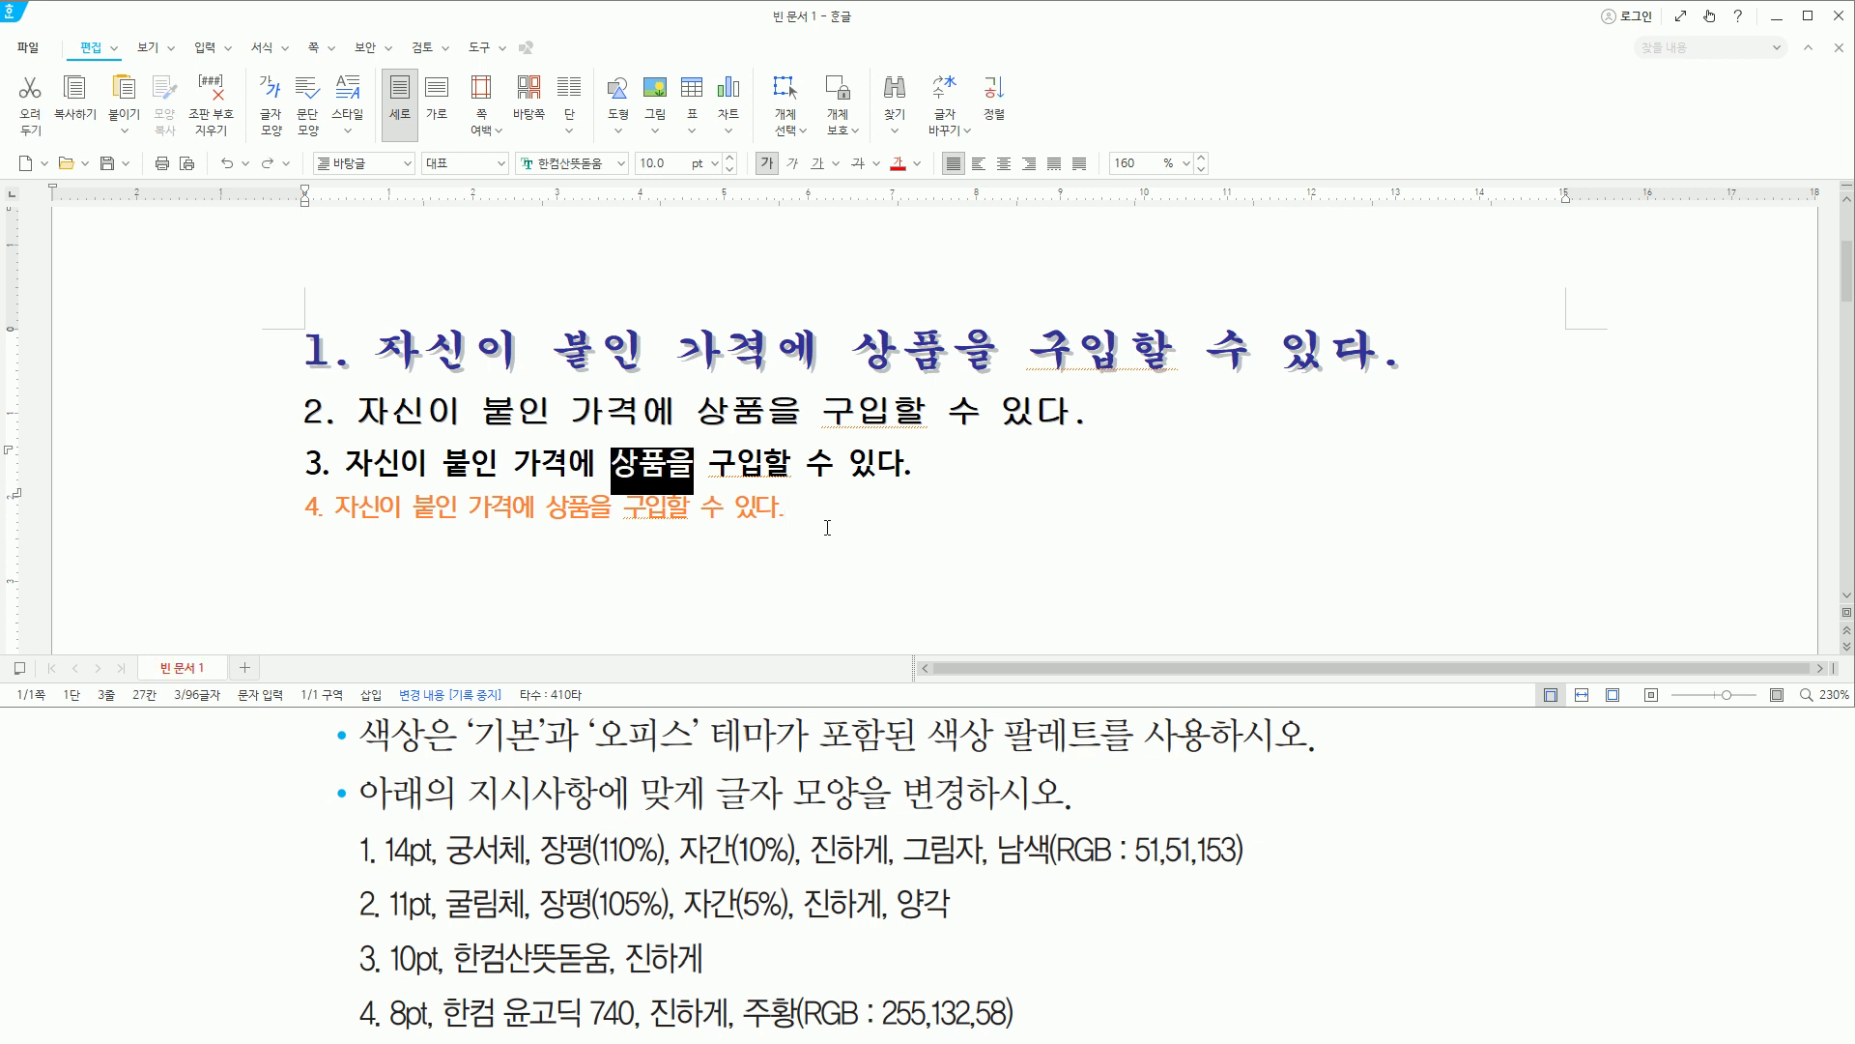
{"action": "key", "text": "ctrl+z"}
{"action": "key", "text": "ctrl+z"}
{"action": "key", "text": "ctrl+z"}
{"action": "key", "text": "ctrl+z"}
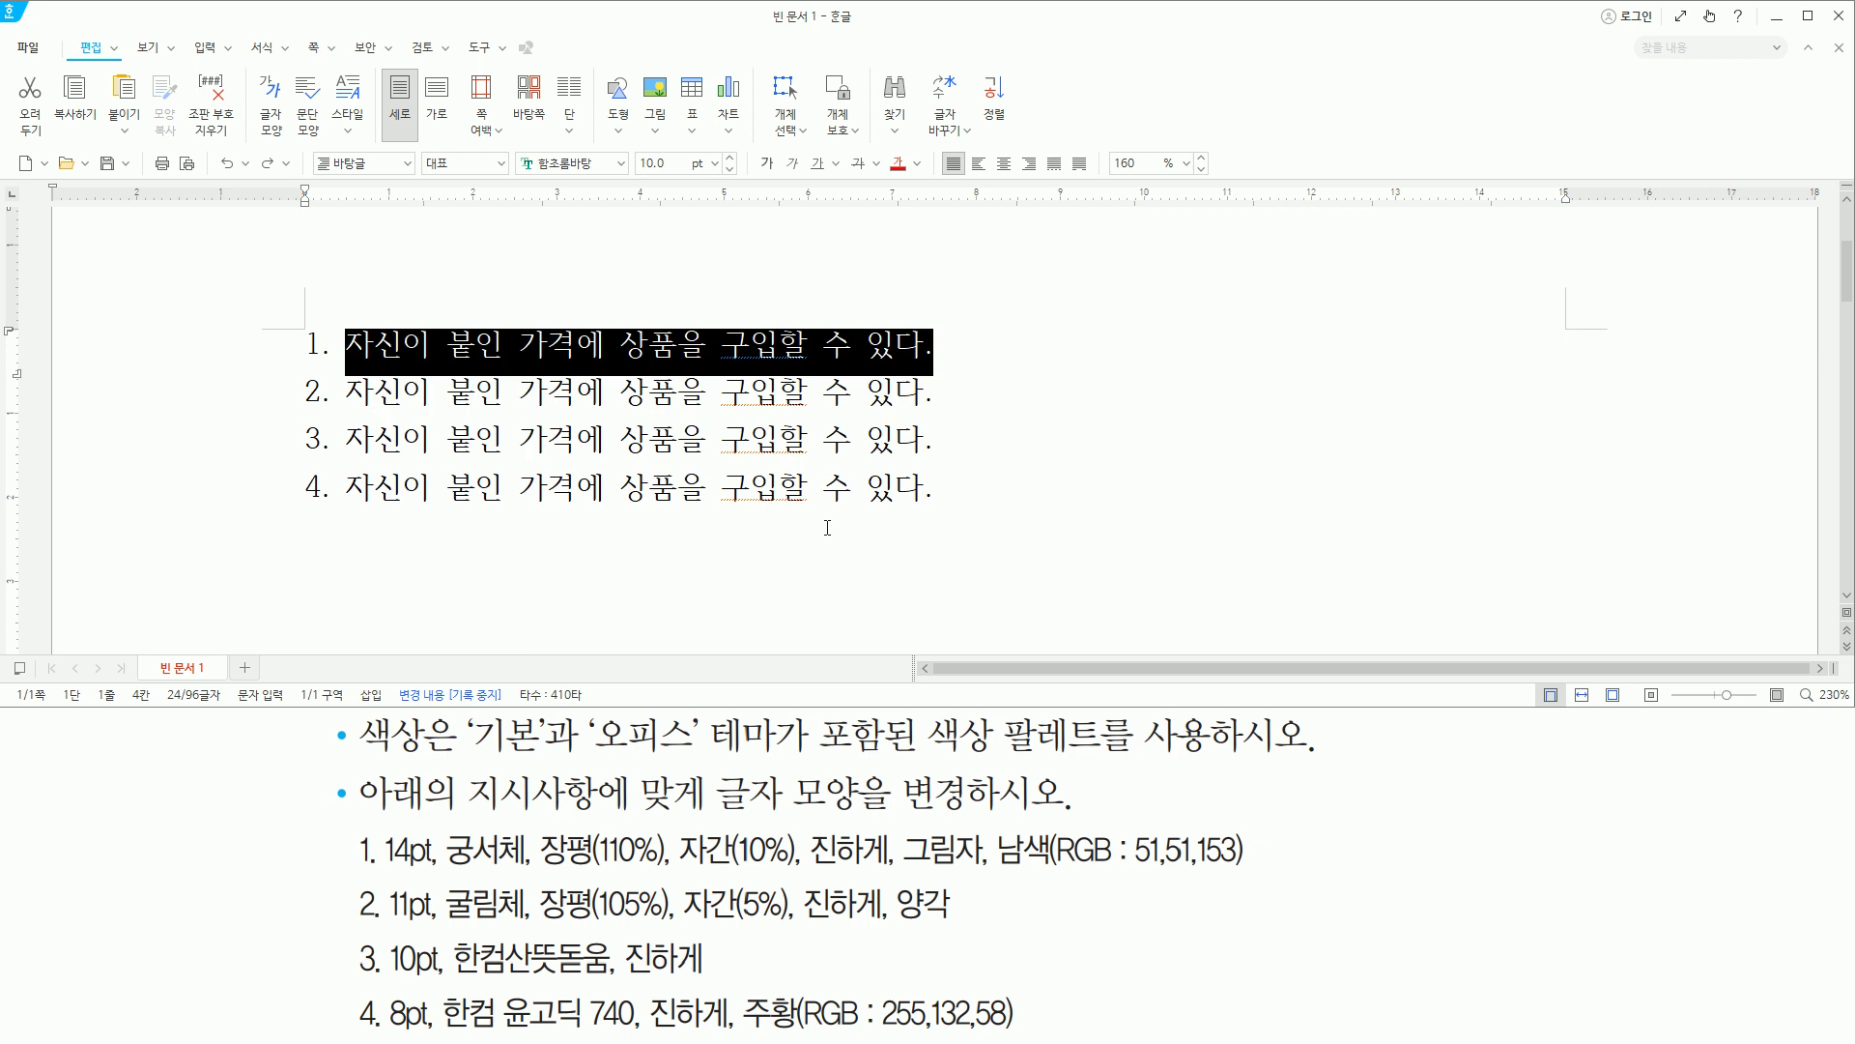
{"action": "left_click", "coordinate": [987, 344]}
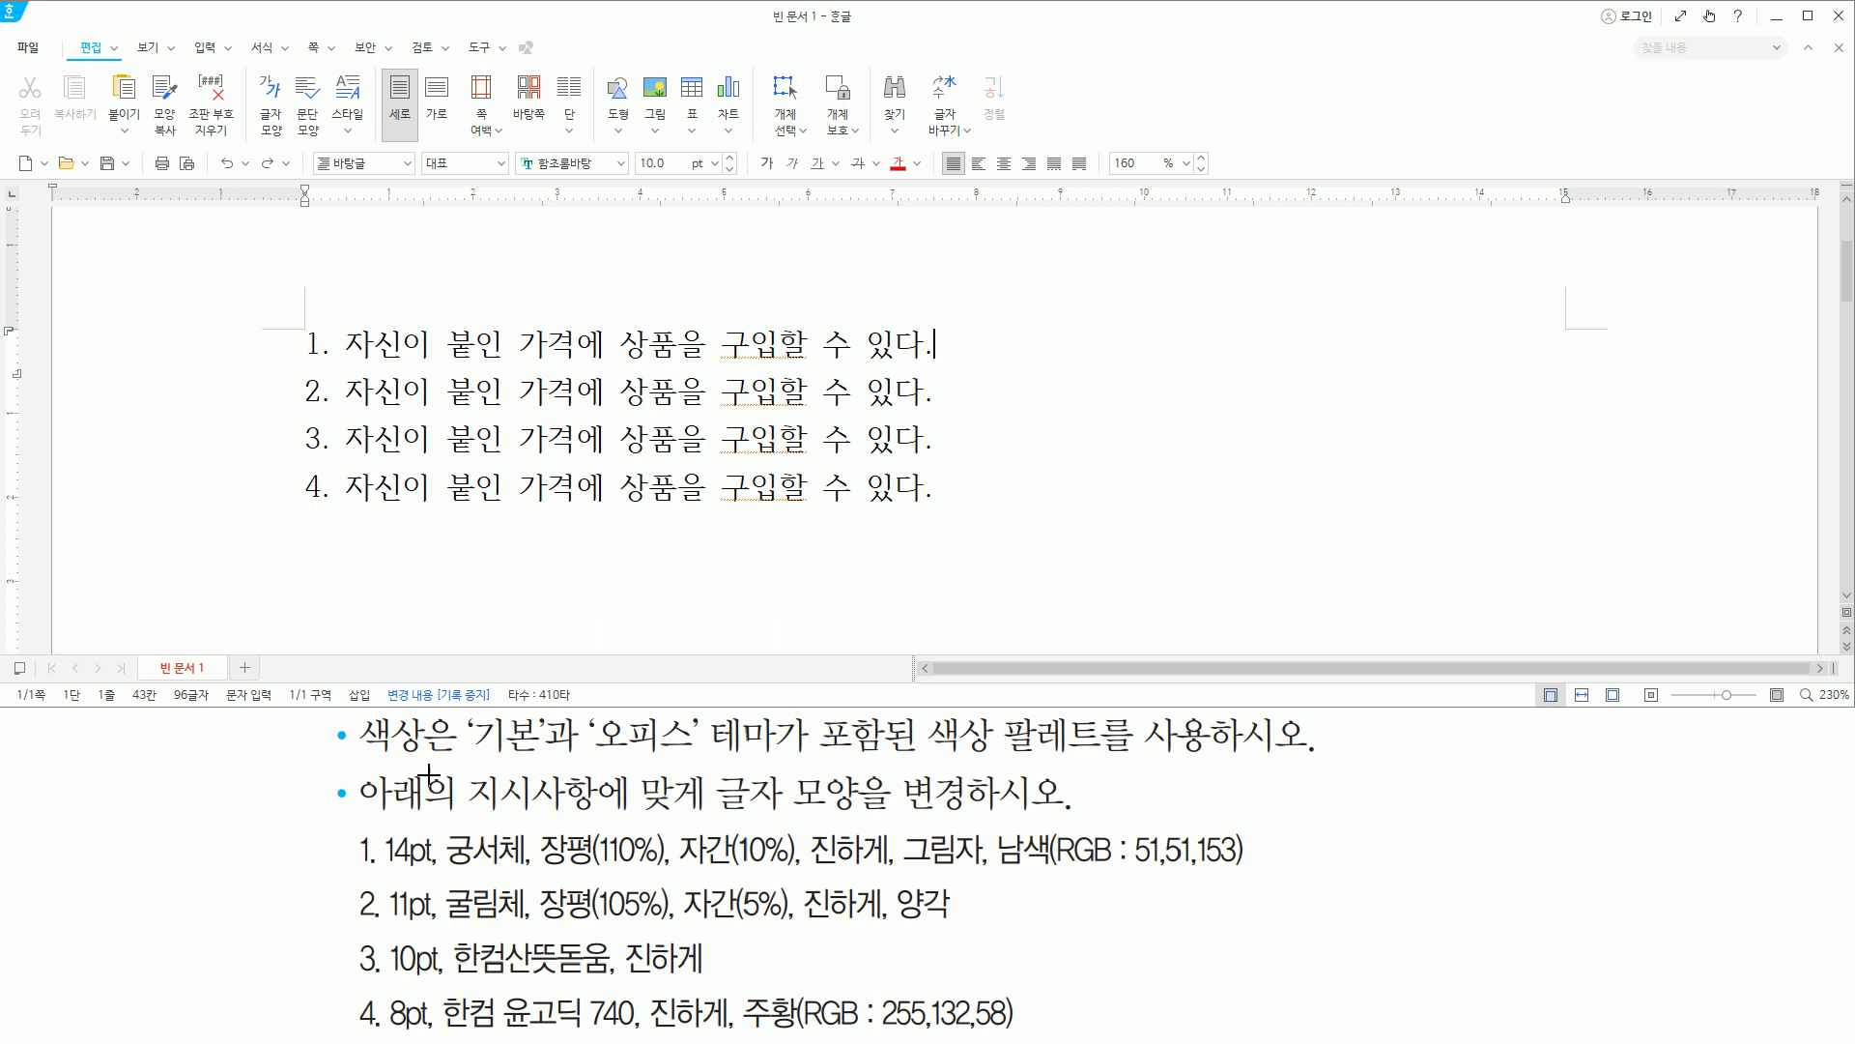
{"action": "mouse_move", "coordinate": [339, 823]}
{"action": "left_mouse_down"}
{"action": "mouse_move", "coordinate": [1189, 1034]}
{"action": "mouse_move", "coordinate": [1254, 1030]}
{"action": "left_mouse_up"}
{"action": "mouse_move", "coordinate": [286, 317]}
{"action": "left_mouse_down"}
{"action": "mouse_move", "coordinate": [839, 551]}
{"action": "mouse_move", "coordinate": [952, 522]}
{"action": "left_mouse_up"}
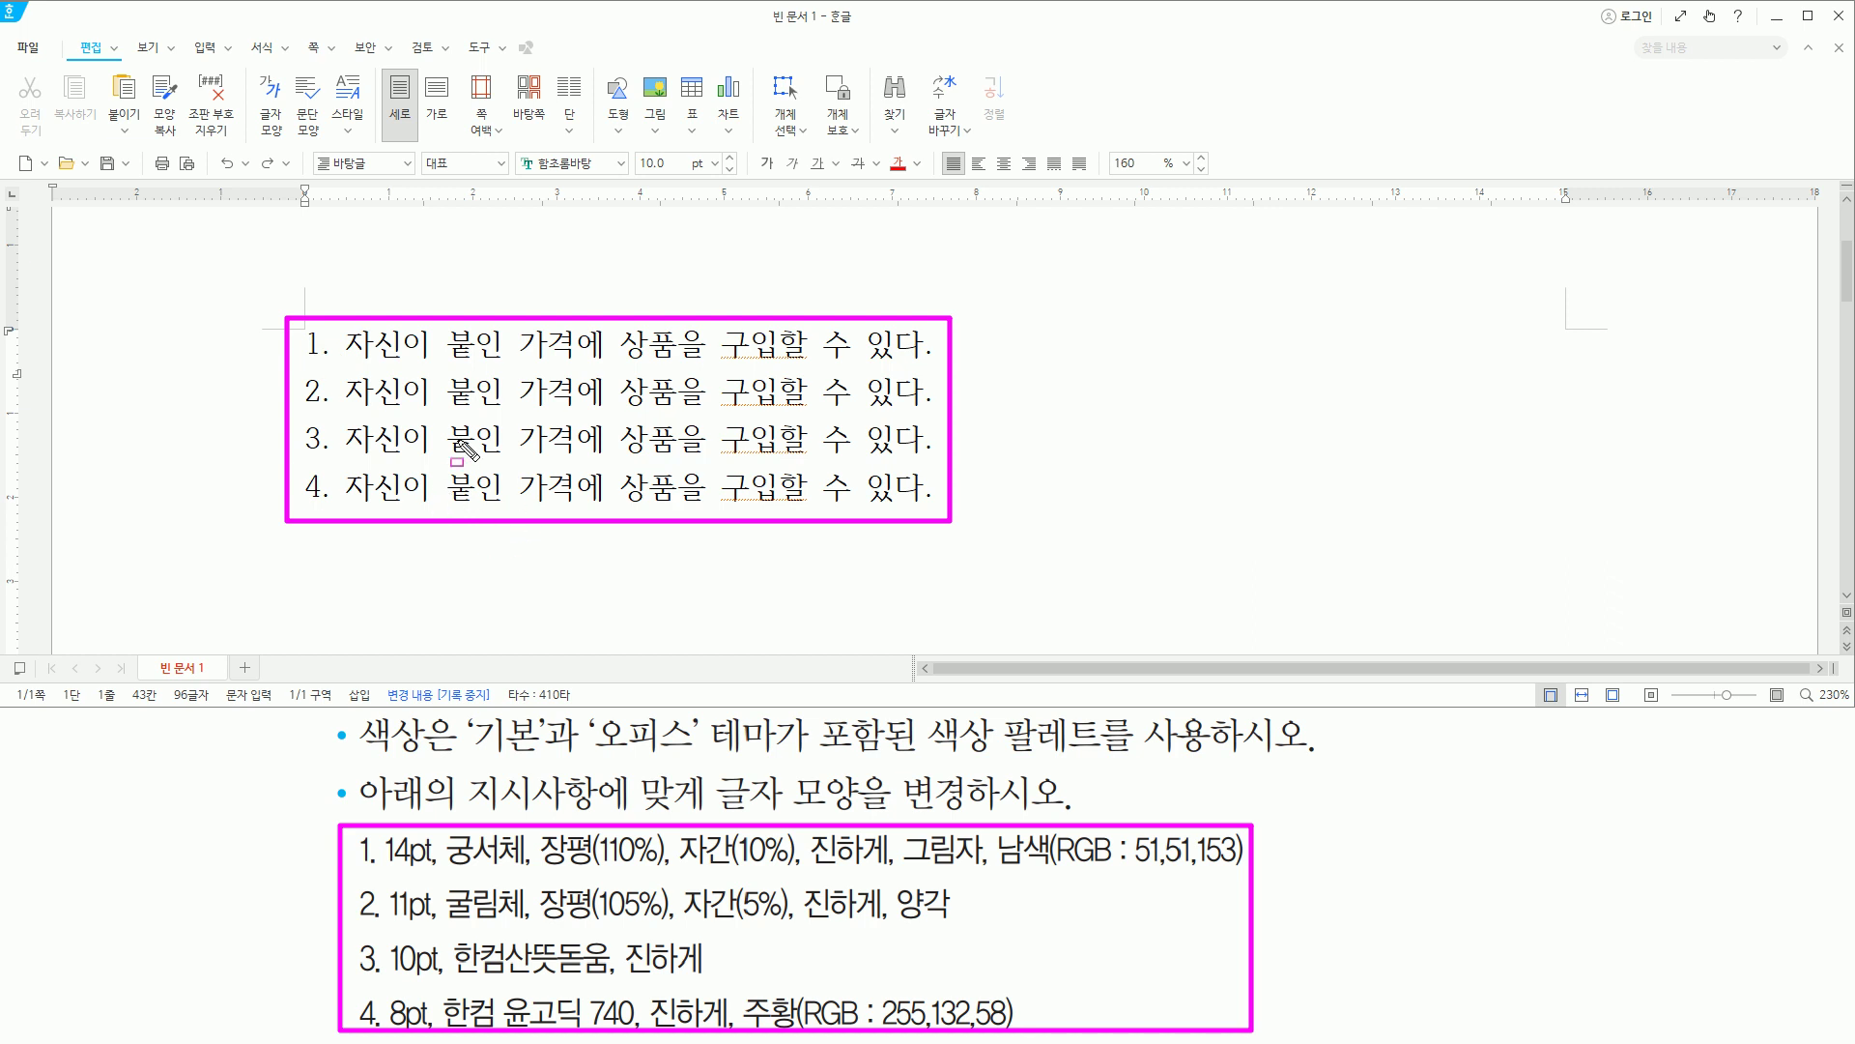
{"action": "key", "text": "Escape"}
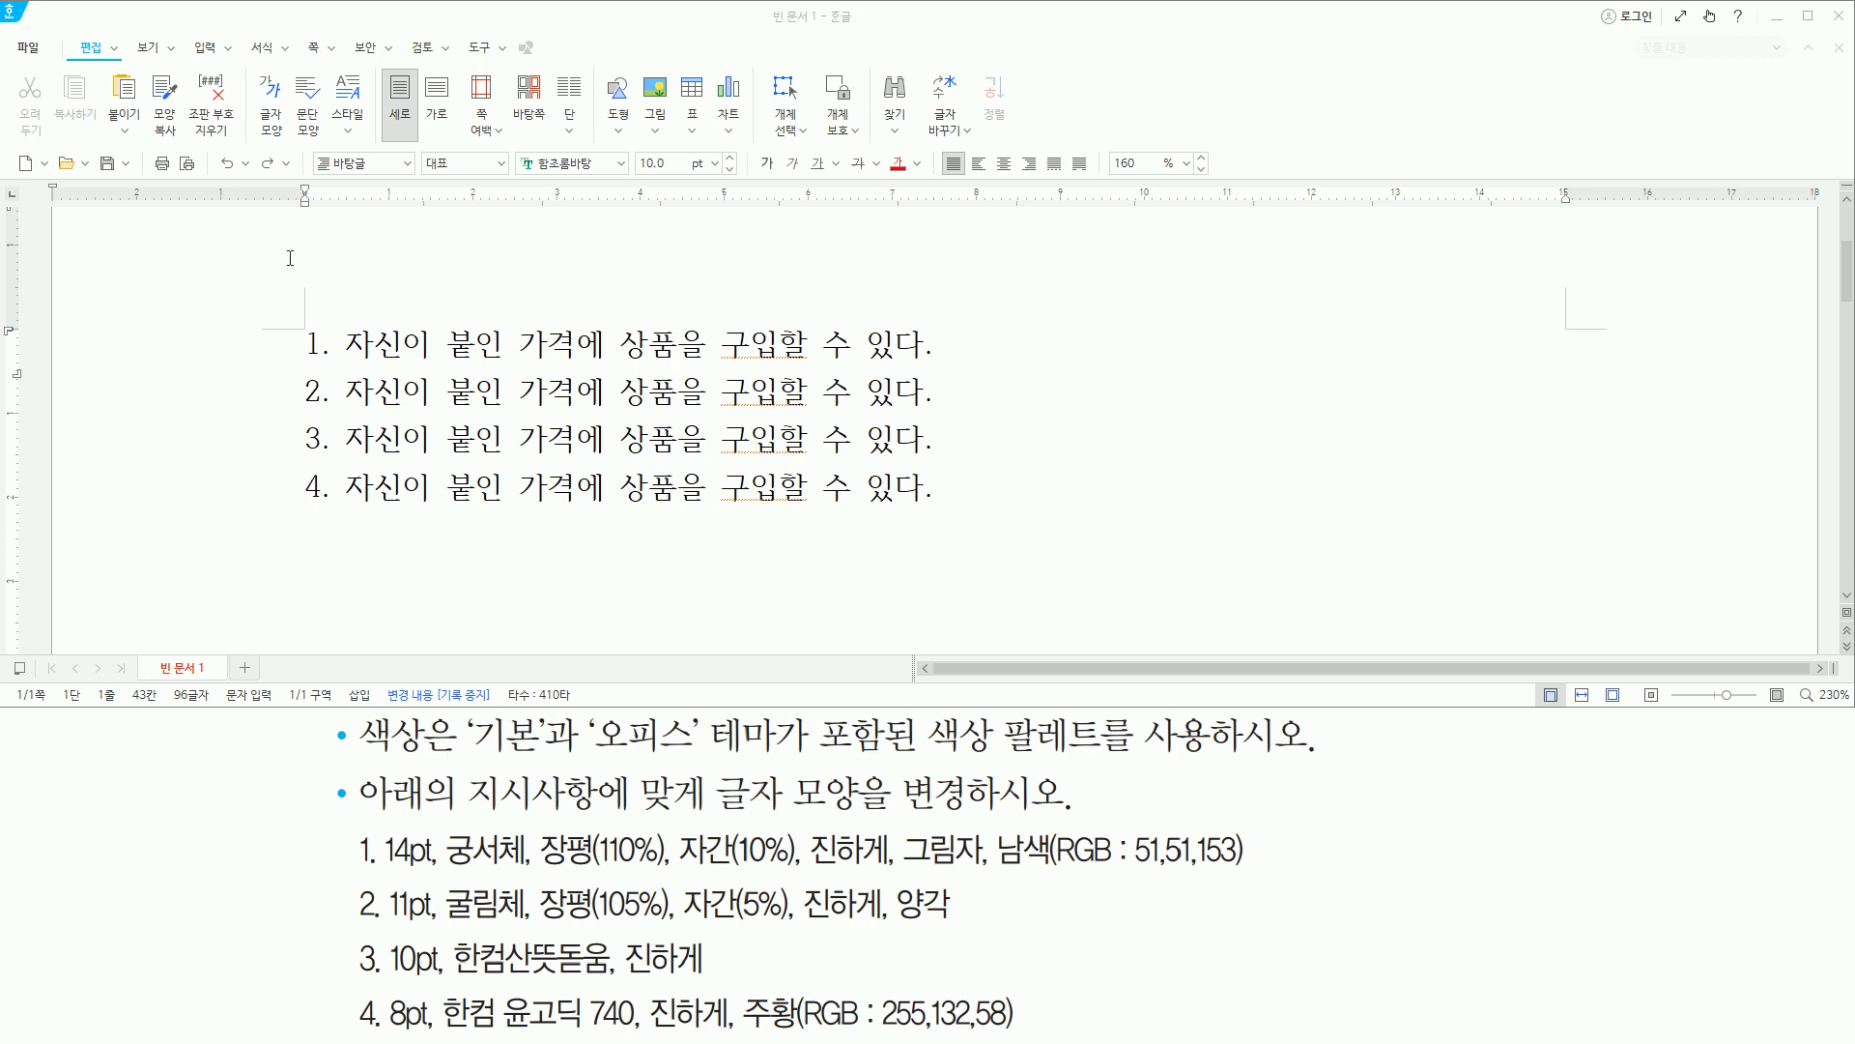
Start saving the document and choose the wp folder on drive C as its location.
{"action": "key", "text": "End"}
{"action": "key", "text": "alt+s"}
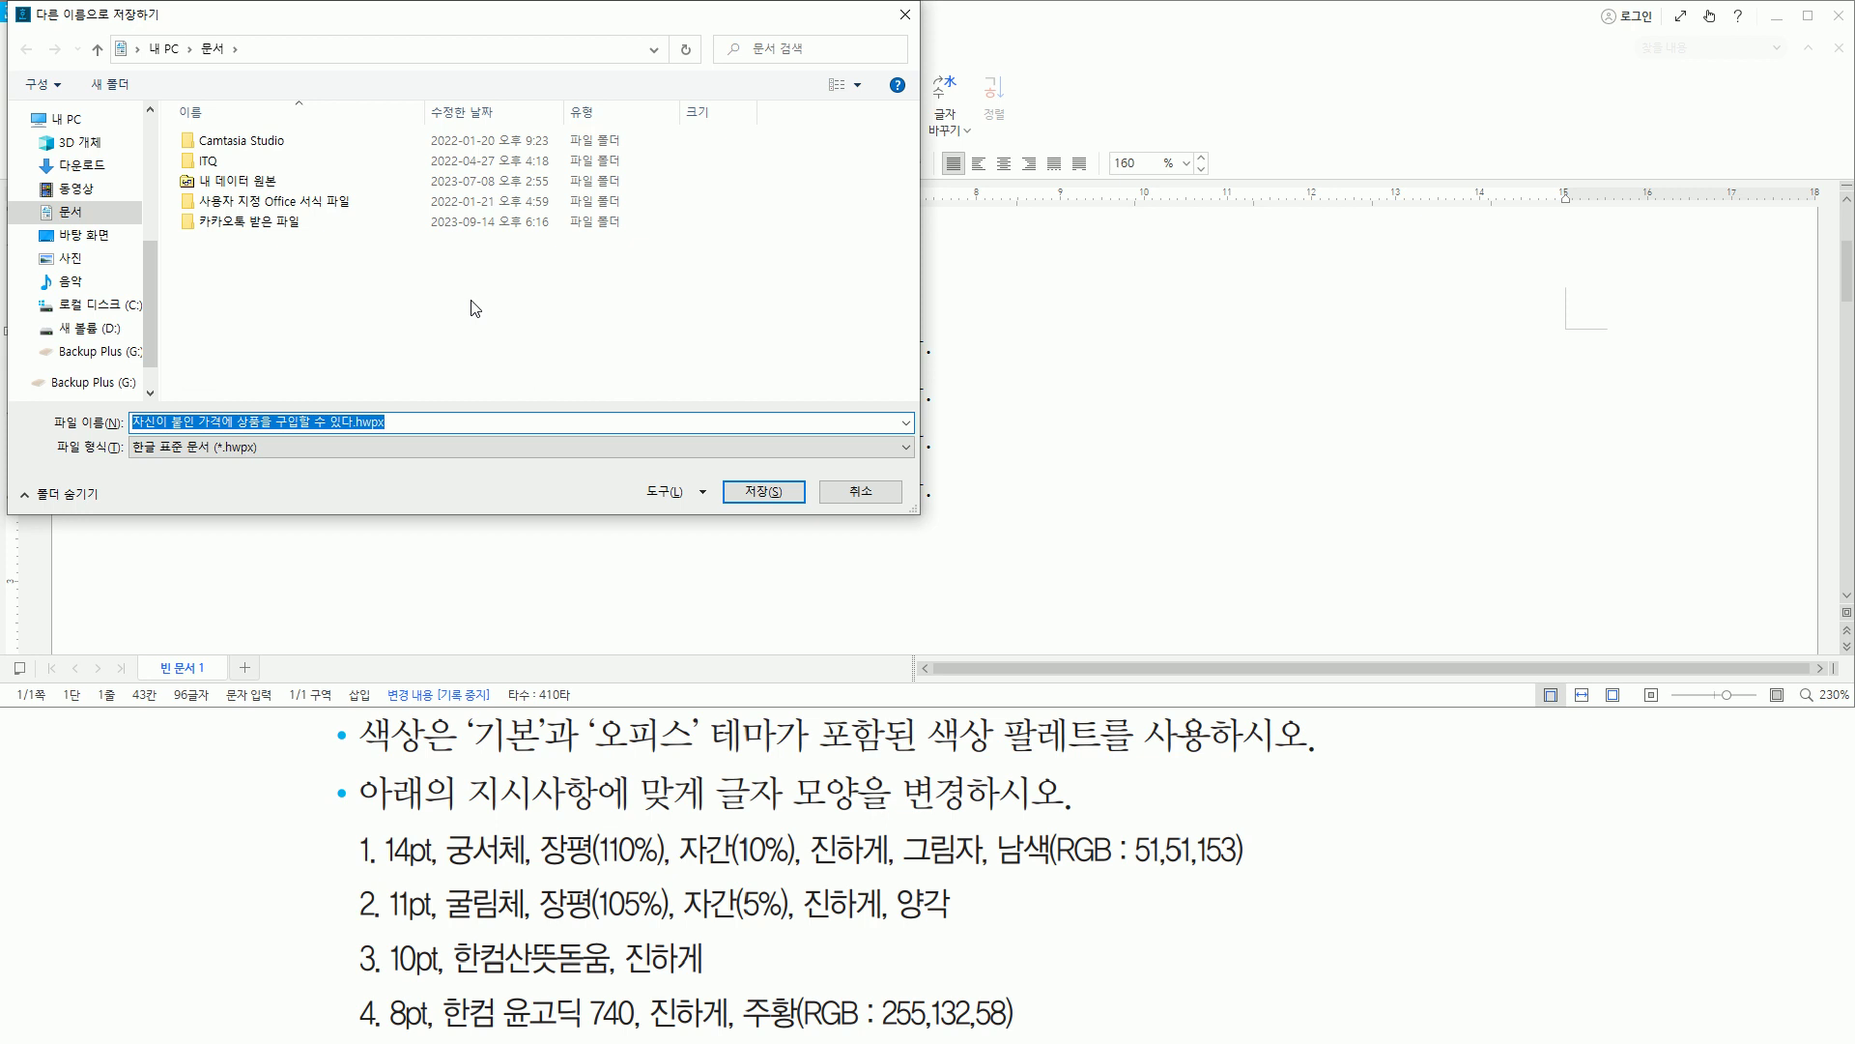
{"action": "left_click", "coordinate": [108, 305]}
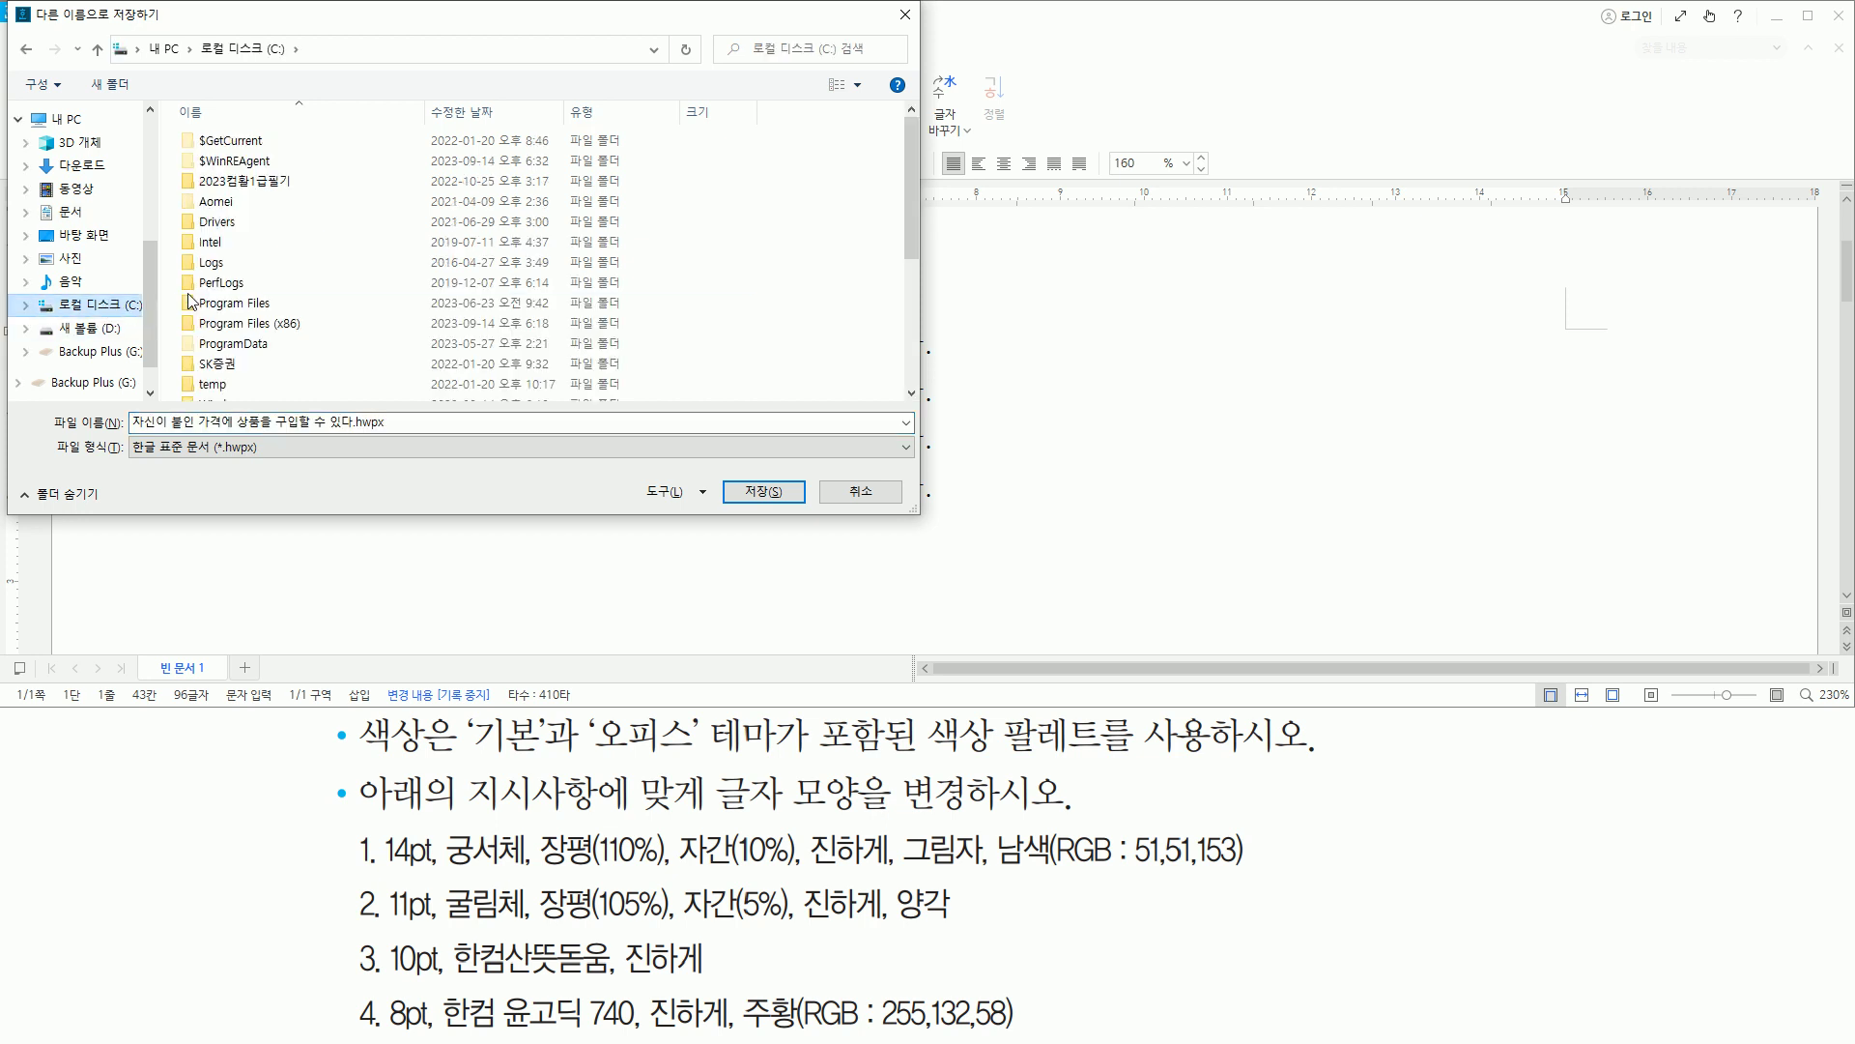
{"action": "scroll", "coordinate": [333, 348], "scroll_direction": "down", "scroll_amount": 4}
{"action": "double_click", "coordinate": [222, 208]}
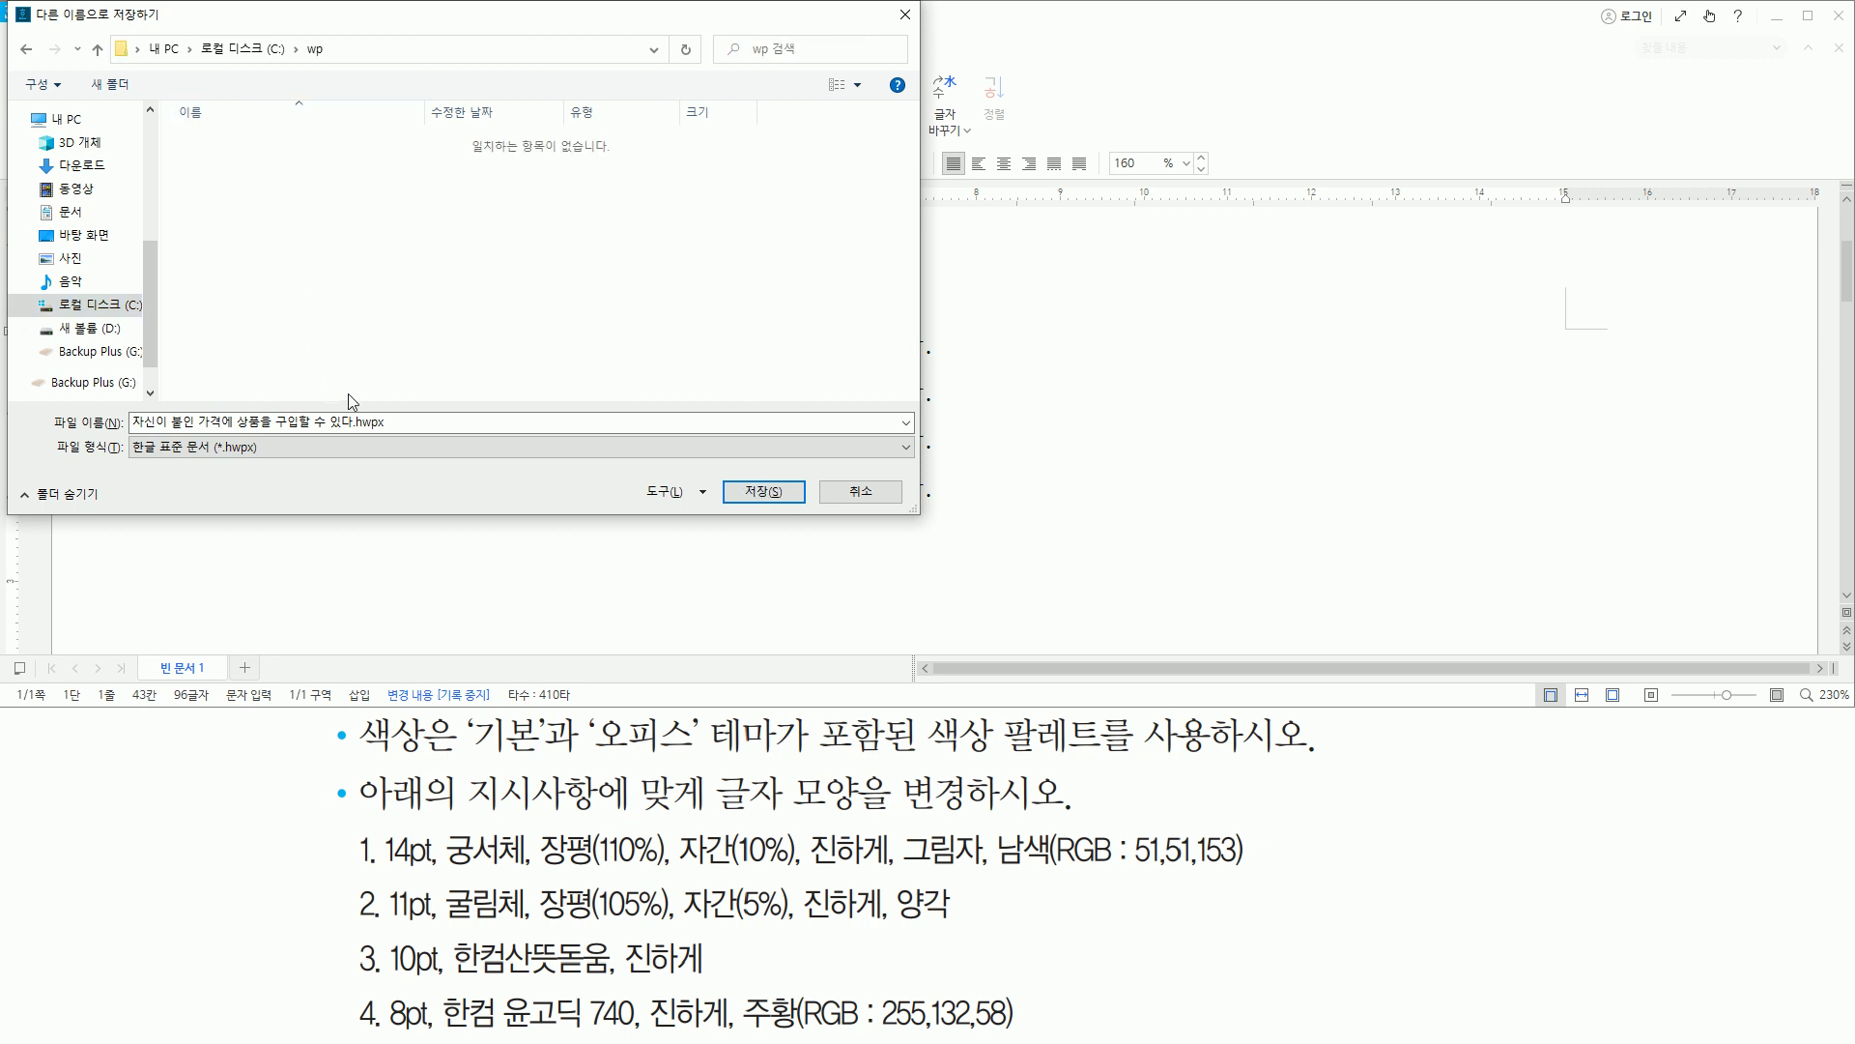
Name the file 글자모양, set its format to 한글 문서 (*.hwp), and save it.
{"action": "left_click", "coordinate": [412, 421]}
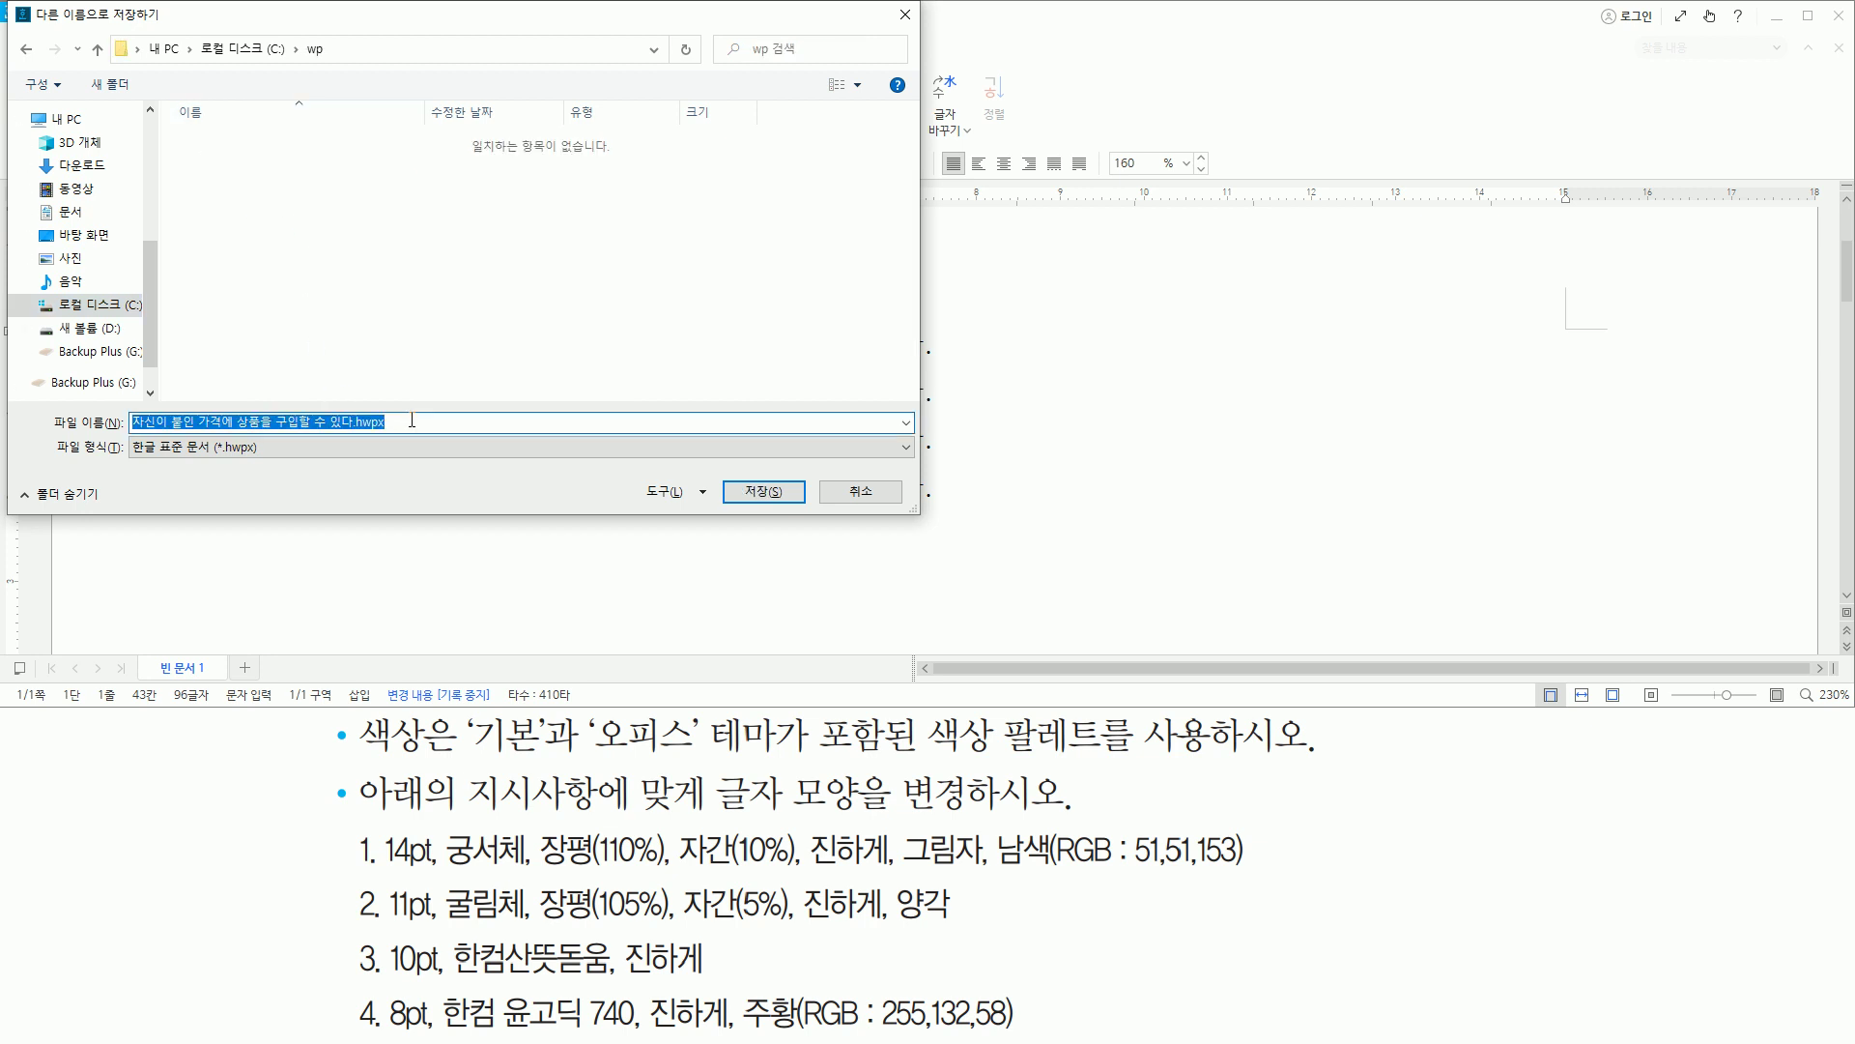
{"action": "key", "text": "BackSpace"}
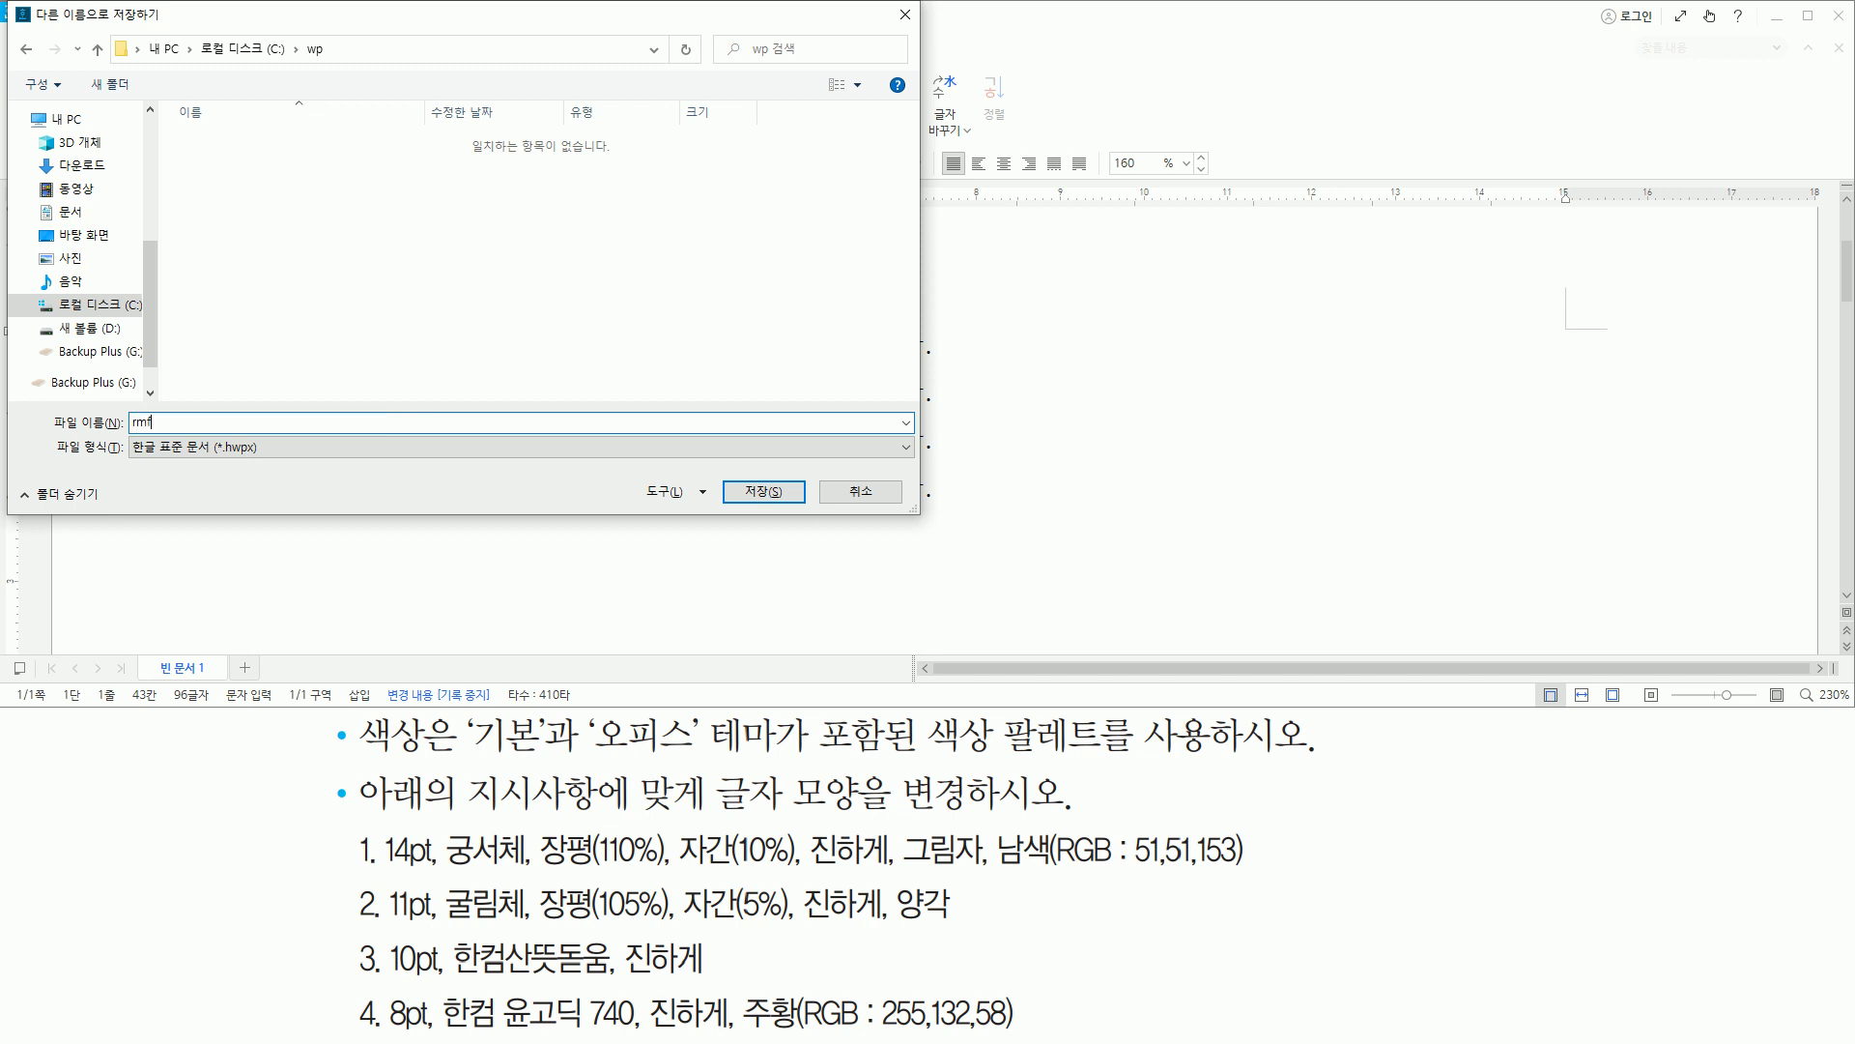
{"action": "type", "text": "글자모양"}
{"action": "left_click", "coordinate": [282, 449]}
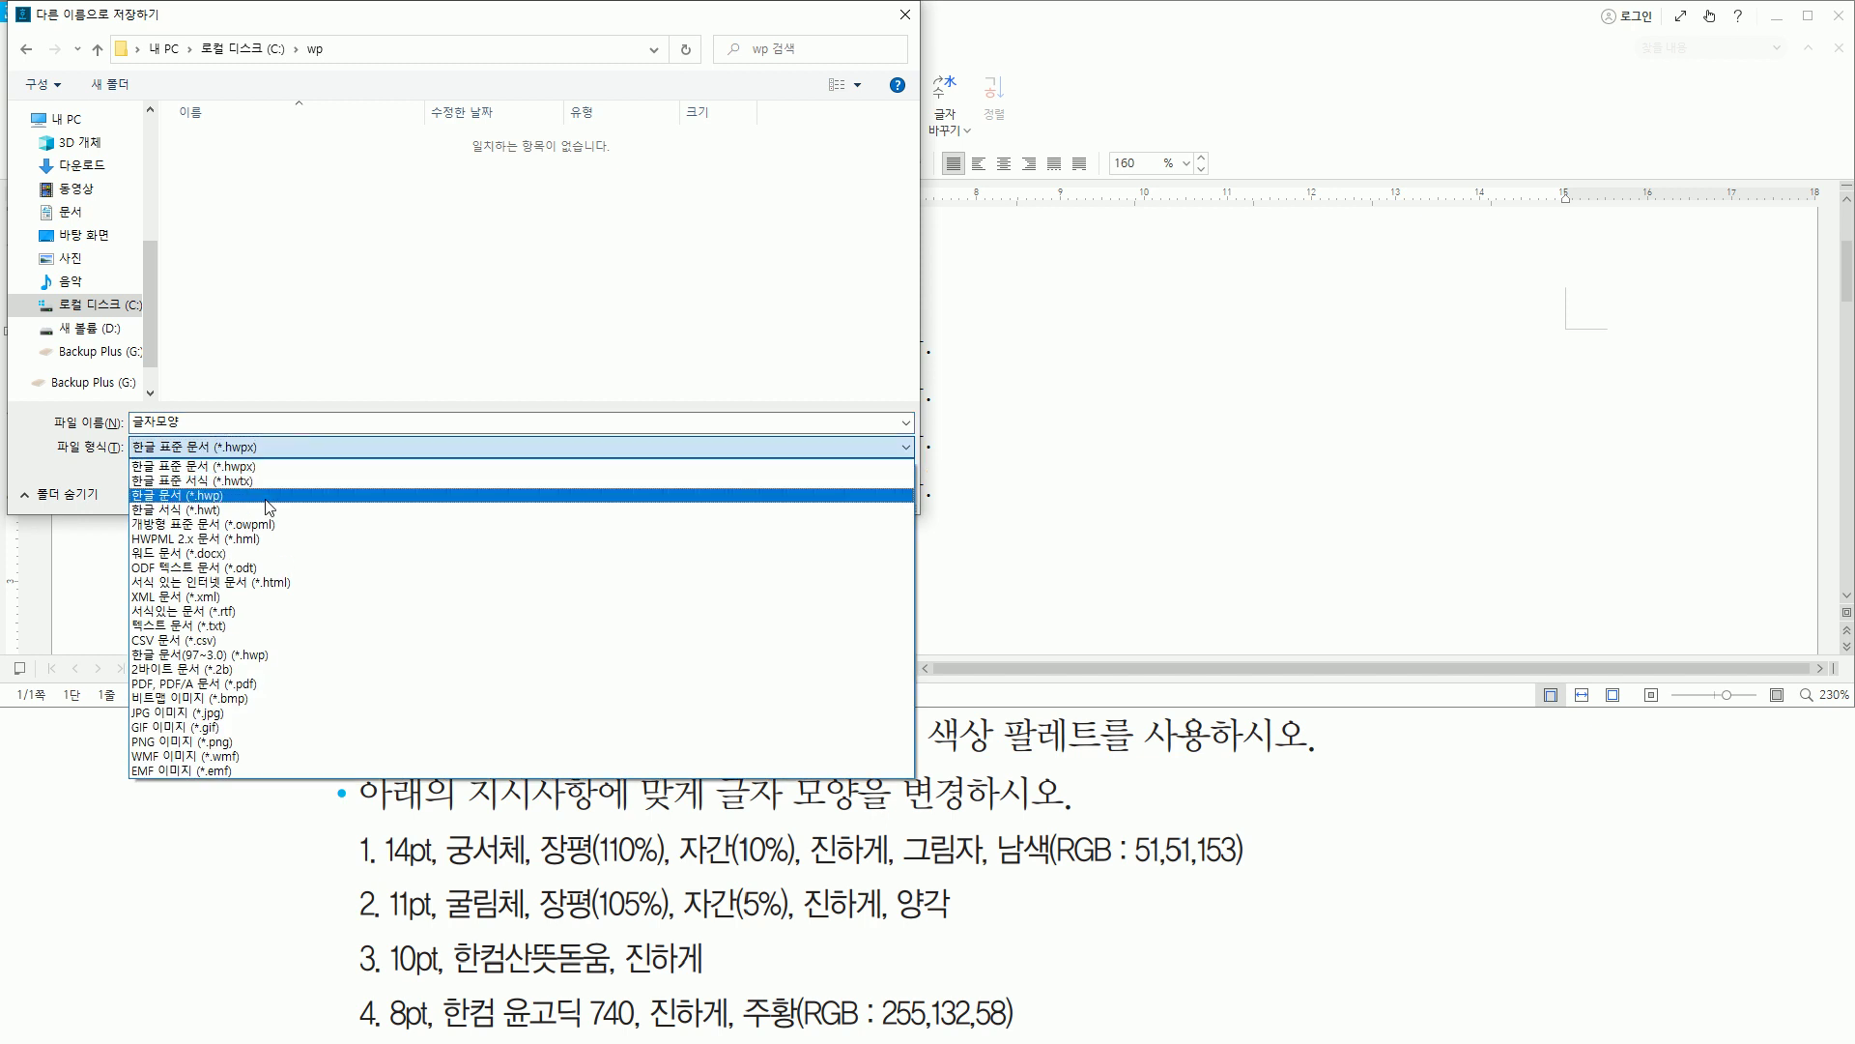
{"action": "left_click", "coordinate": [267, 497]}
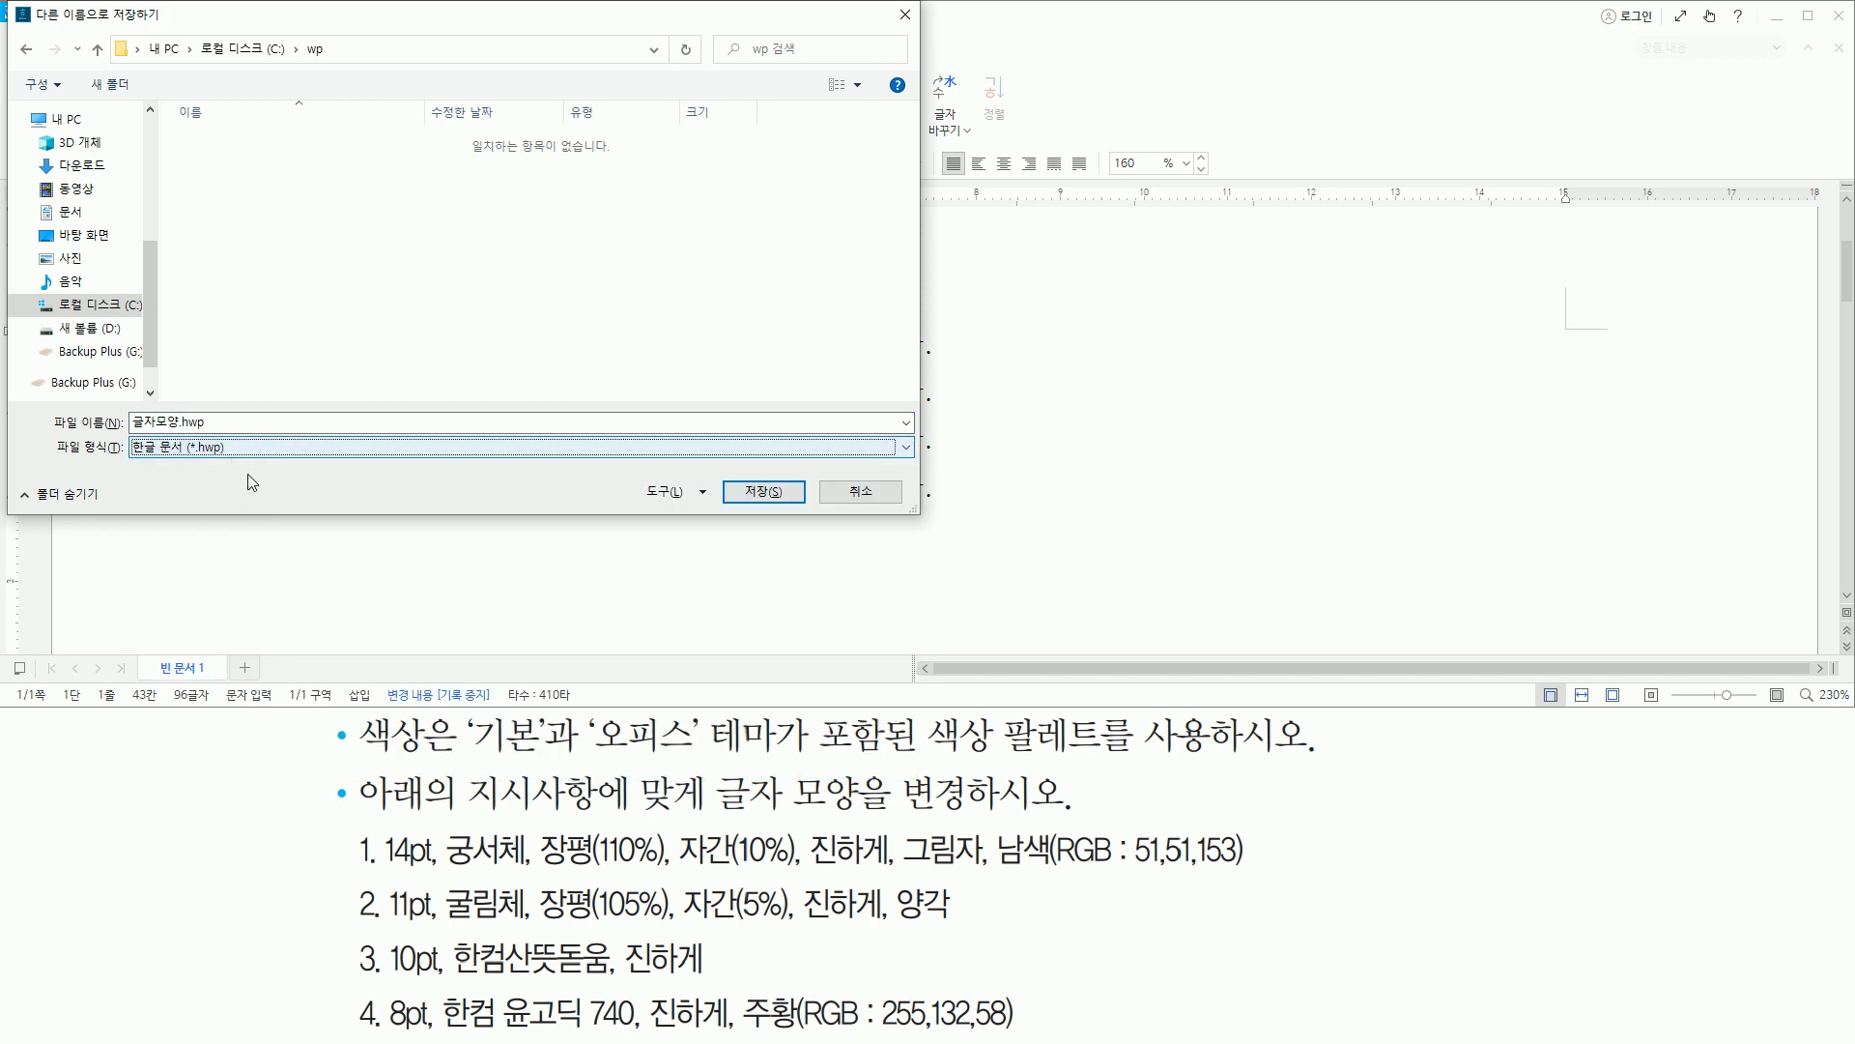
{"action": "left_click", "coordinate": [753, 494]}
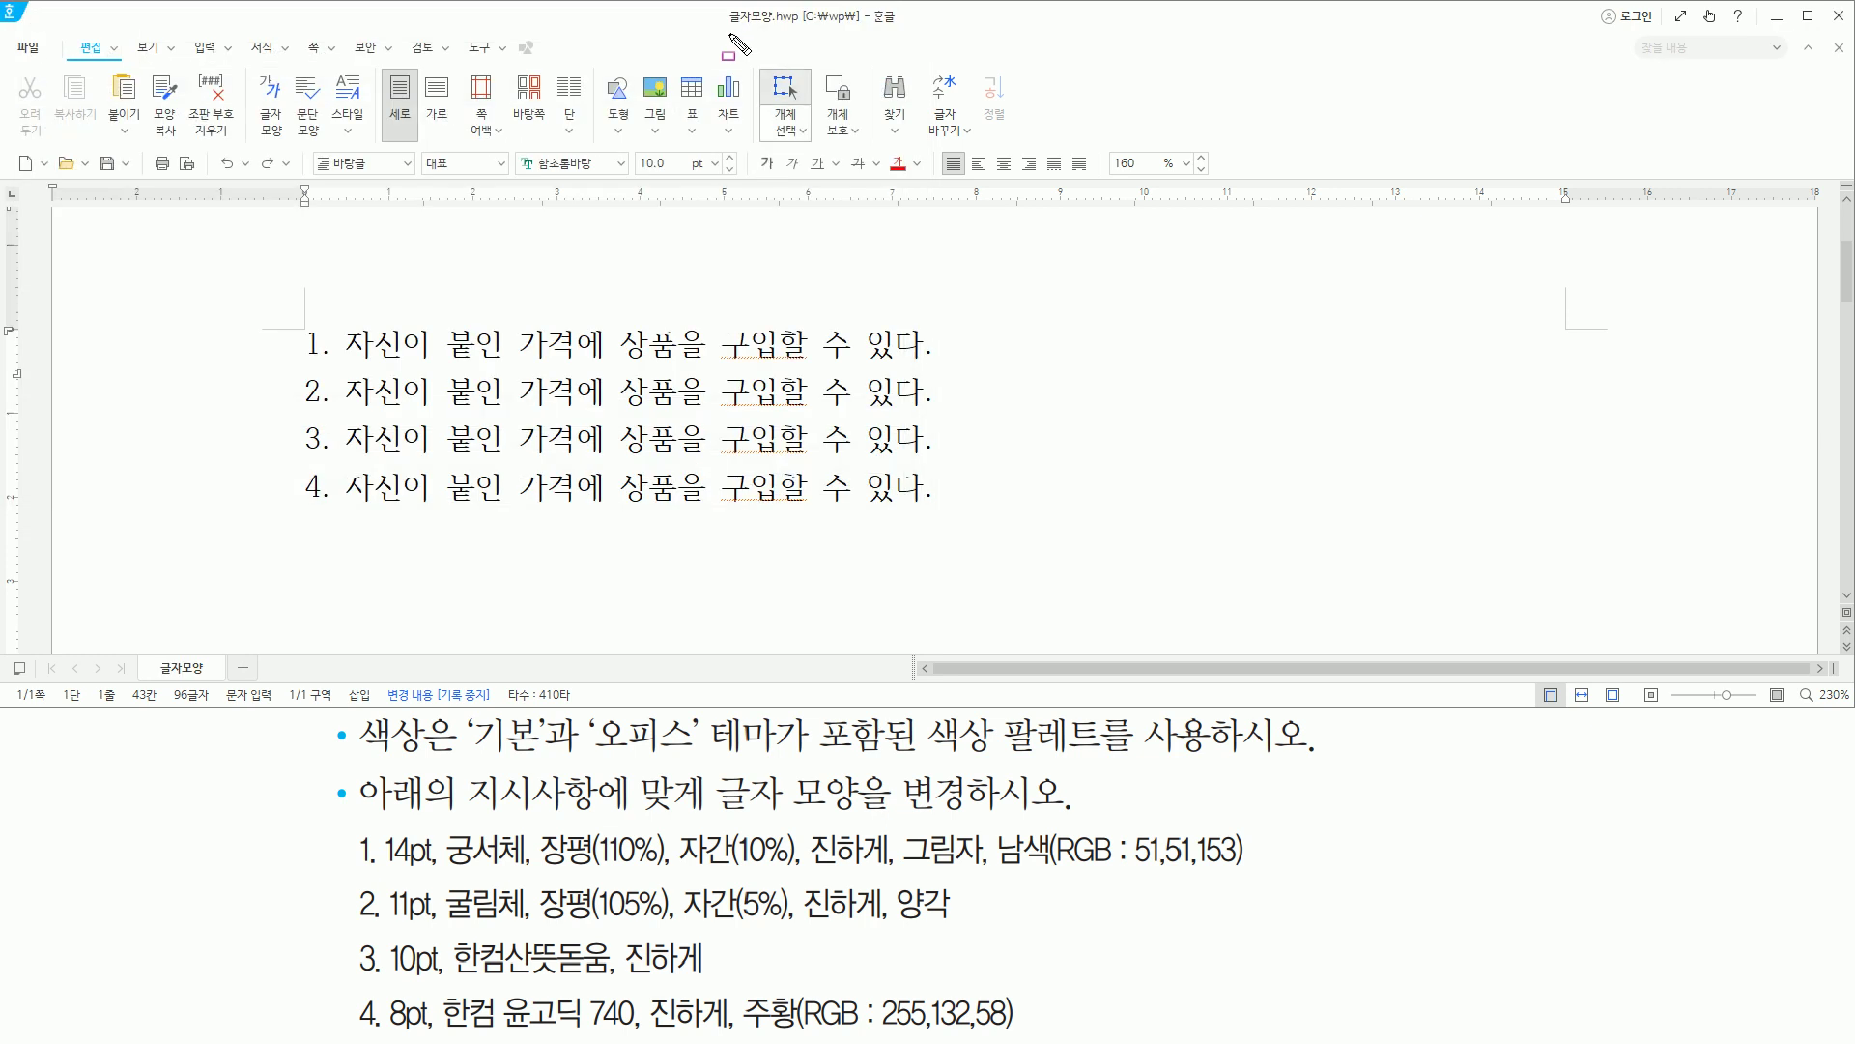
{"action": "left_click_drag", "start_coordinate": [802, 26], "coordinate": [856, 26]}
{"action": "left_click_drag", "start_coordinate": [730, 27], "coordinate": [773, 28]}
{"action": "key", "text": "Escape"}
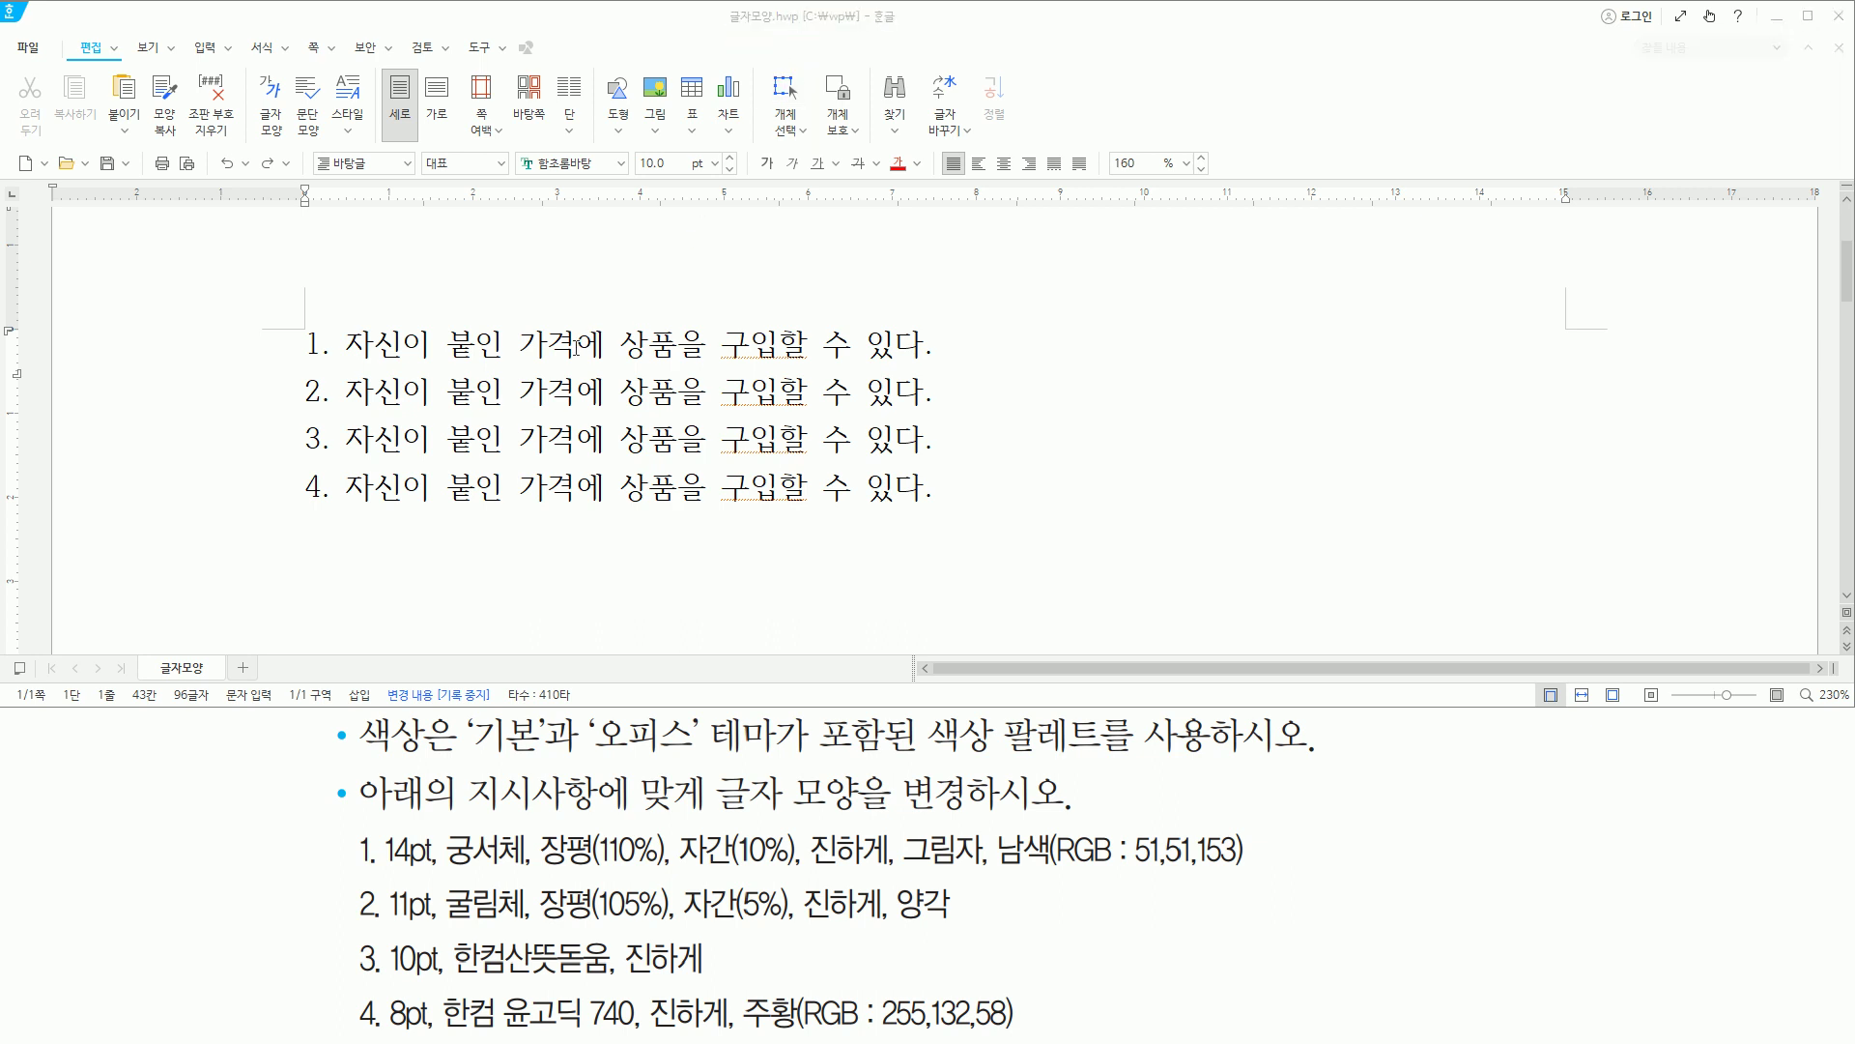